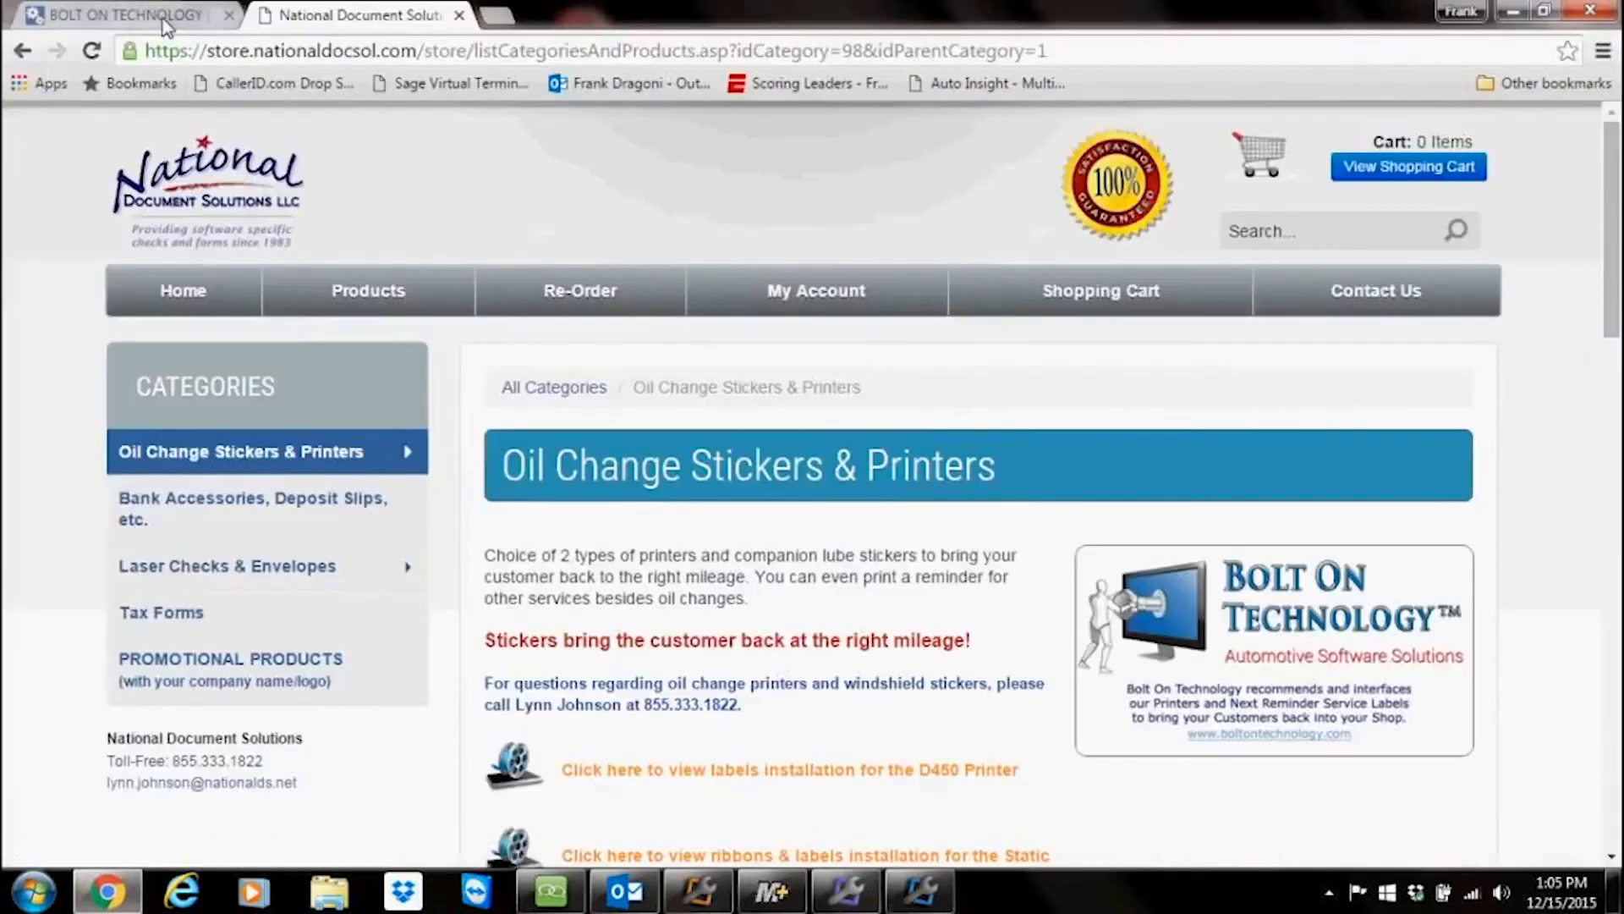
Step: Open the Bolt On Technology website in the browser and go to its Support page
left_click(162, 17)
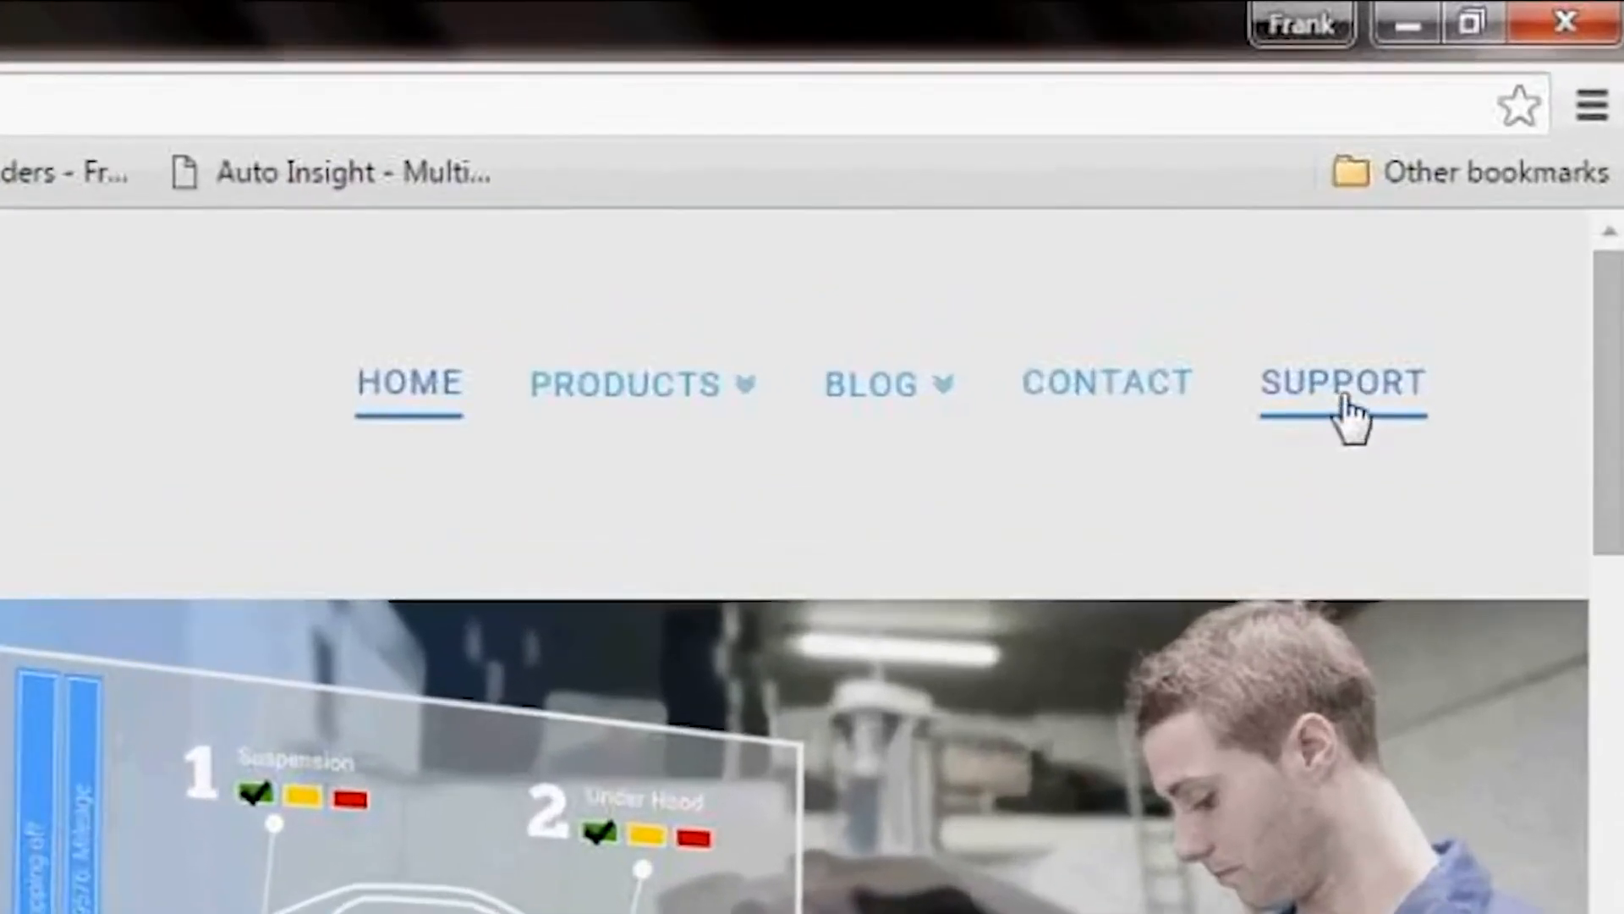
left_click(1480, 193)
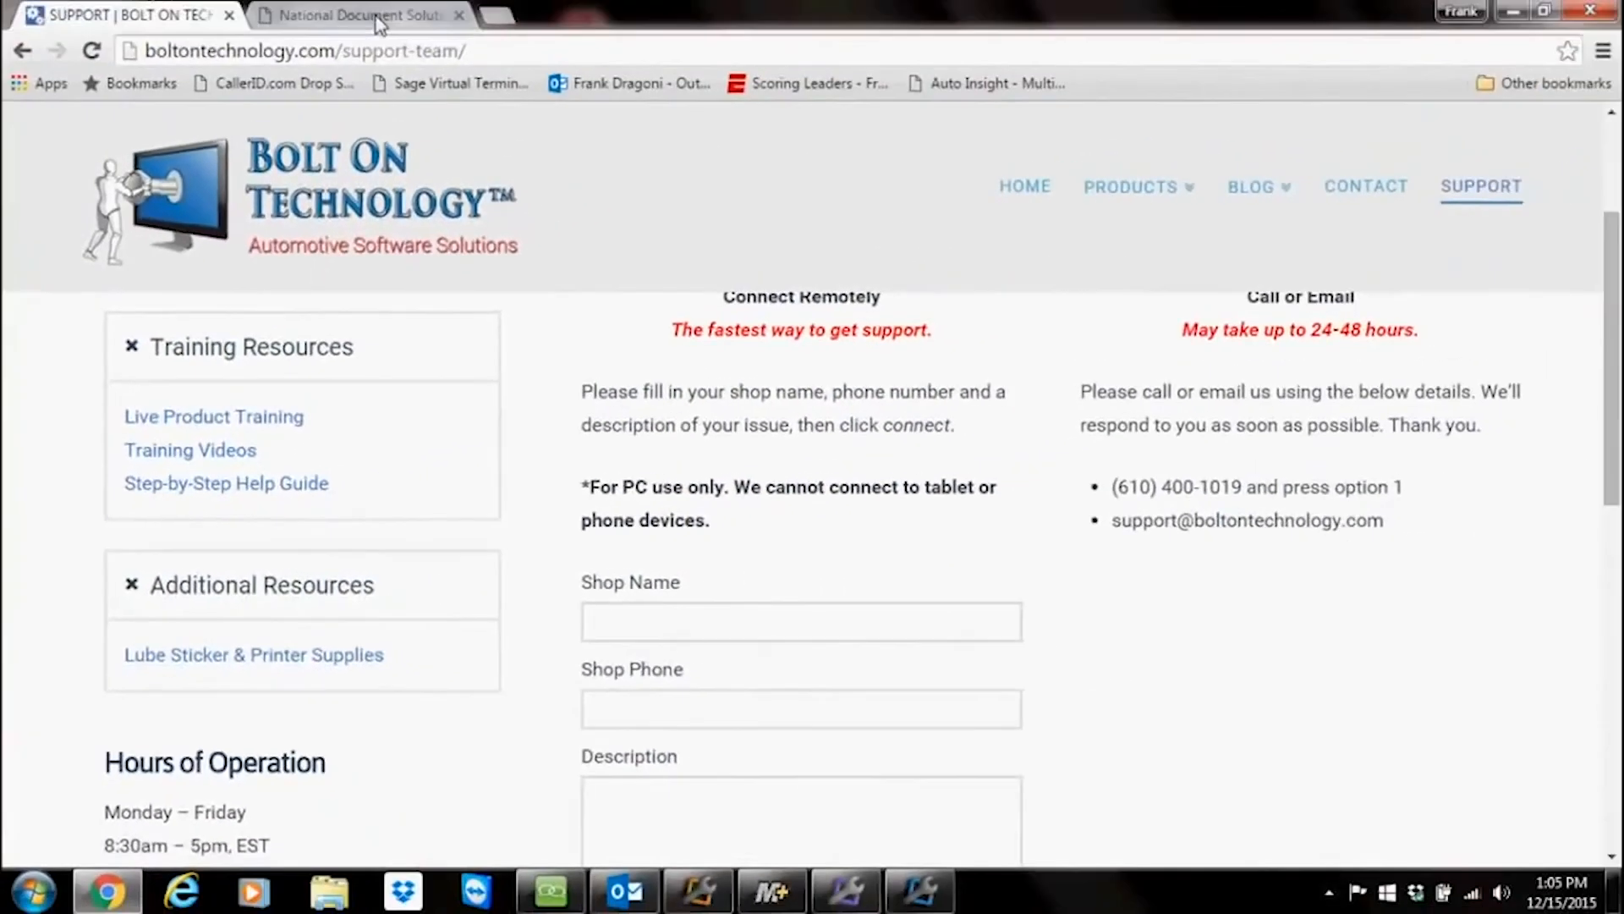
Step: Switch to the National Document Solutions tab and browse the oil change stickers and printers catalogue
left_click(377, 18)
scroll(804, 532, "down", 1)
scroll(805, 531, "down", 5)
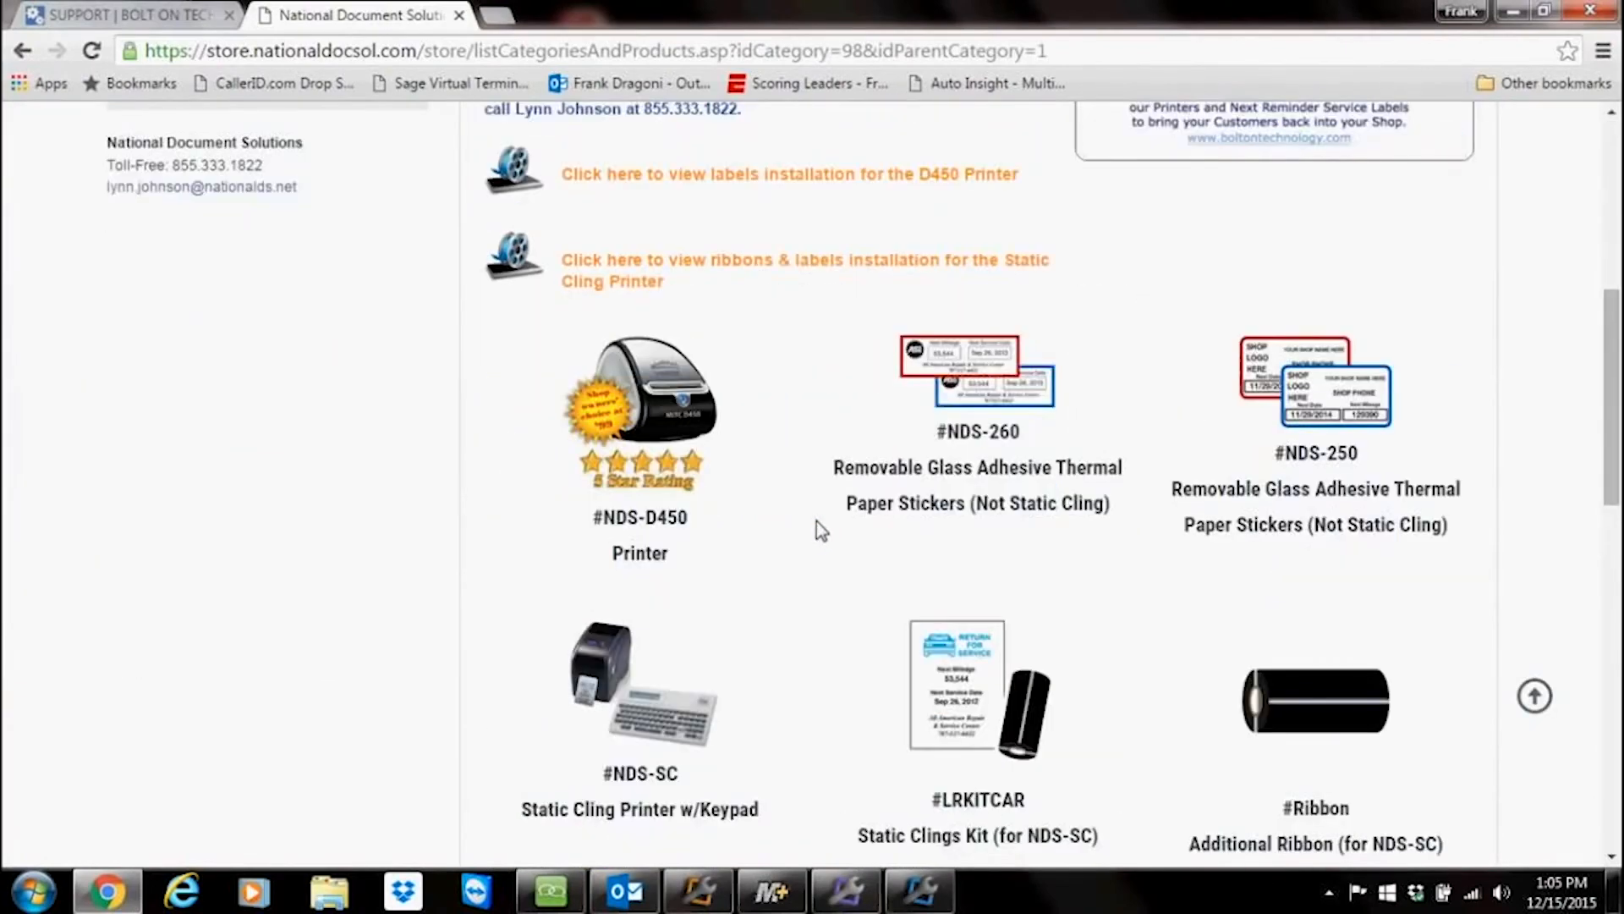
scroll(817, 531, "down", 1)
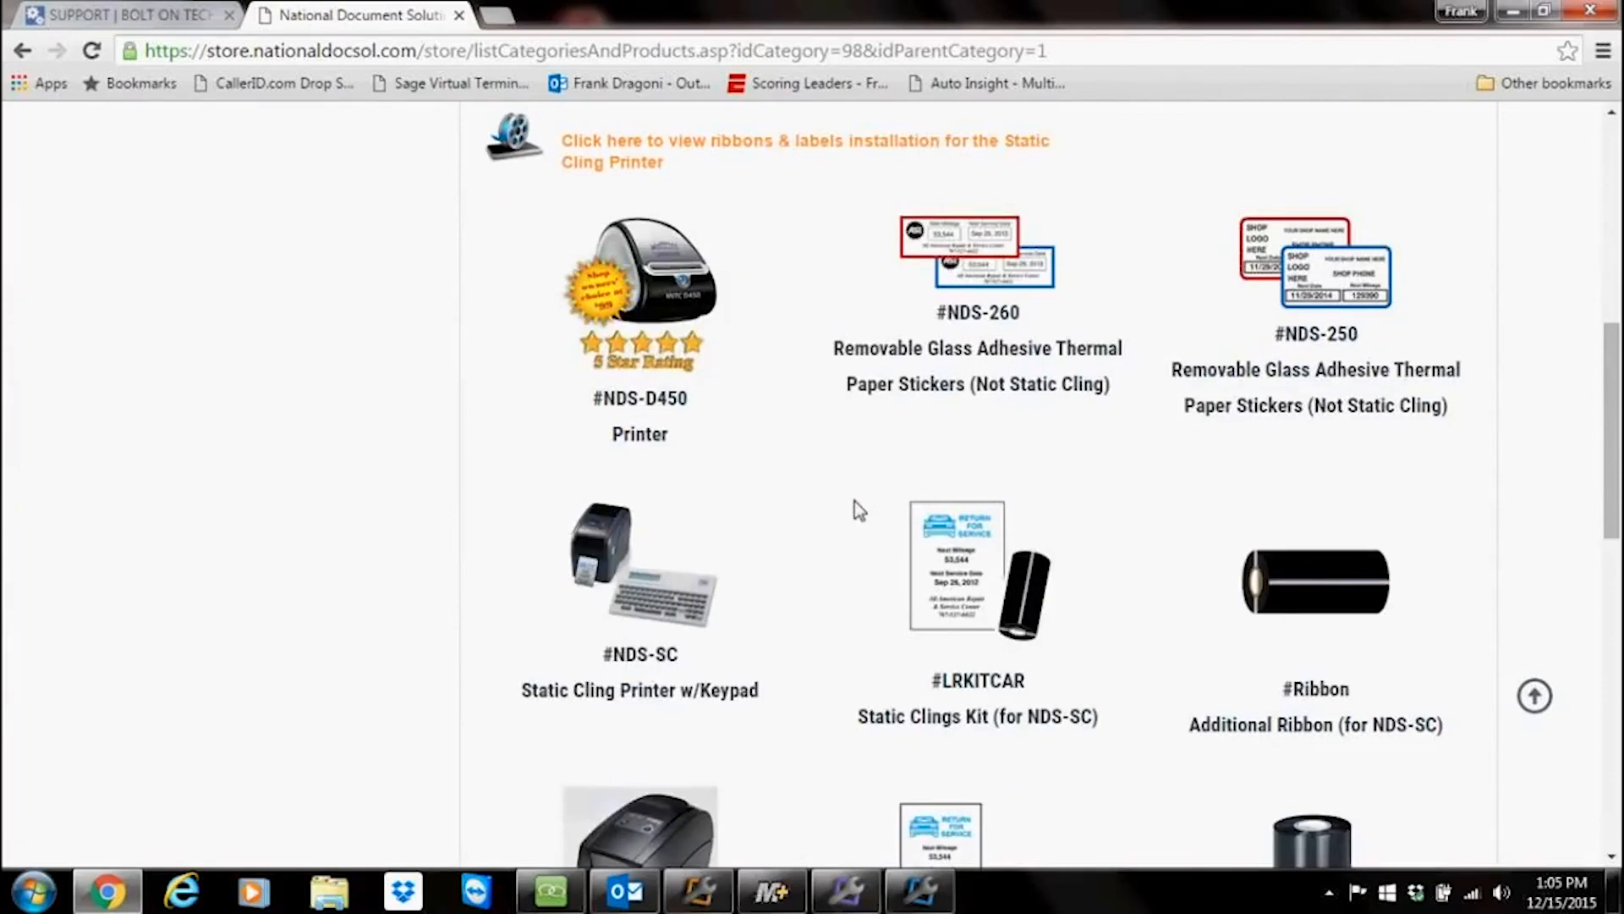
scroll(855, 501, "up", 3)
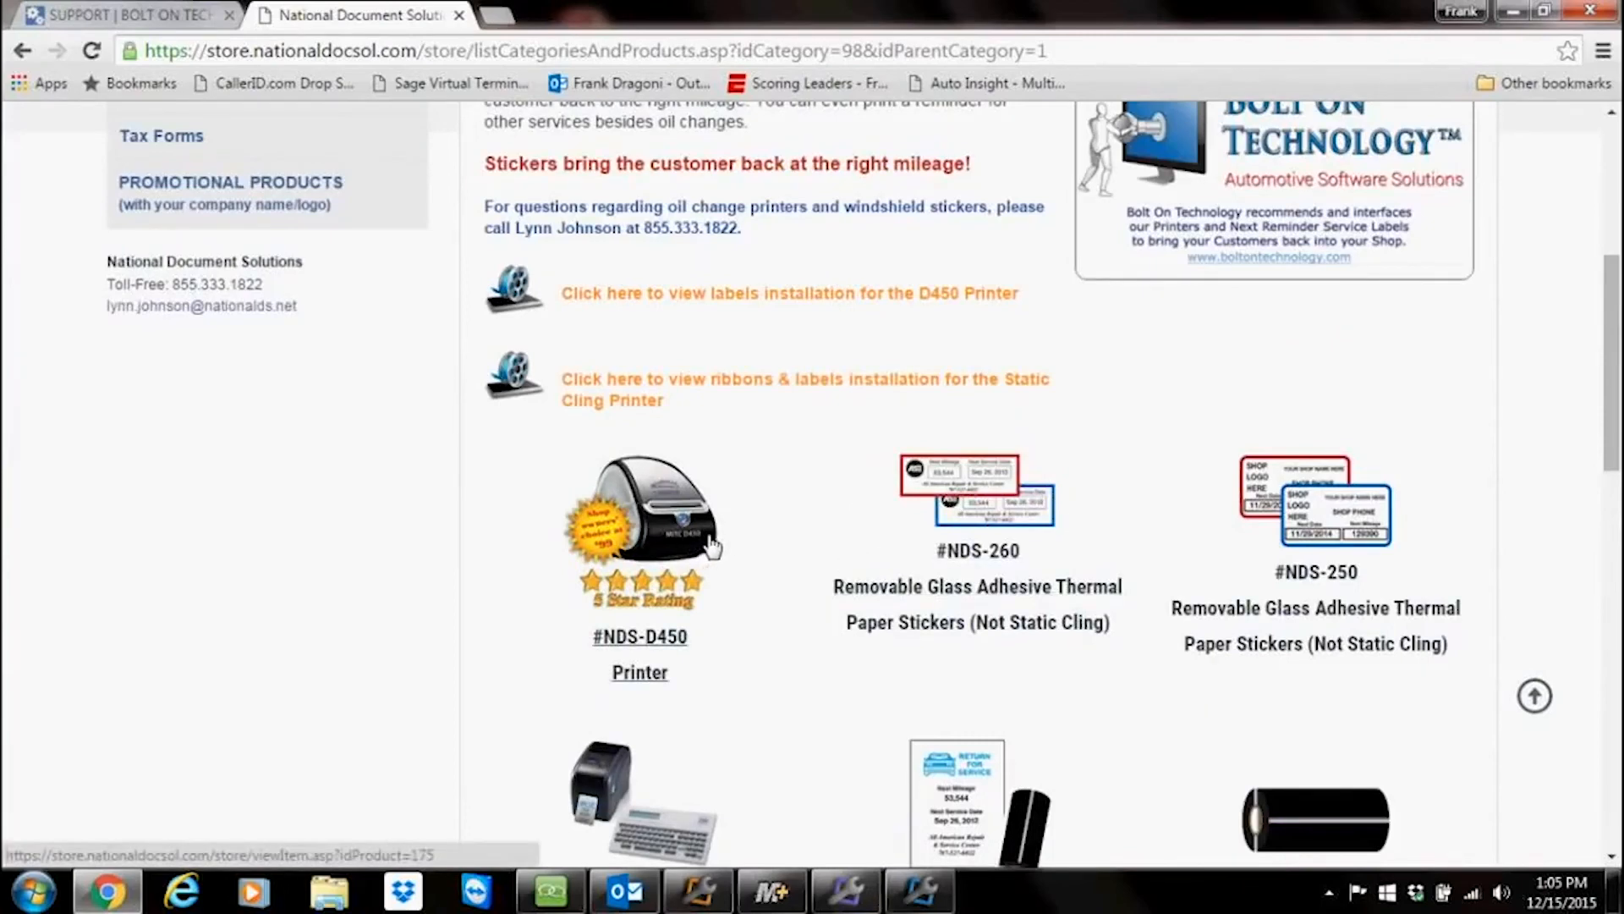
scroll(714, 547, "down", 2)
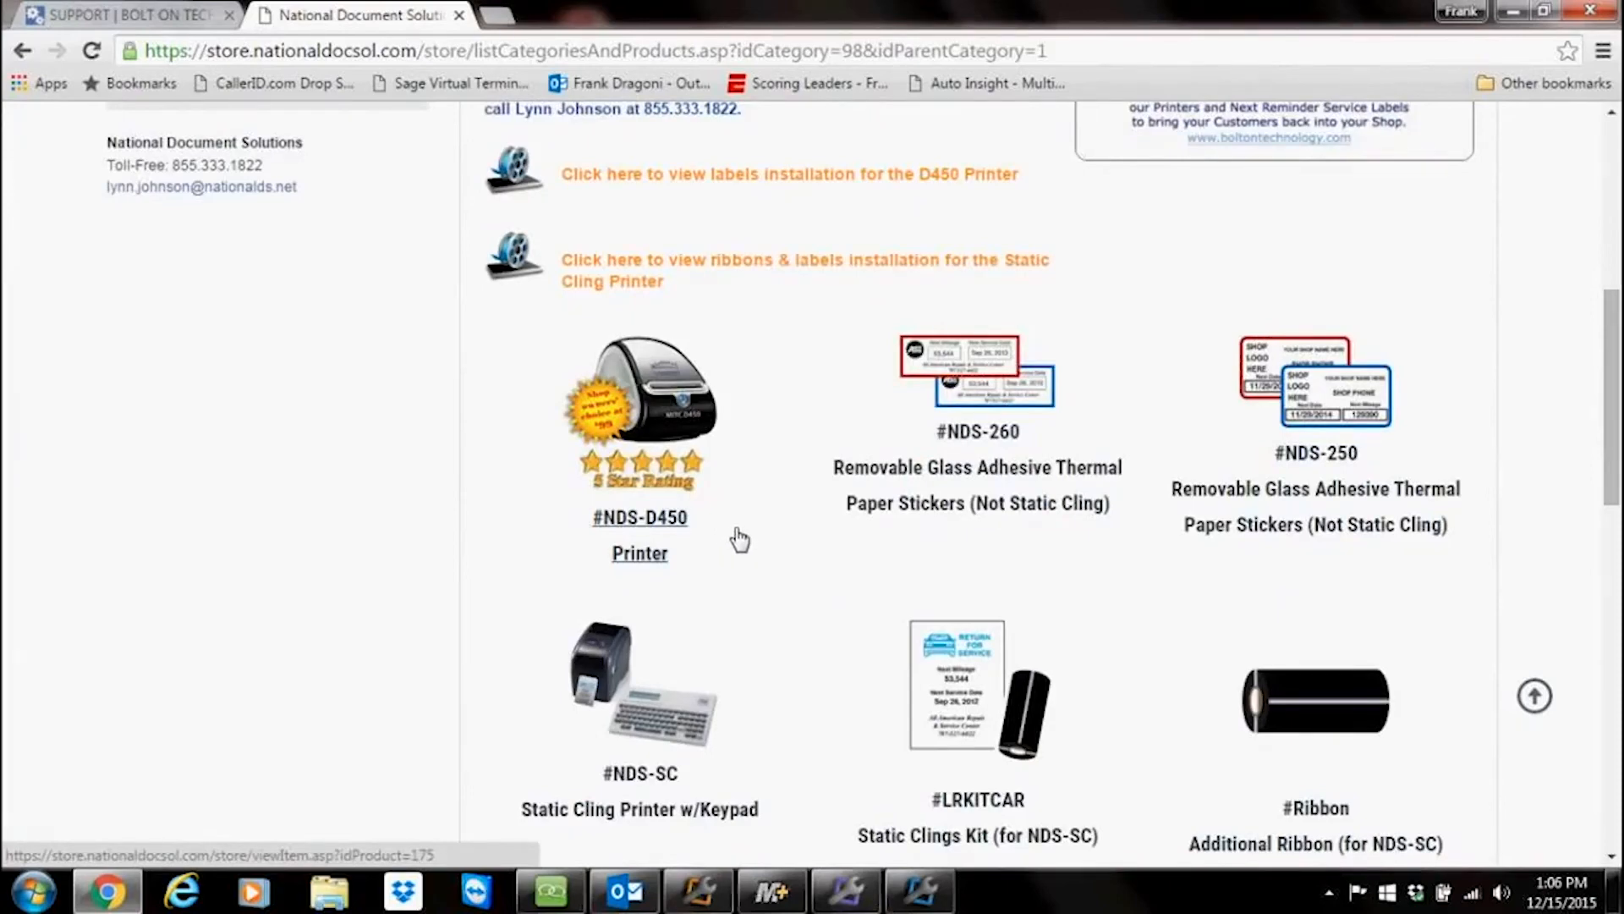
scroll(836, 516, "down", 1)
scroll(835, 516, "down", 2)
scroll(835, 516, "up", 6)
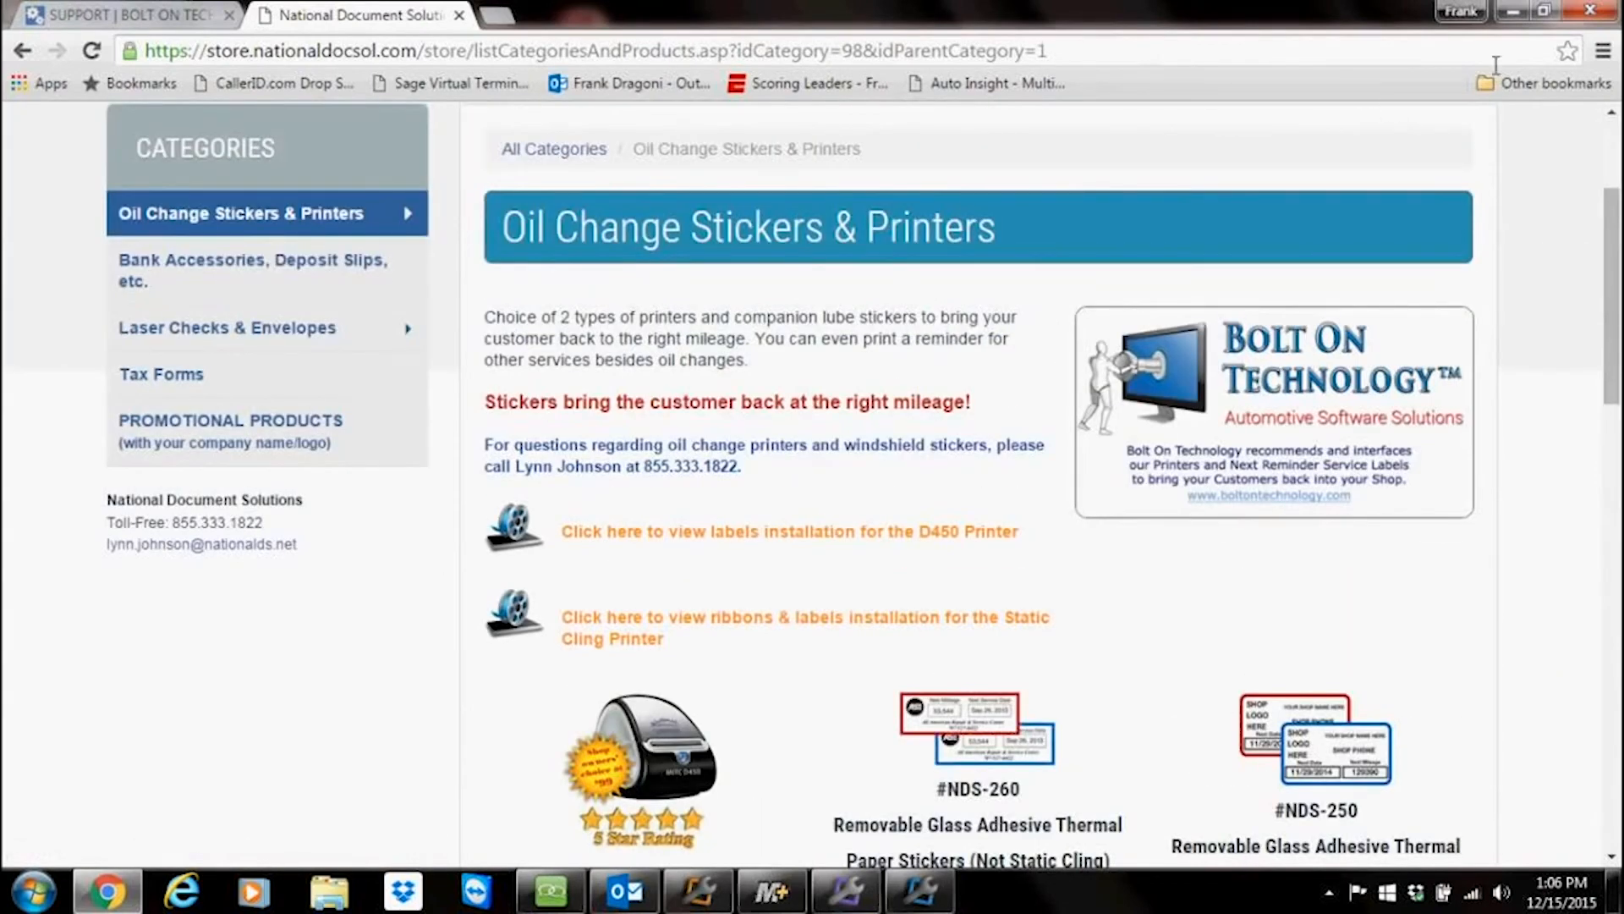
Step: Close the team chat window and minimize the open program windows to reach the desktop
left_click(1513, 12)
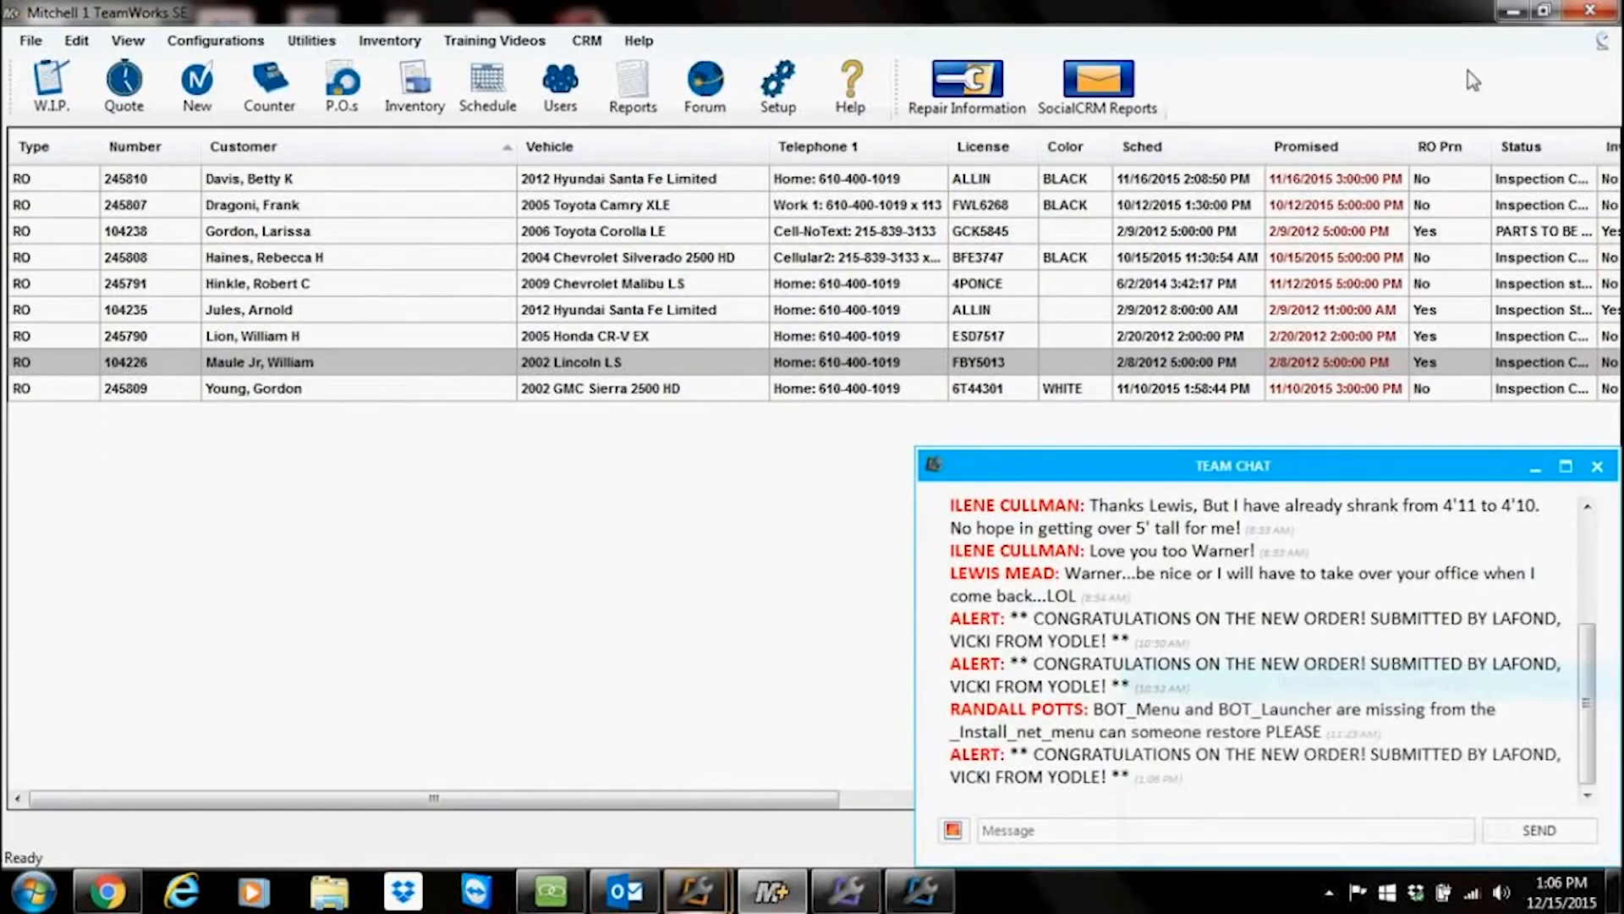
left_click(1597, 467)
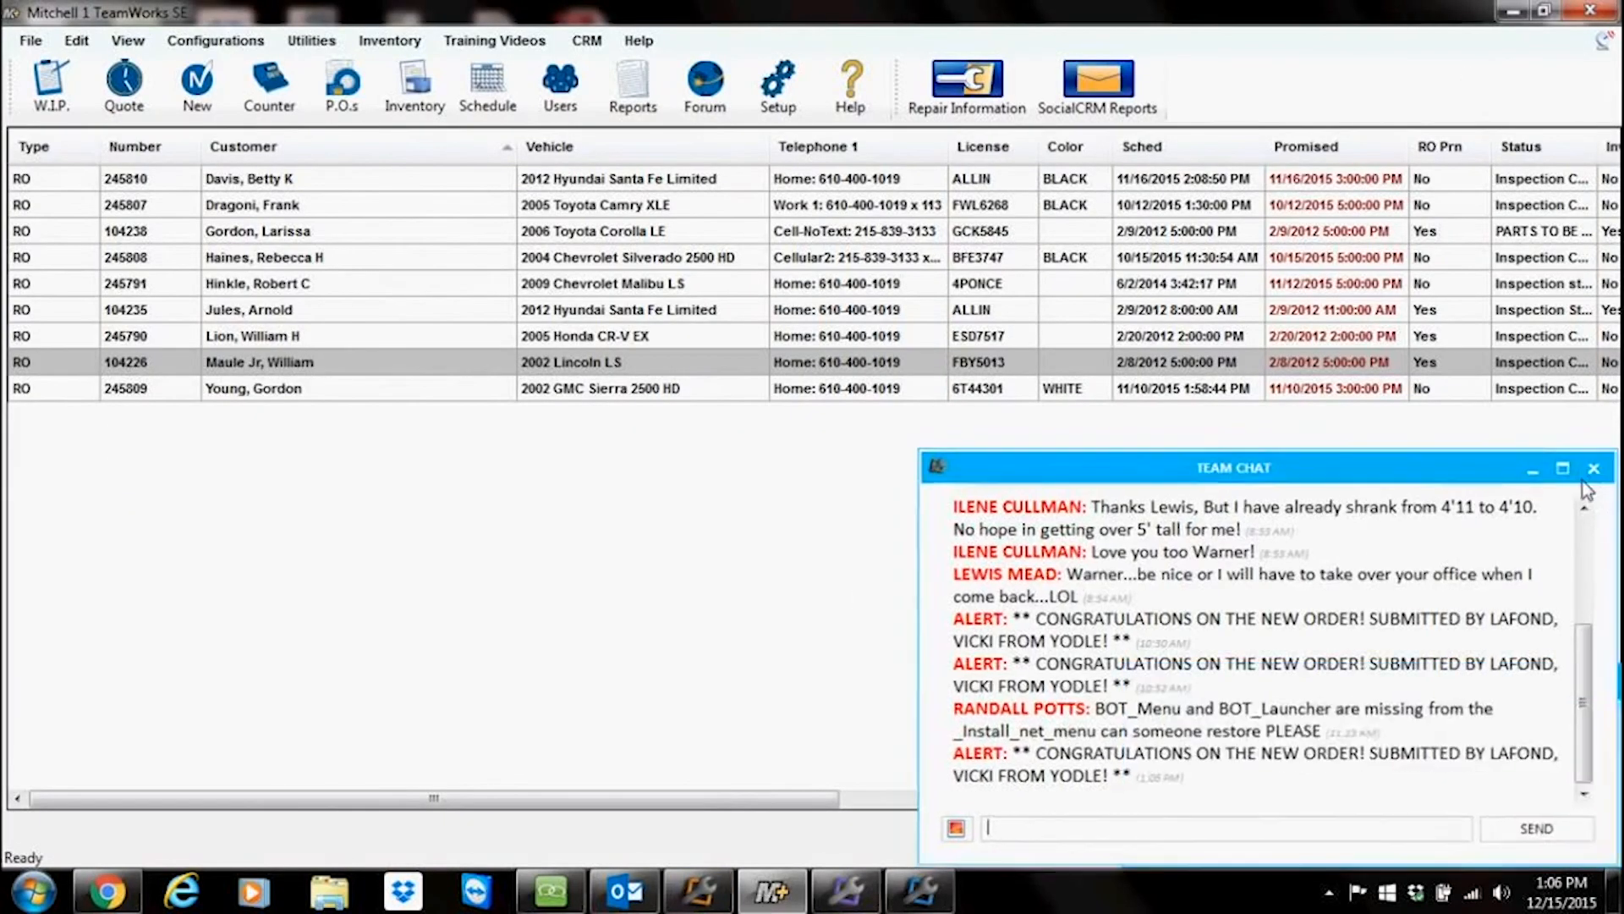
left_click(699, 892)
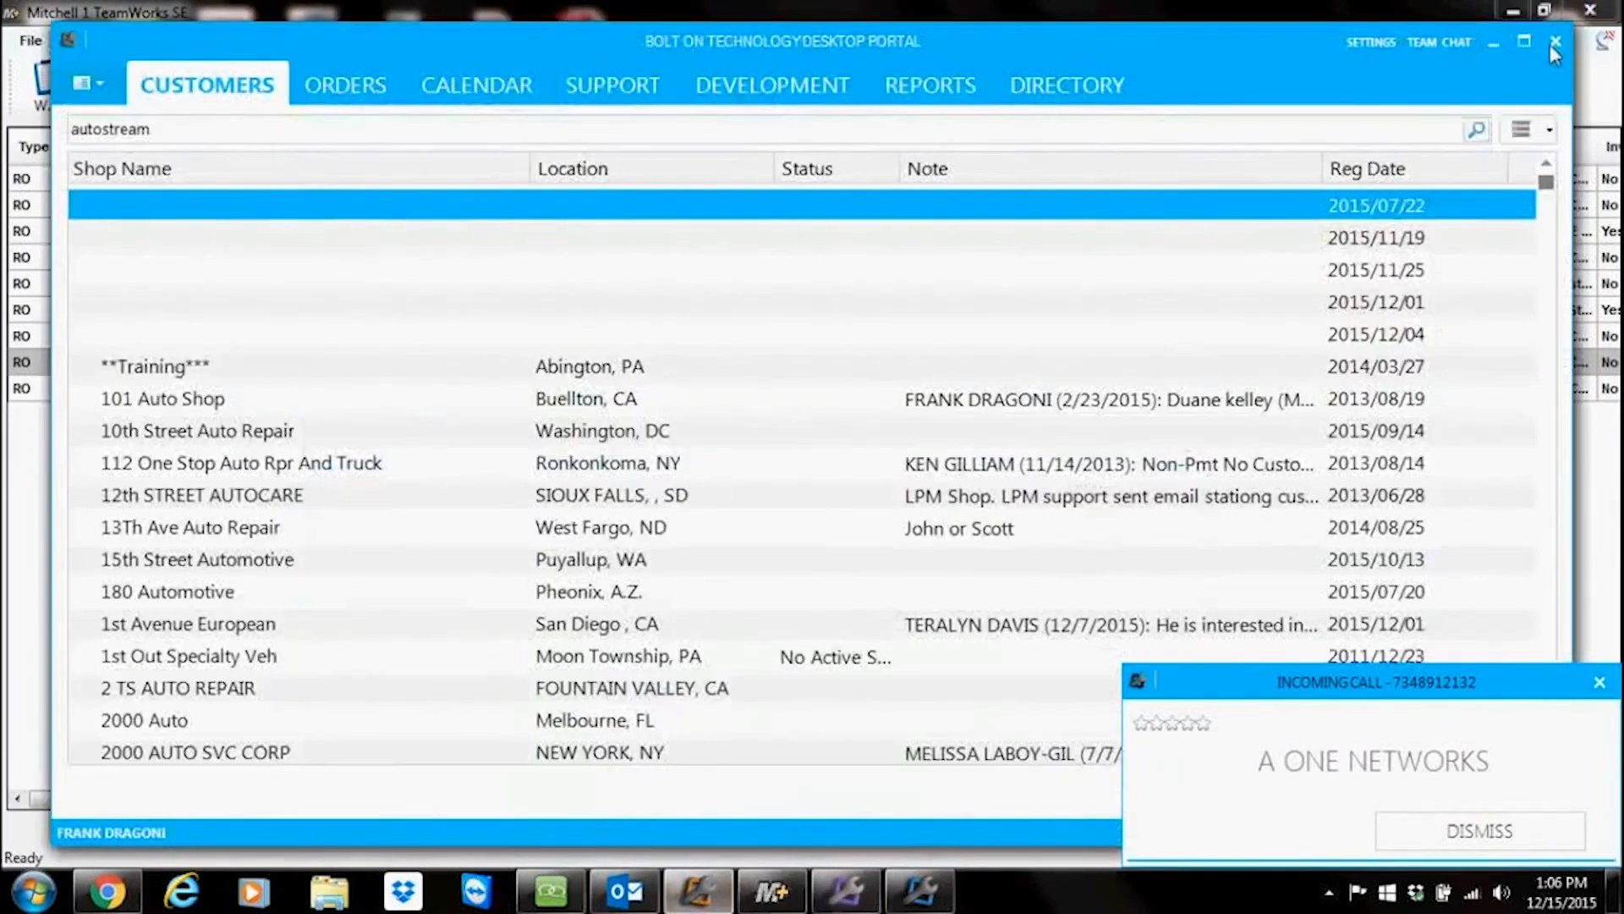
left_click(1556, 46)
left_click(110, 890)
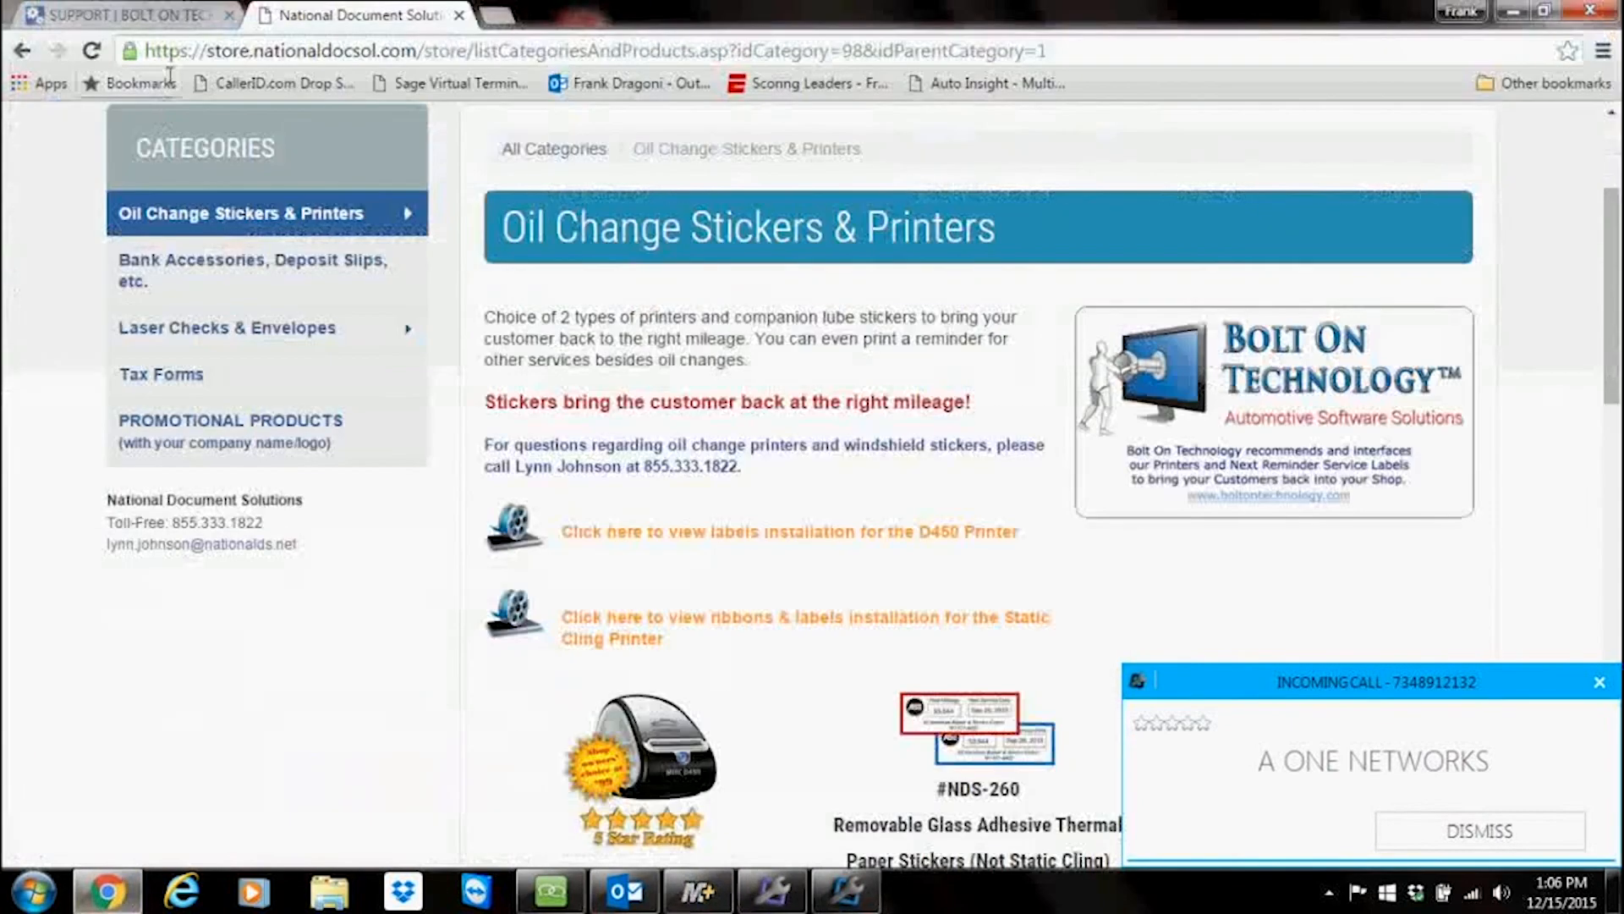
left_click(161, 16)
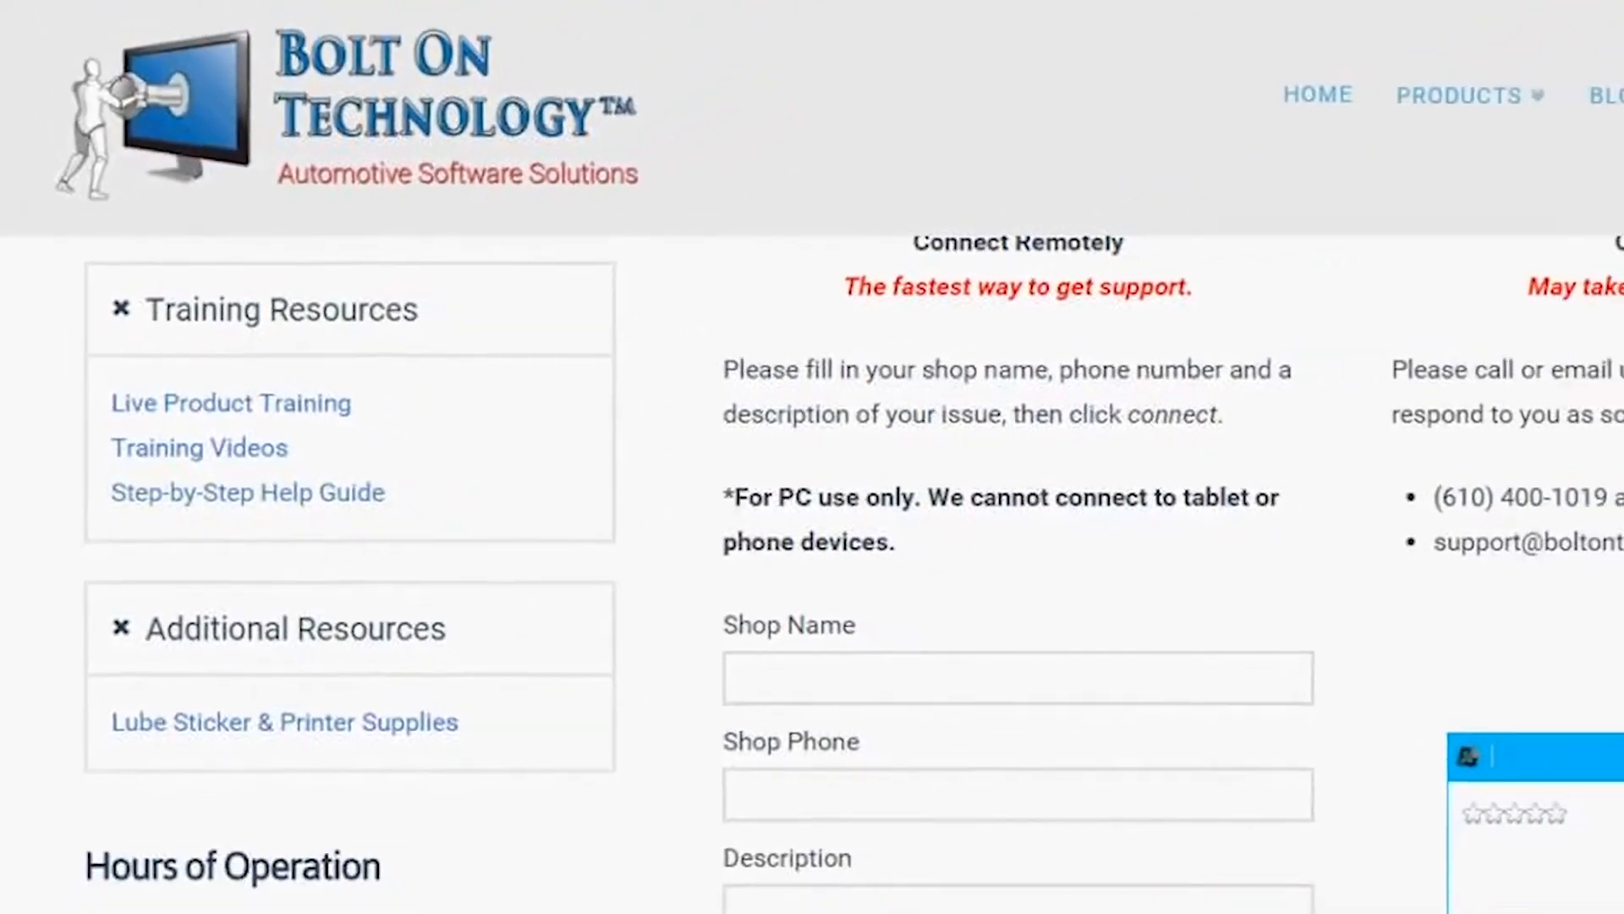
left_click(1514, 10)
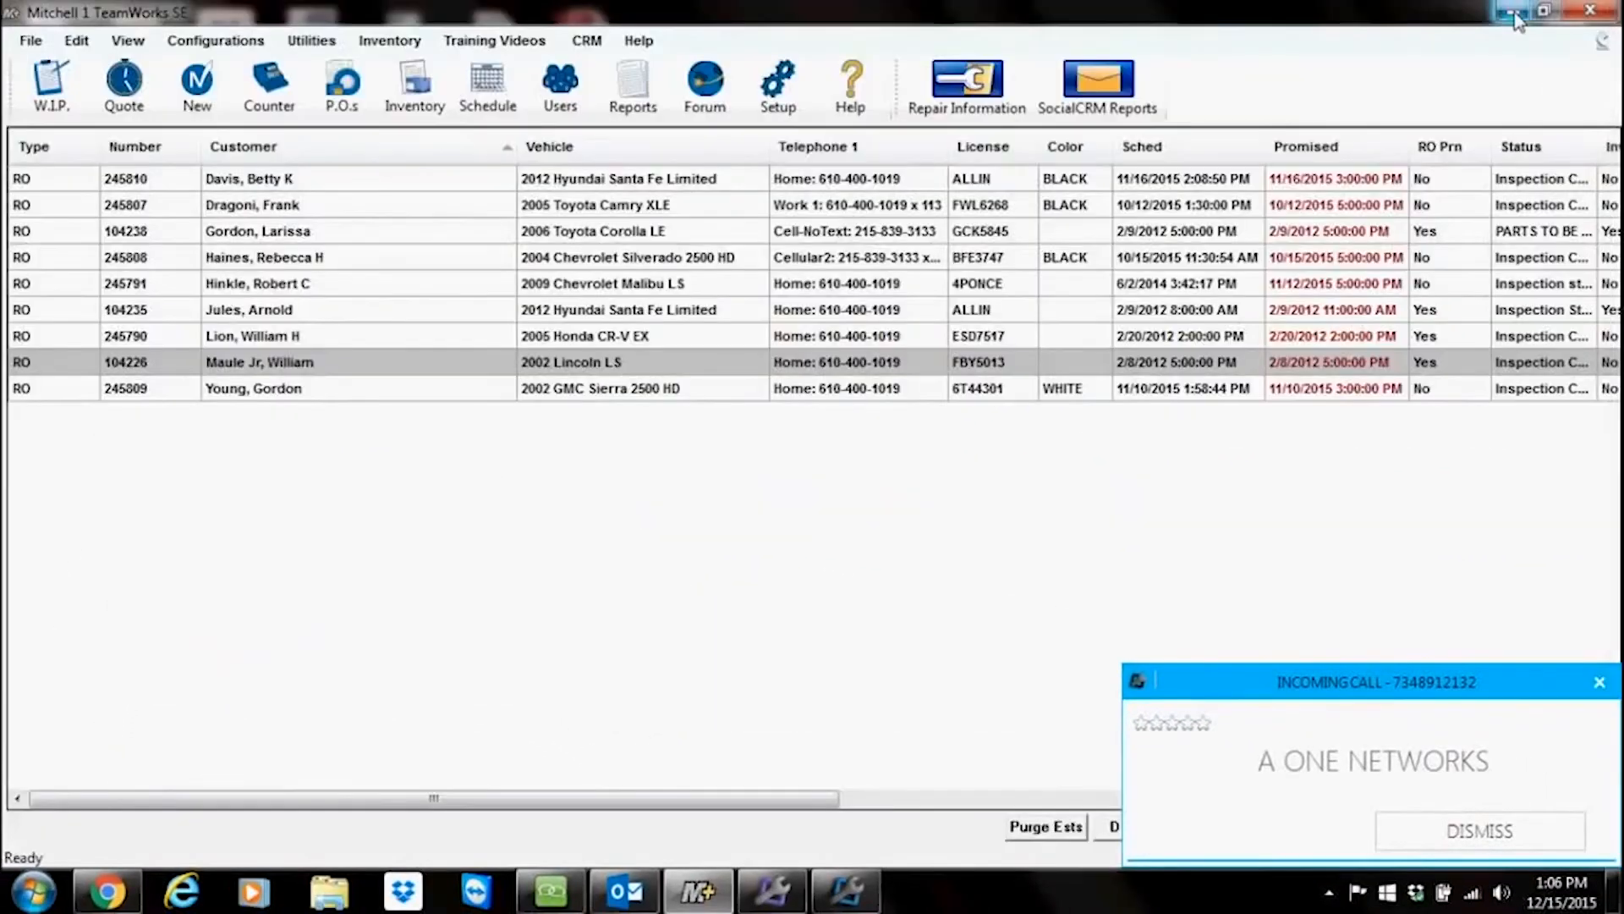
left_click(1513, 10)
Step: Open the howdoi PDF guide from the desktop and dismiss the incoming call notification
double_click(520, 787)
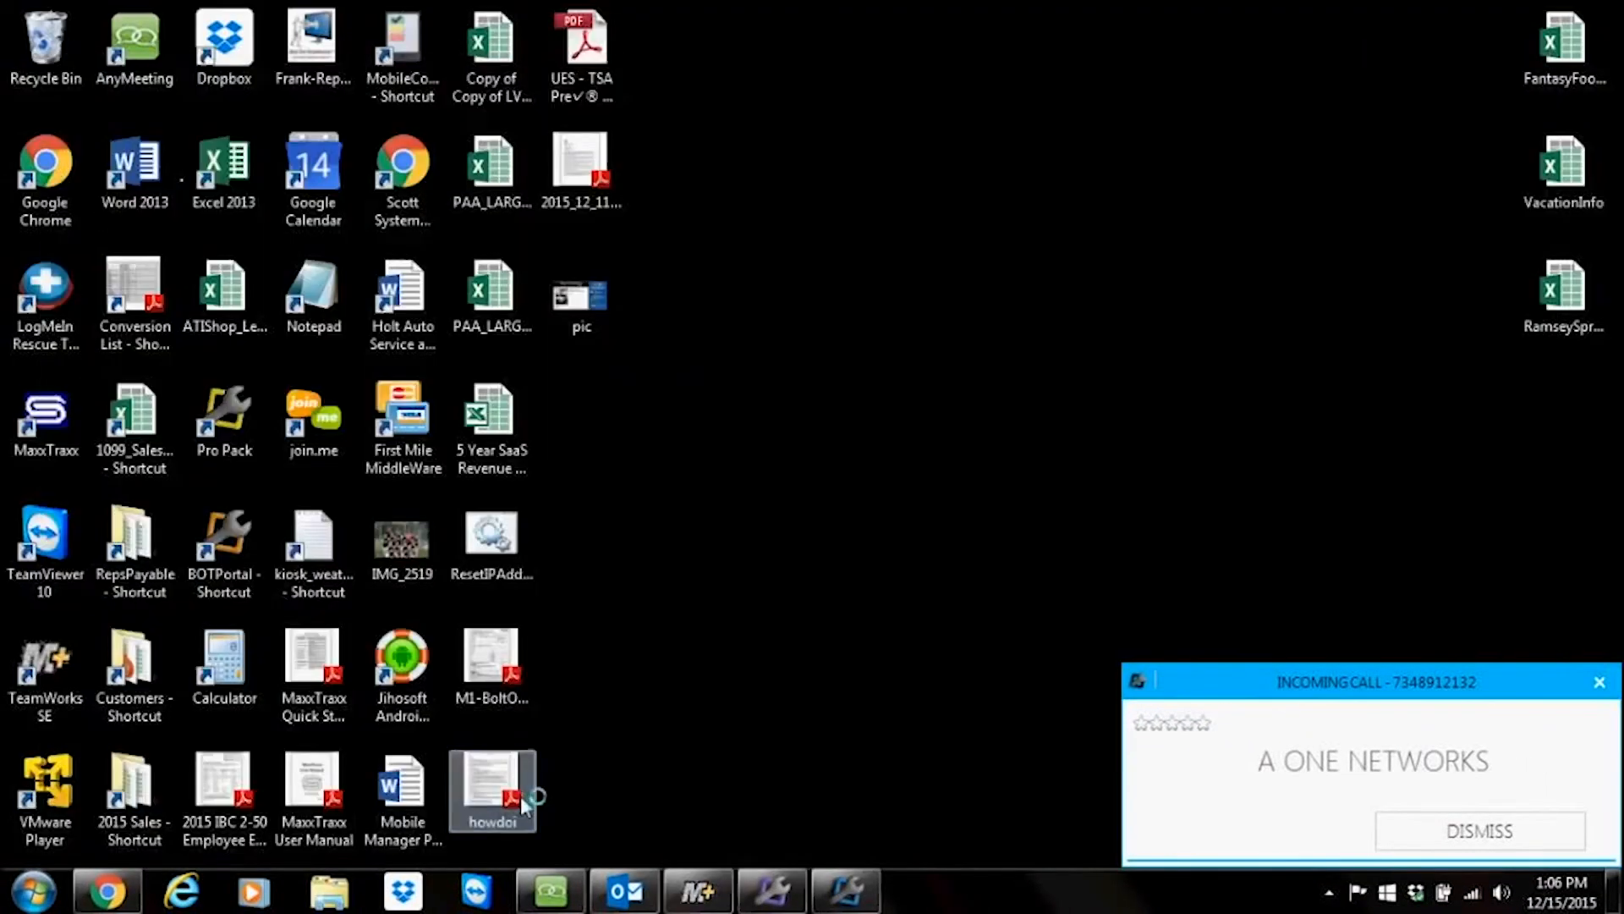
left_click(1600, 683)
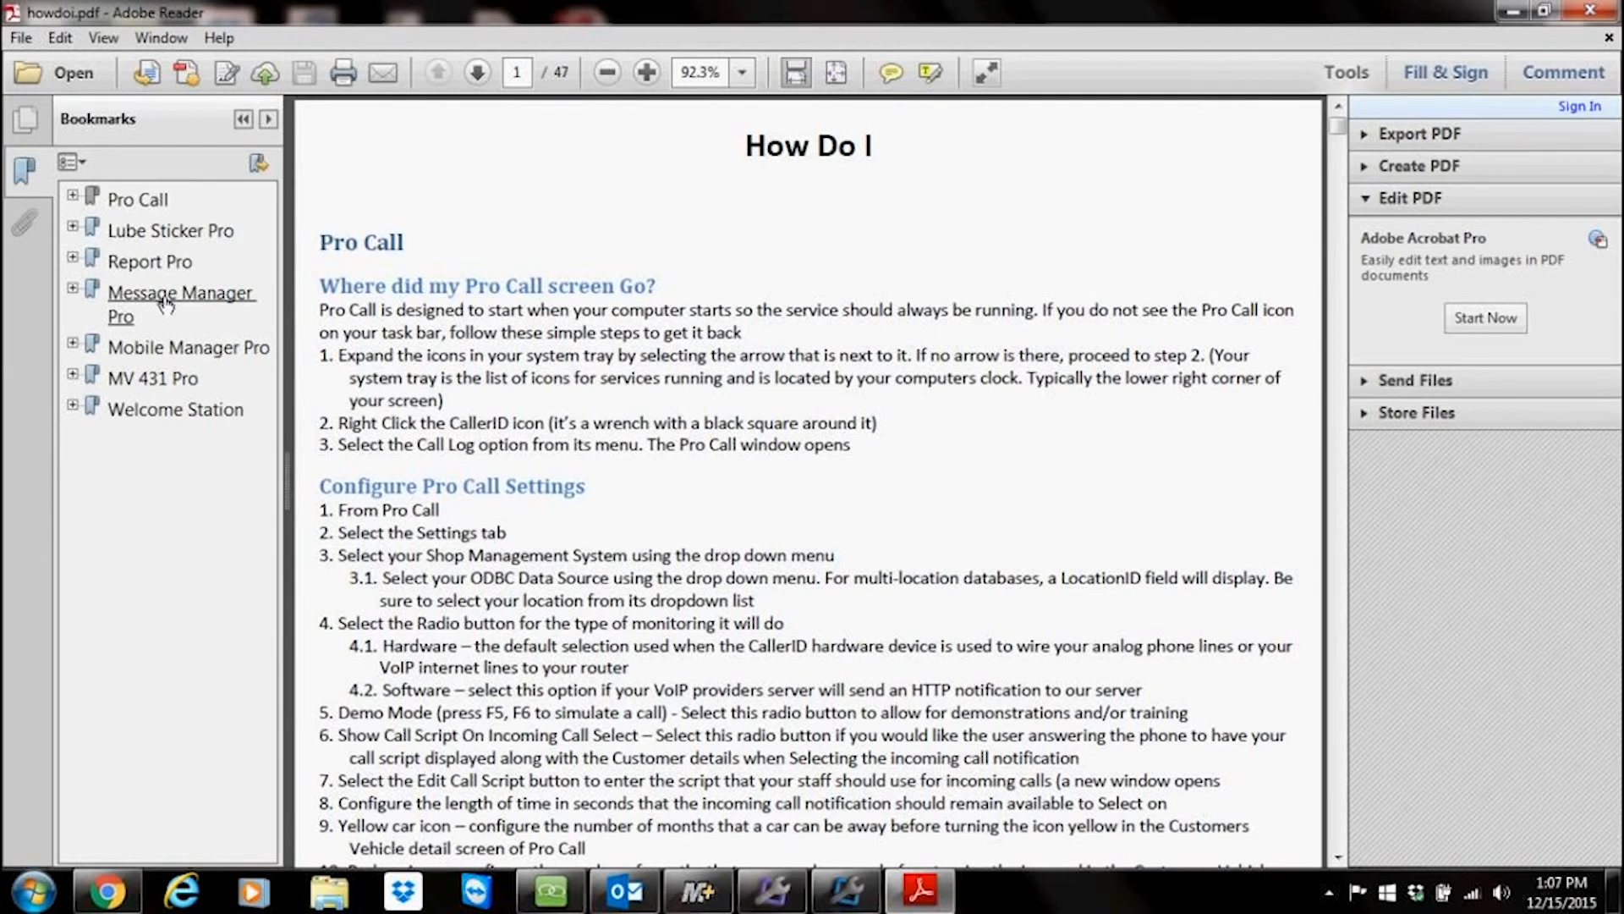
Step: In the guide, expand the Lube Sticker Pro bookmarks and open the section on setting auto appointment days
left_click(73, 227)
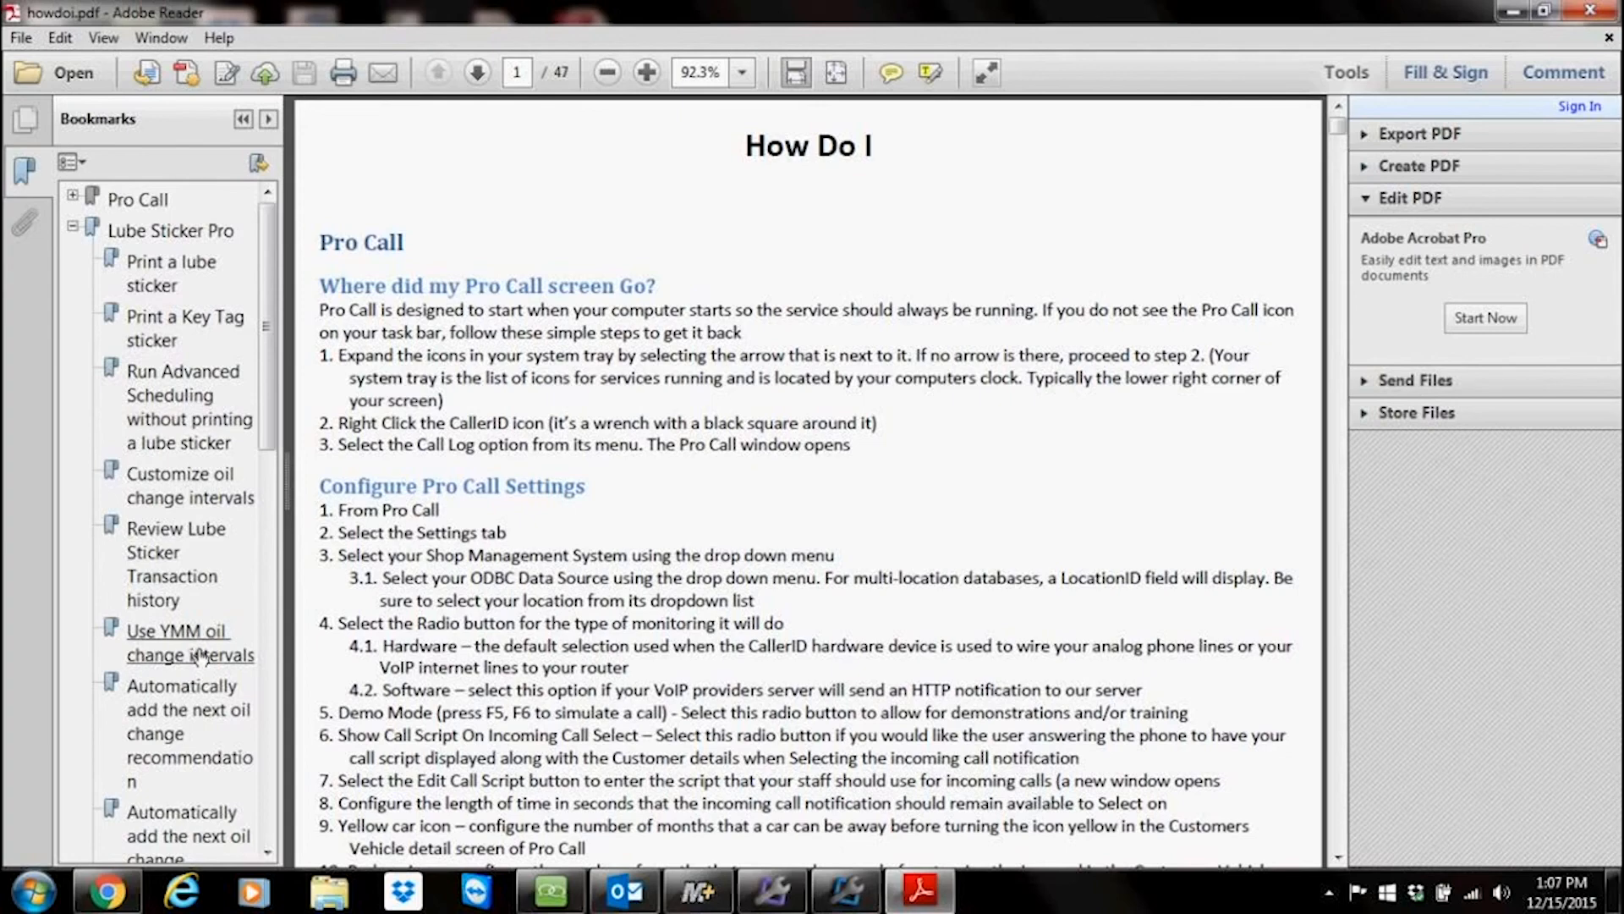
left_click_drag(272, 413, 271, 573)
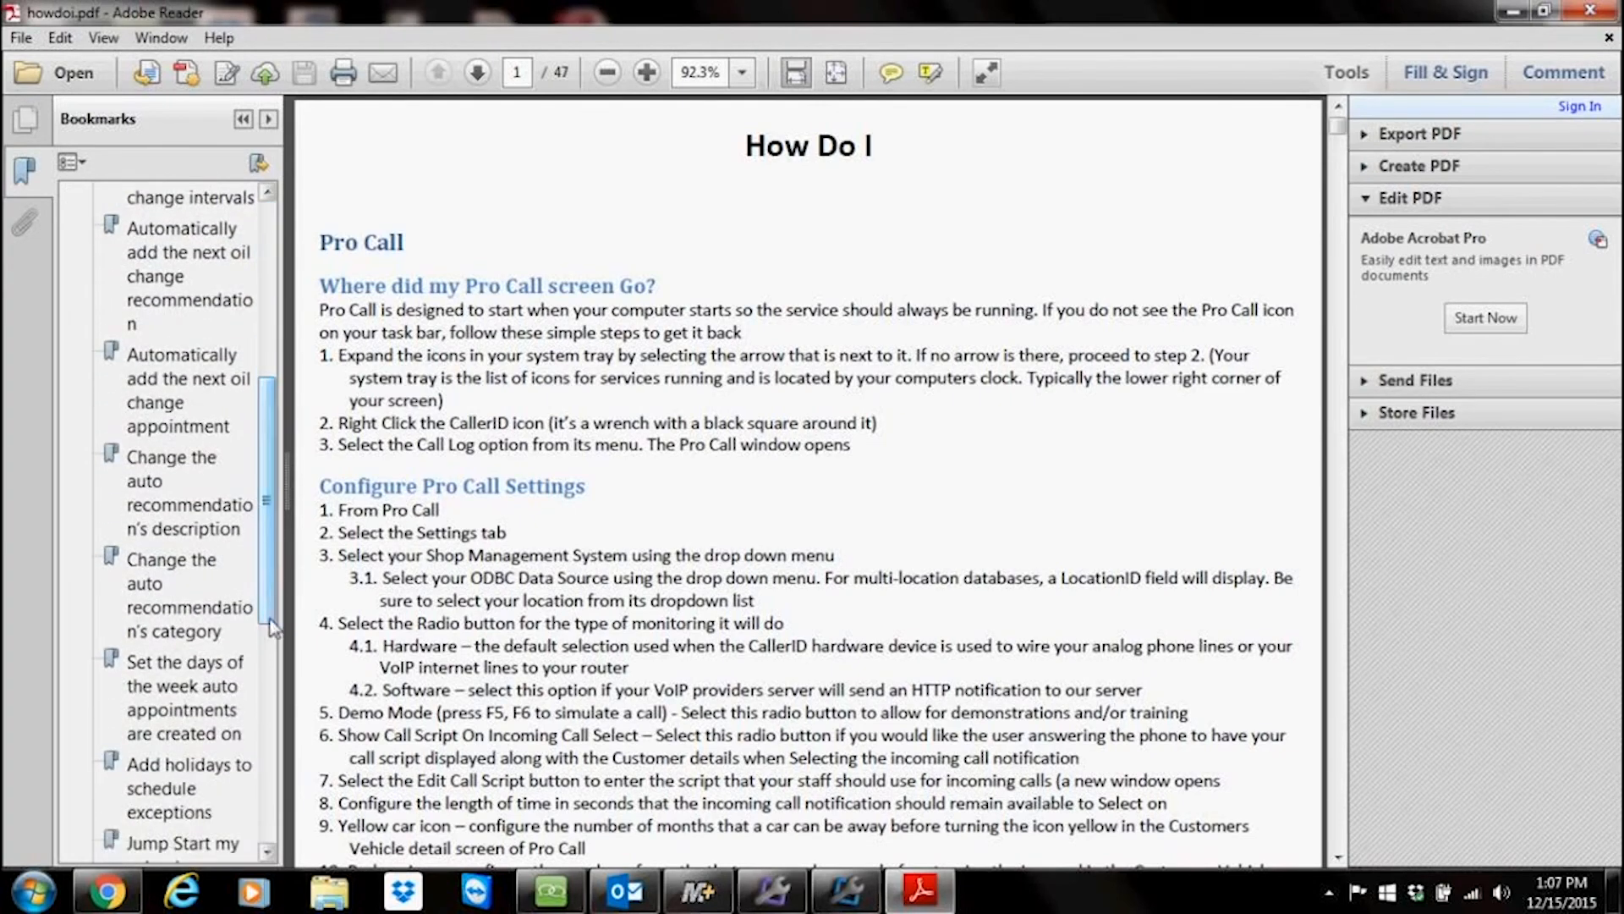
left_click(179, 668)
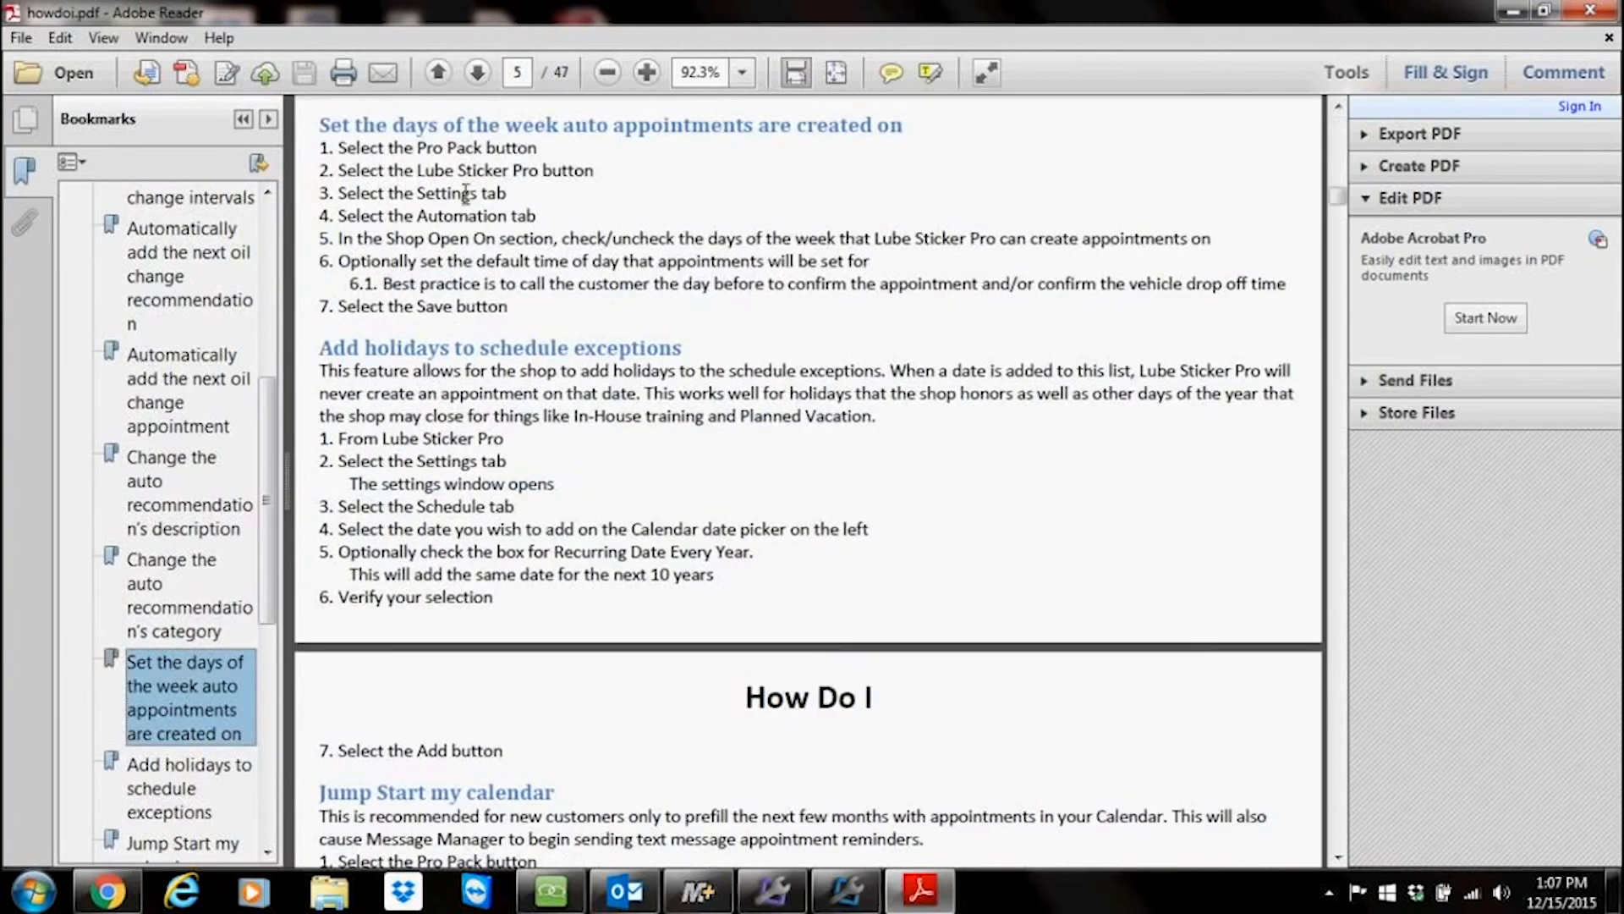
left_click_drag(319, 125, 903, 127)
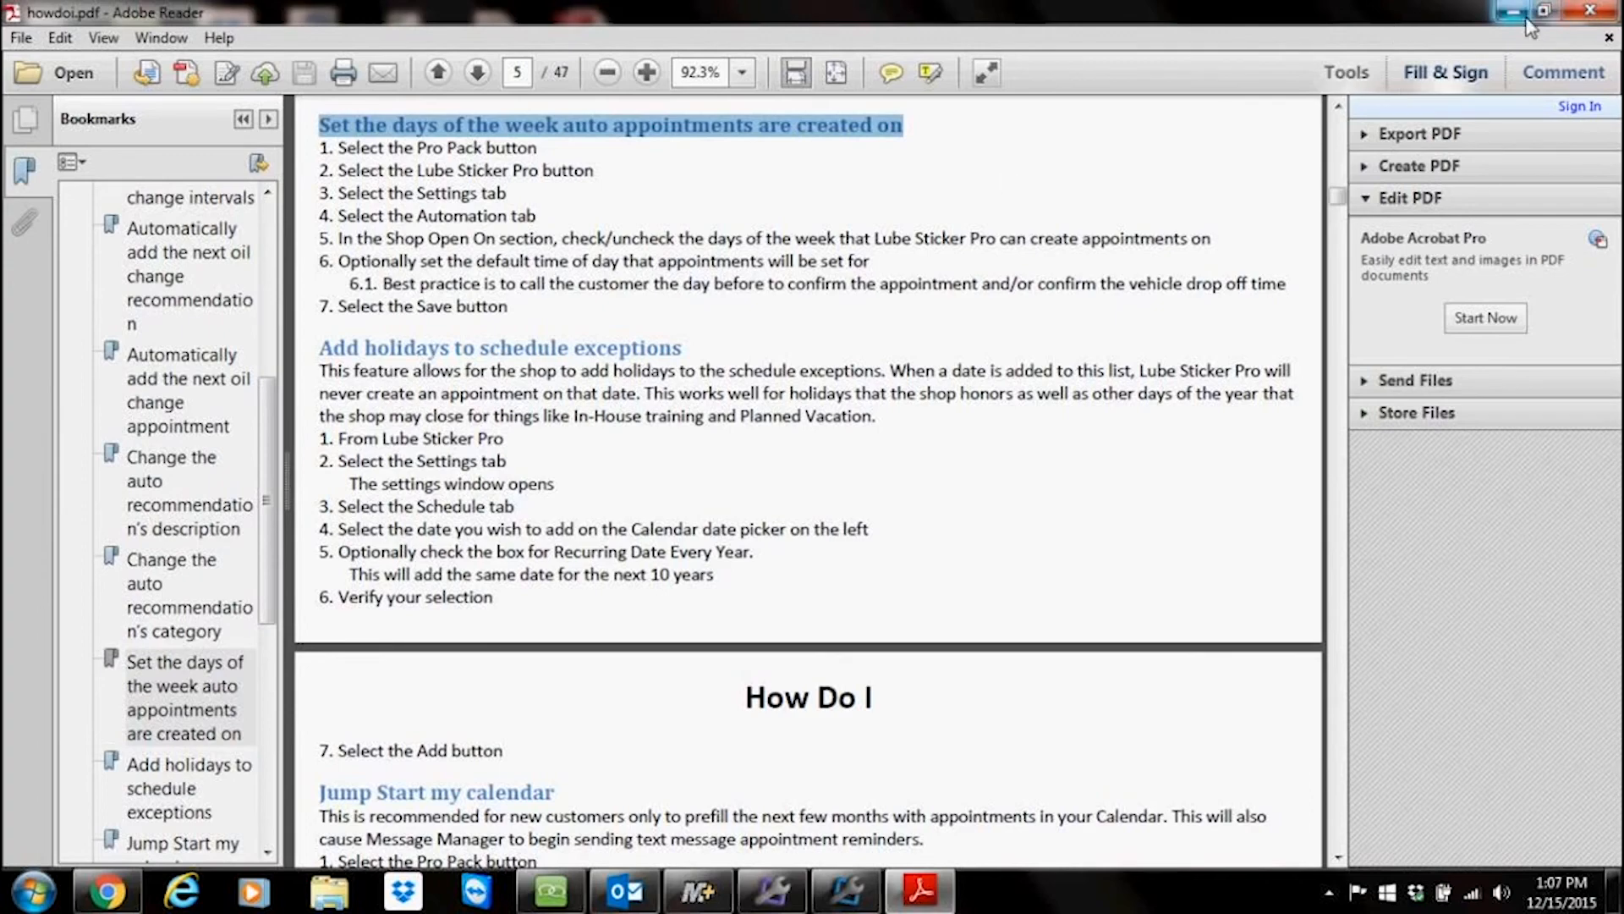
left_click(1592, 20)
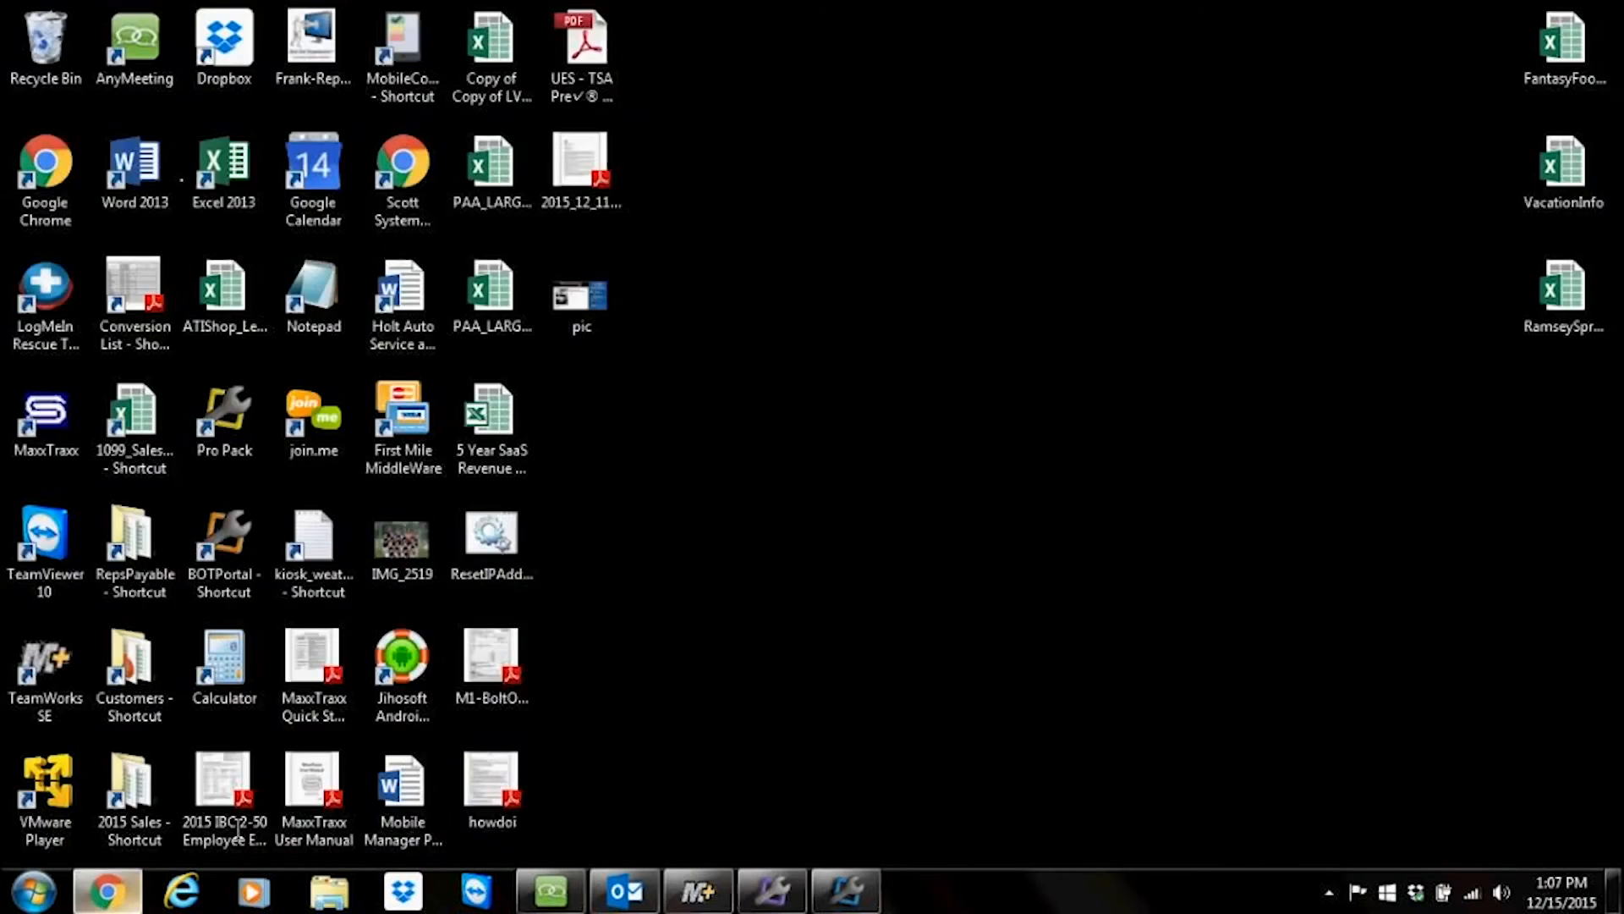
Step: Return to the Bolt On Technology Support page and review its training and help resources
left_click(106, 891)
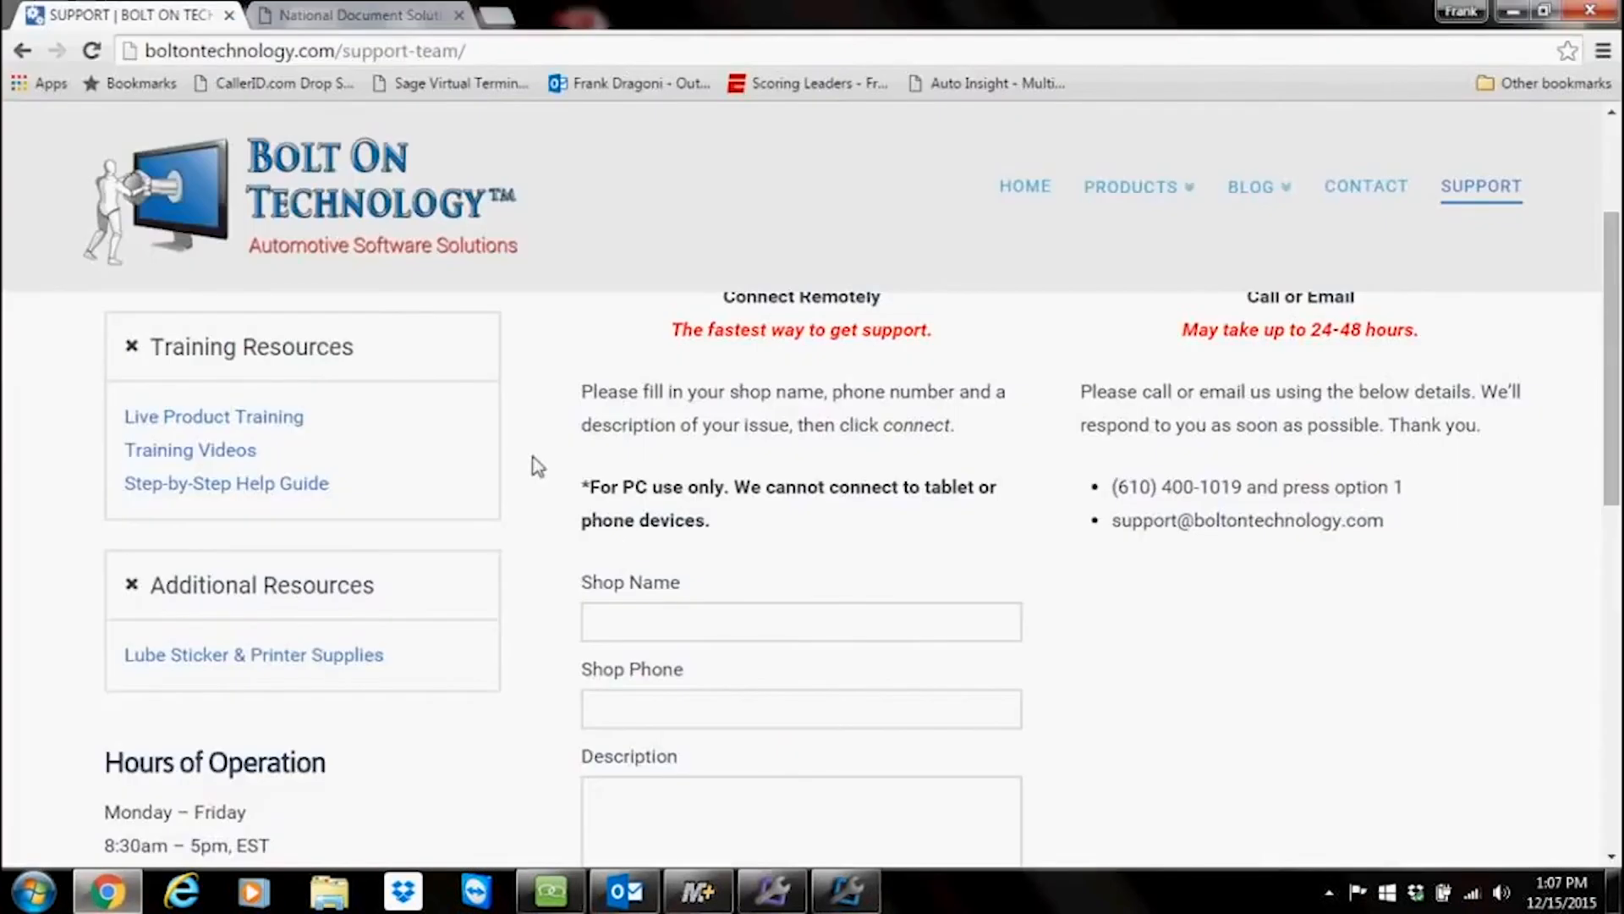
left_click(1472, 200)
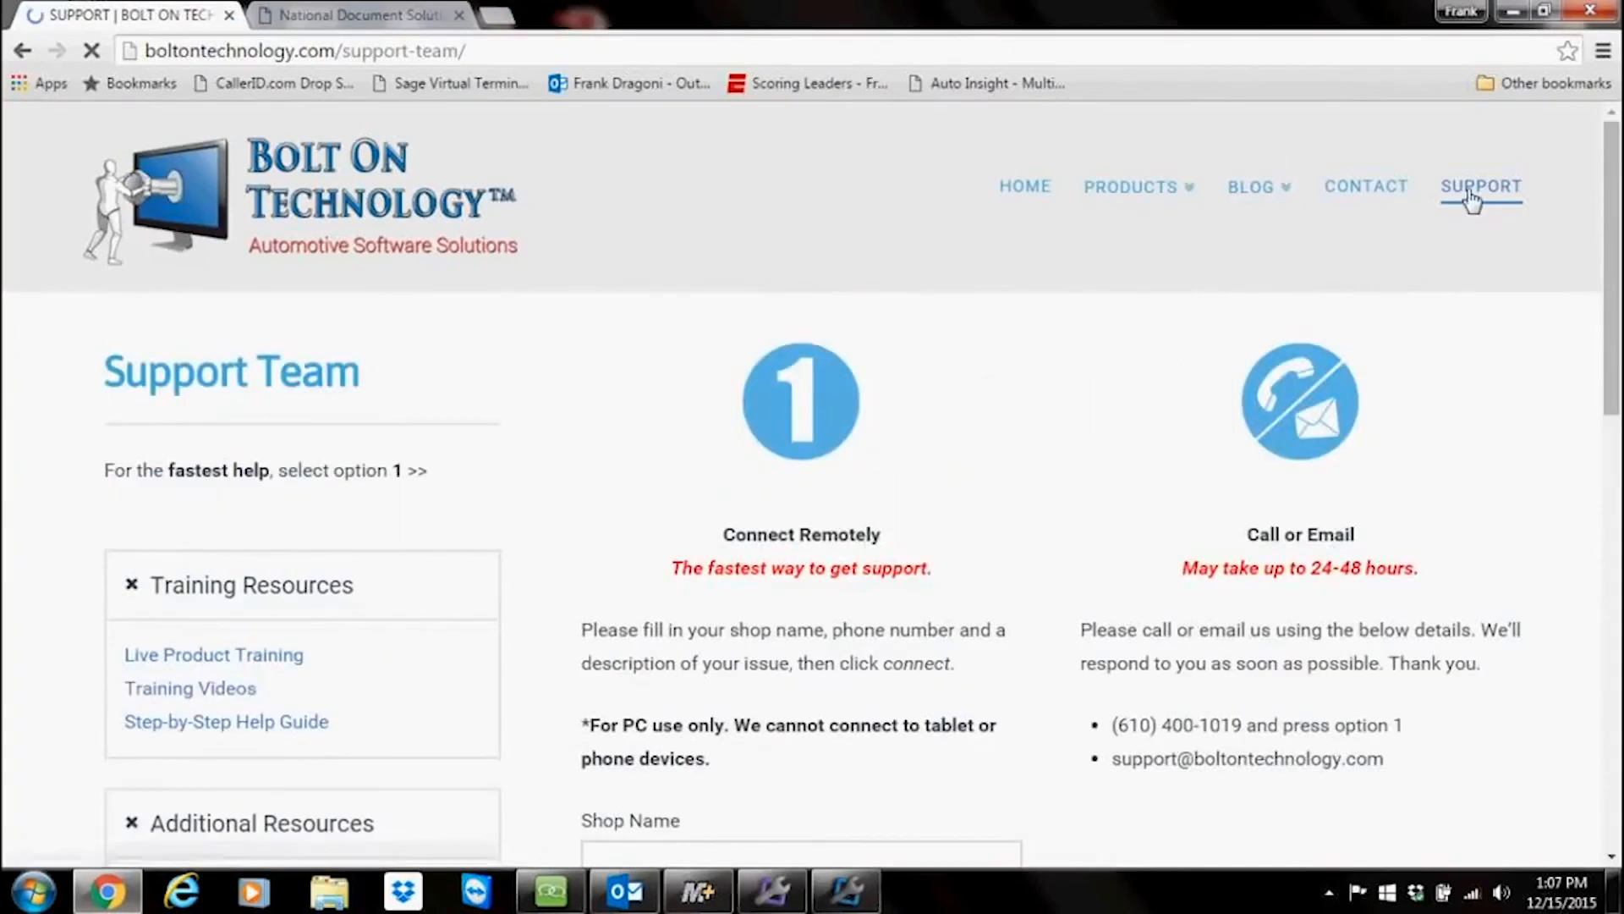
scroll(406, 583, "down", 1)
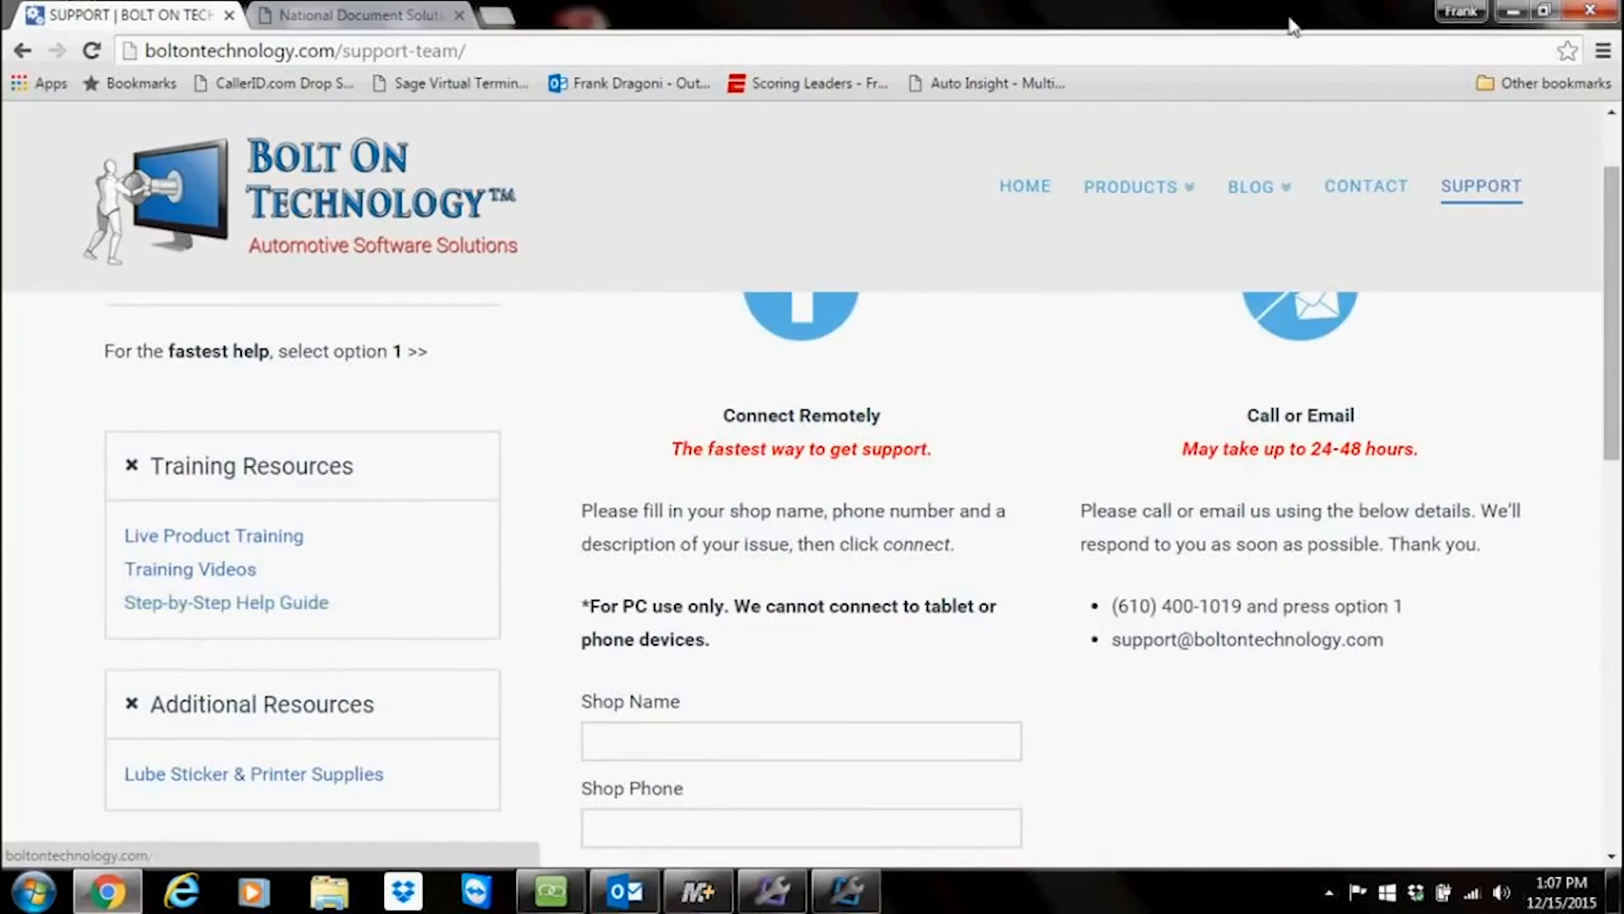
left_click(1513, 17)
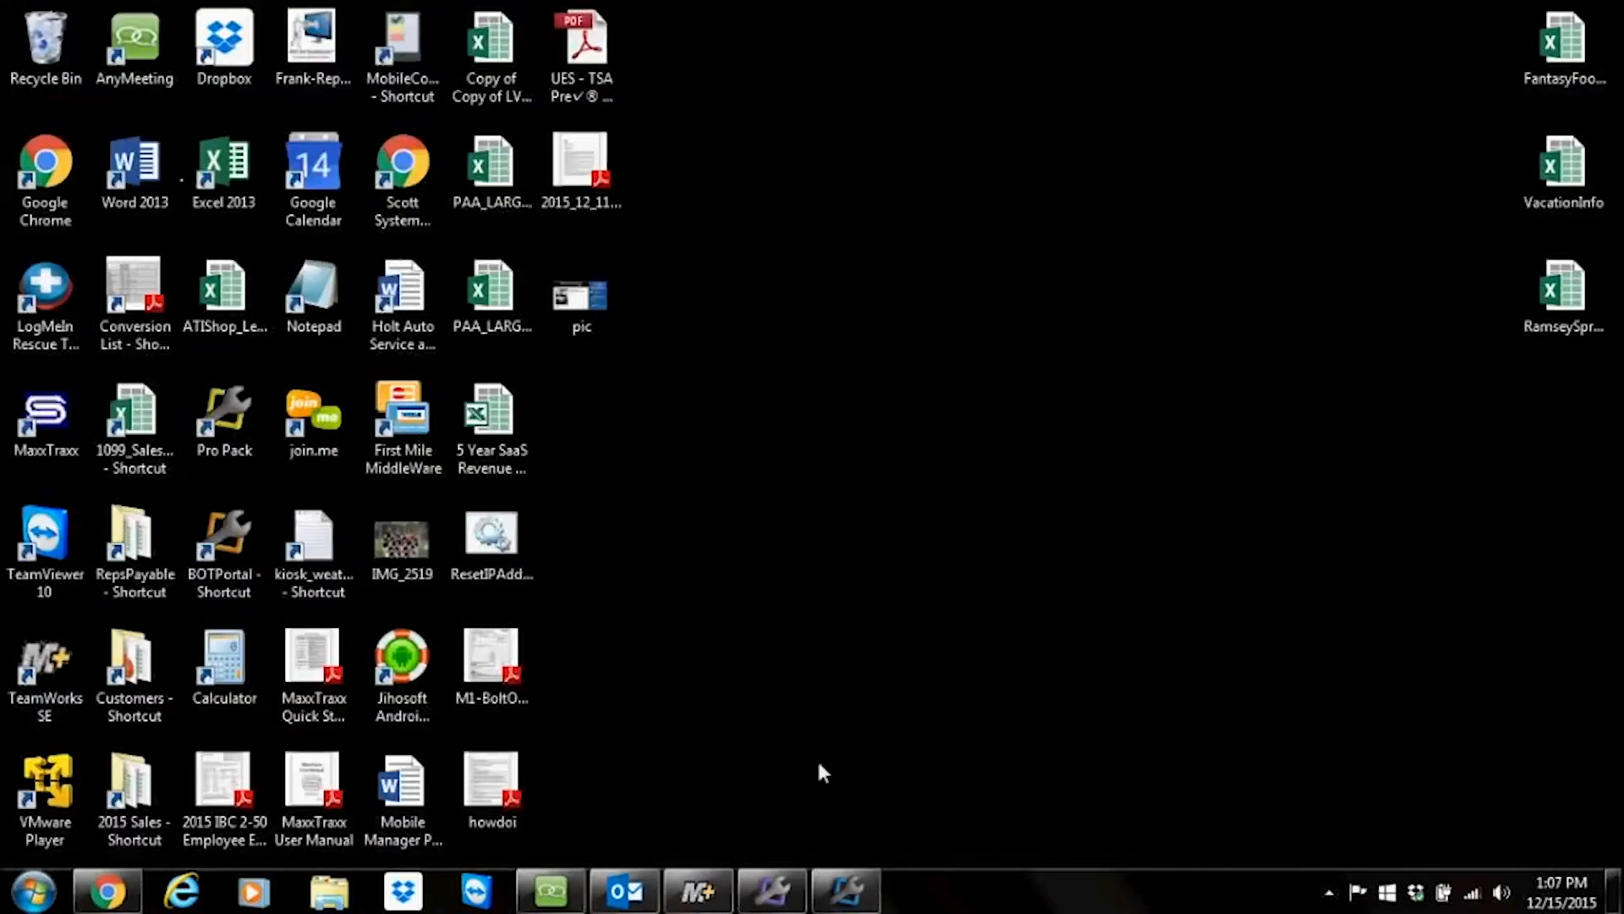
Step: Open the 2005 Toyota Camry XLE repair order and launch Lube Sticker Pro from the Bolt On Technology menu
left_click(673, 897)
double_click(292, 210)
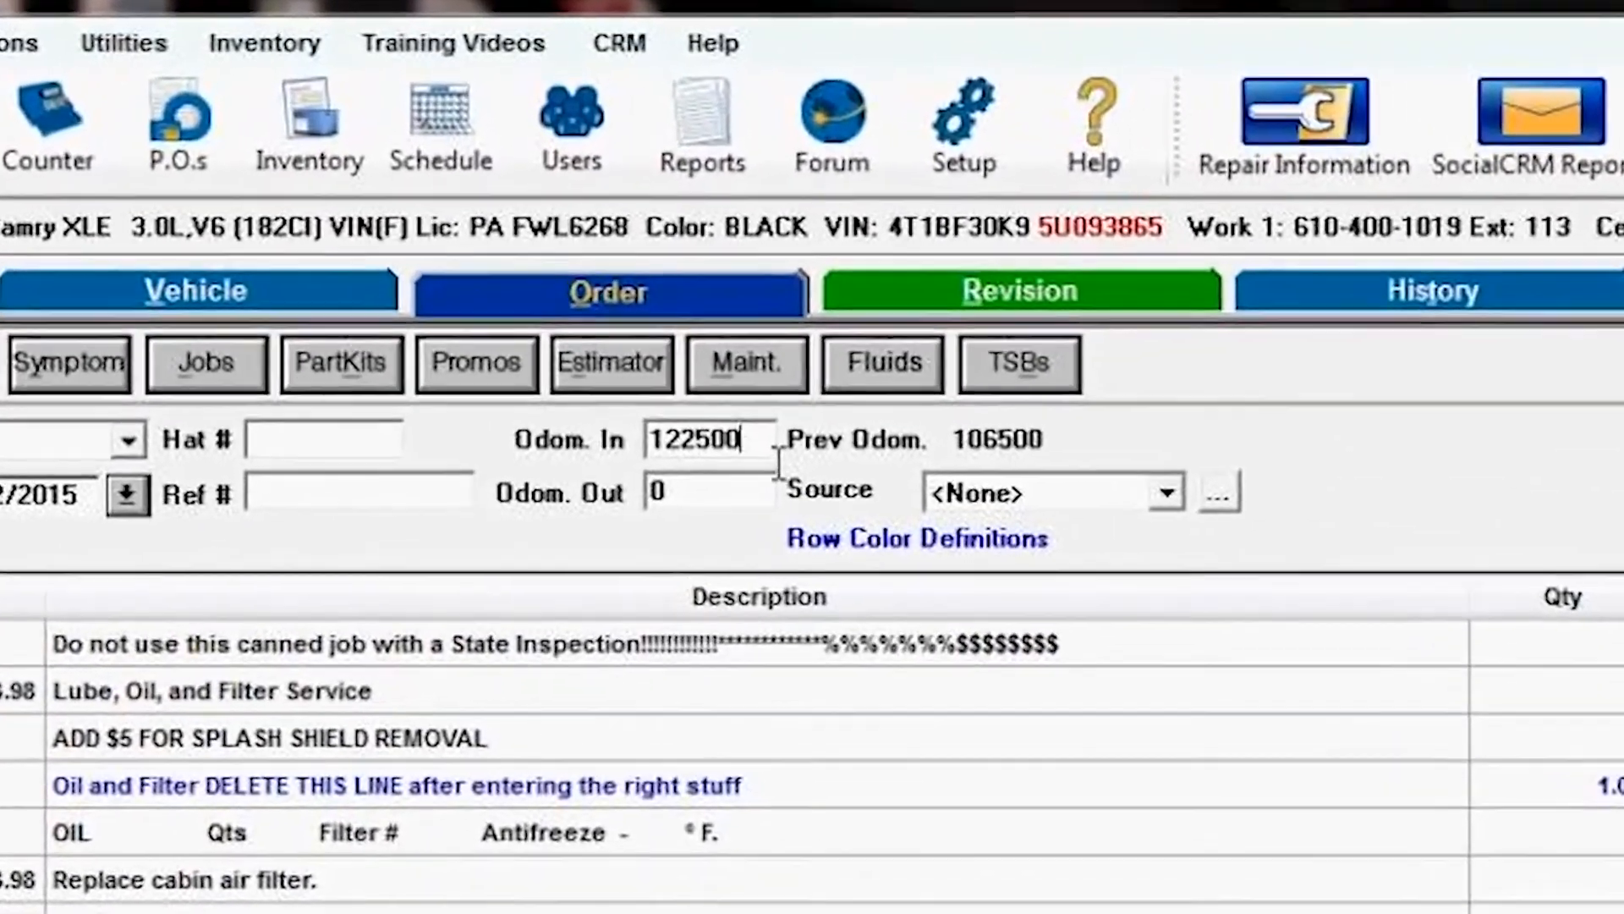
left_click_drag(727, 379, 563, 394)
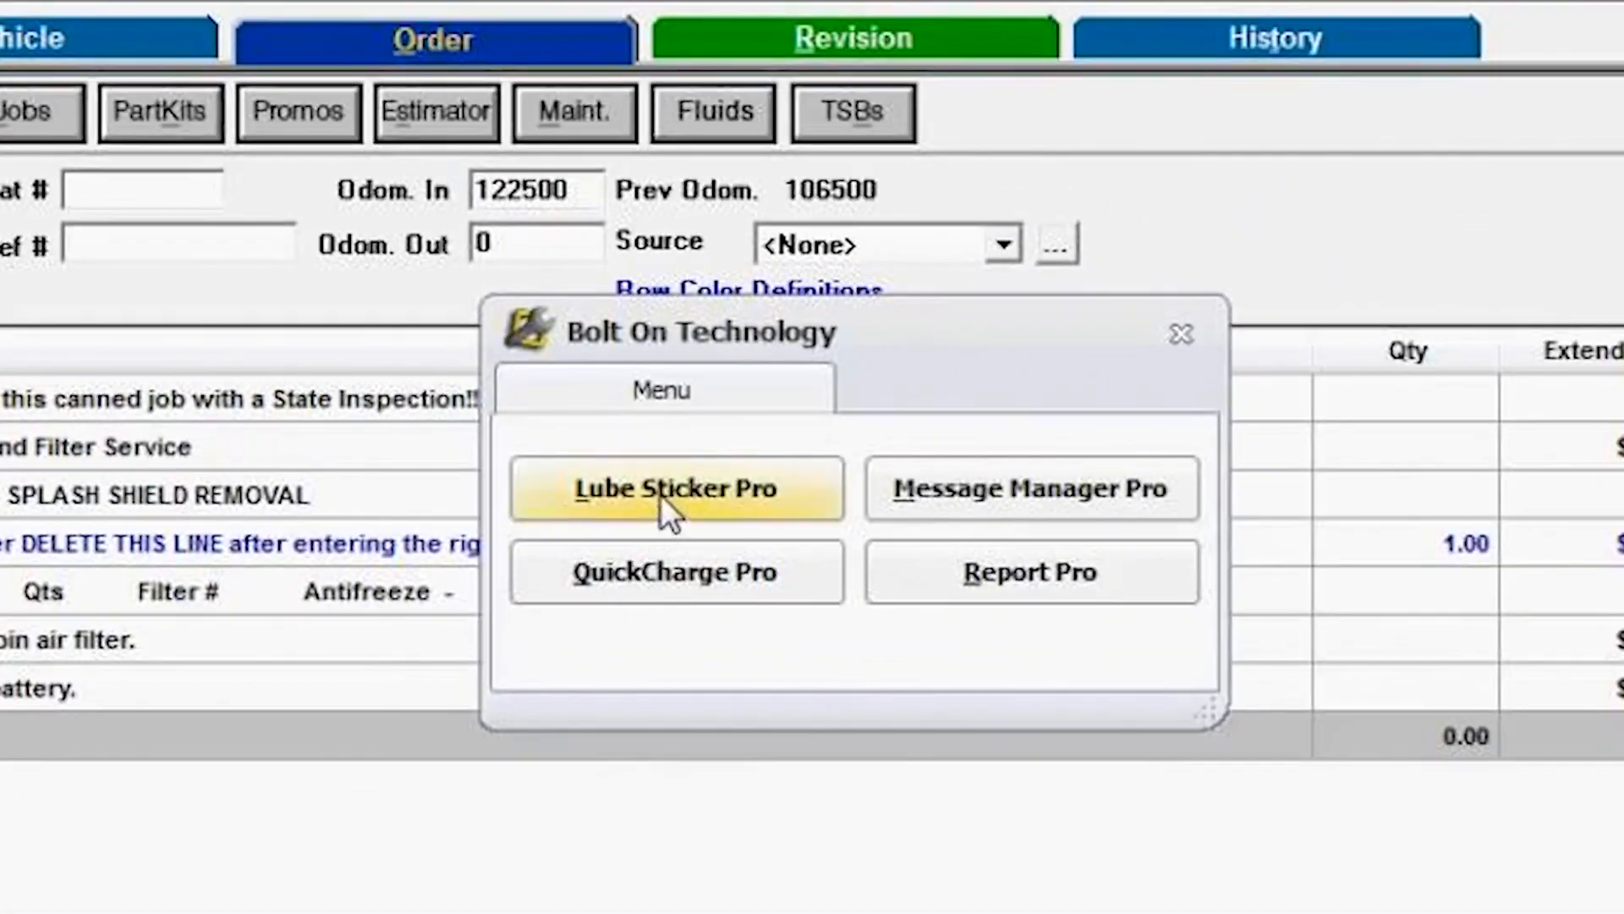
left_click(665, 496)
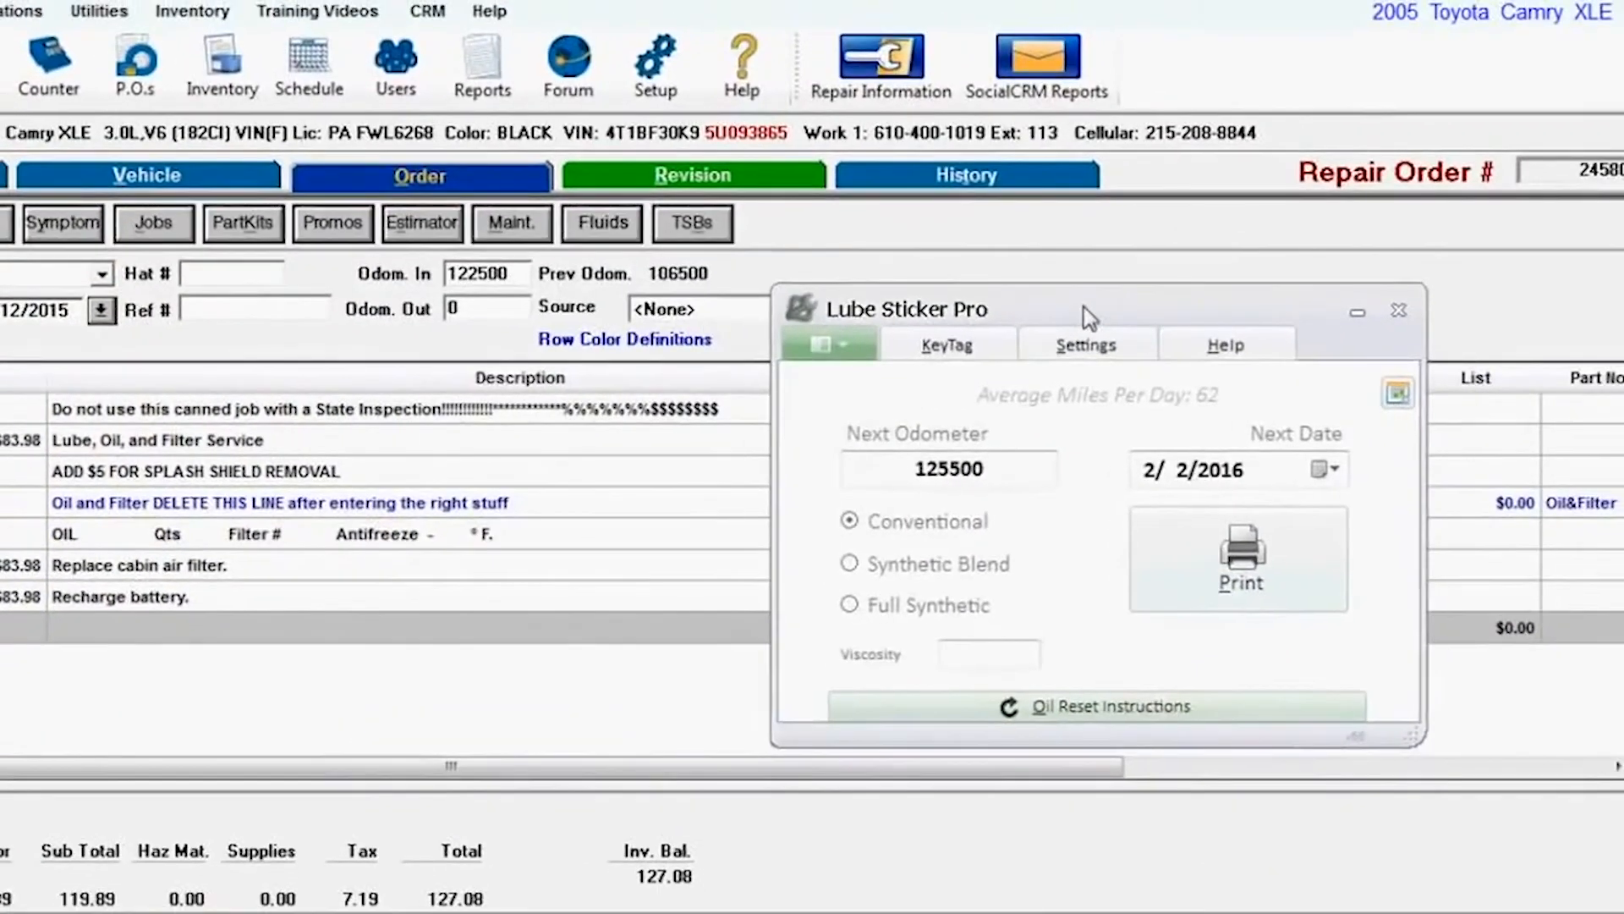
Step: Open Lube Sticker Pro settings and examine the oil types with their odometer and day intervals
left_click_drag(1084, 297, 1124, 273)
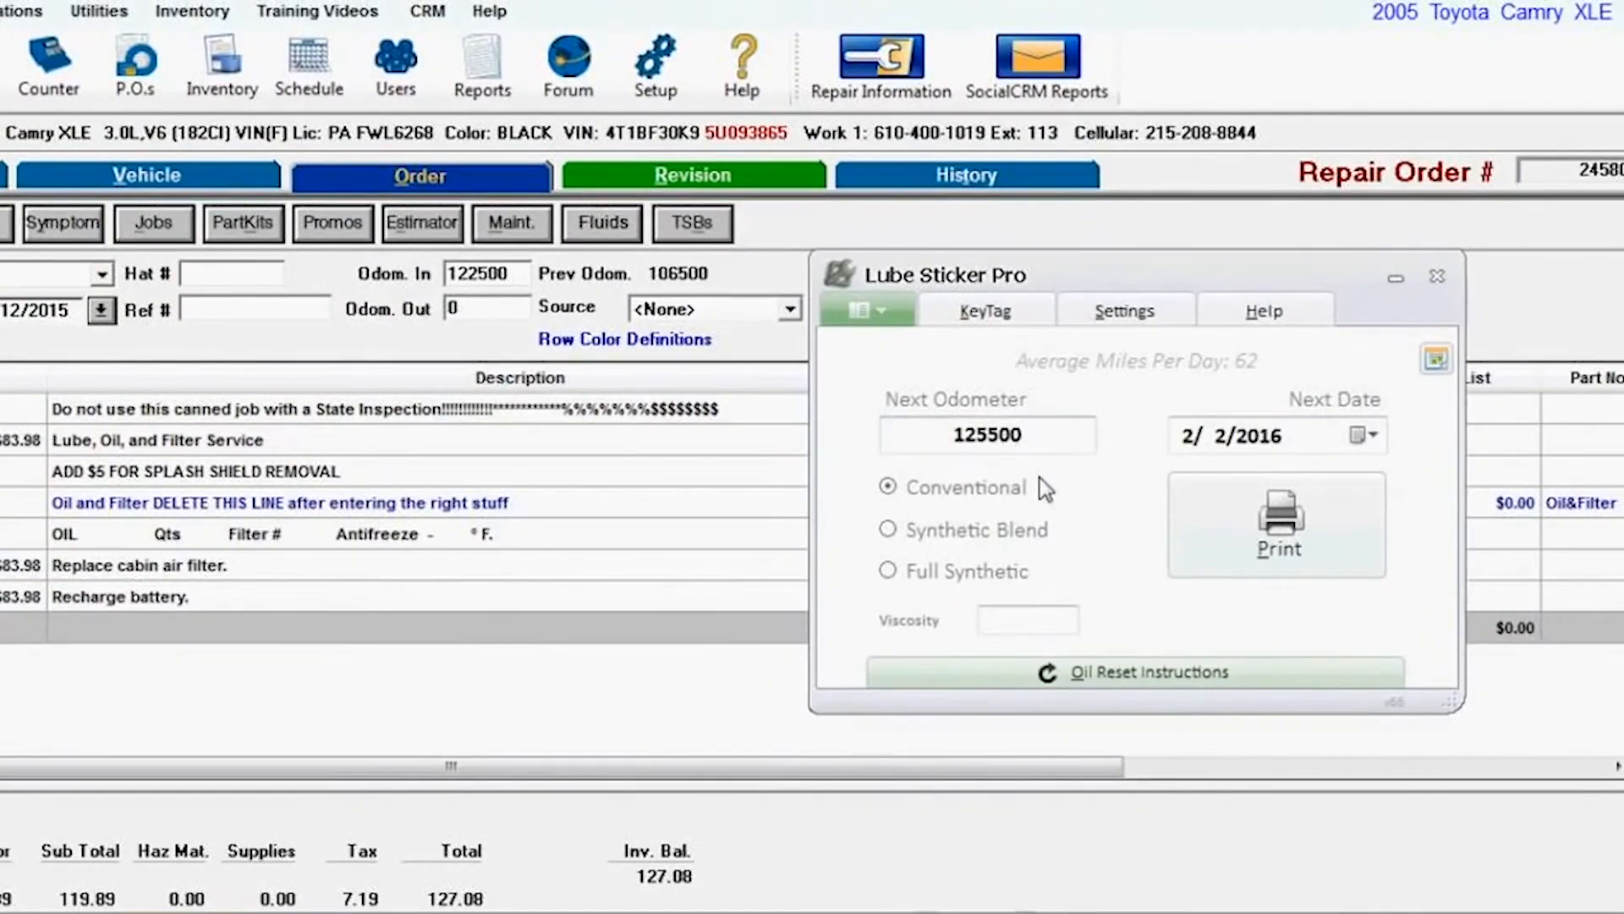
left_click(1119, 313)
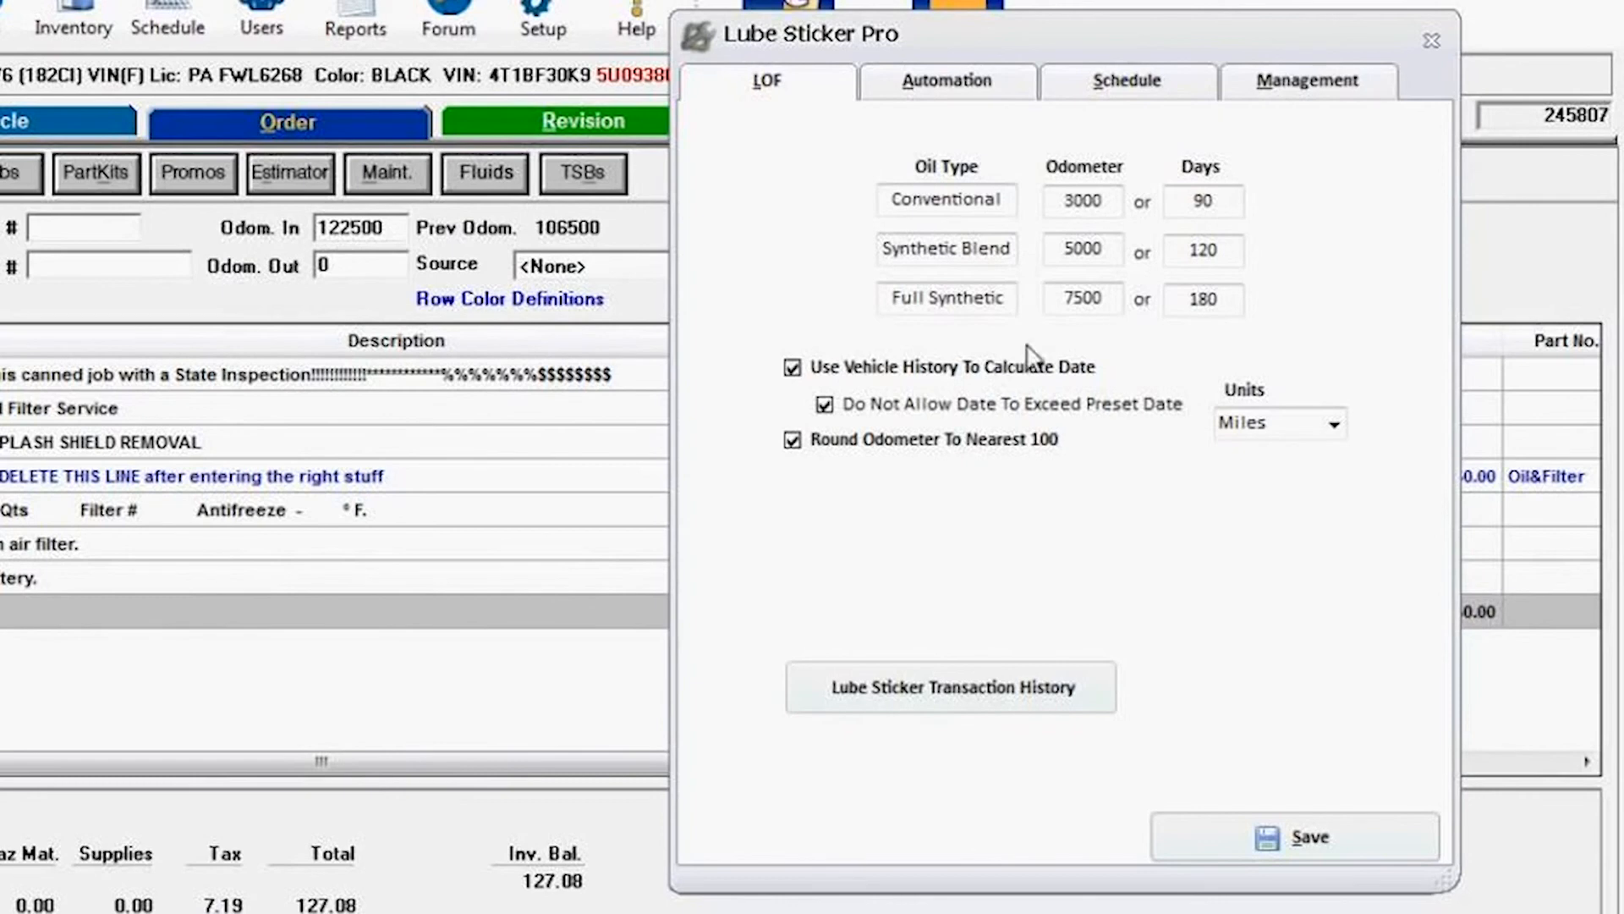
left_click_drag(1011, 200, 884, 207)
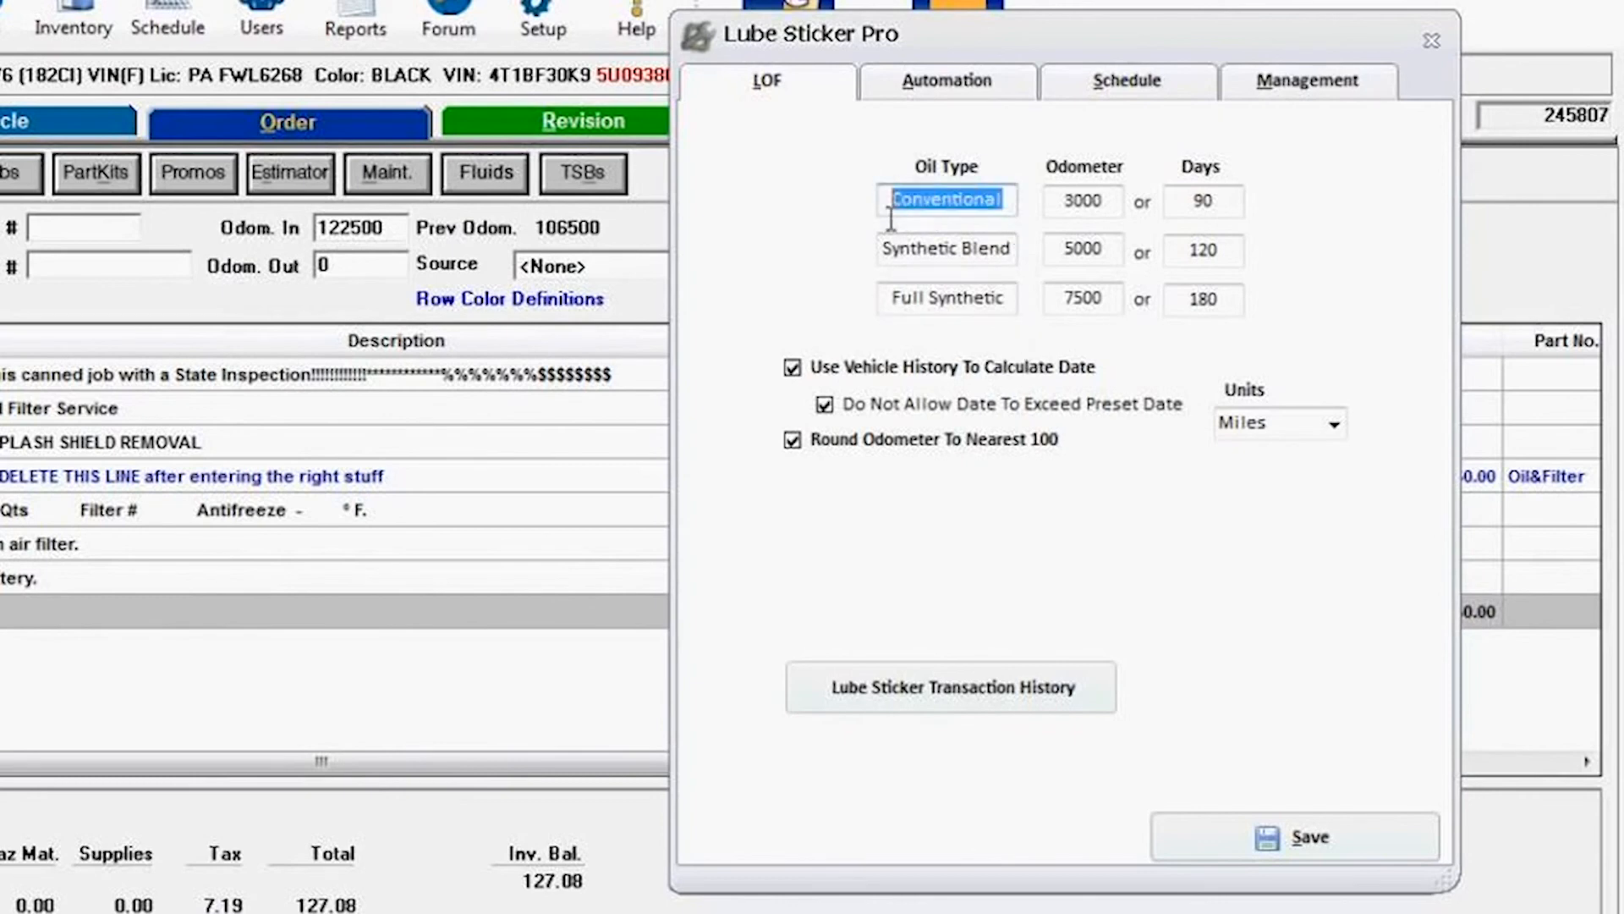
left_click_drag(1020, 254, 835, 263)
left_click_drag(1020, 311, 736, 321)
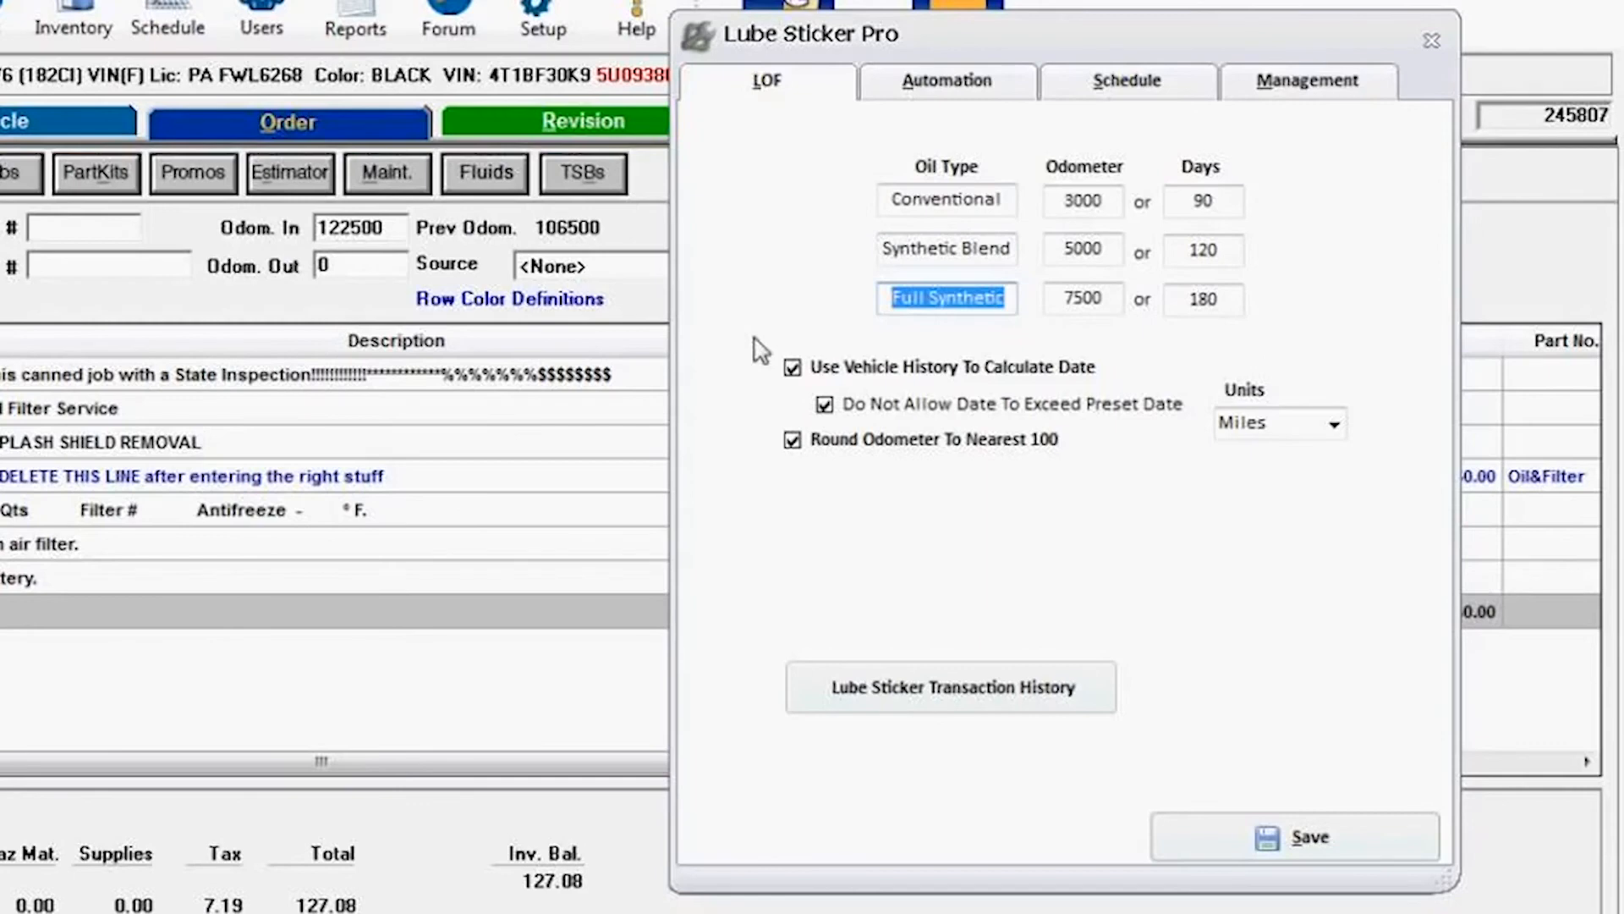
left_click_drag(1118, 206, 1045, 211)
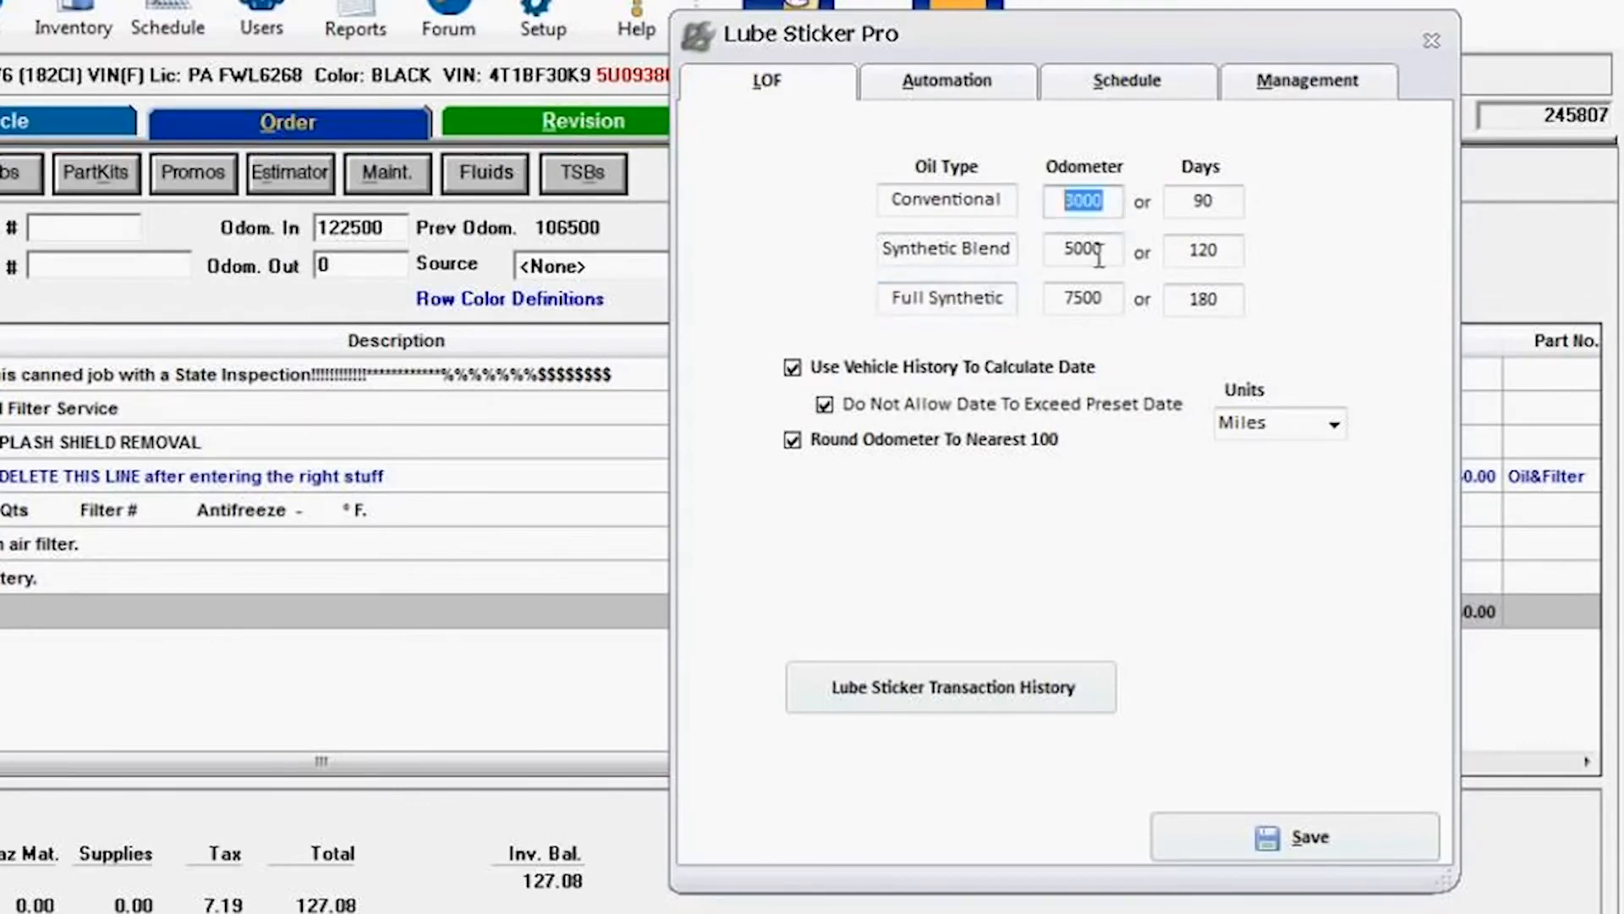
left_click_drag(1118, 254, 1067, 298)
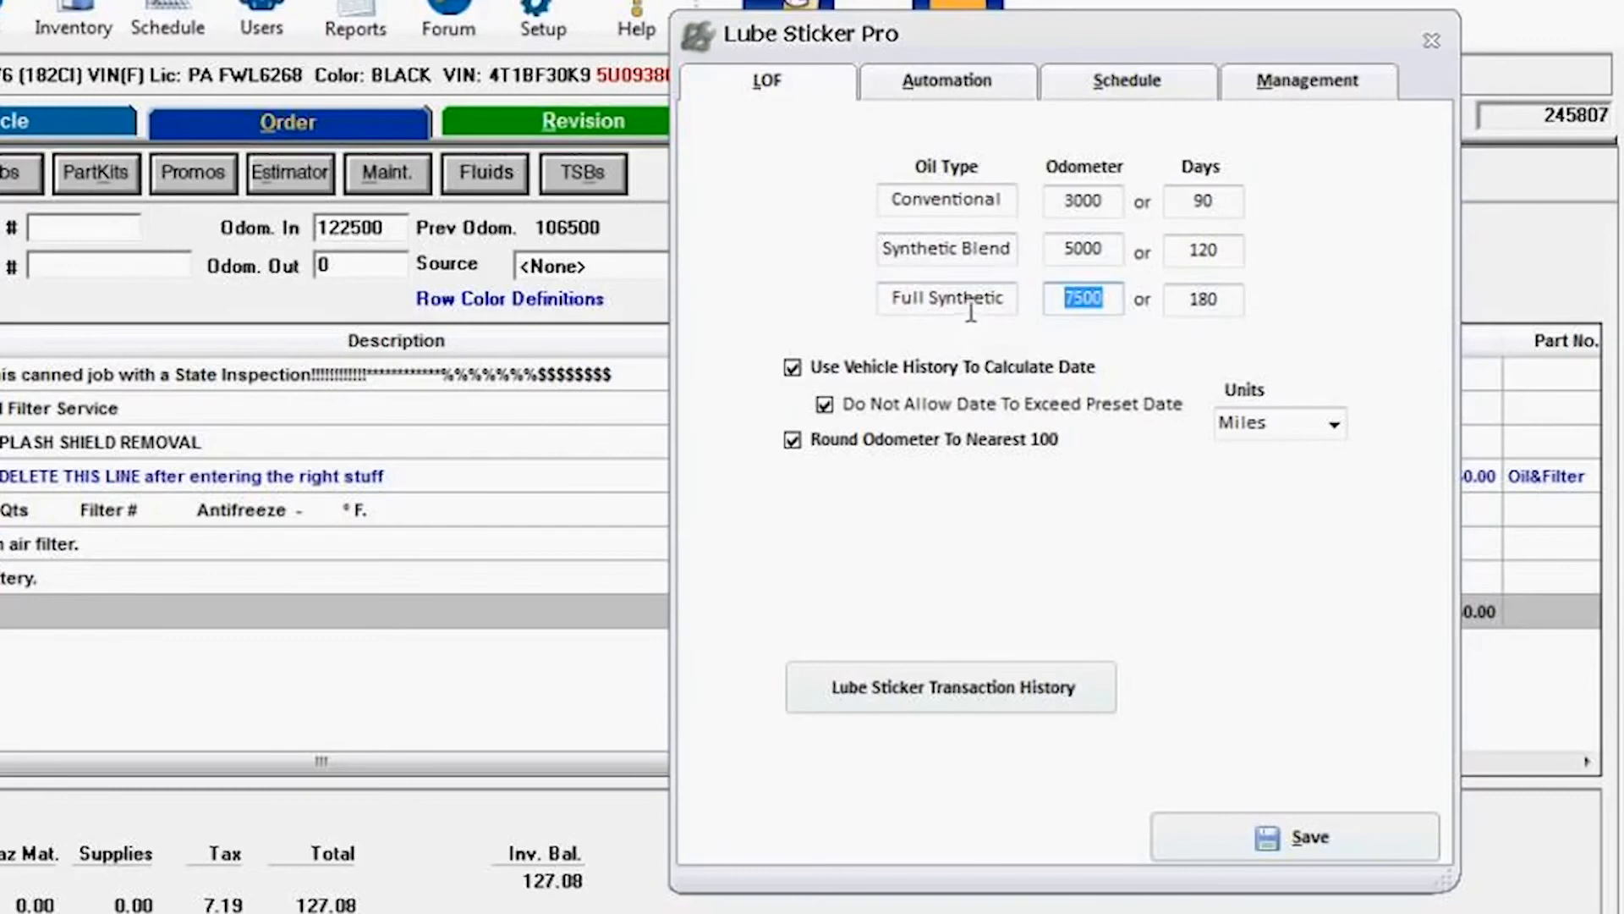
Step: Choose Miles as the units for the oil change intervals
left_click(1331, 428)
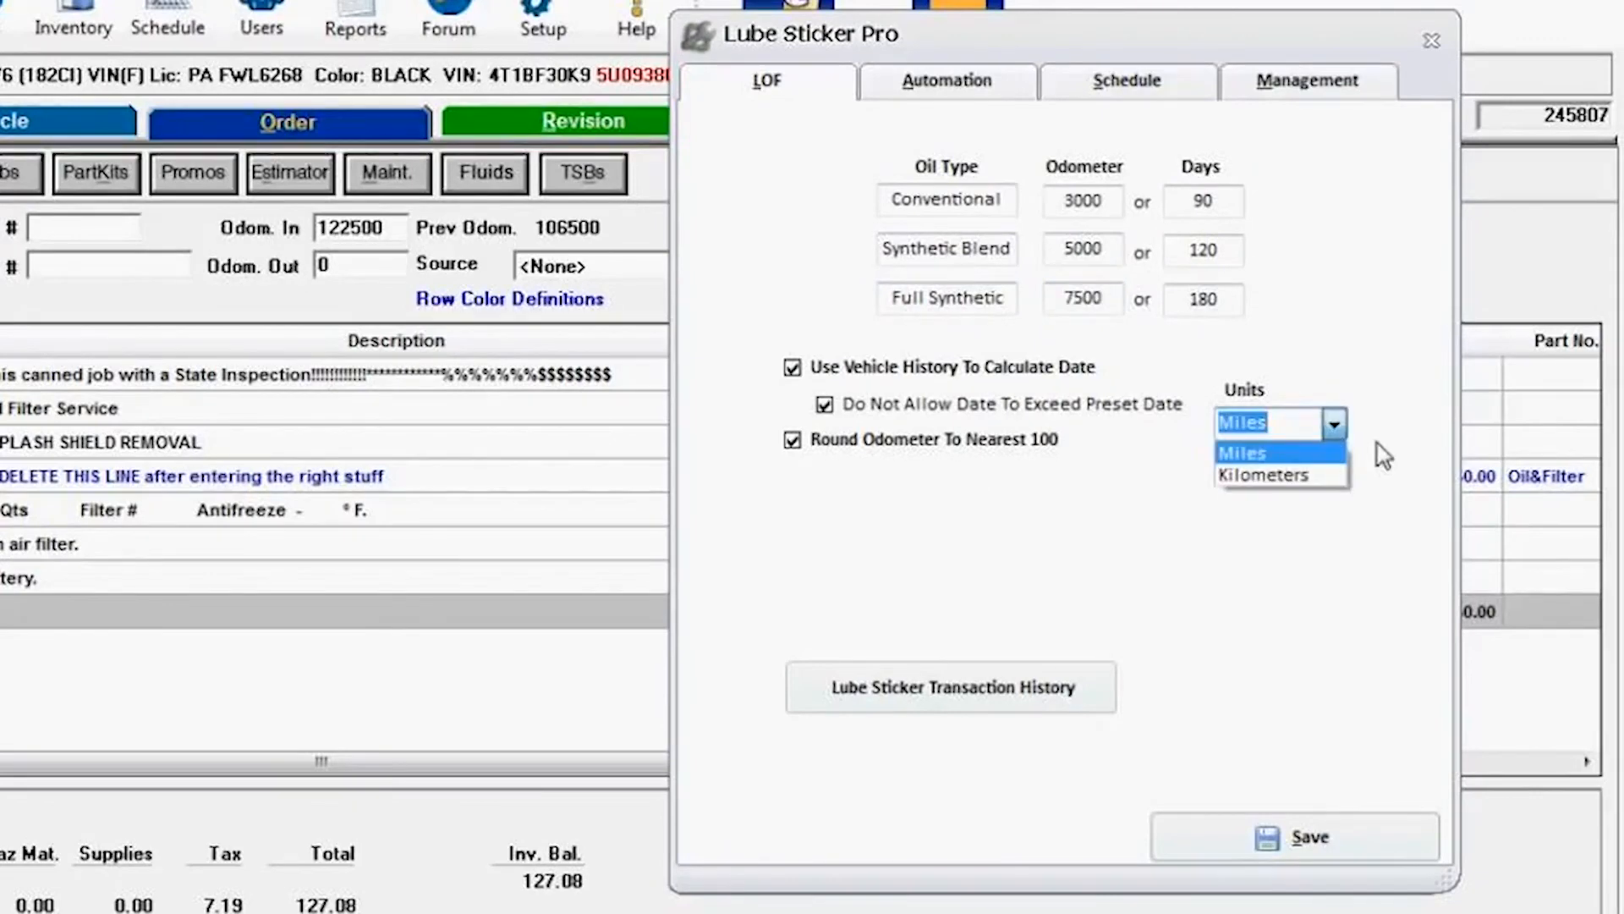
left_click(1263, 450)
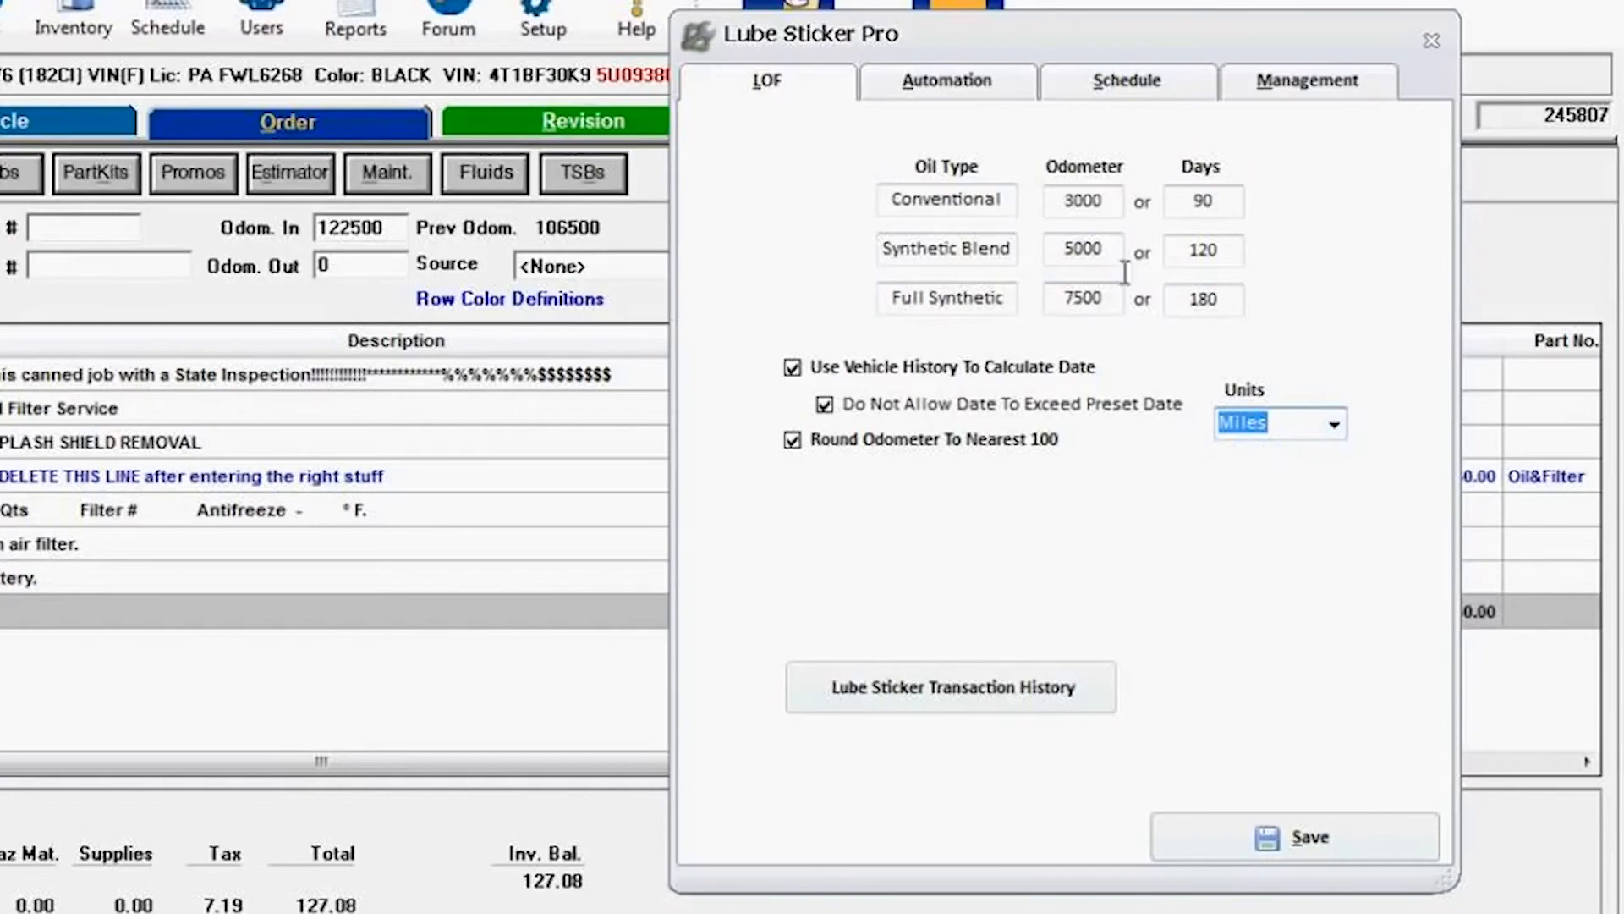
Step: Save the oil change interval settings and reopen Lube Sticker Pro settings on the Automation page
left_click(1256, 814)
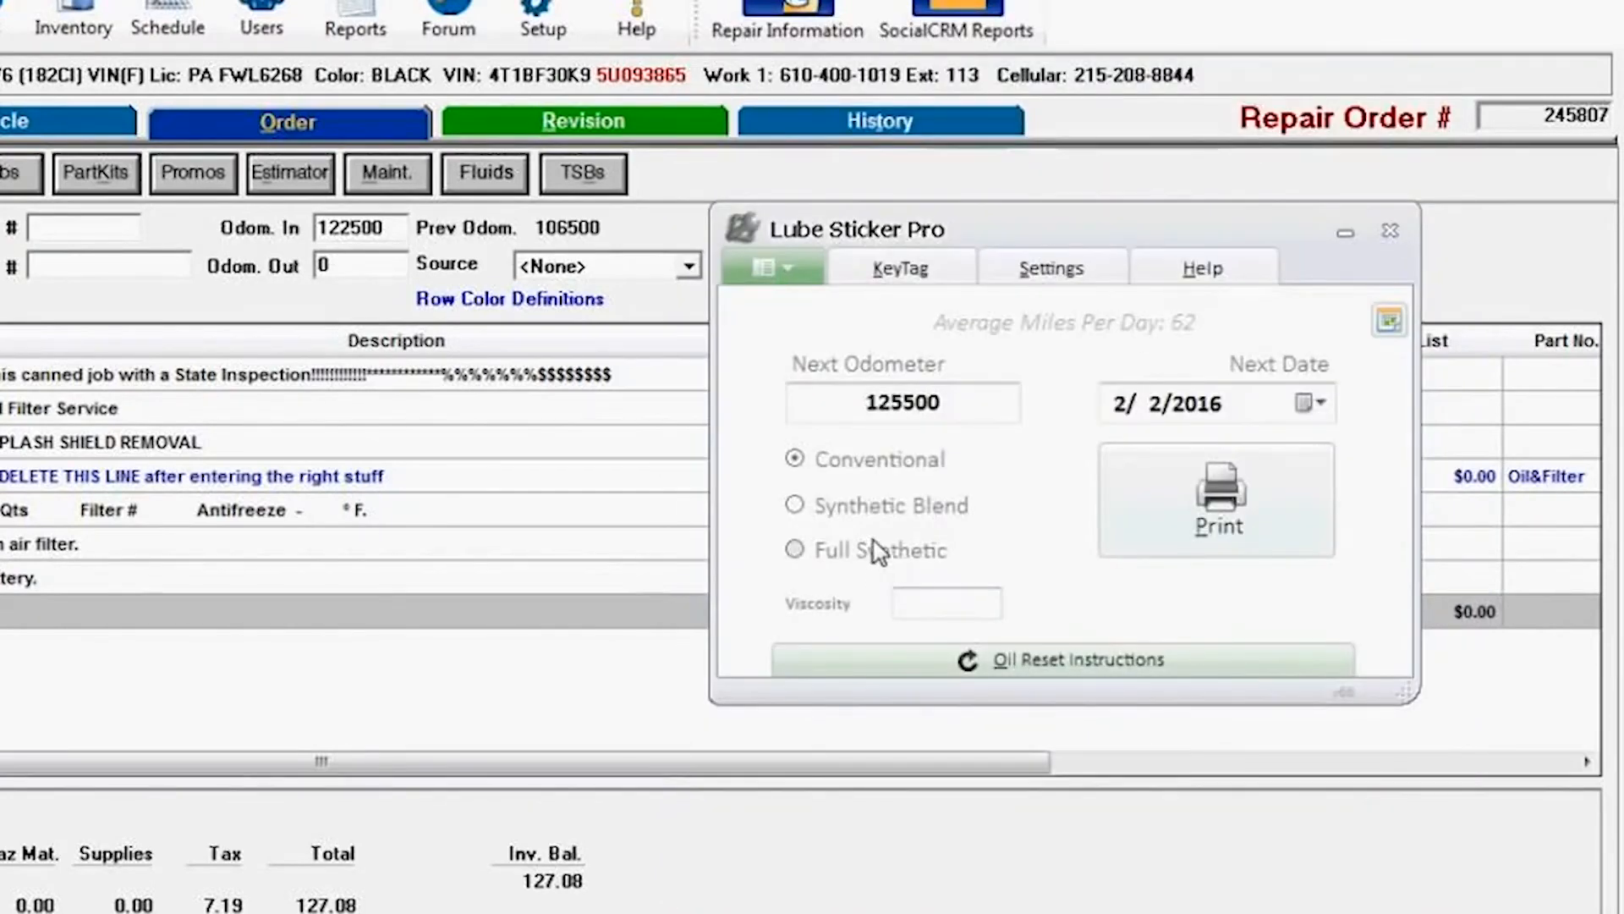
left_click(1033, 280)
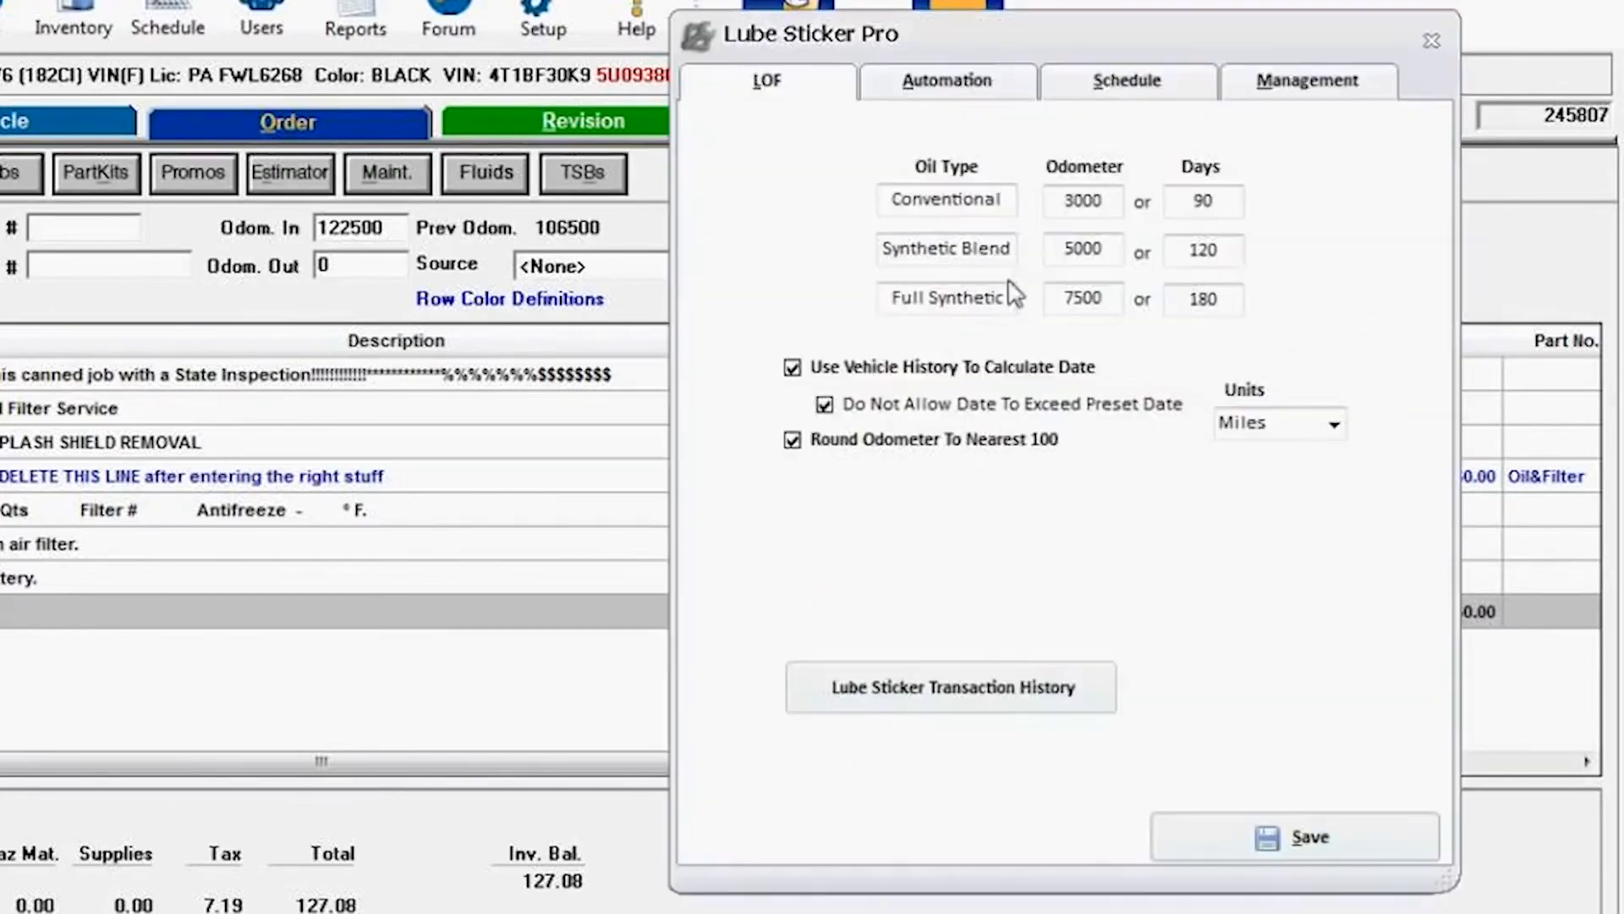
left_click(934, 97)
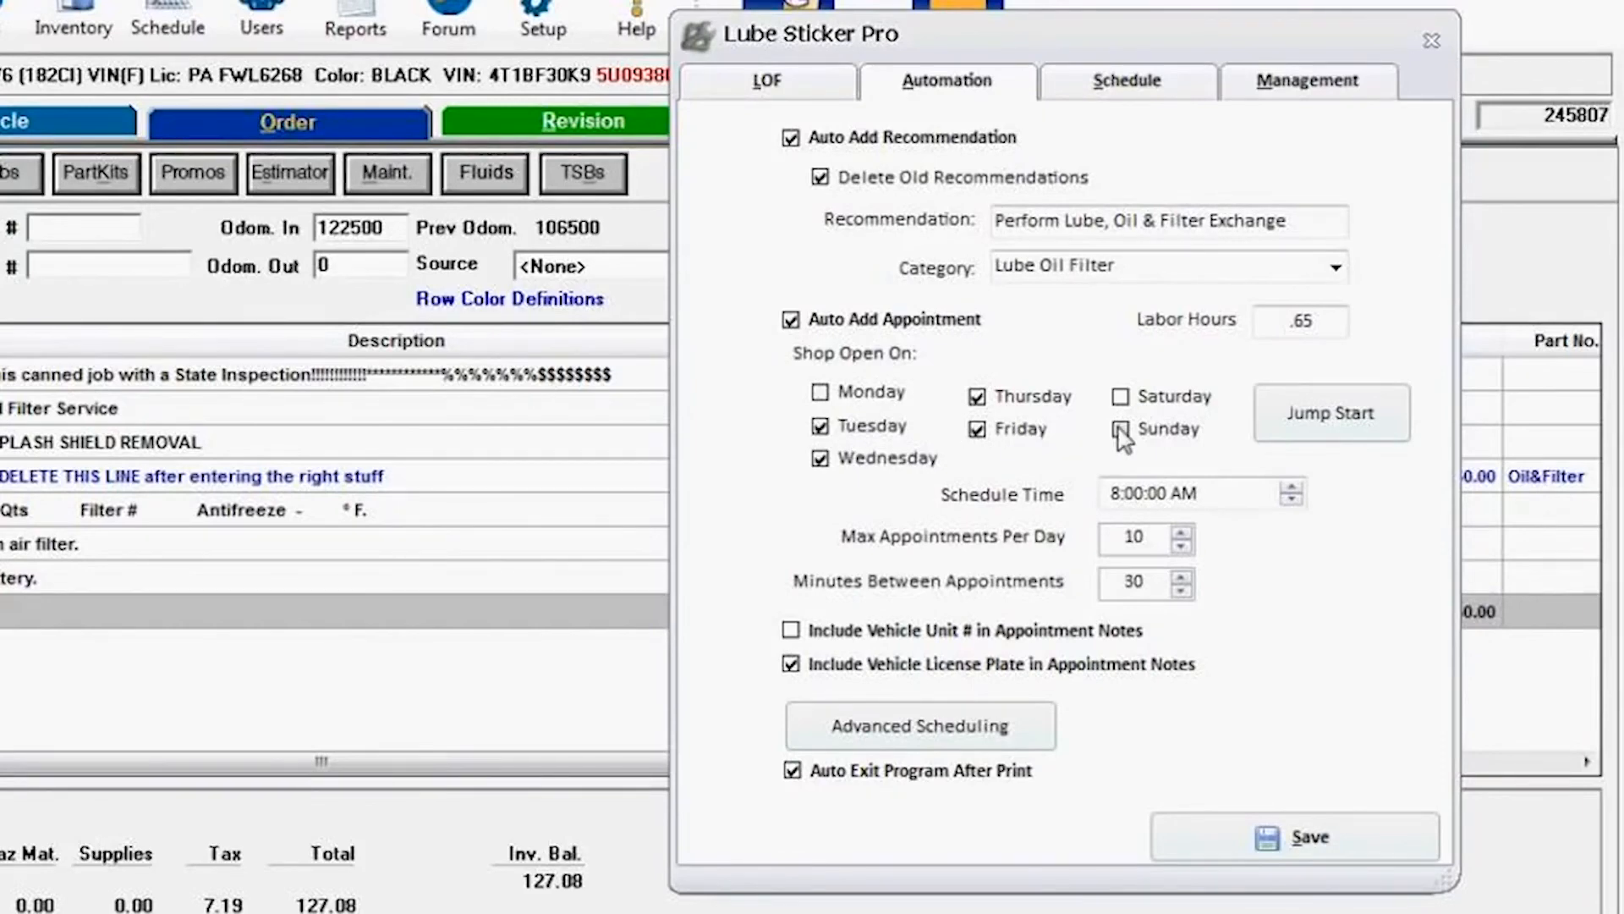
Step: Add Saturday to the shop's open days and check the appointments-per-day and minutes-between-appointments fields
left_click(837, 402)
left_click(1123, 401)
left_click(823, 394)
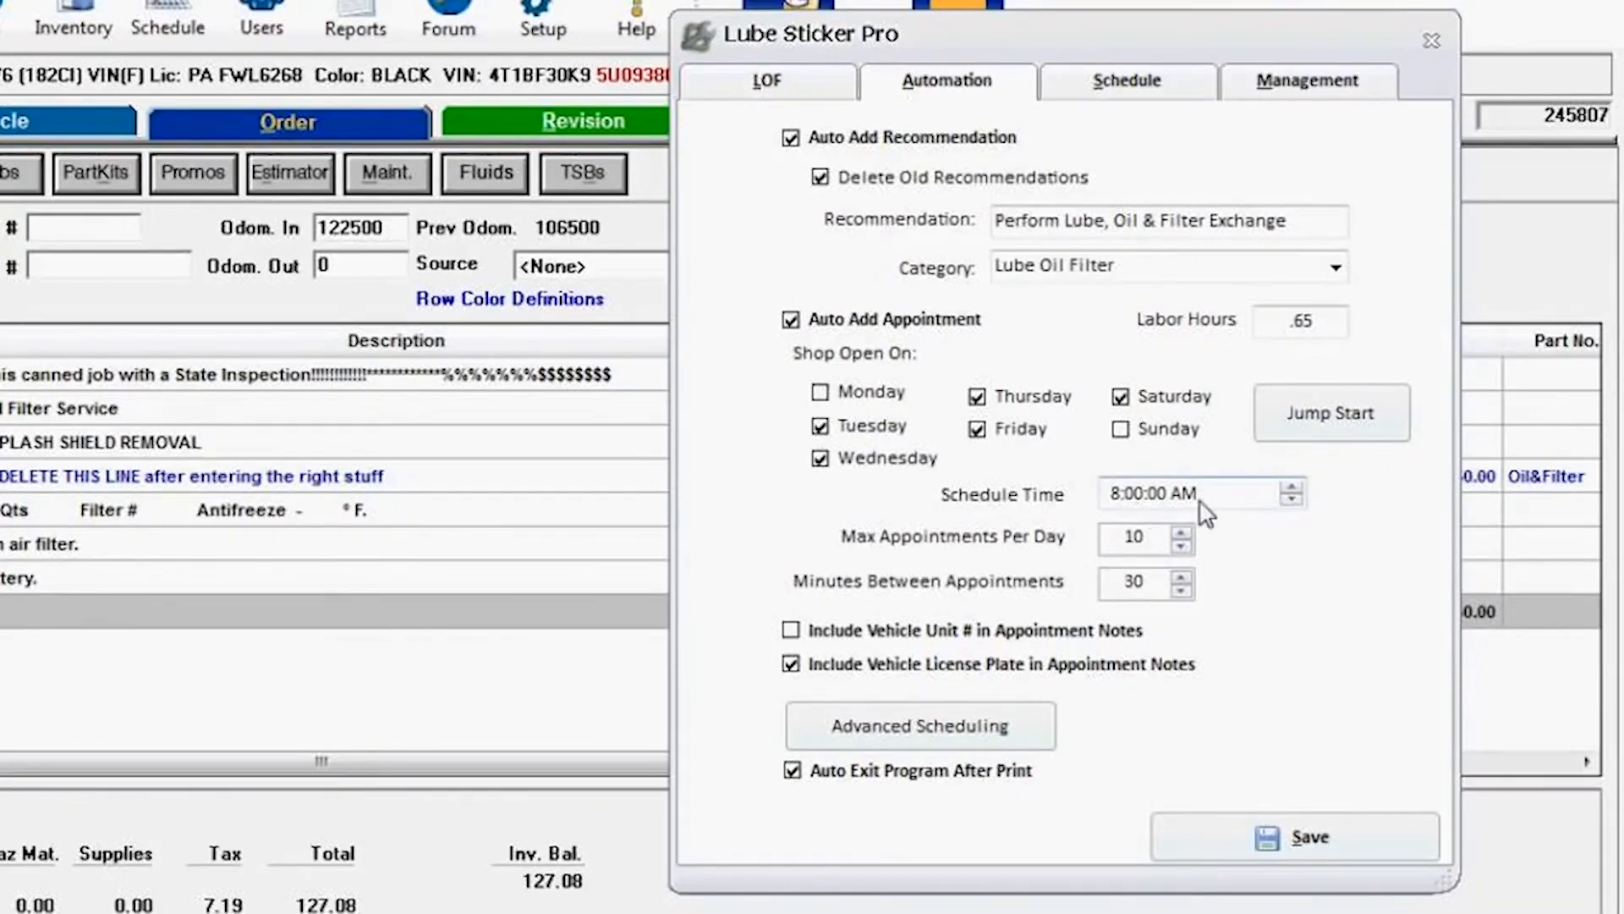
left_click_drag(1159, 550, 1110, 558)
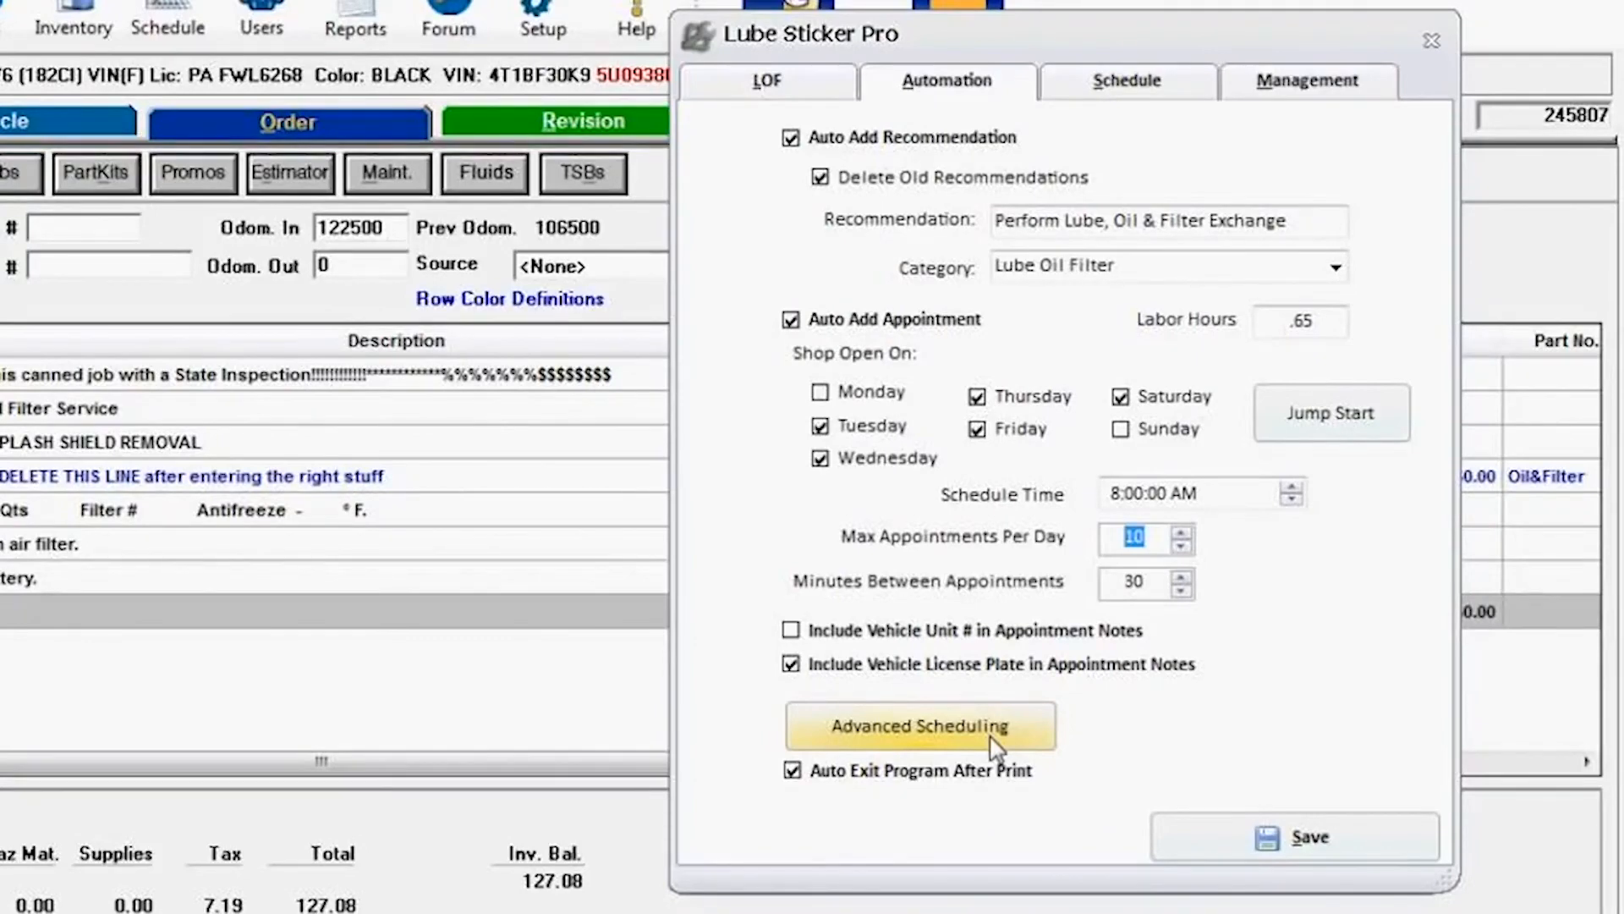
left_click(1162, 592)
left_click_drag(1162, 598, 1127, 597)
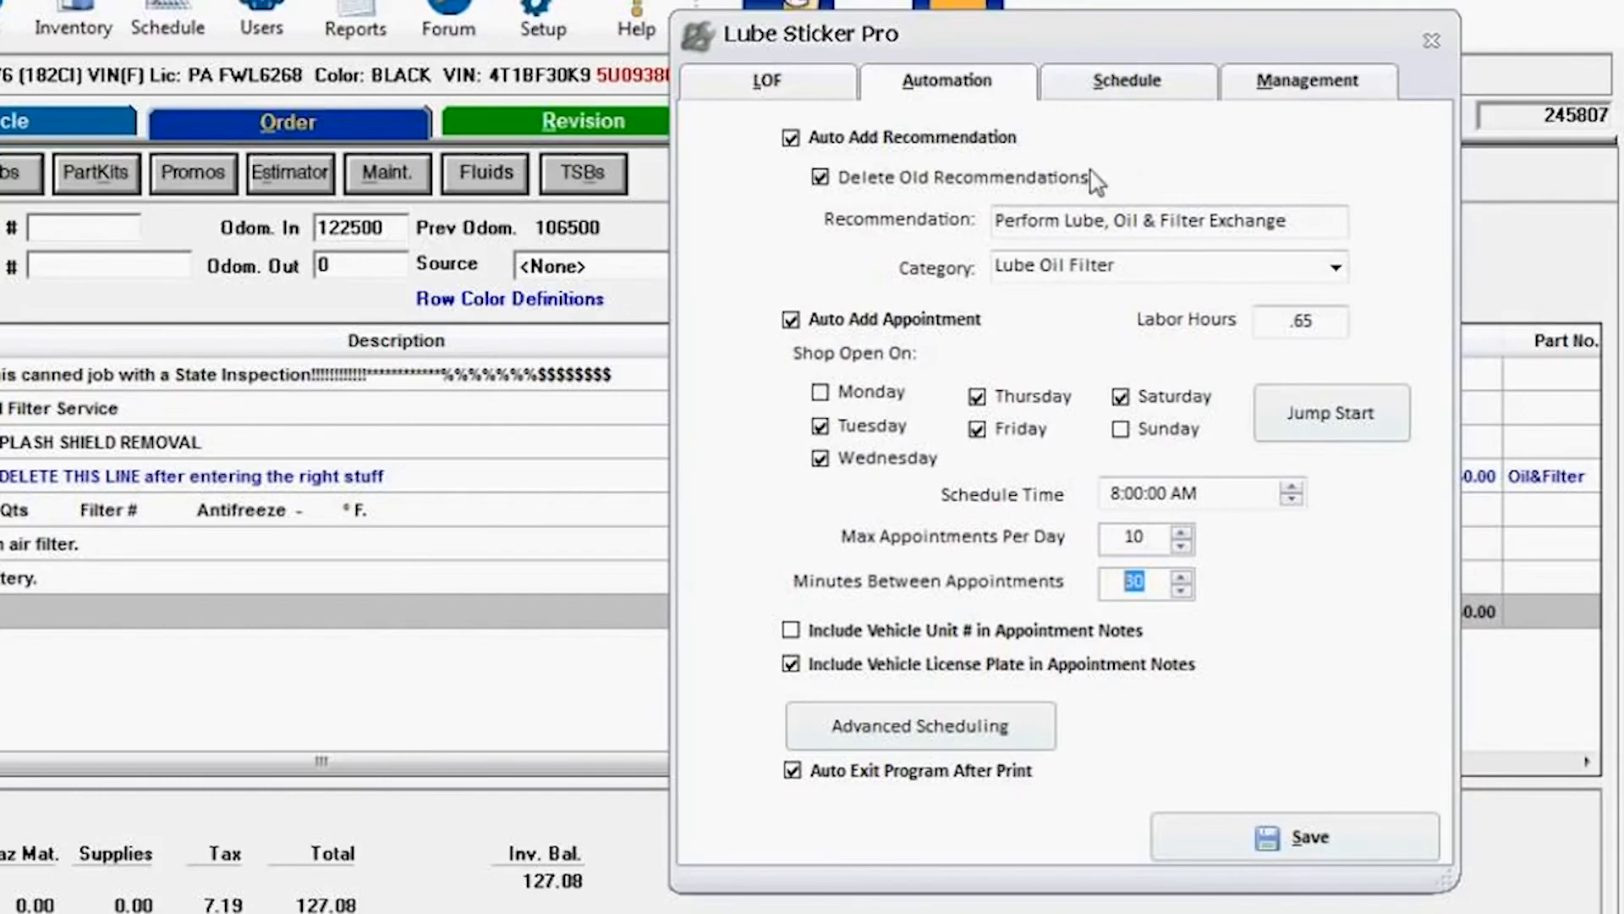
Step: Add February 14, 2016 as a do-not-schedule date on the Schedule page
left_click(1136, 78)
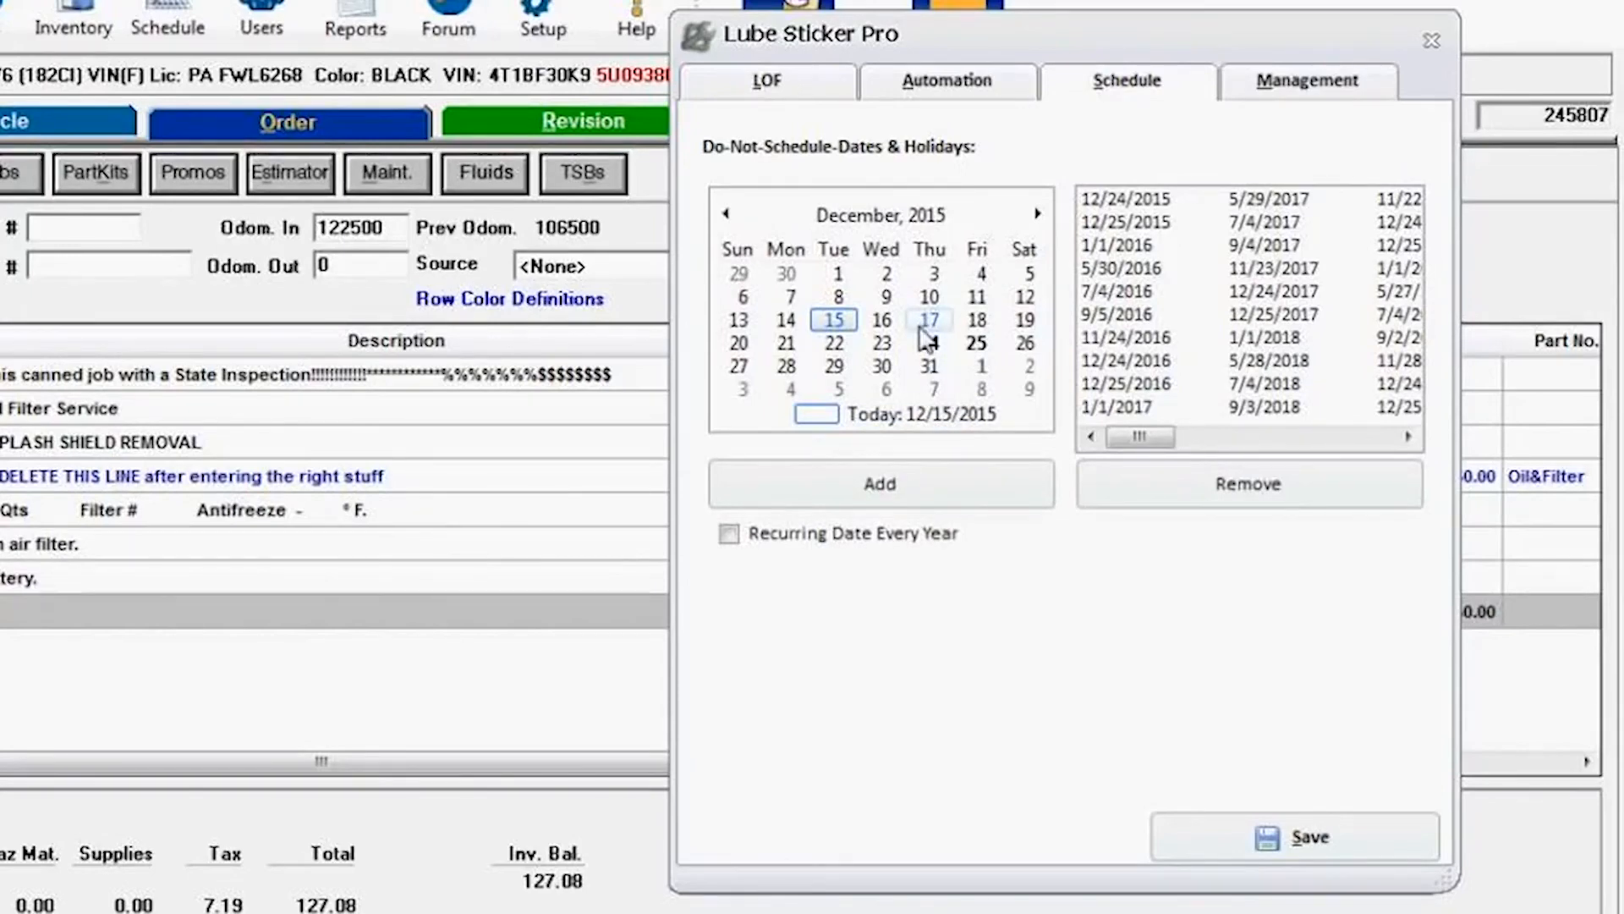
left_click(1038, 215)
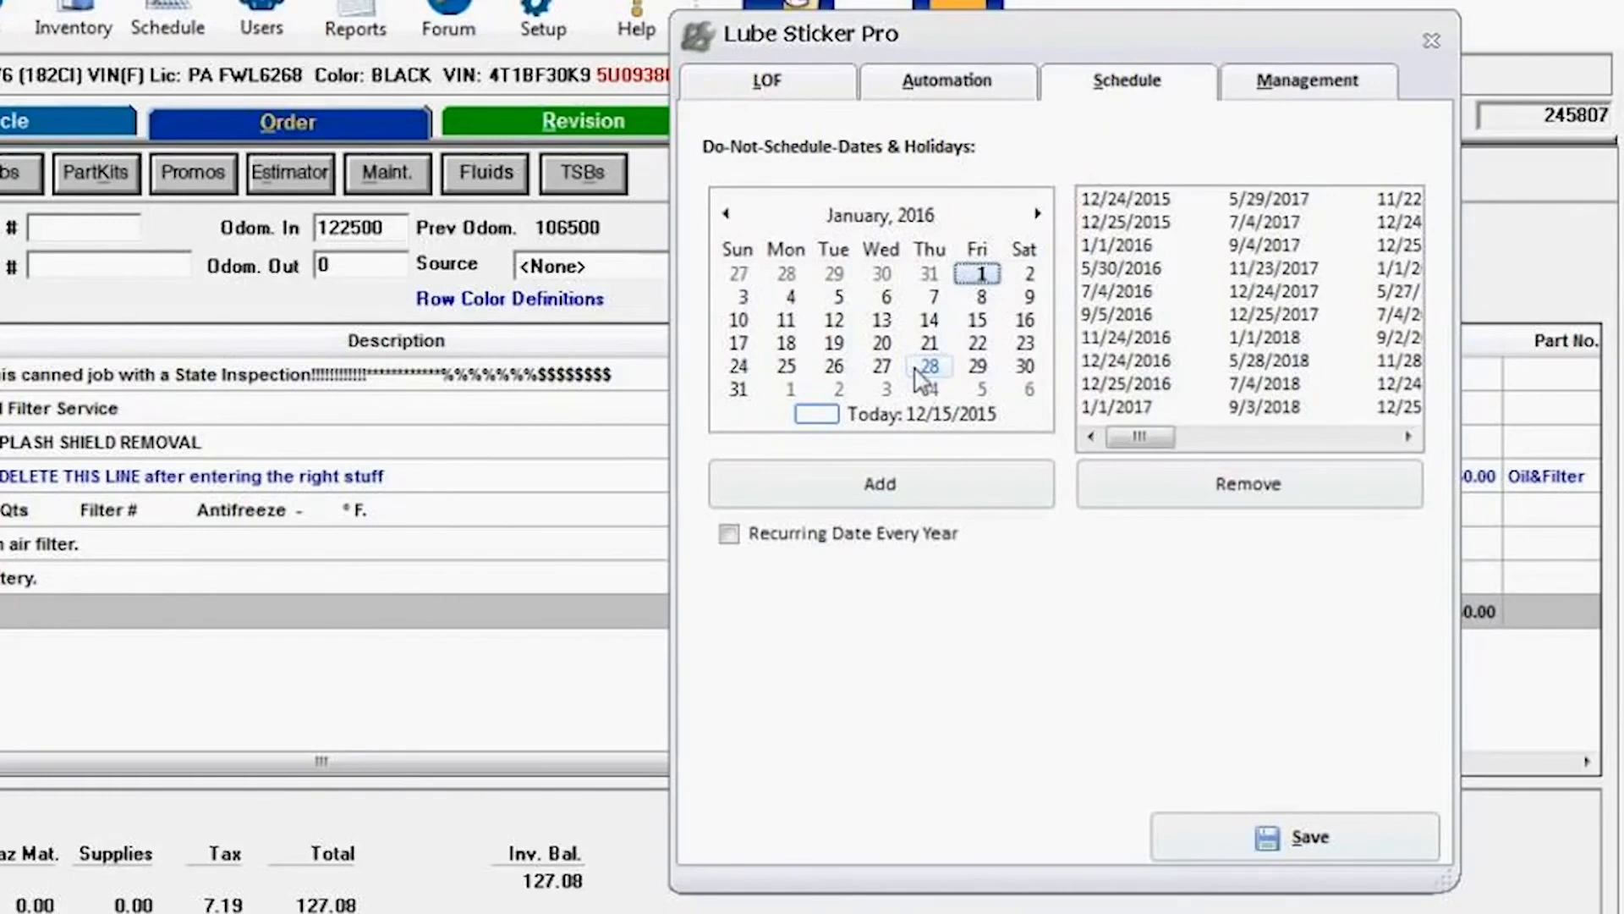
left_click(1038, 213)
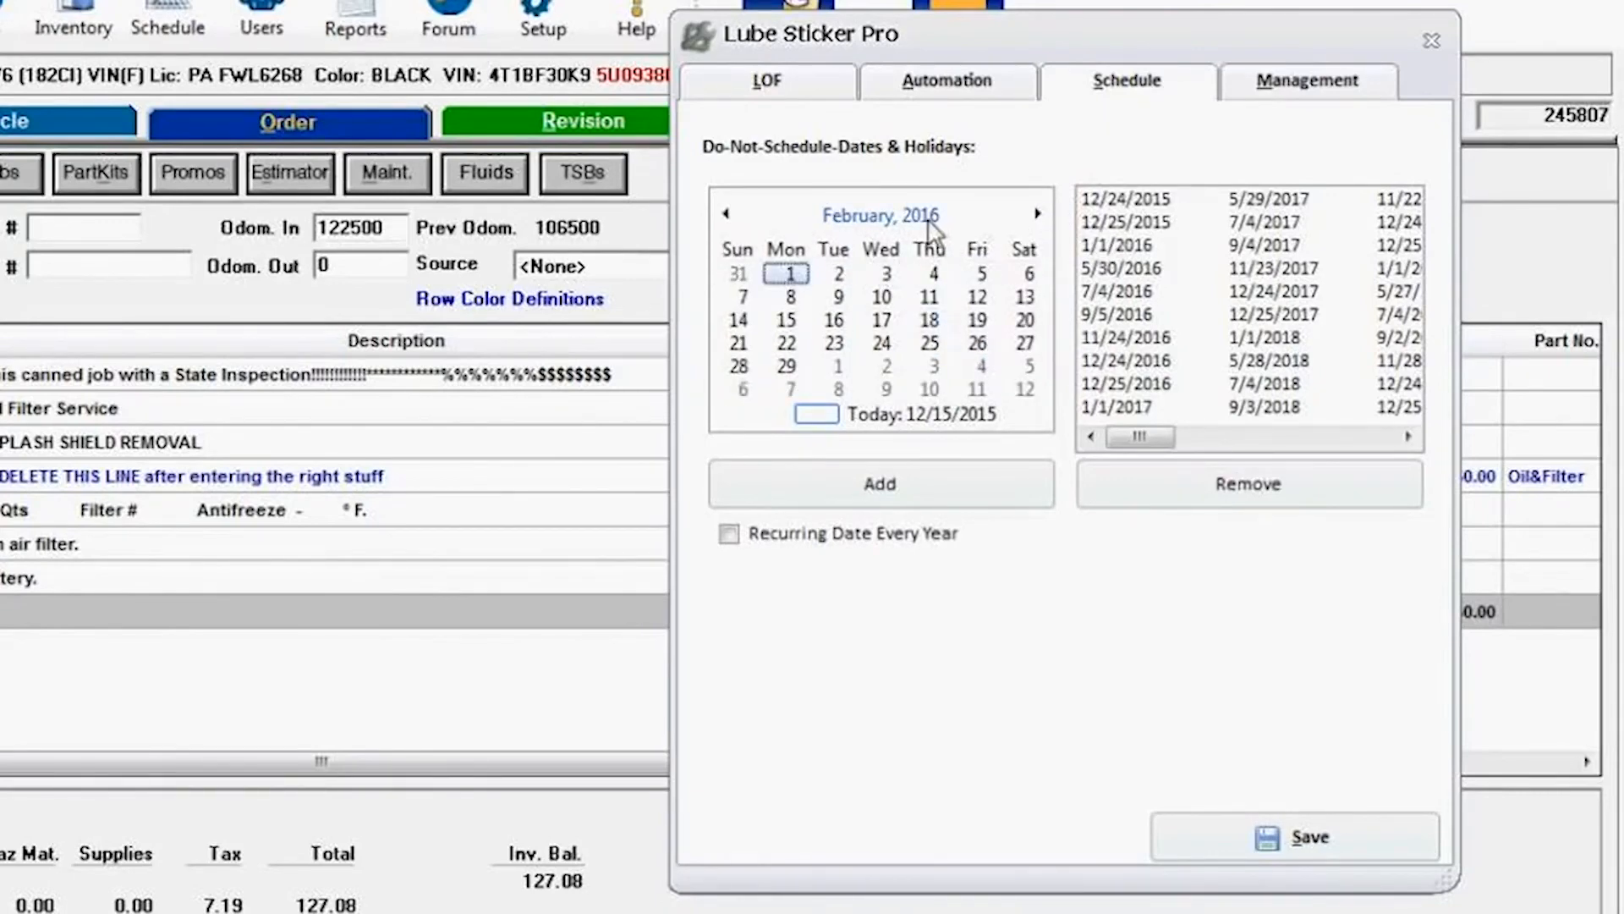
left_click(741, 323)
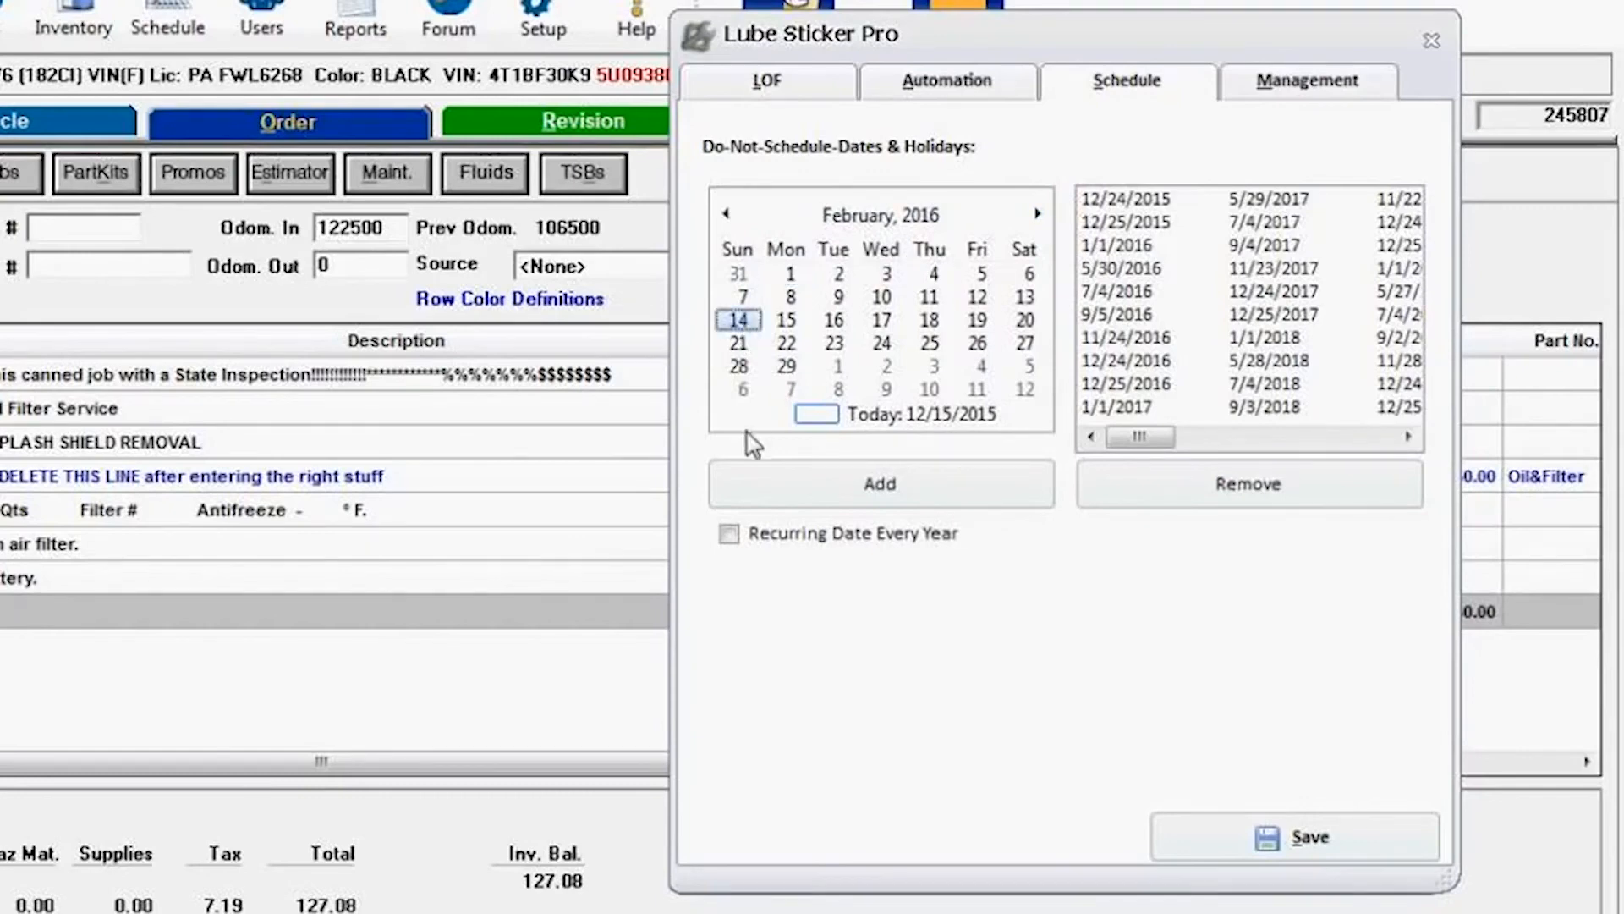
left_click(888, 488)
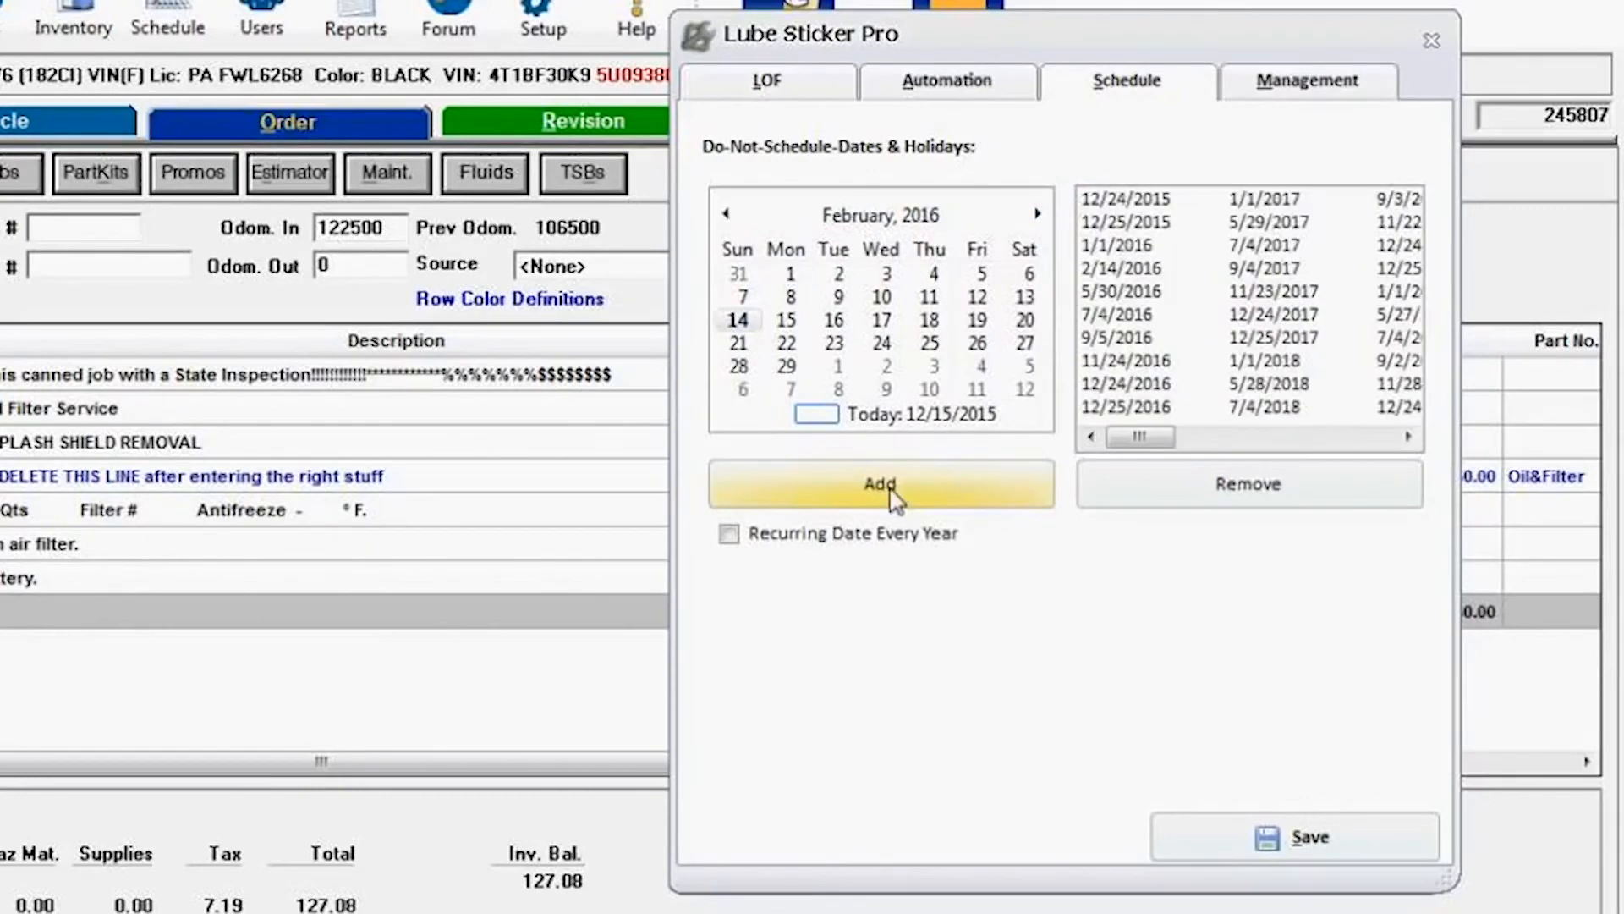
Step: Mark the 2/14/2016 date as recurring every year and save the settings
left_click(1128, 271)
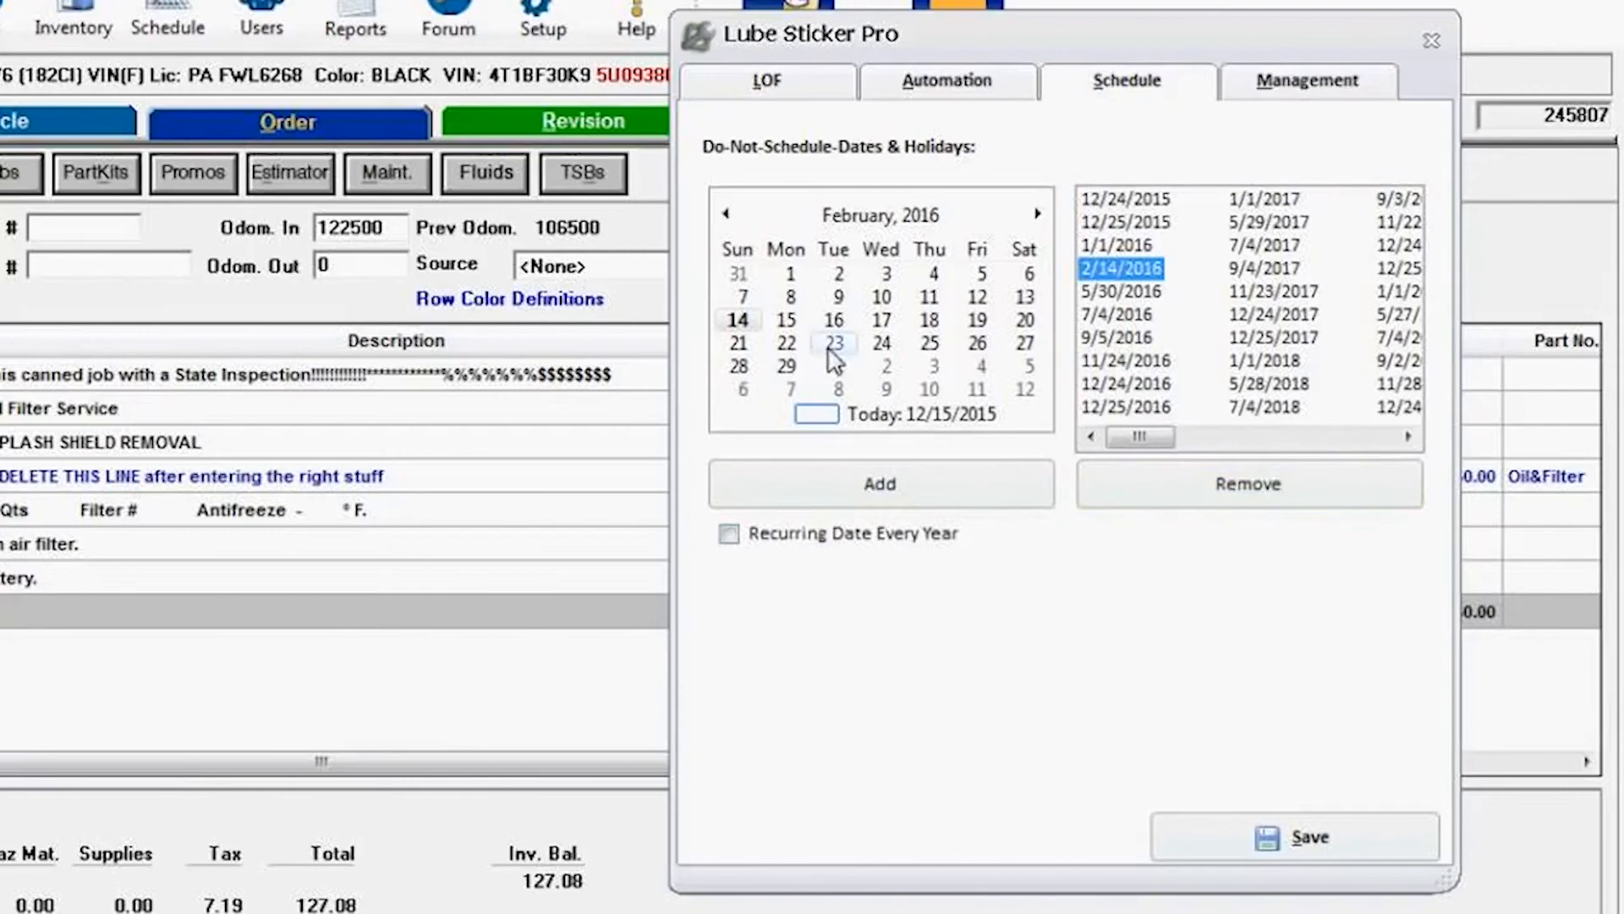
left_click(730, 535)
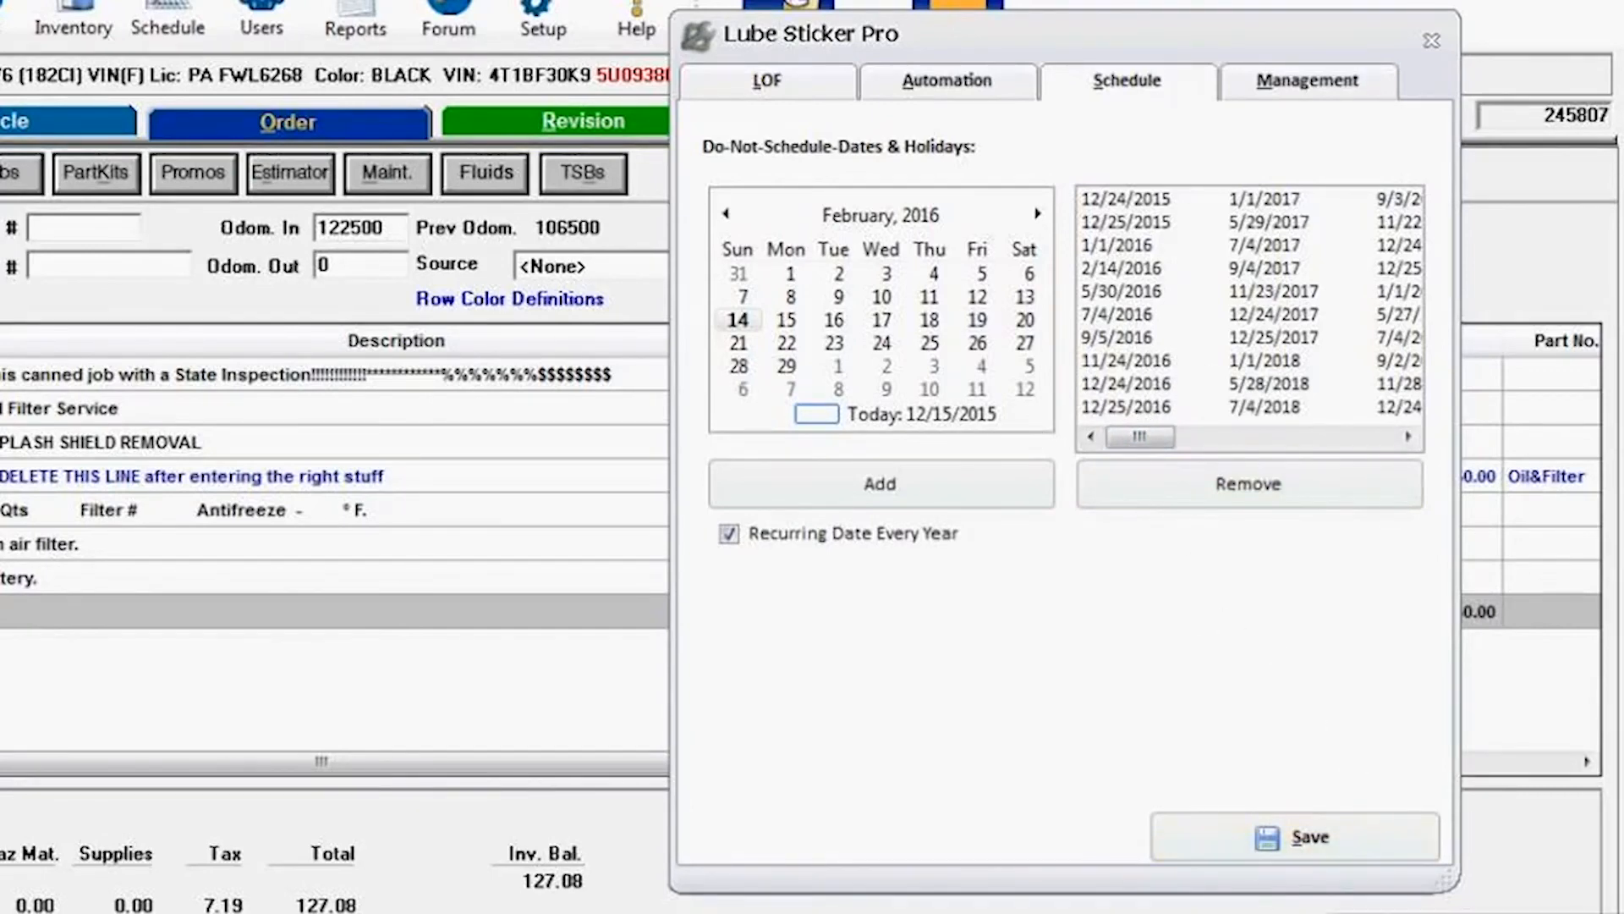
left_click(1259, 839)
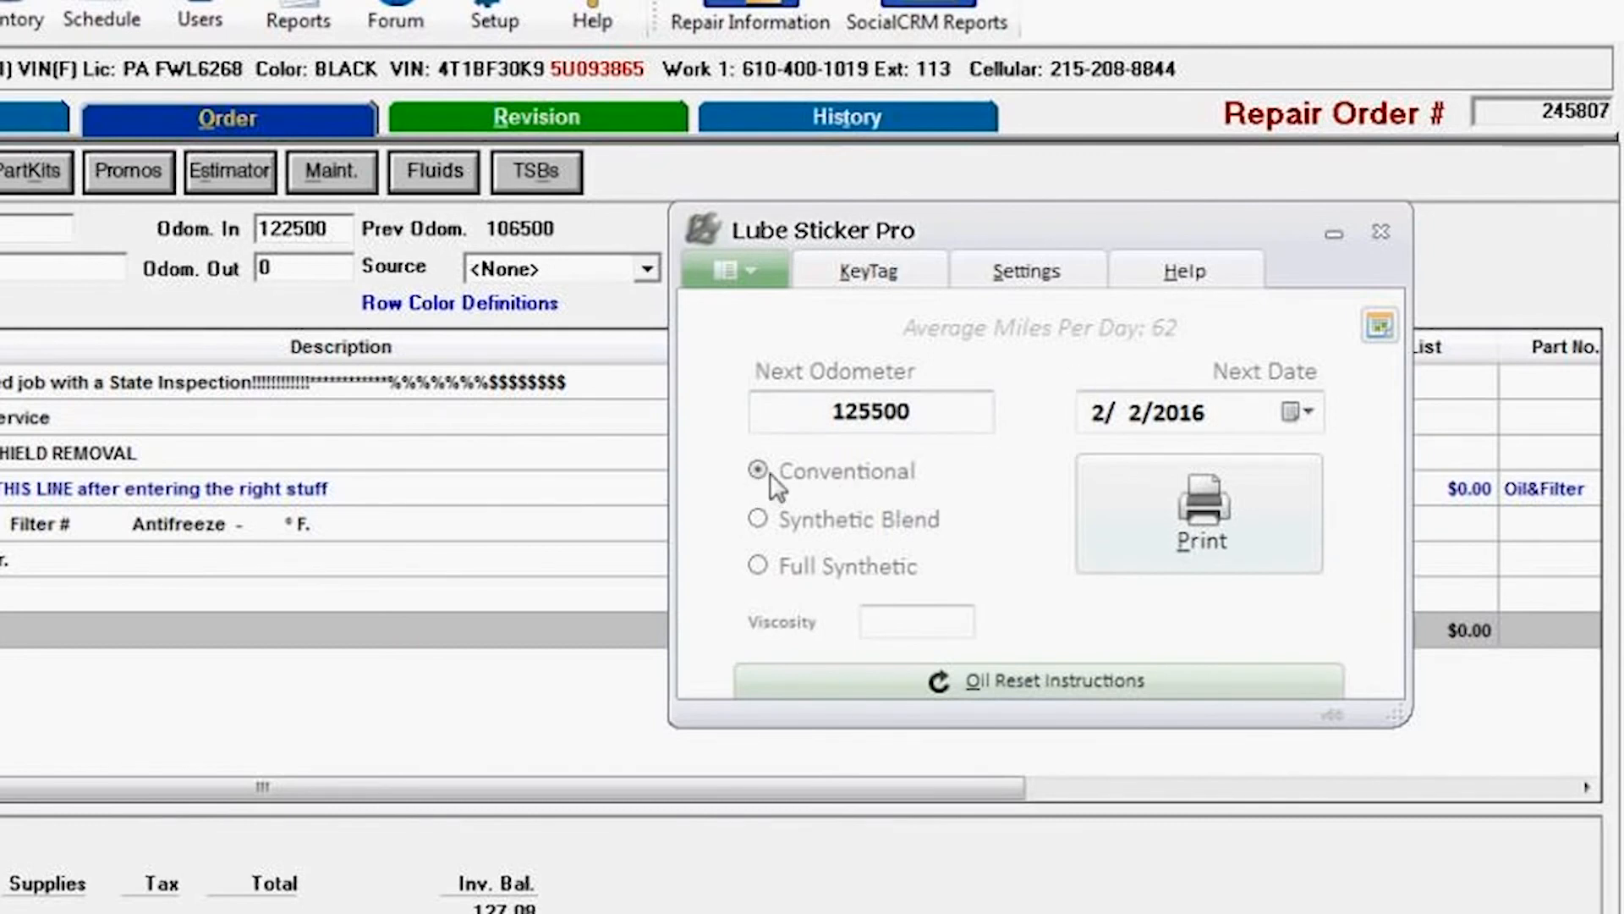
Step: Reopen the LOF settings to check the Conventional odometer interval, then save and close them
left_click(996, 279)
left_click(927, 84)
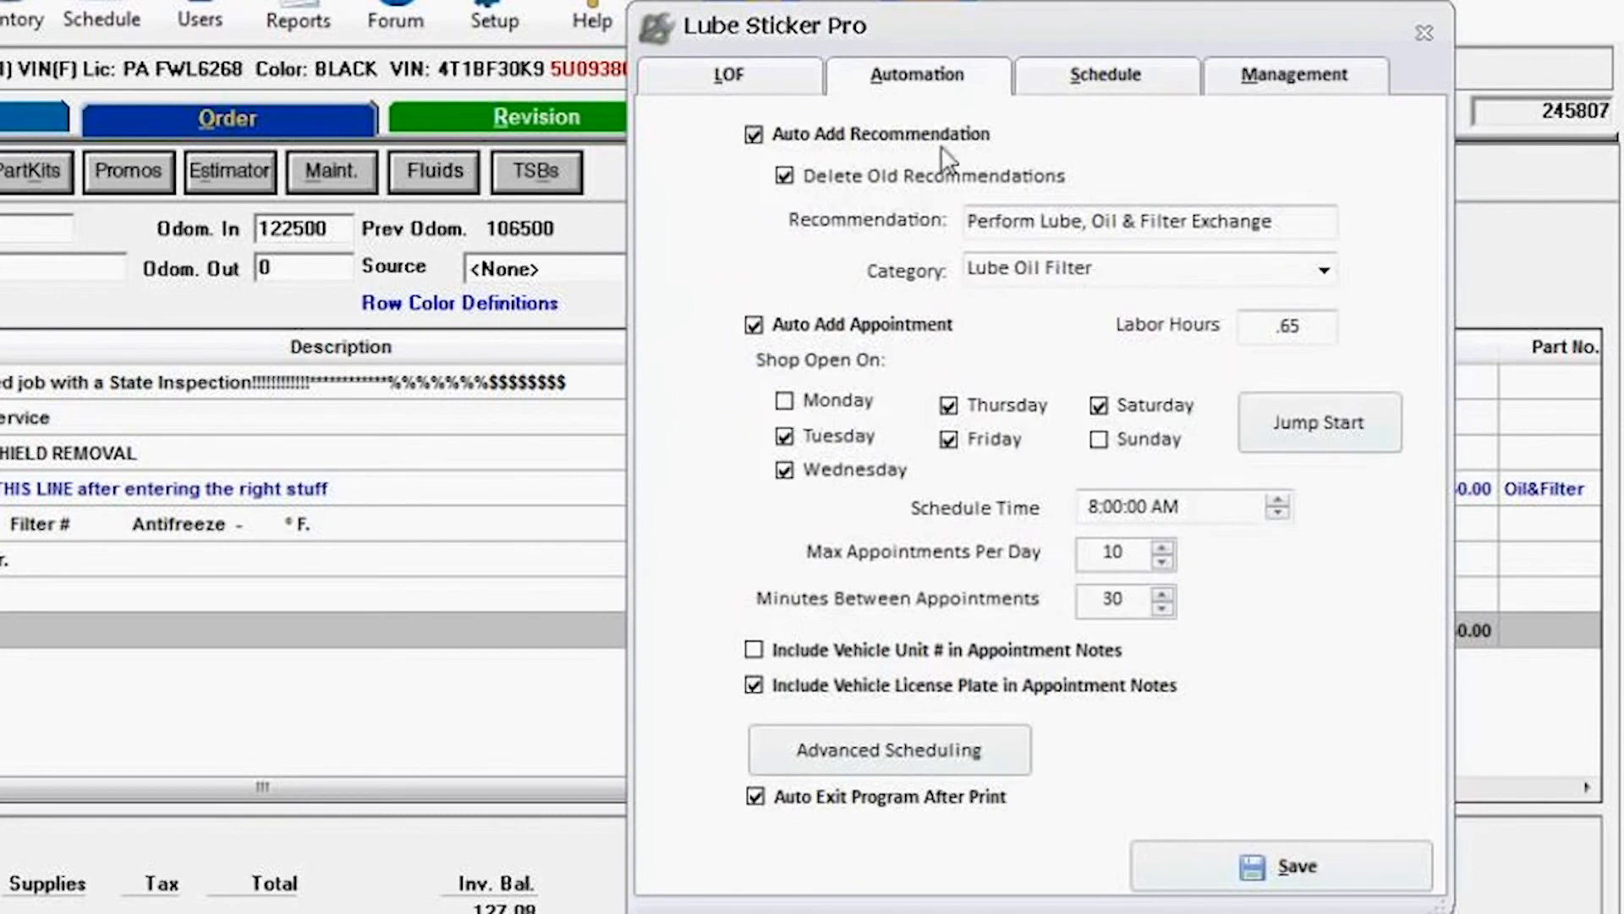
left_click(721, 85)
double_click(1053, 200)
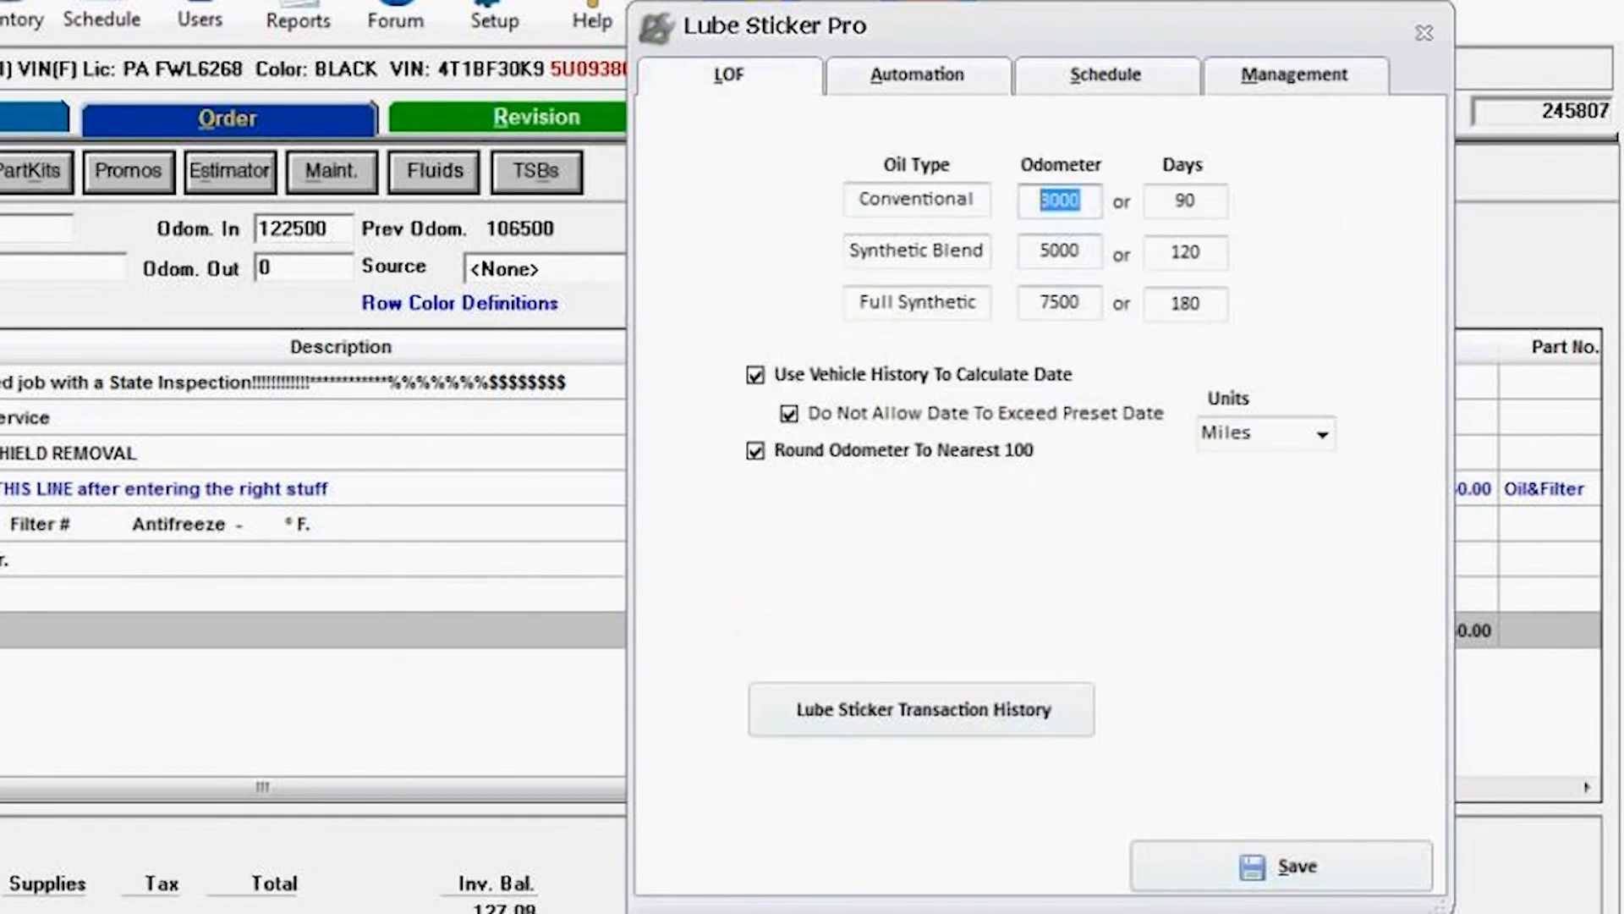
left_click(1218, 876)
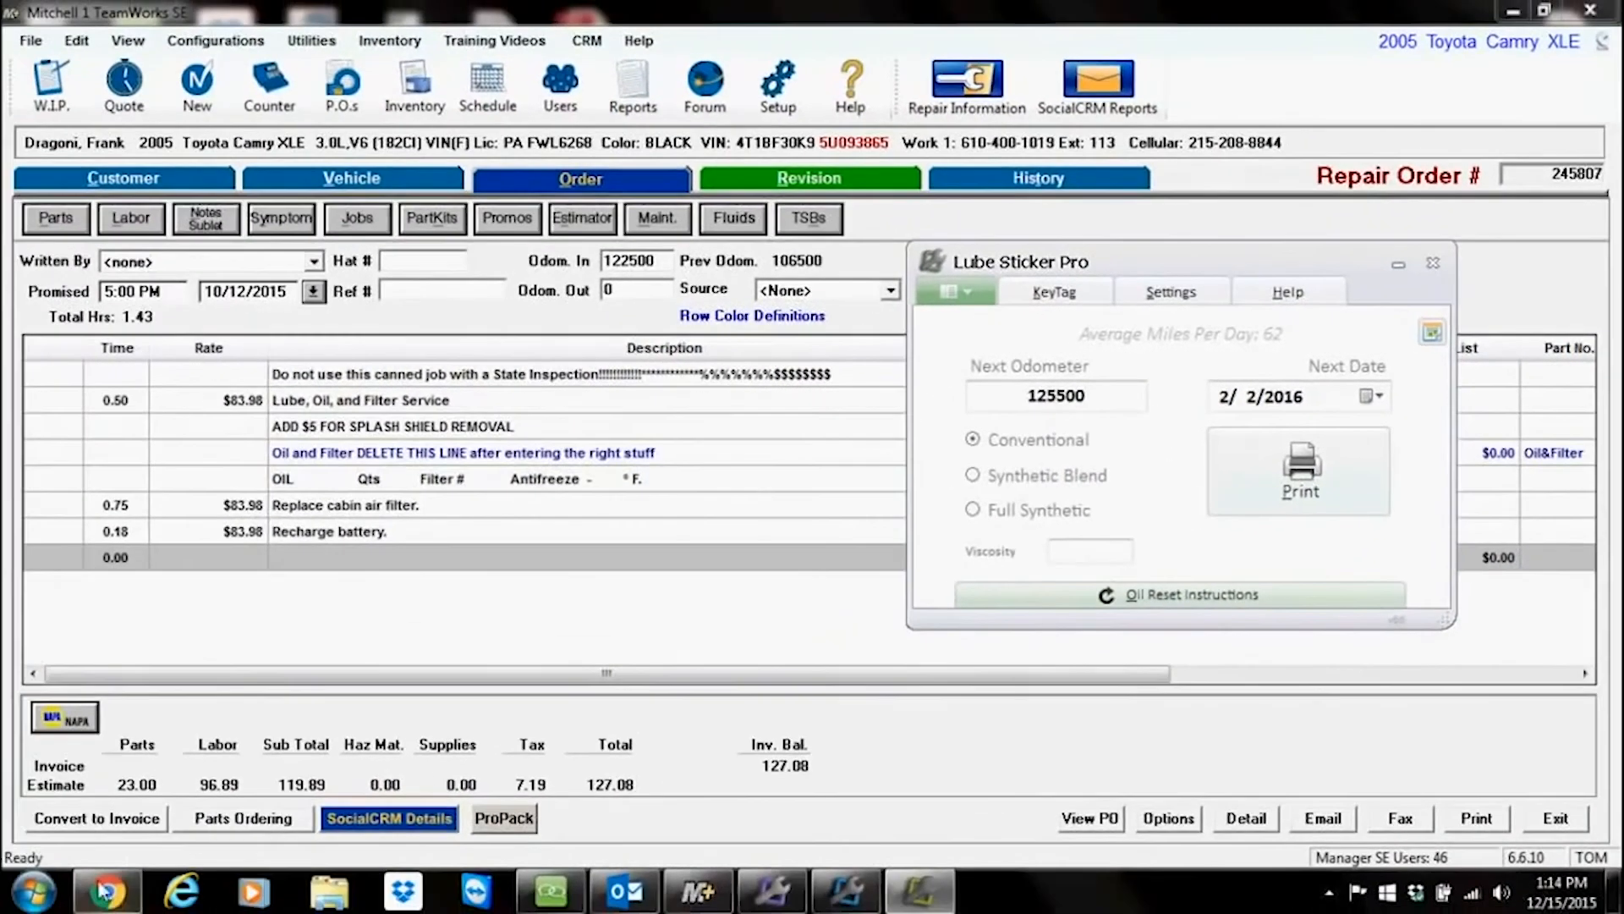
Step: Open Calculator and divide the 3000-mile interval by 62 average miles per day, then close it
left_click(38, 892)
left_click(118, 610)
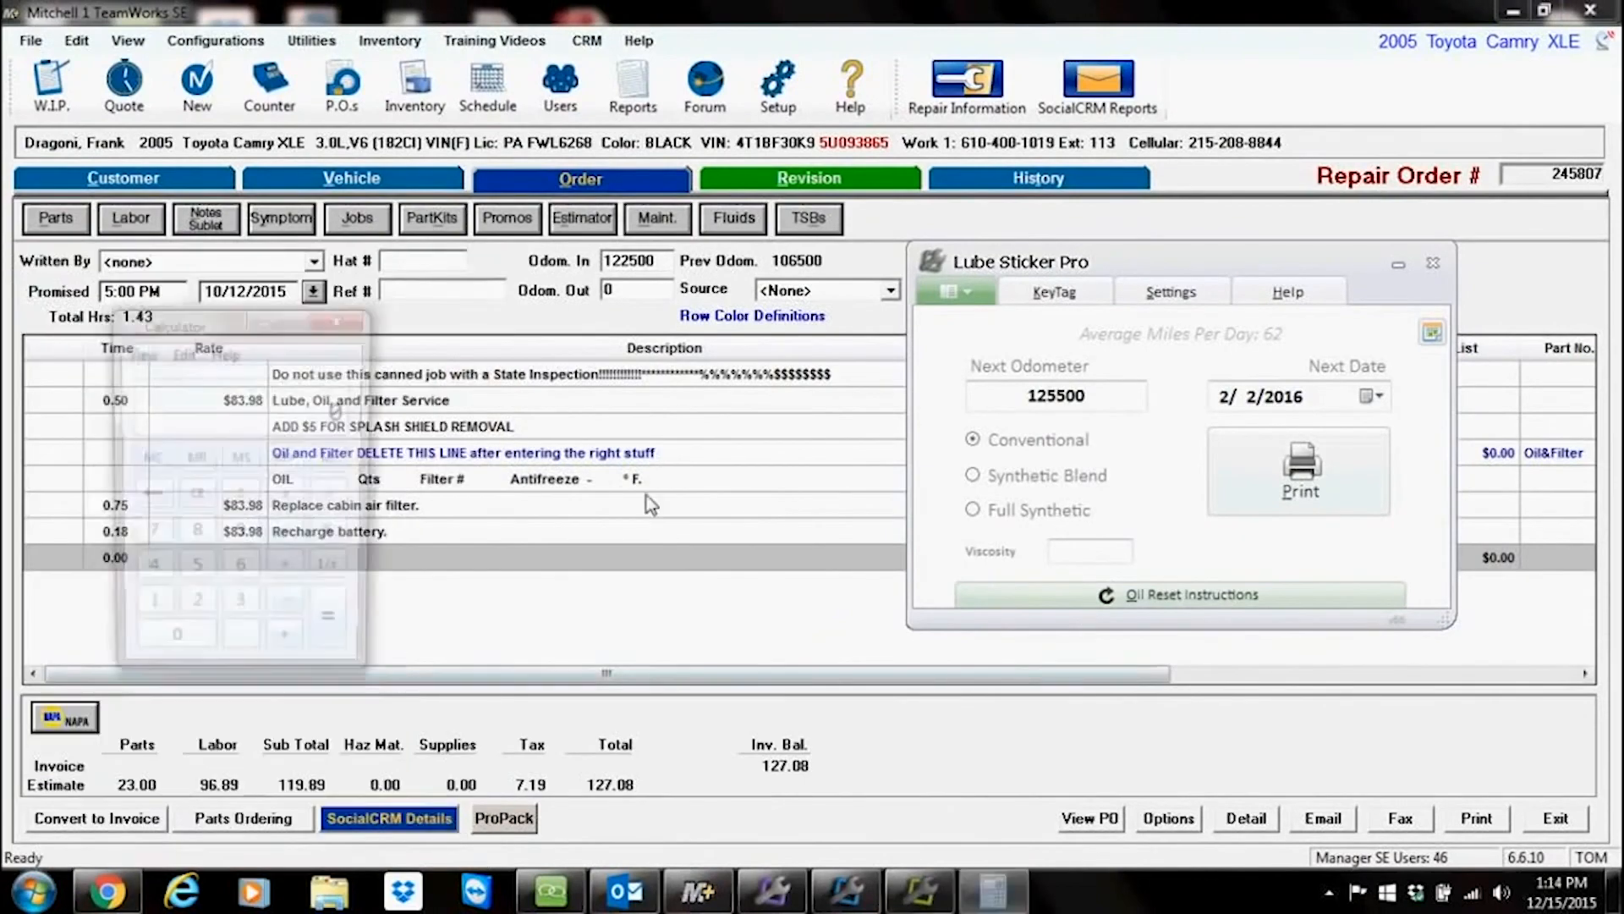
left_click_drag(169, 321, 385, 298)
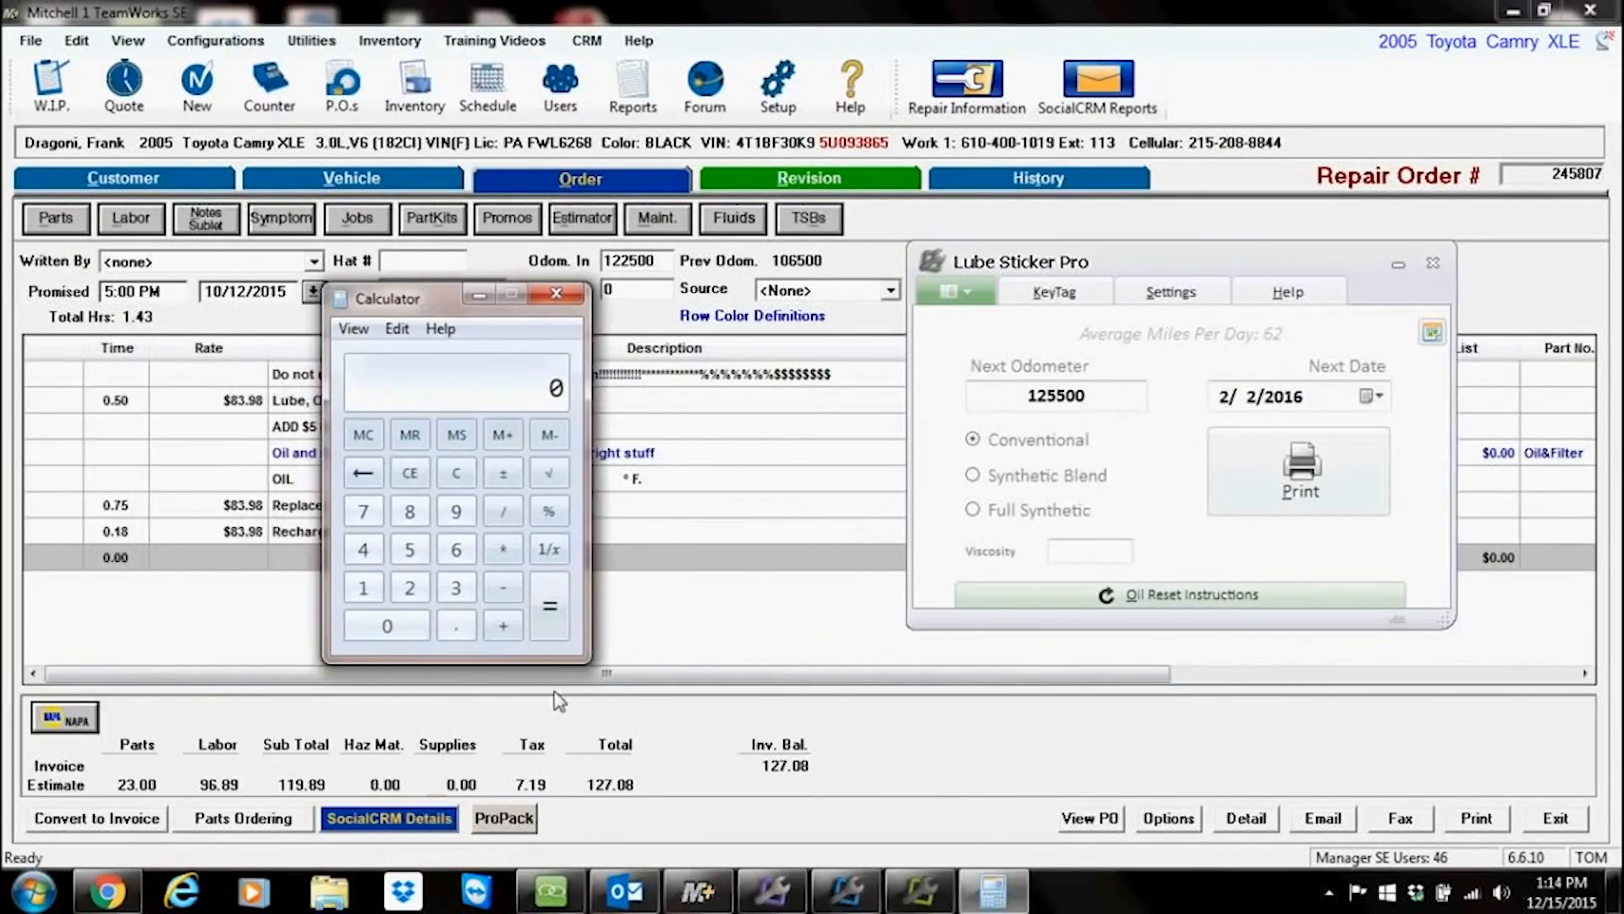
left_click(457, 589)
left_click(403, 621)
left_click(403, 621)
left_click(402, 621)
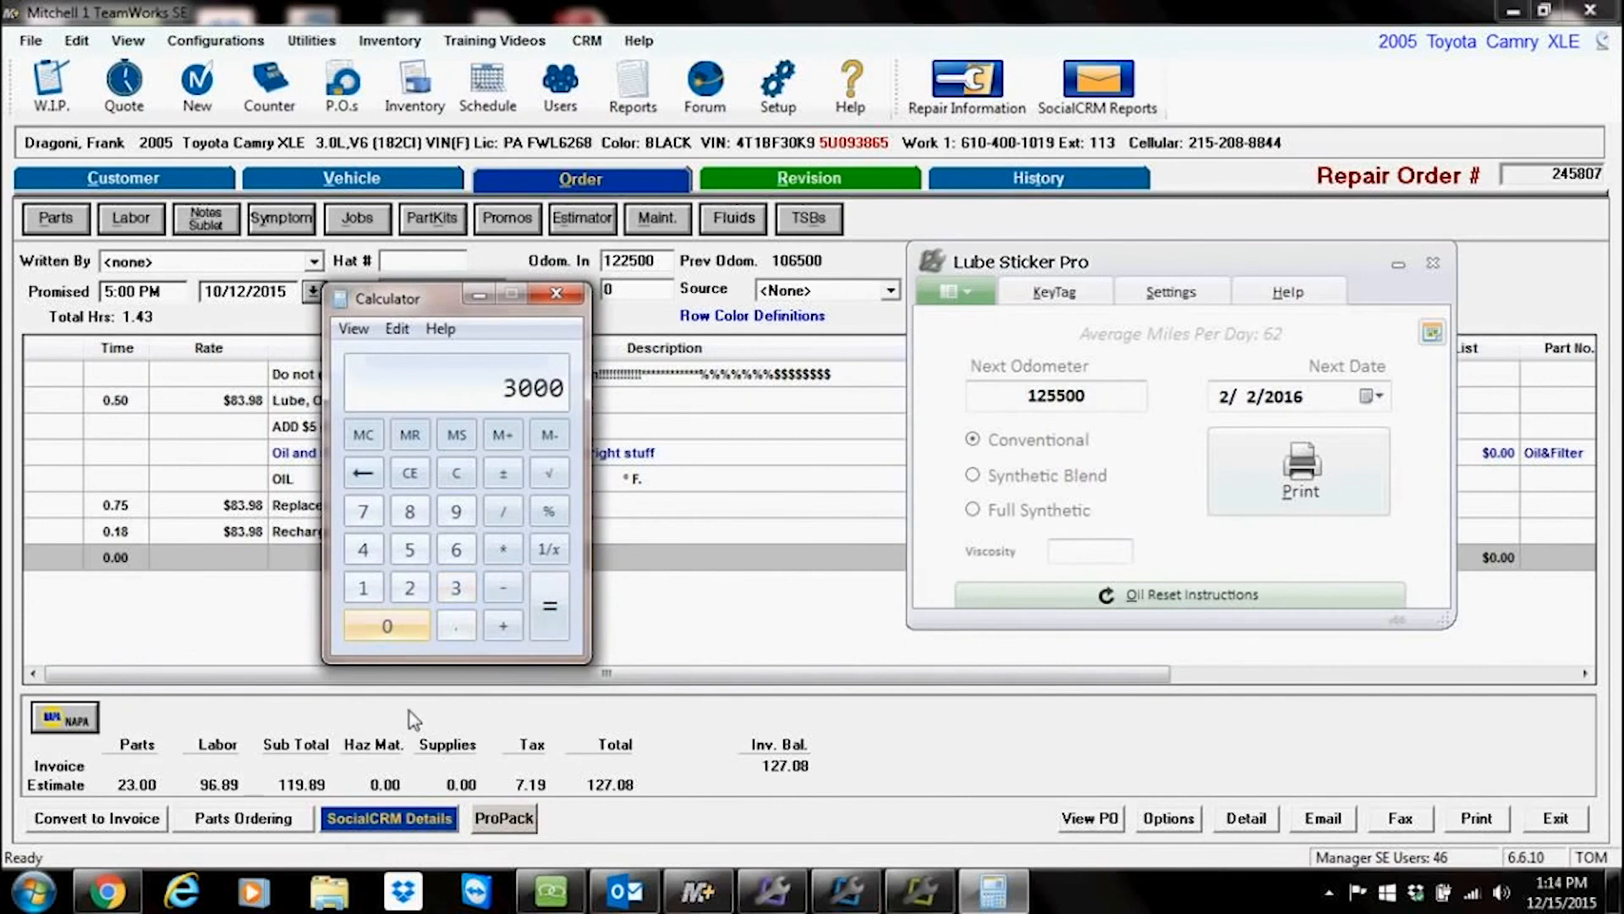
left_click(513, 515)
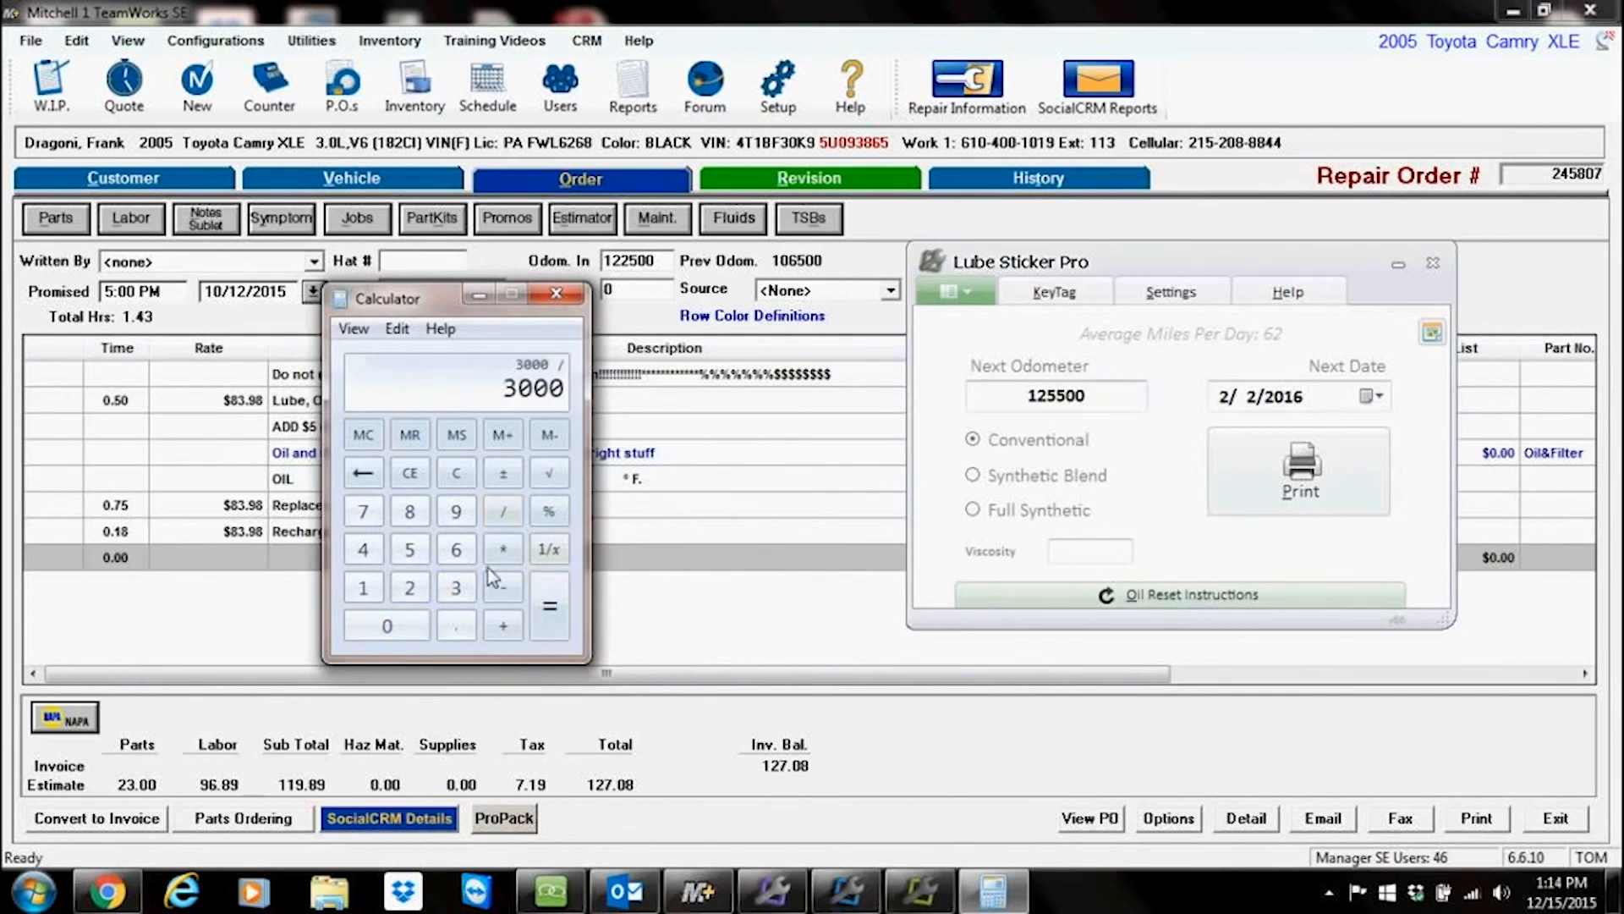
left_click(457, 551)
left_click(411, 590)
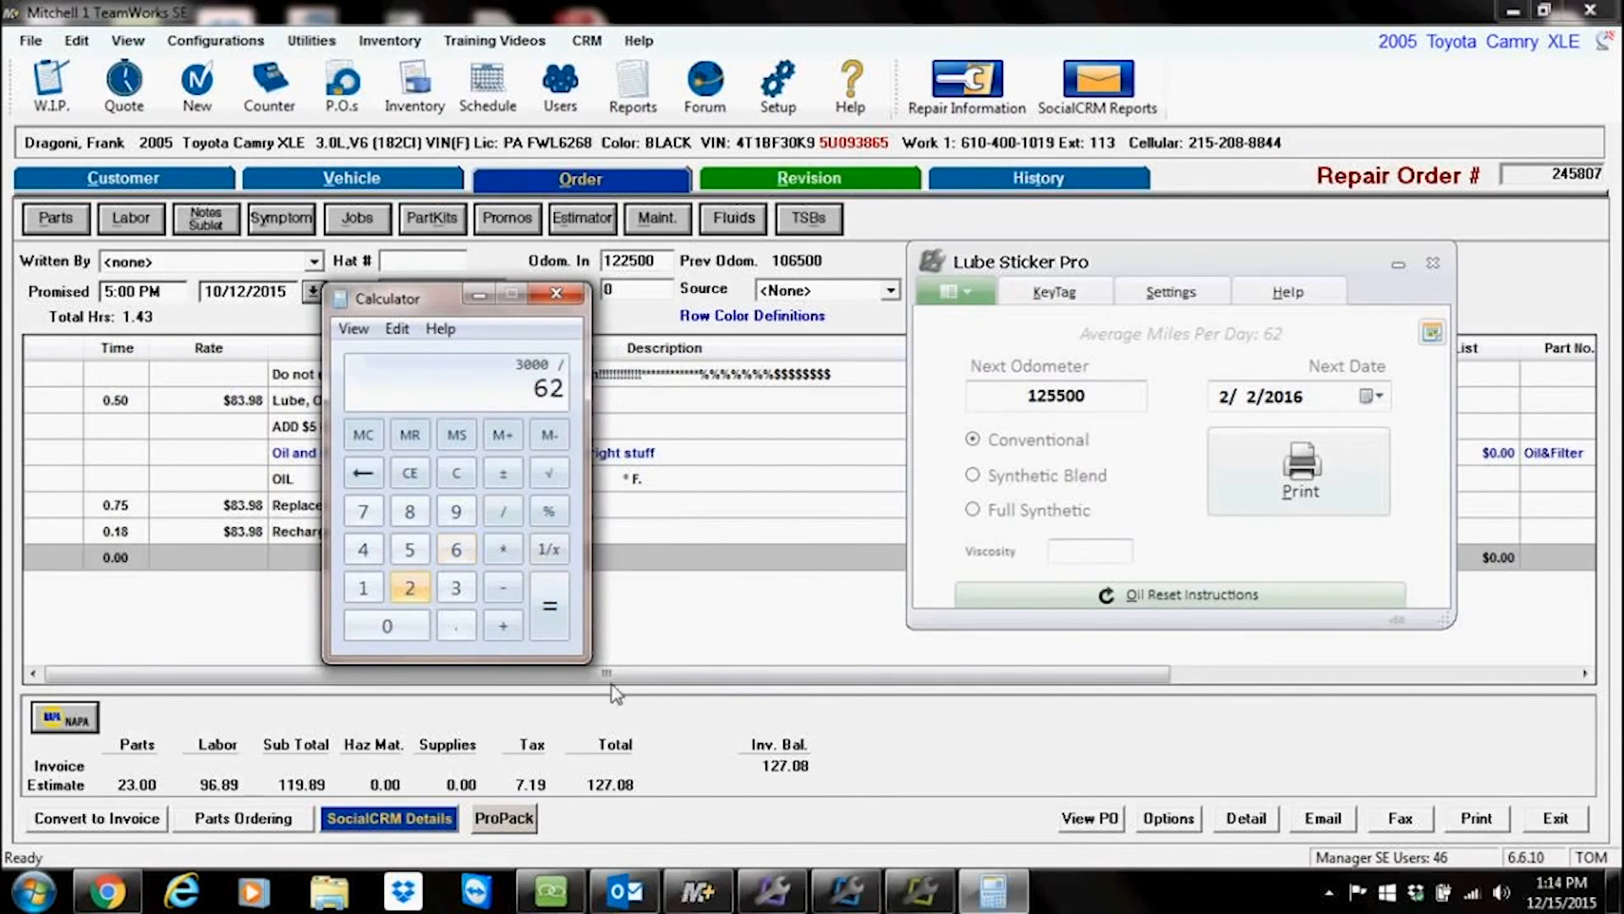
left_click(550, 607)
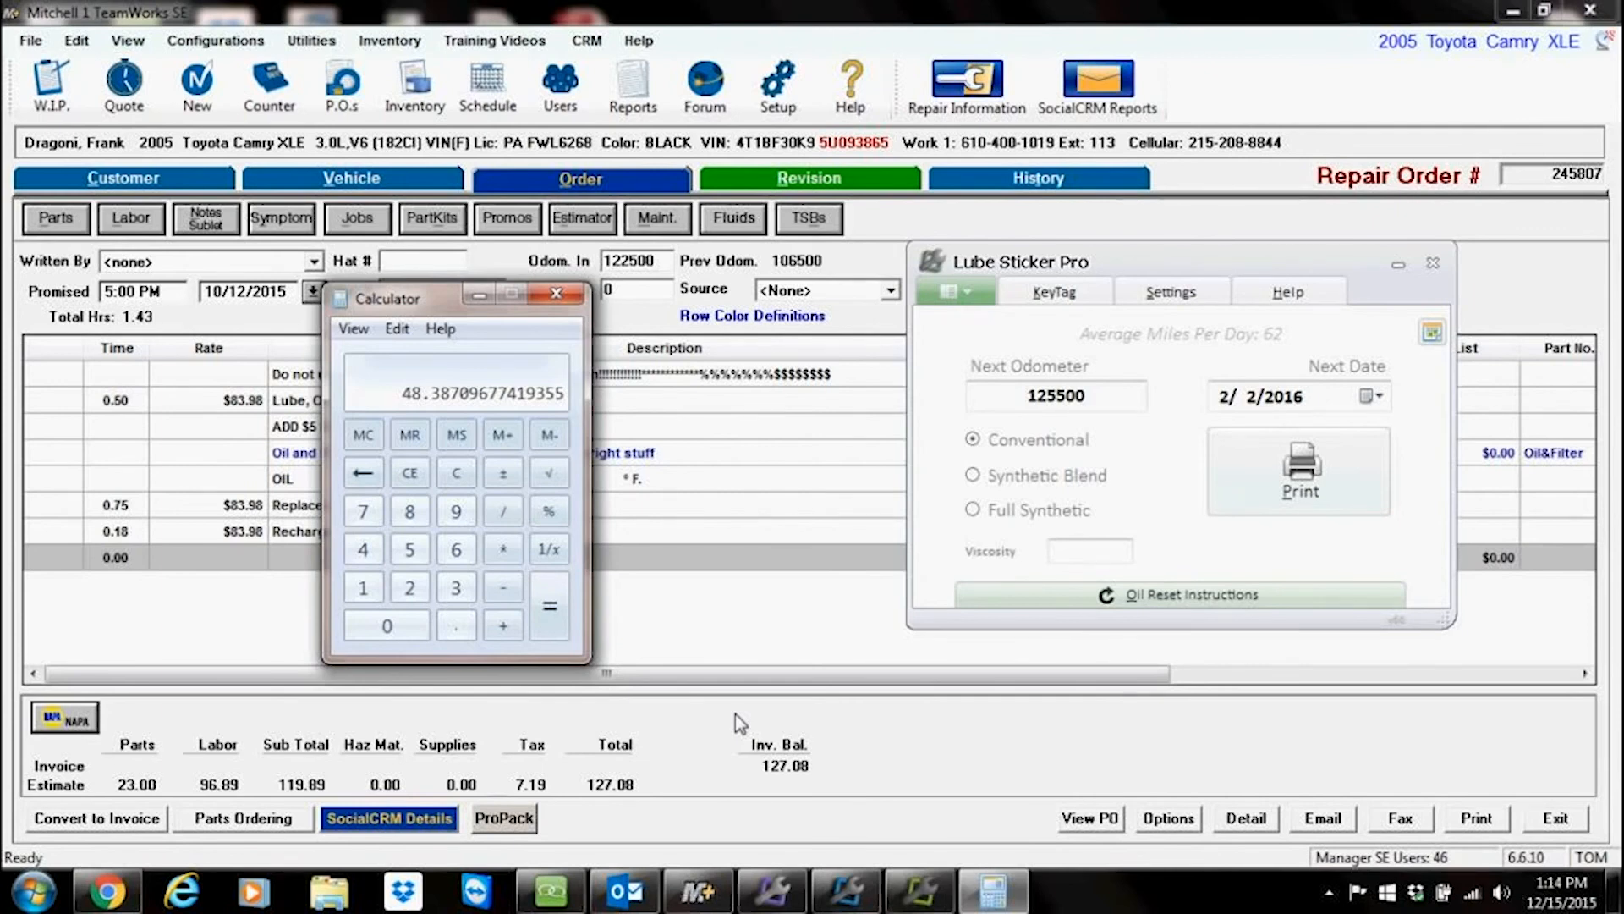
left_click(555, 292)
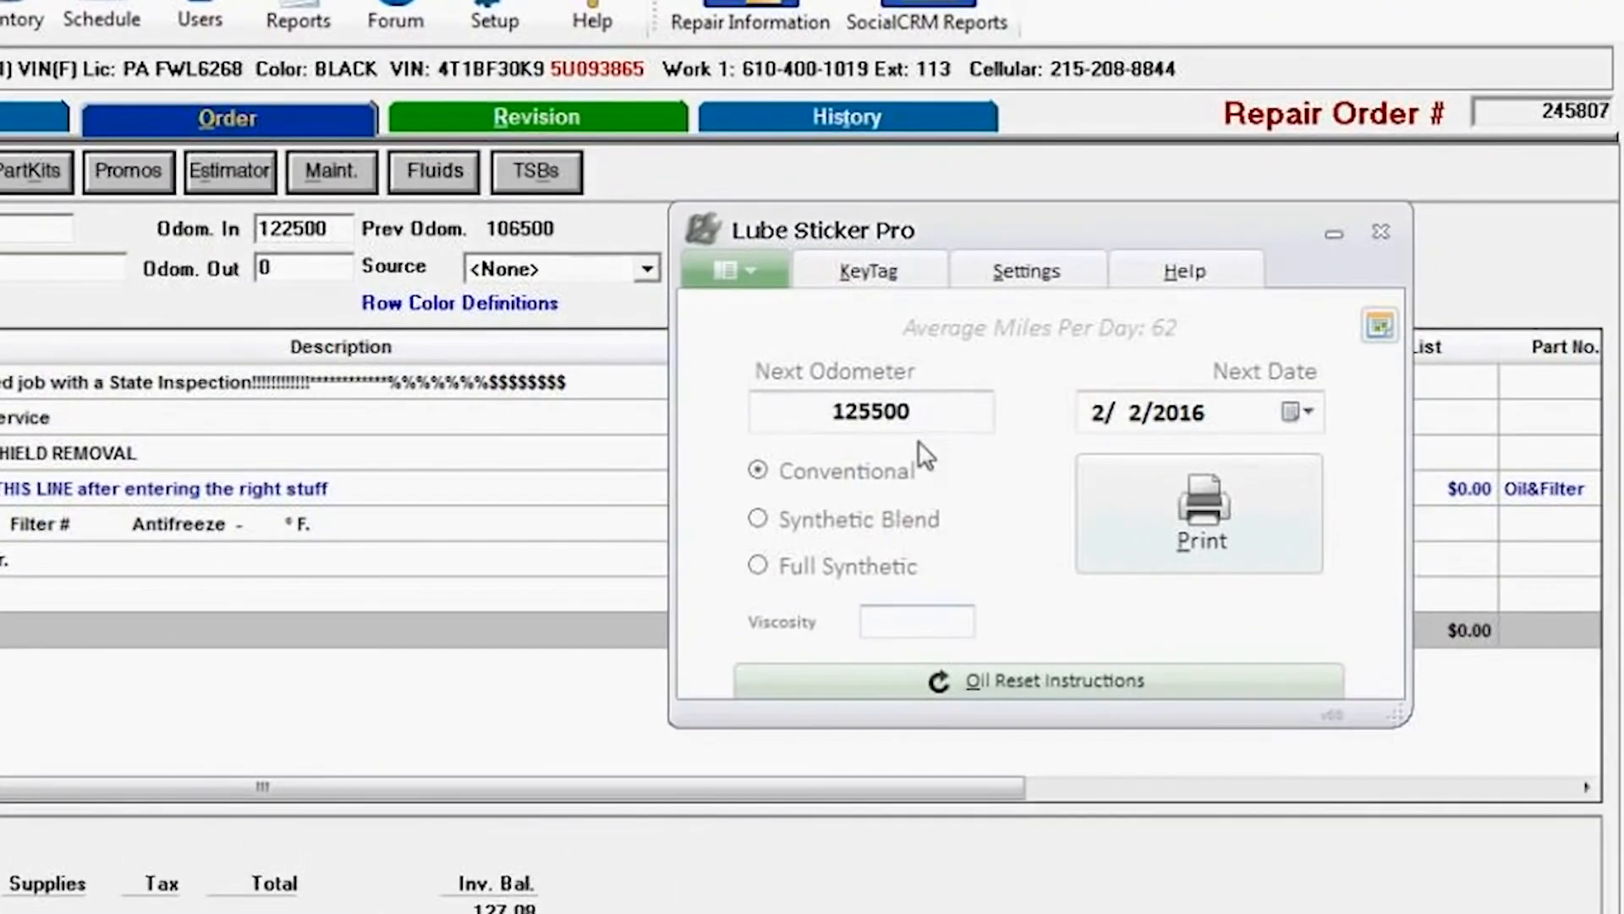
Step: Compare the next odometer and next date for Synthetic Blend, Full Synthetic and Conventional oil types
left_click_drag(950, 414, 752, 410)
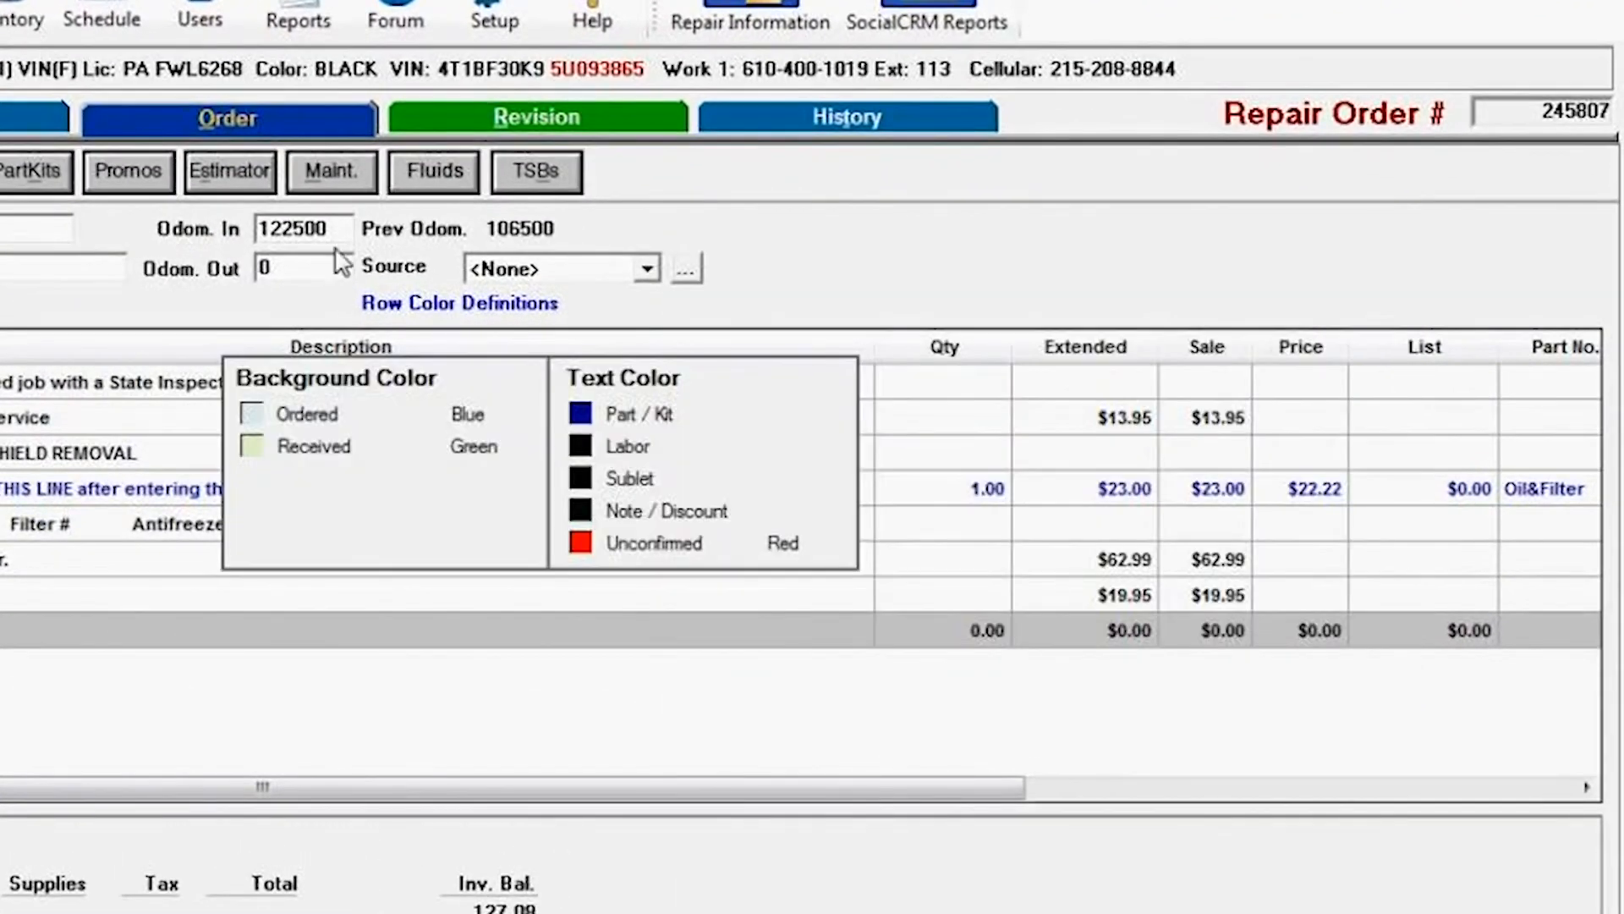
left_click(605, 911)
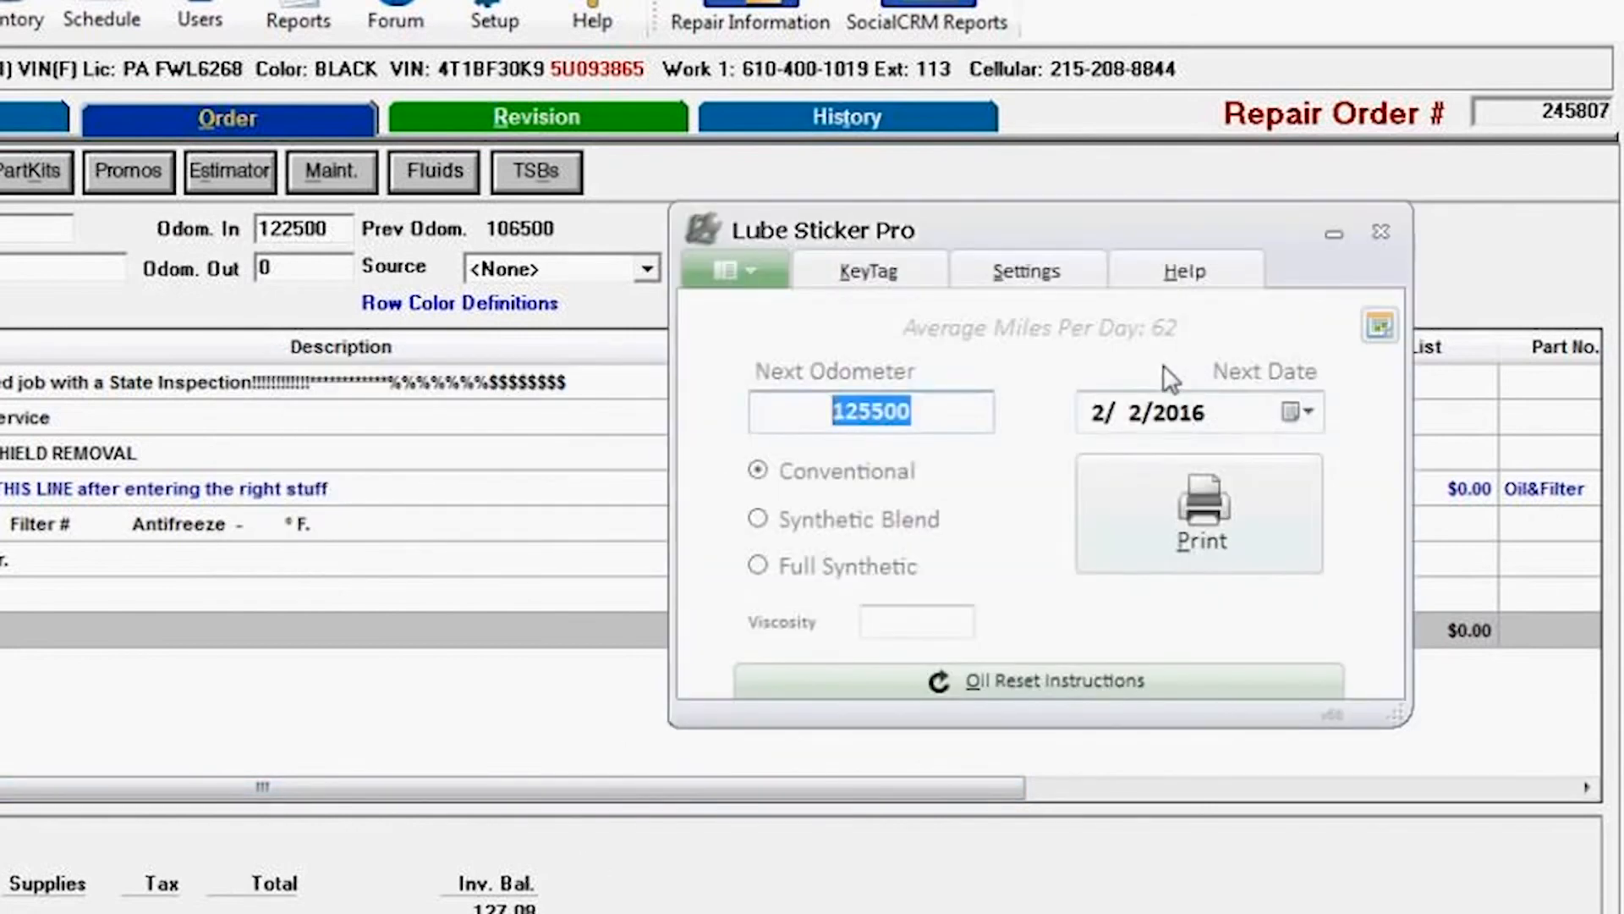
left_click(1176, 413)
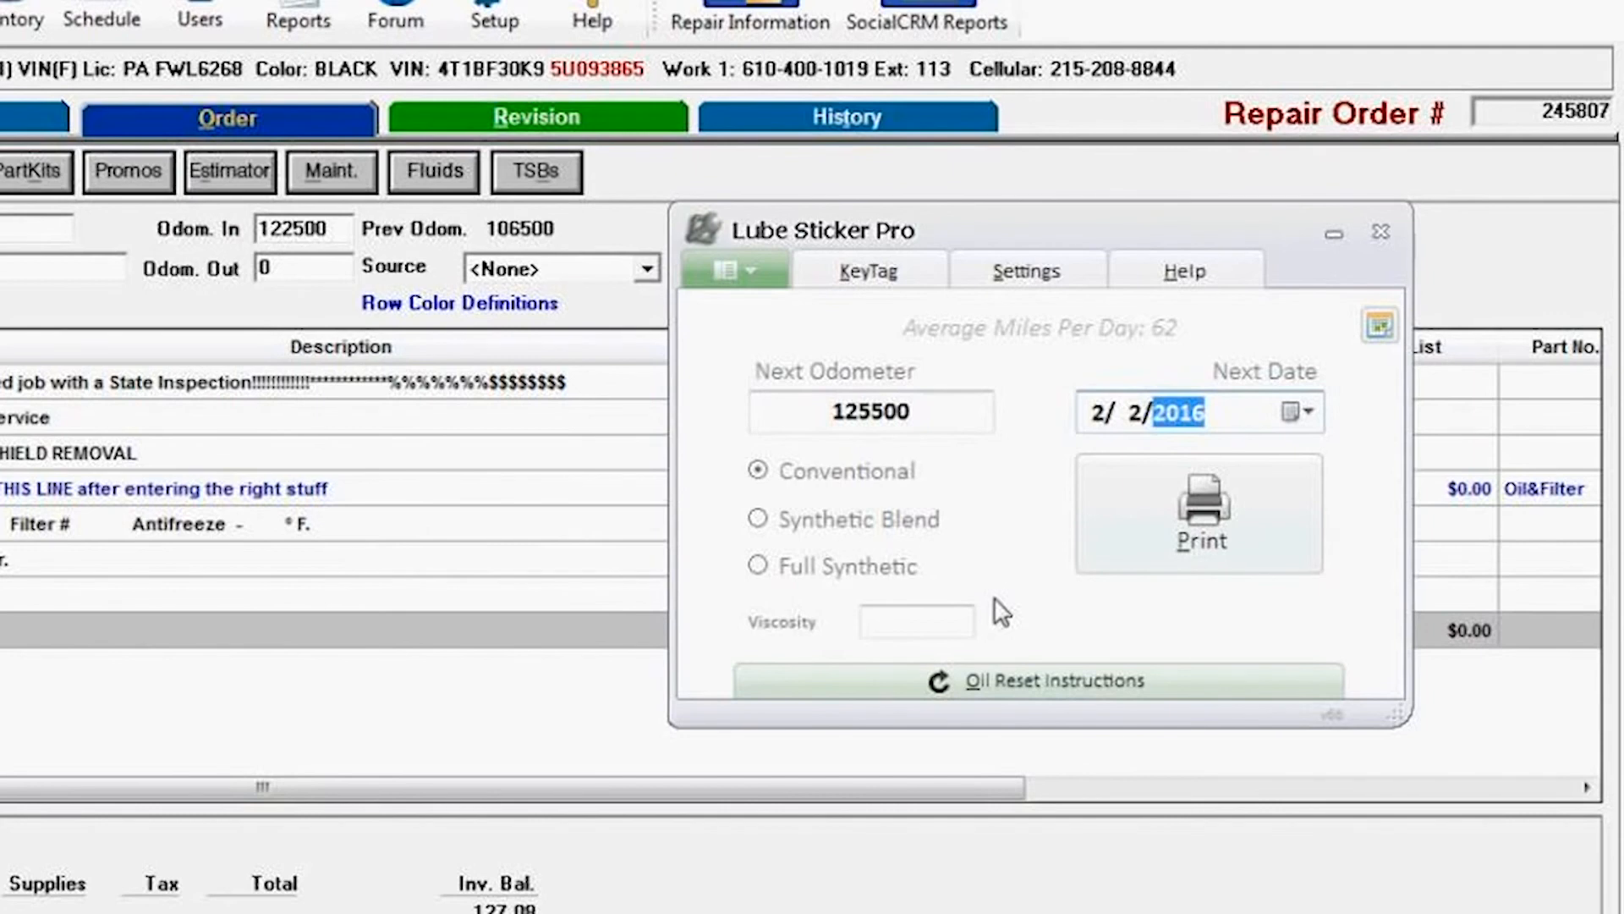
left_click(758, 519)
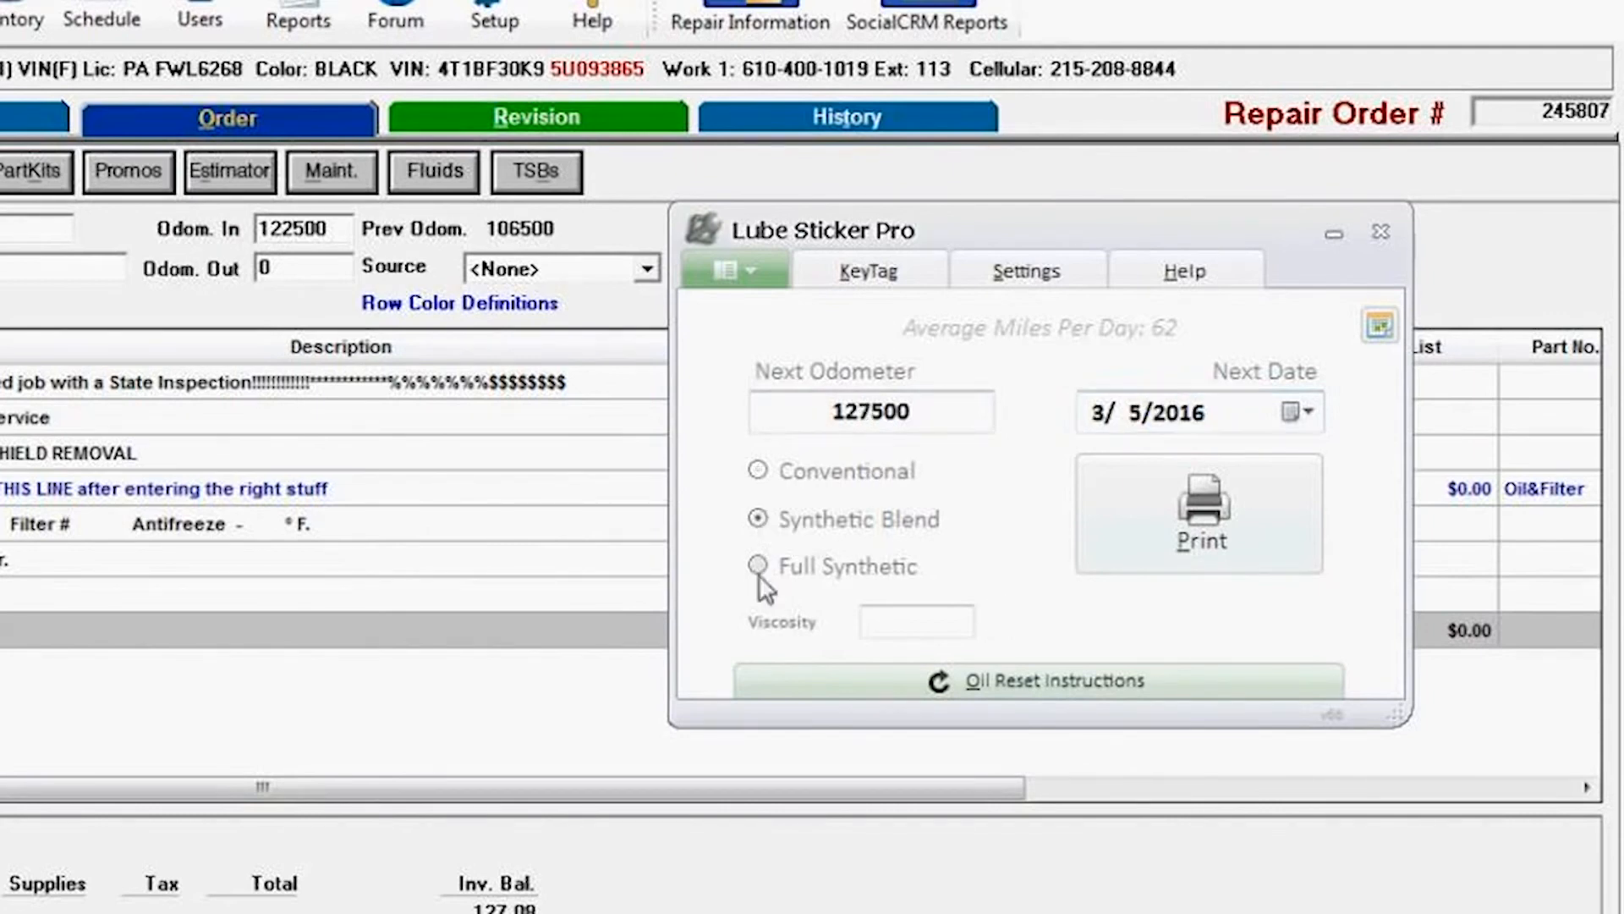
left_click(757, 565)
left_click(758, 518)
left_click(758, 471)
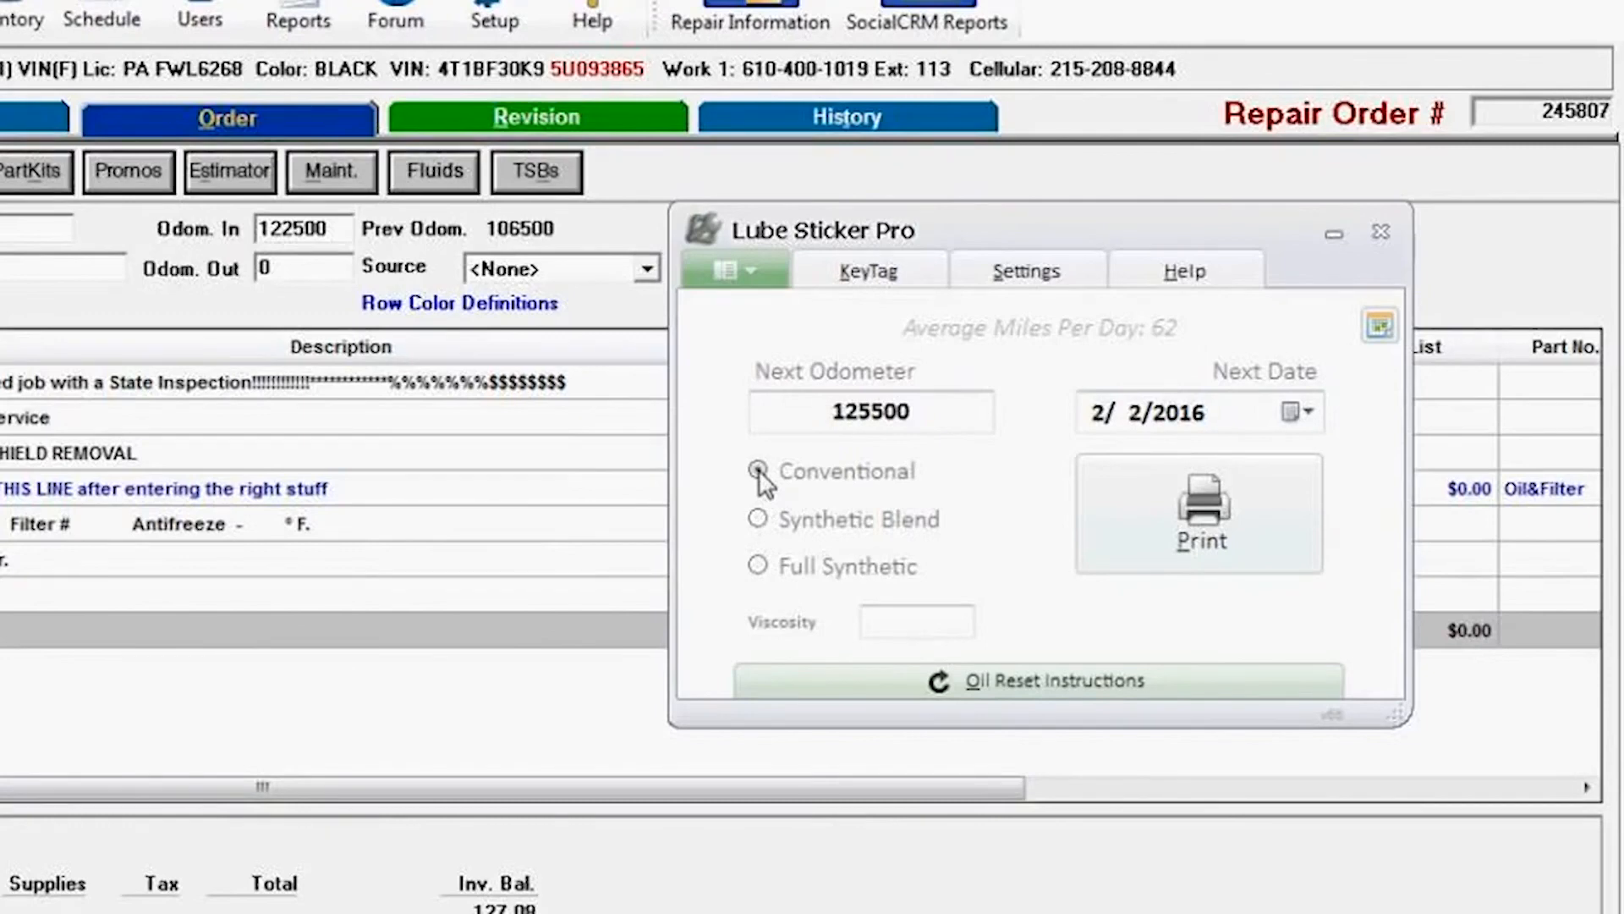
Step: Print the Conventional oil change sticker and close the sticker preview
left_click(1176, 420)
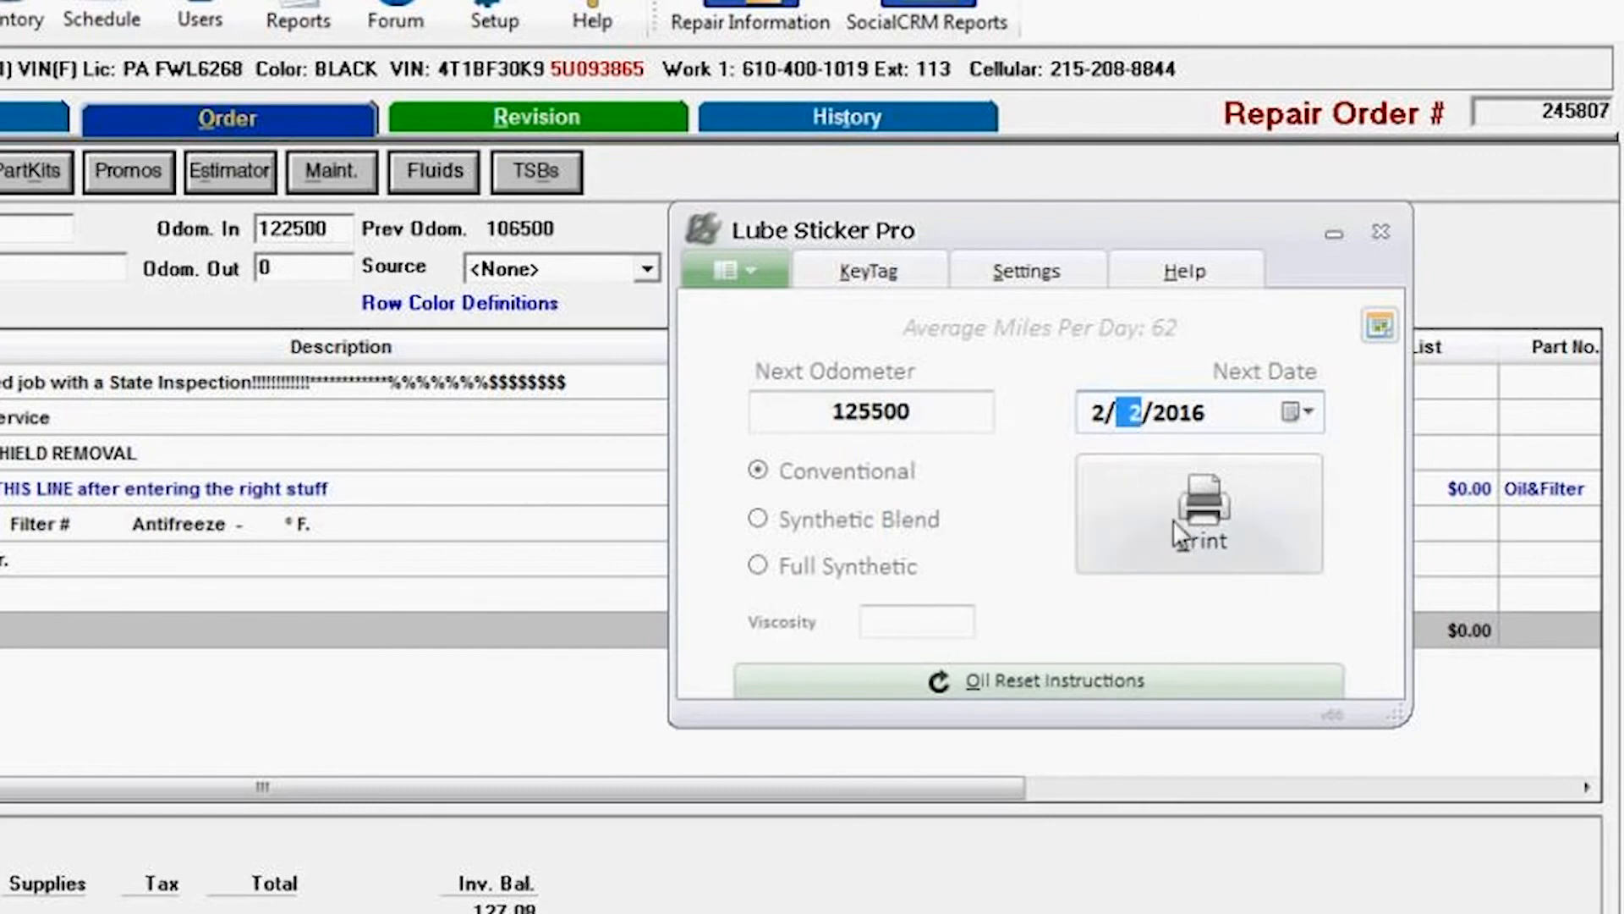
left_click(1207, 514)
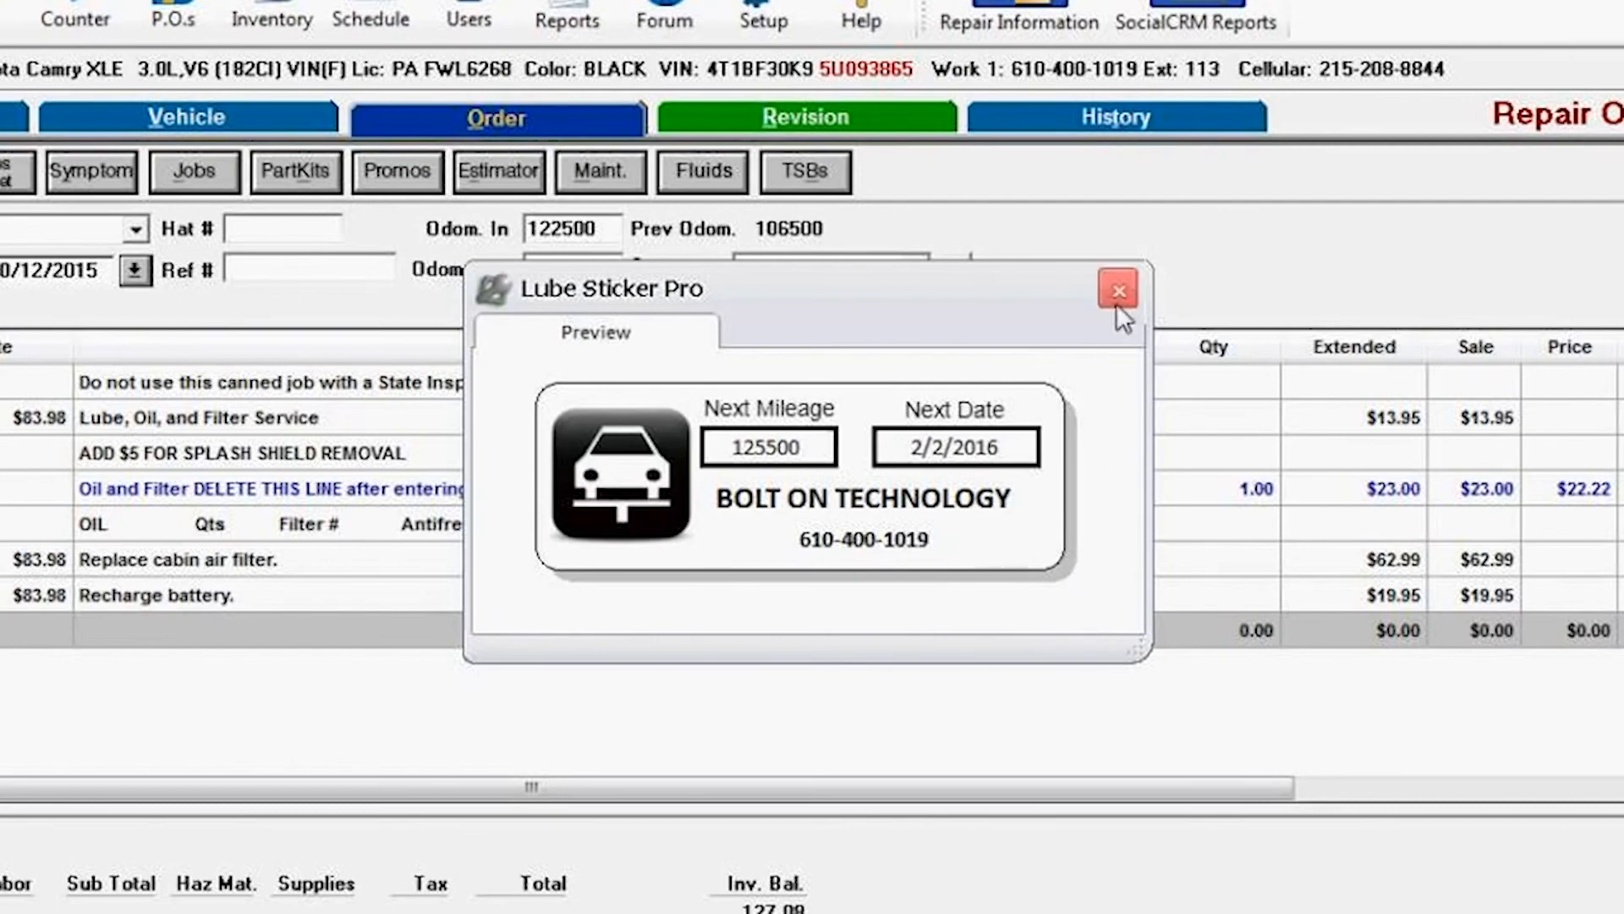
left_click(1117, 291)
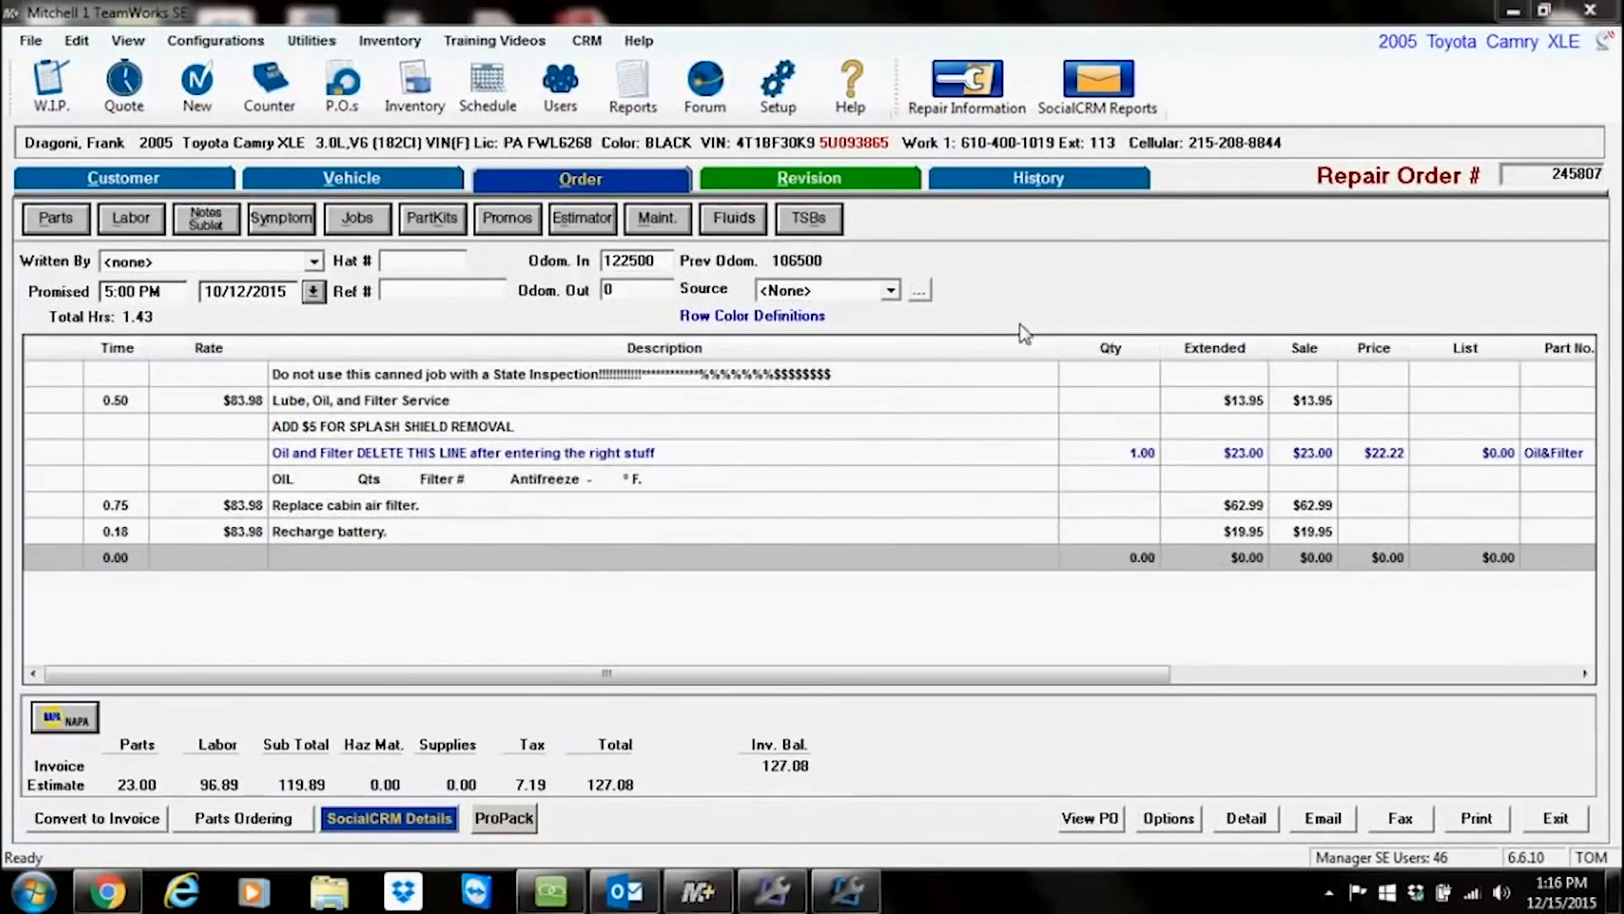
Step: Open the vehicle's lube, oil and filter recommendation to review its work description, then close it
left_click(367, 181)
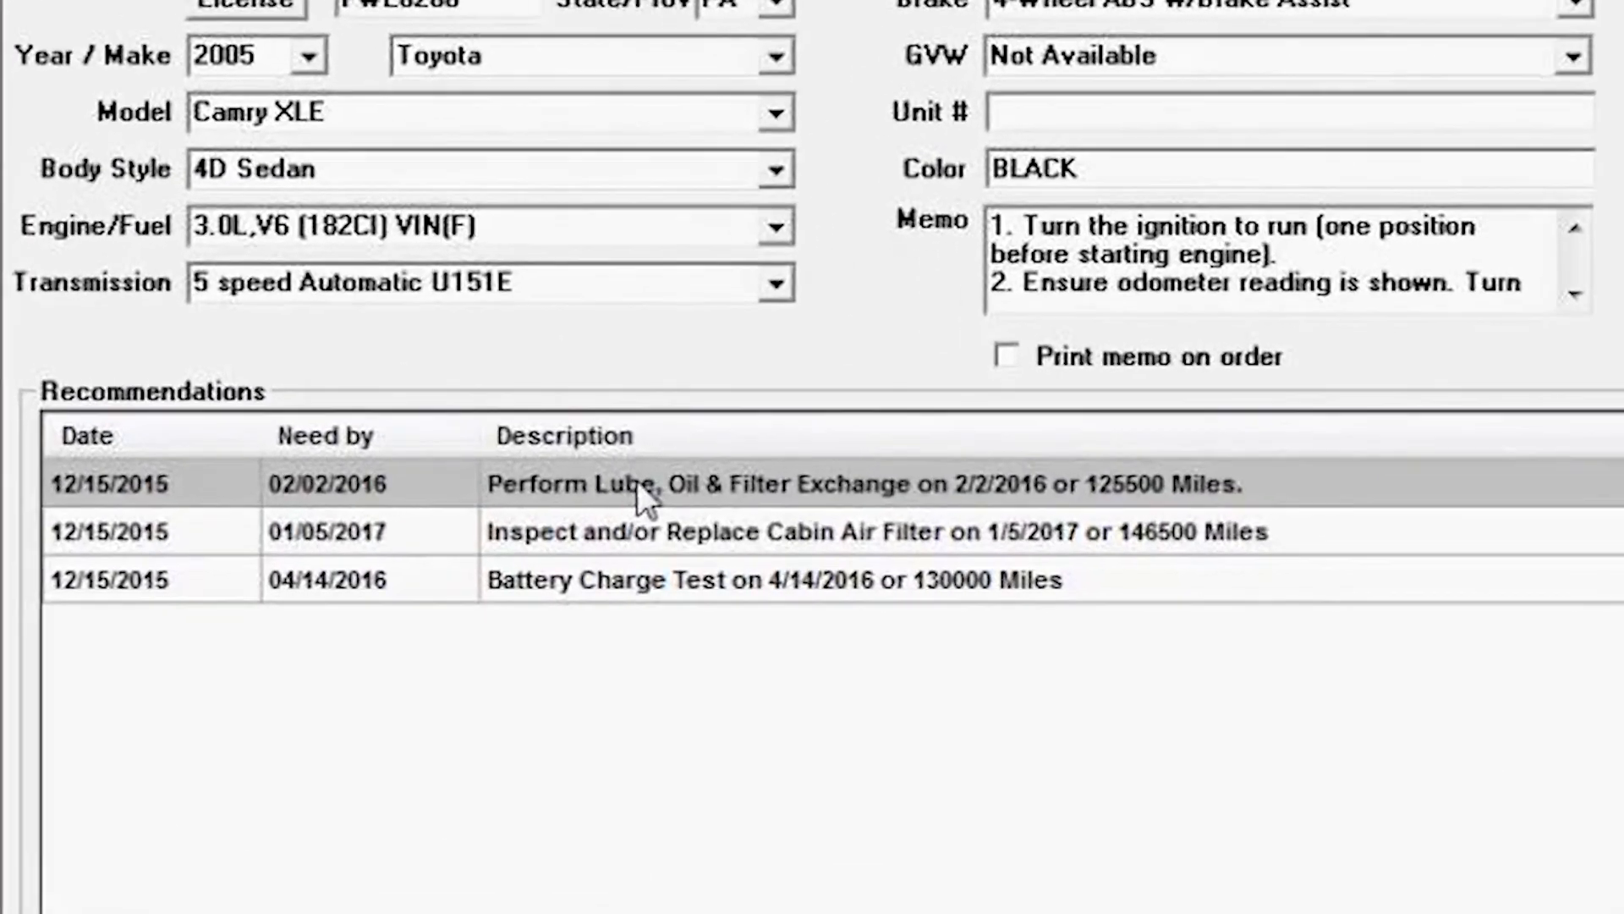
double_click(372, 535)
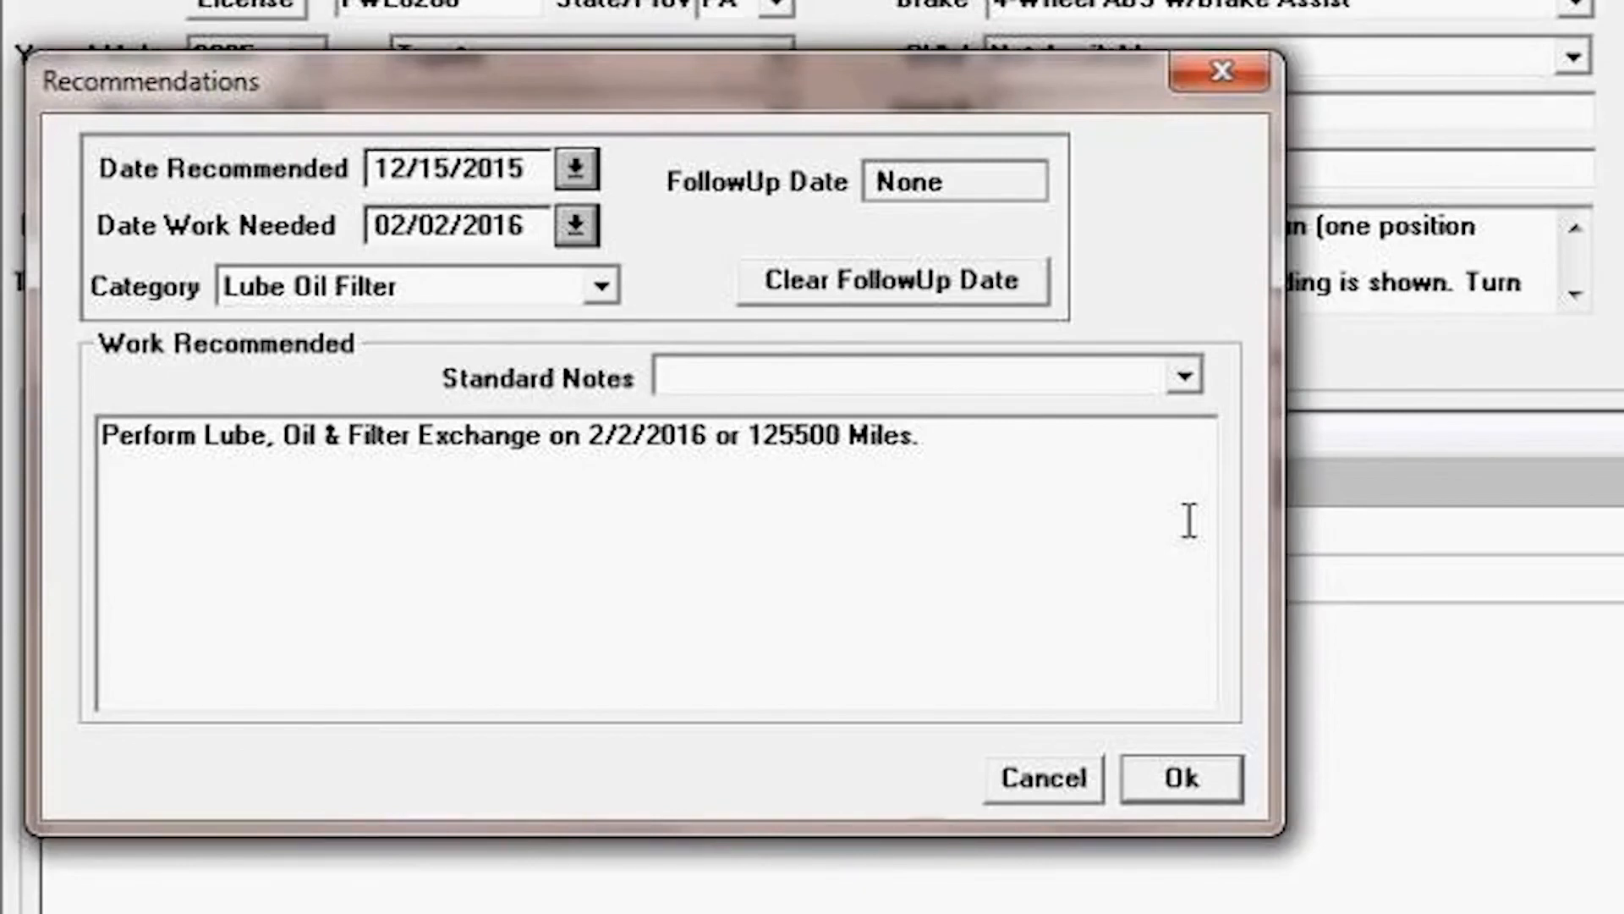
left_click(975, 461)
left_click_drag(976, 461, 8, 507)
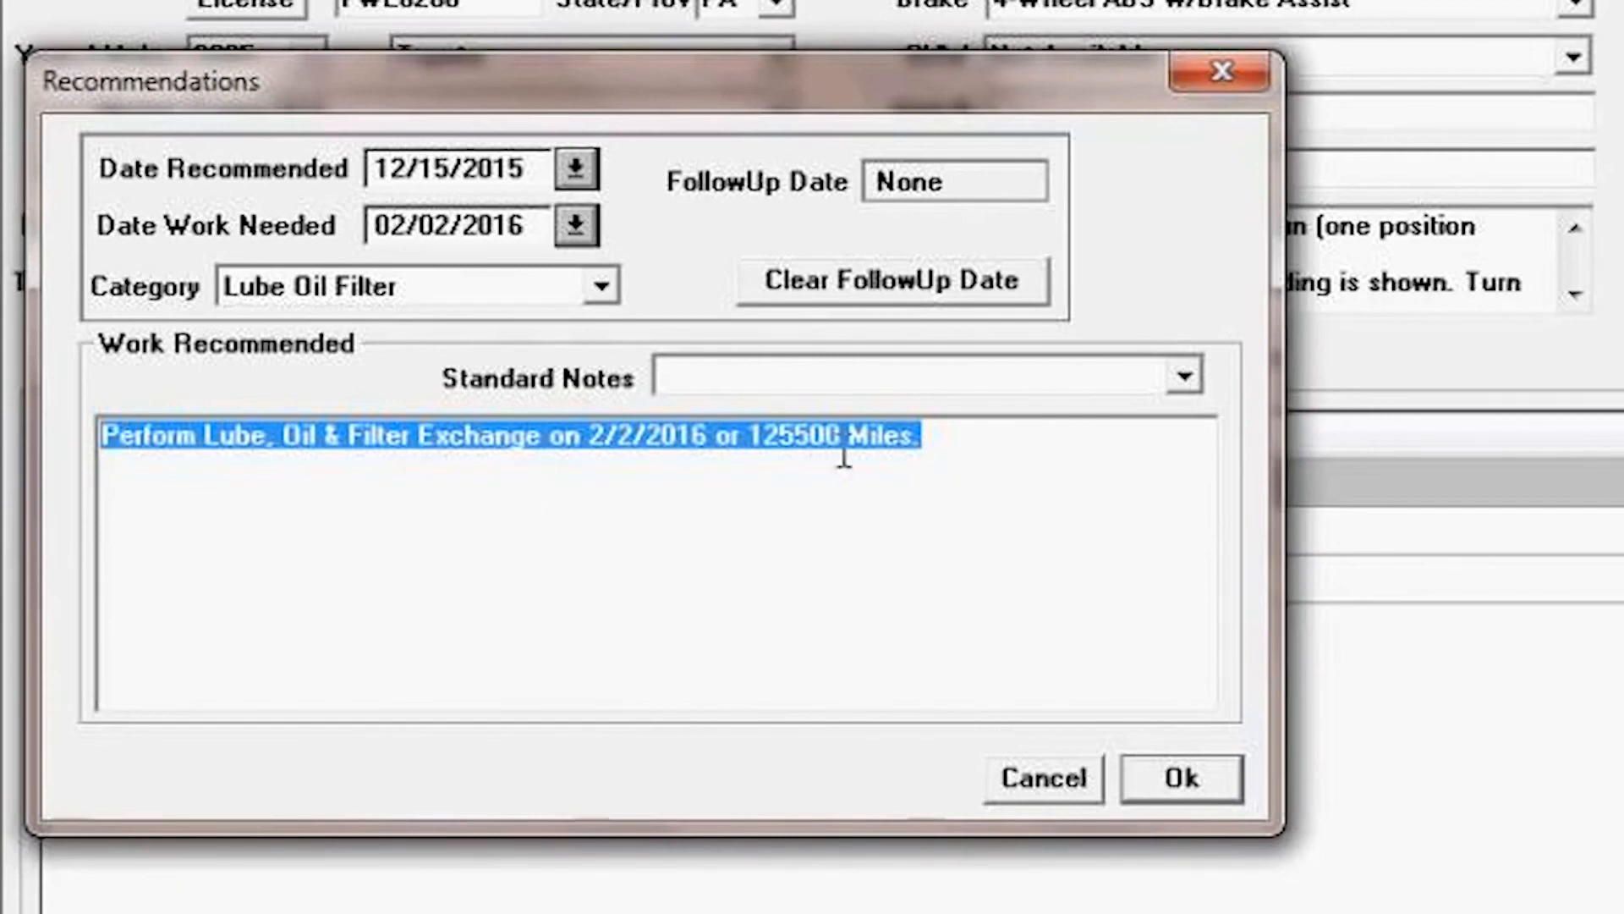
left_click(1199, 780)
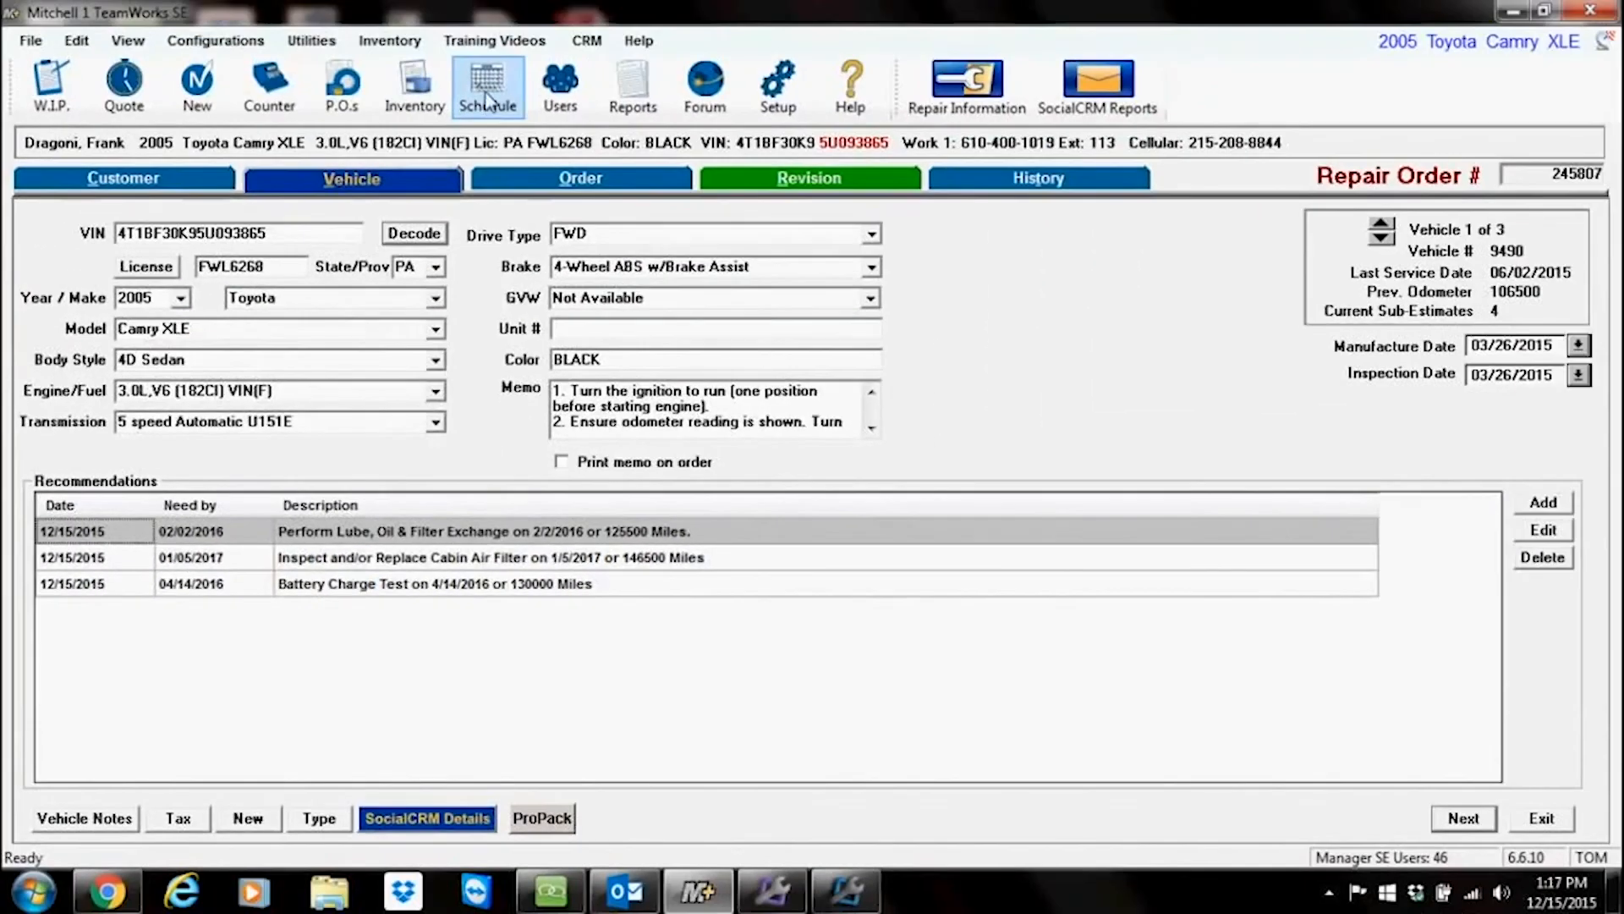
Step: Open the shop schedule, move ahead to February 2016 and view February 2's automated oil change appointment, then exit
left_click(486, 92)
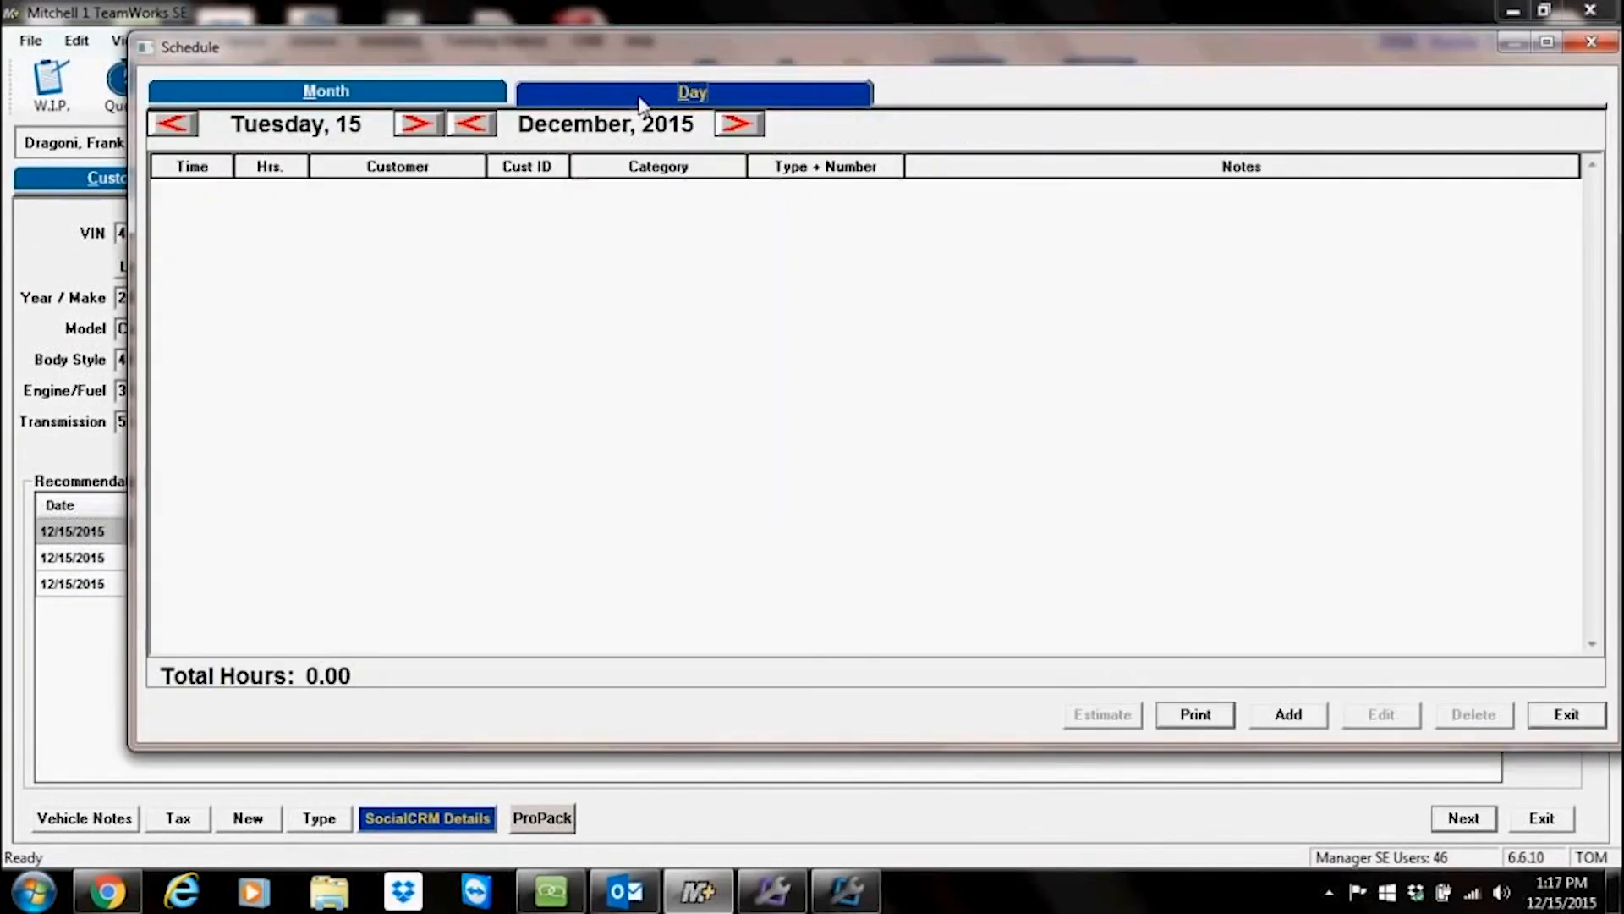
left_click(740, 125)
left_click(743, 125)
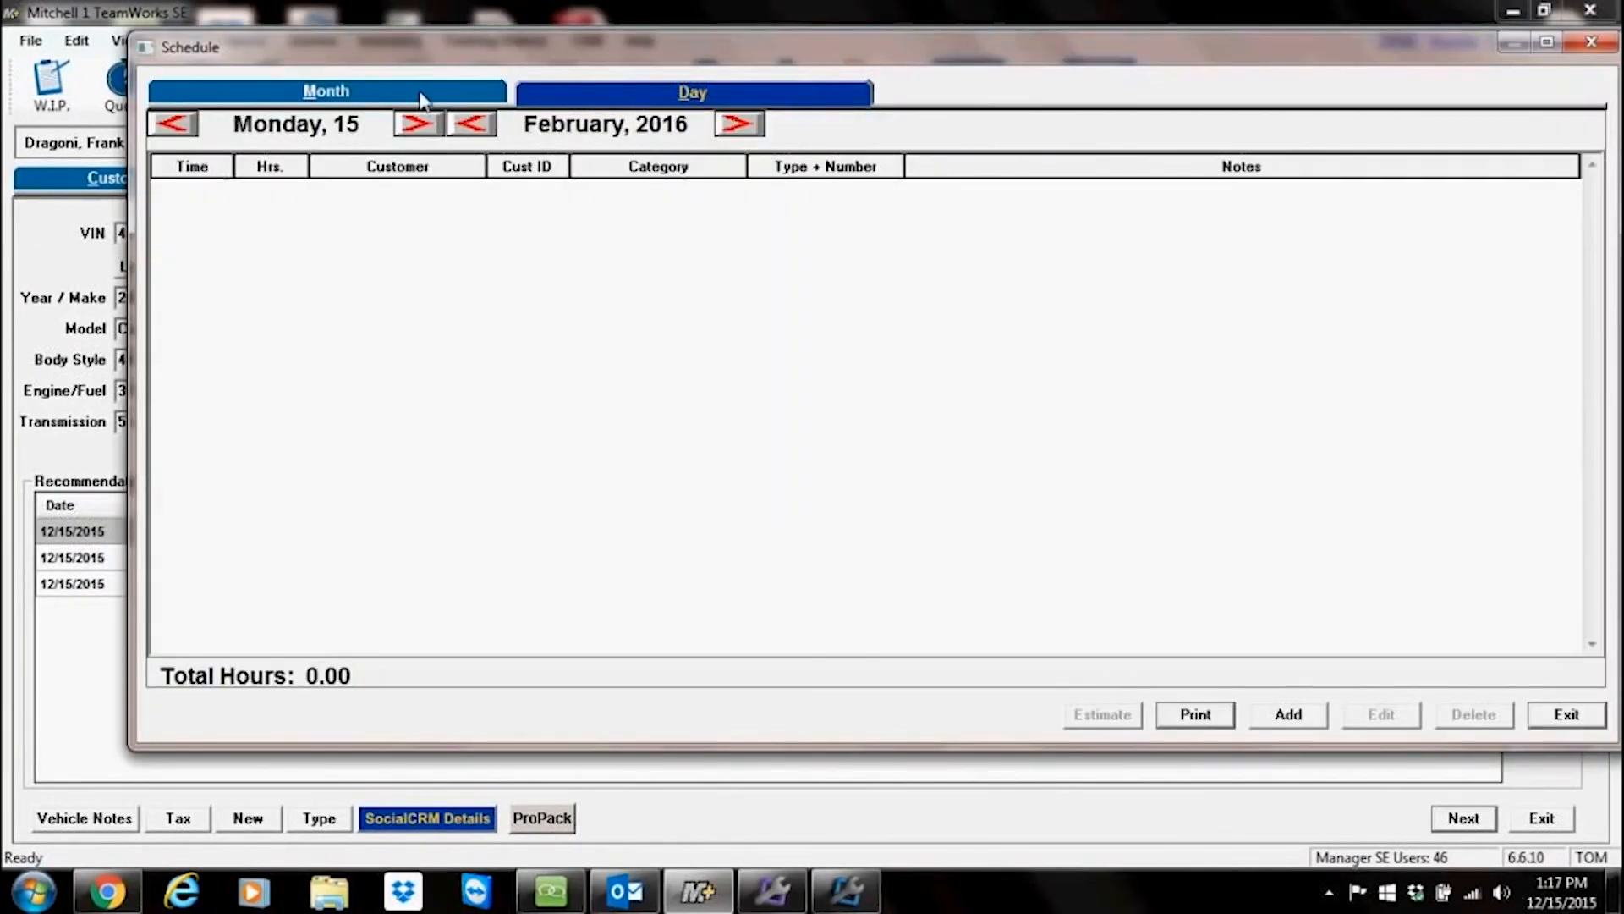
left_click(326, 90)
double_click(660, 247)
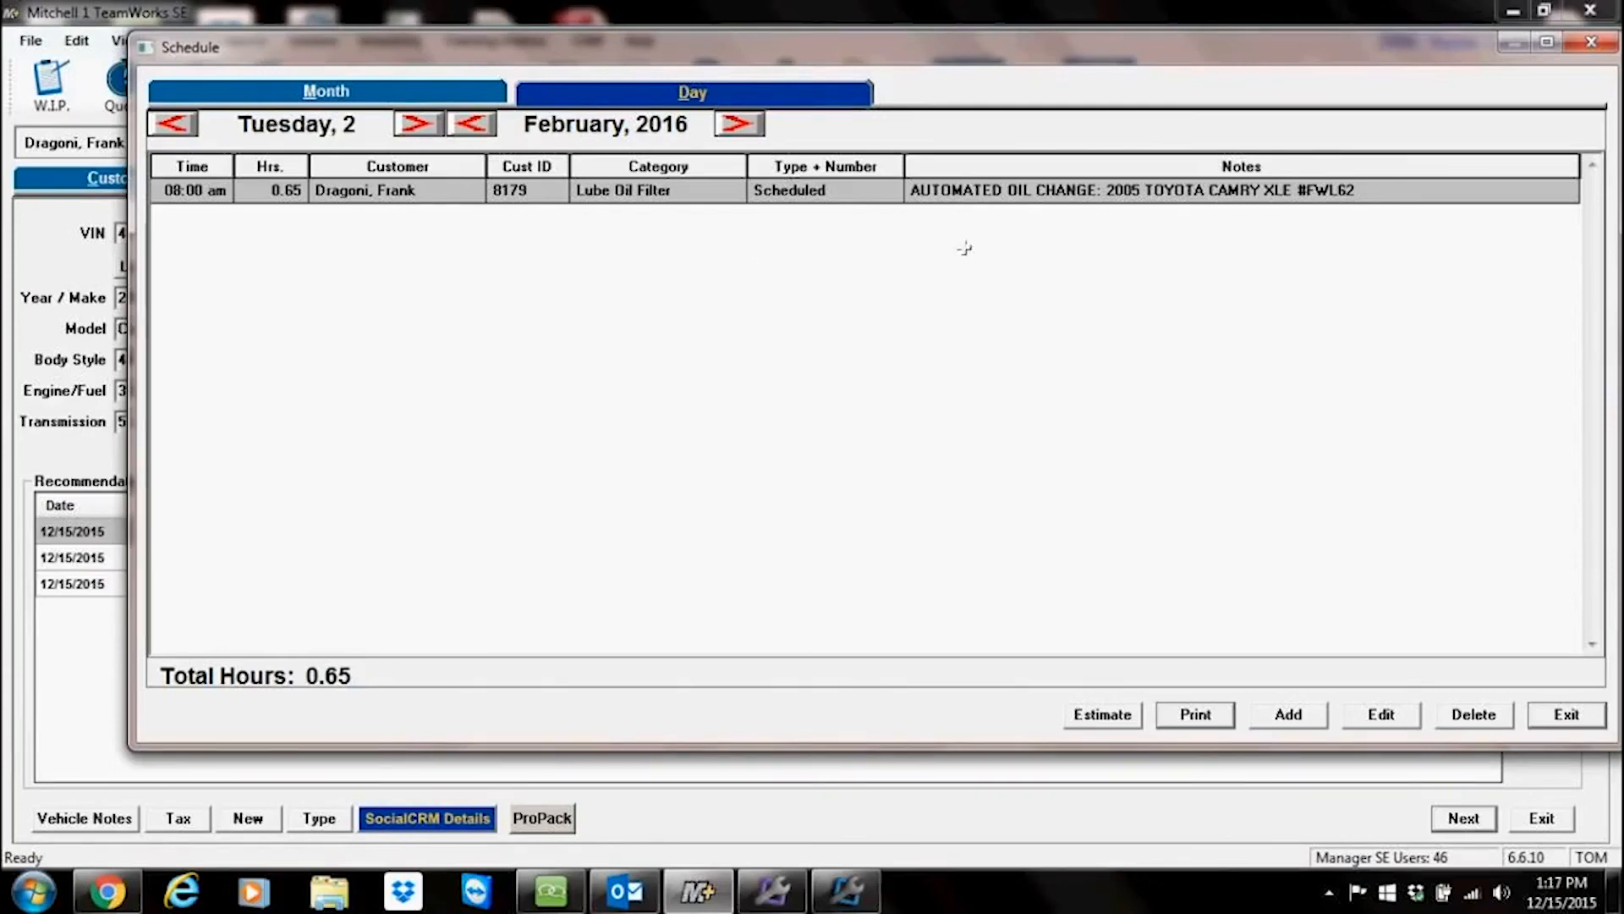
left_click(1566, 715)
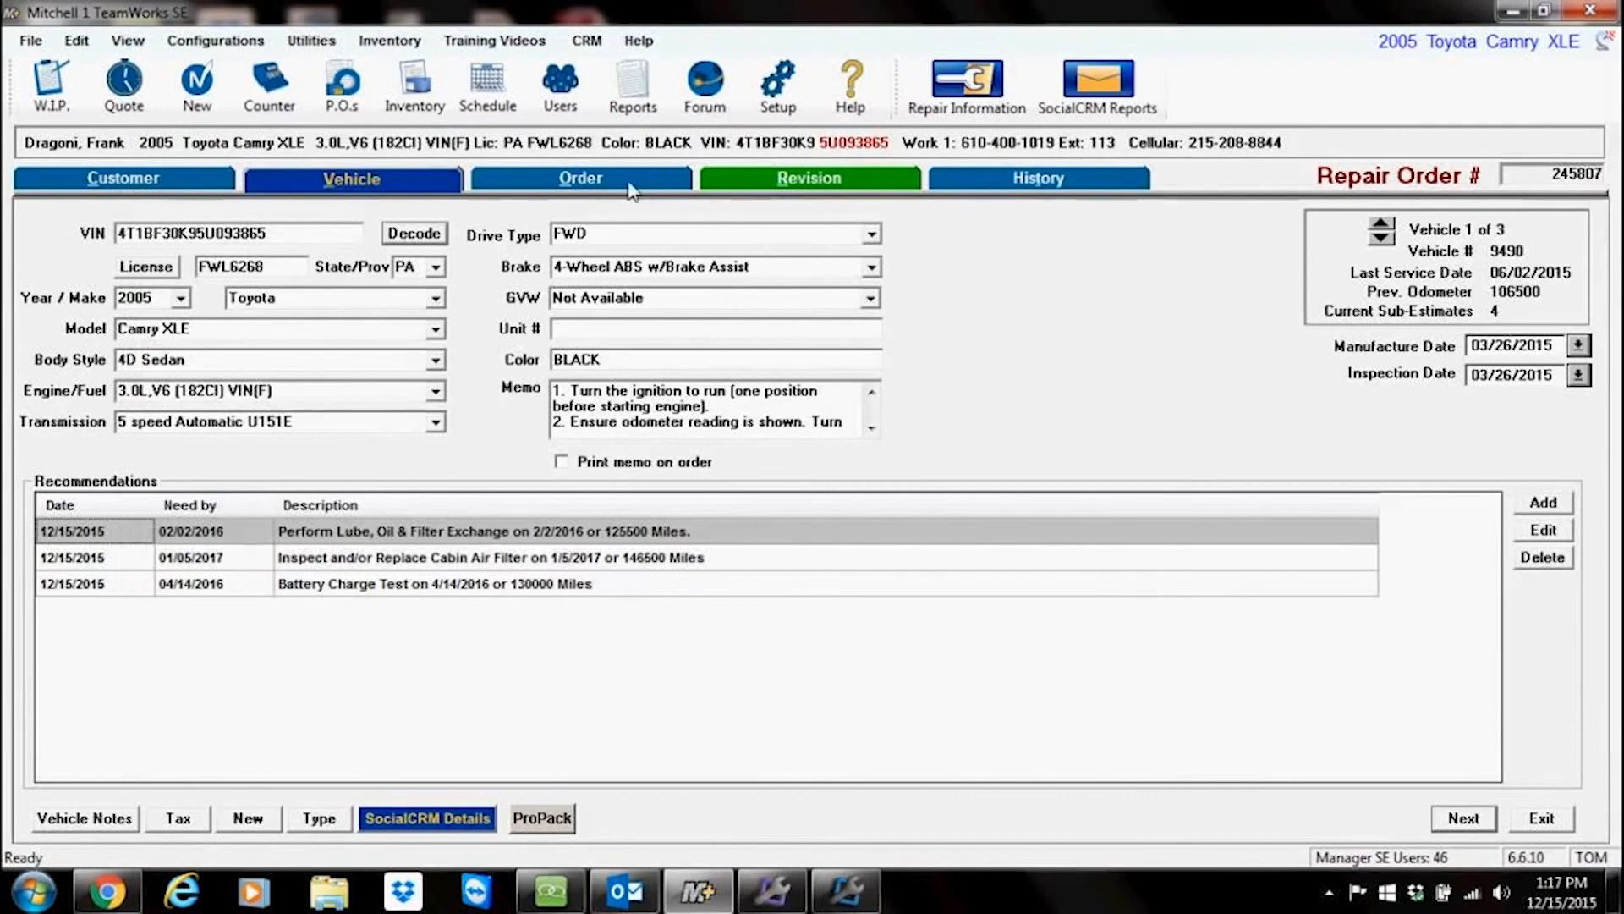
Step: Reopen the vehicle's lube, oil and filter recommendation to check it once more, then return to the repair order
left_click(630, 188)
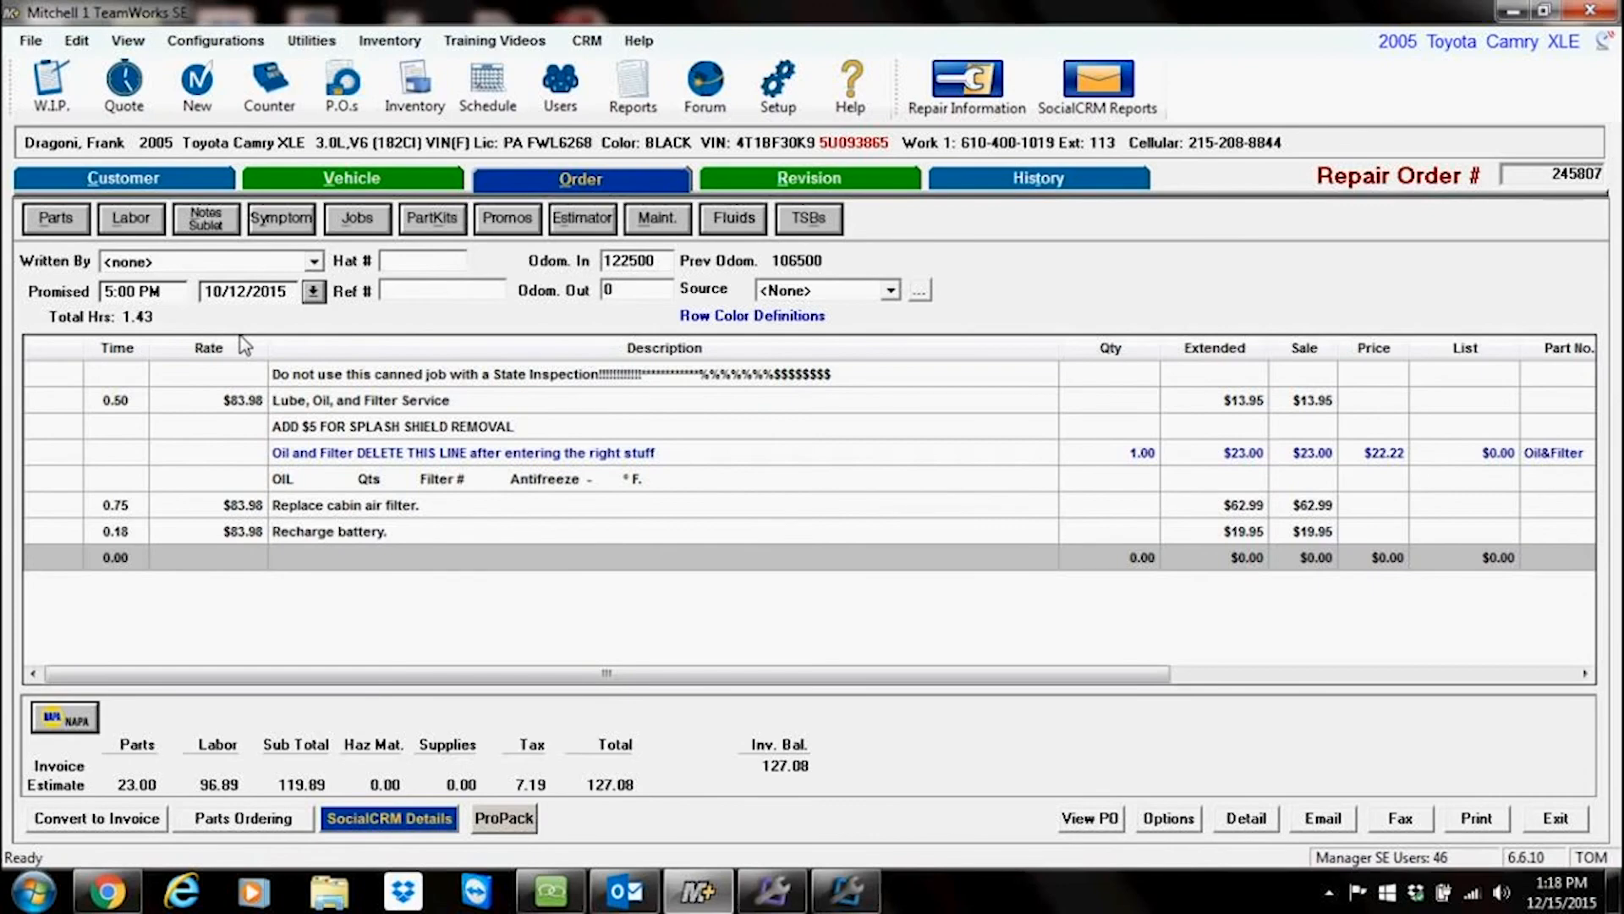
left_click(404, 176)
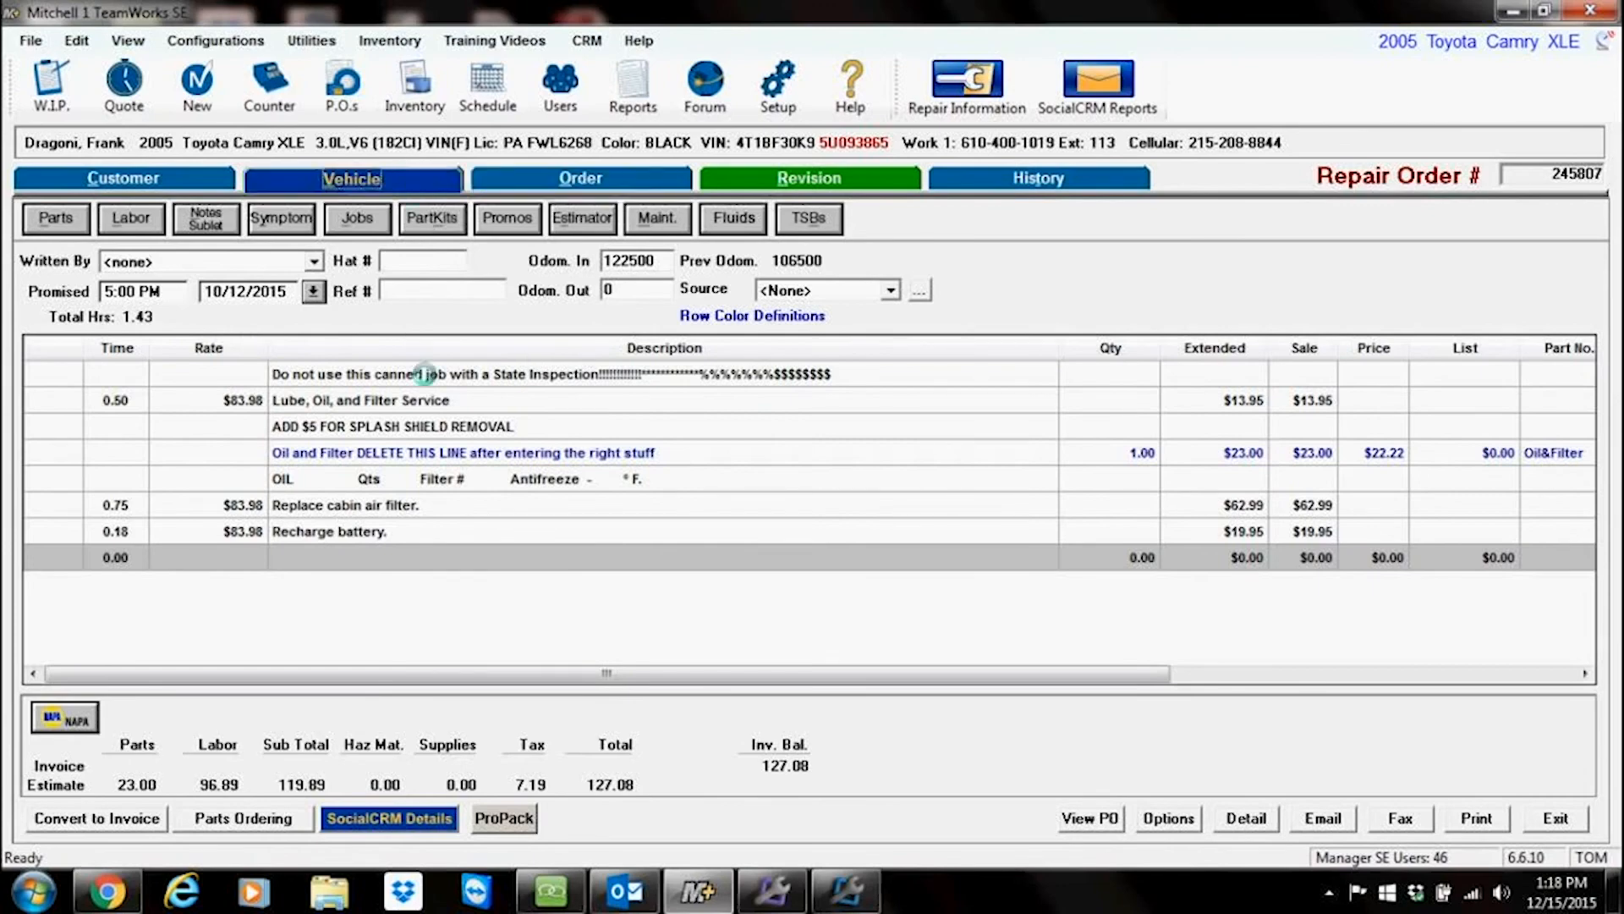
double_click(355, 531)
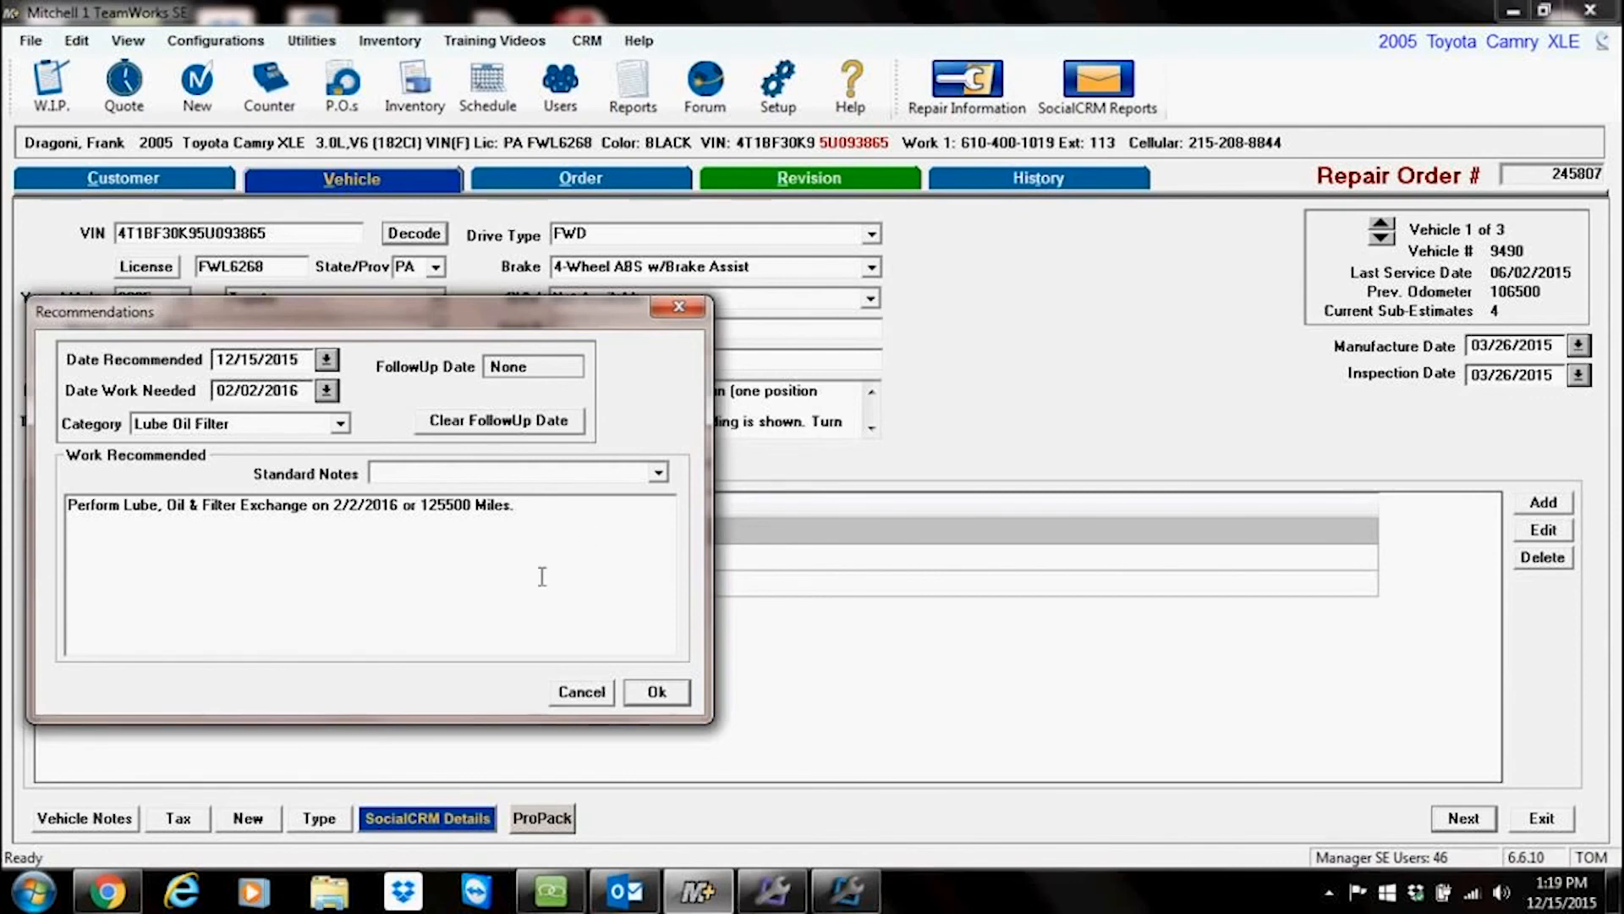
left_click(660, 699)
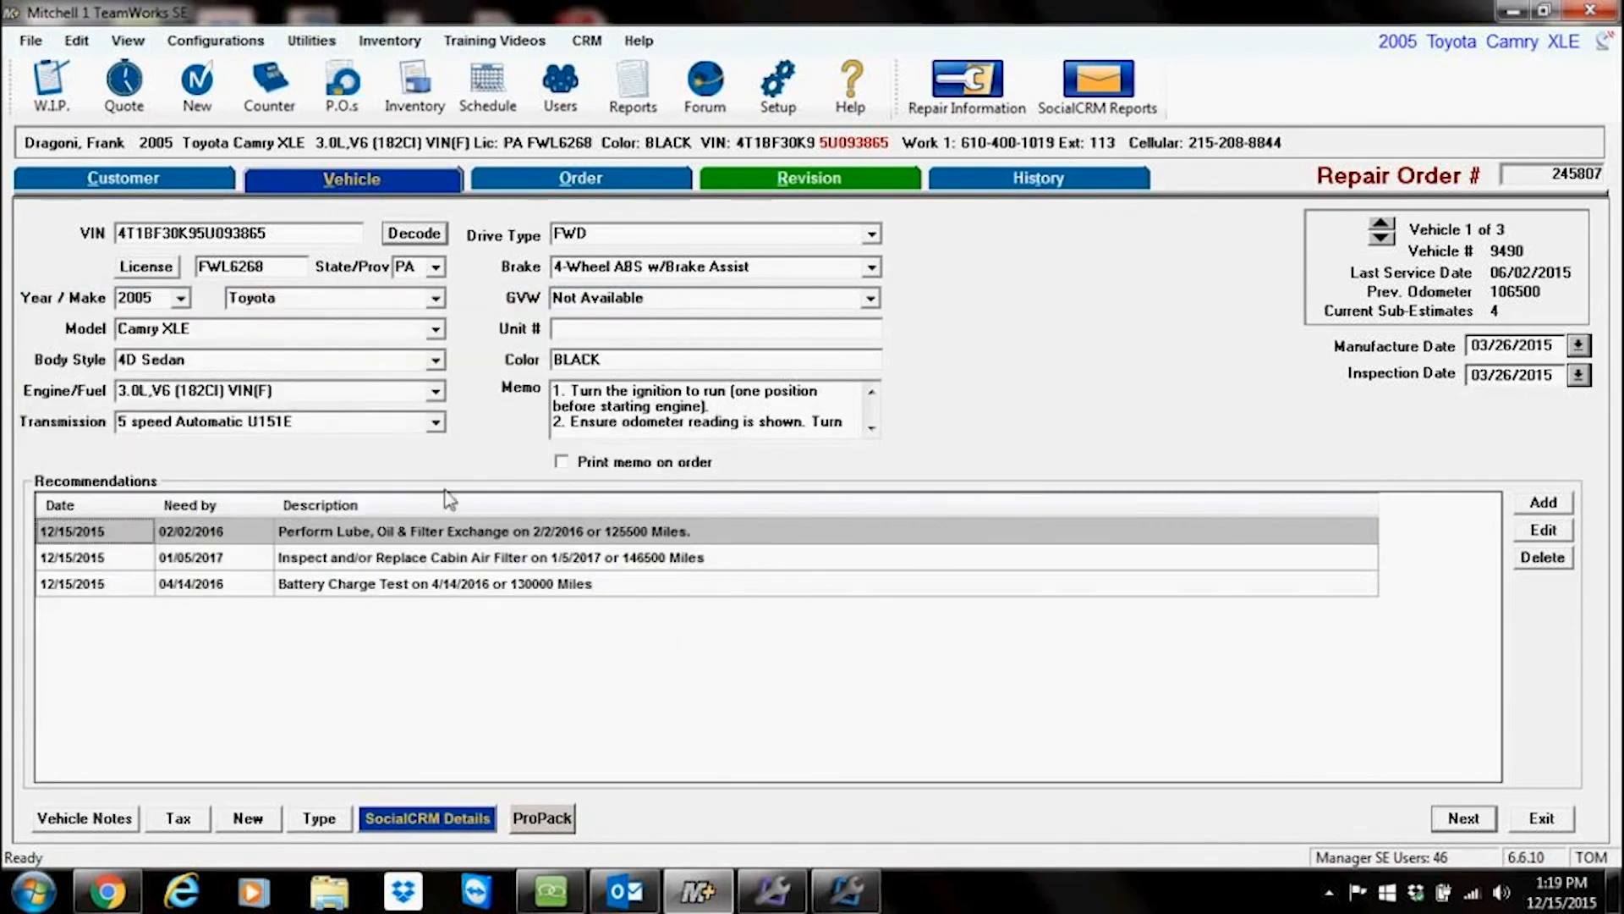
left_click(592, 180)
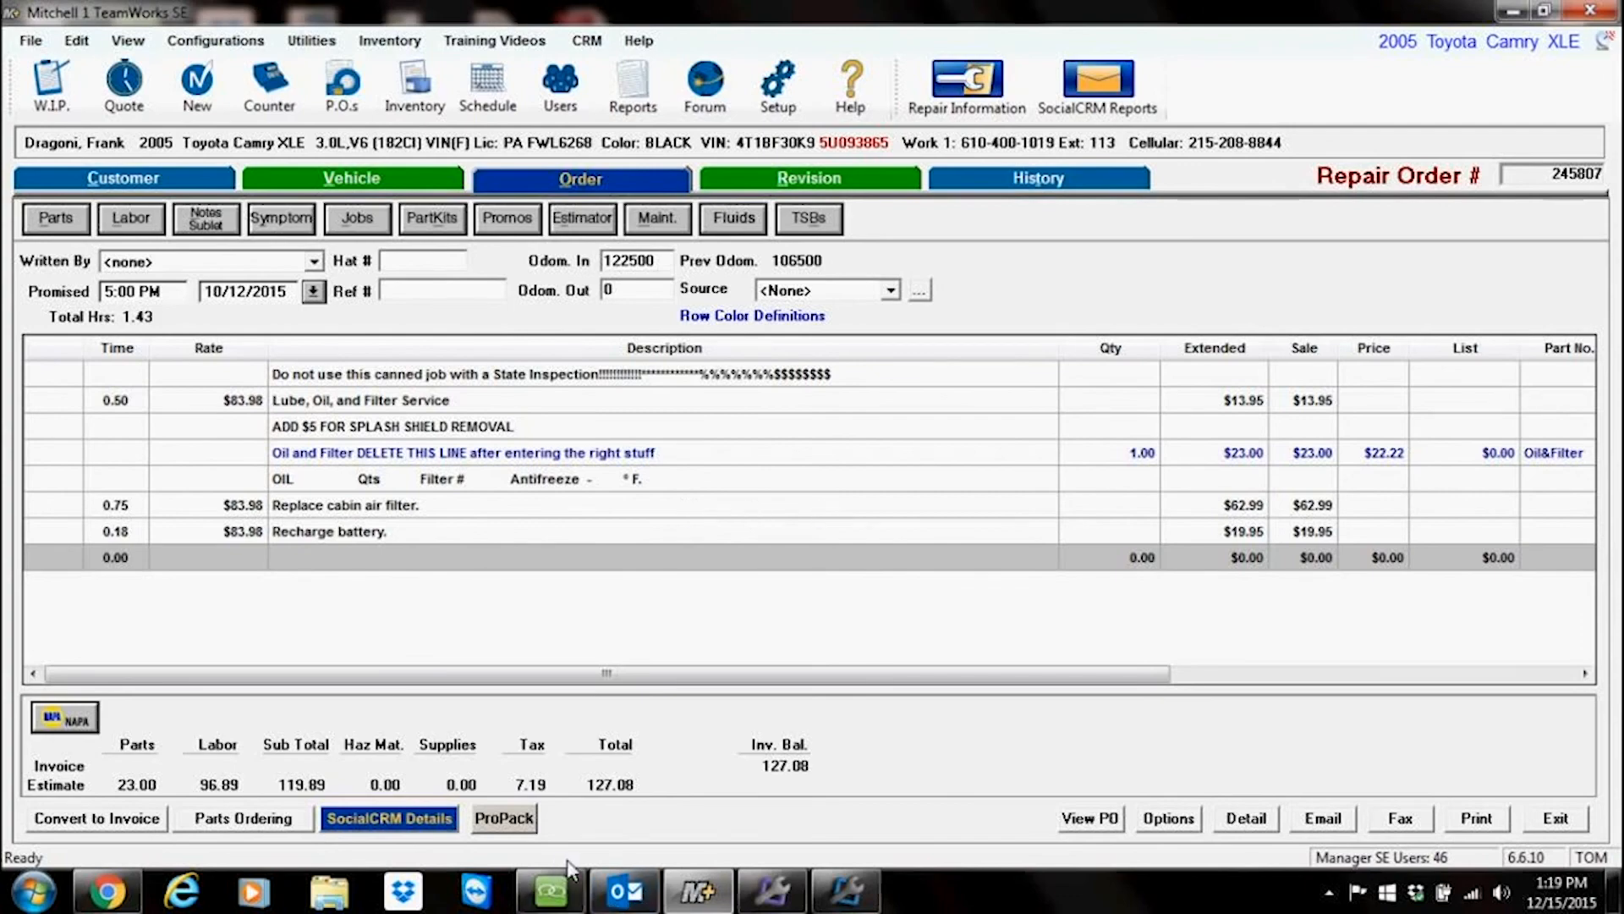
Step: Launch Lube Sticker Pro from the ProPack Bolt On Technology menu and switch to its KeyTag view
left_click(504, 822)
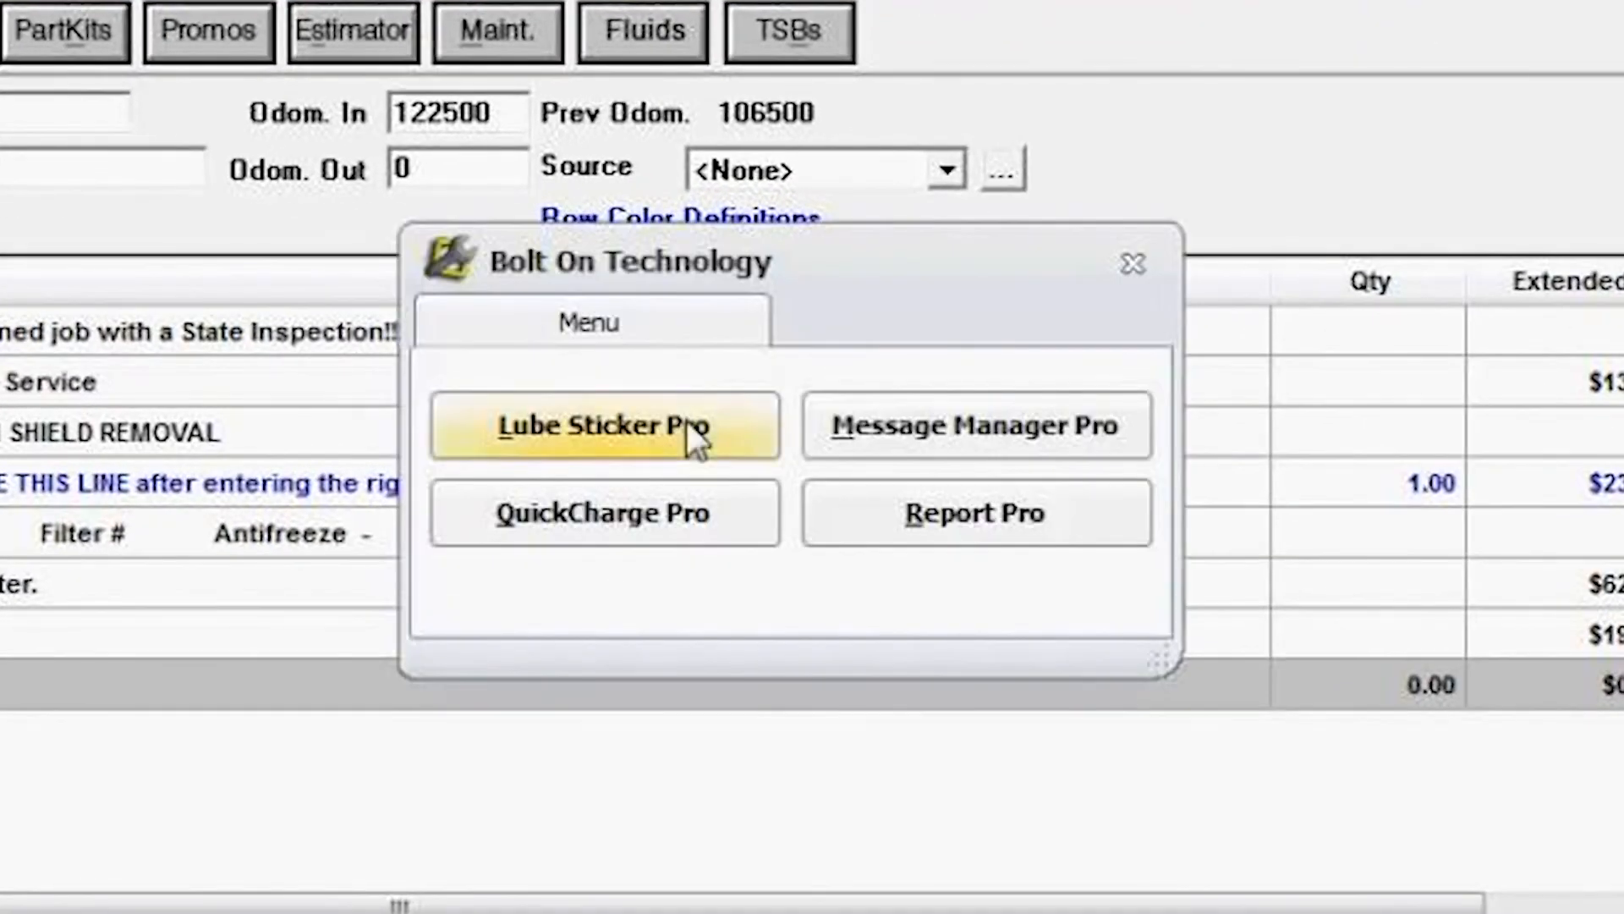
left_click(687, 419)
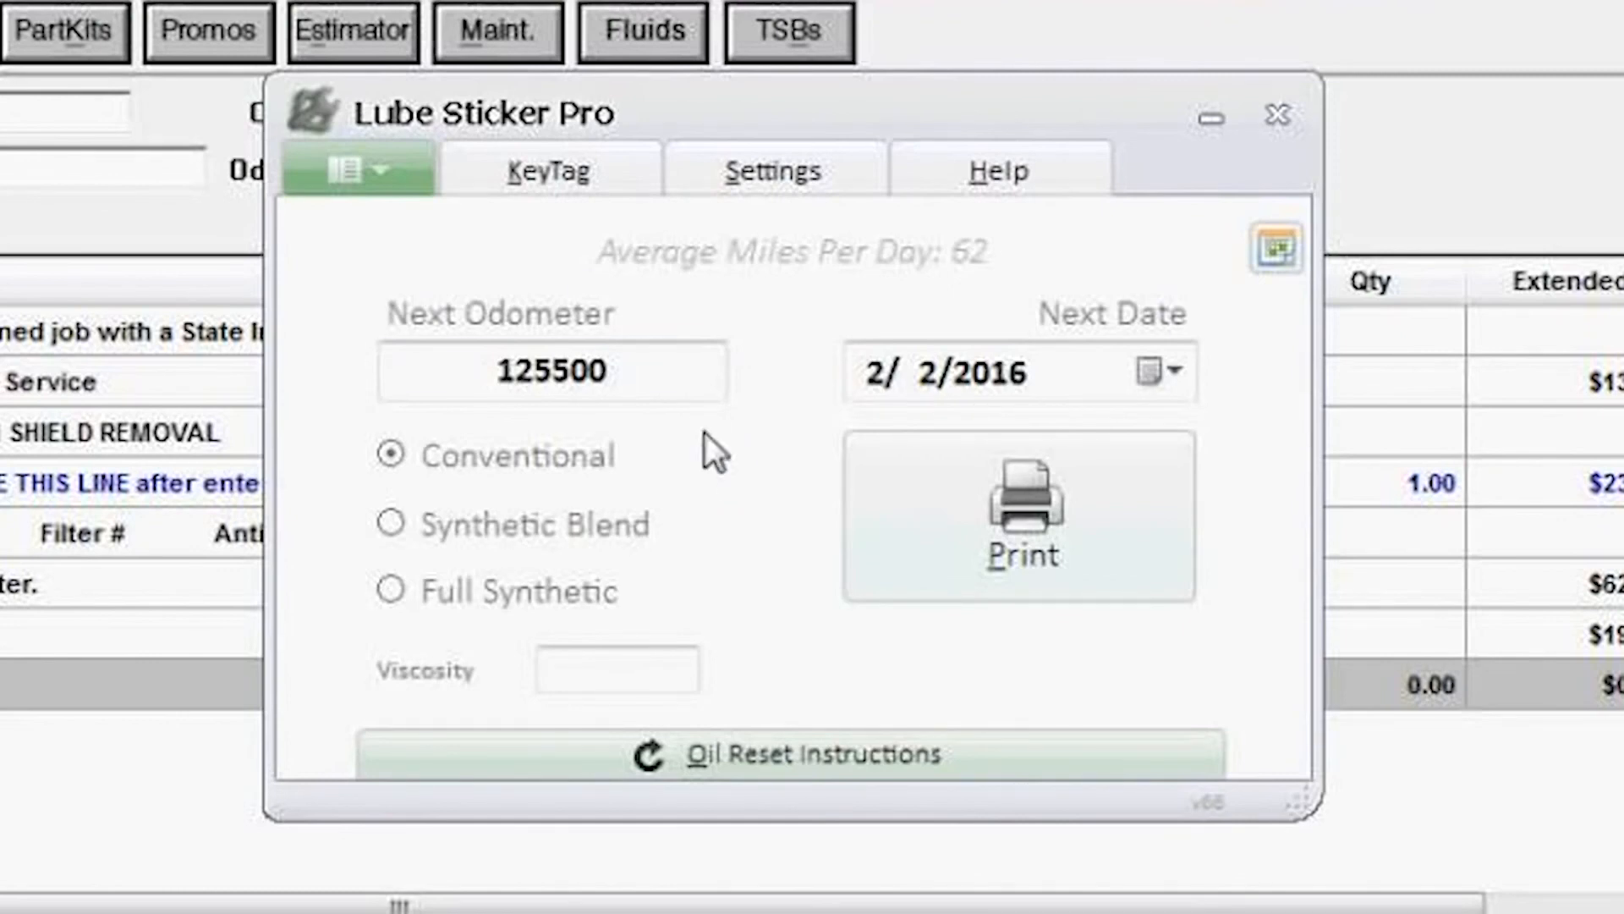
left_click(570, 178)
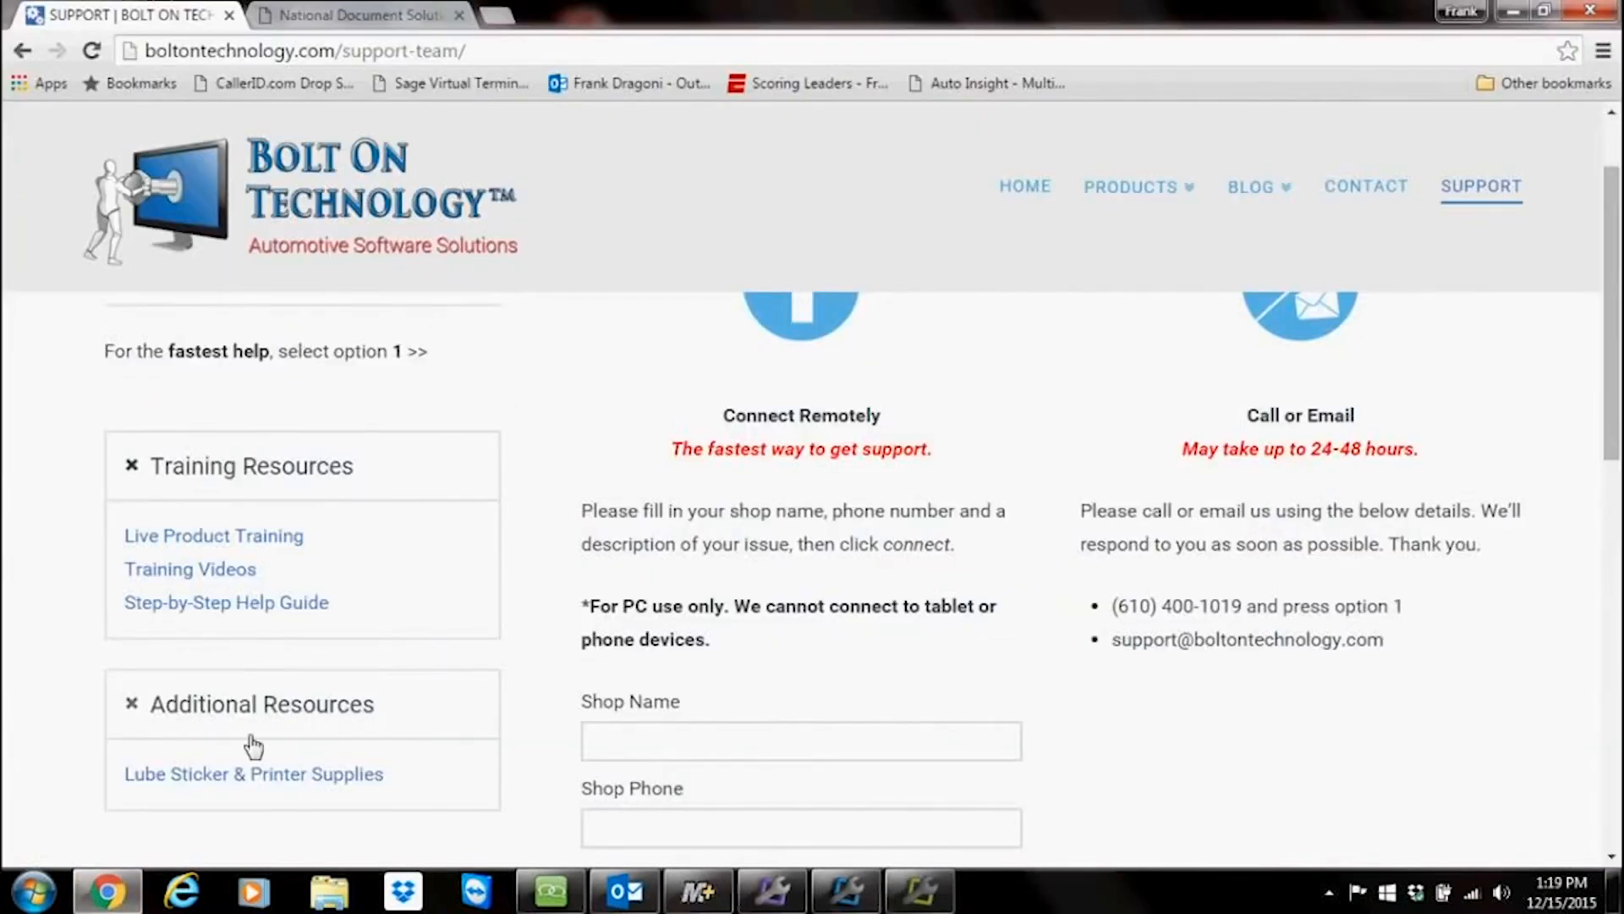
Step: Open the Lube Sticker & Printer Supplies page on the support website and browse the oil change stickers and printers
left_click(254, 773)
scroll(931, 468, "down", 2)
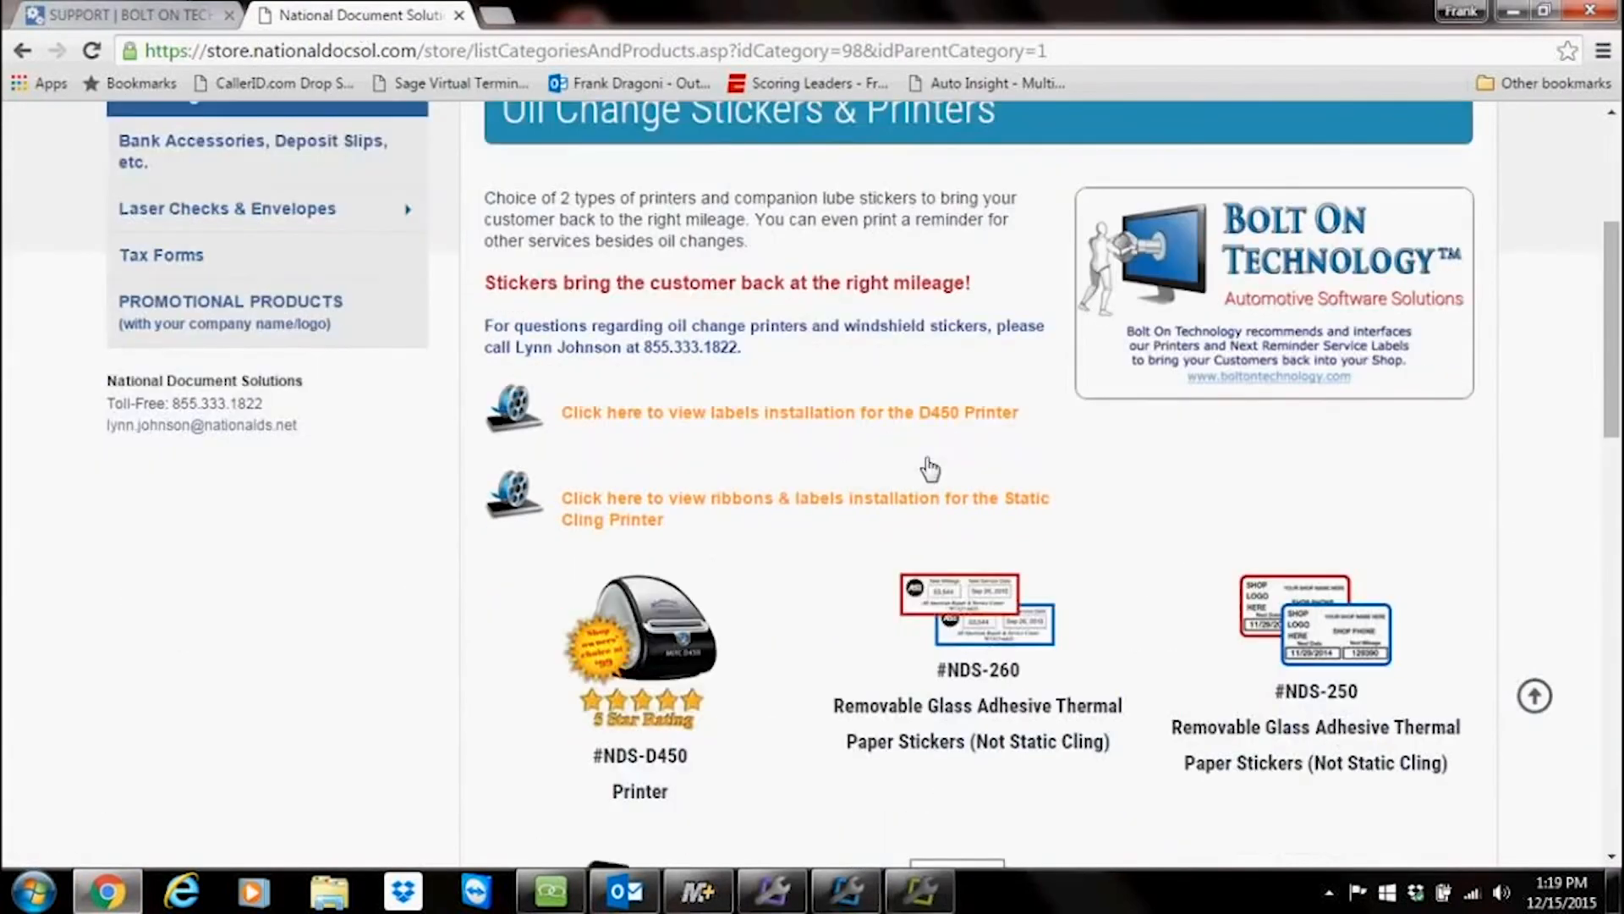
scroll(930, 468, "down", 2)
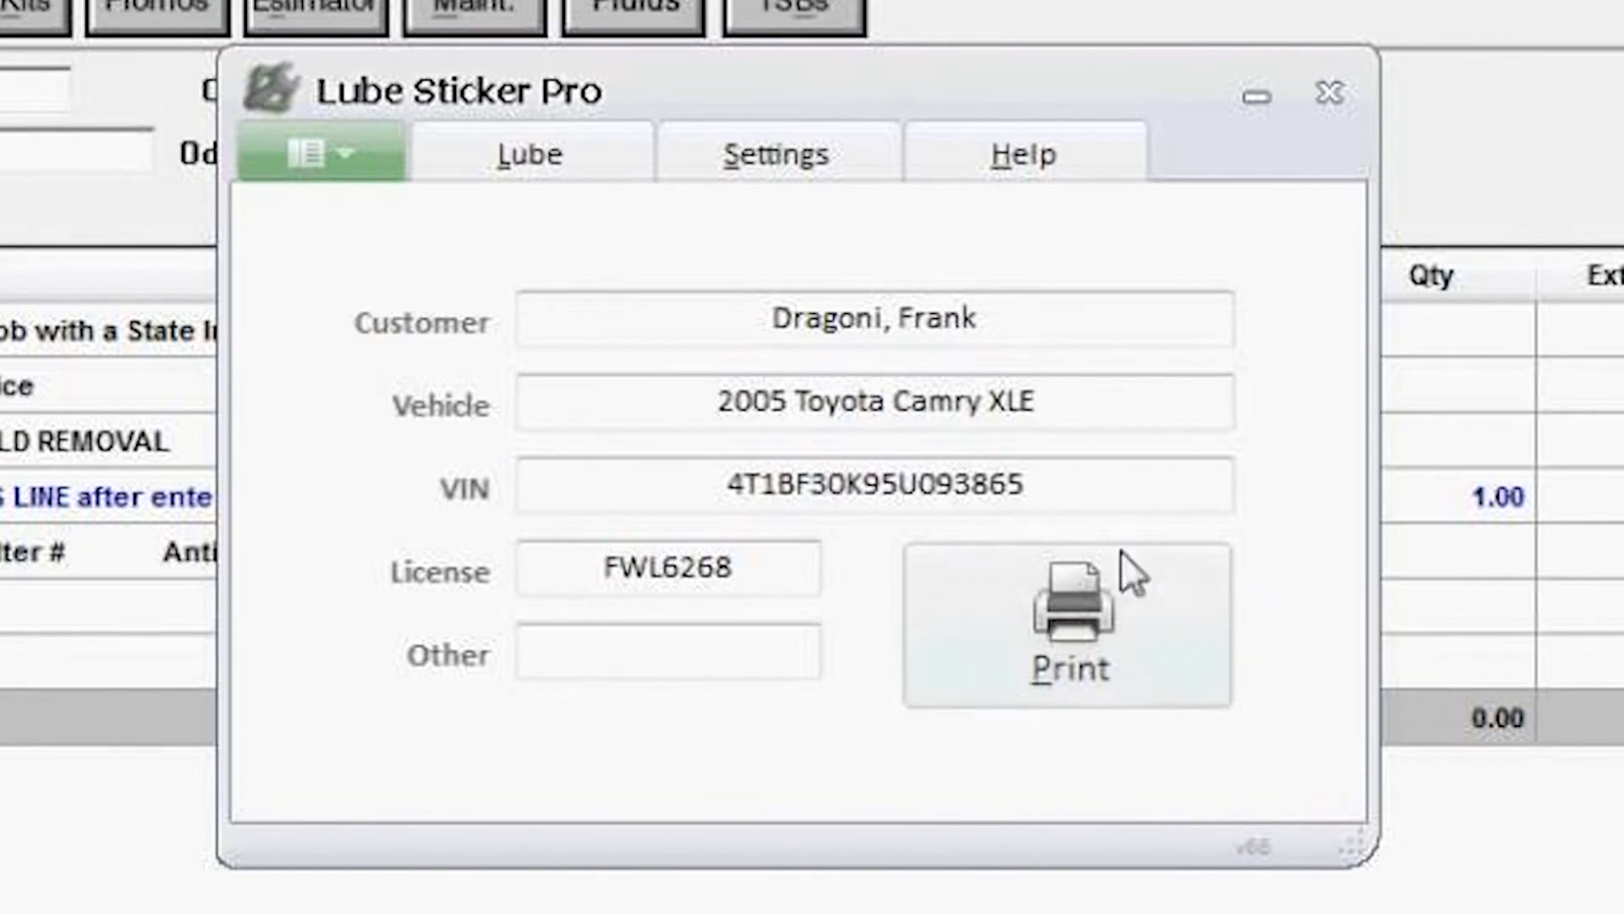
Step: Examine the key tag's vehicle, VIN and license fields and switch between the KeyTag and Lube views
left_click(888, 410)
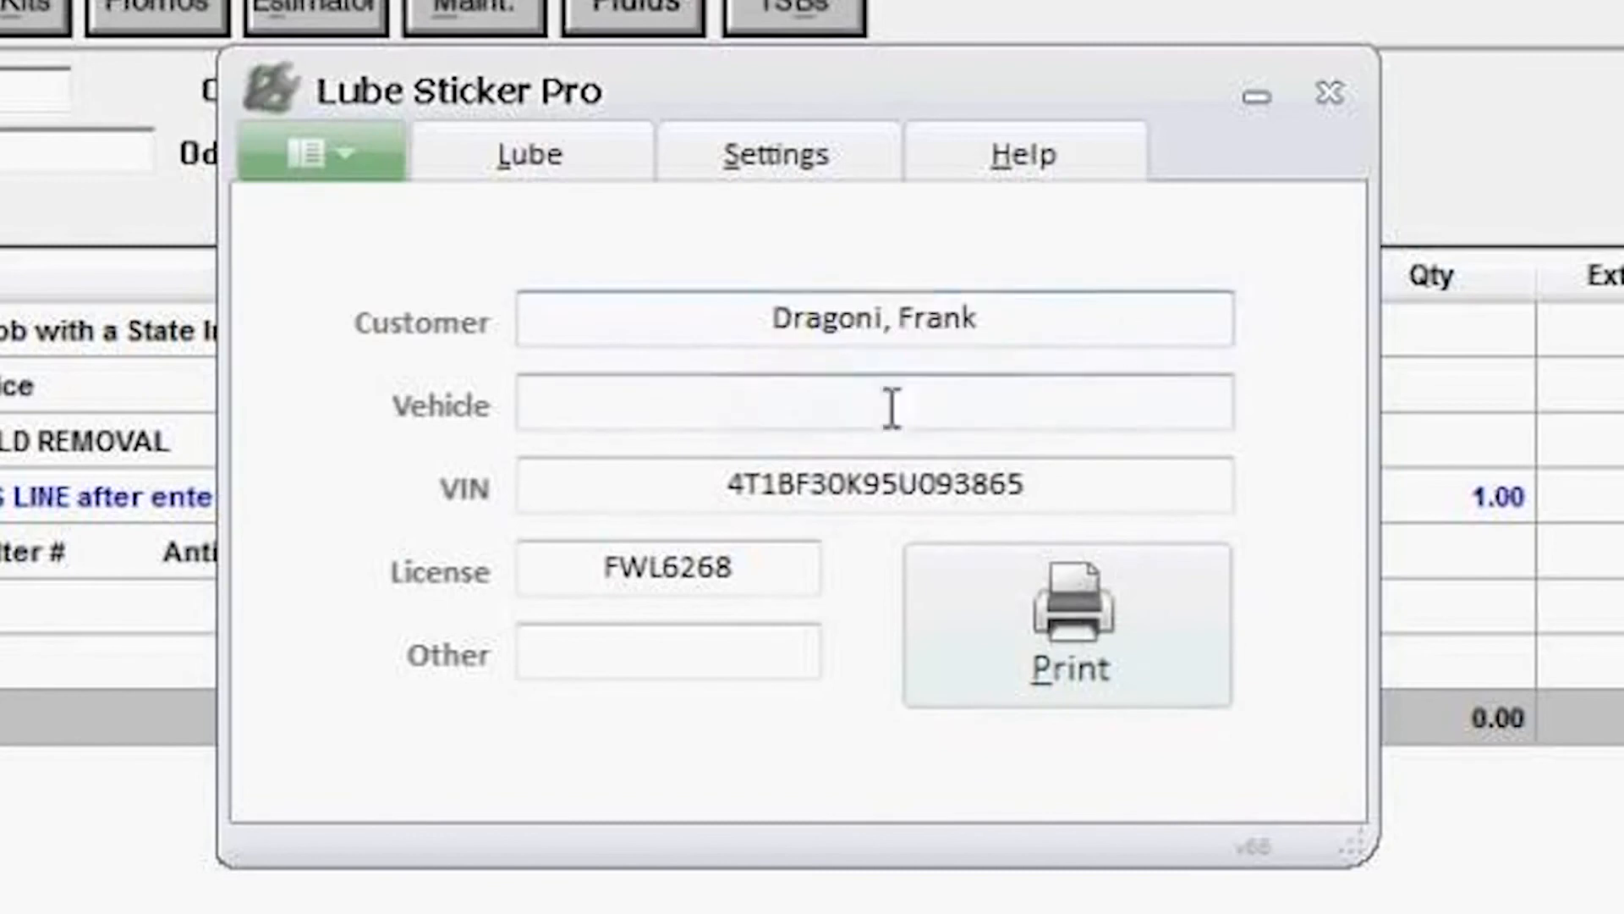
left_click(735, 508)
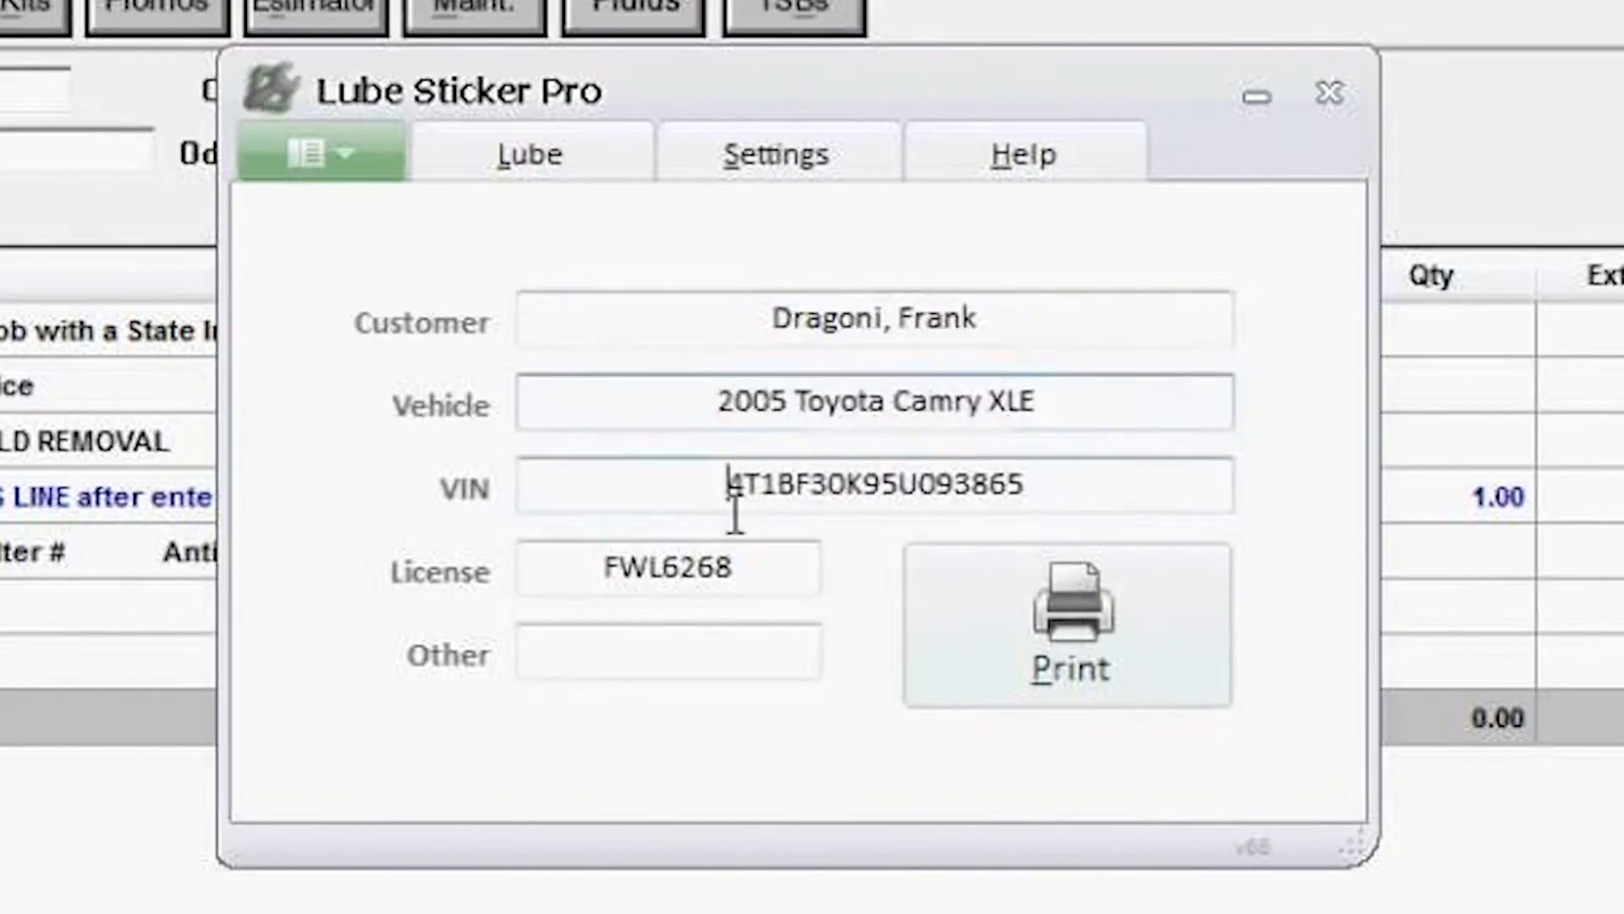
left_click(622, 582)
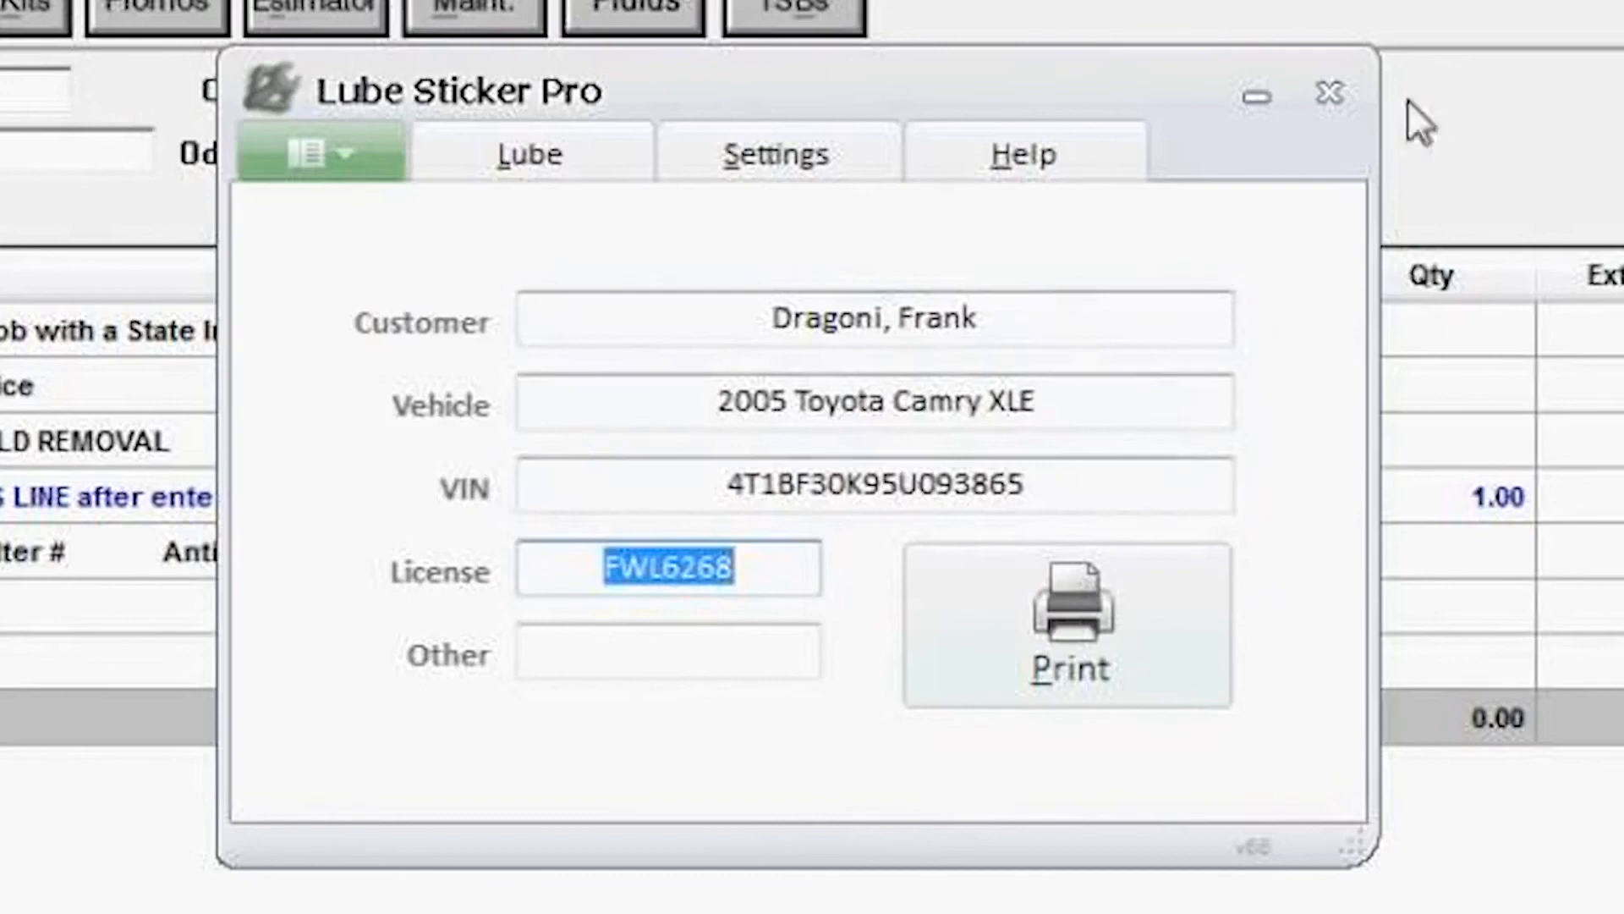
left_click(508, 151)
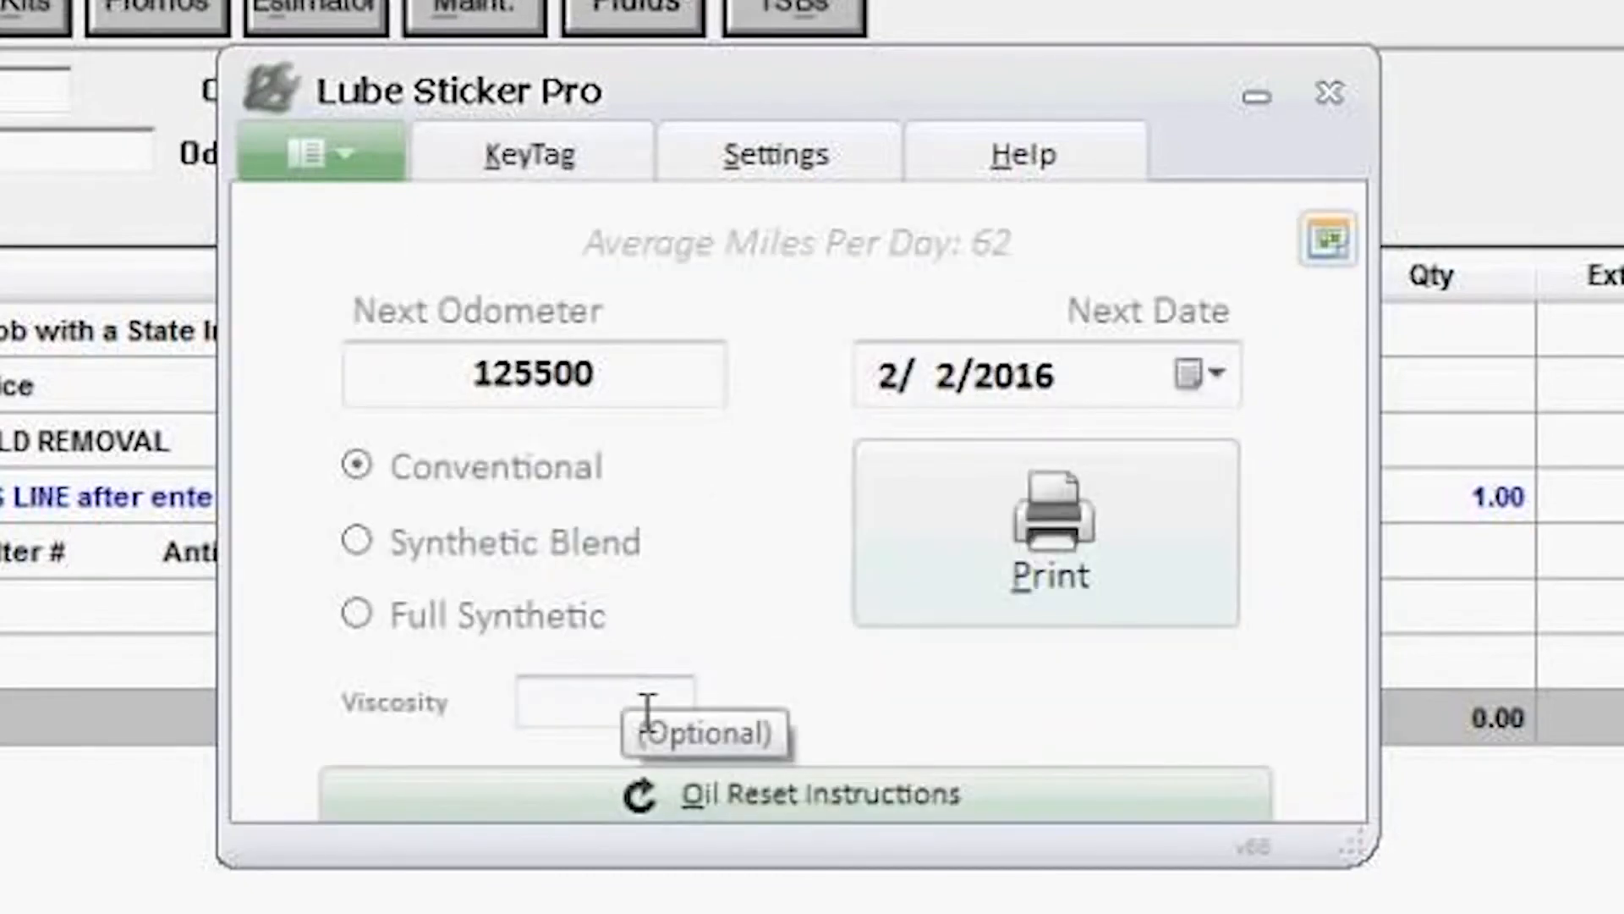
key("alt+k")
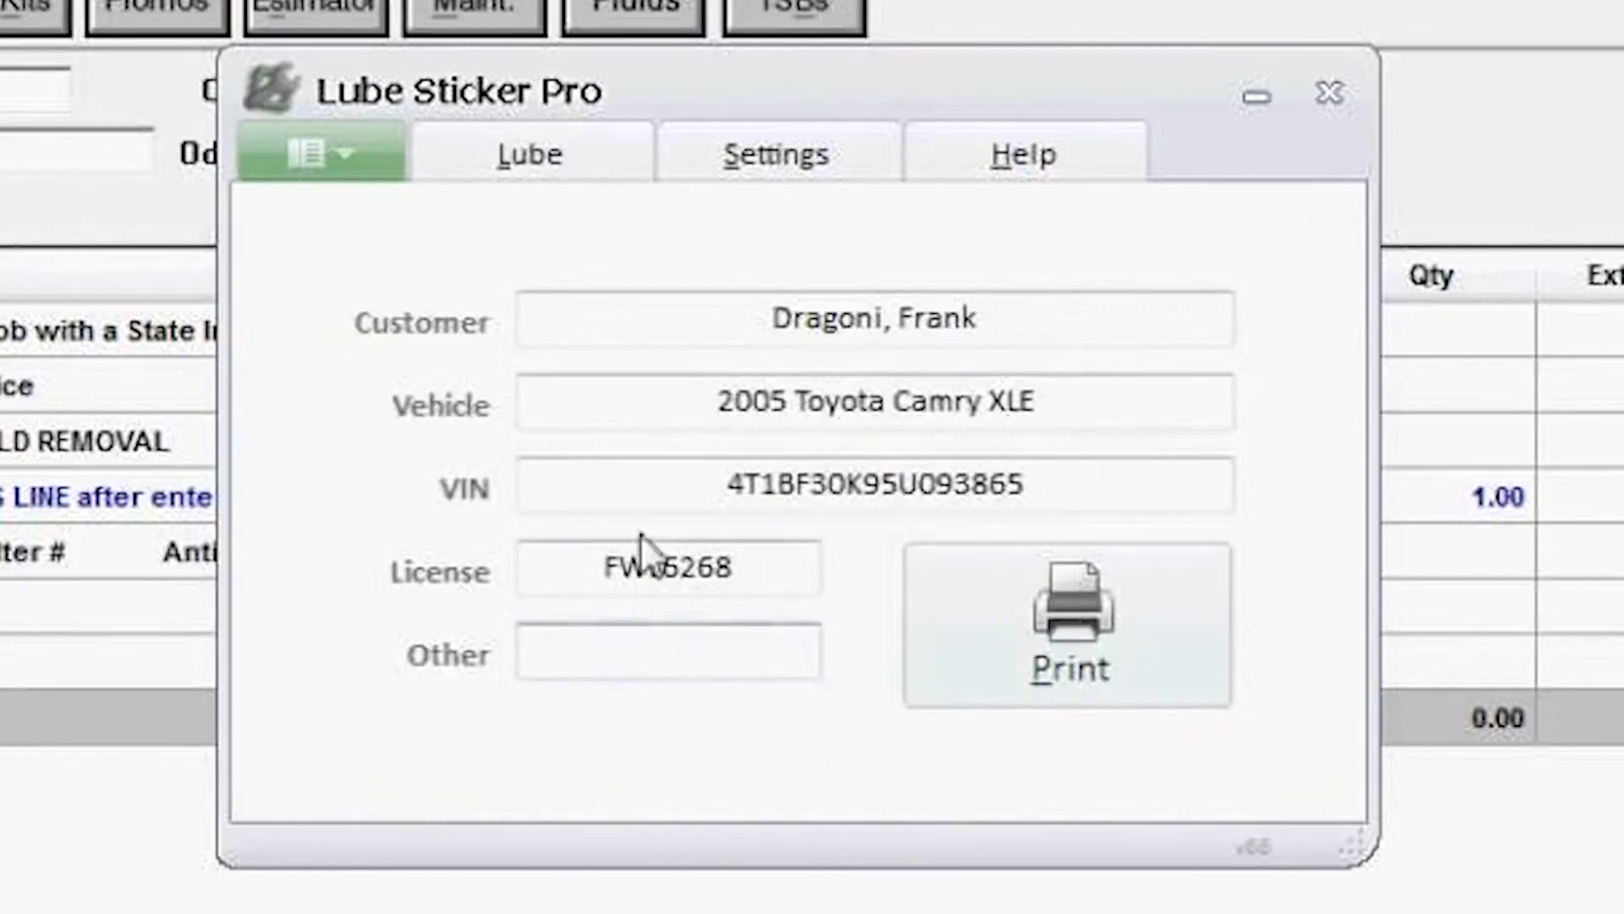
left_click(572, 168)
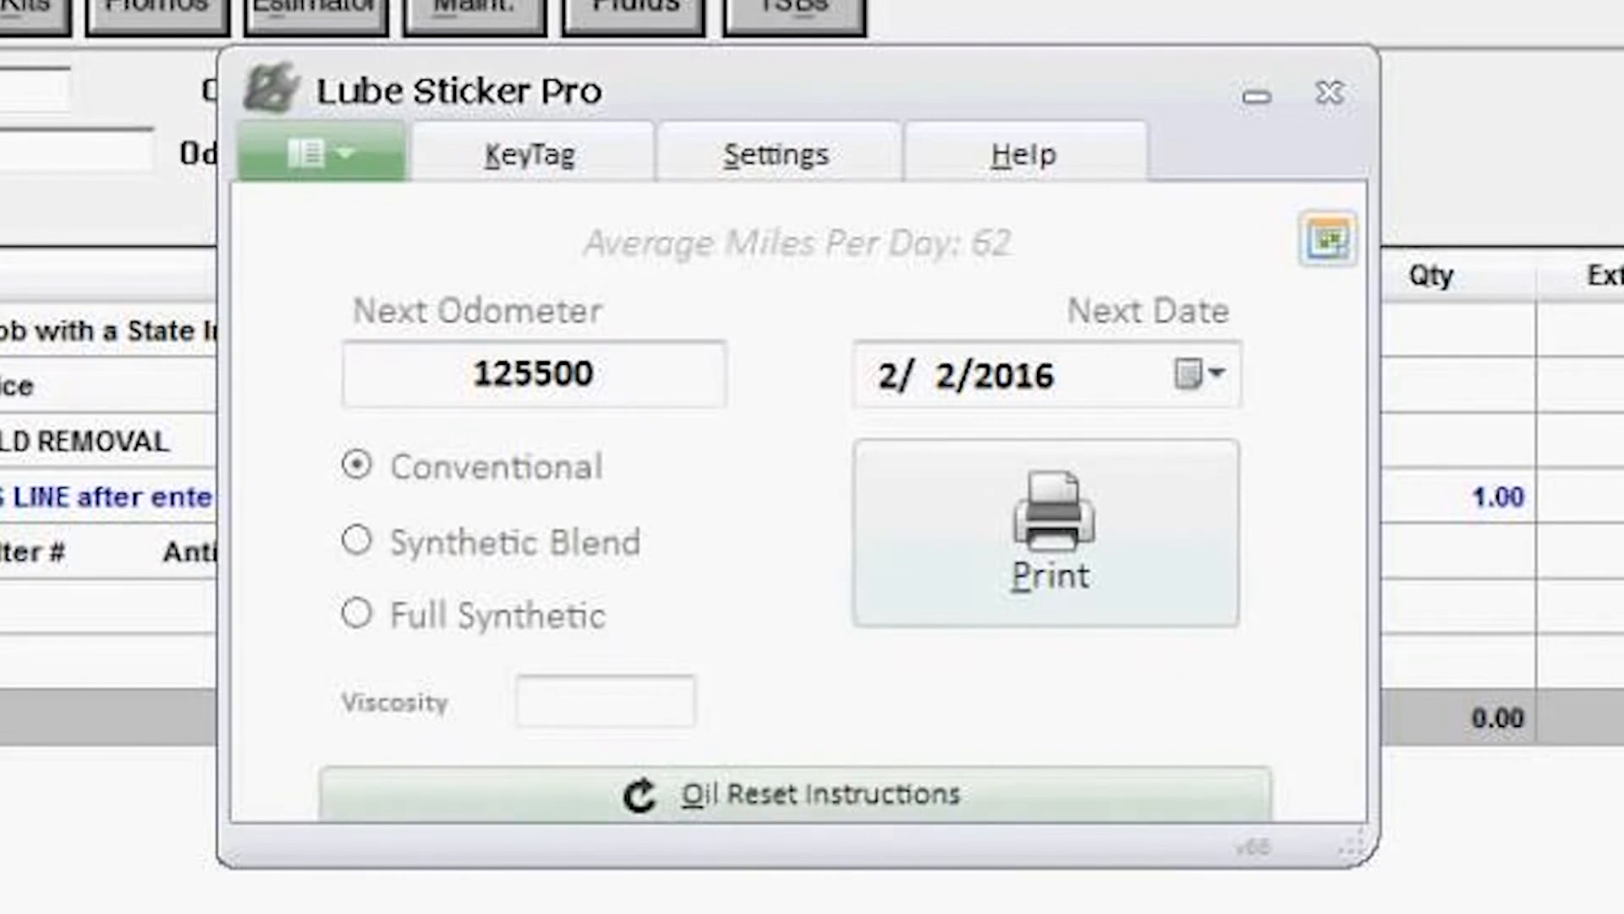
Step: Open the oil reset instructions for the 2005 Toyota Camry, select the instruction text, then close the window
left_click(819, 797)
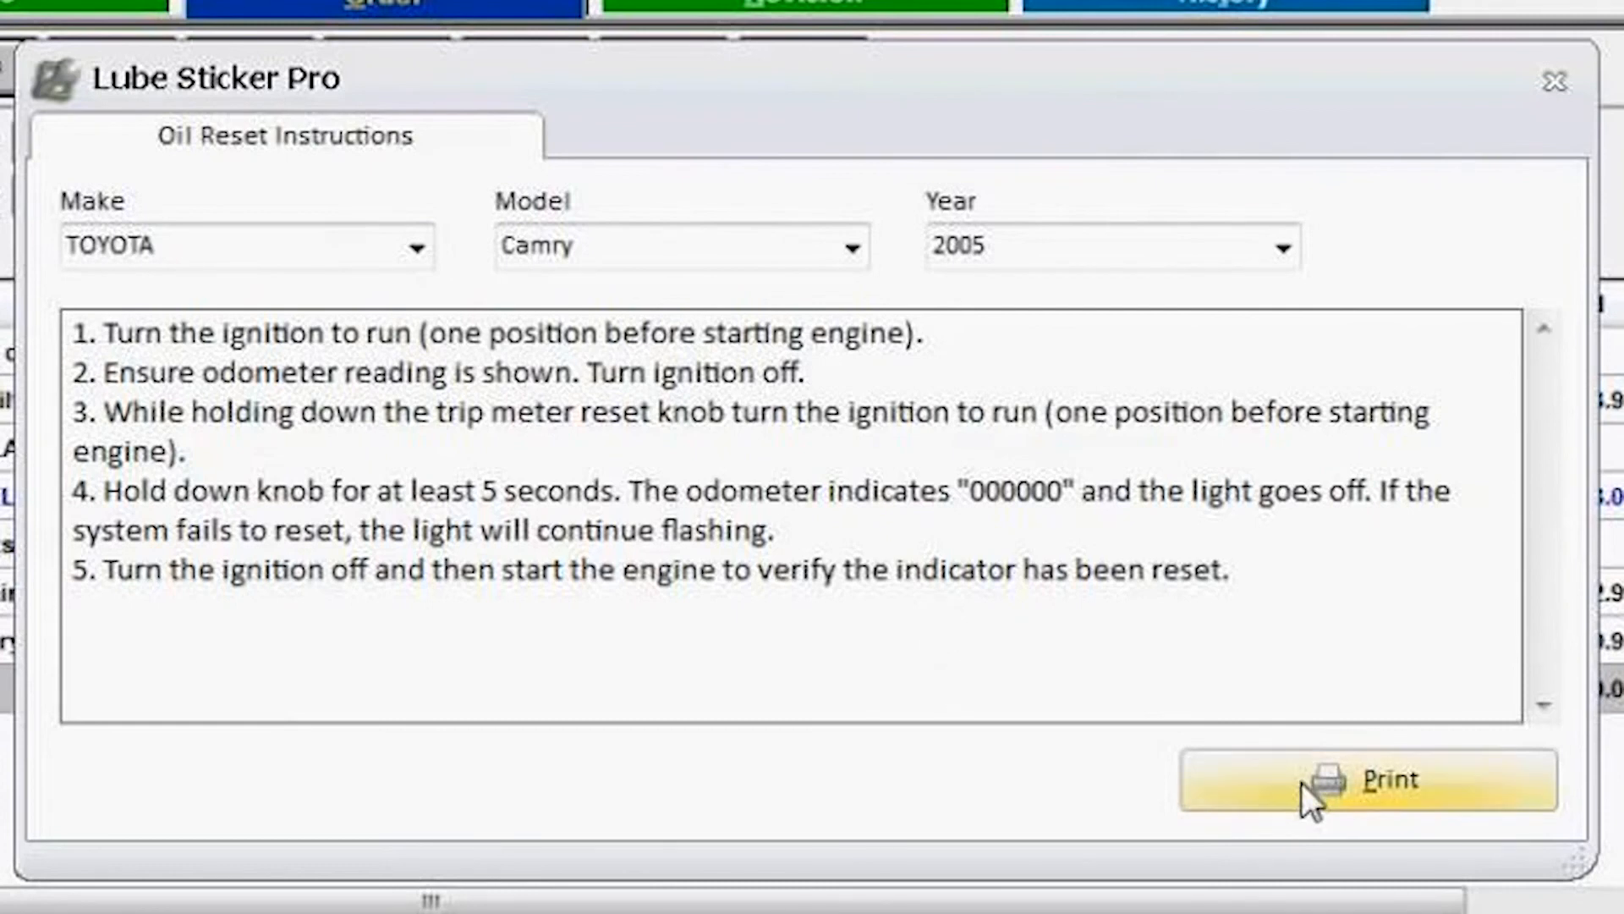
left_click_drag(1378, 562, 75, 331)
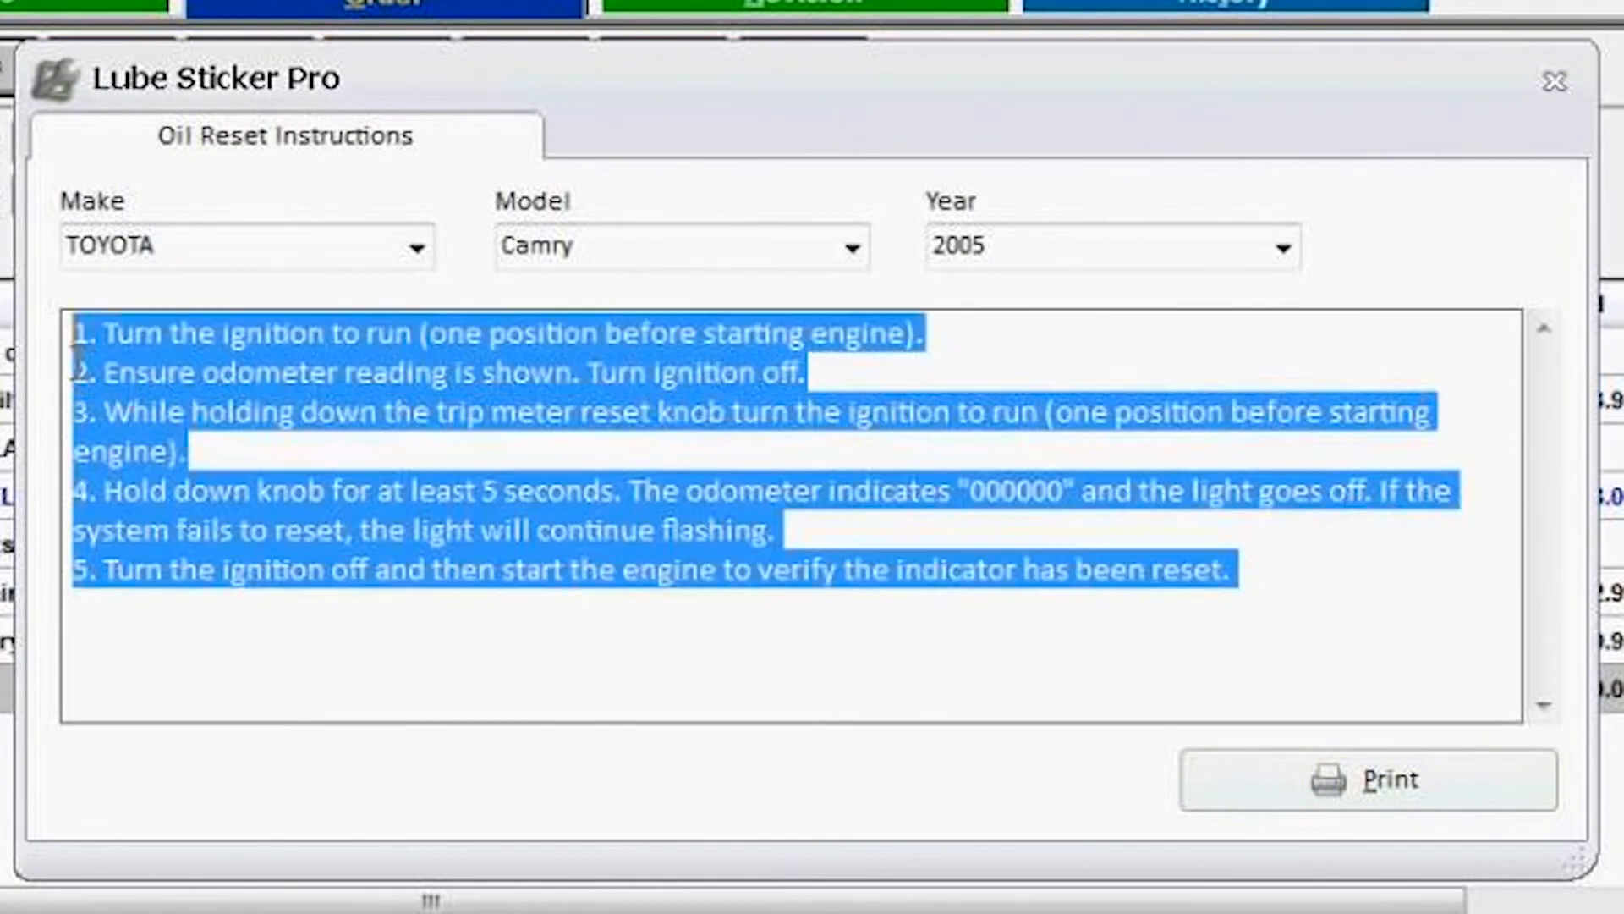
right_click(222, 412)
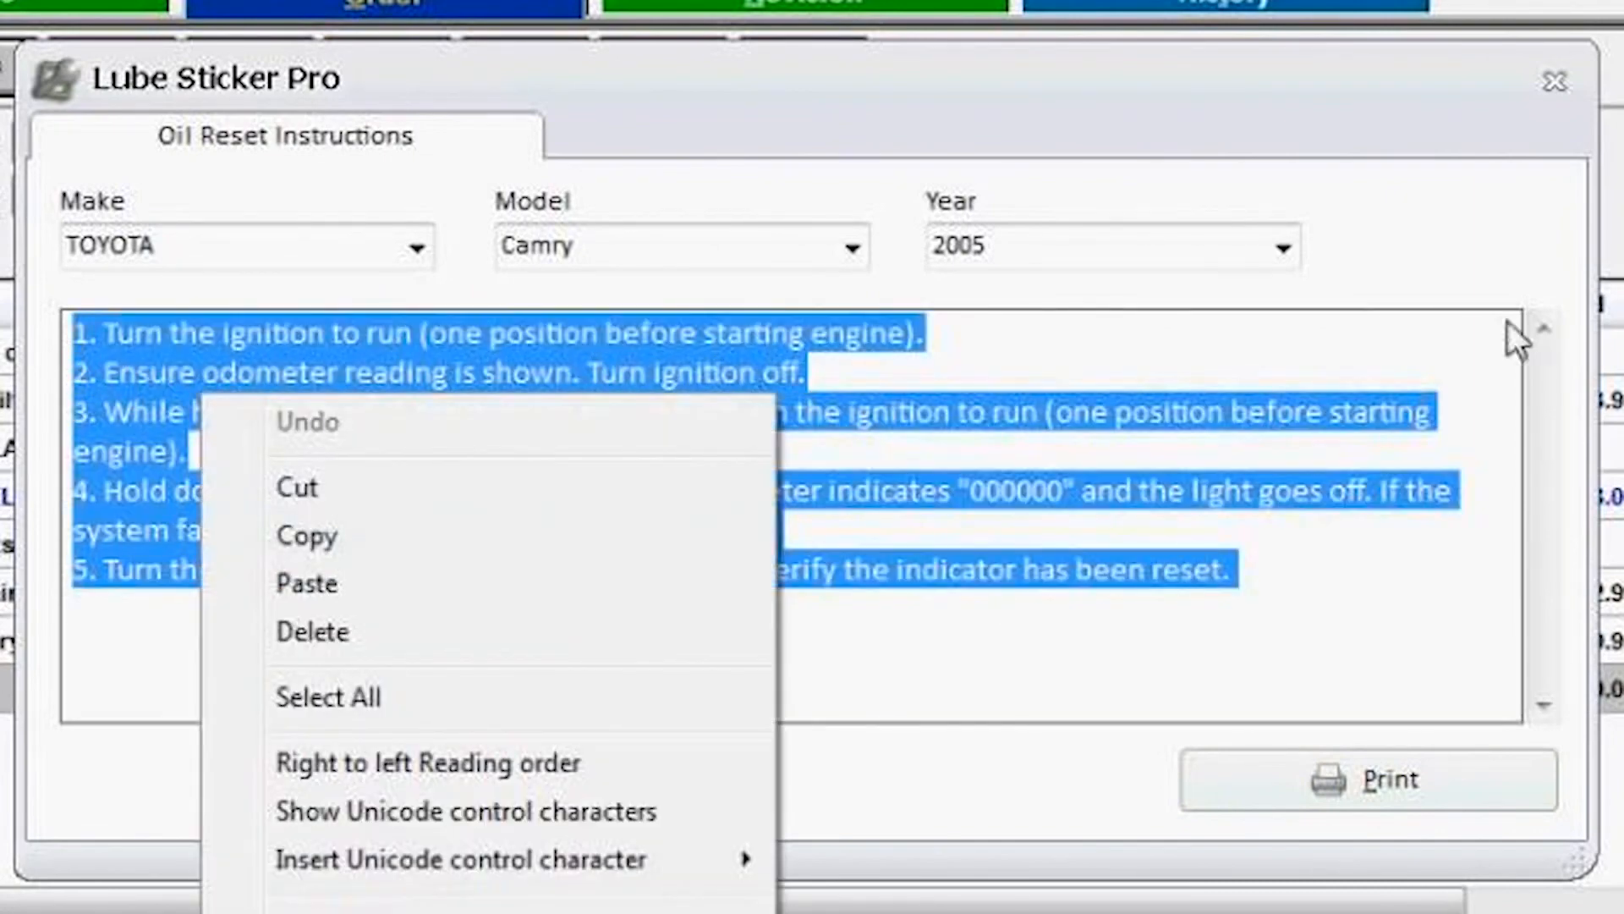
left_click(1550, 75)
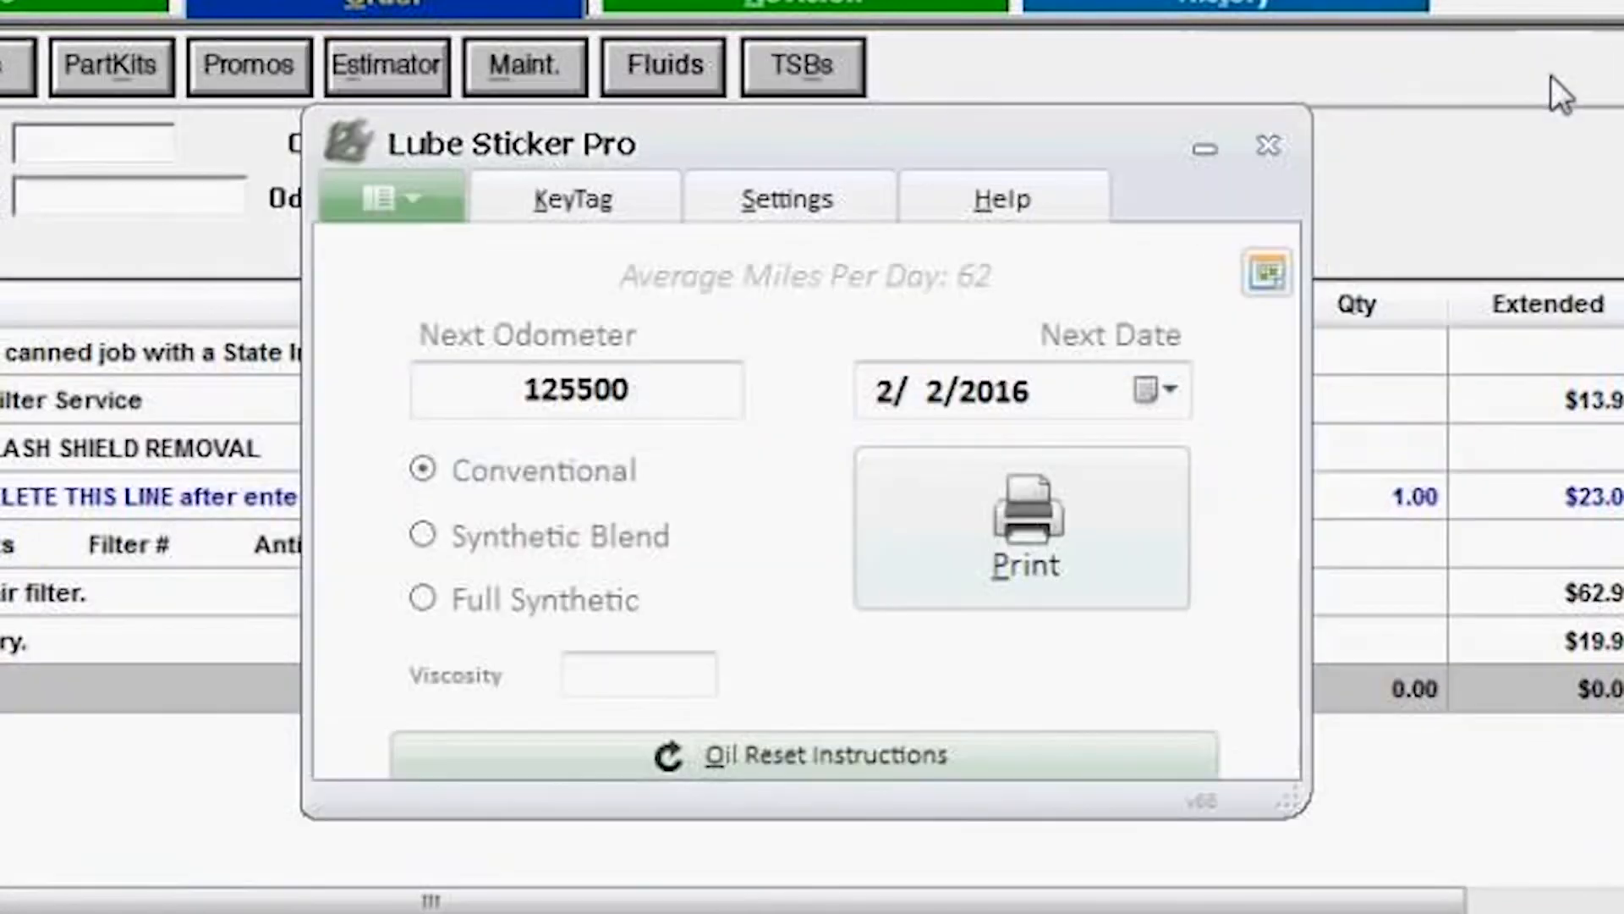
Step: Close Lube Sticker Pro and scroll through the vehicle memo holding the oil reset instructions
left_click(1273, 151)
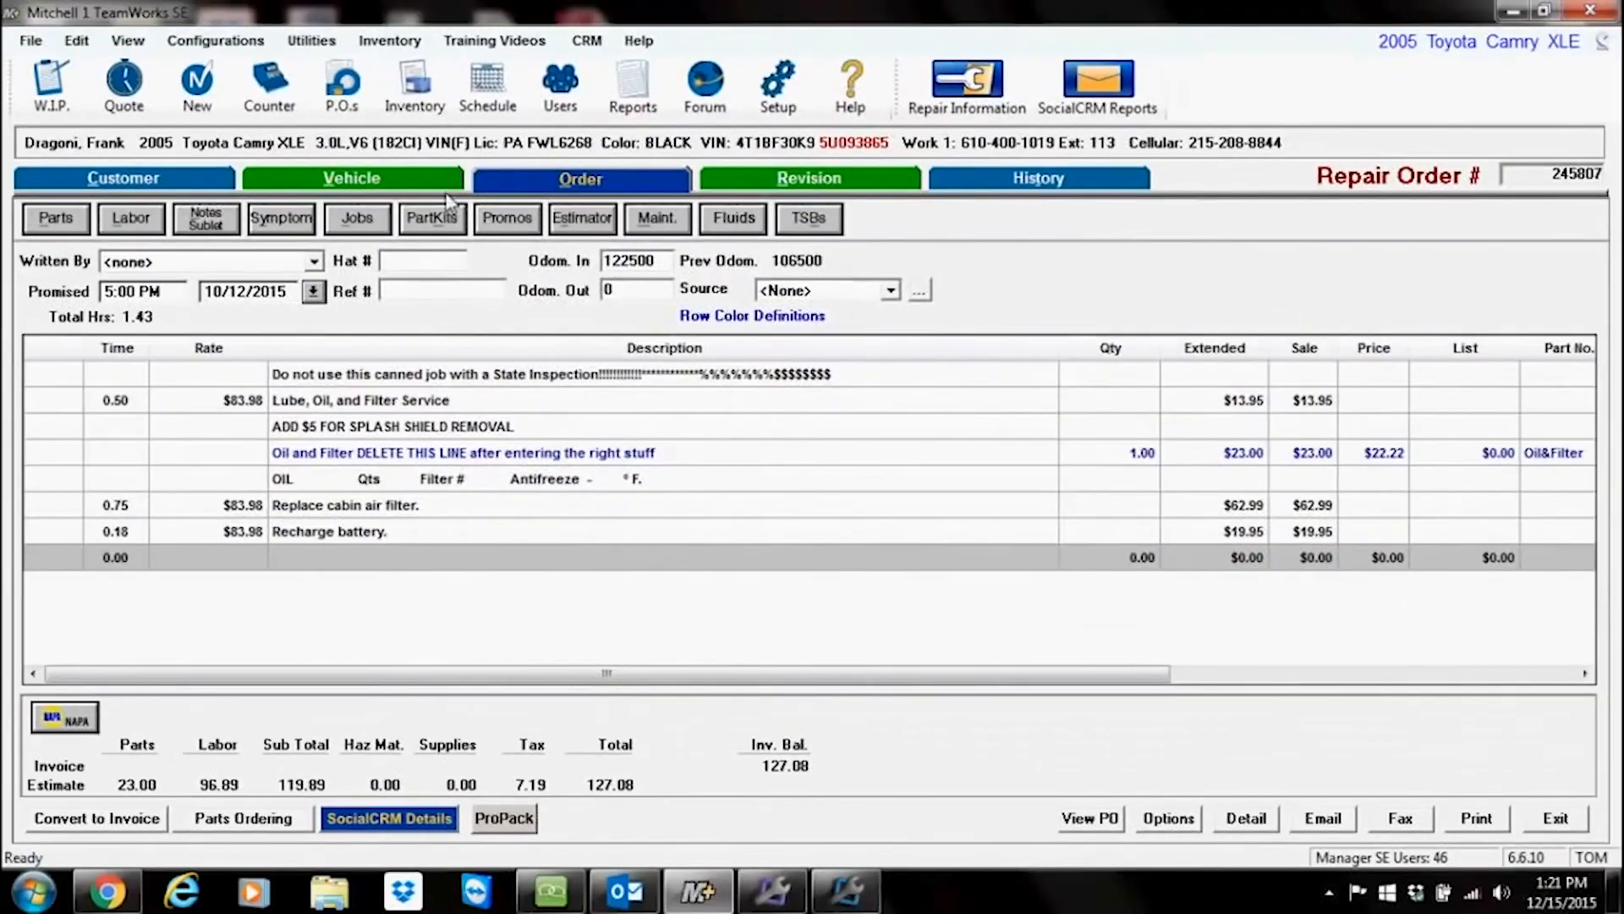
left_click(215, 83)
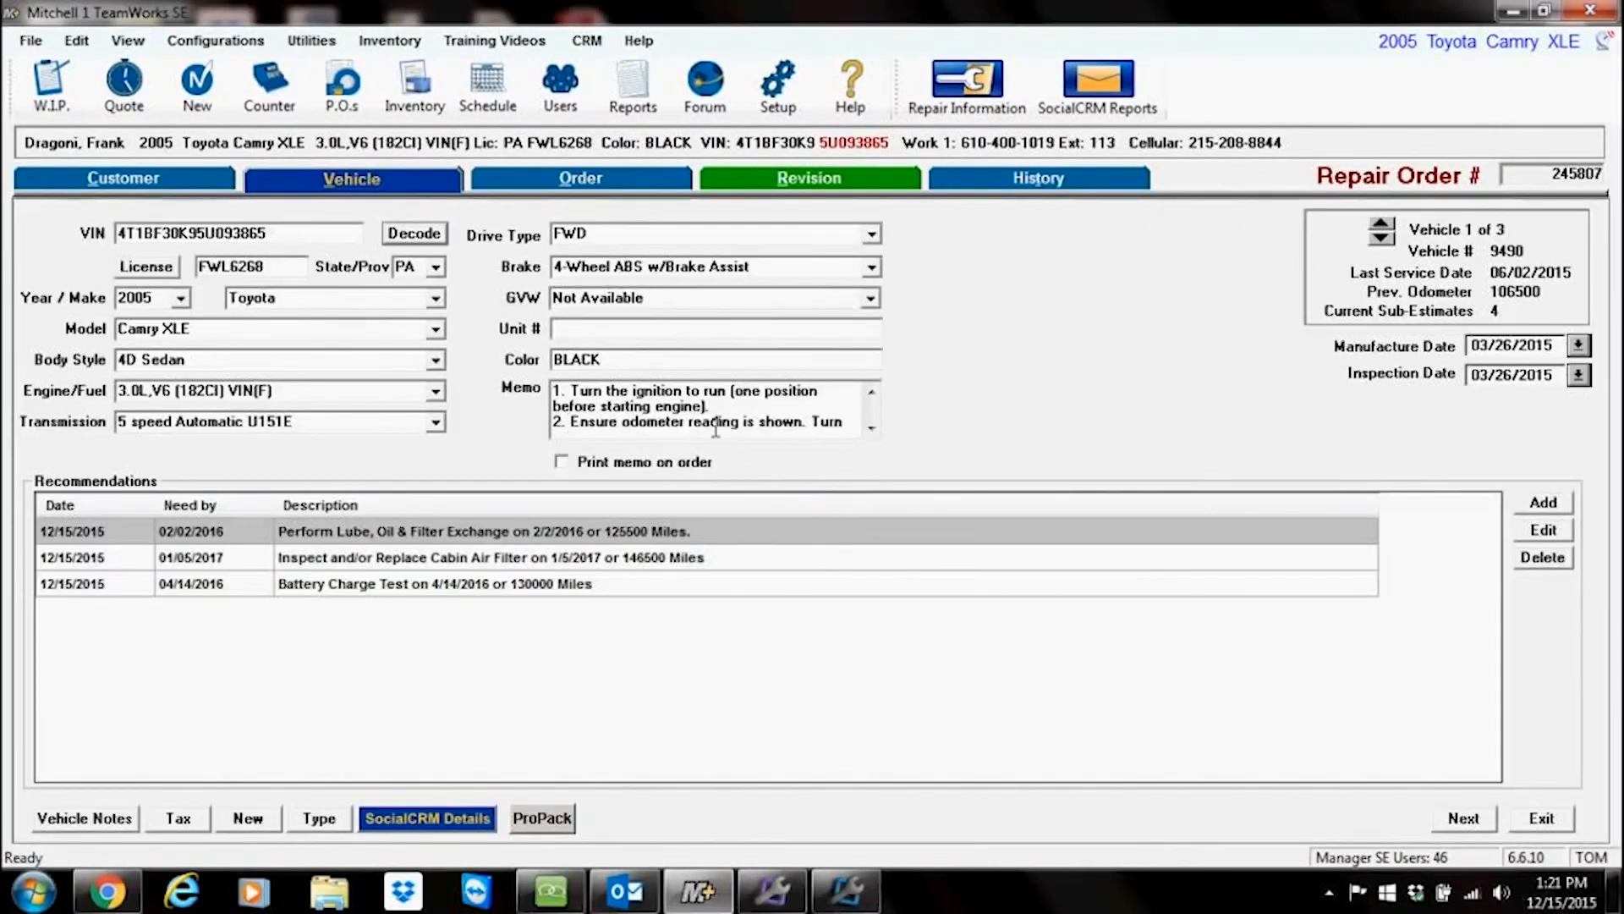
left_click(872, 430)
left_click(871, 430)
left_click(871, 429)
left_click(871, 429)
left_click(871, 429)
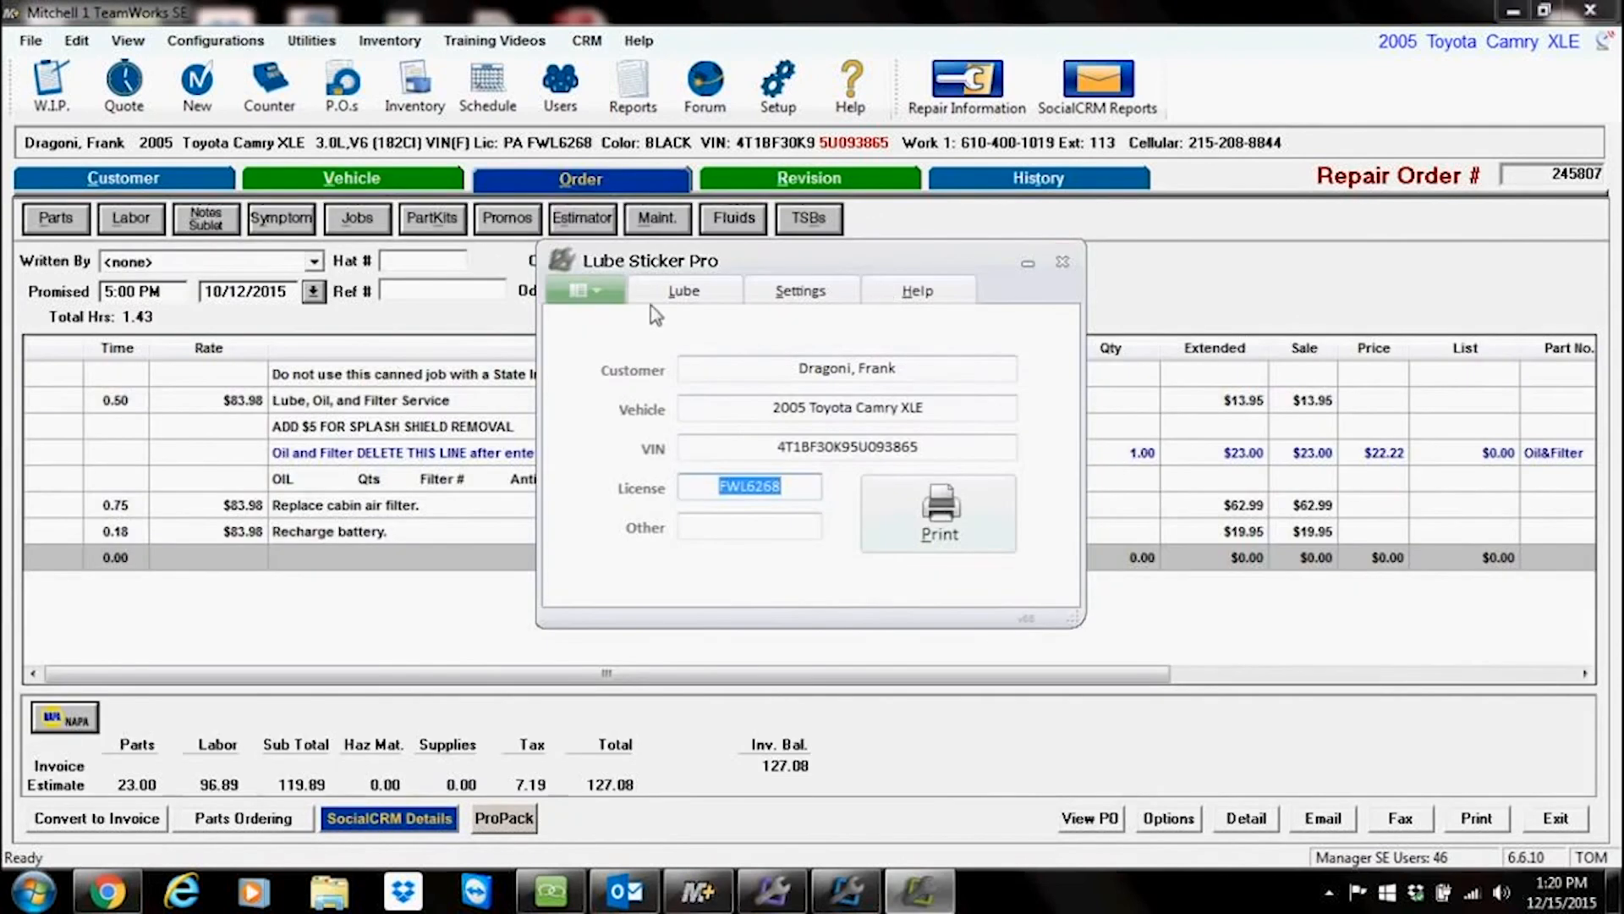
Step: Return to the Lube view and open Lube Sticker Pro settings to review the LOF intervals and Automation options
left_click(681, 292)
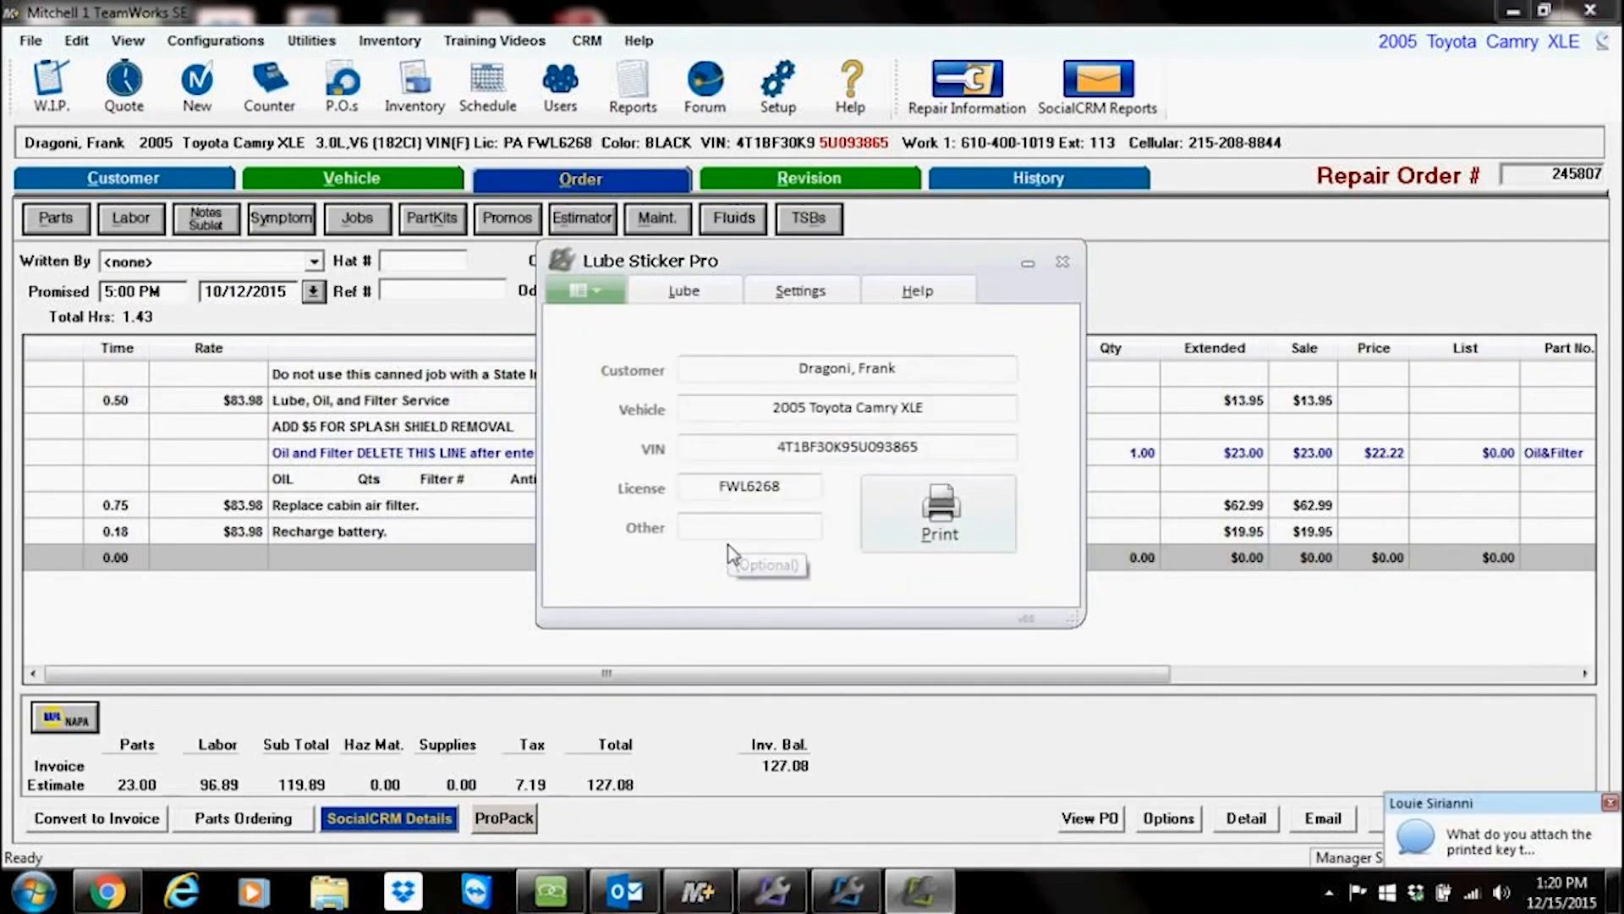
left_click(704, 298)
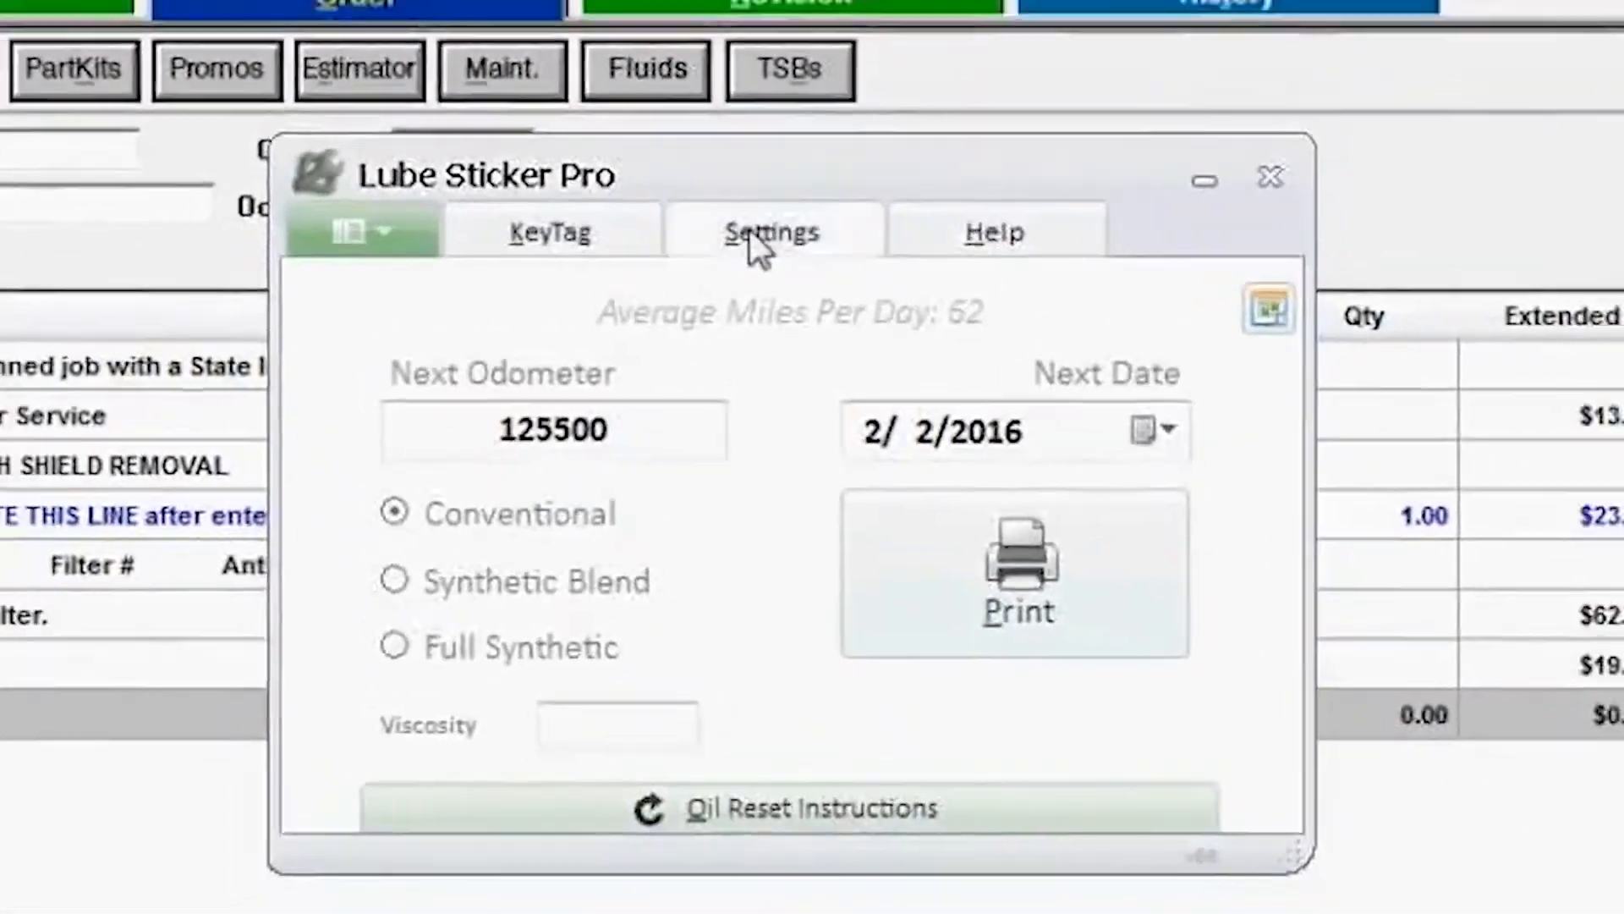
left_click(750, 230)
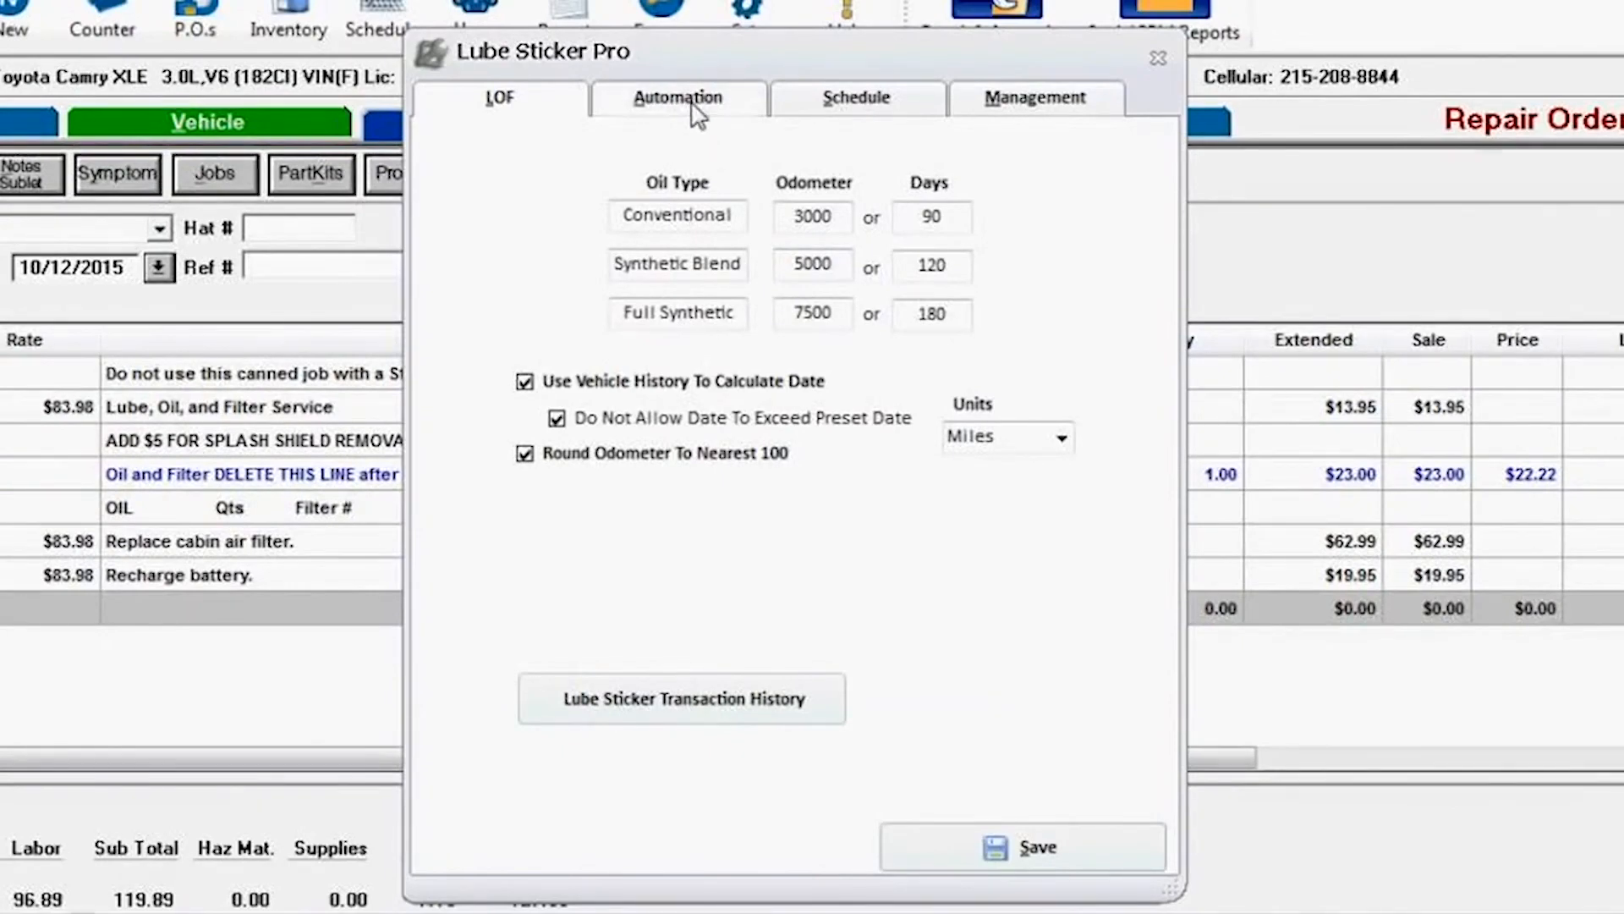
left_click(694, 113)
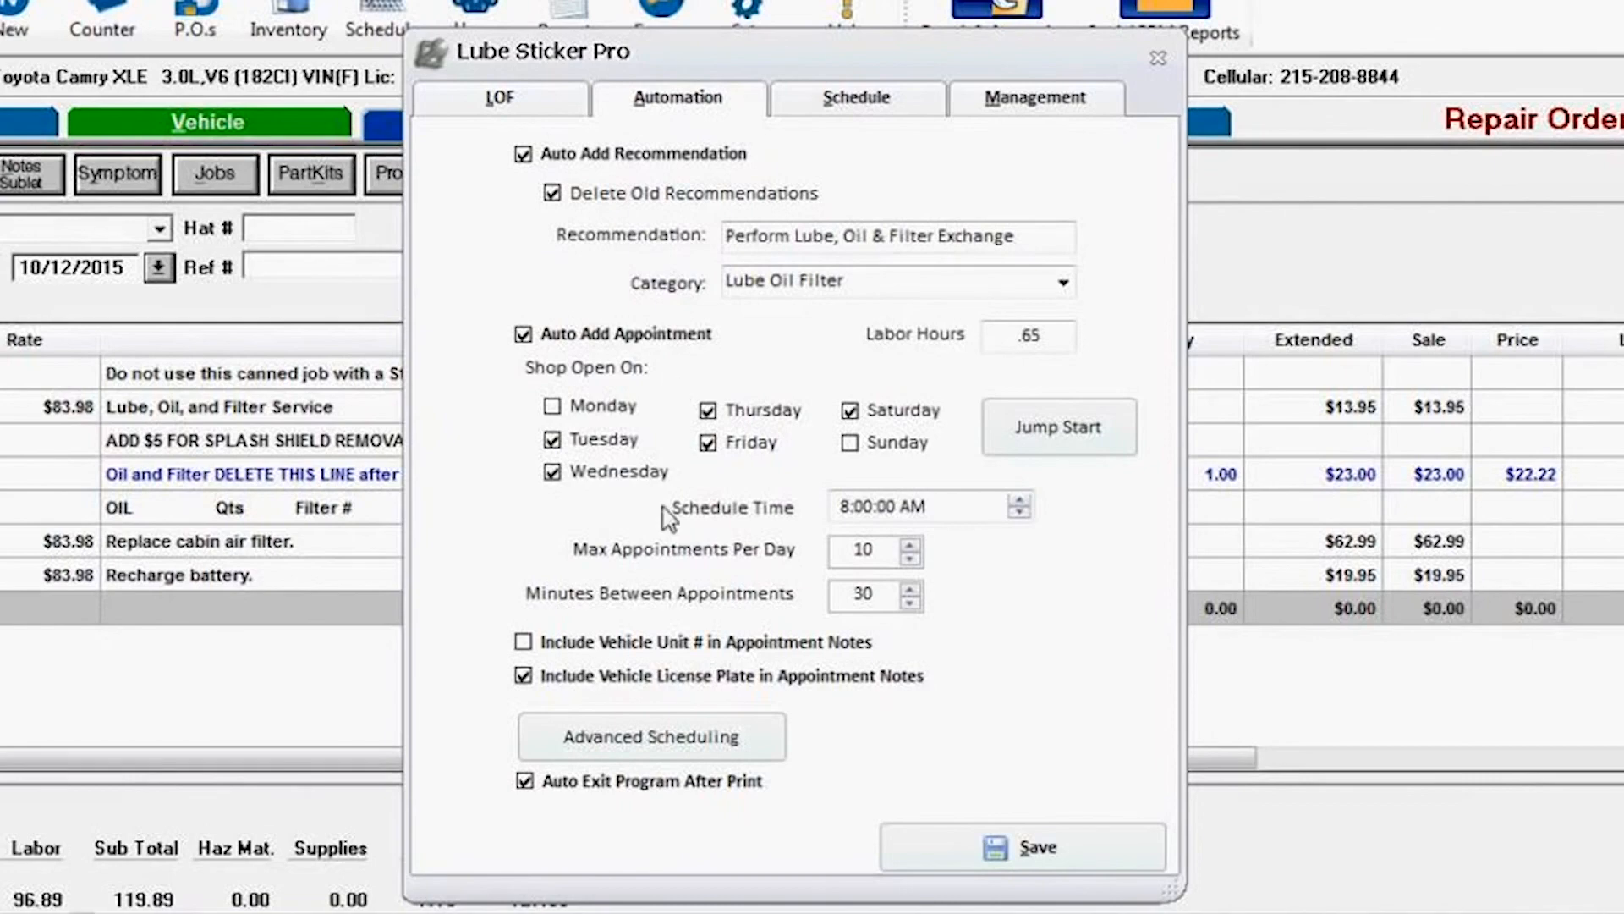
Step: Open Advanced Scheduling and add the canned job 30K Subaru 2.5 Outback/Forester 00-02 with recommendation text "Do 45K Service for Subaru"
left_click(616, 740)
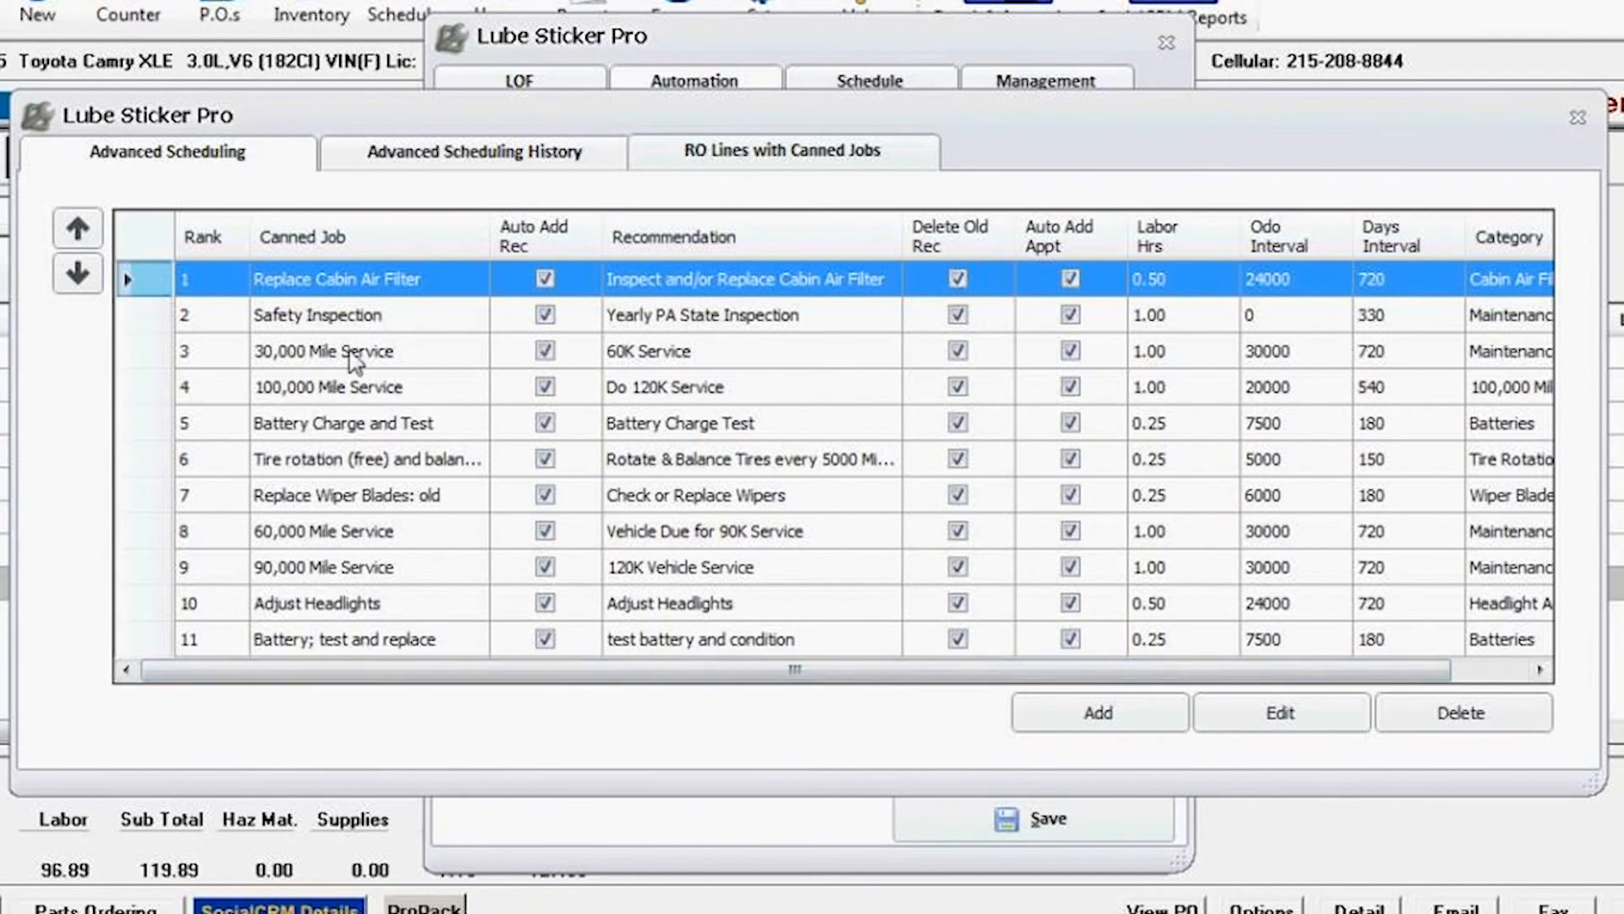
left_click(1084, 715)
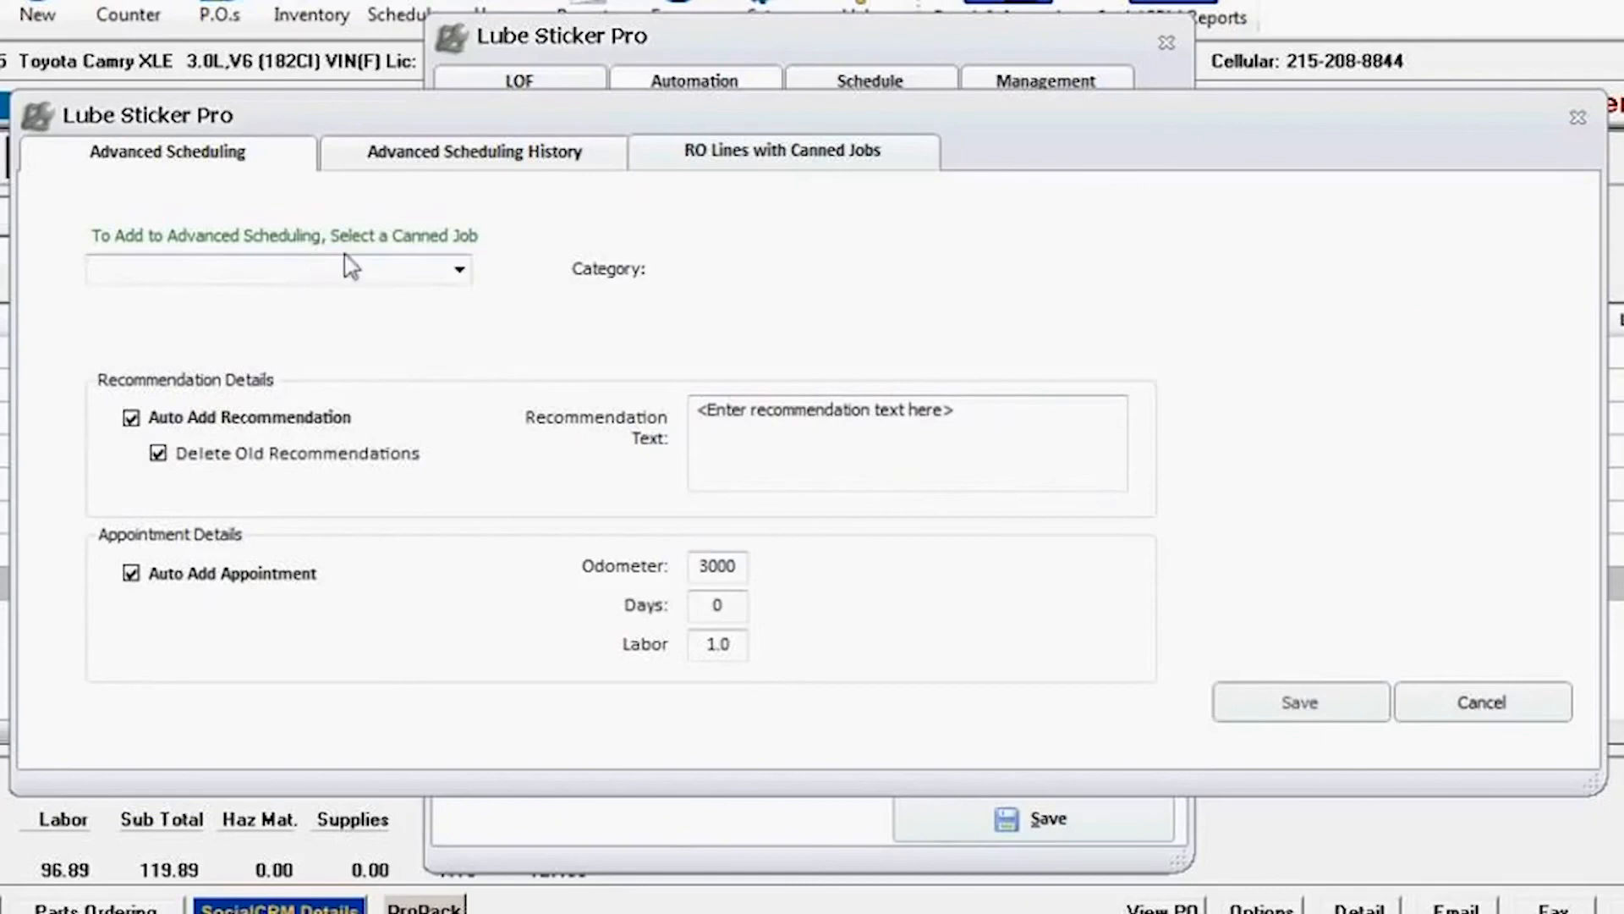
left_click(459, 271)
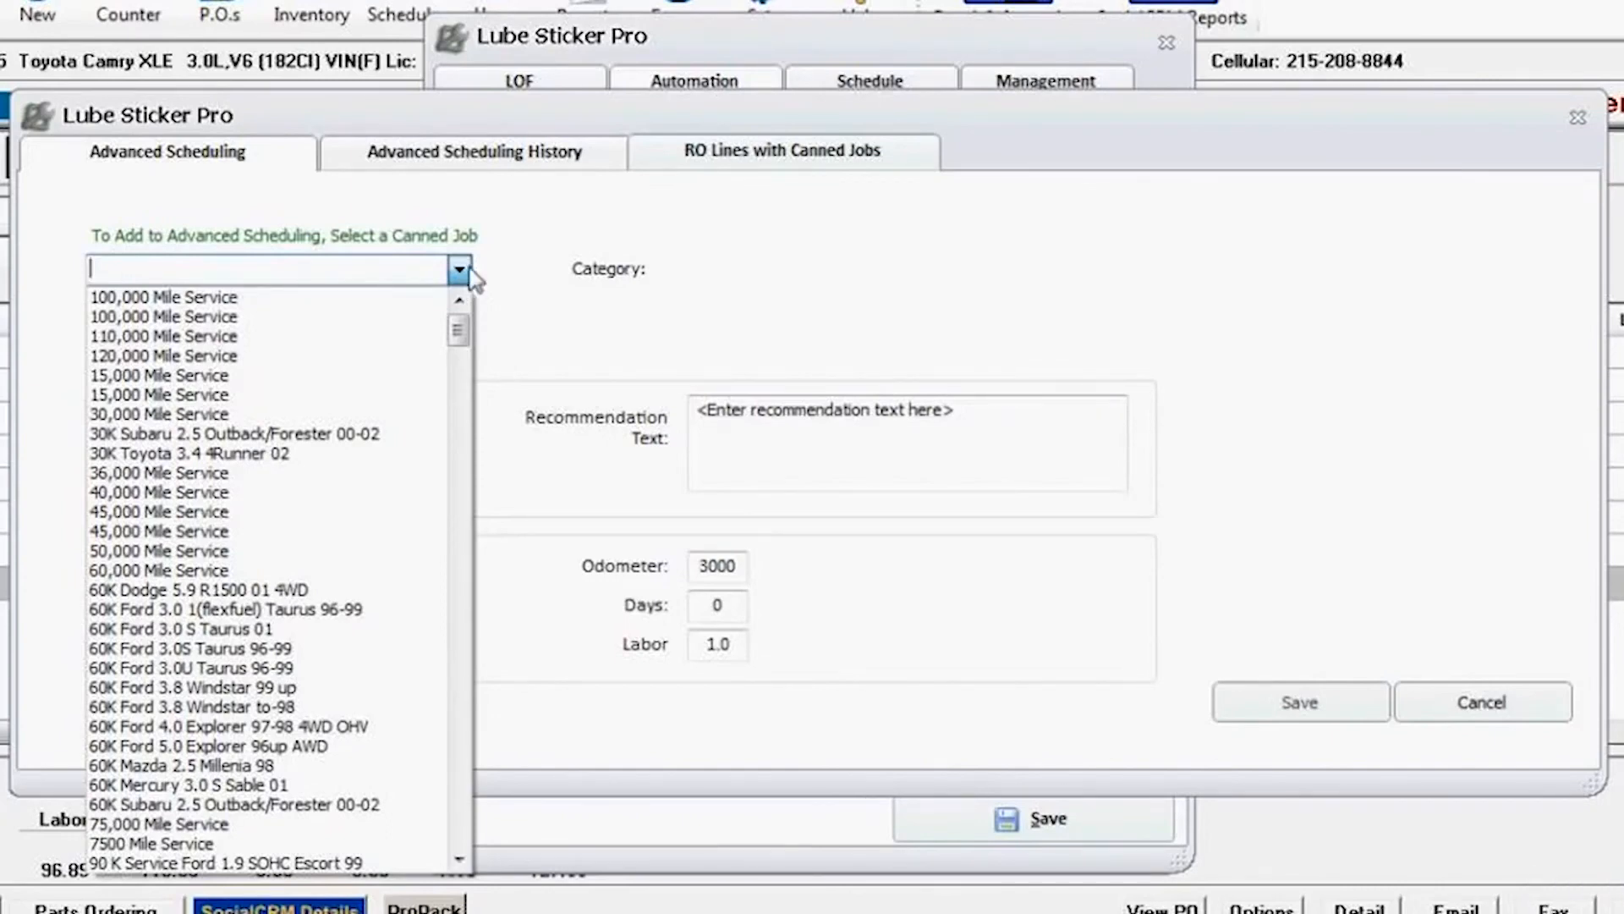
left_click(217, 430)
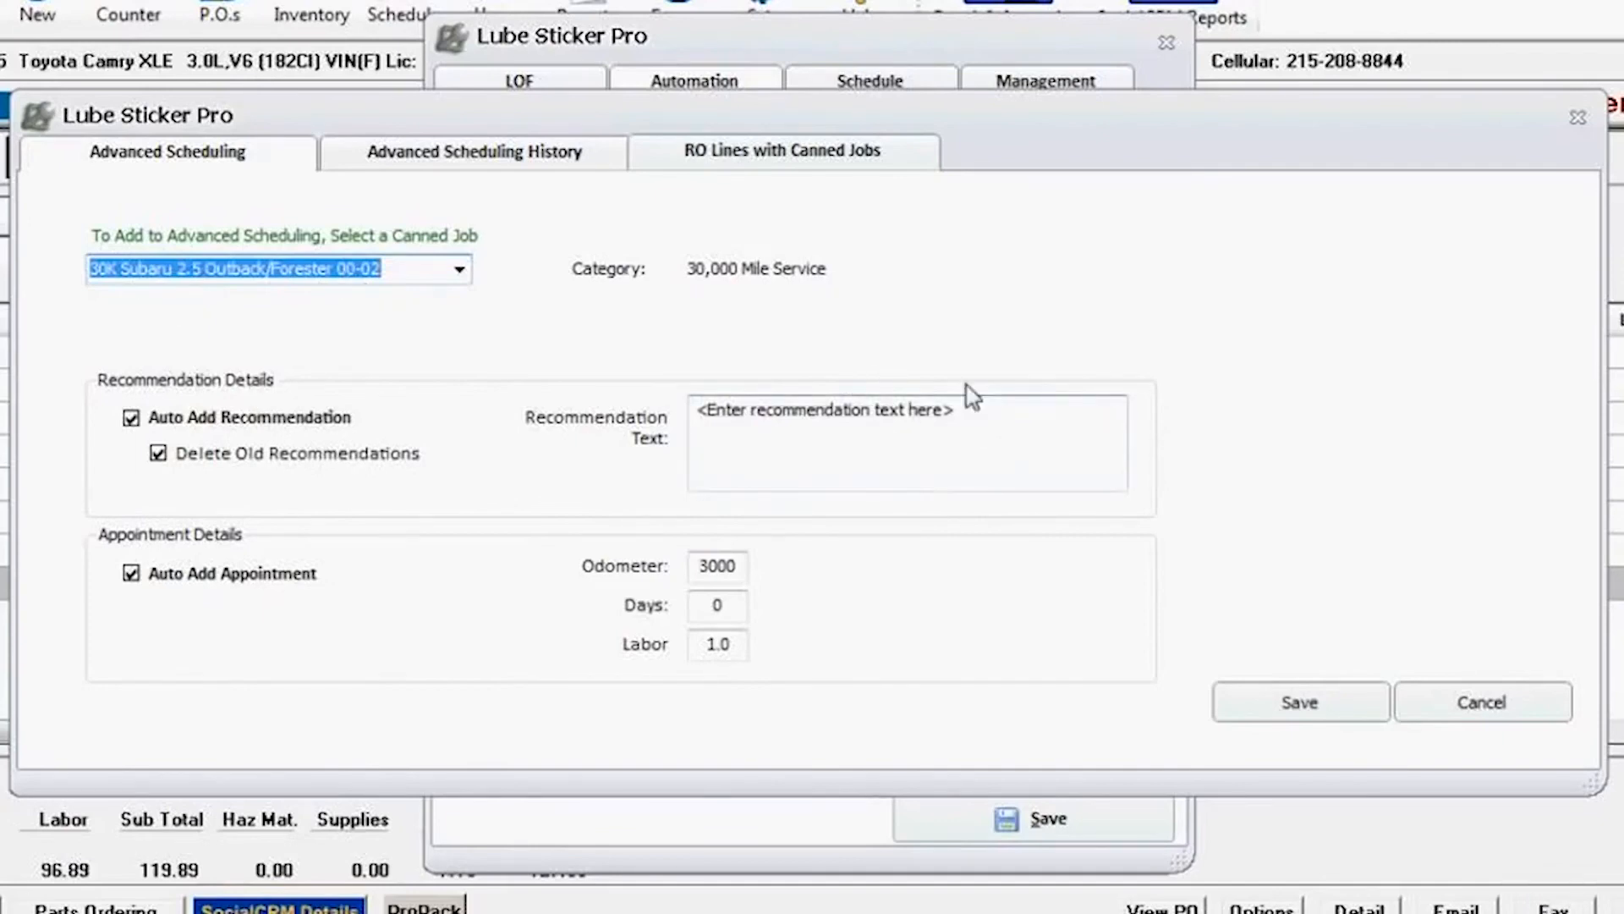
left_click(1018, 419)
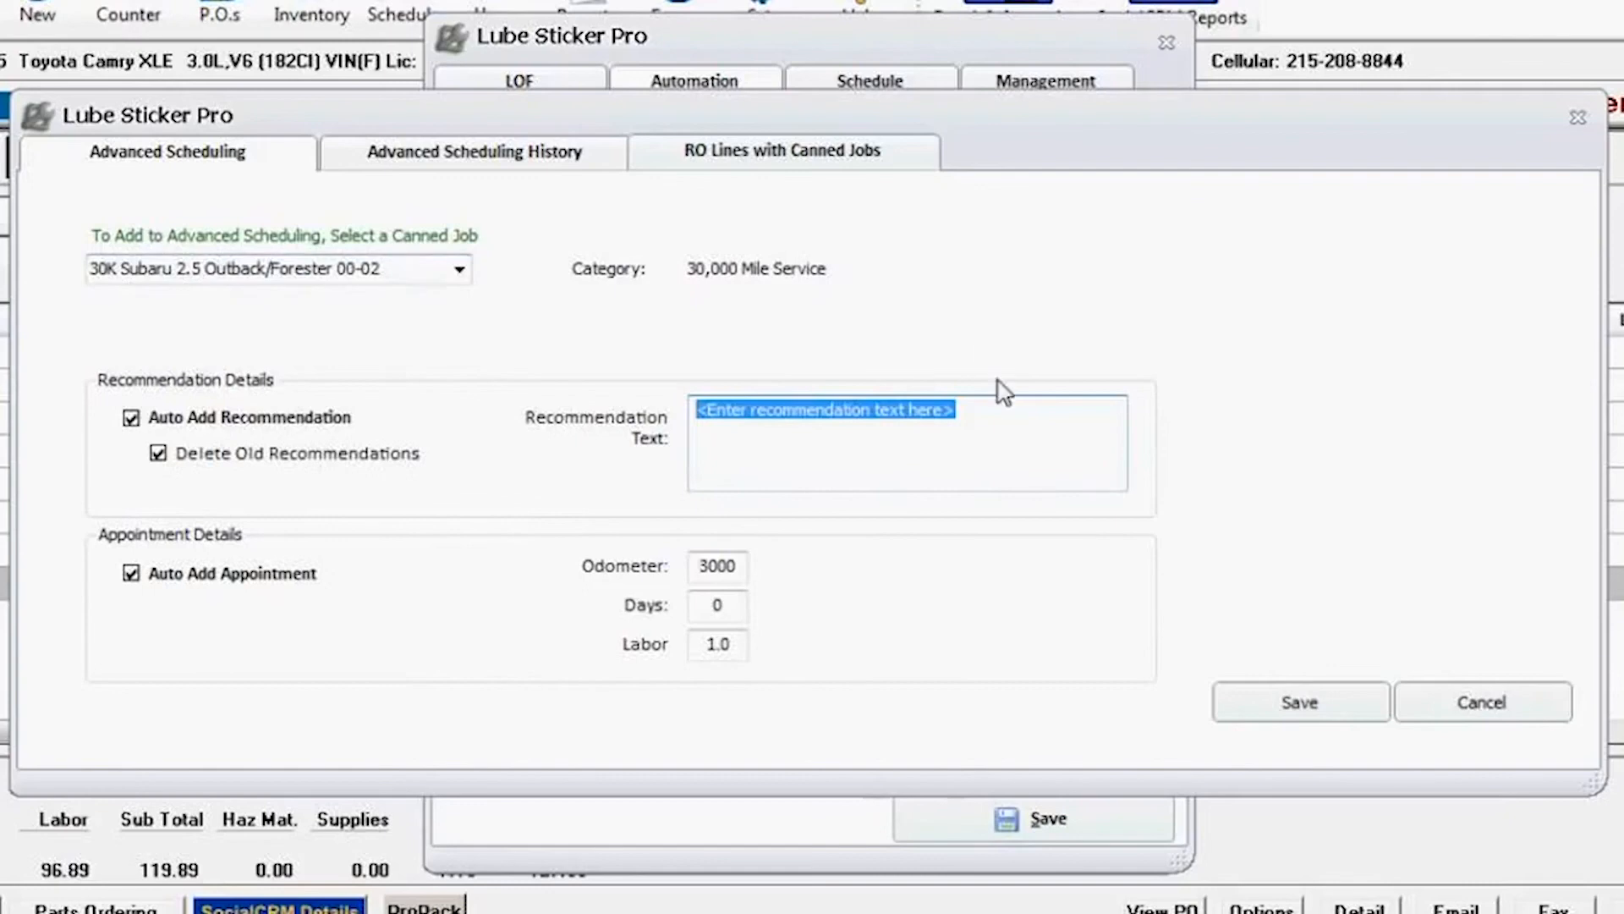
type("Do 45K Service for Subaru")
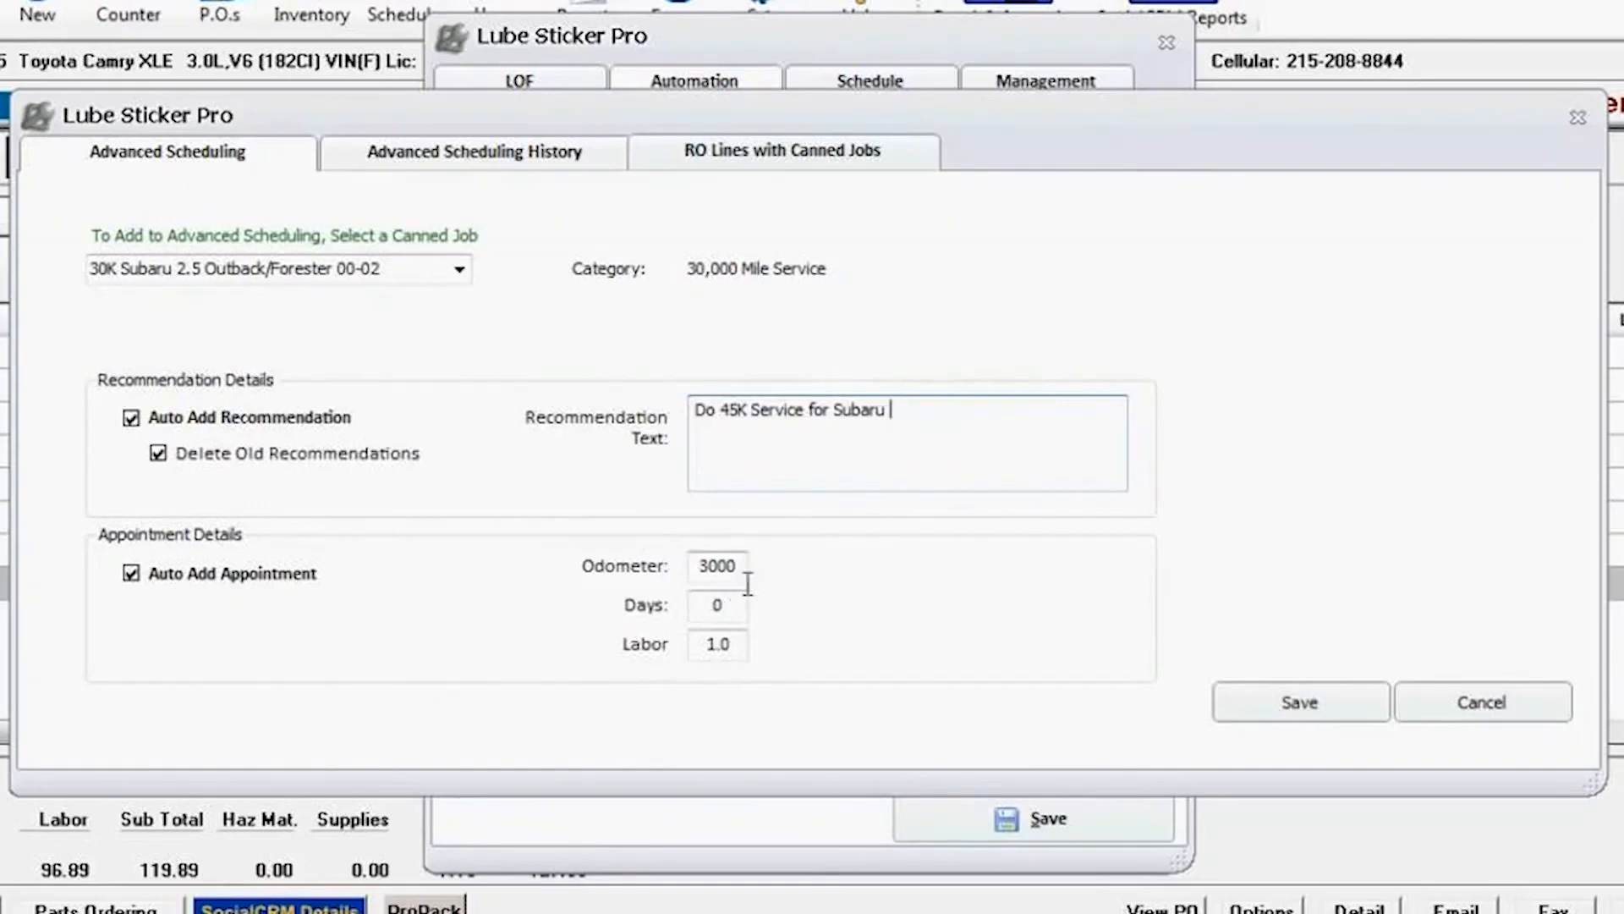
Step: Set the new entry's odometer interval to 15000, days to 365 and labor to .5, and save it
left_click(718, 567)
type("15000")
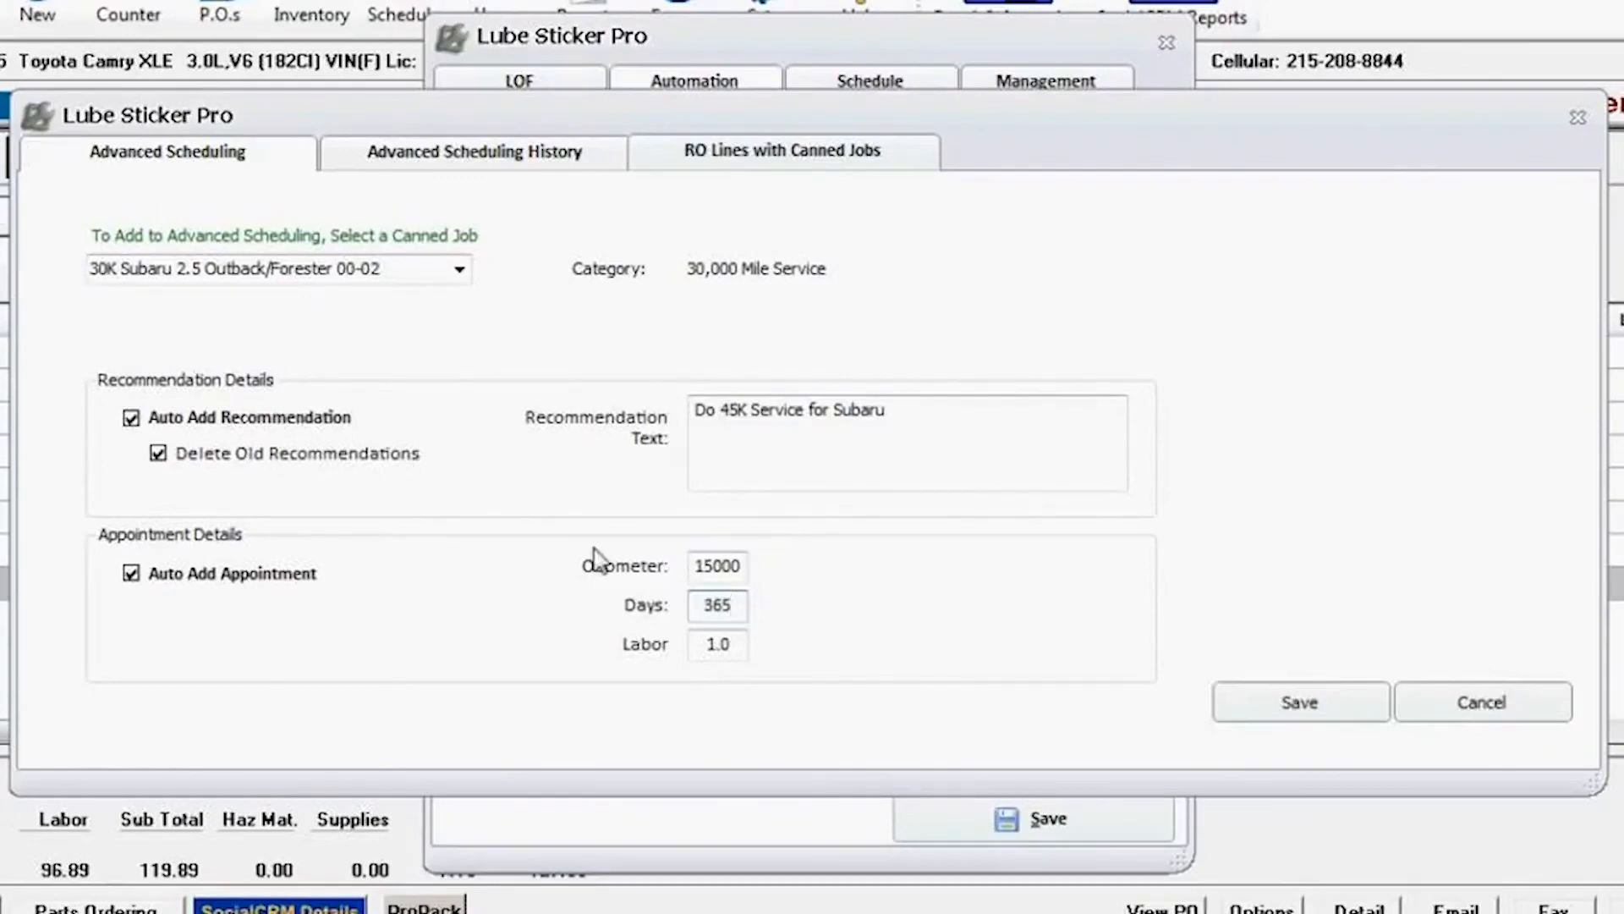
key("Tab")
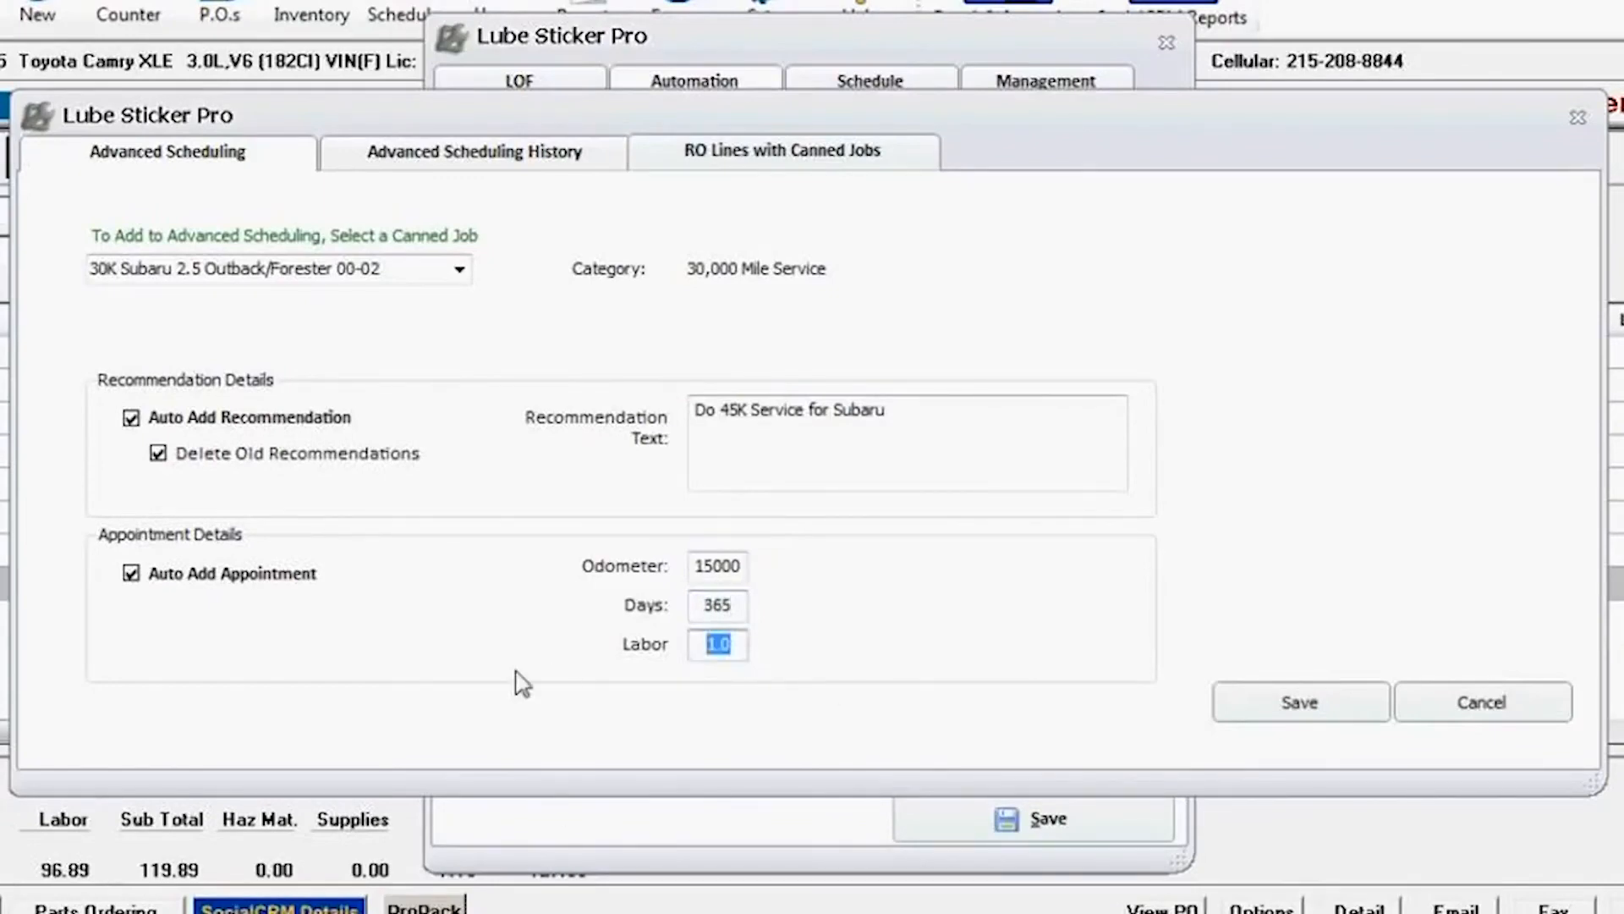
type(".5")
key("Tab")
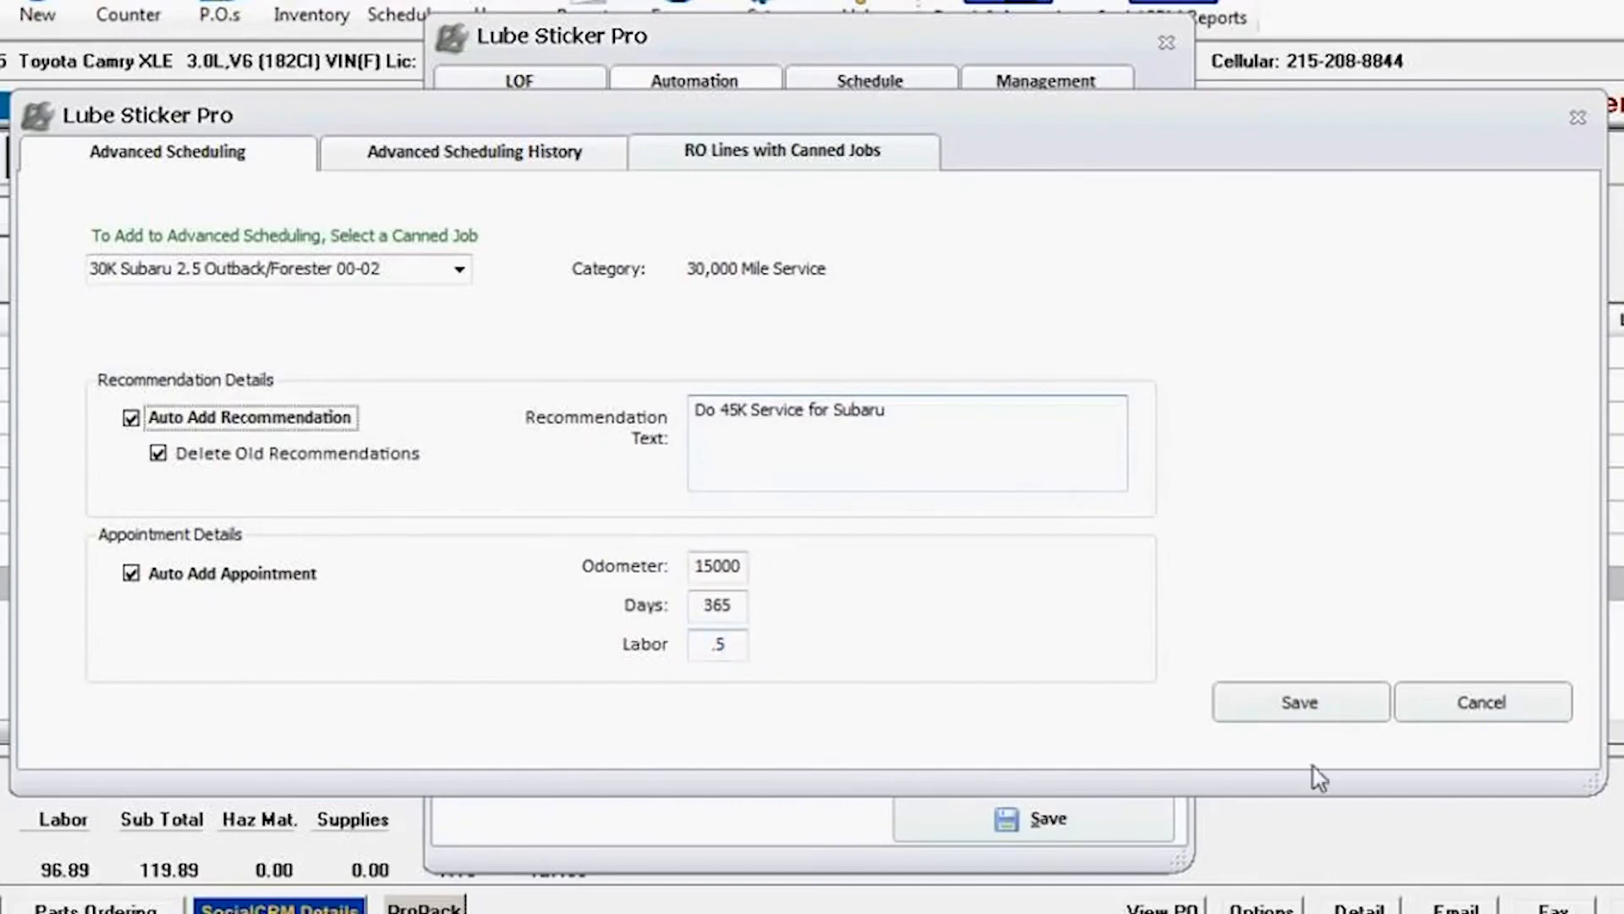
left_click(1295, 706)
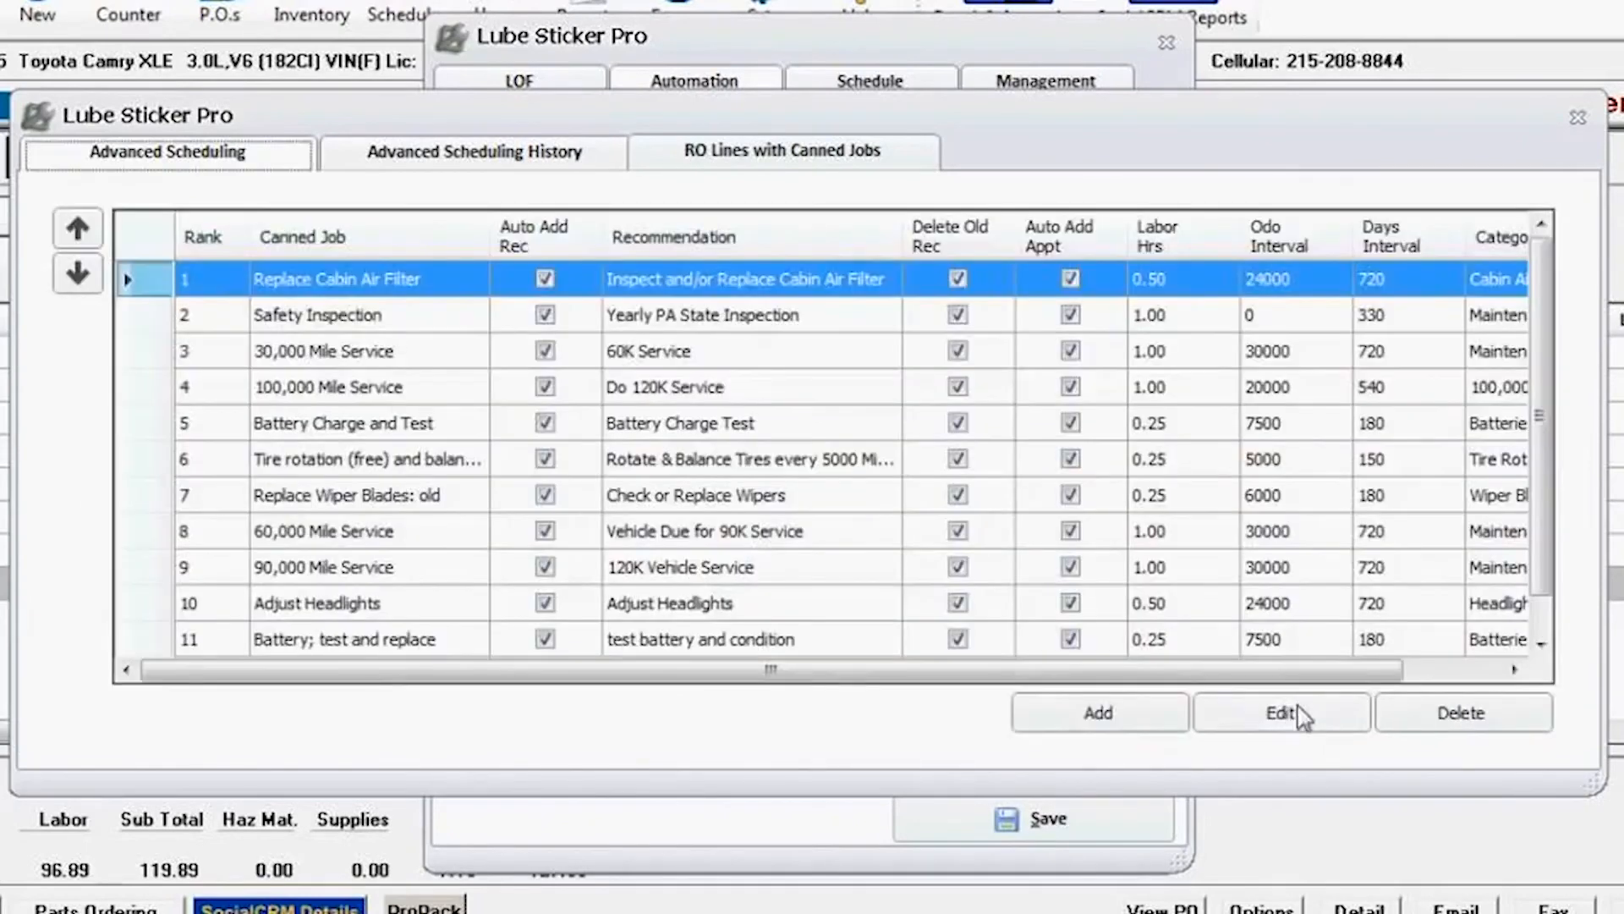
Step: Review the added Subaru entry at the end of the scheduling list, then close Advanced Scheduling, save the settings and close Lube Sticker Pro
scroll(1559, 535, "down", 1)
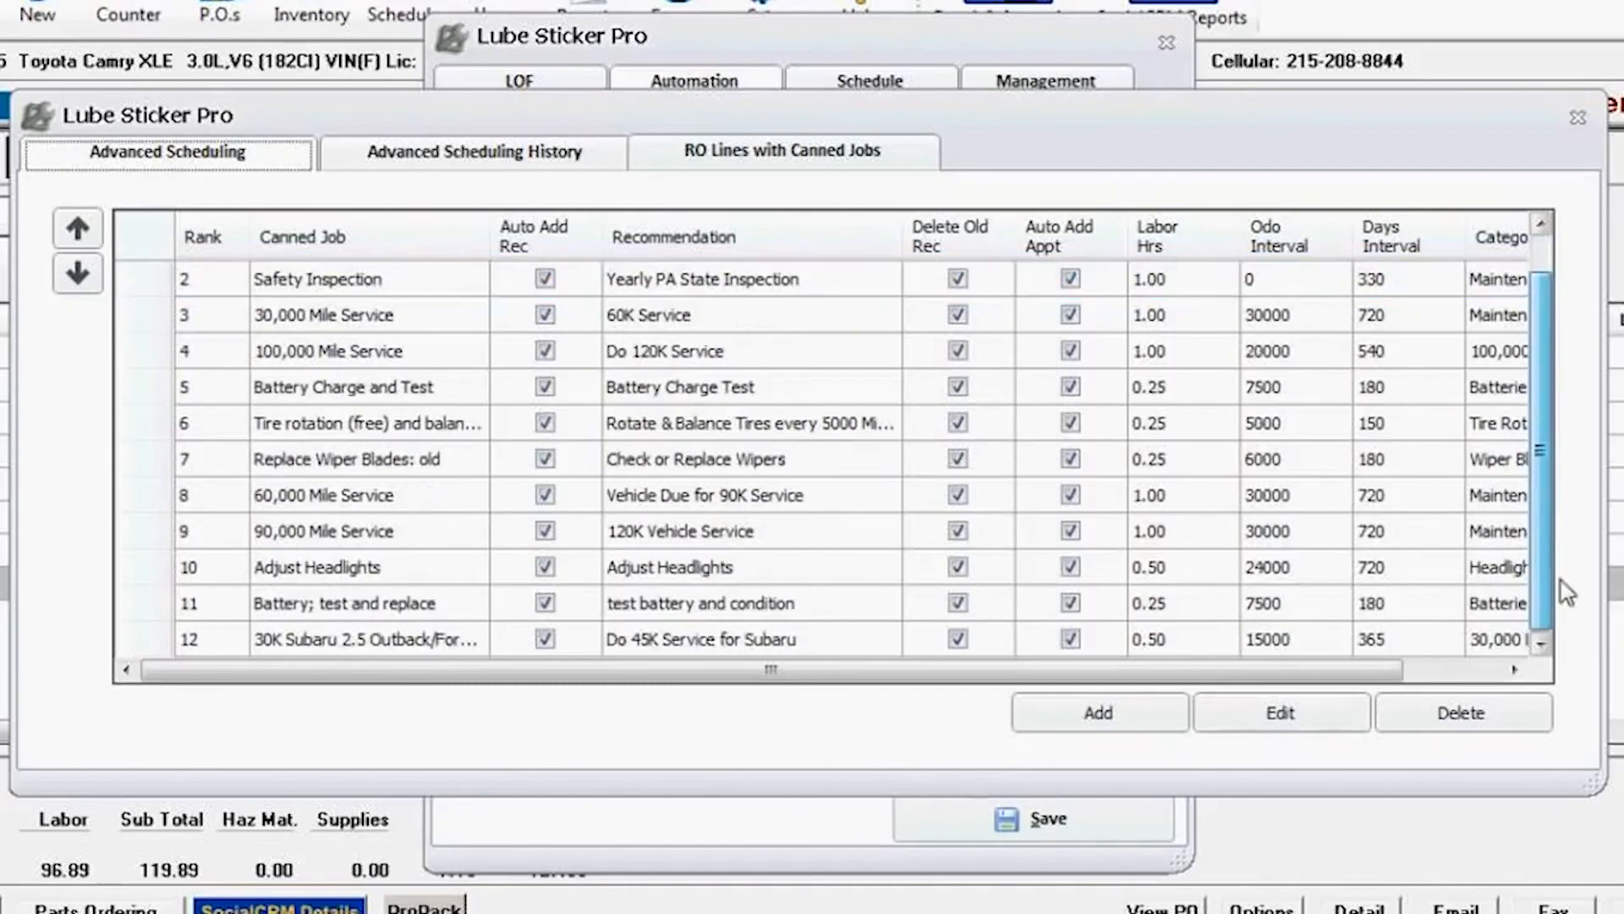
left_click(386, 637)
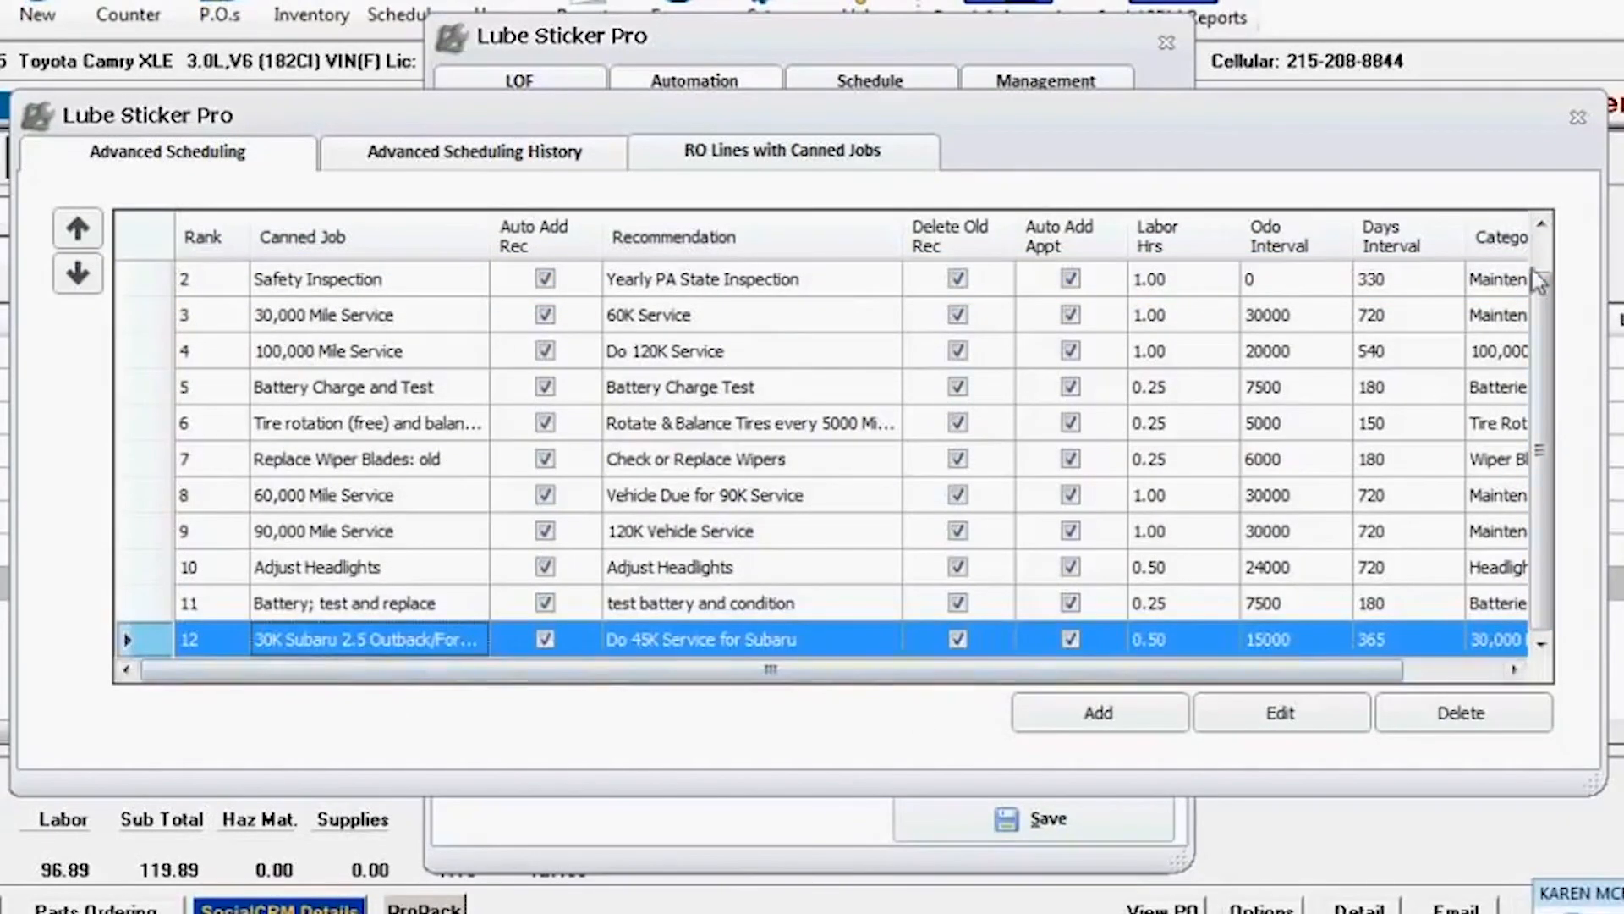
scroll(1540, 275, "up", 1)
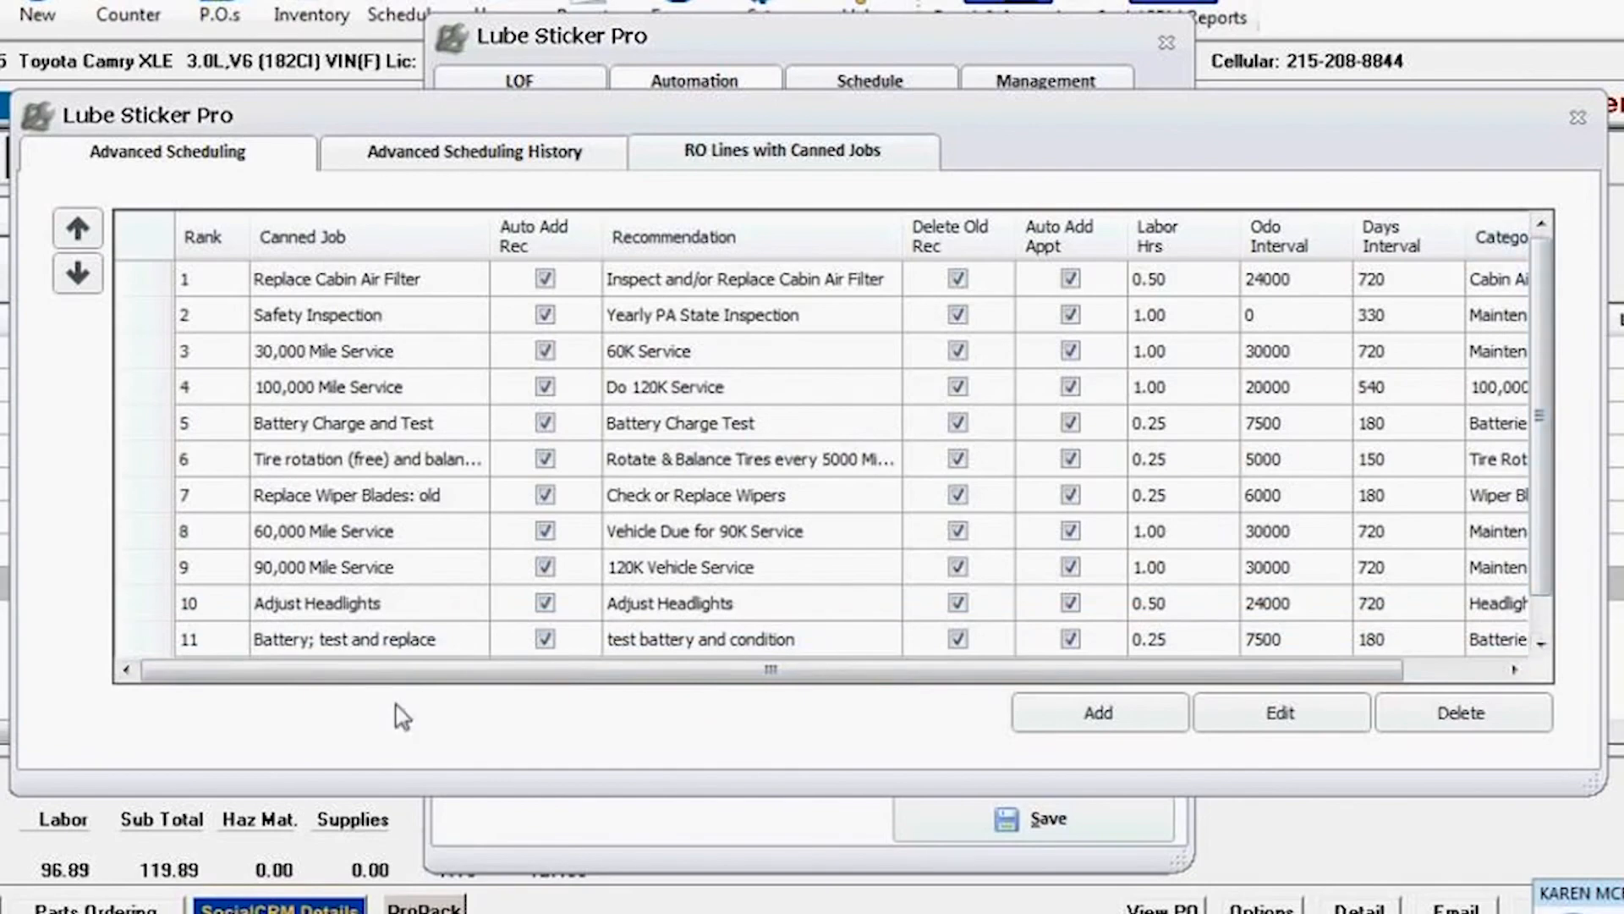
left_click(1578, 117)
left_click(1025, 814)
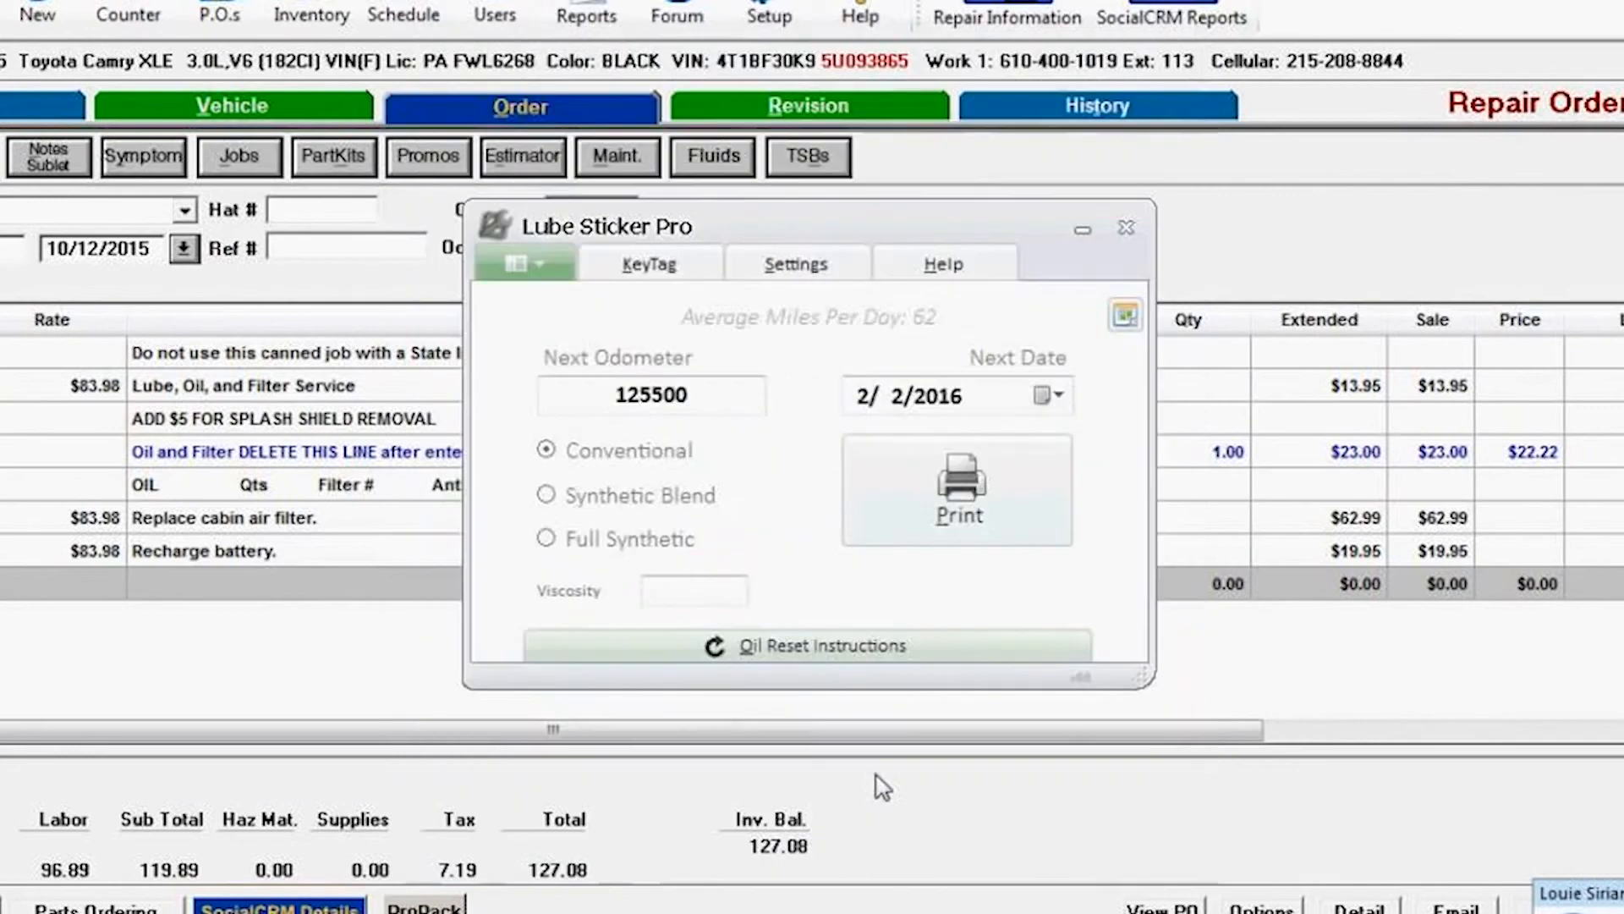
left_click(1085, 237)
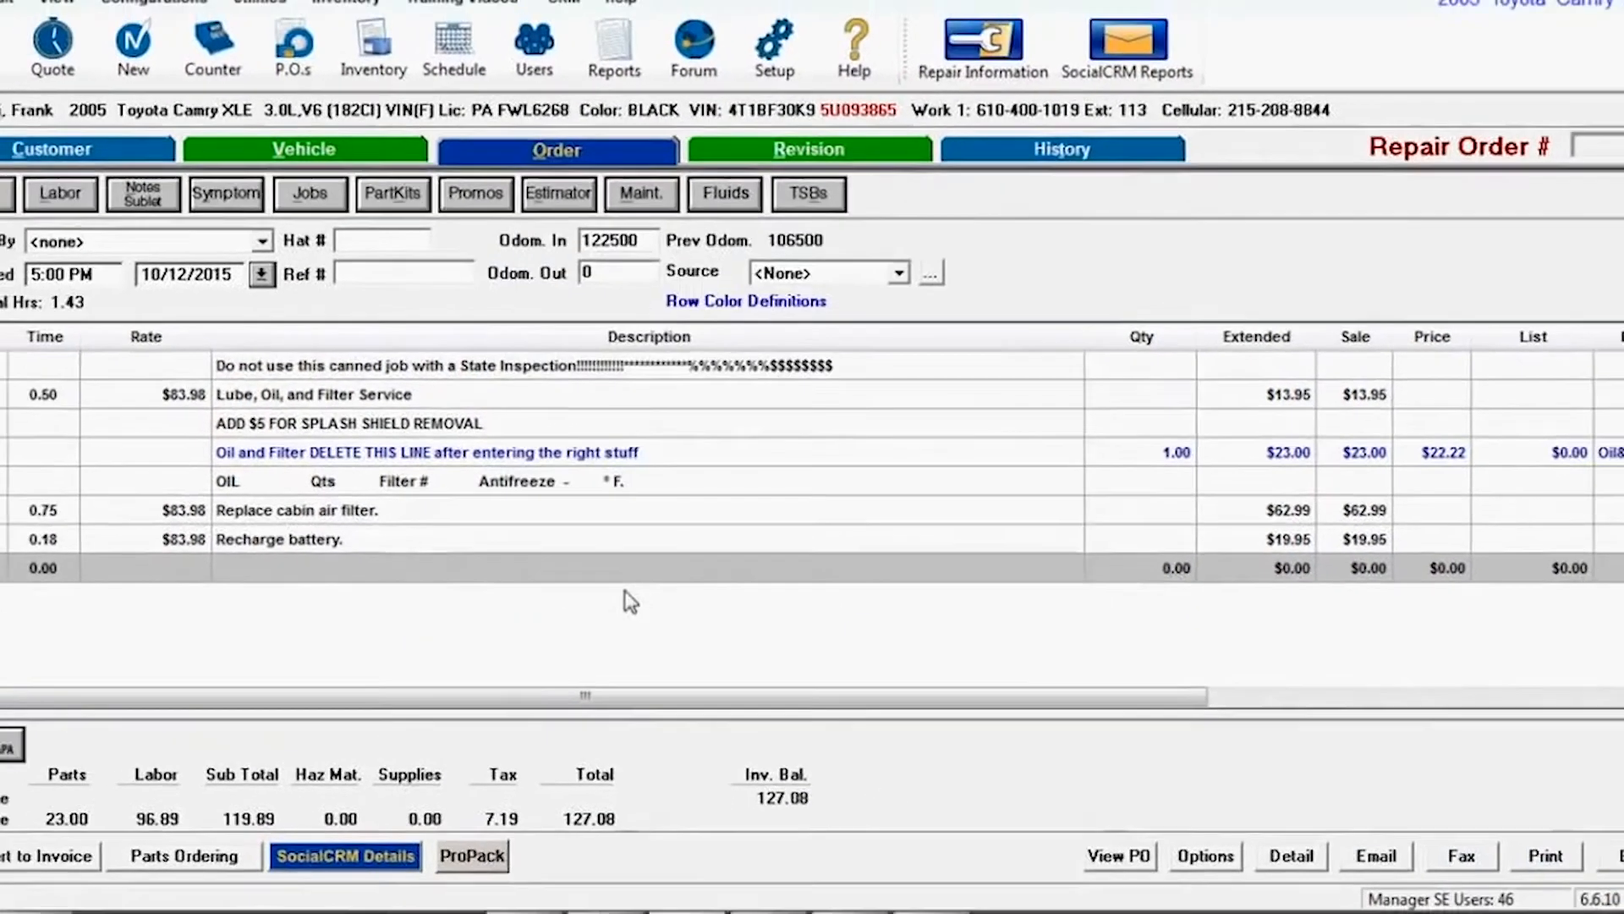
Step: Select the cabin air filter and recharge battery lines on the repair order and reopen Advanced Scheduling from the settings
left_click(324, 510)
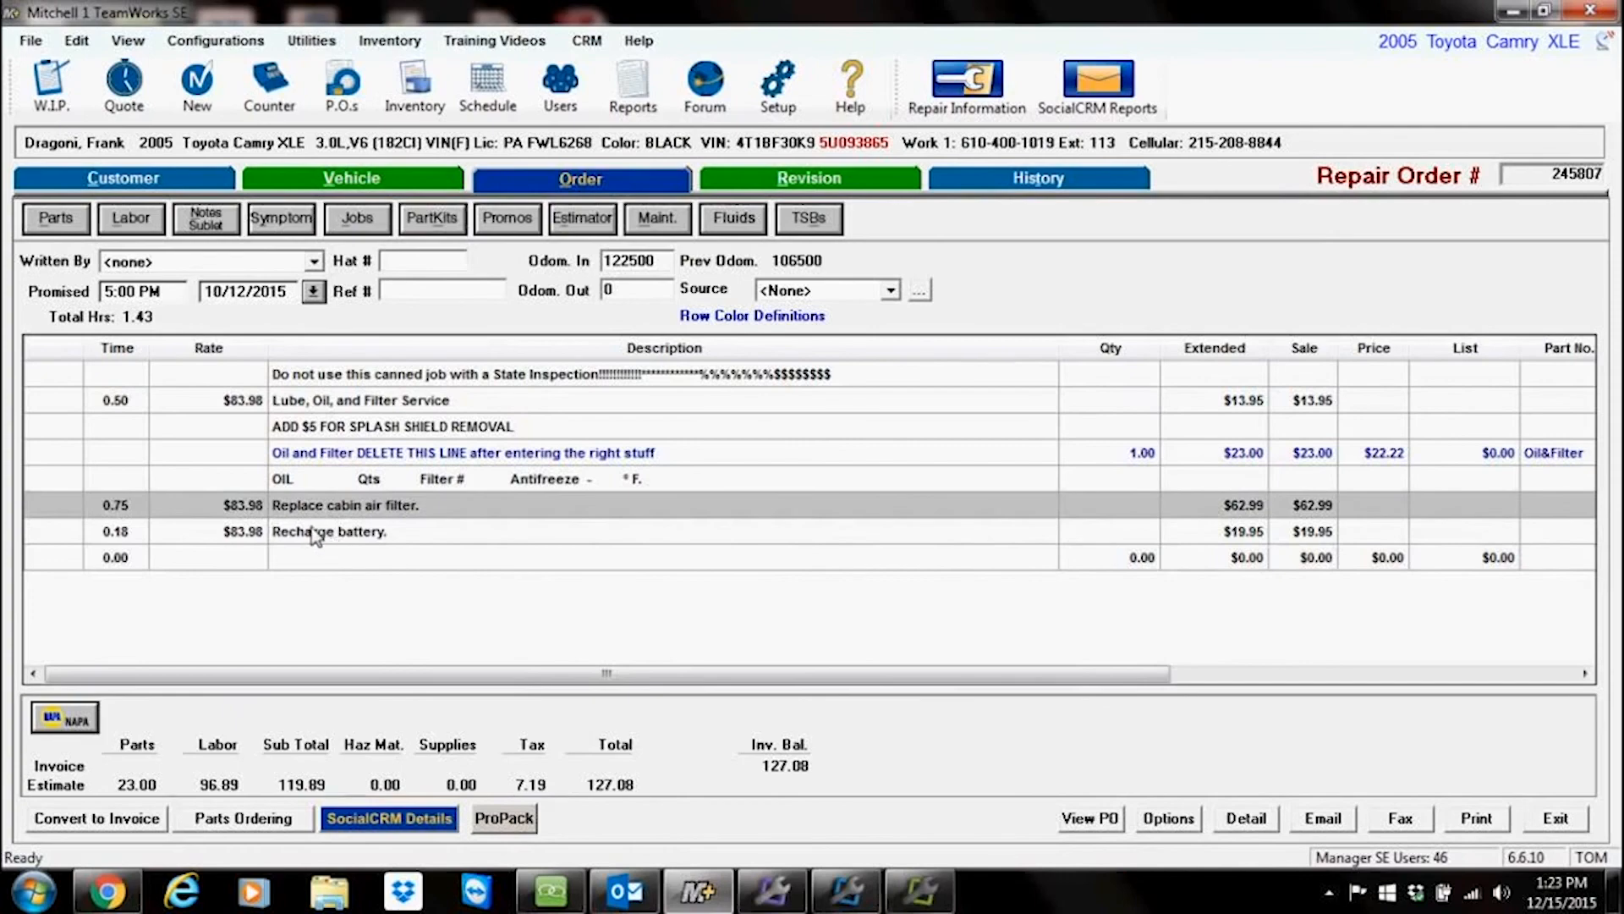
left_click(322, 534)
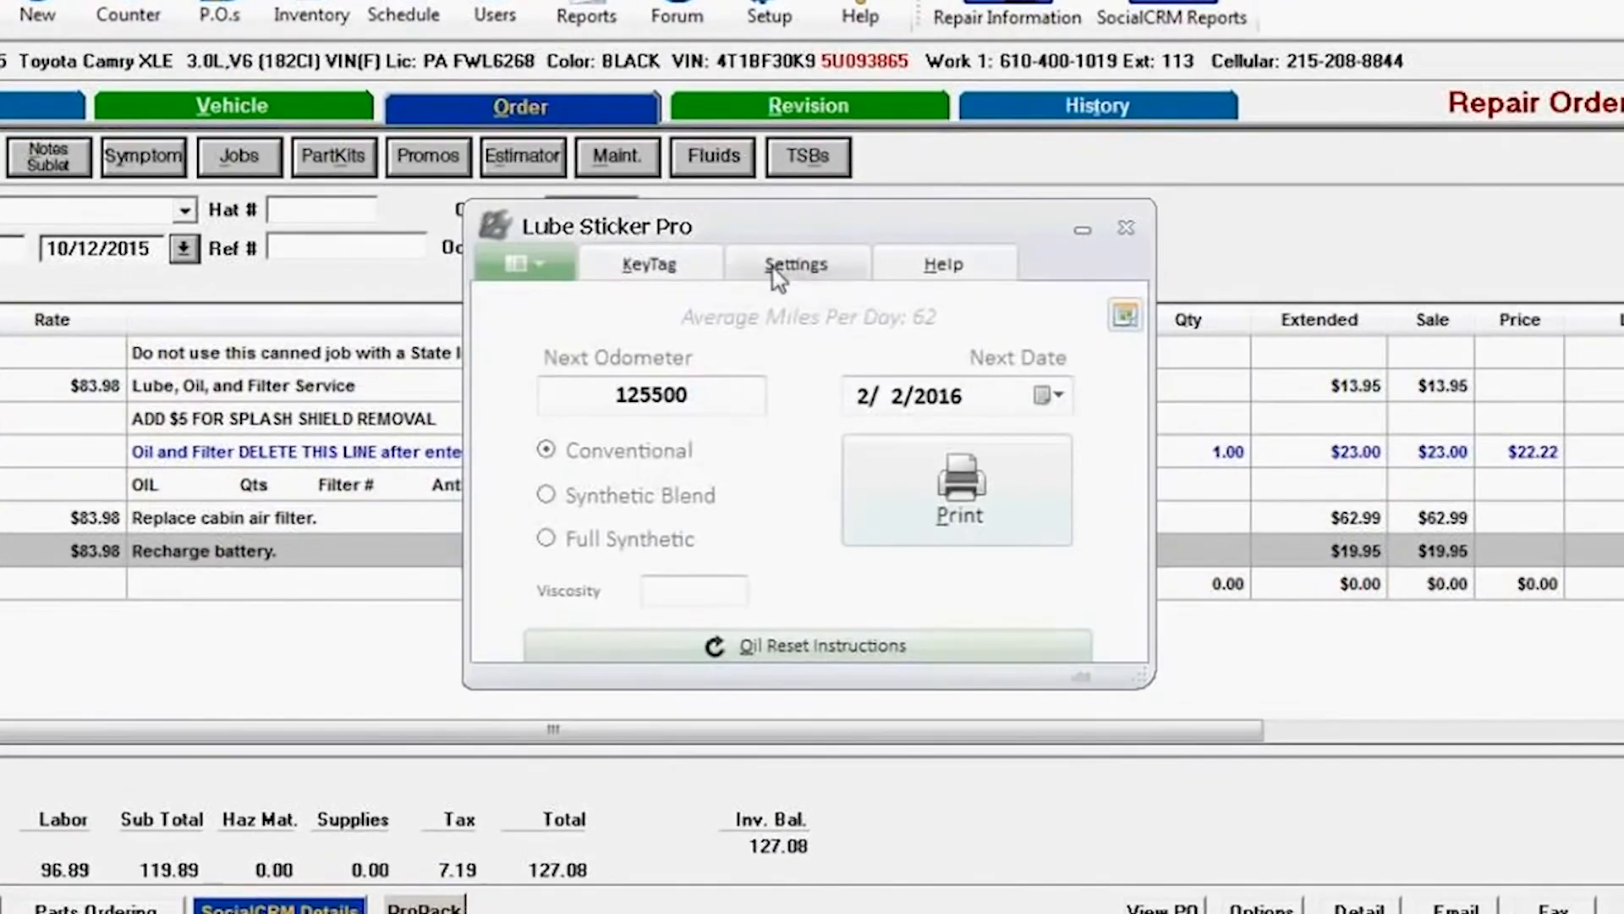
left_click(677, 175)
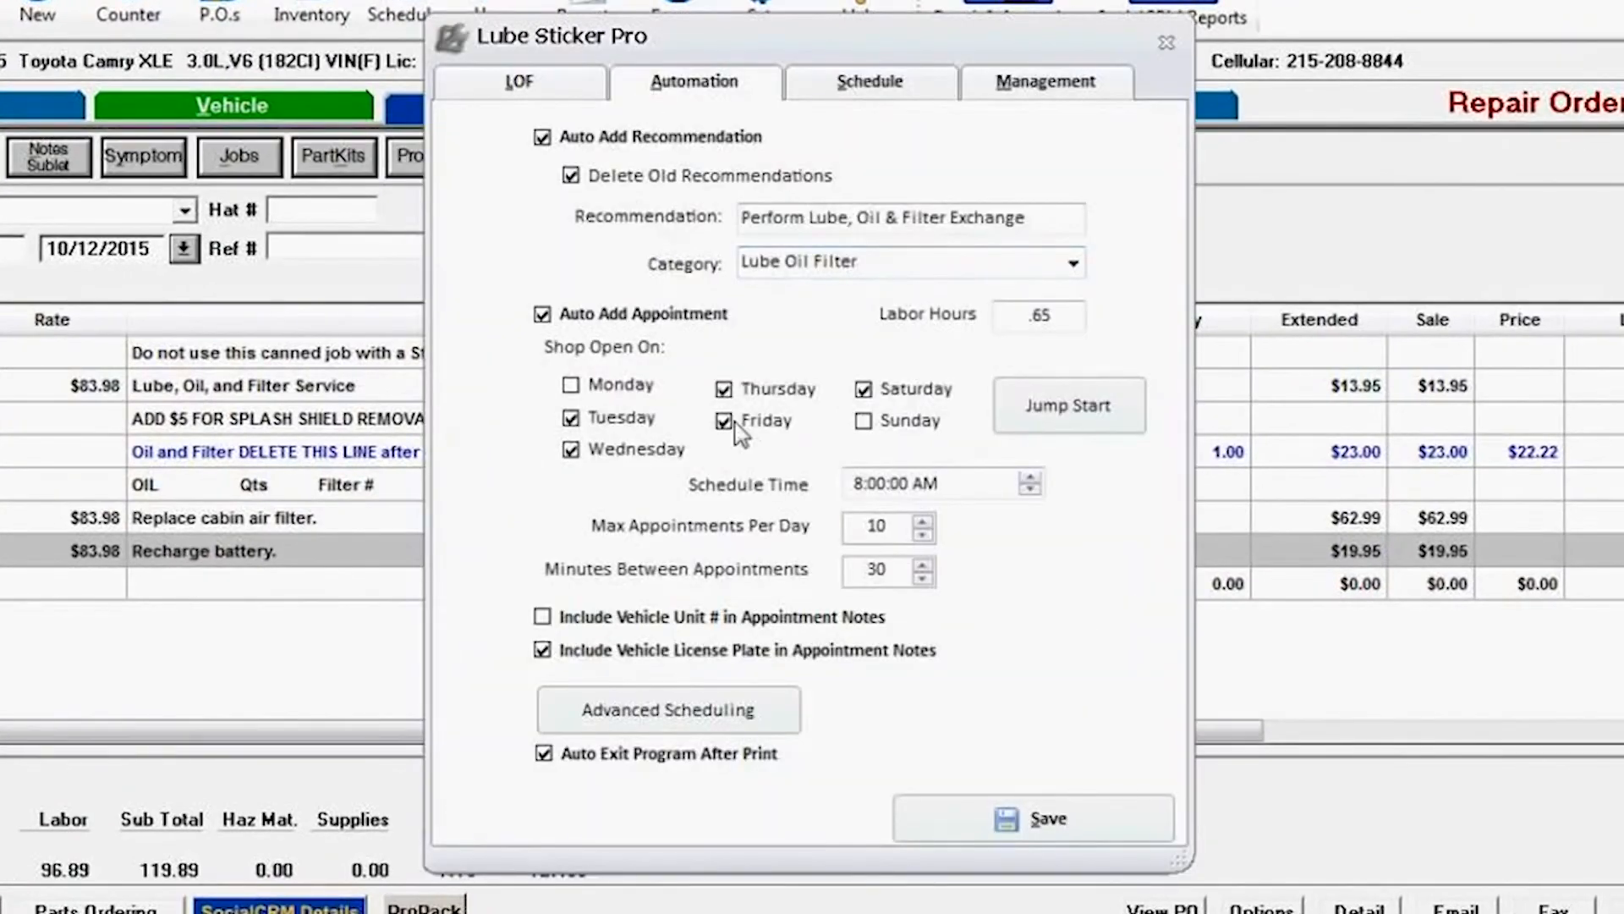
left_click(714, 714)
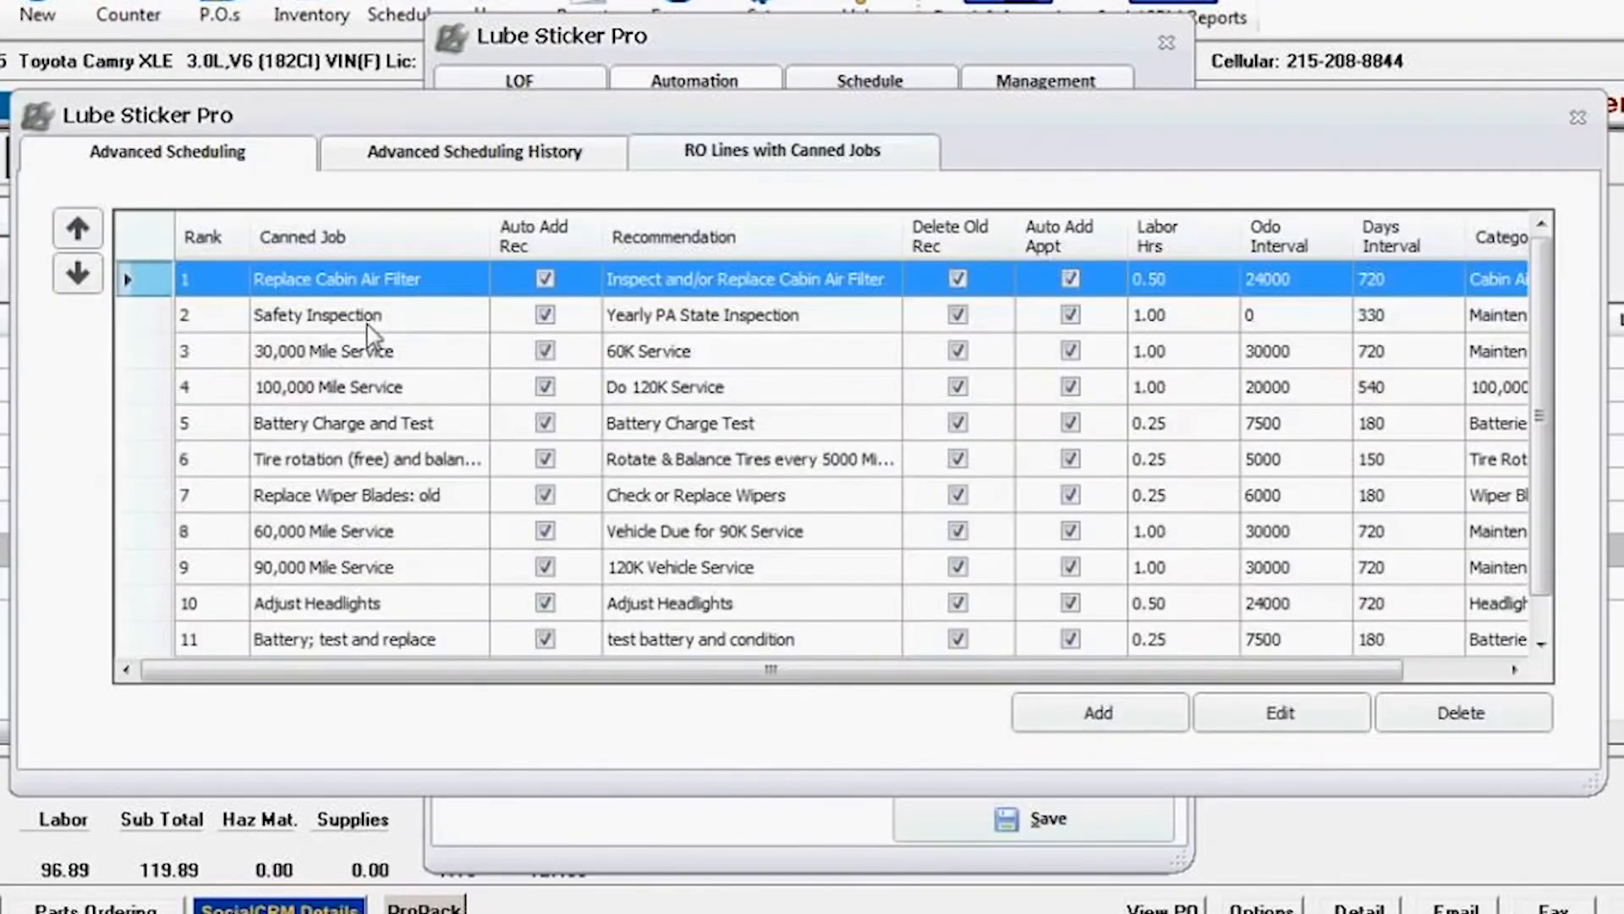
Step: Open the Replace Cabin Air Filter scheduling entry, inspect its recommendation text and odometer interval, and save it
double_click(377, 283)
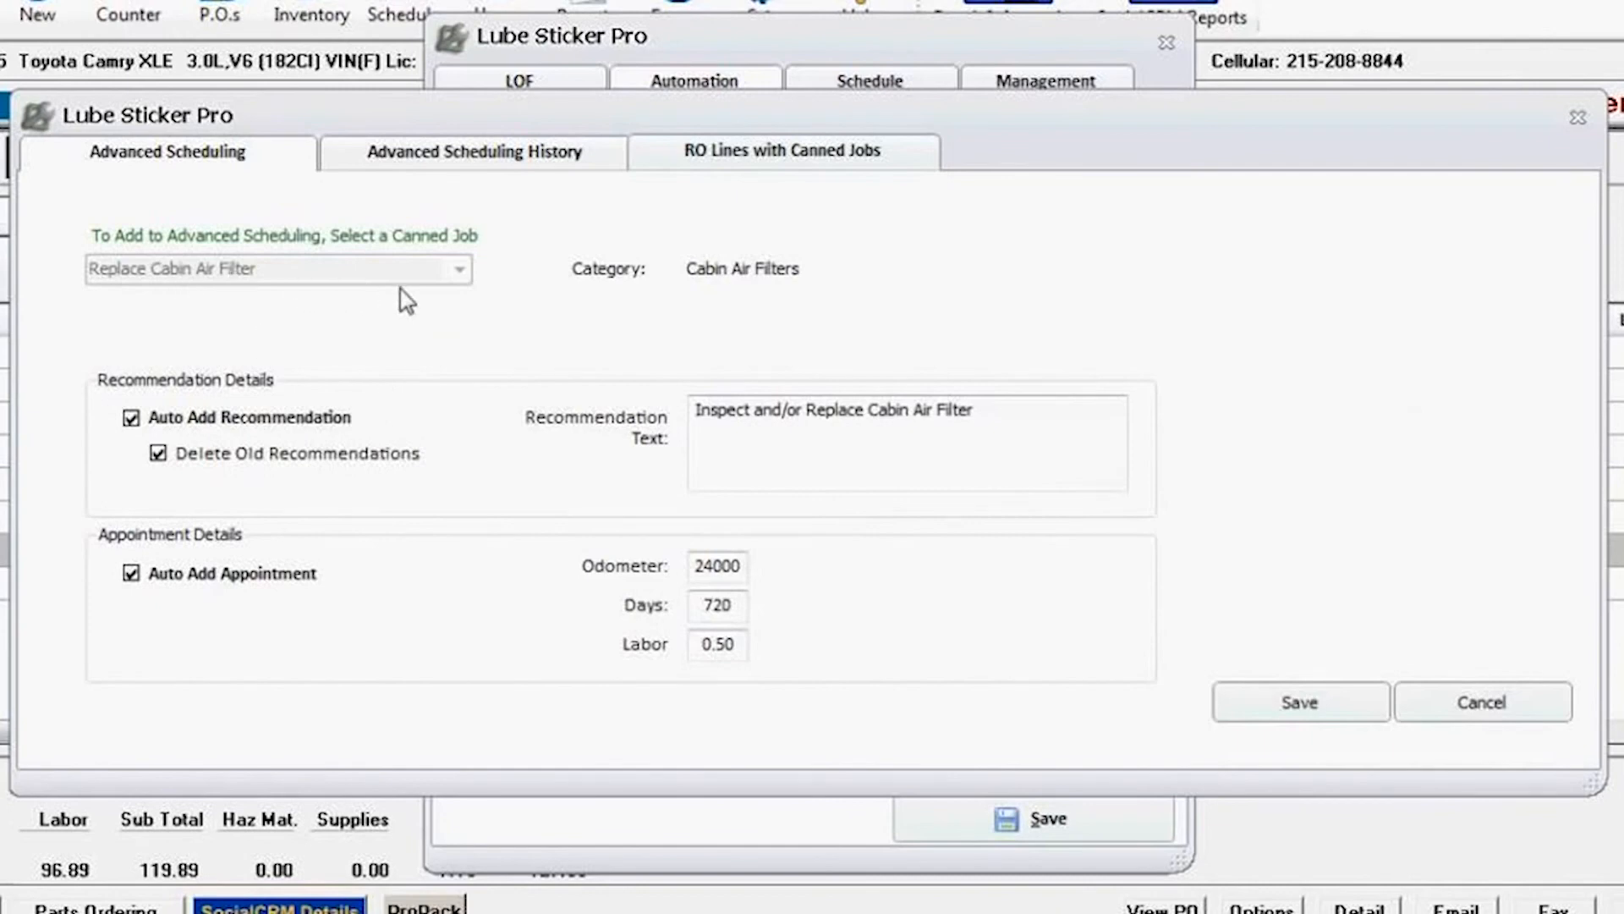
left_click_drag(1030, 424, 585, 406)
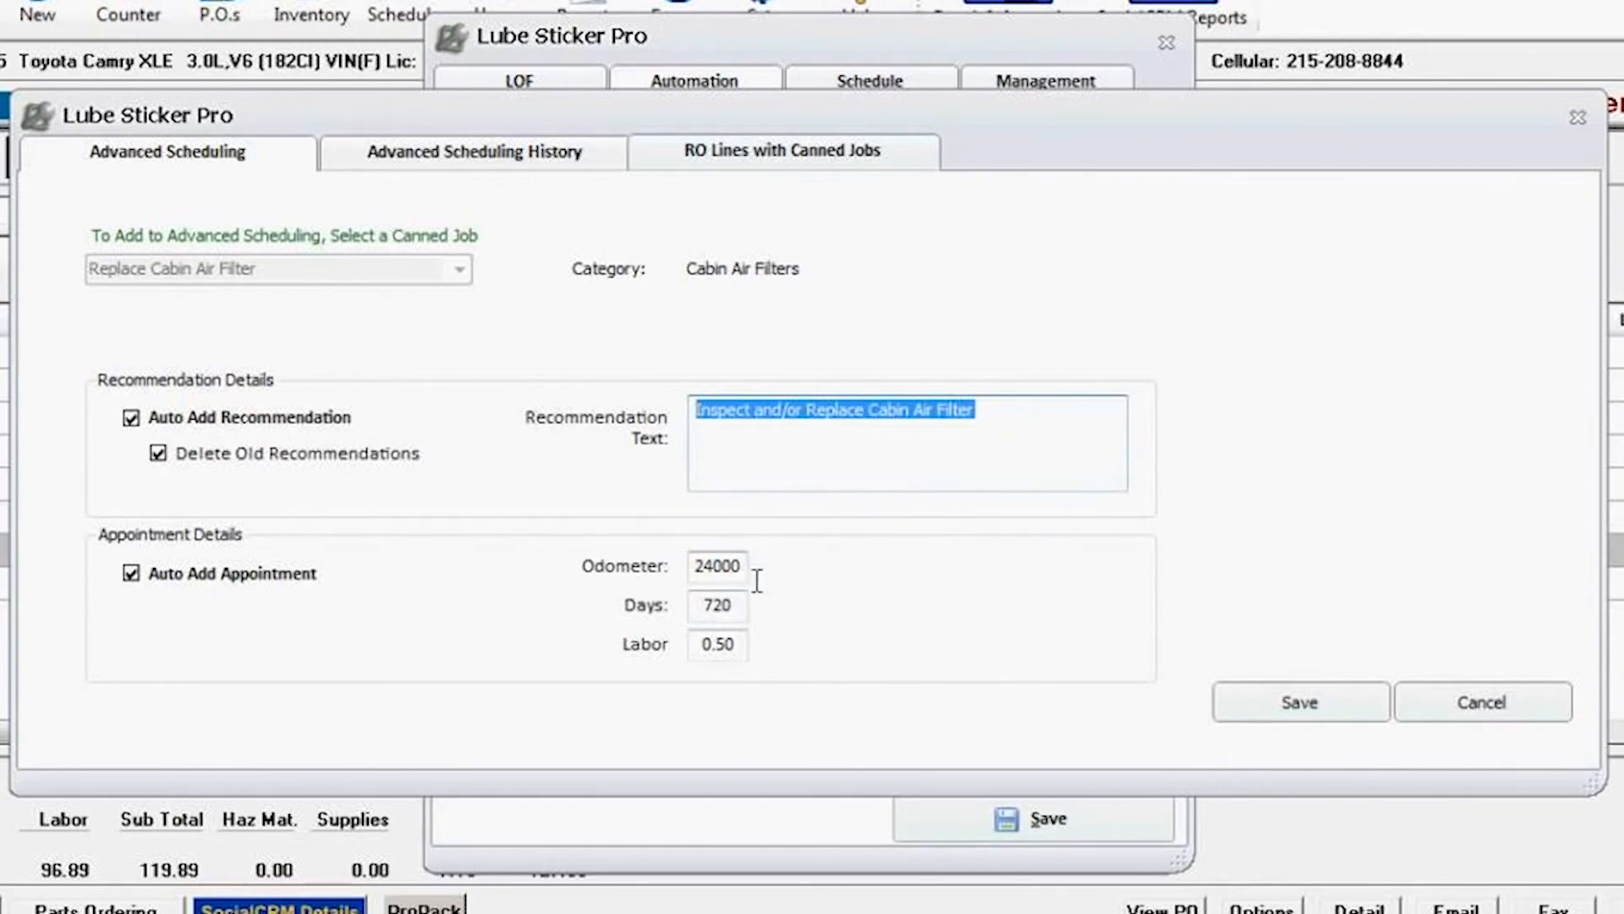
key("Tab")
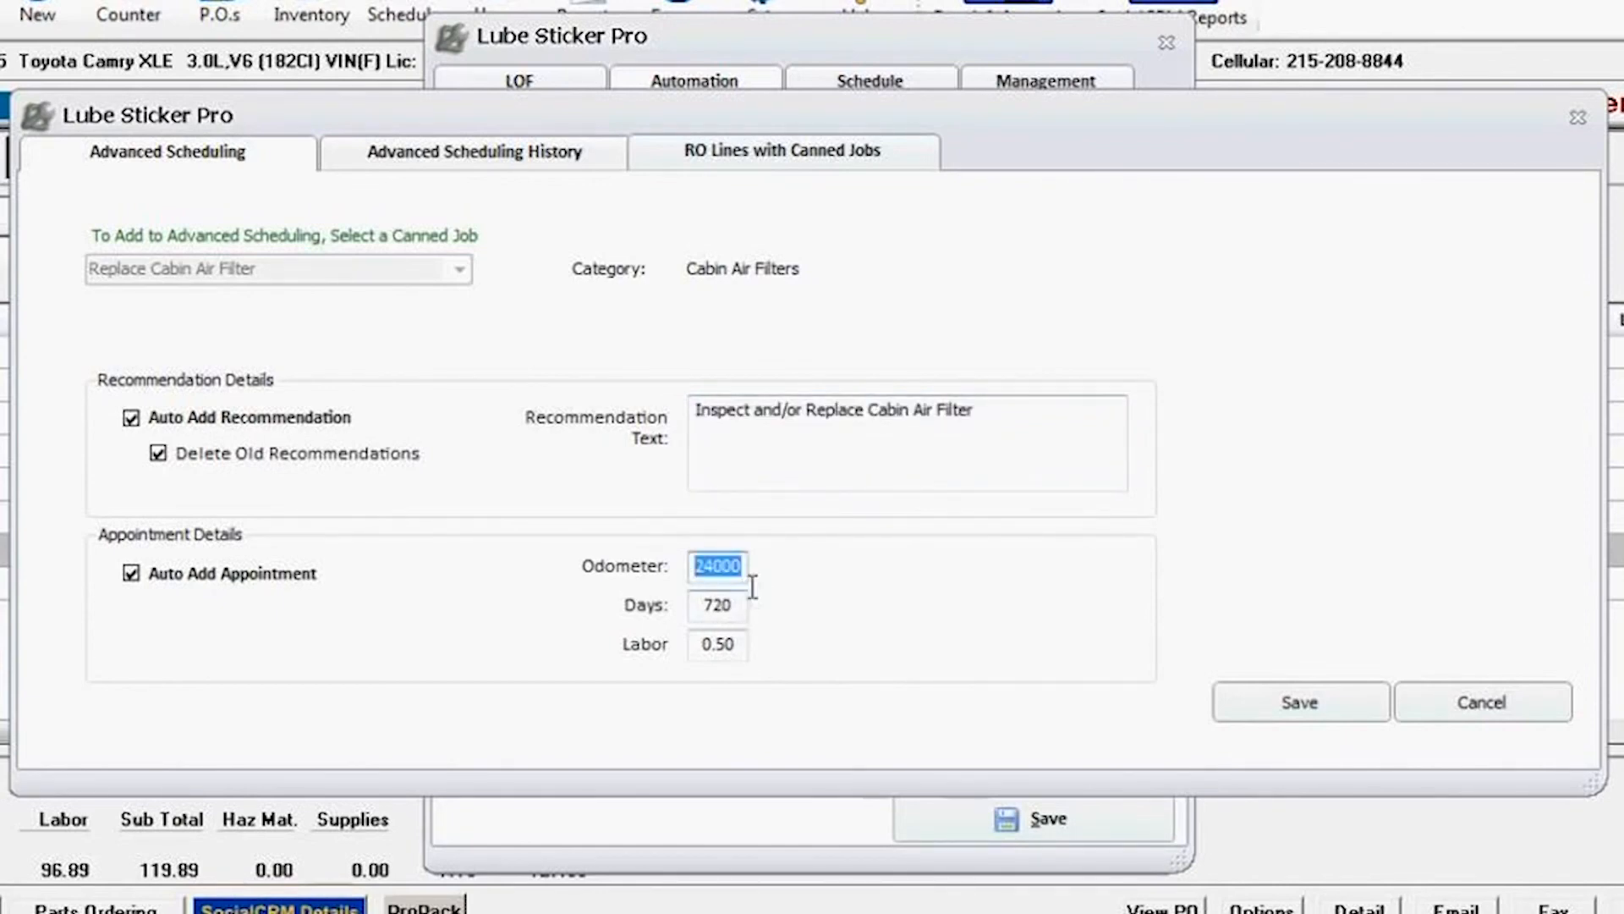
left_click(1294, 703)
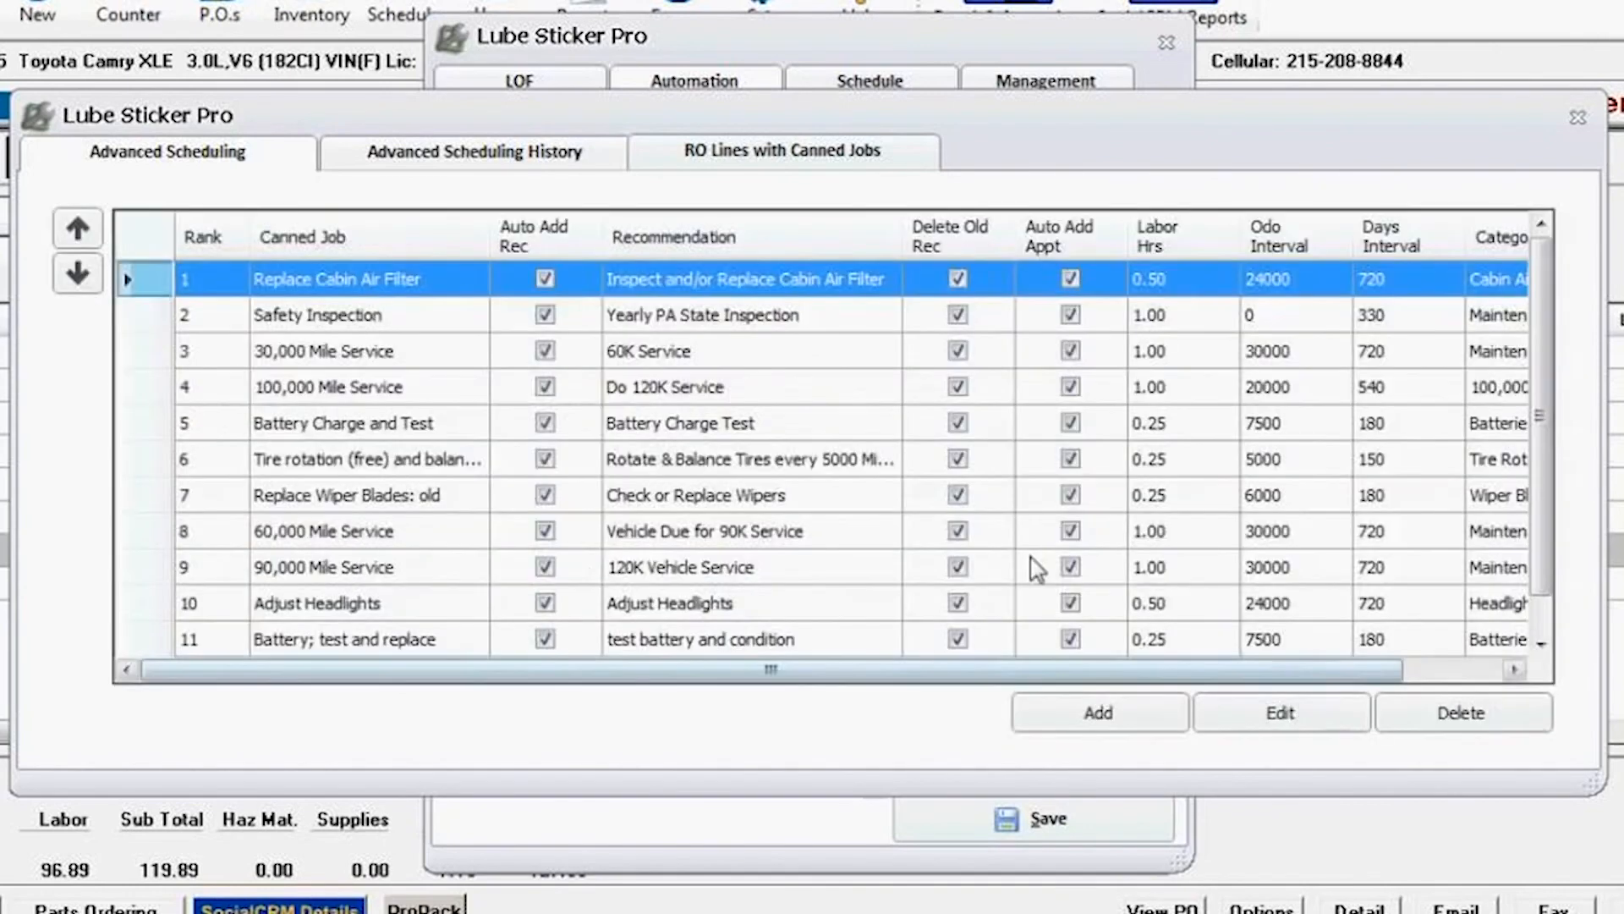
Step: Open the Battery Charge and Test scheduling entry, inspect its appointment intervals, and save it
double_click(378, 431)
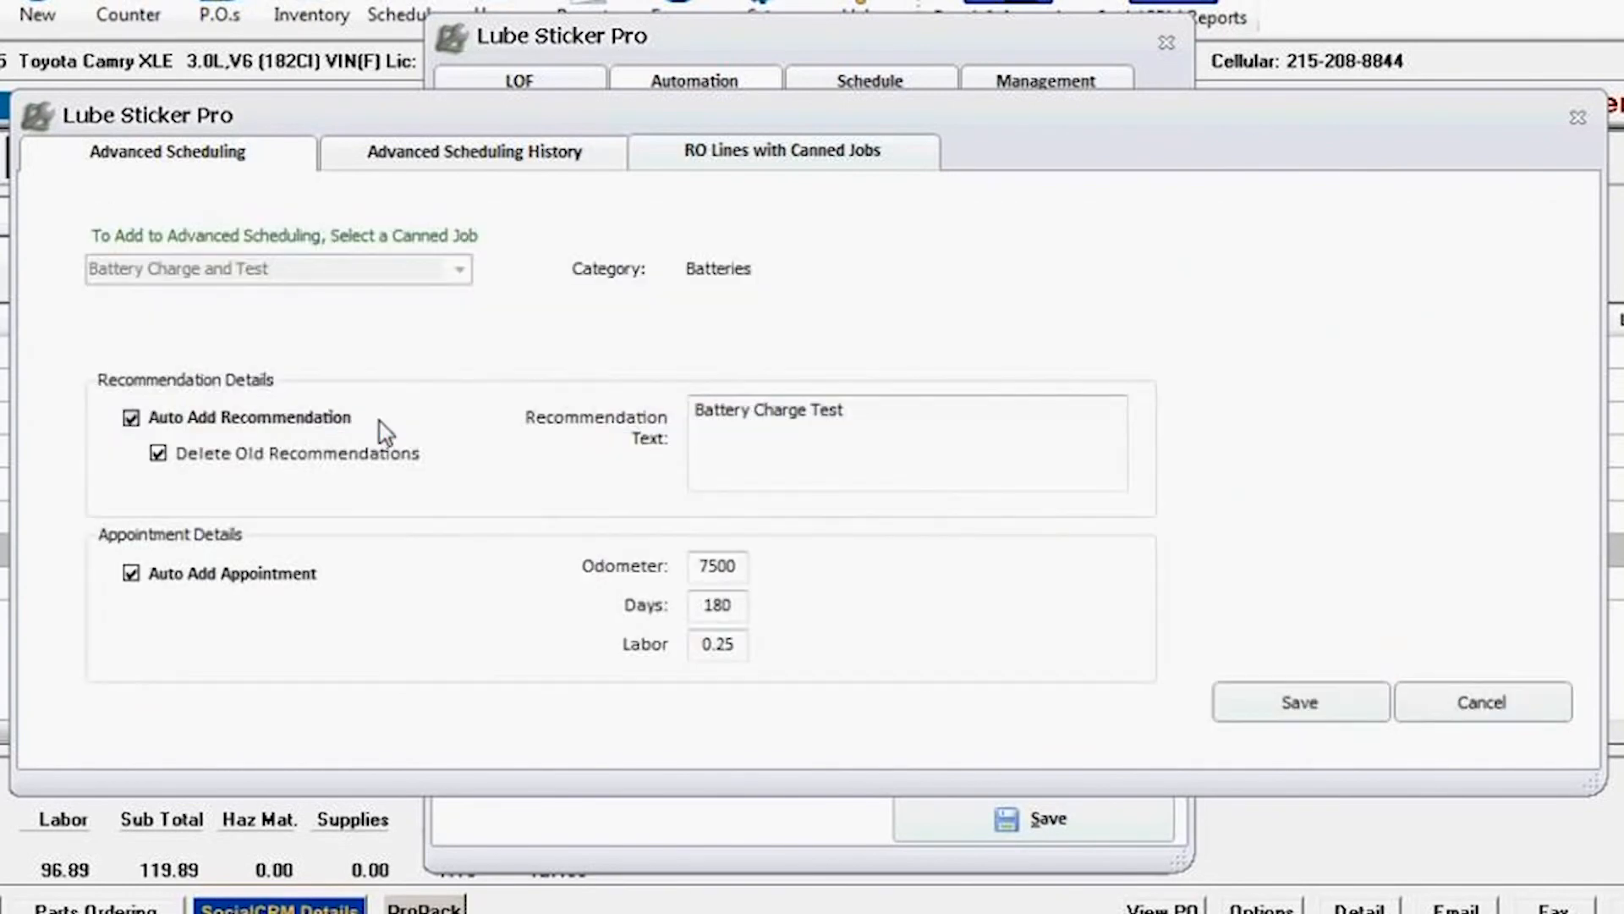
left_click_drag(744, 575, 683, 587)
key("Tab")
left_click(1321, 709)
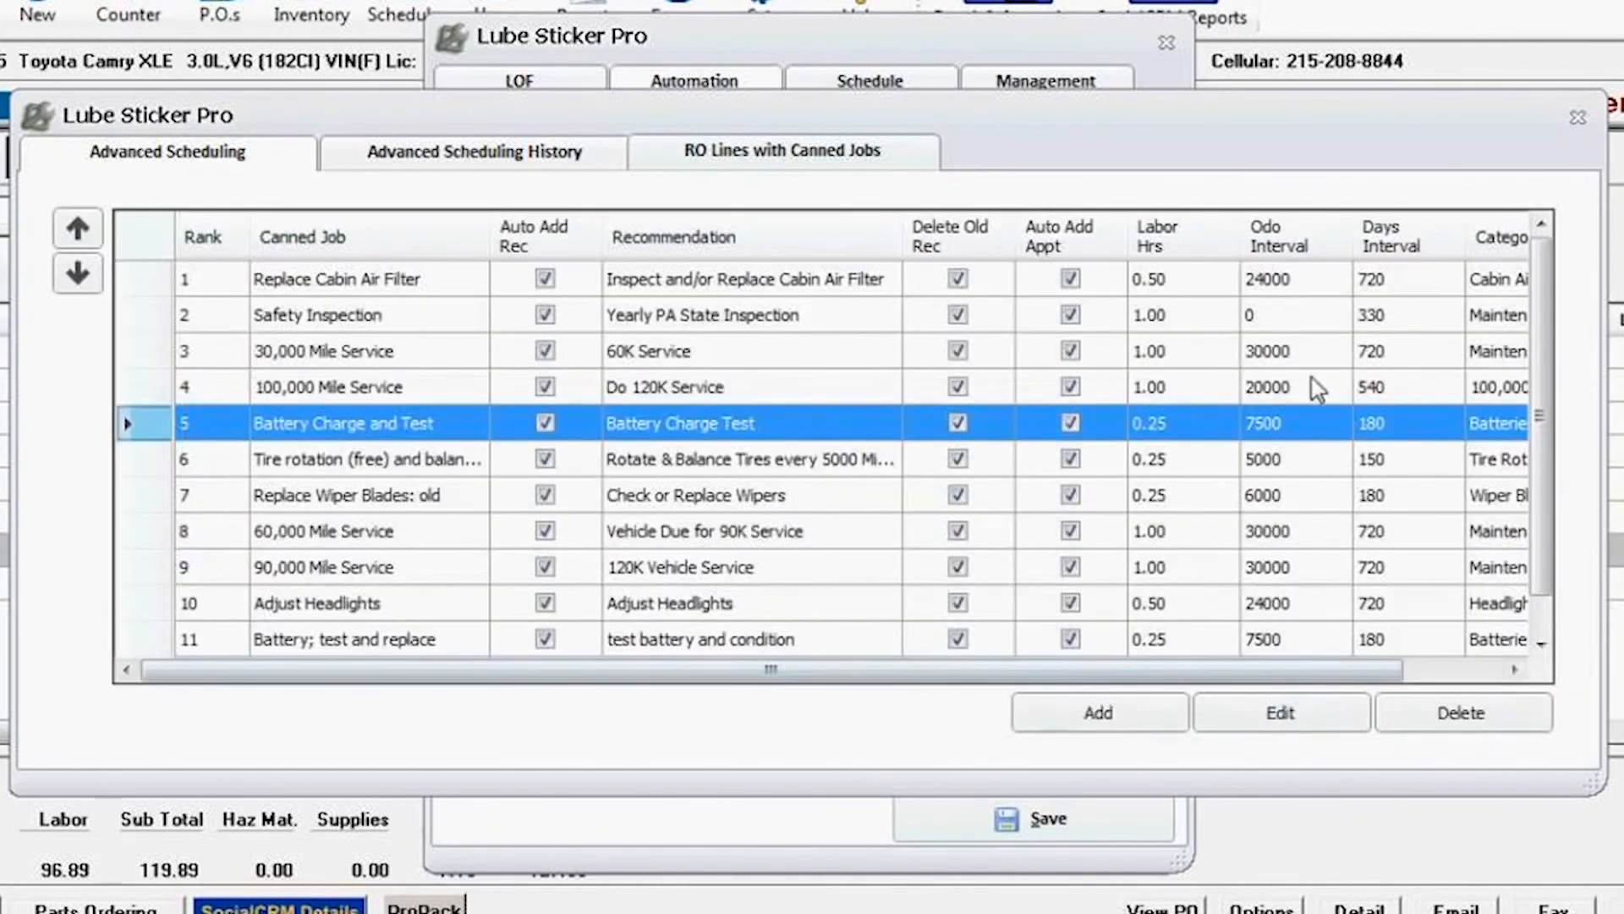
Step: Close Advanced Scheduling, save the Lube Sticker Pro settings and close the program window
left_click(1578, 119)
left_click(971, 825)
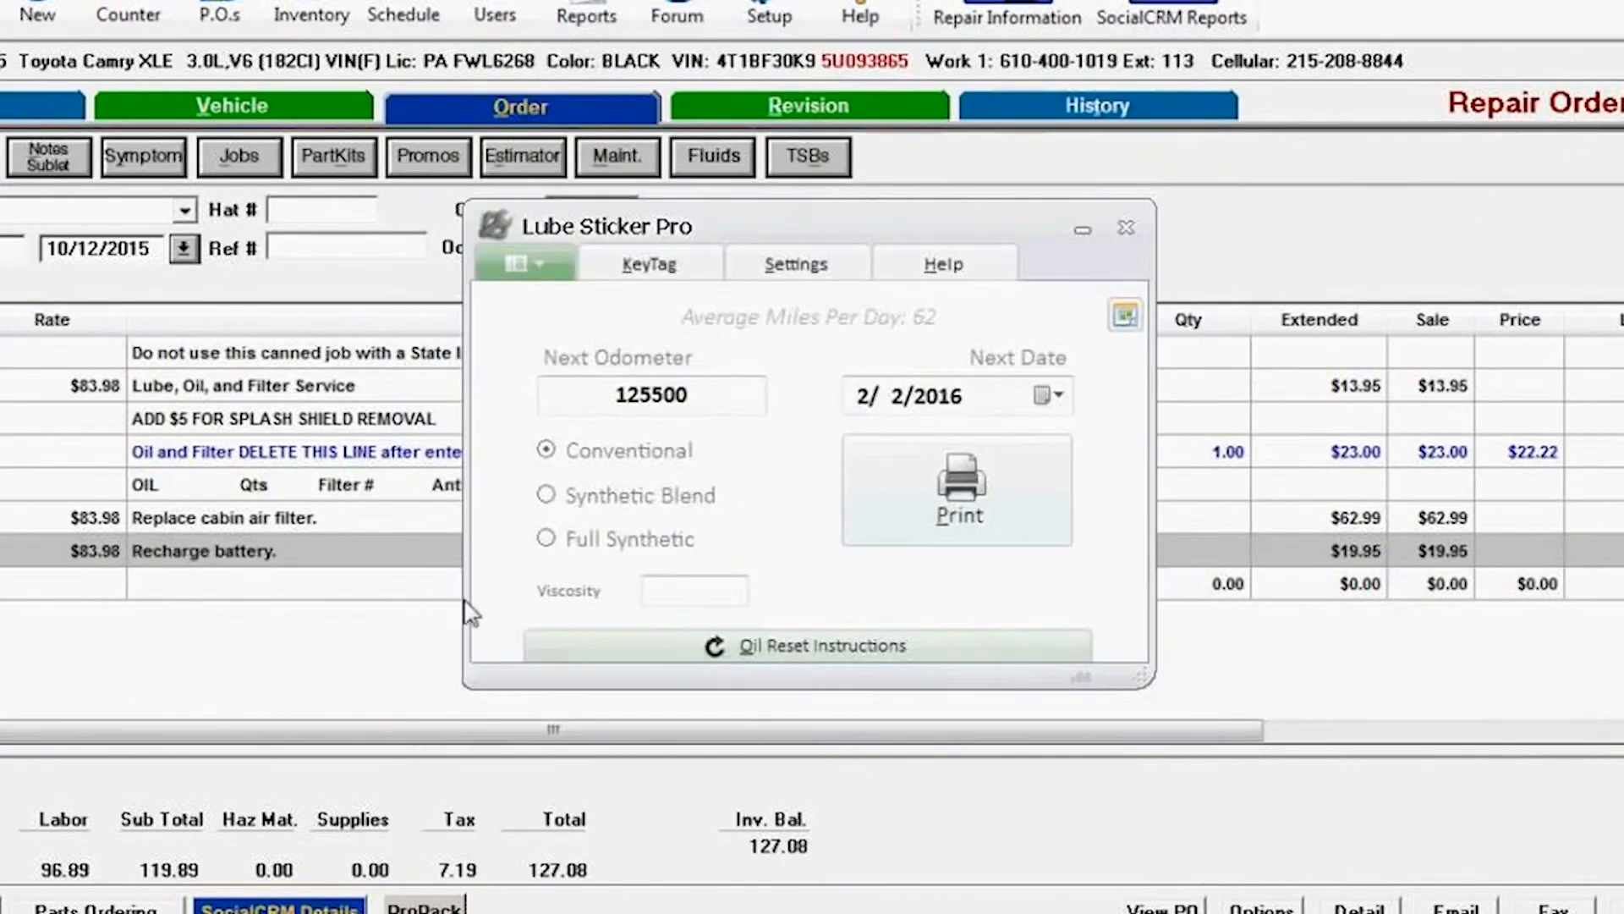
left_click(1079, 233)
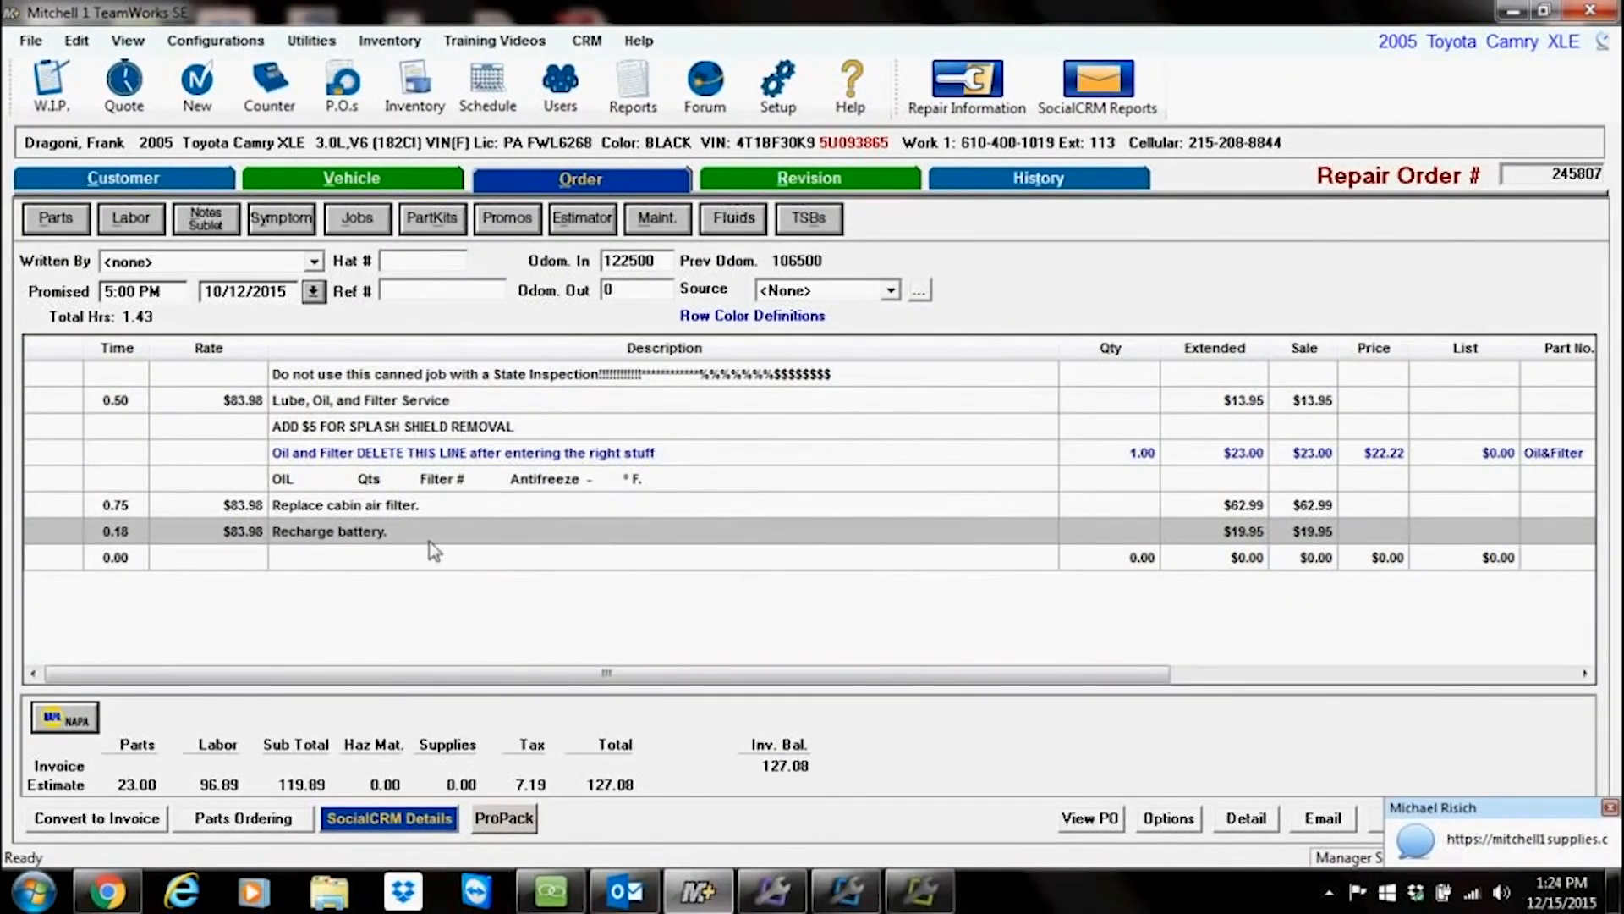
Step: Select the cabin air filter and battery lines on the order, run Lube Sticker Pro for the order, and close it
left_click(391, 512)
left_click(389, 533)
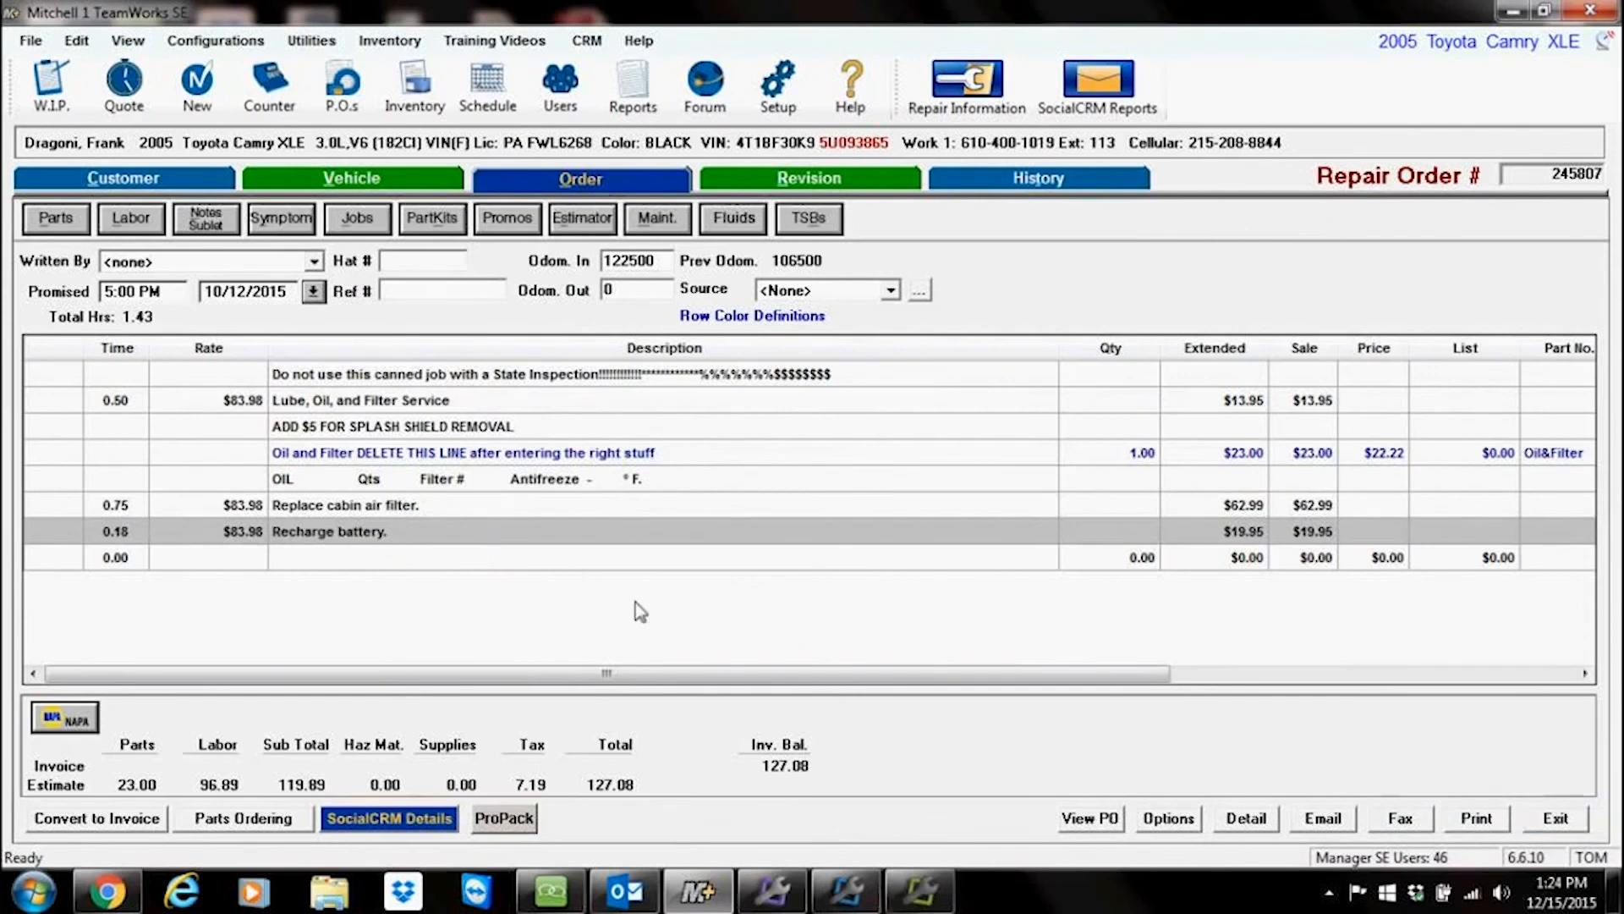
left_click(919, 890)
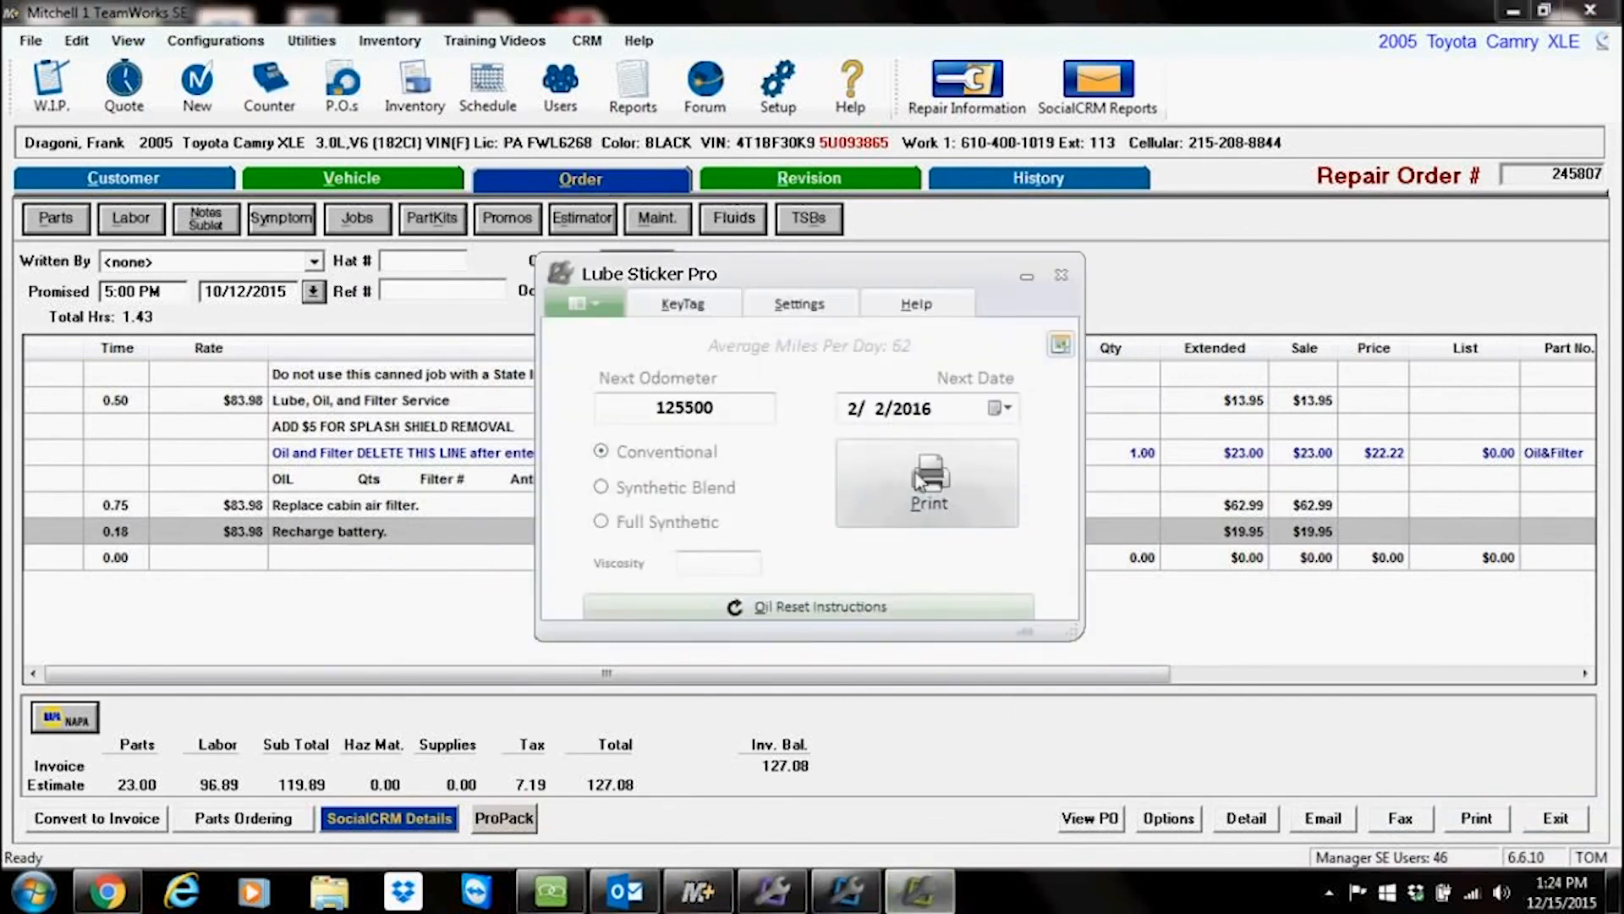
left_click(1026, 277)
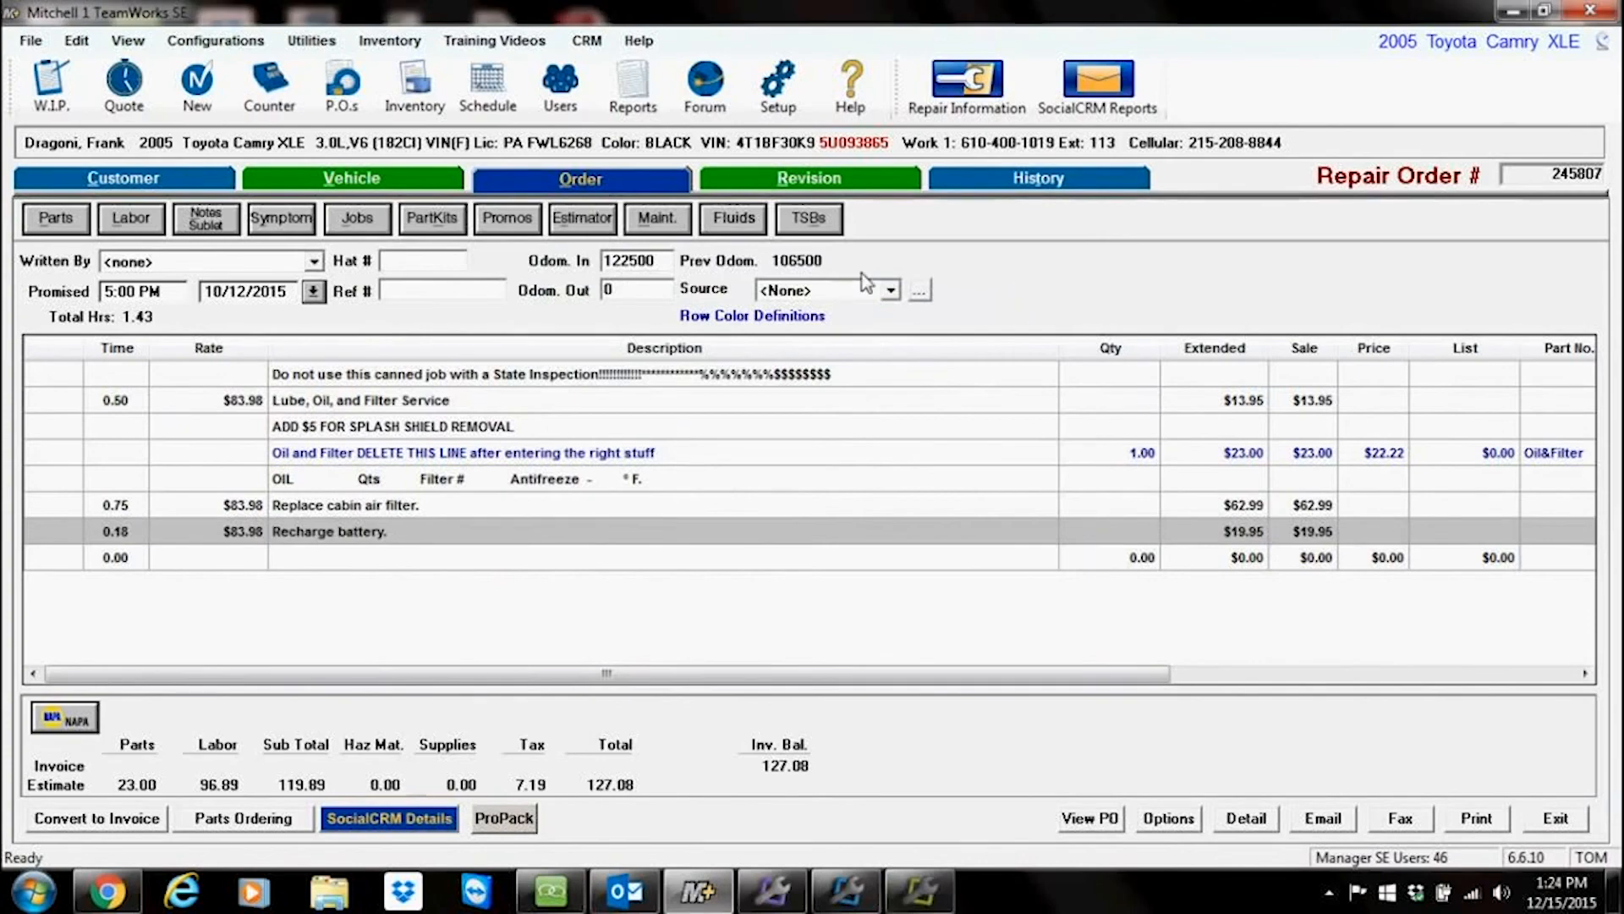
Step: Open the cabin air filter recommendation in the Vehicle view, highlight its due date and mileage, and close it
left_click(351, 177)
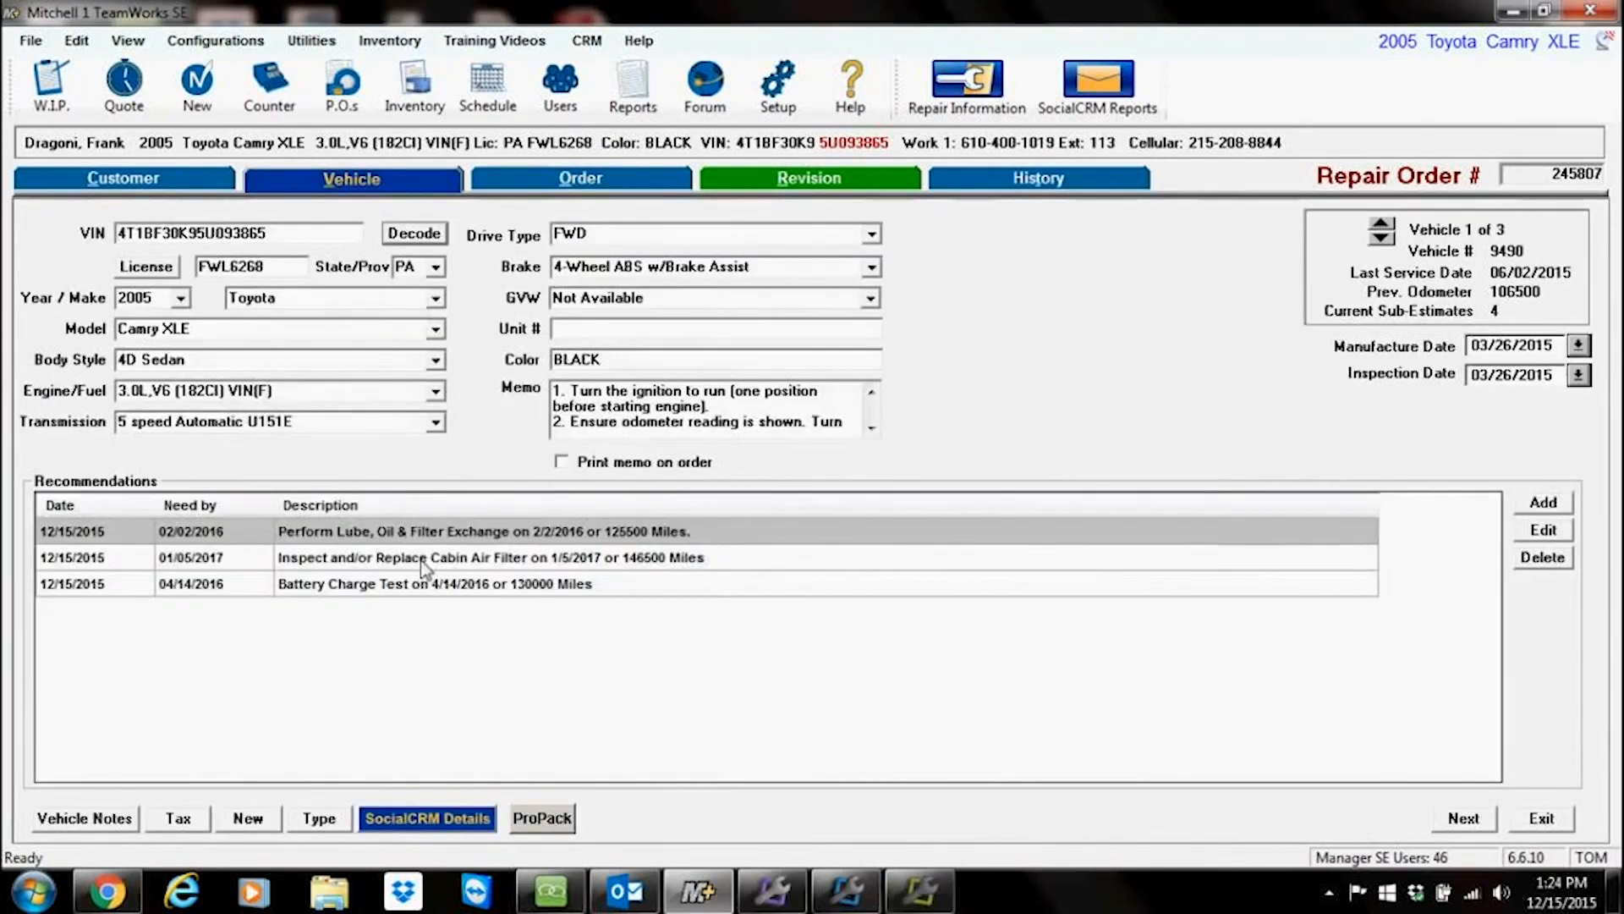
double_click(432, 560)
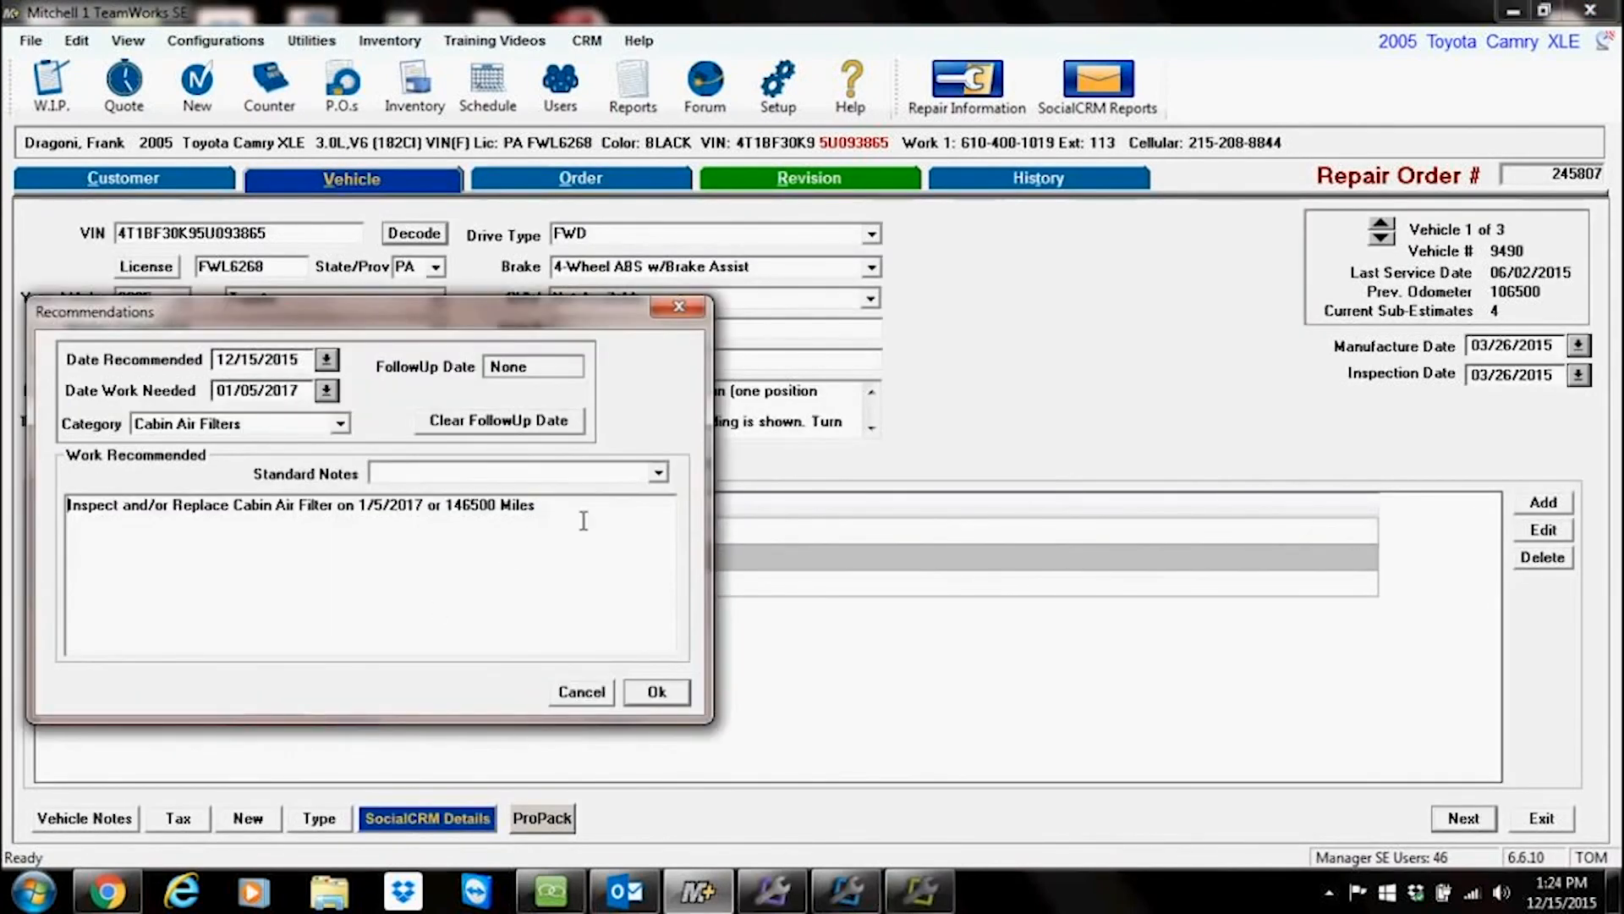
left_click_drag(584, 520, 302, 629)
left_click_drag(424, 505, 355, 507)
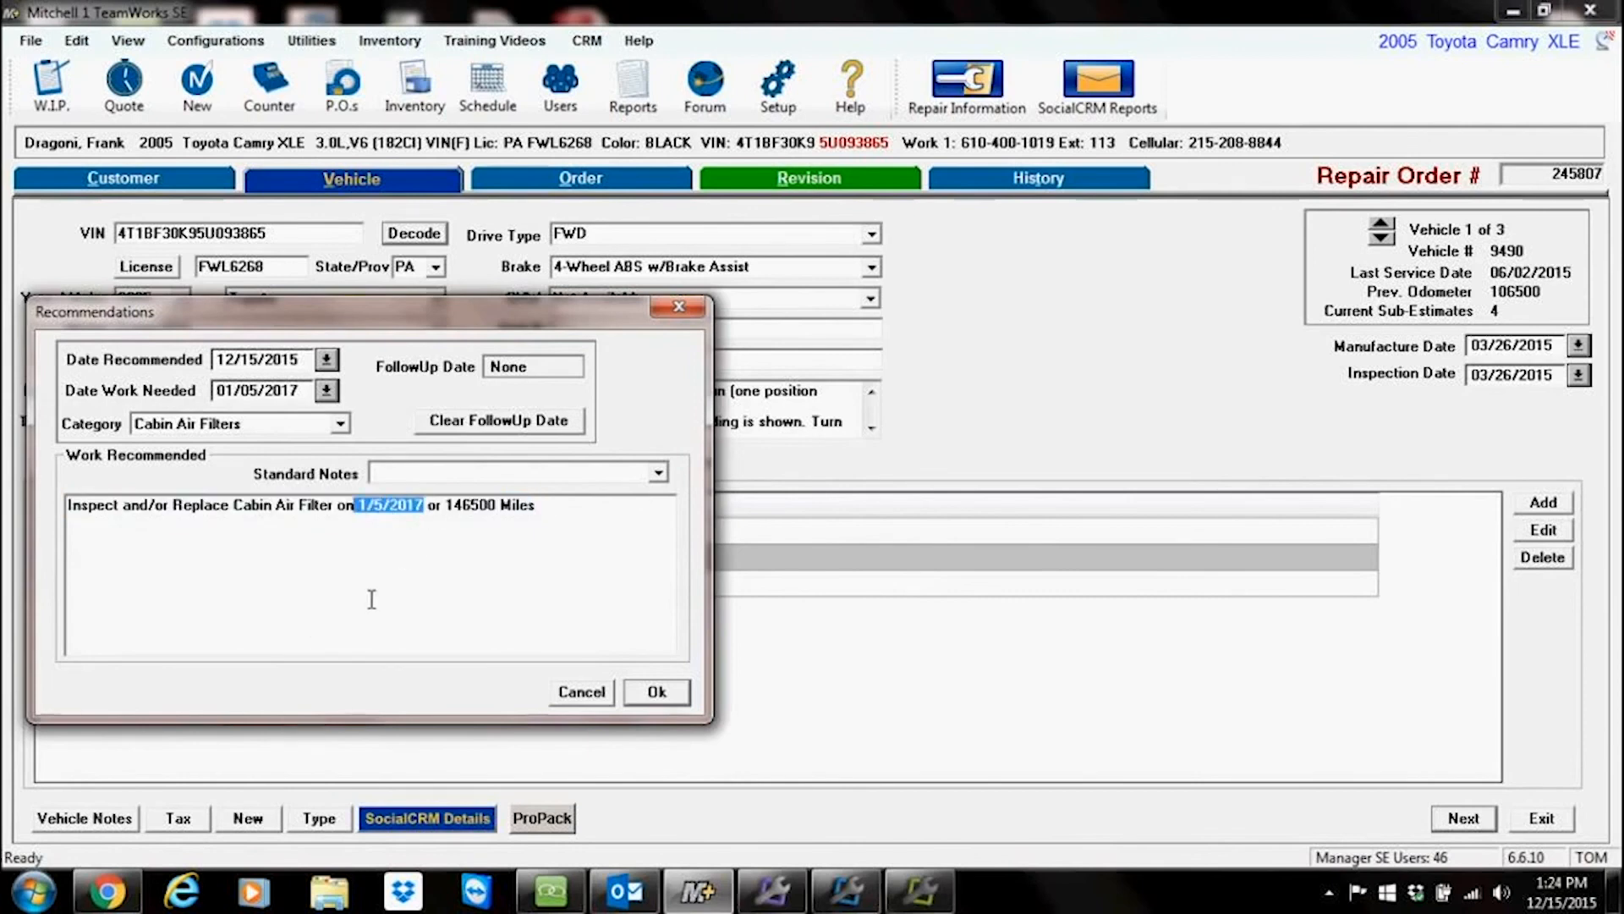
left_click_drag(497, 505, 471, 508)
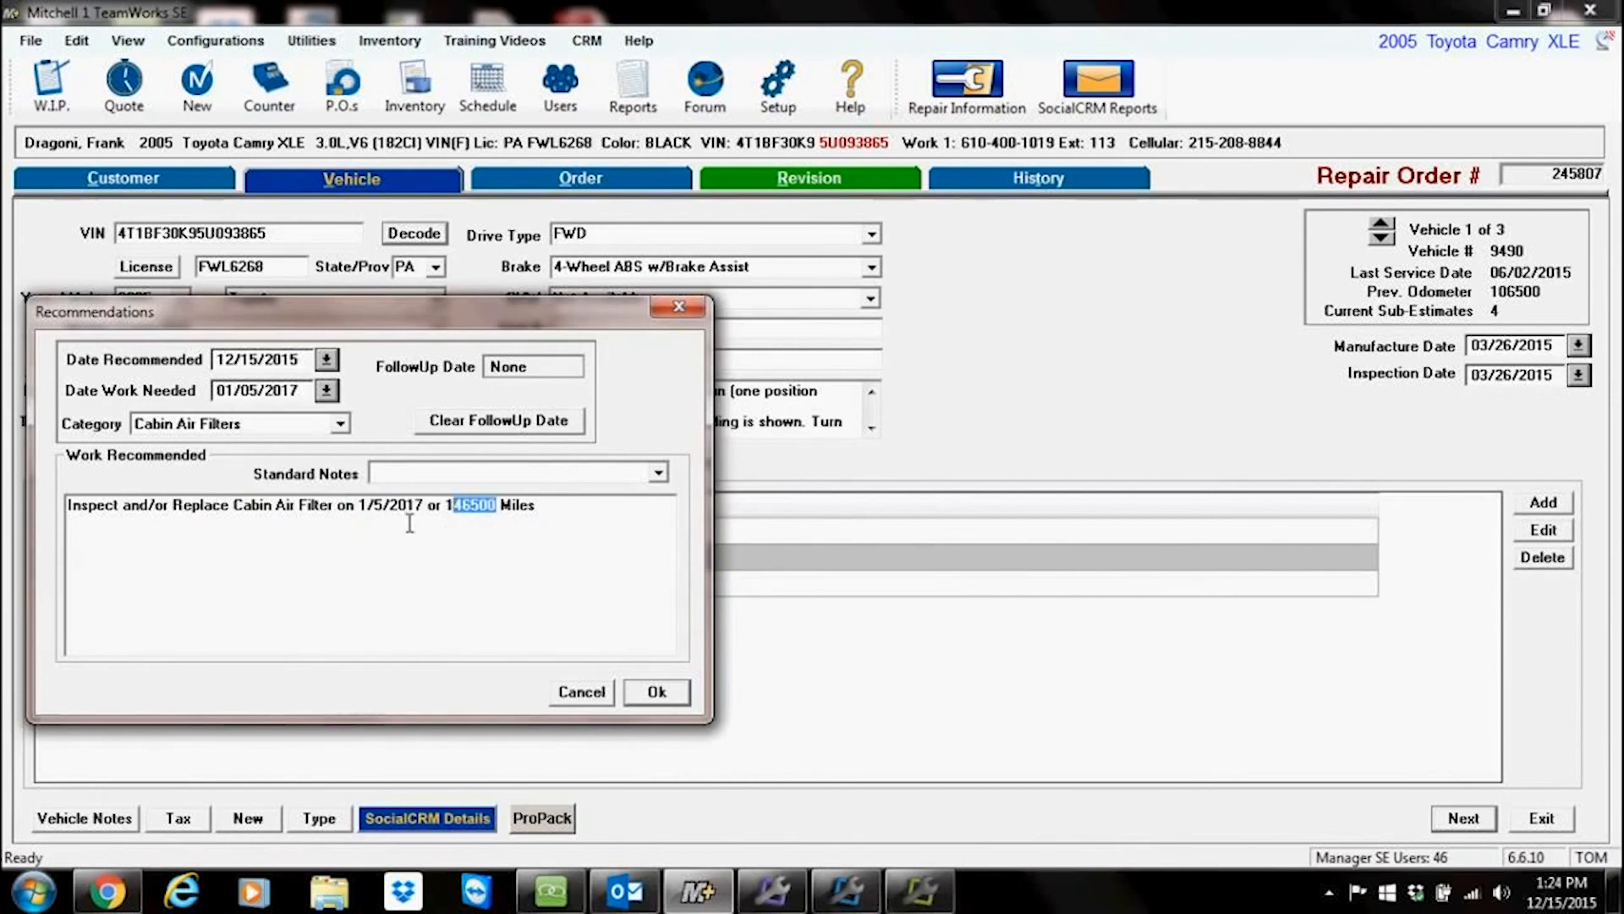
left_click(657, 691)
Step: Open the Schedule and page forward month by month to December 2016
left_click(512, 80)
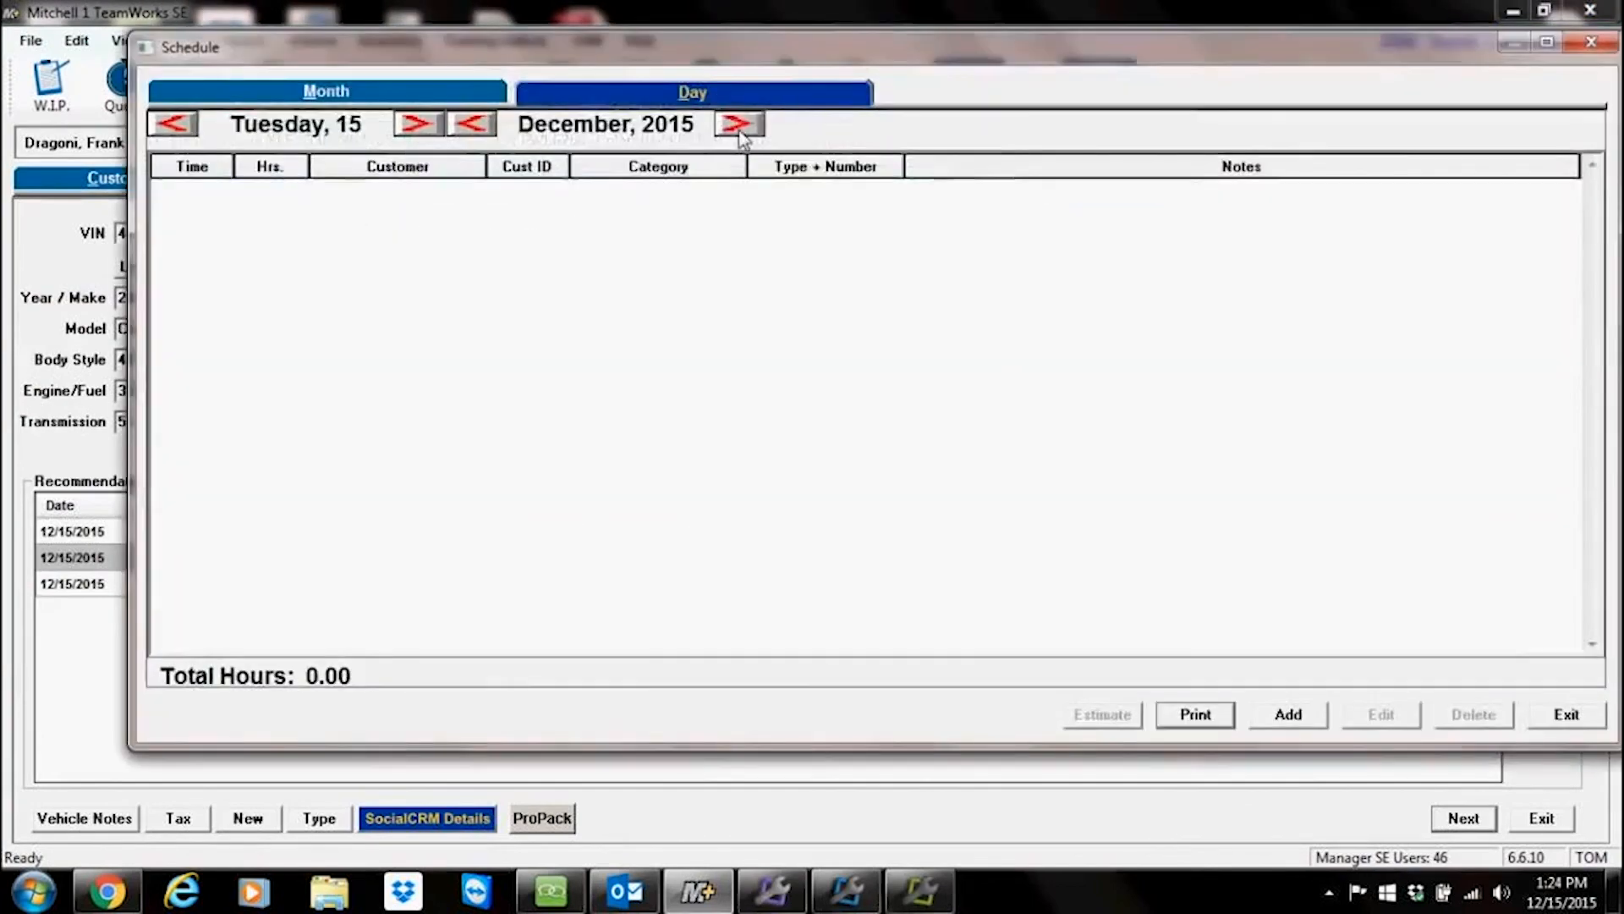
left_click(740, 127)
left_click(740, 127)
left_click(740, 127)
left_click(740, 125)
left_click(740, 125)
left_click(740, 125)
left_click(741, 125)
left_click(740, 125)
left_click(741, 125)
left_click(740, 125)
left_click(740, 125)
left_click(740, 126)
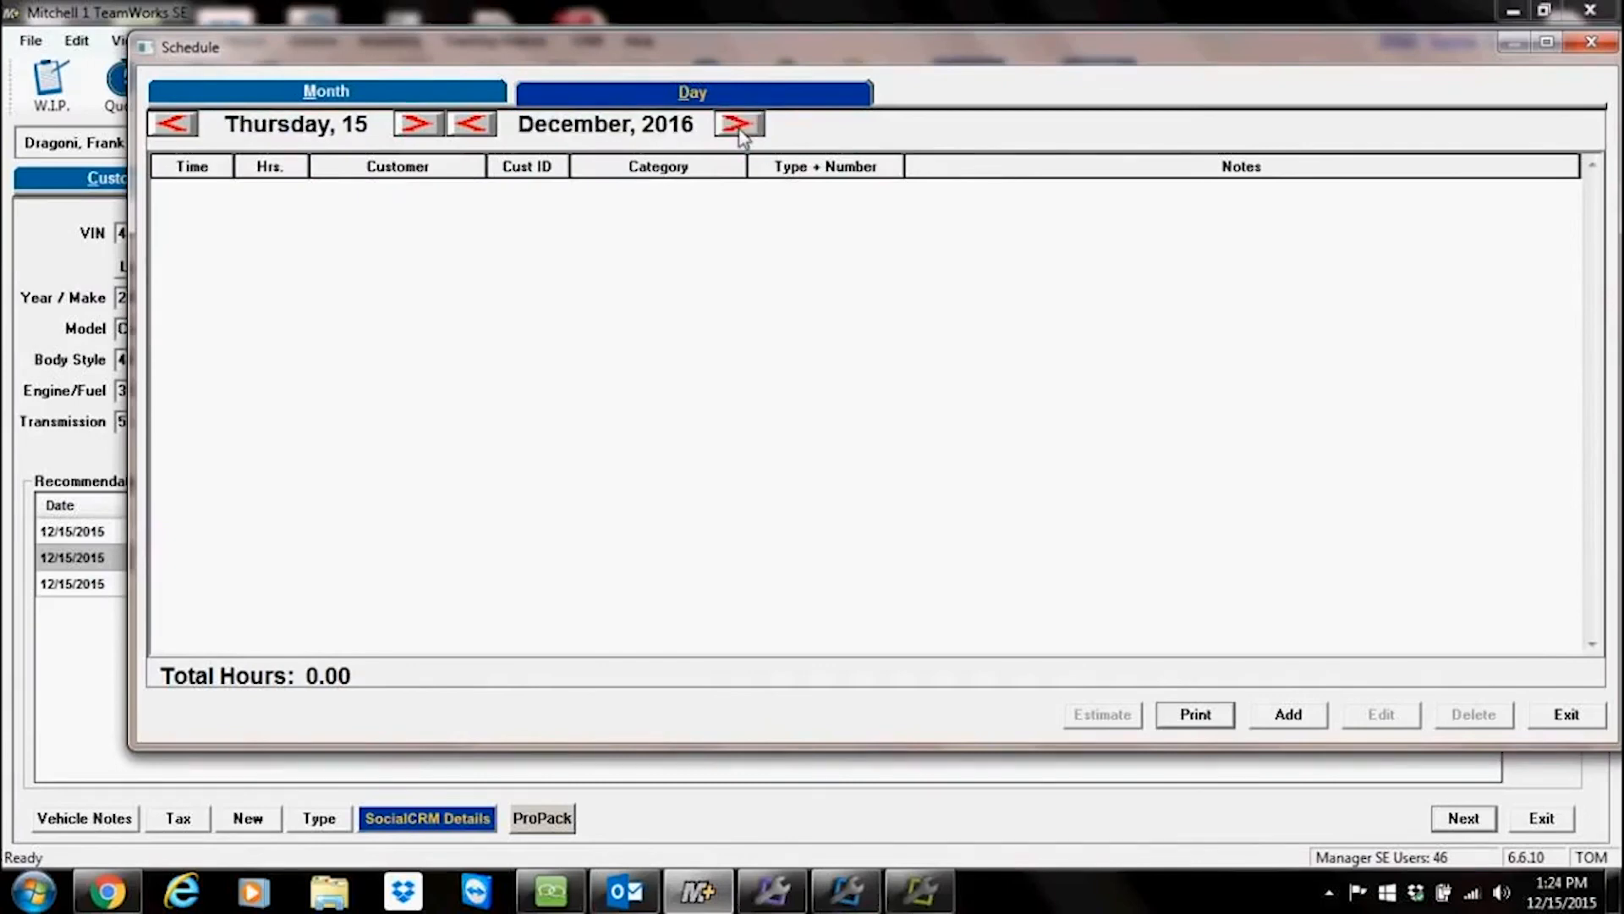
Step: Page the Schedule to January 2017 in month view, open January 5 to view the cabin air filter appointment, and exit
left_click(740, 127)
left_click(413, 93)
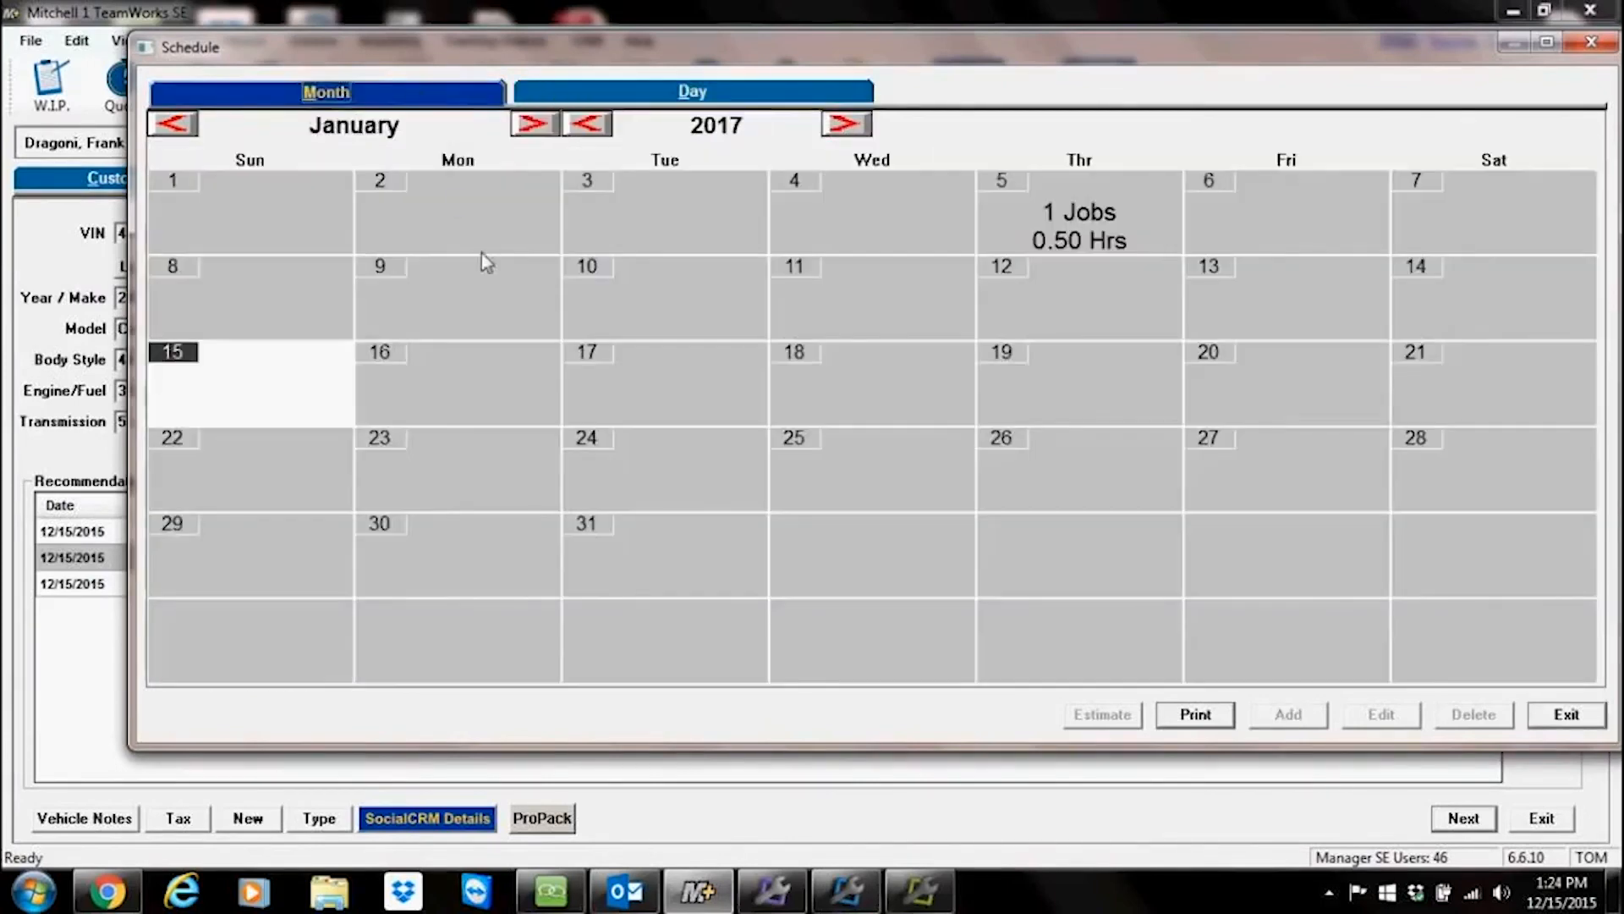
double_click(1099, 254)
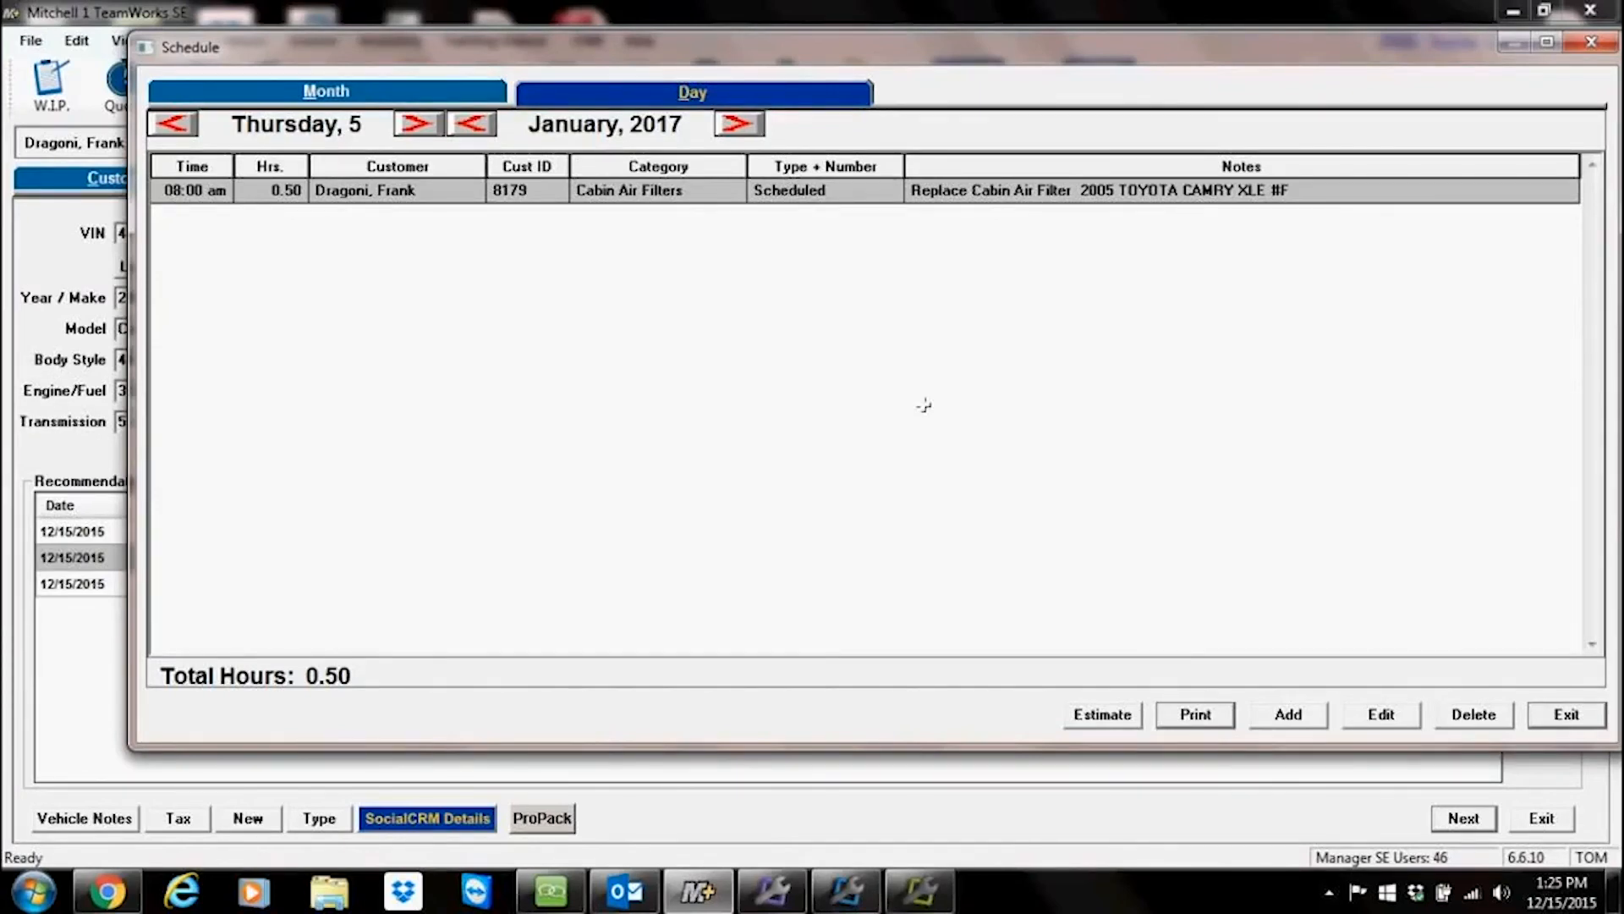
left_click(1565, 715)
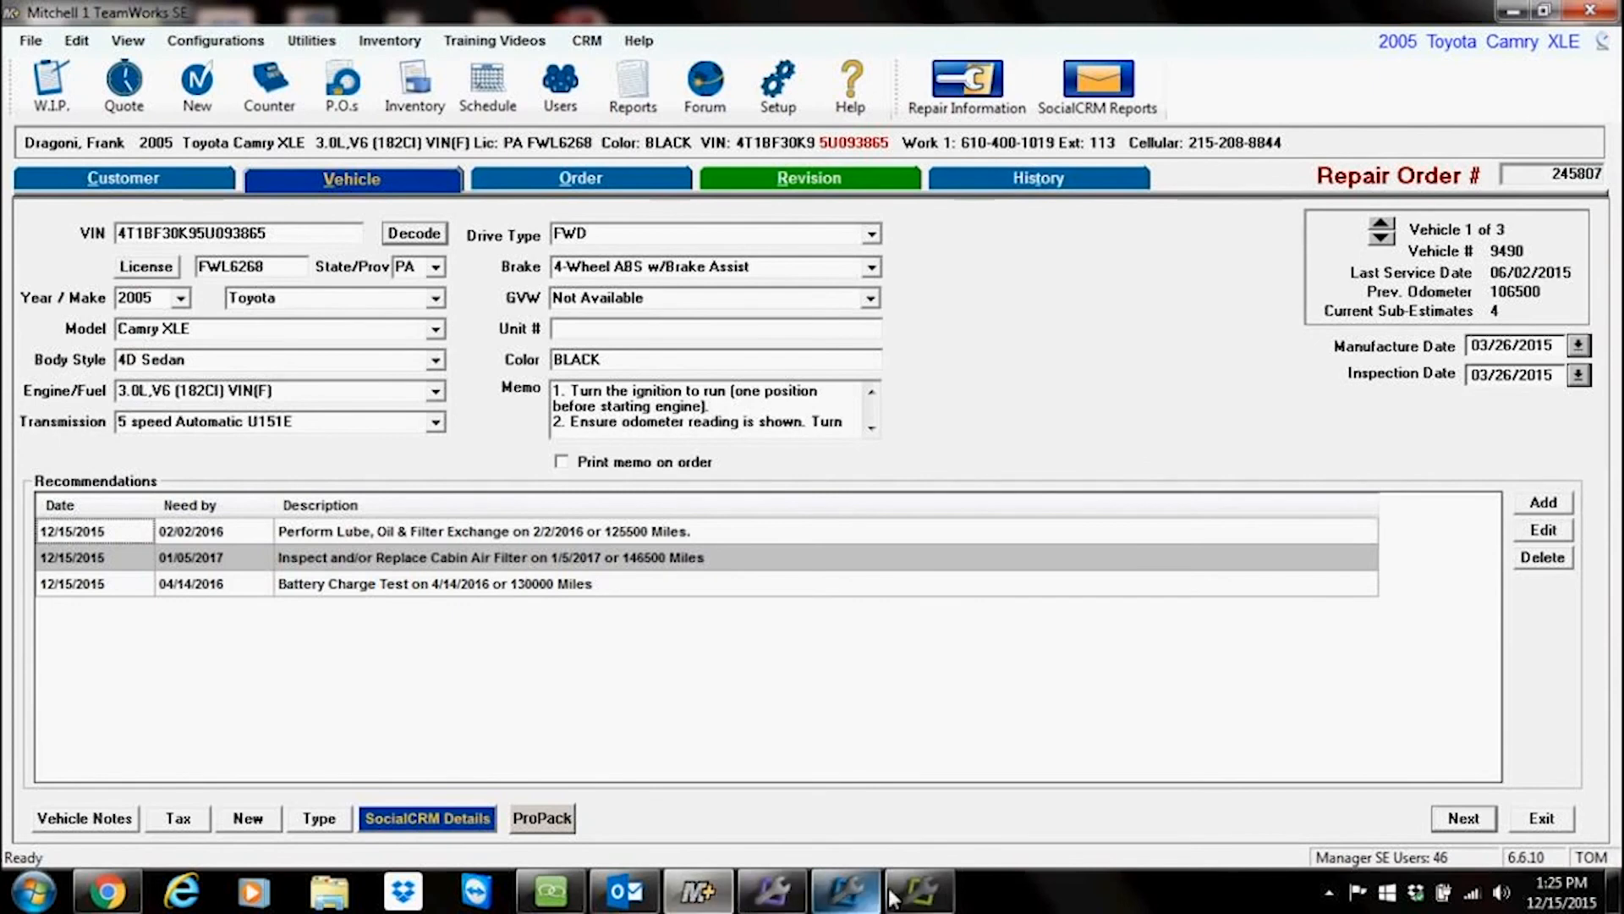
Step: Open the lube, oil and filter recommendation, highlight its due date and mileage, and close it
left_click(416, 534)
double_click(416, 535)
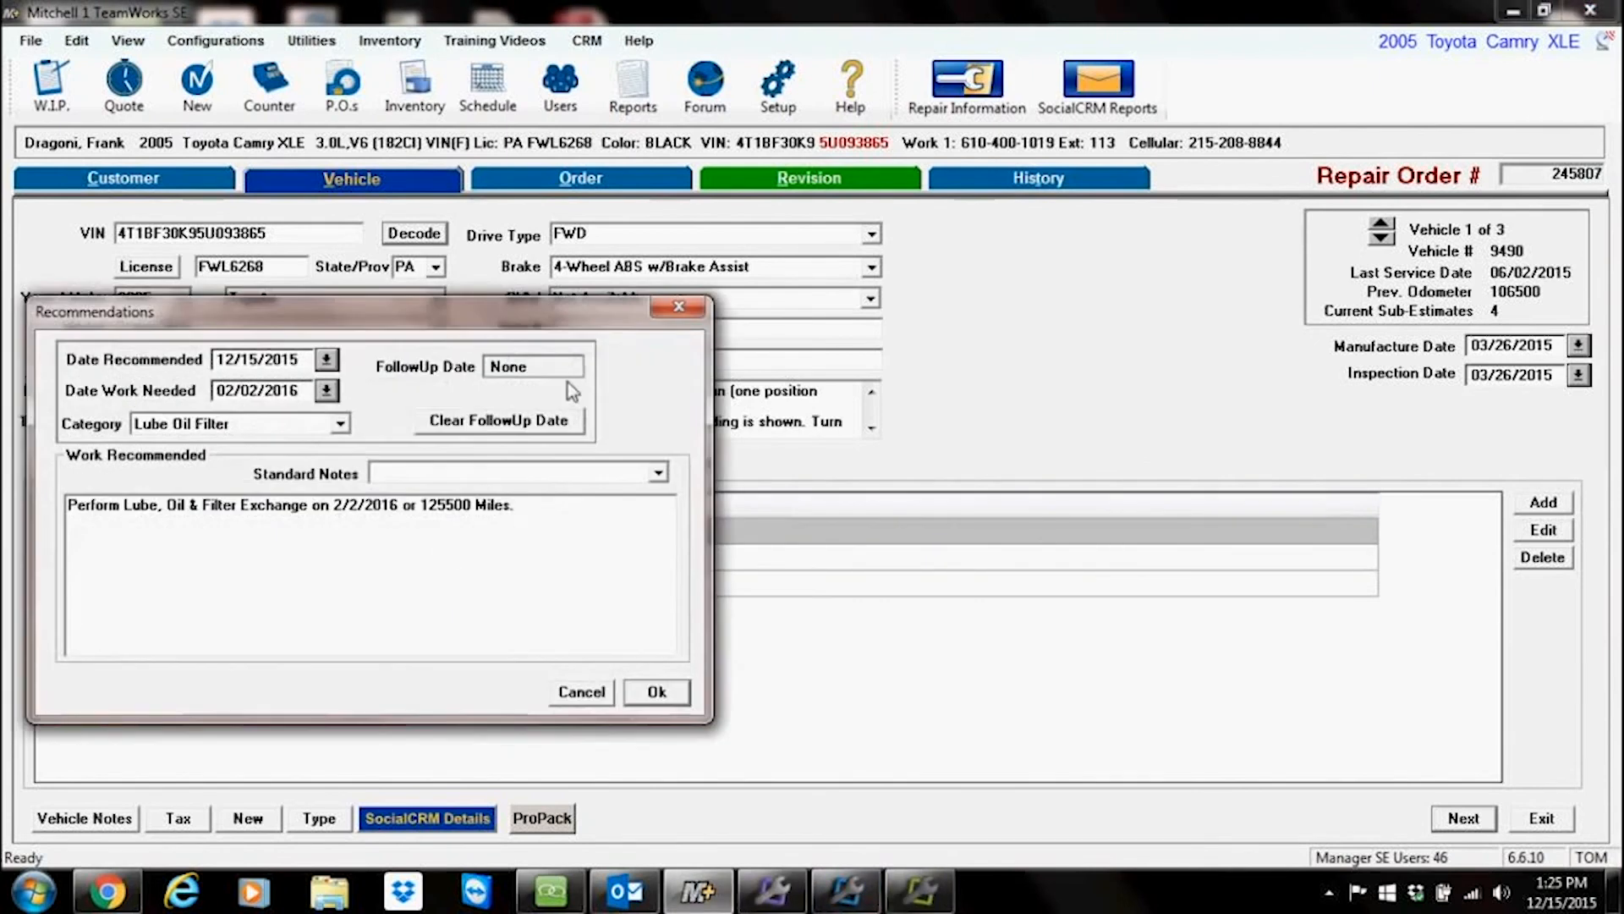
left_click_drag(334, 505, 430, 507)
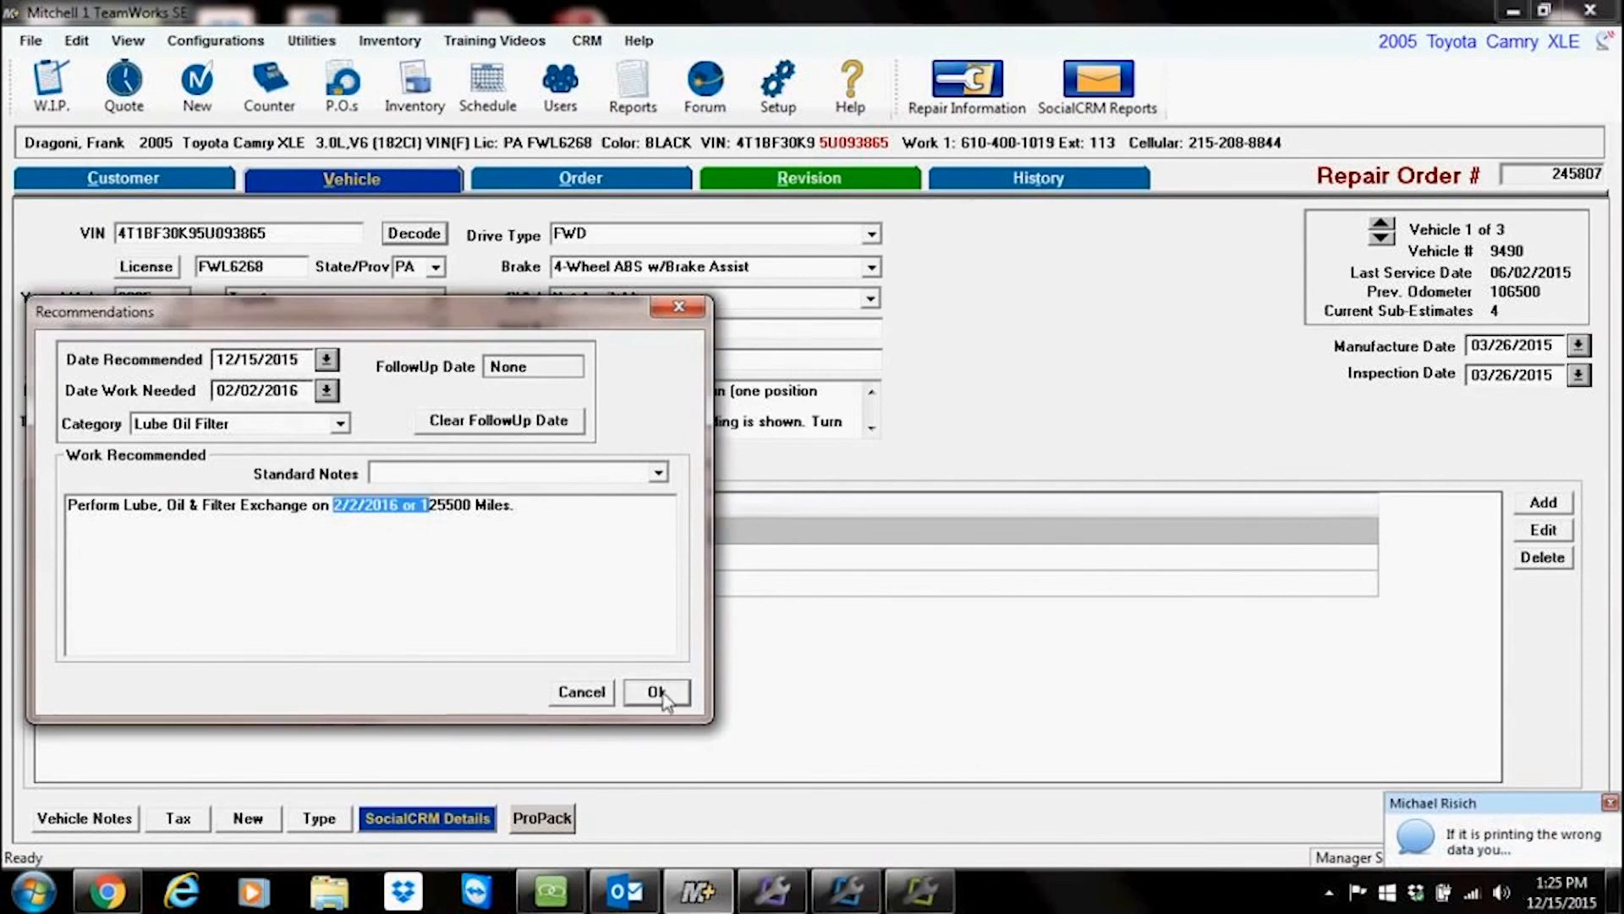
left_click(627, 694)
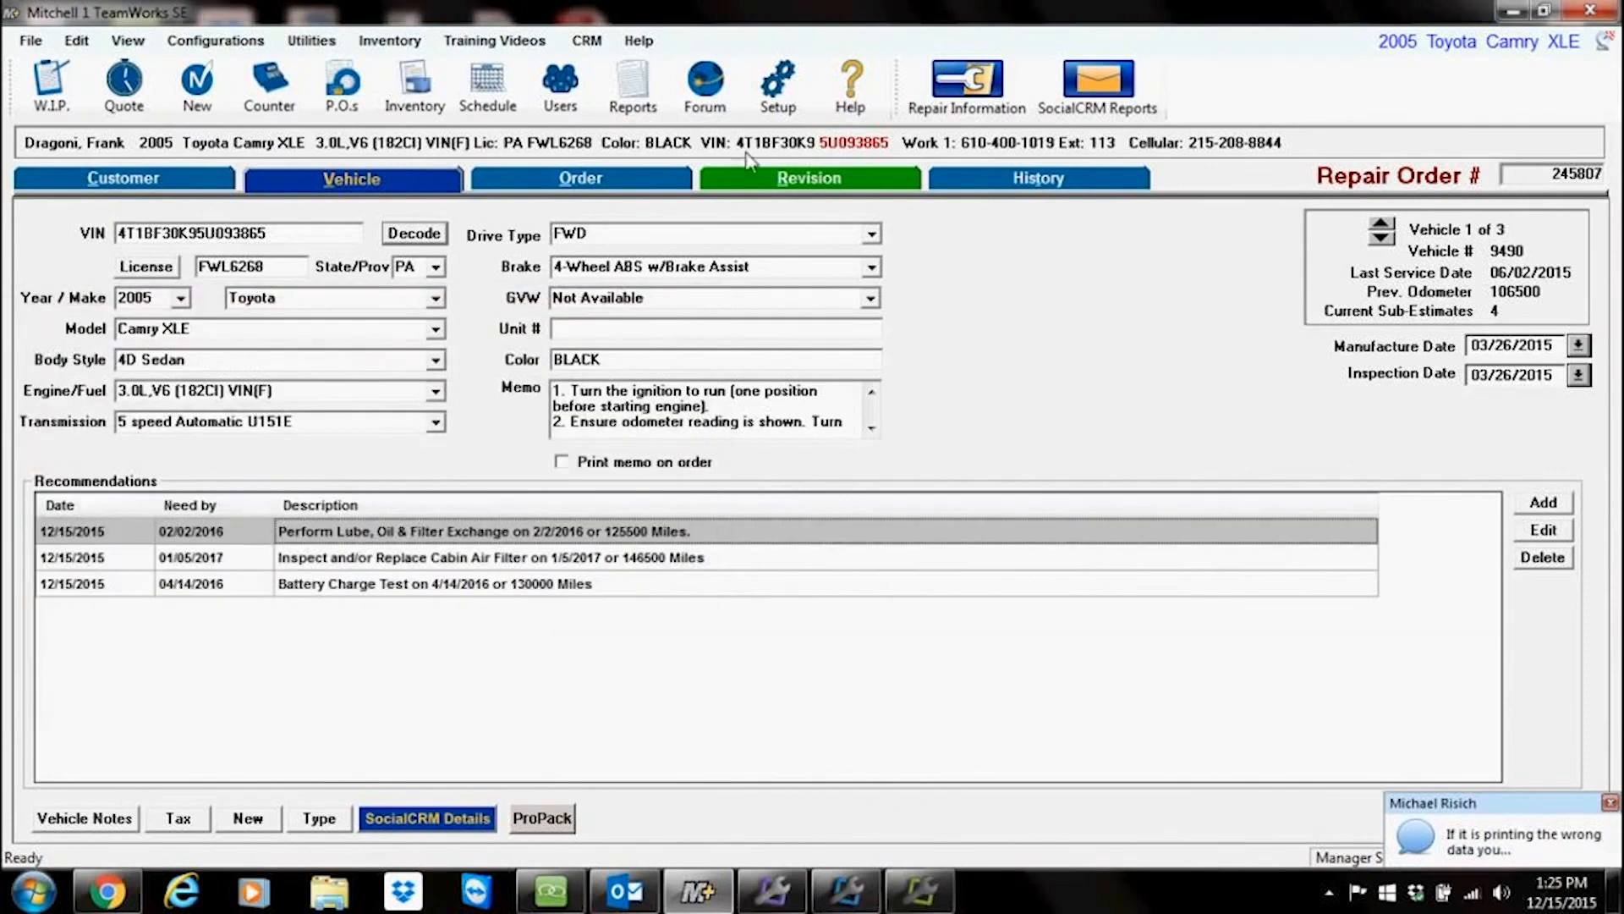
Step: From the Order view, open Message Manager Pro and start a quick message to the customer using the appointment reminder template
left_click(615, 180)
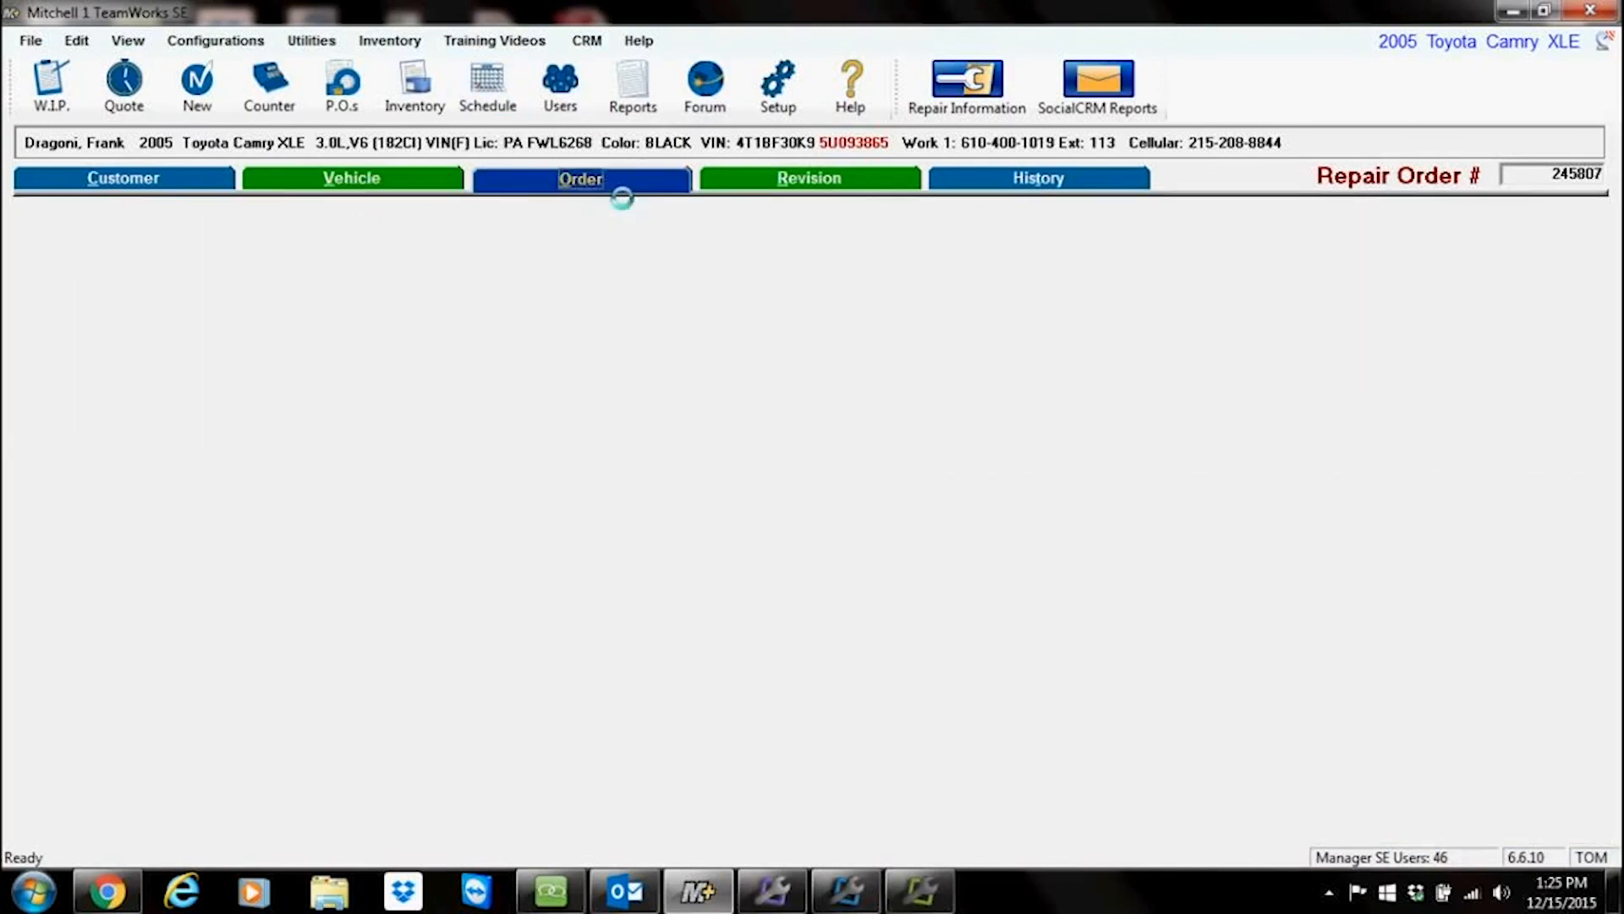
right_click(772, 890)
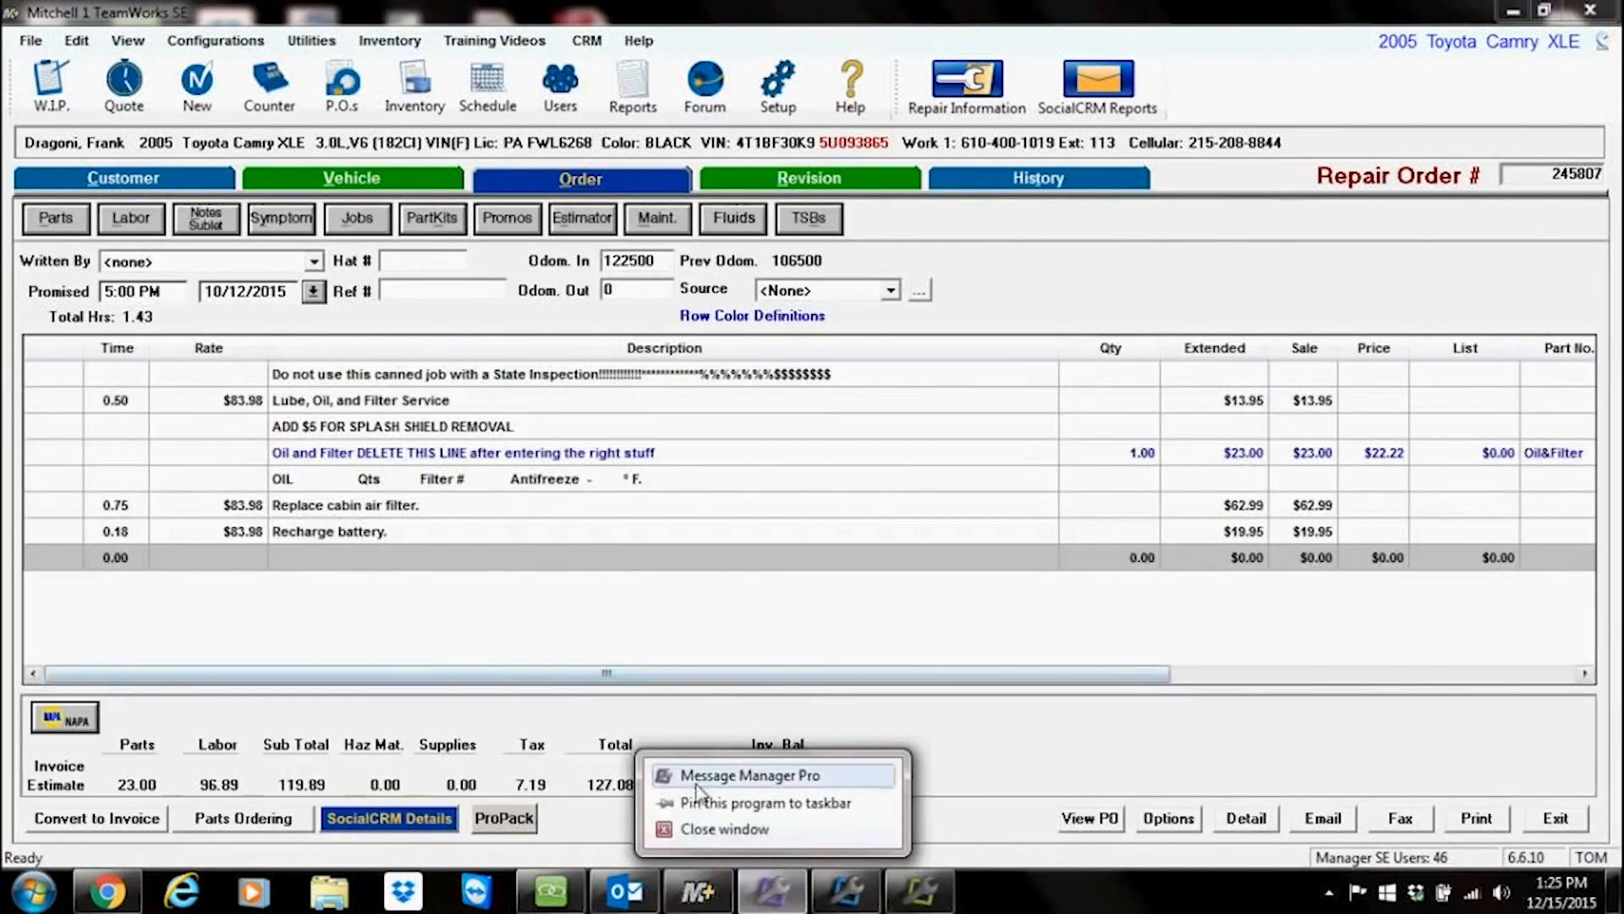
left_click(729, 775)
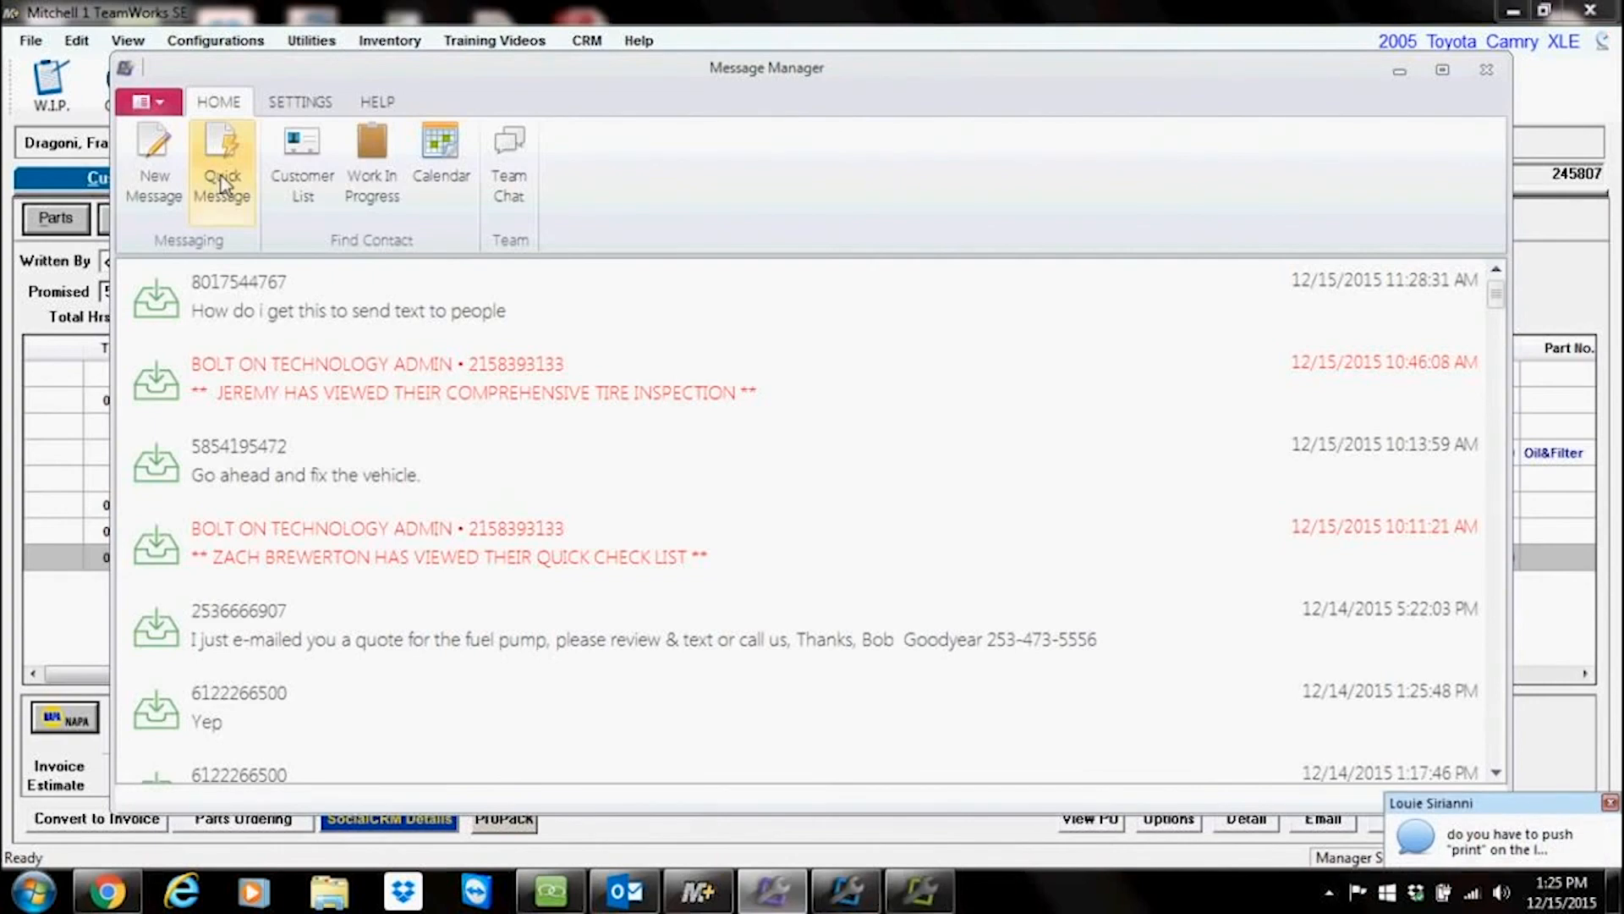
left_click(222, 182)
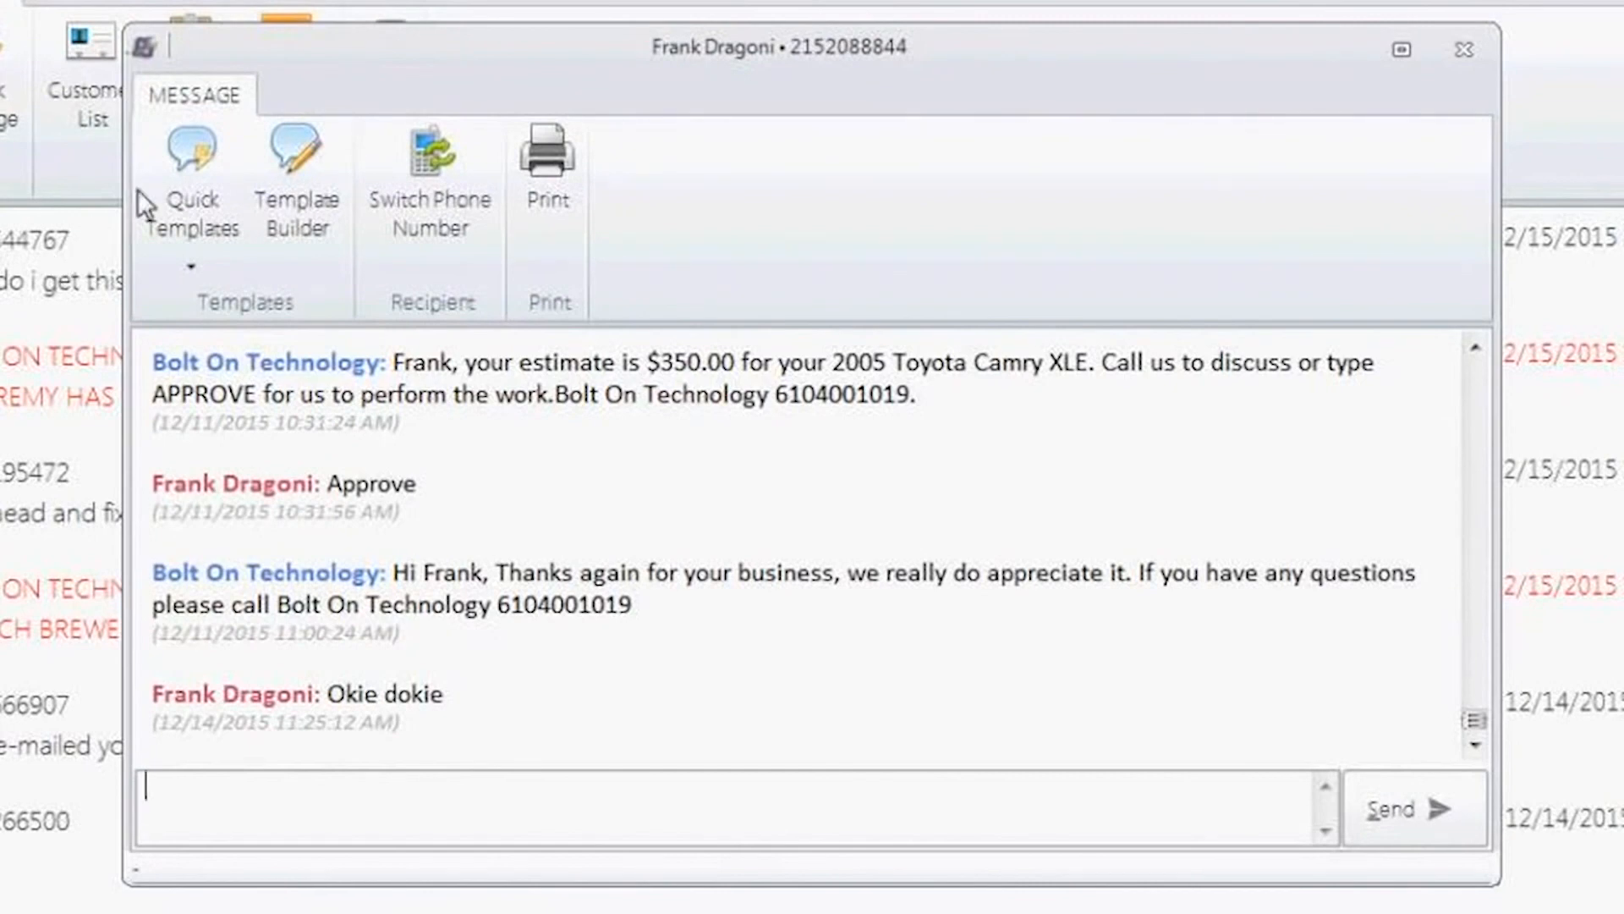
left_click(189, 160)
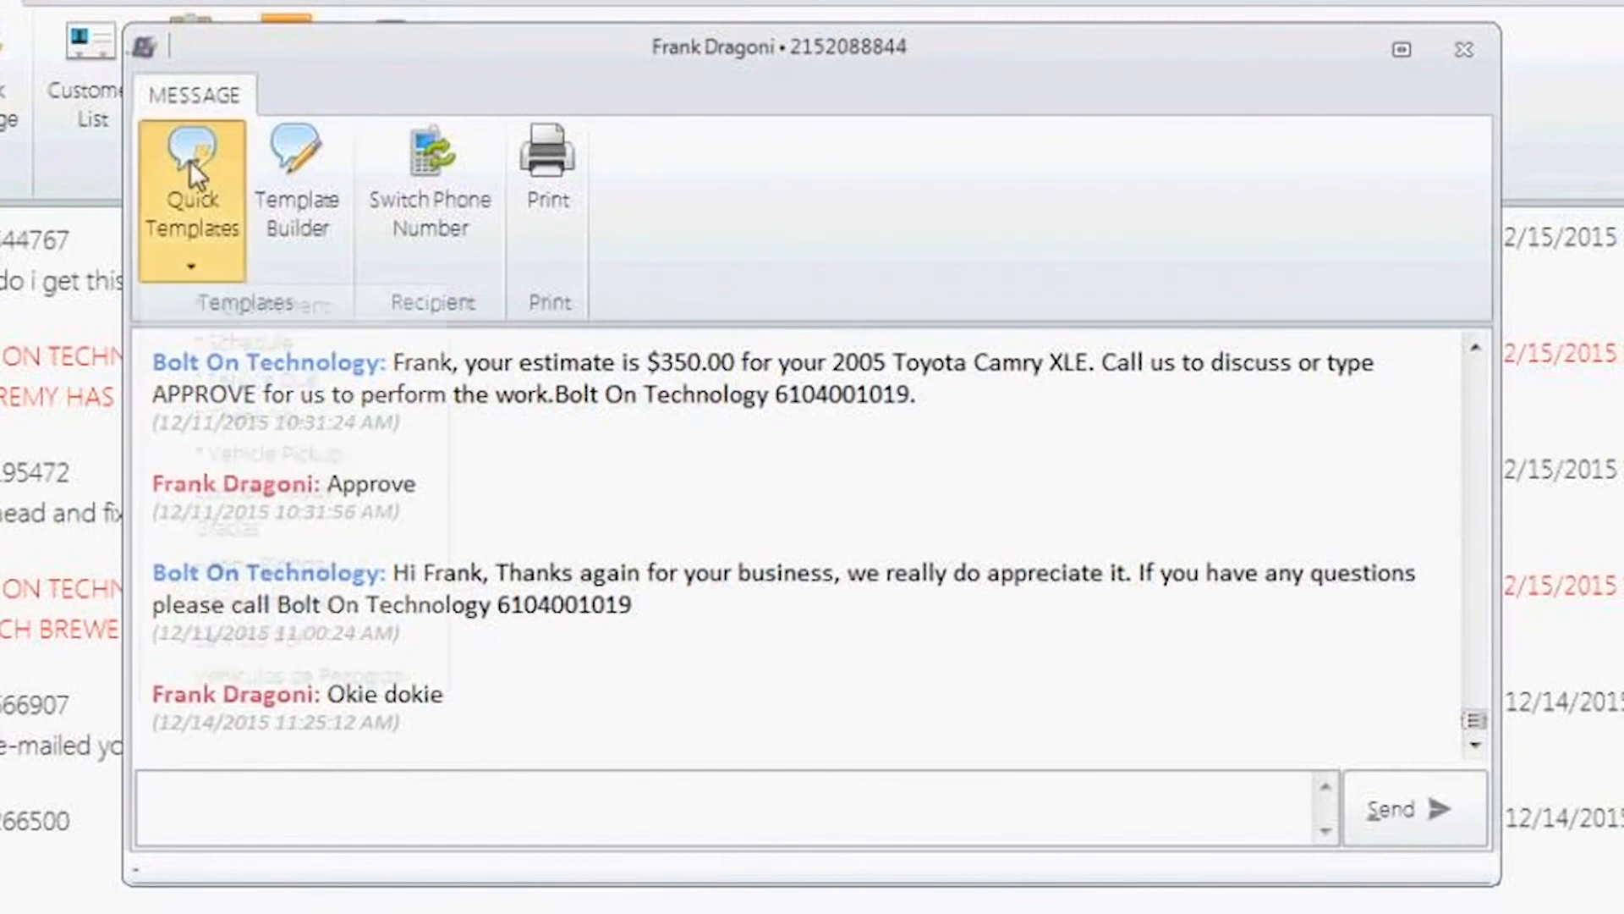
left_click(247, 305)
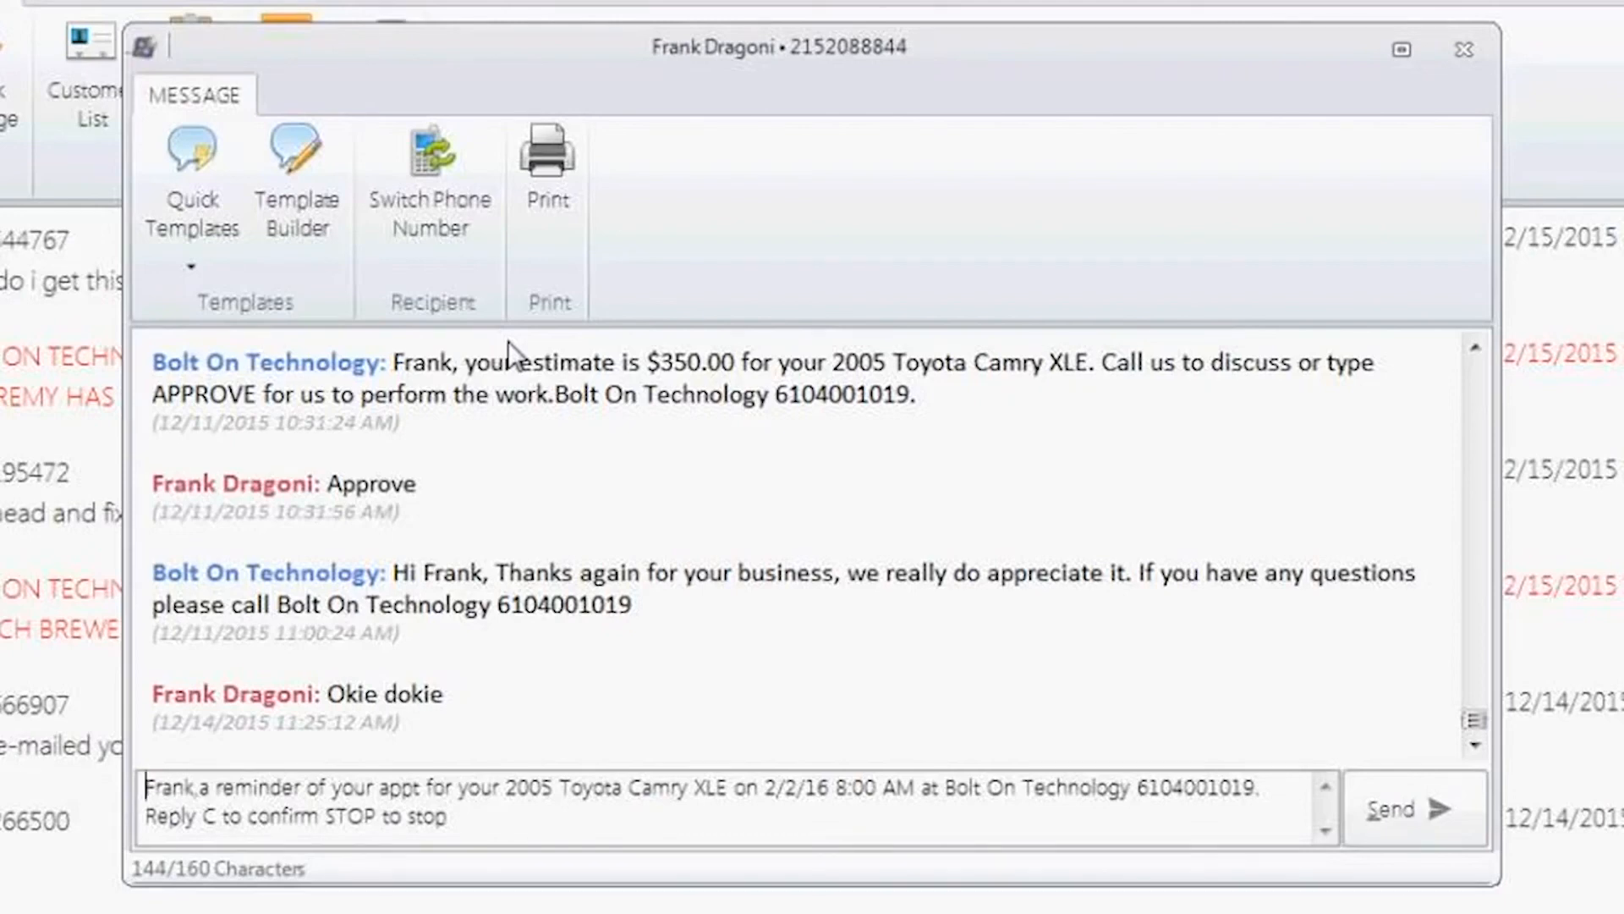
Step: Highlight the reminder's reply code, STOP option and appointment date, and send the text message
left_click_drag(486, 826, 145, 792)
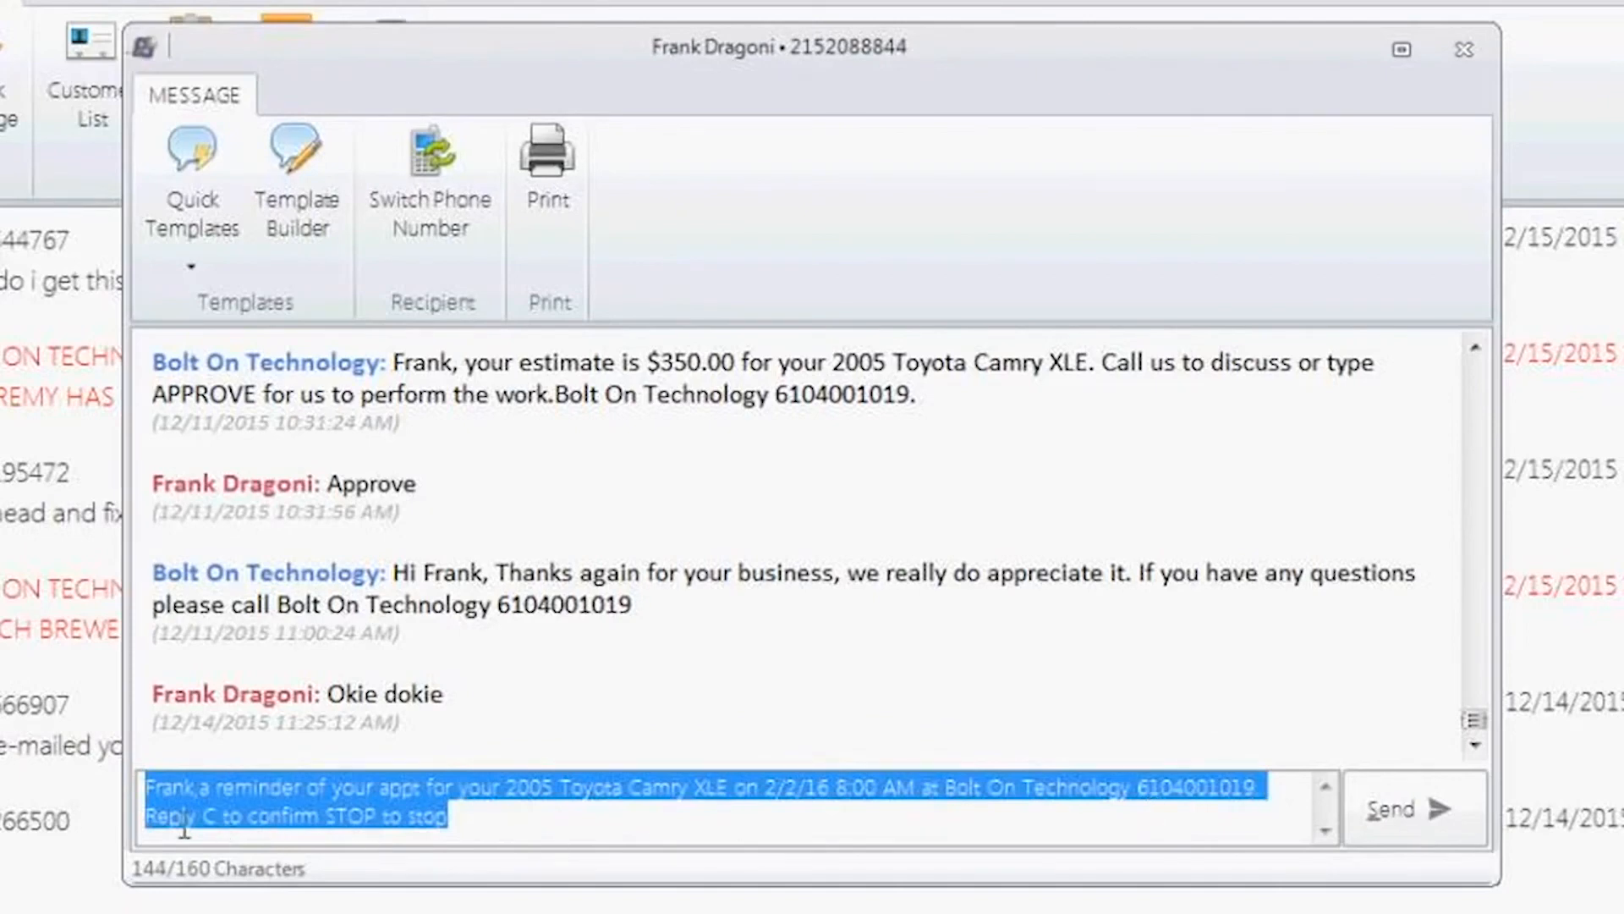
left_click(470, 840)
left_click_drag(214, 828, 226, 829)
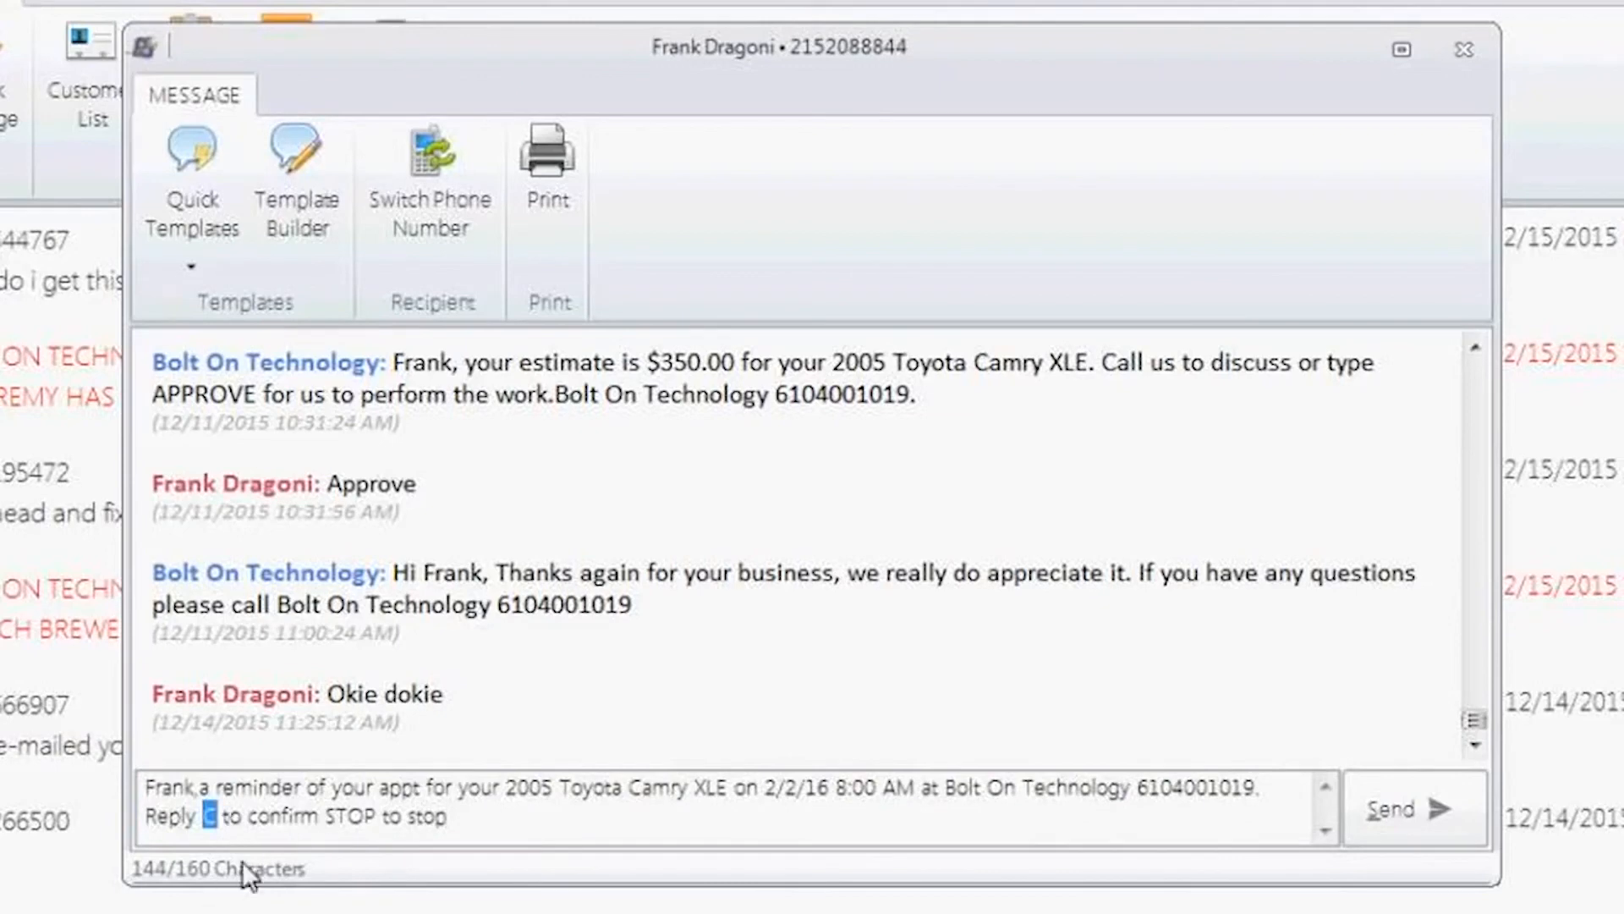
left_click(385, 834)
left_click_drag(366, 834, 355, 833)
double_click(351, 817)
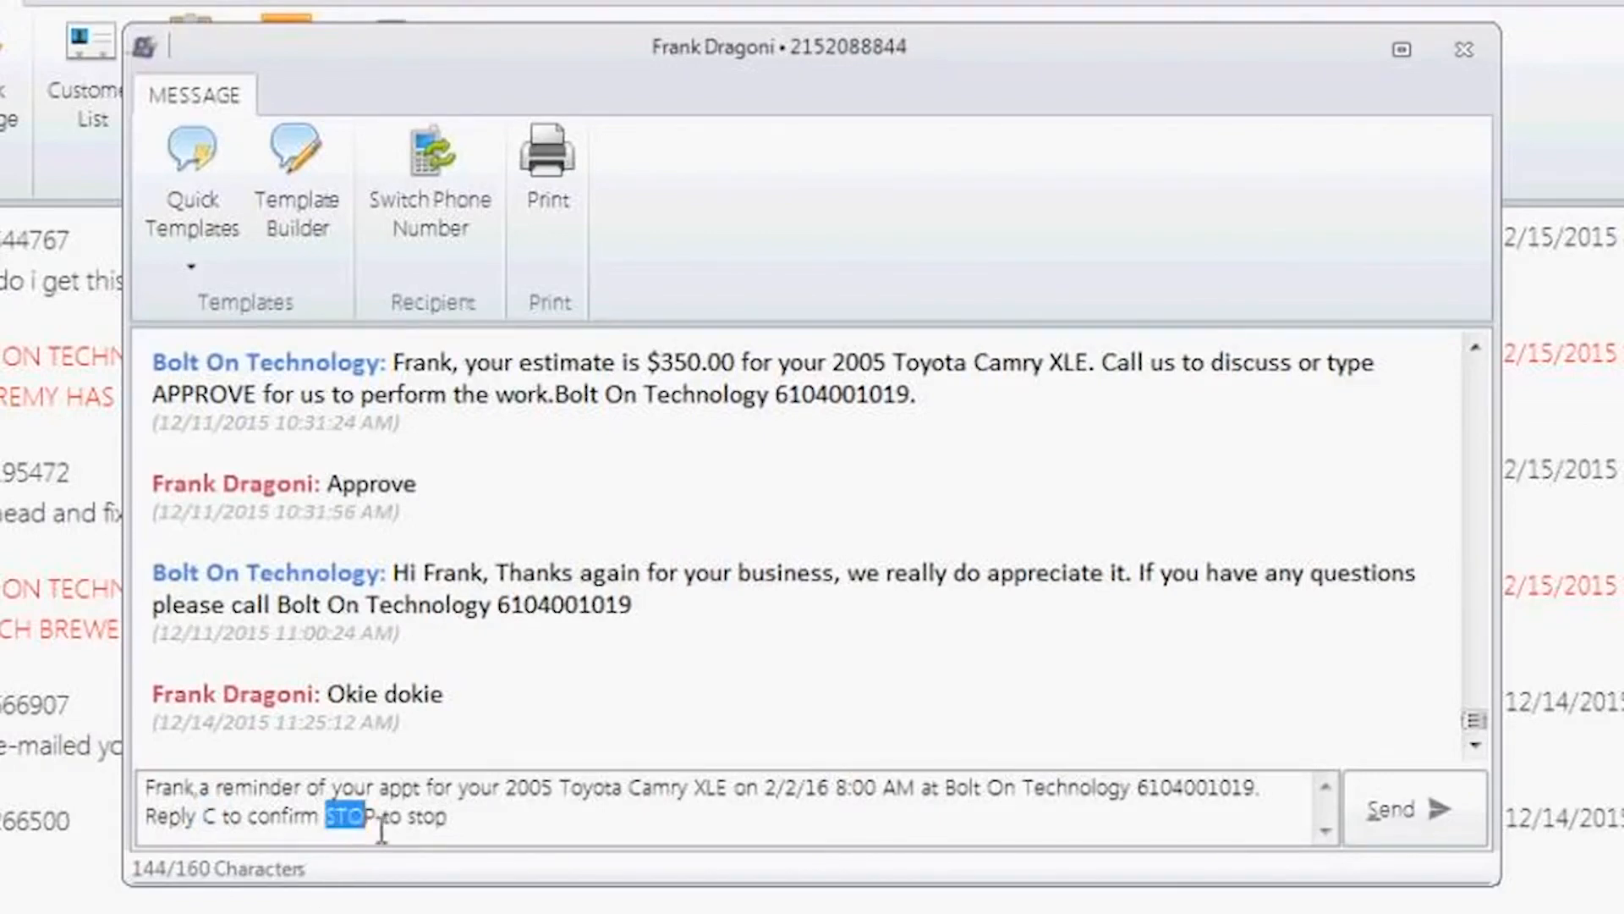
left_click(487, 831)
left_click_drag(764, 804, 837, 803)
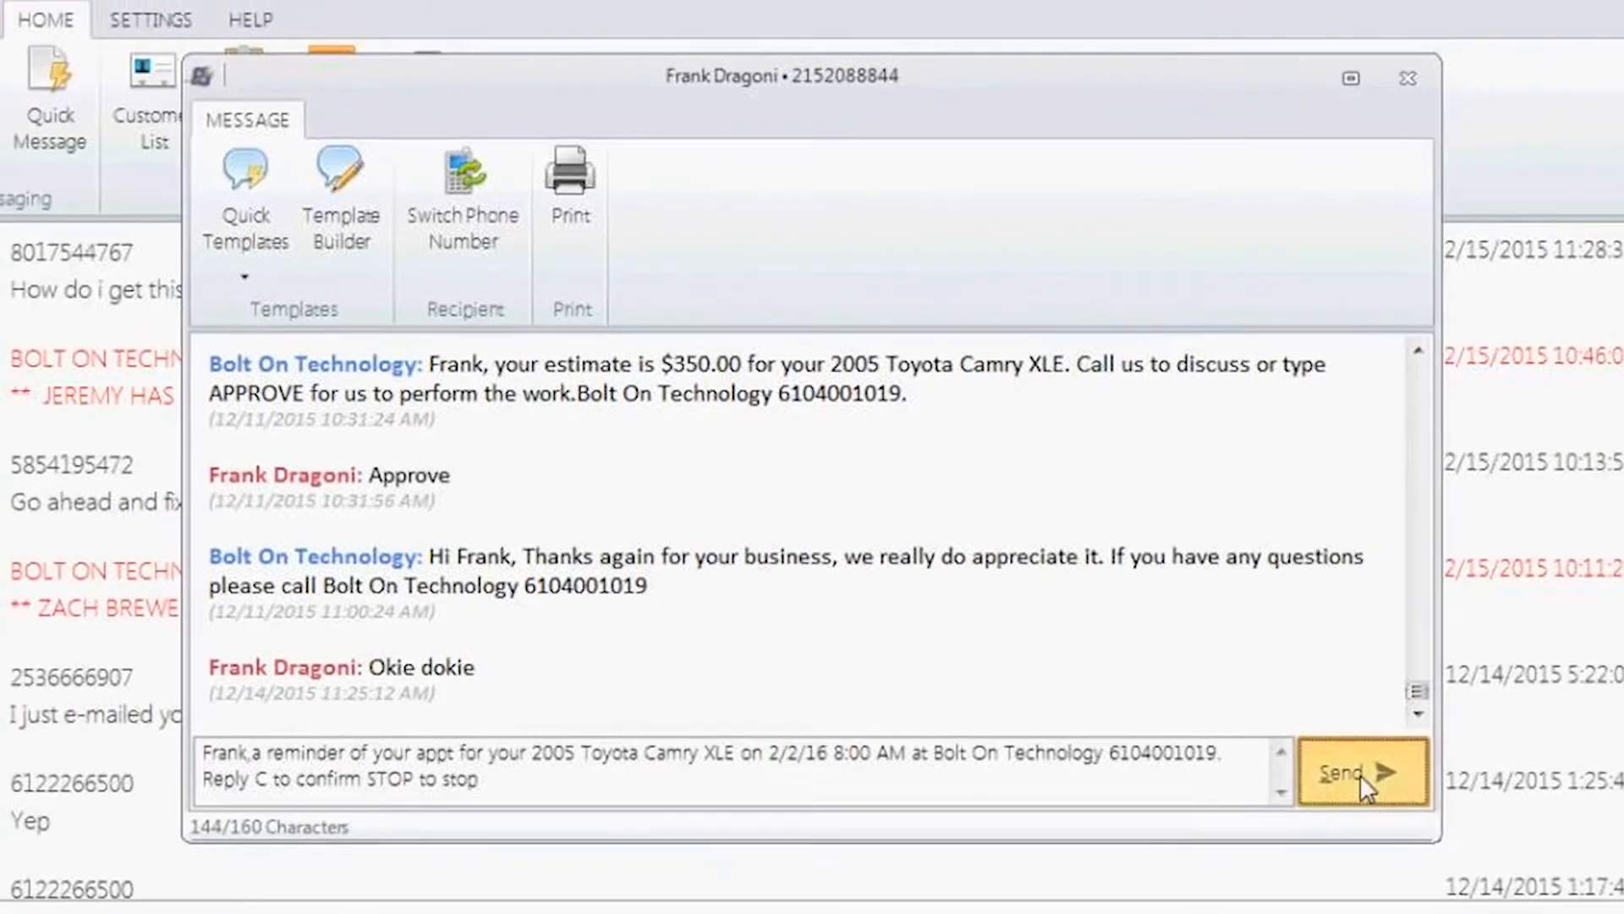
left_click(1400, 811)
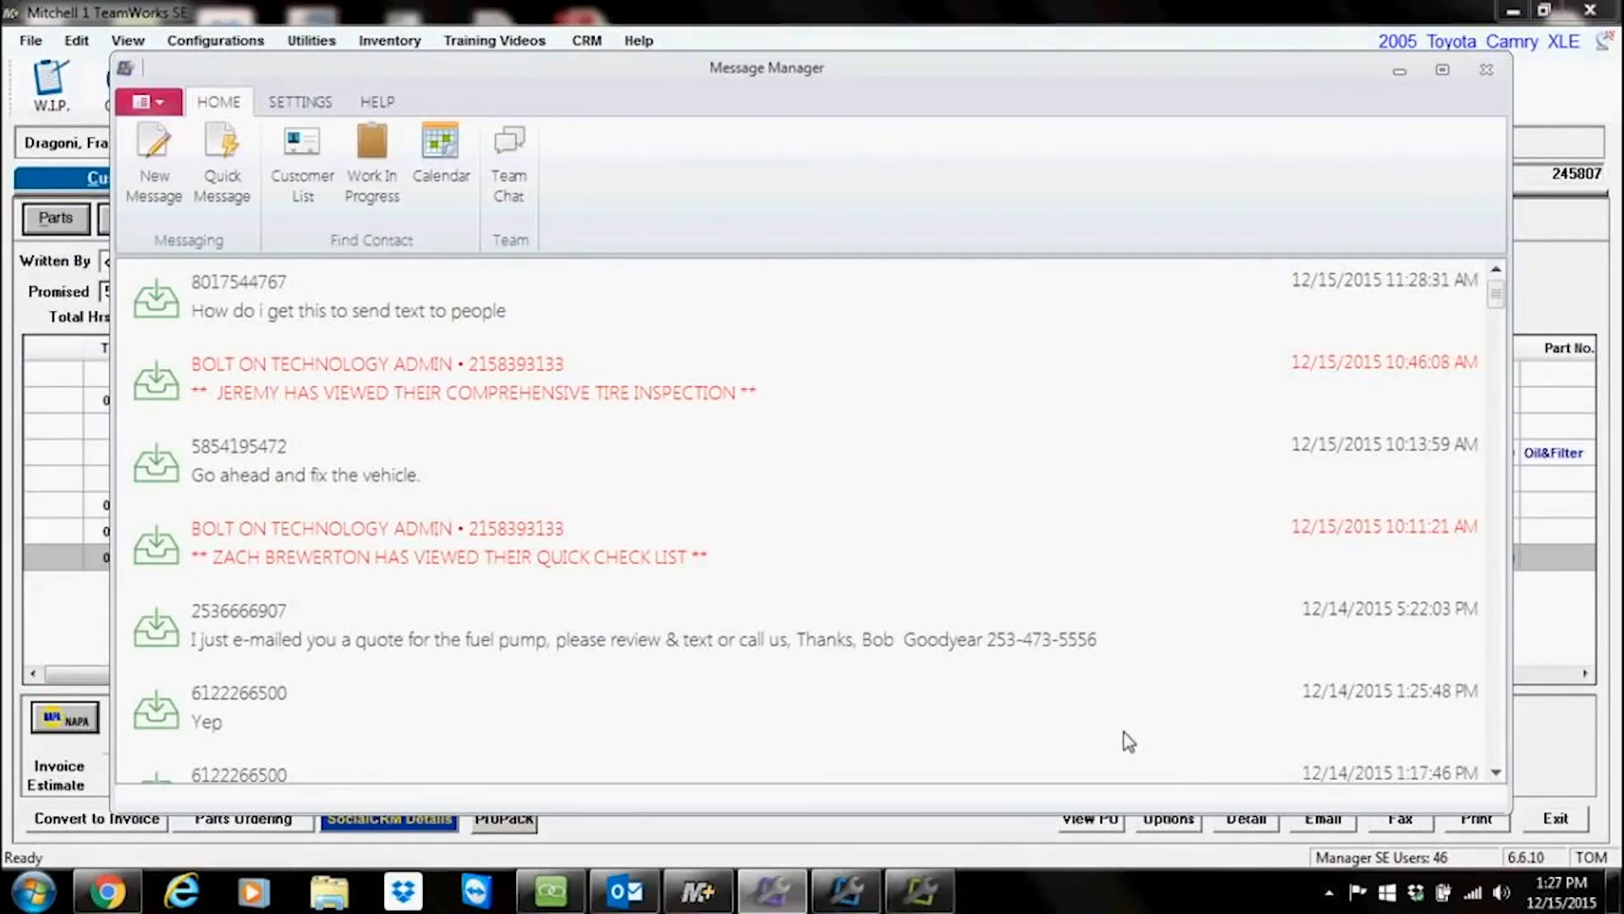
Step: Minimize Message Manager, bring up Lube Sticker Pro, and minimize it again
left_click(1400, 75)
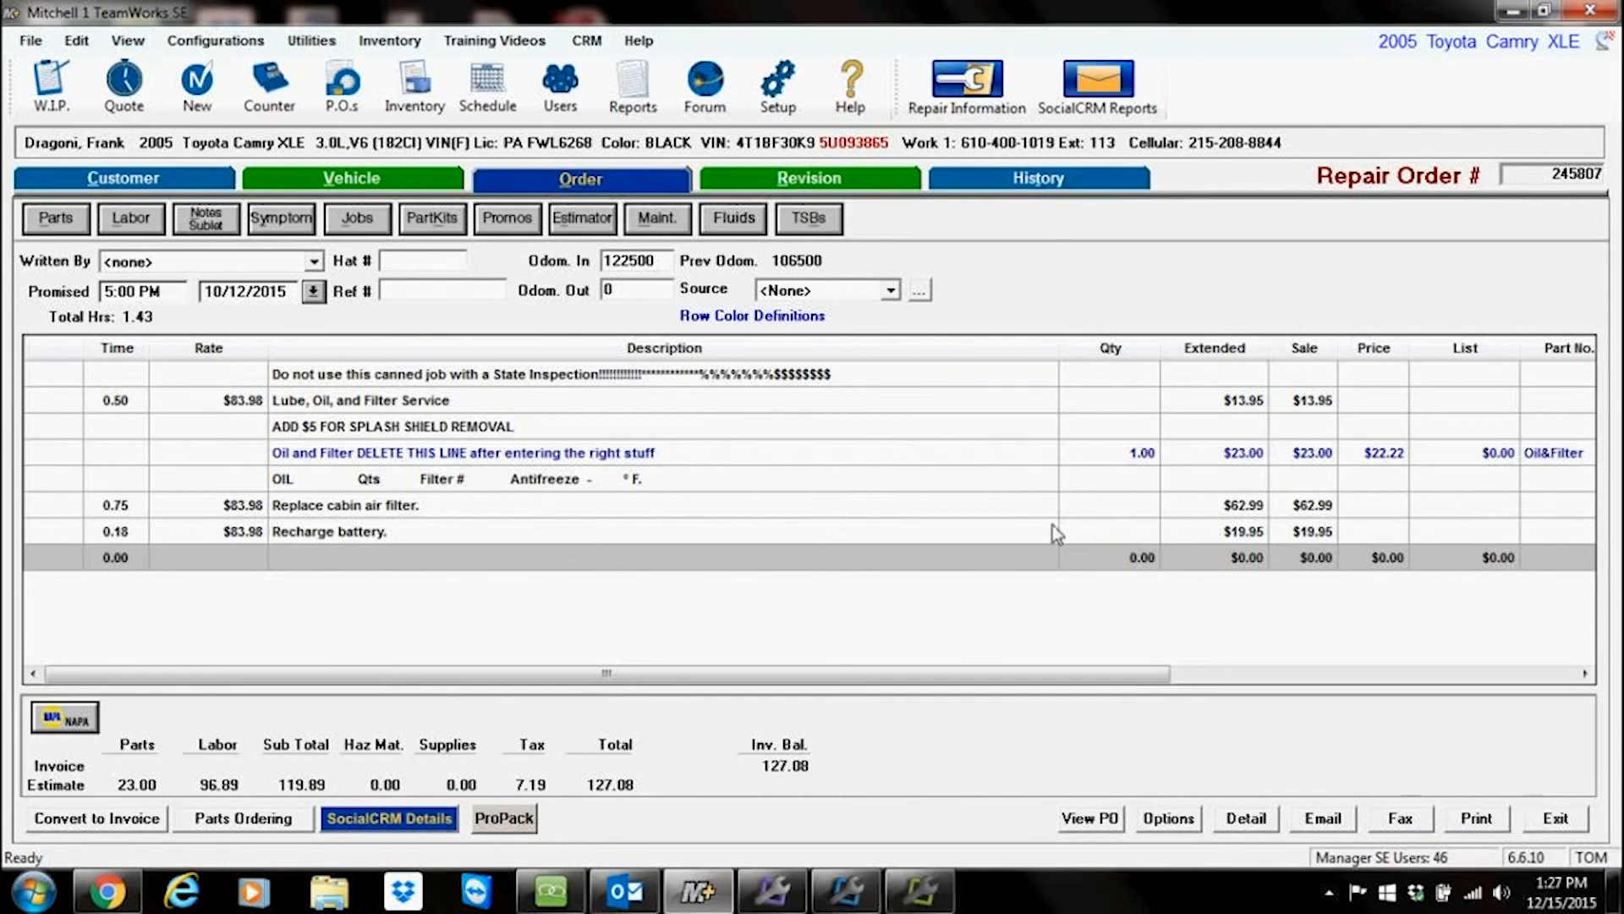
left_click(920, 892)
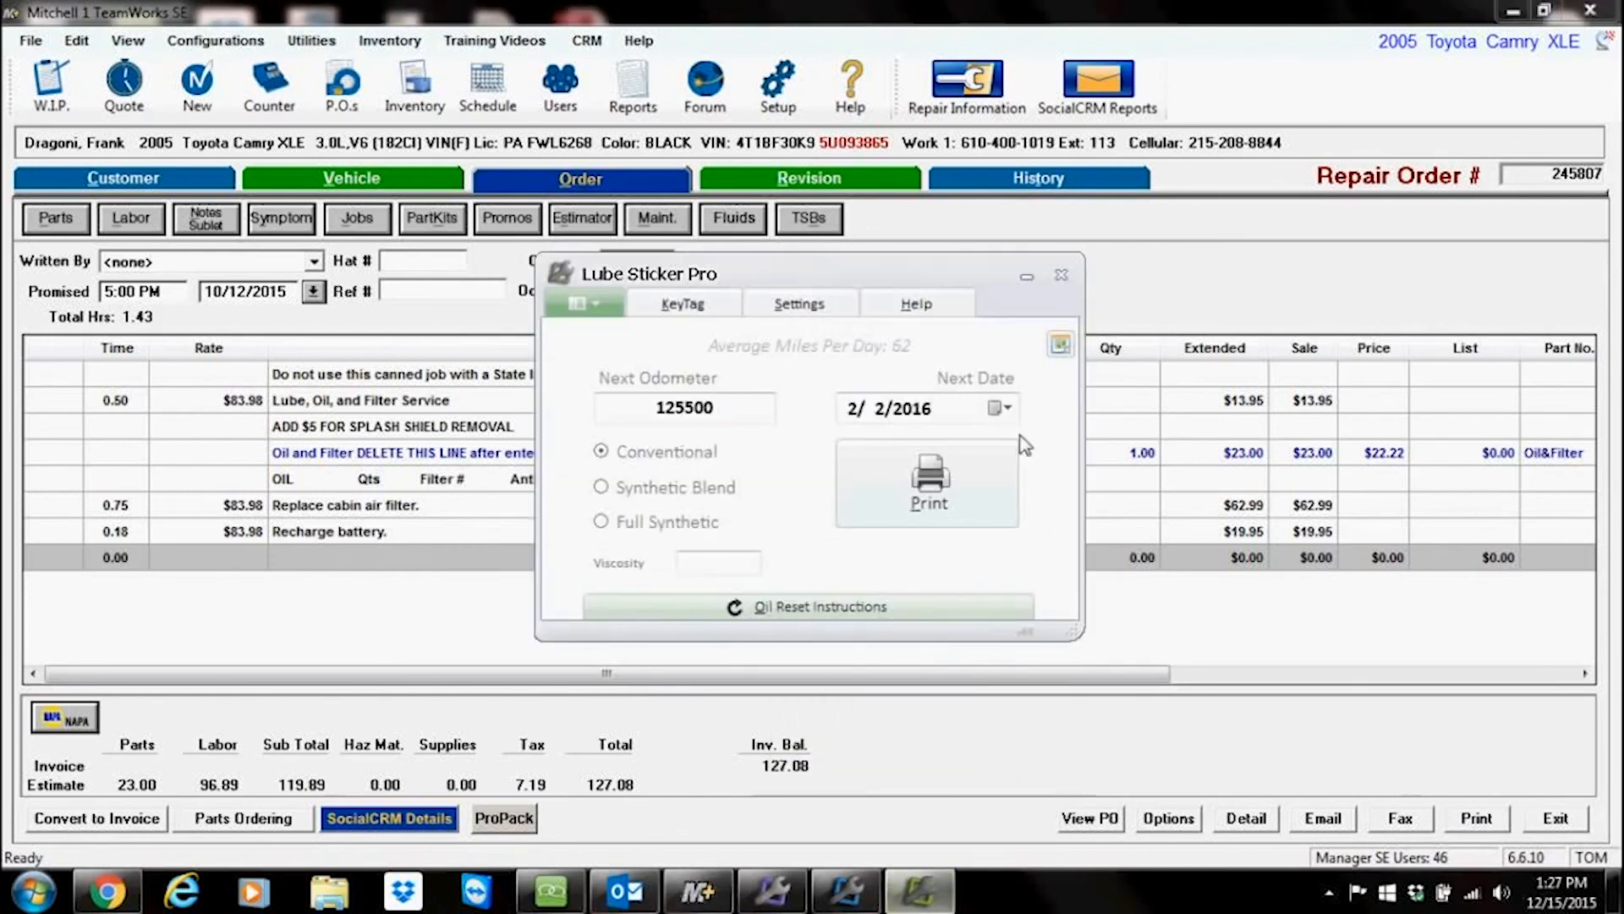
left_click(1026, 277)
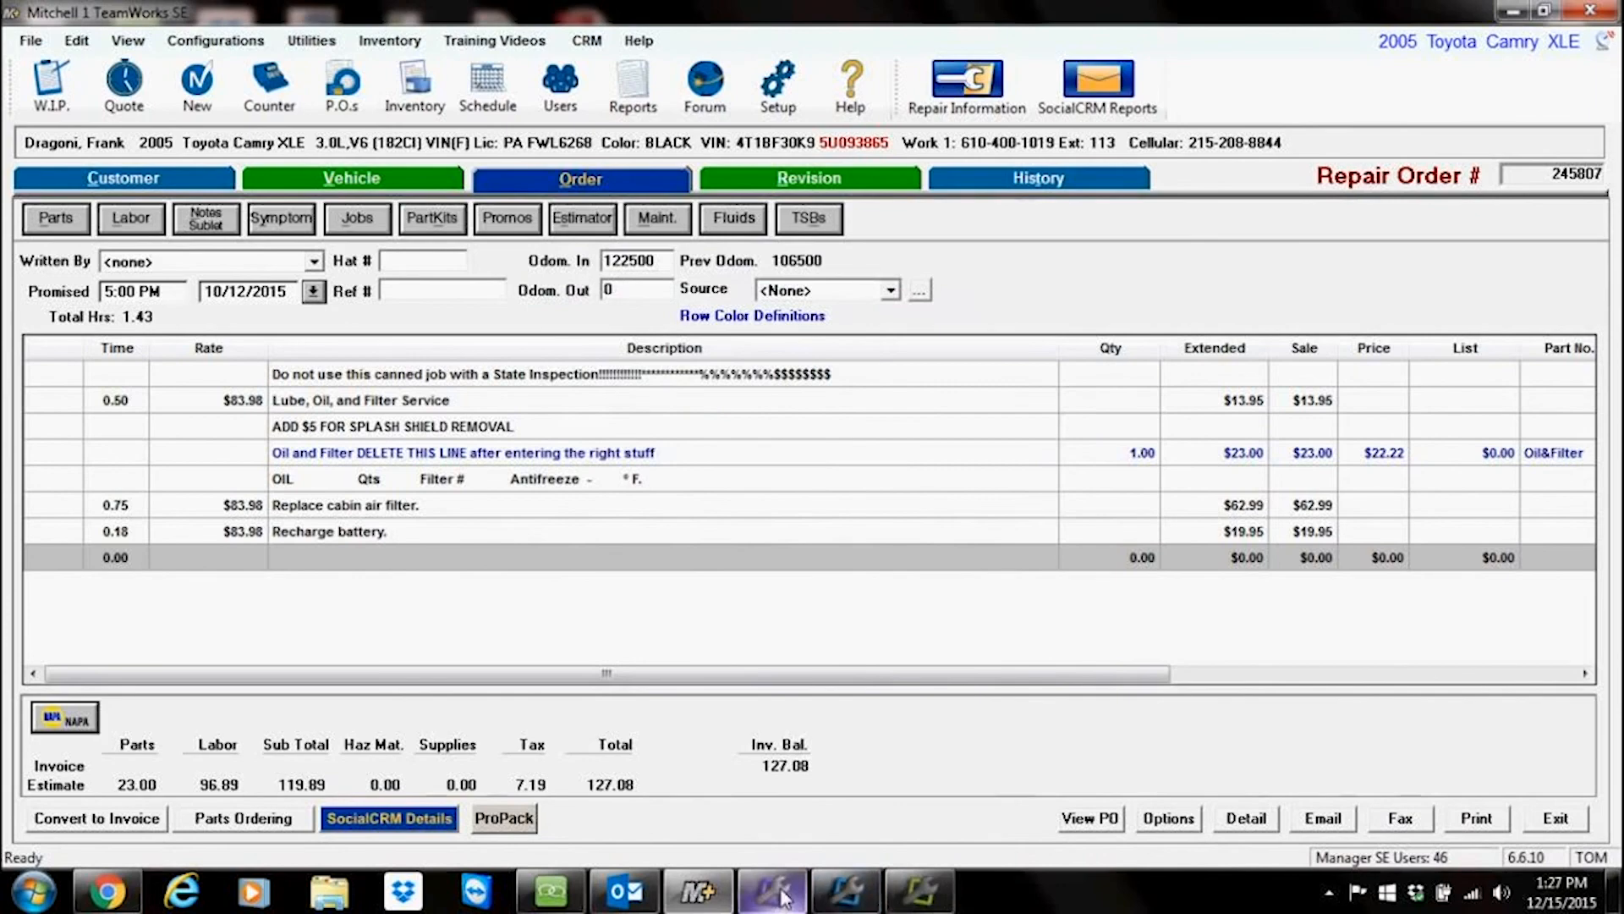
Step: Reopen Message Manager, open the sent reminder's conversation, scroll through the customer's replies, close it, and minimize Message Manager
mouse_move(786, 895)
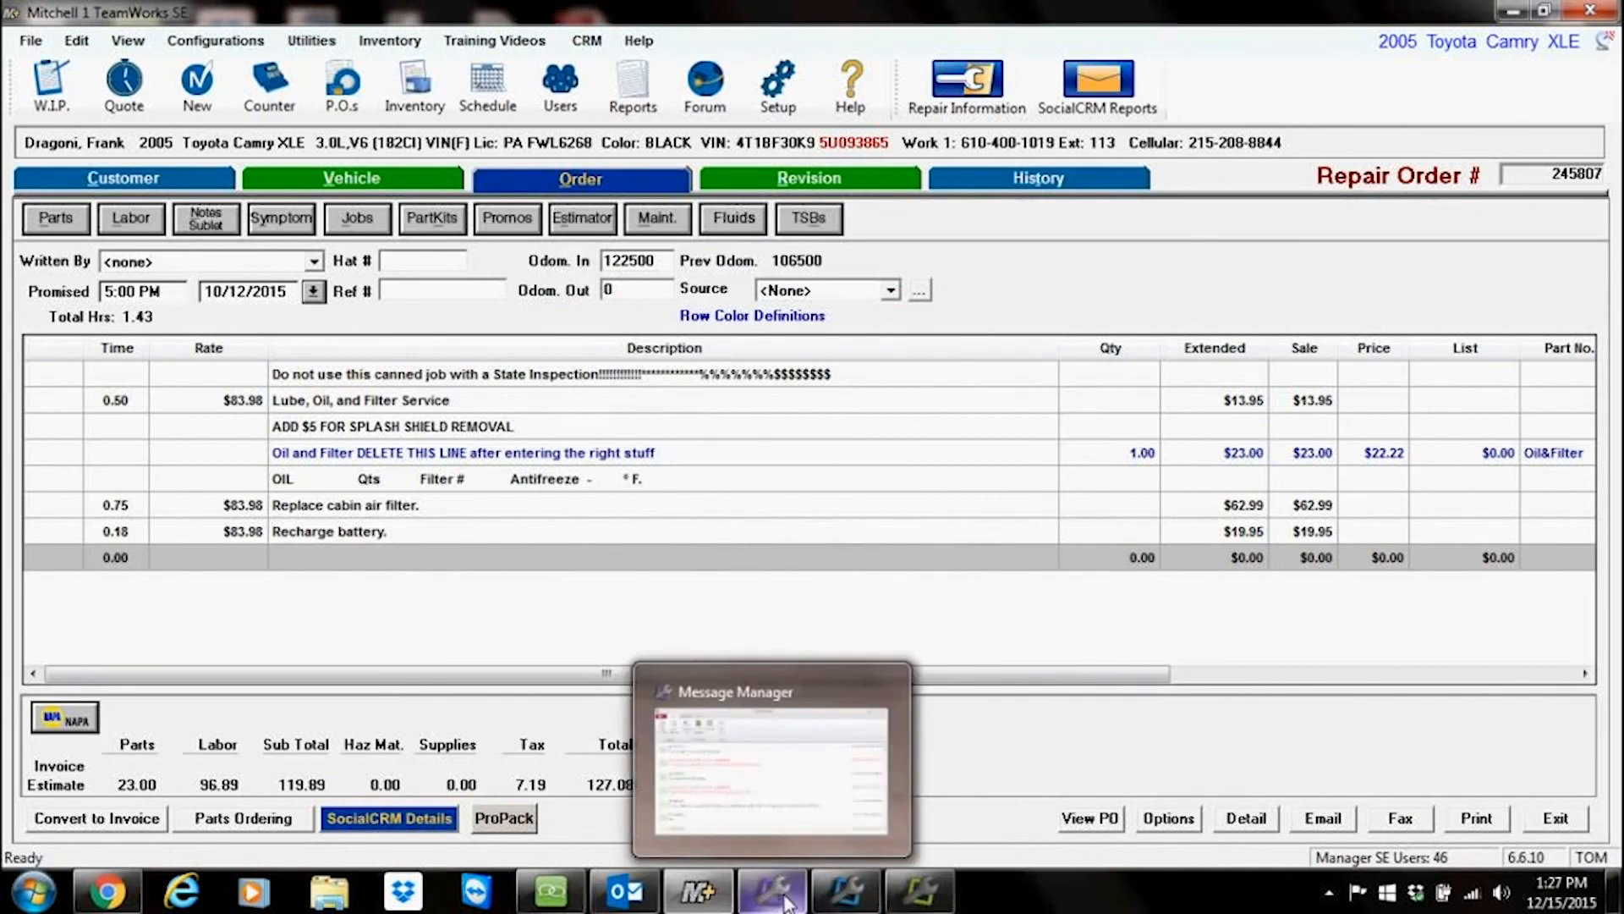
left_click(784, 895)
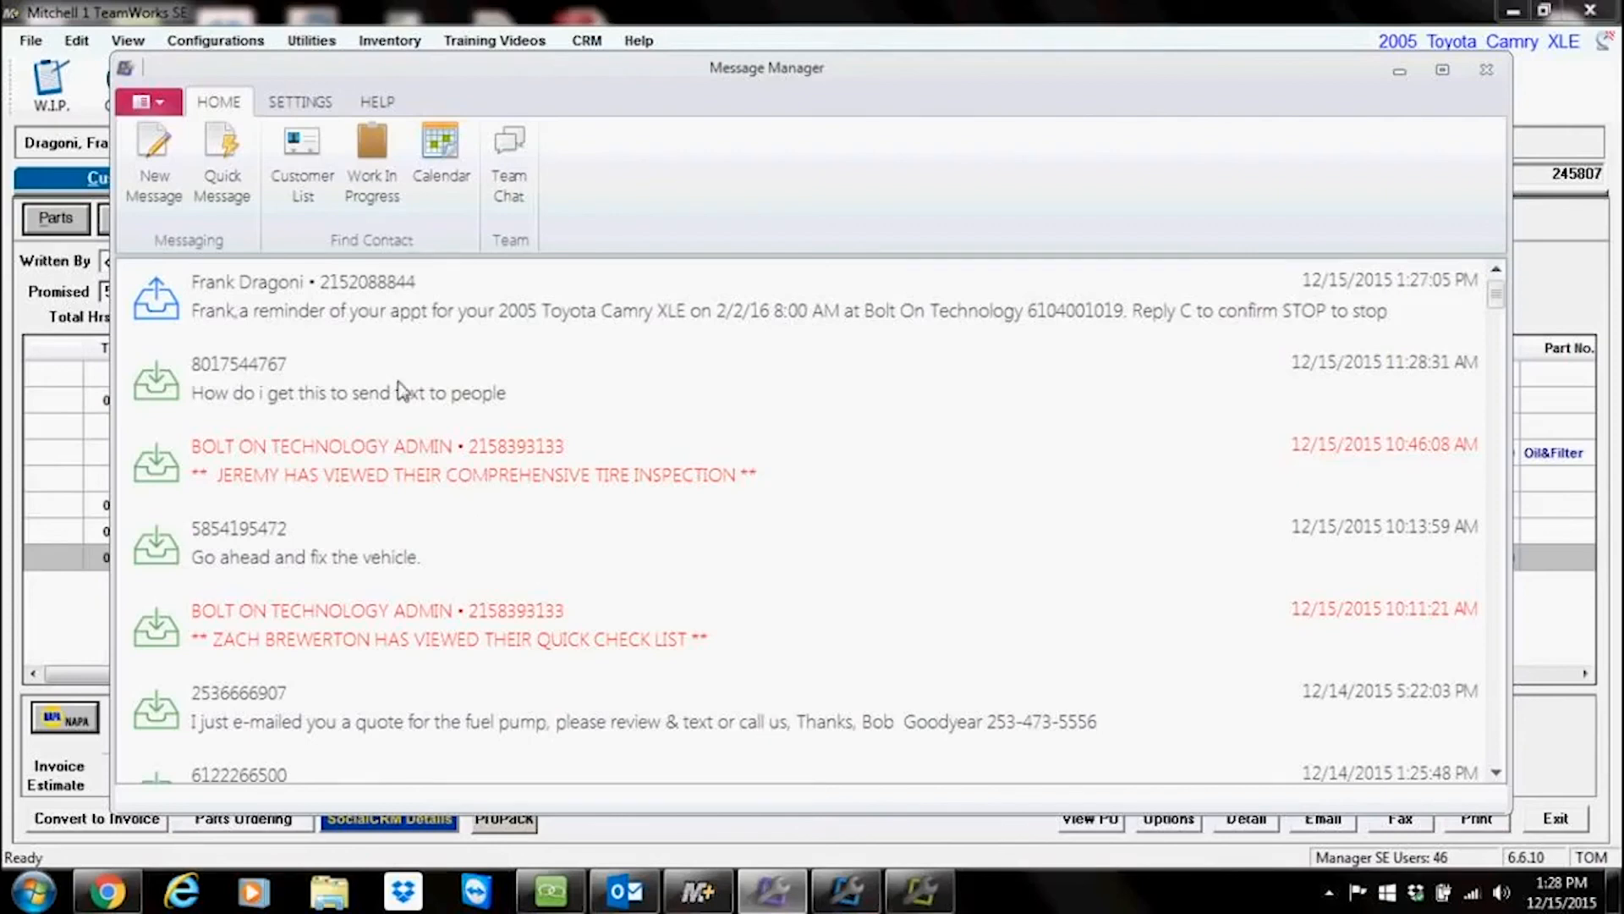
mouse_move(1496, 300)
left_mouse_down()
mouse_move(1501, 367)
mouse_move(1501, 293)
left_mouse_up()
double_click(265, 308)
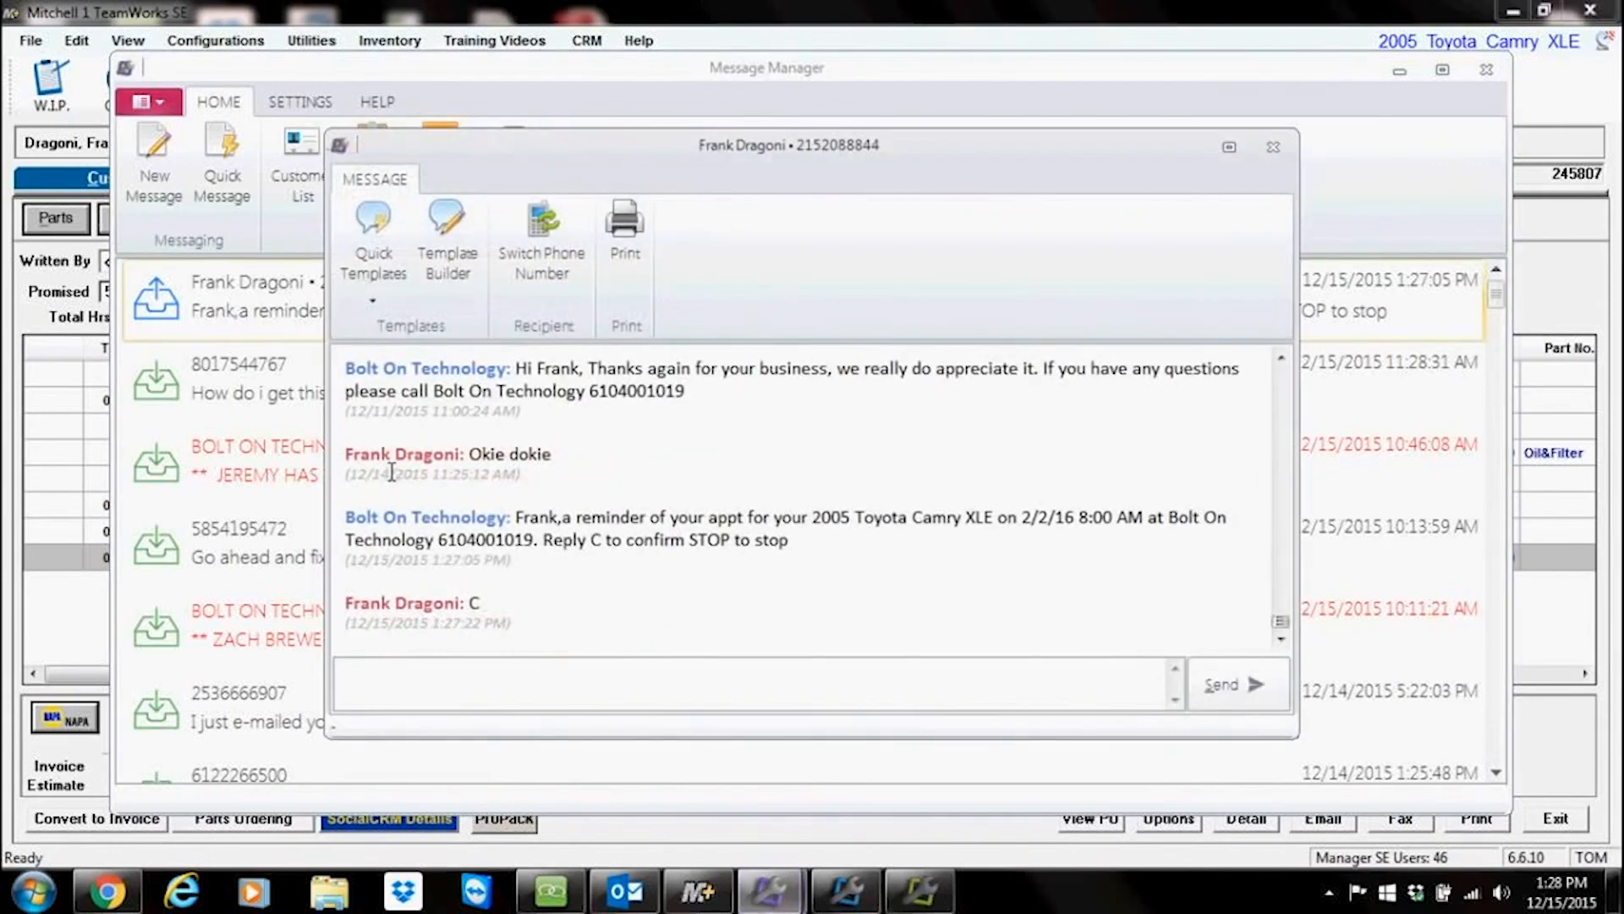
left_click(1282, 359)
left_click(1281, 361)
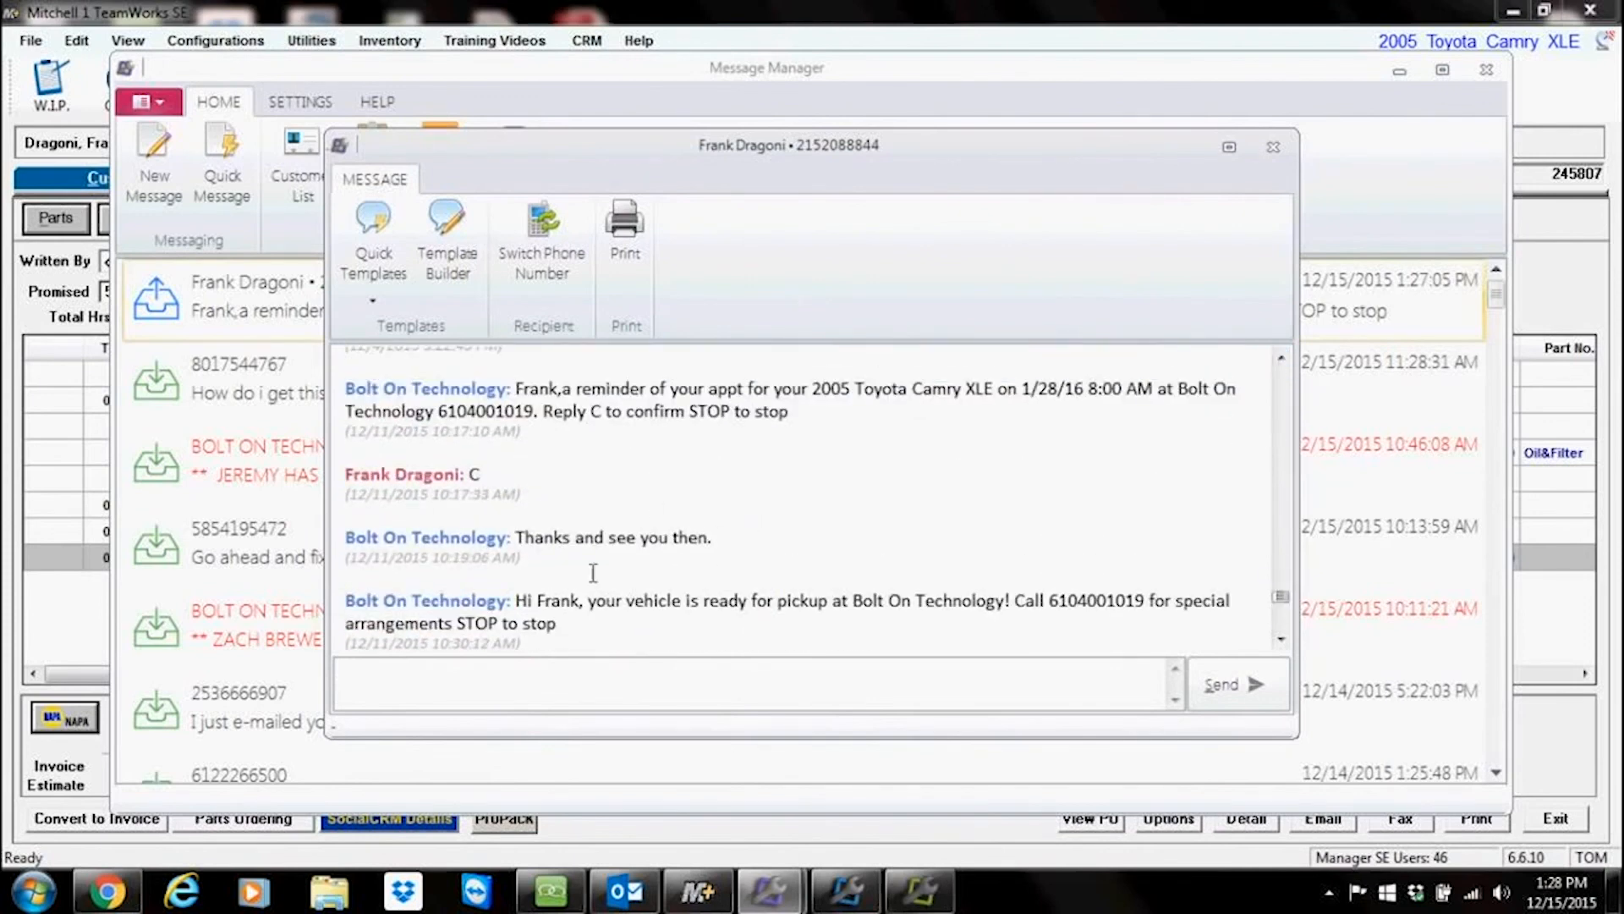
left_click(1281, 638)
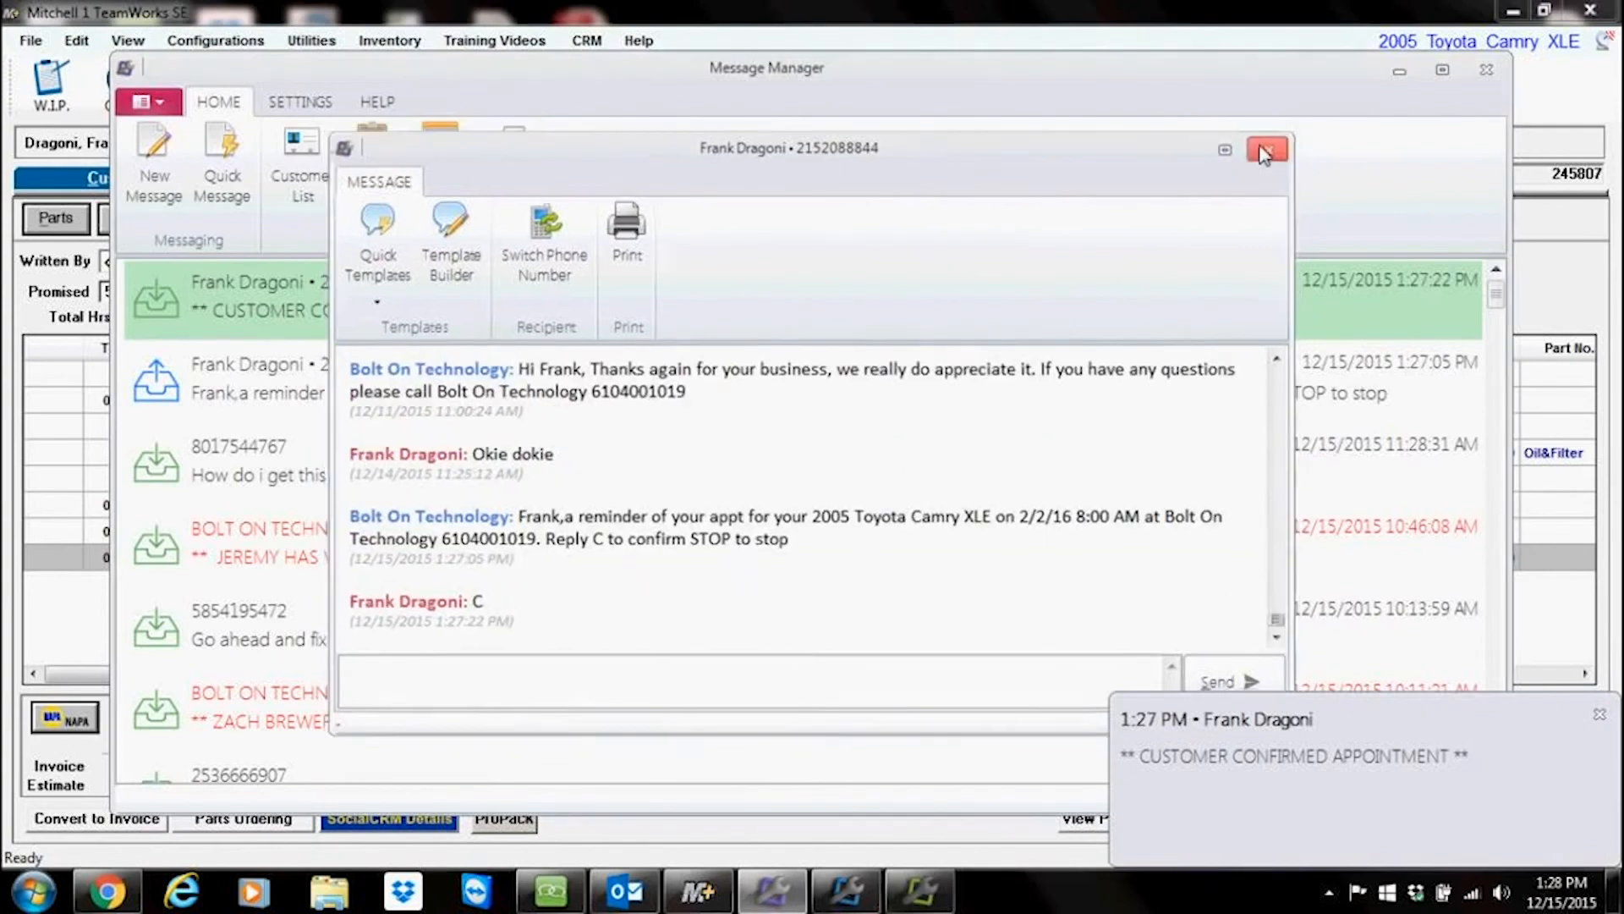
left_click(1271, 147)
left_click(1399, 69)
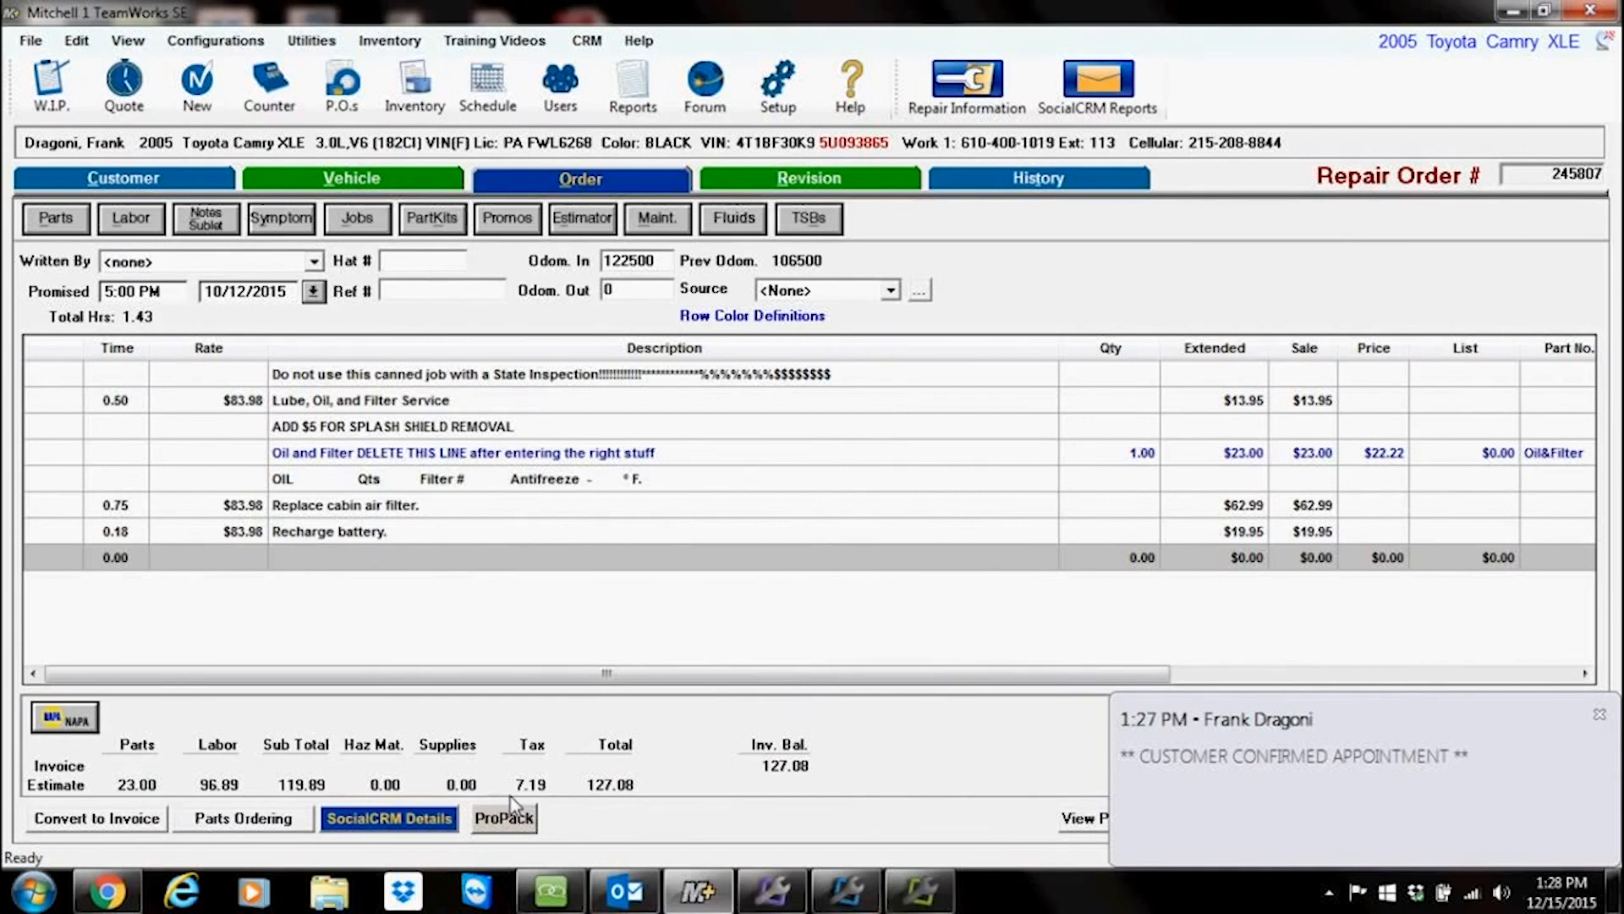
Step: Open the conversation from the appointment confirmation notification, type sample text in the reply box, and close it
left_click(1210, 754)
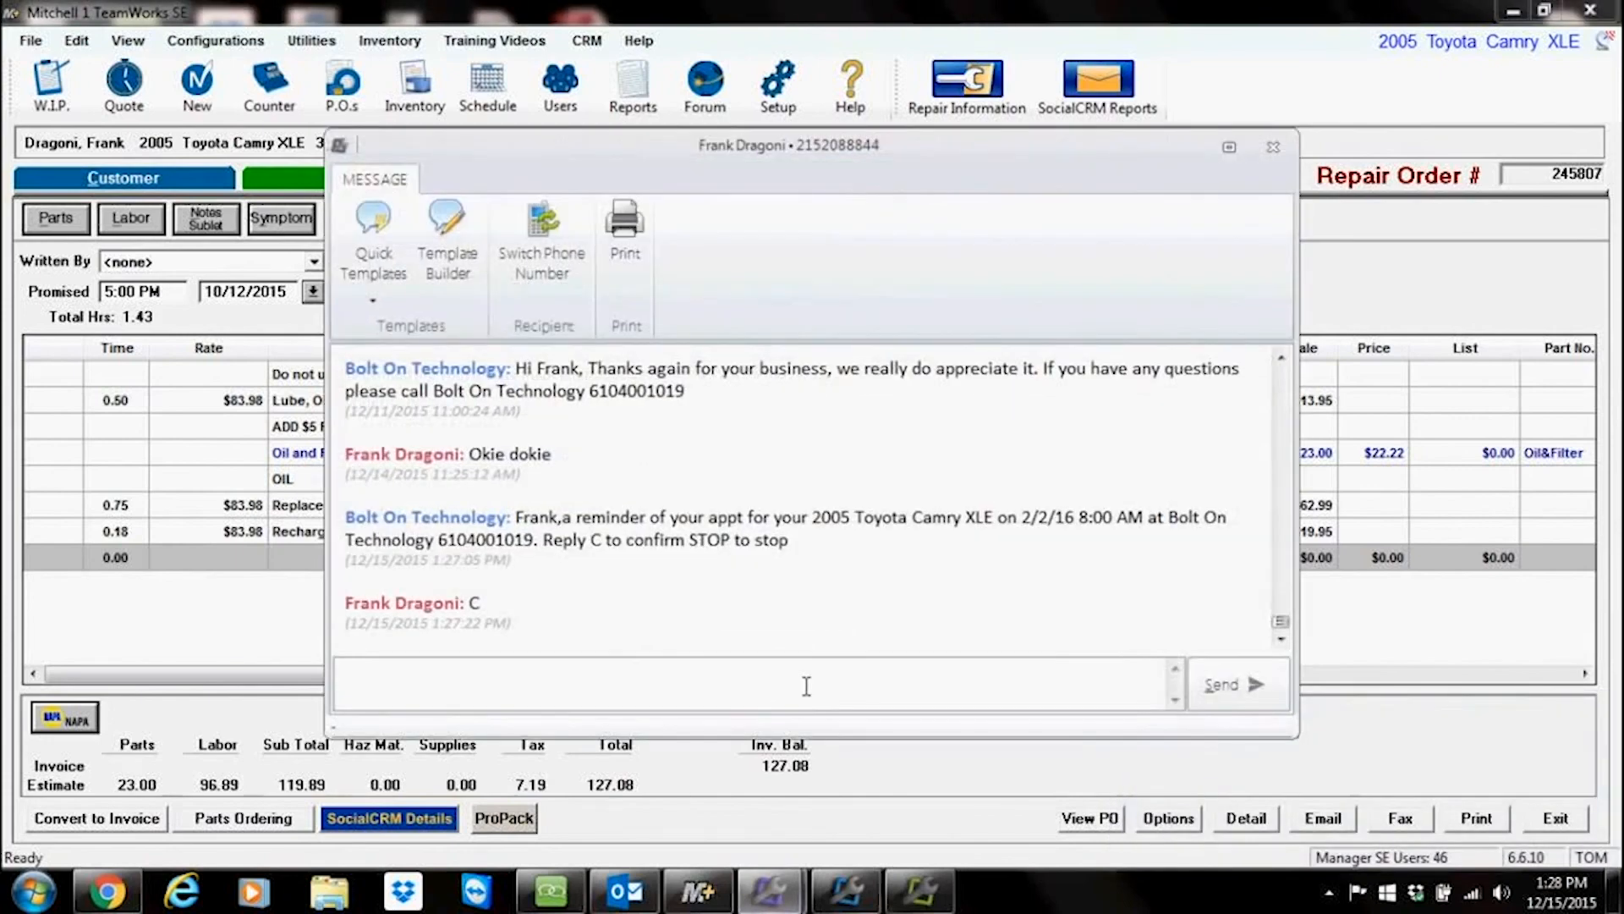
type("jksdkjhsdksdbfhsdjksdfjkdf")
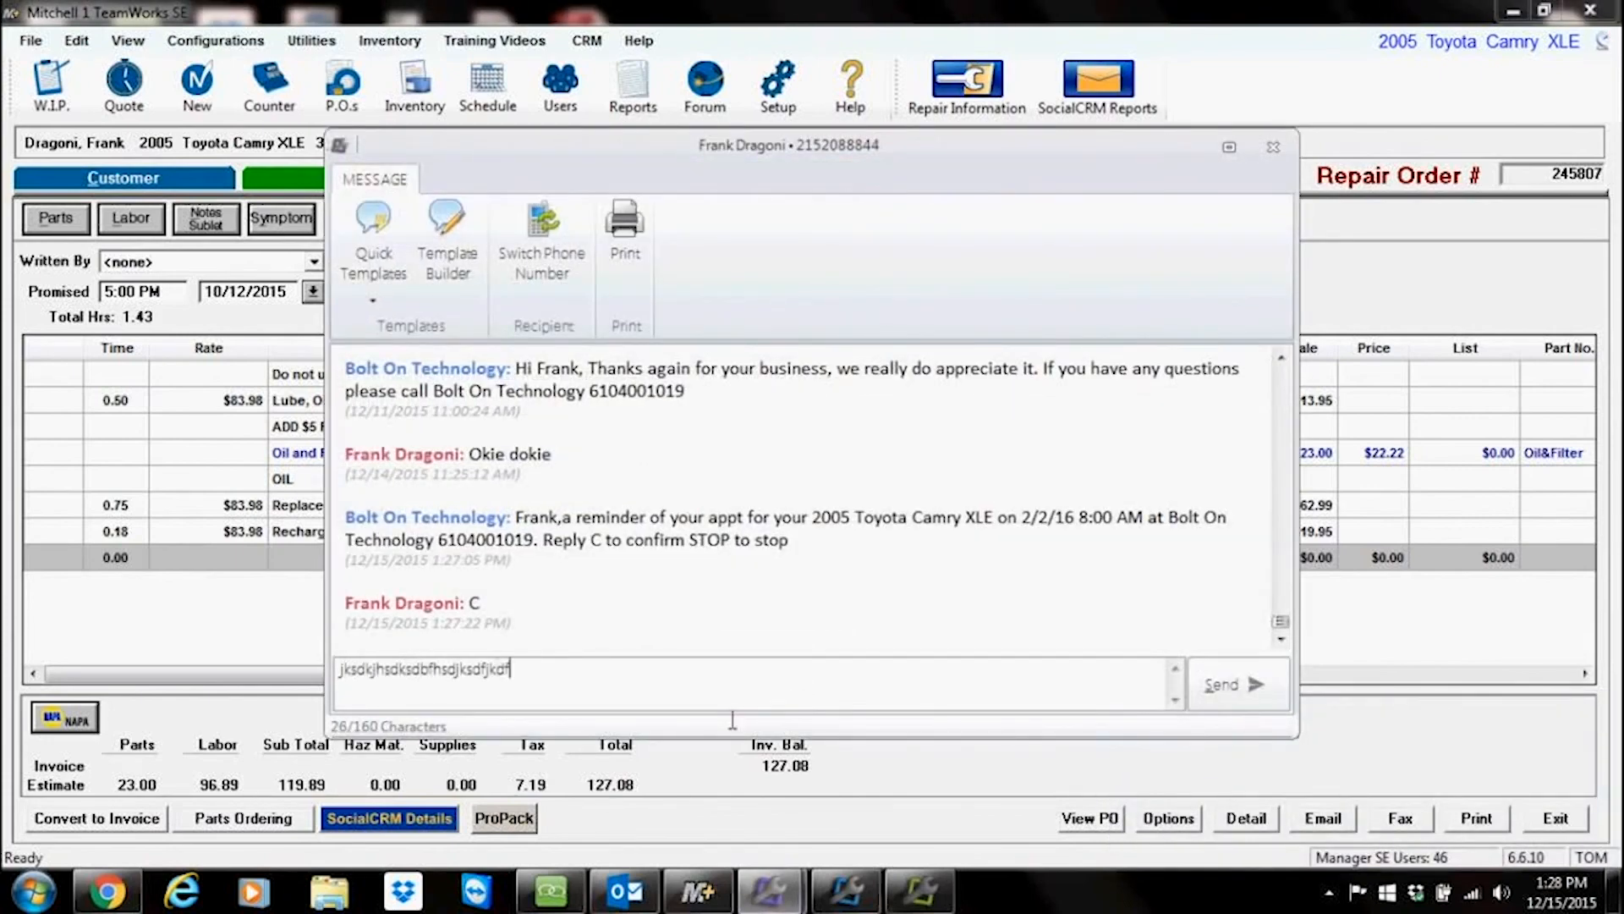
left_click(1273, 150)
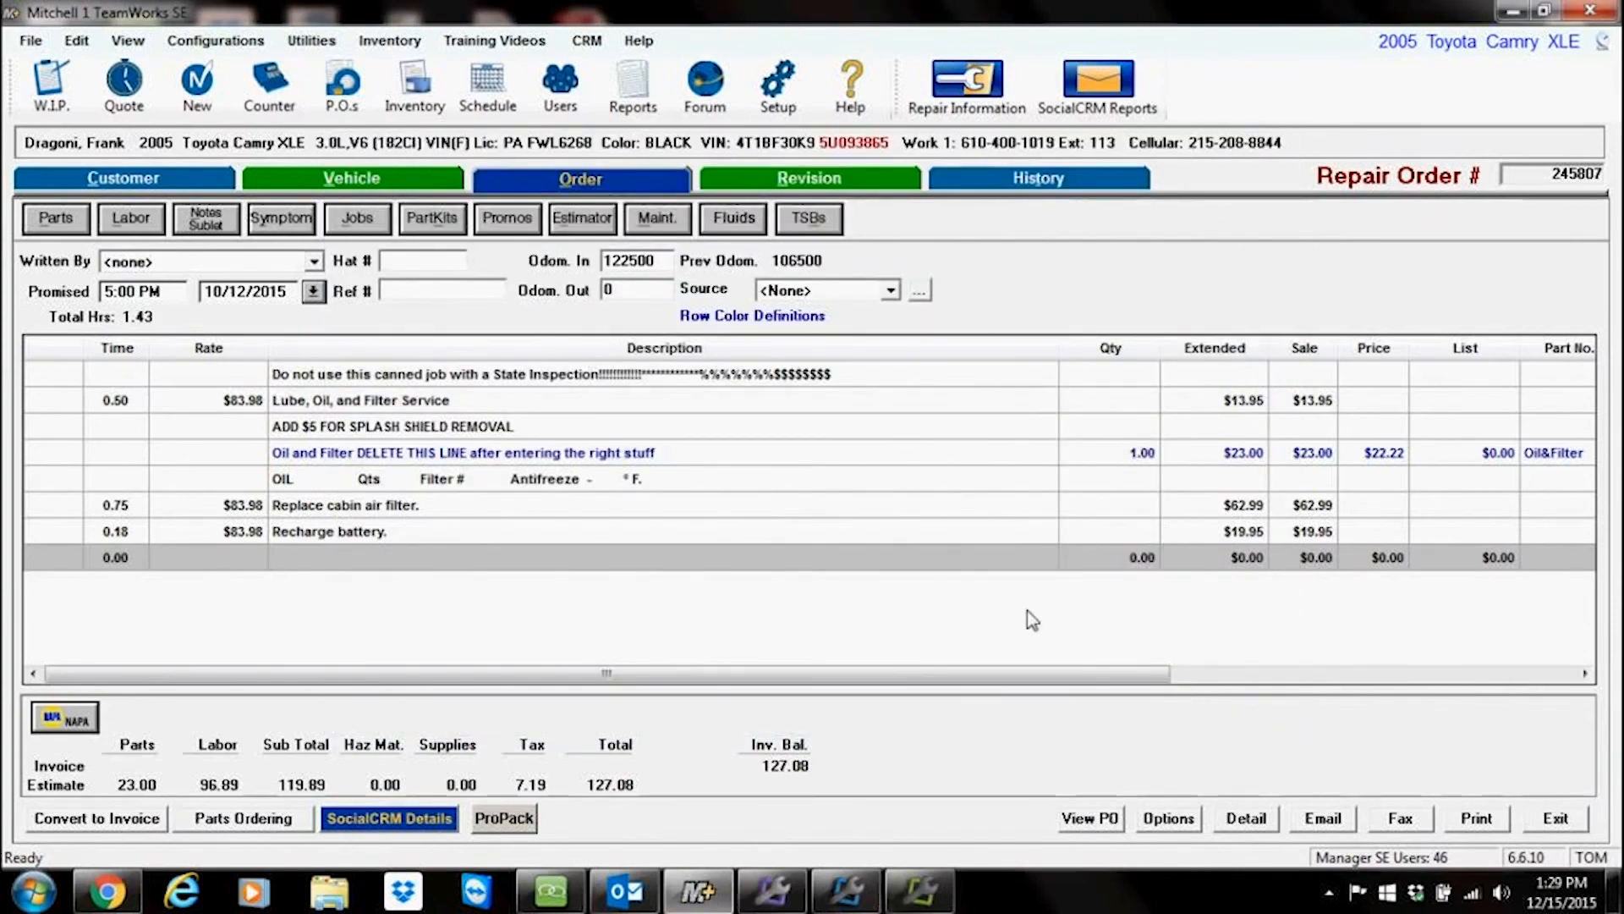
Step: Open the Schedule, page to February 2016, open February 2 to view the confirmed oil change appointment, and exit
left_click(418, 182)
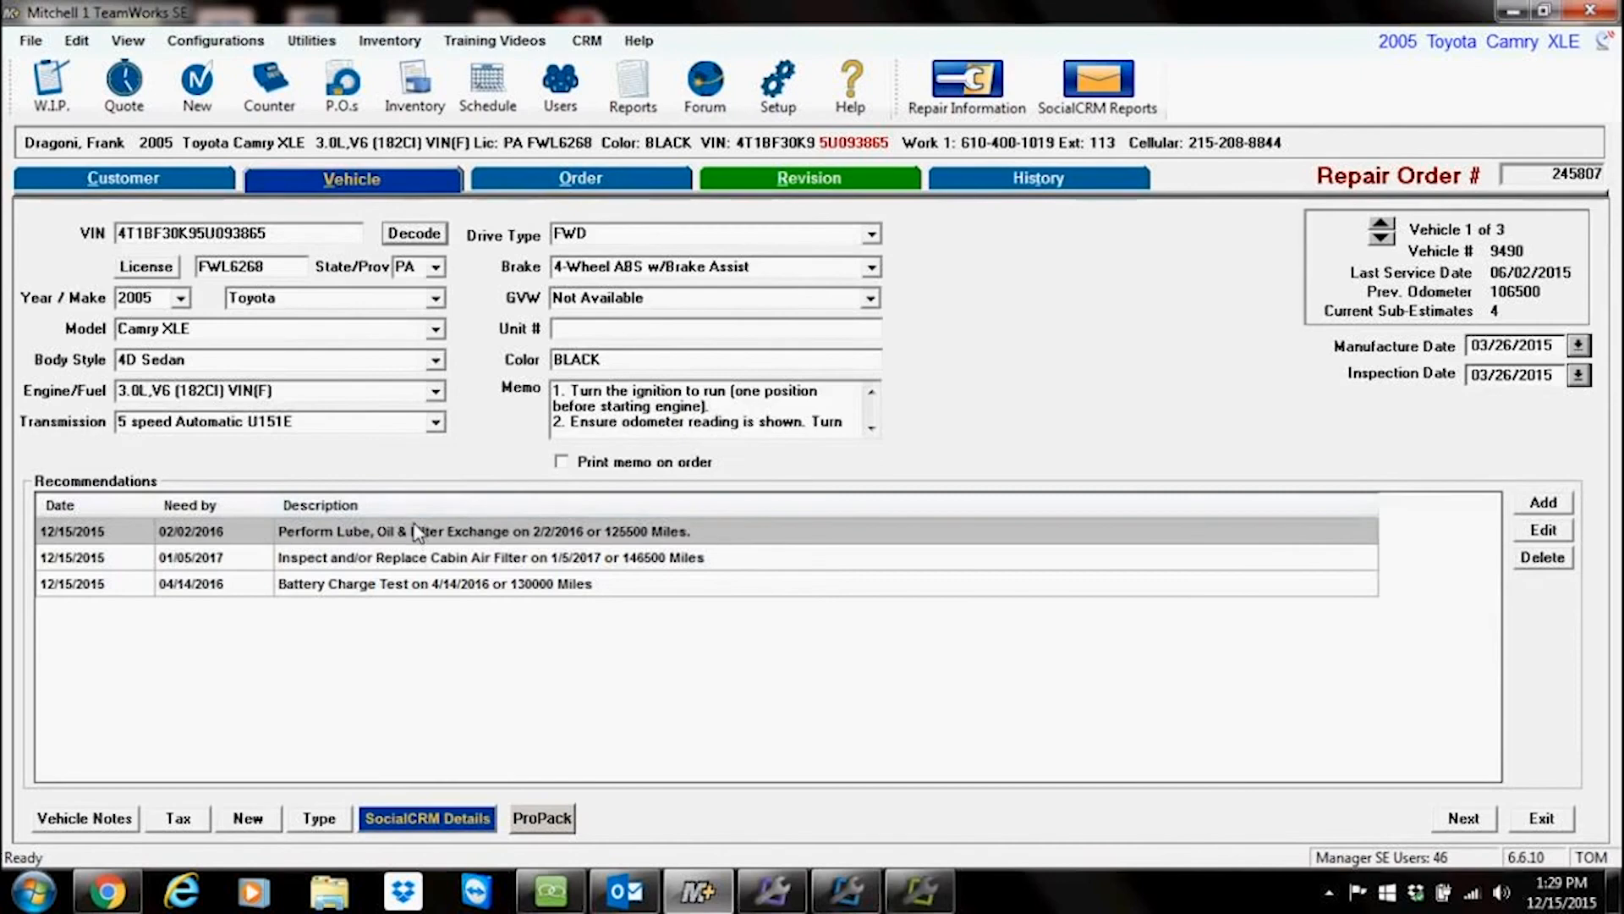
left_click(489, 85)
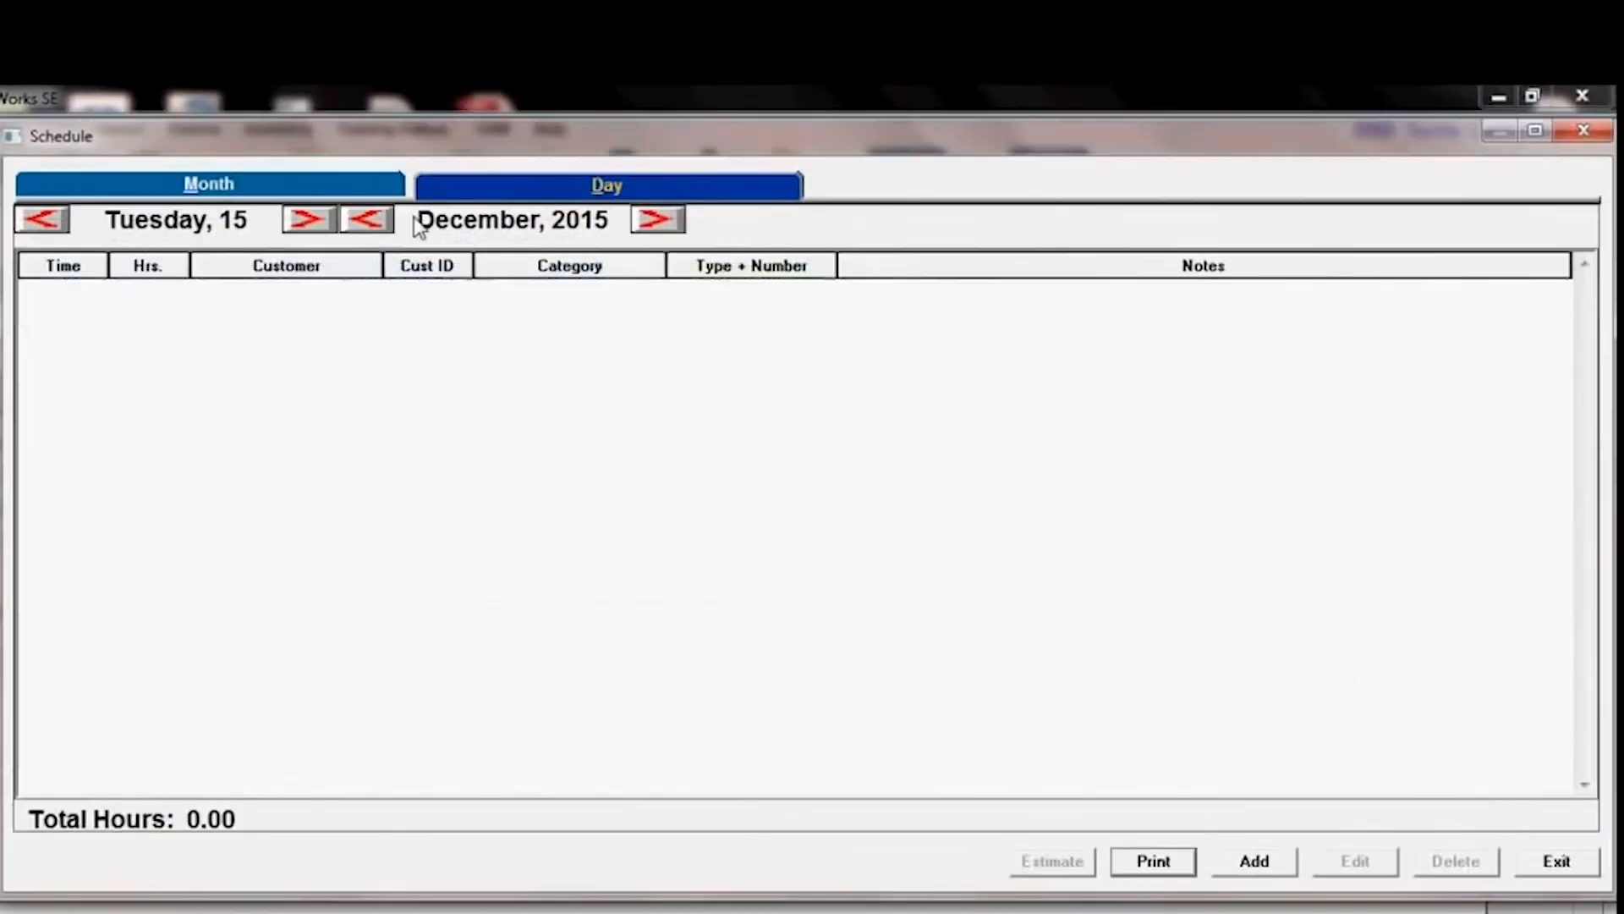
left_click(657, 219)
left_click(657, 219)
left_click(215, 186)
double_click(546, 337)
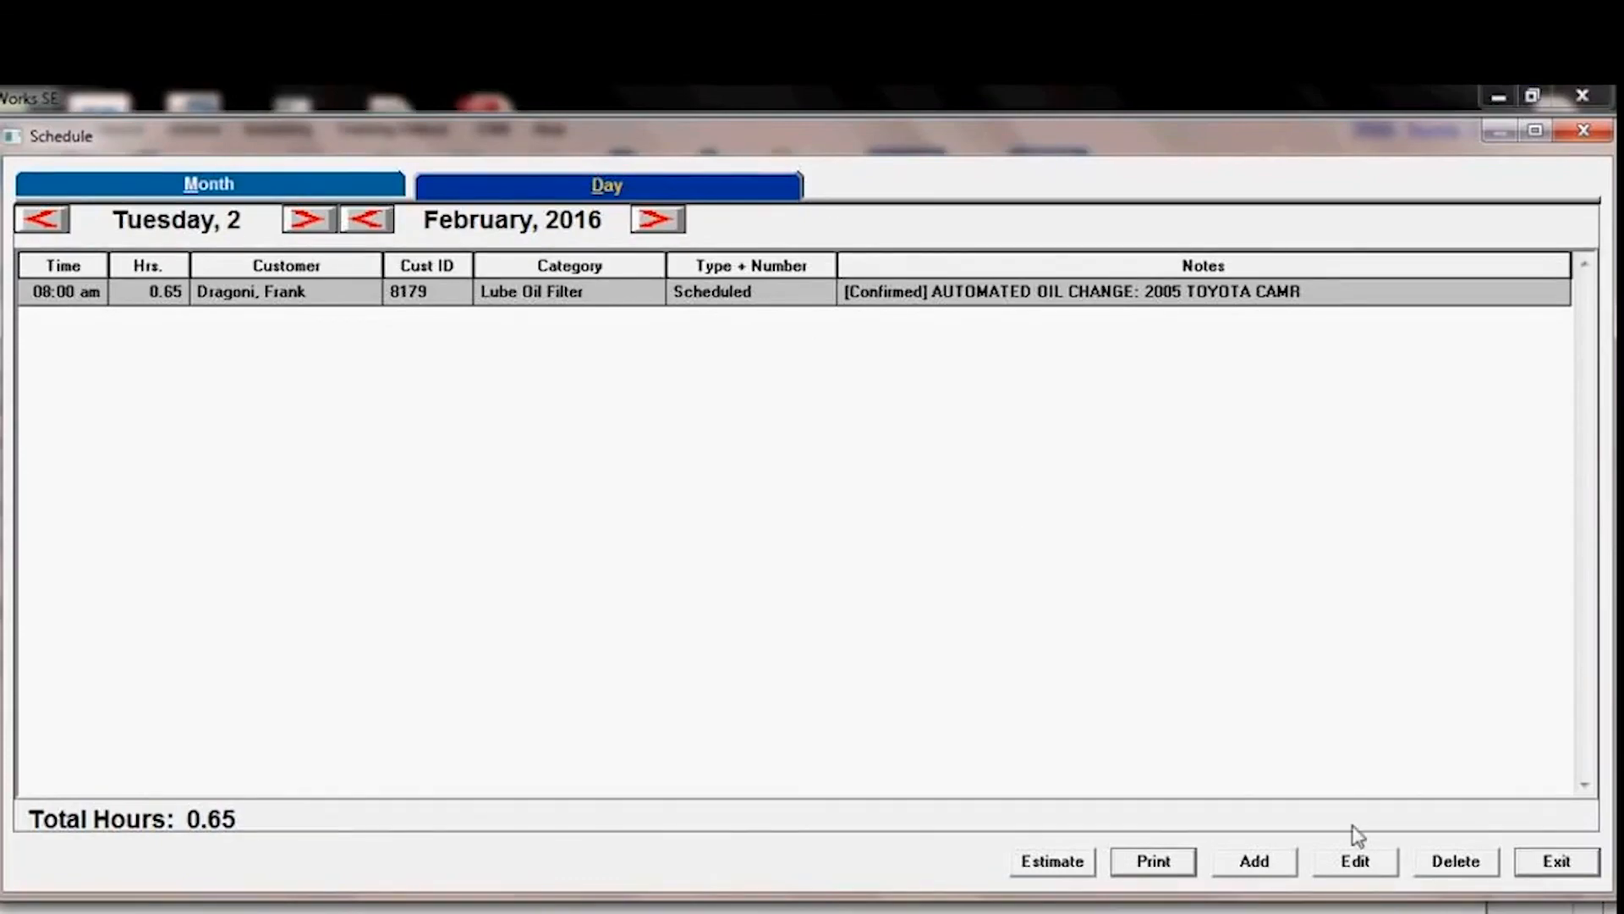
left_click(1539, 866)
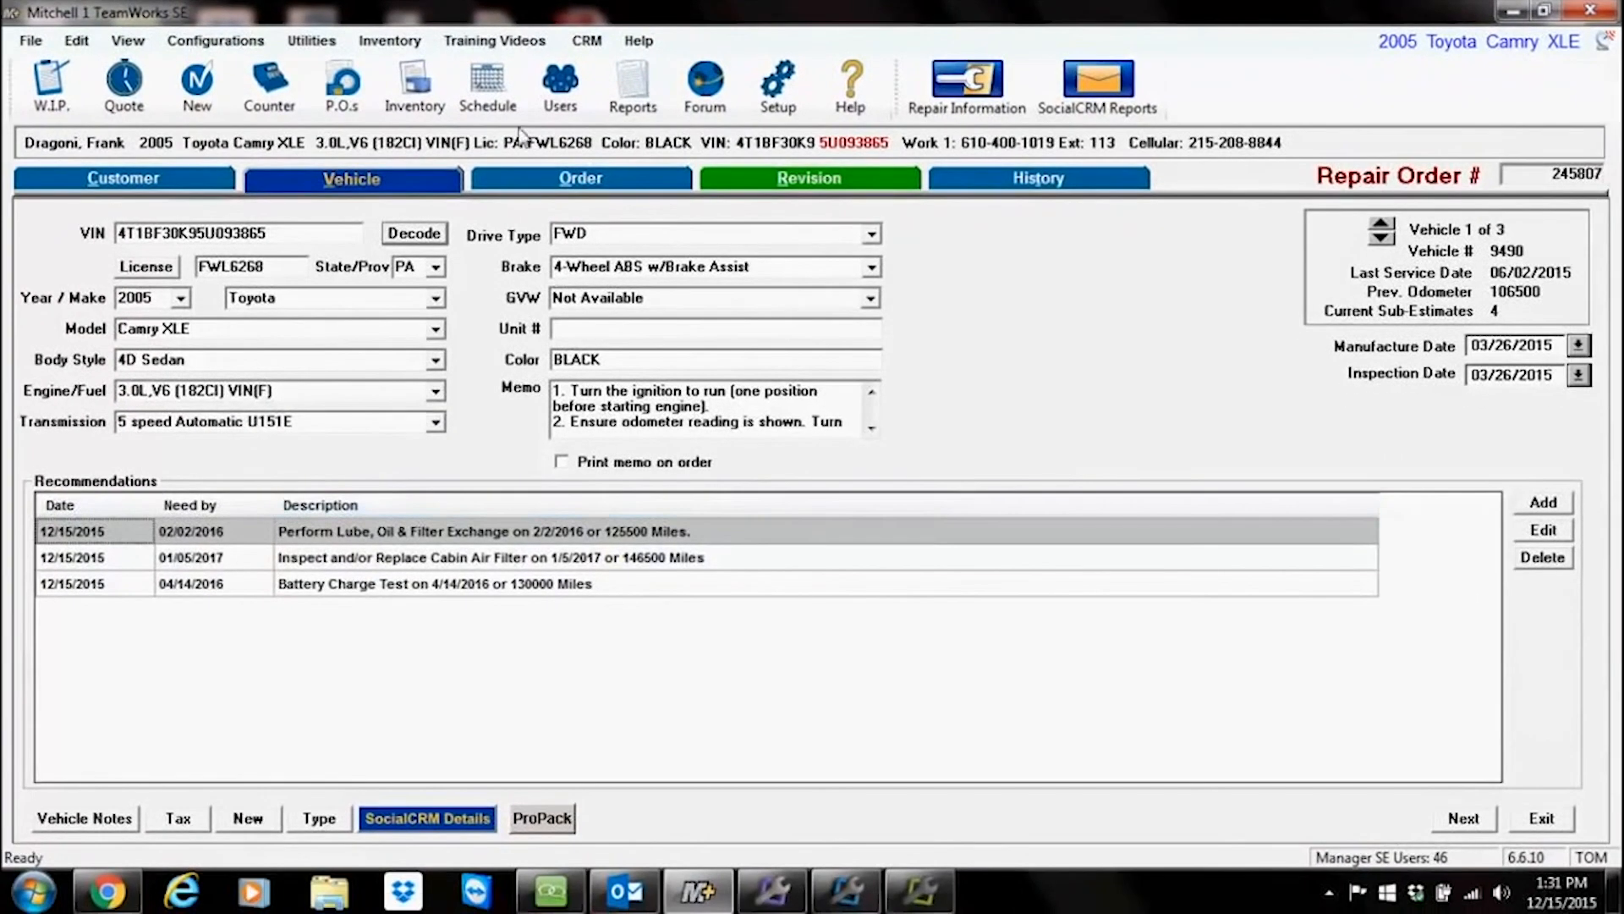
Step: Return to the Order view and reopen Message Manager
left_click(549, 212)
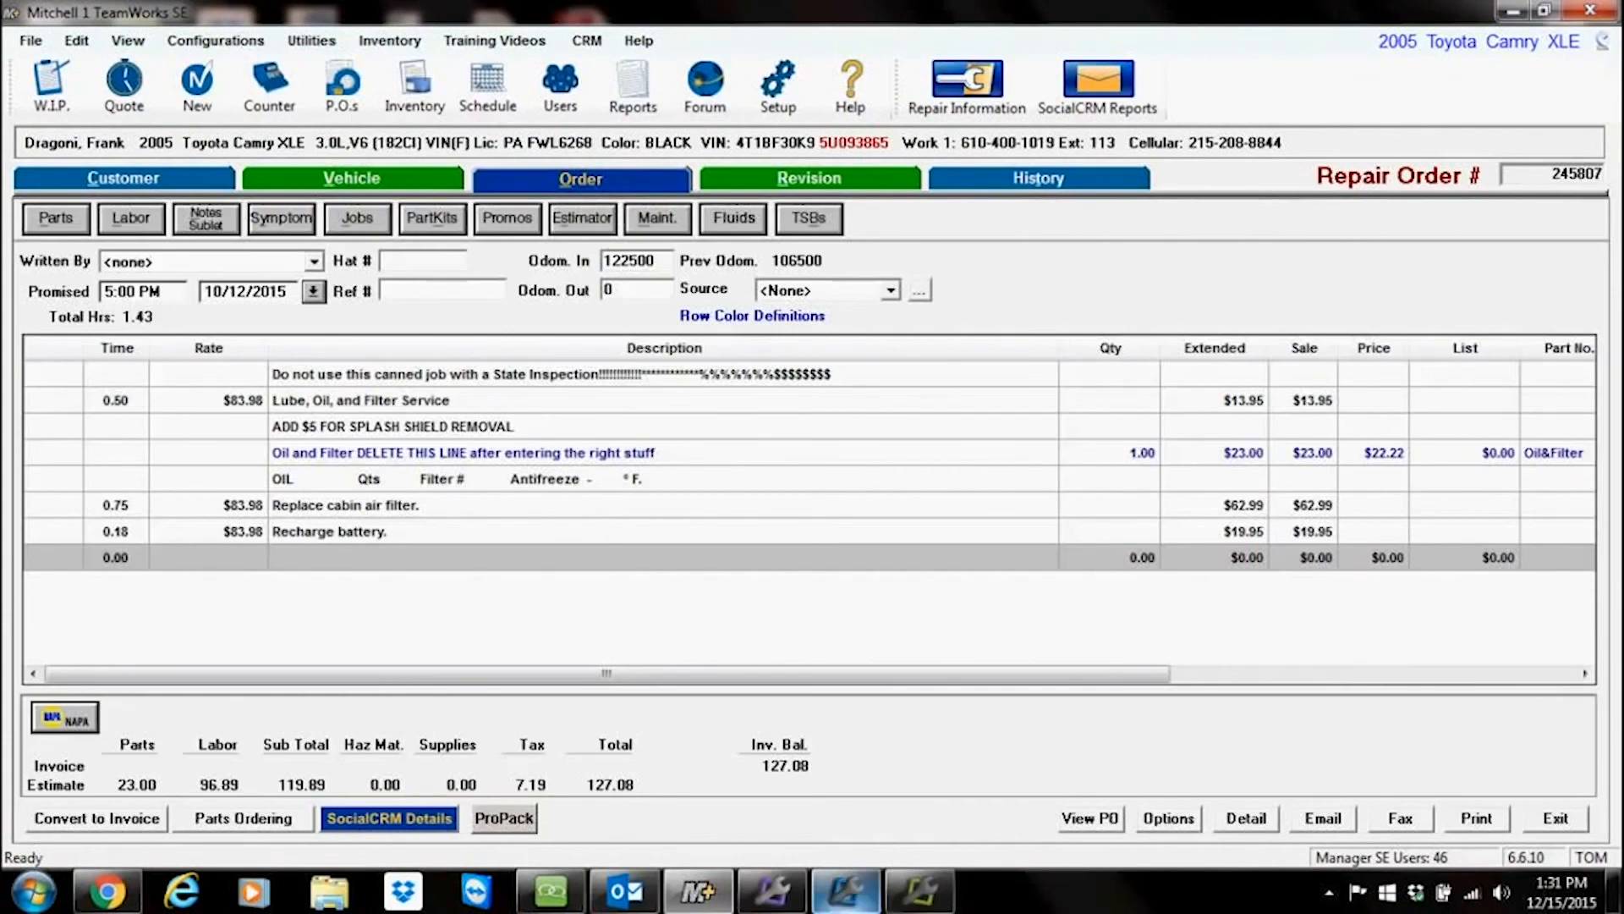
left_click(772, 890)
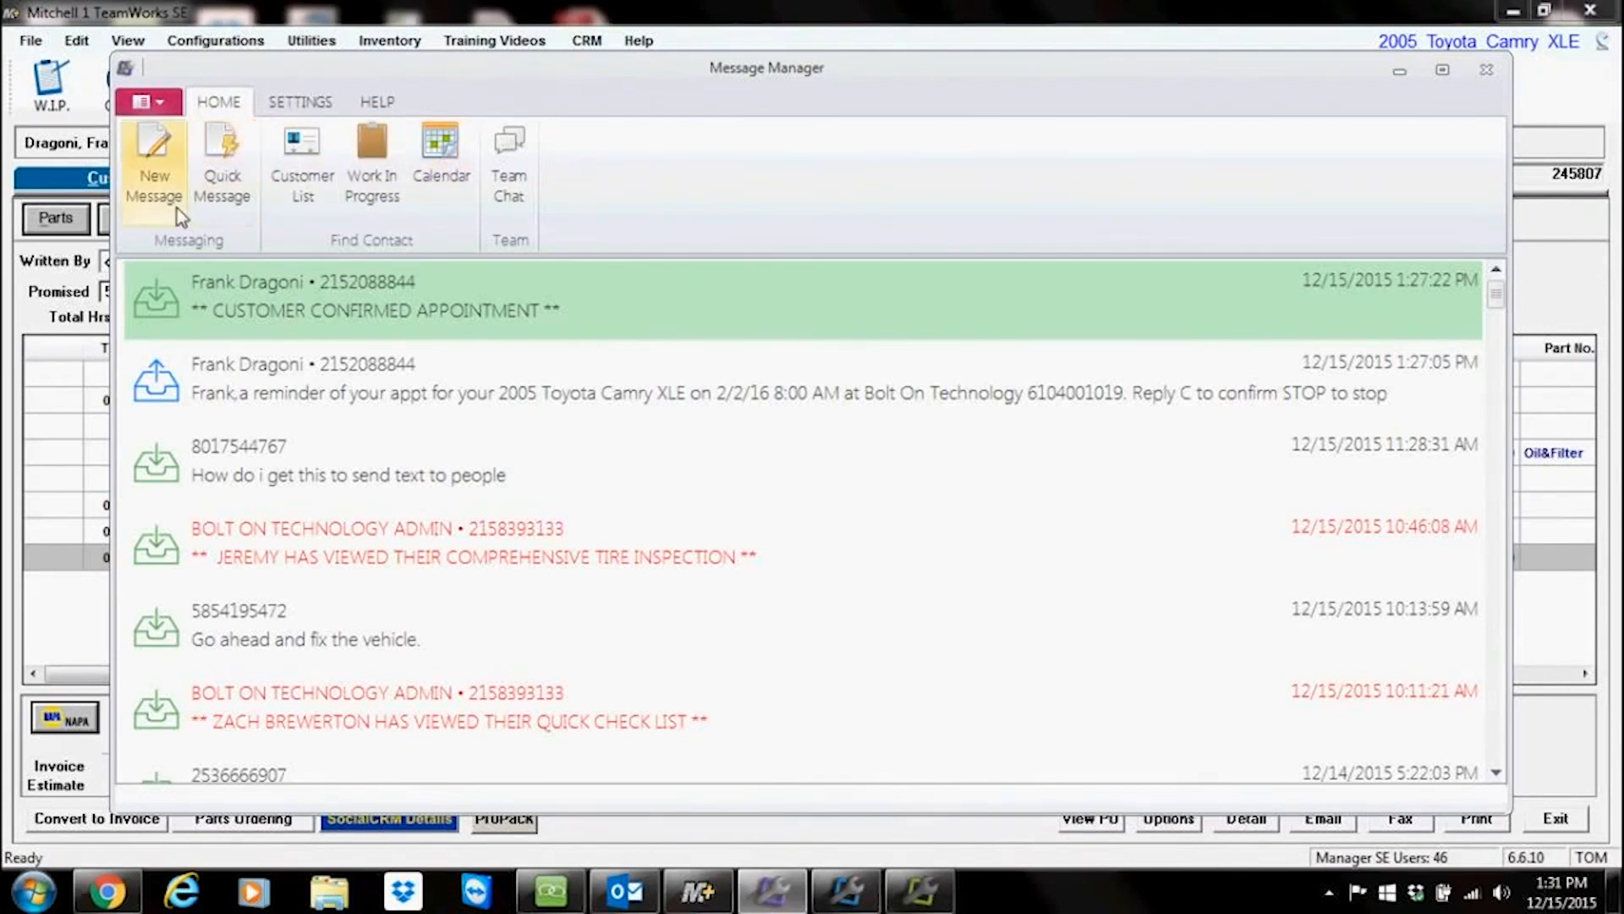
left_click(160, 190)
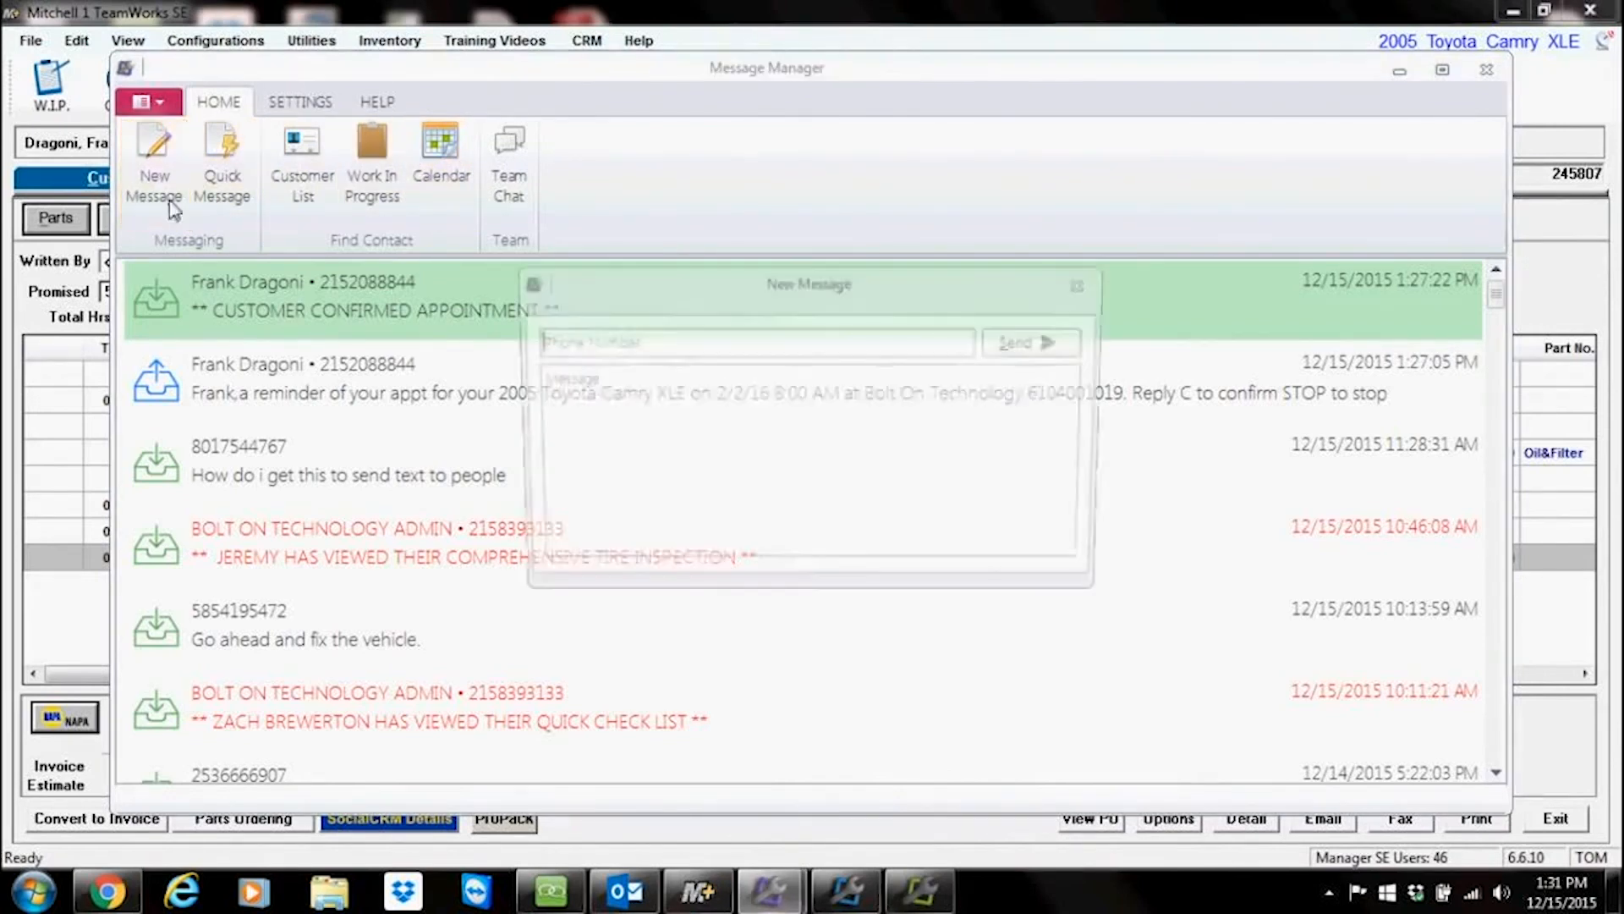
type("sg")
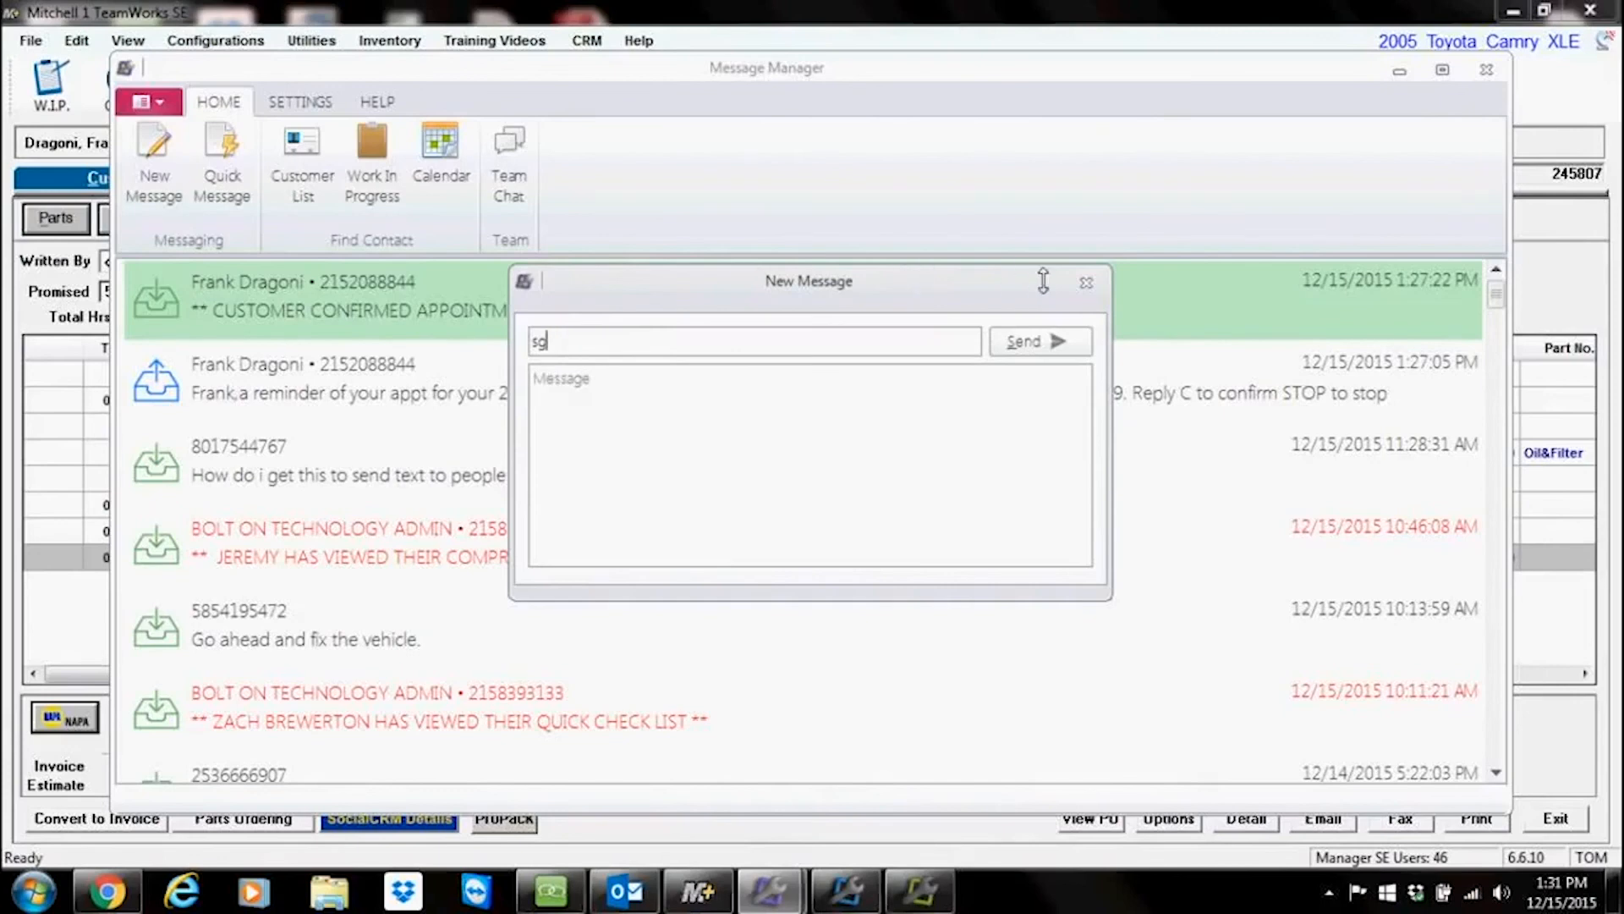
left_click(1085, 283)
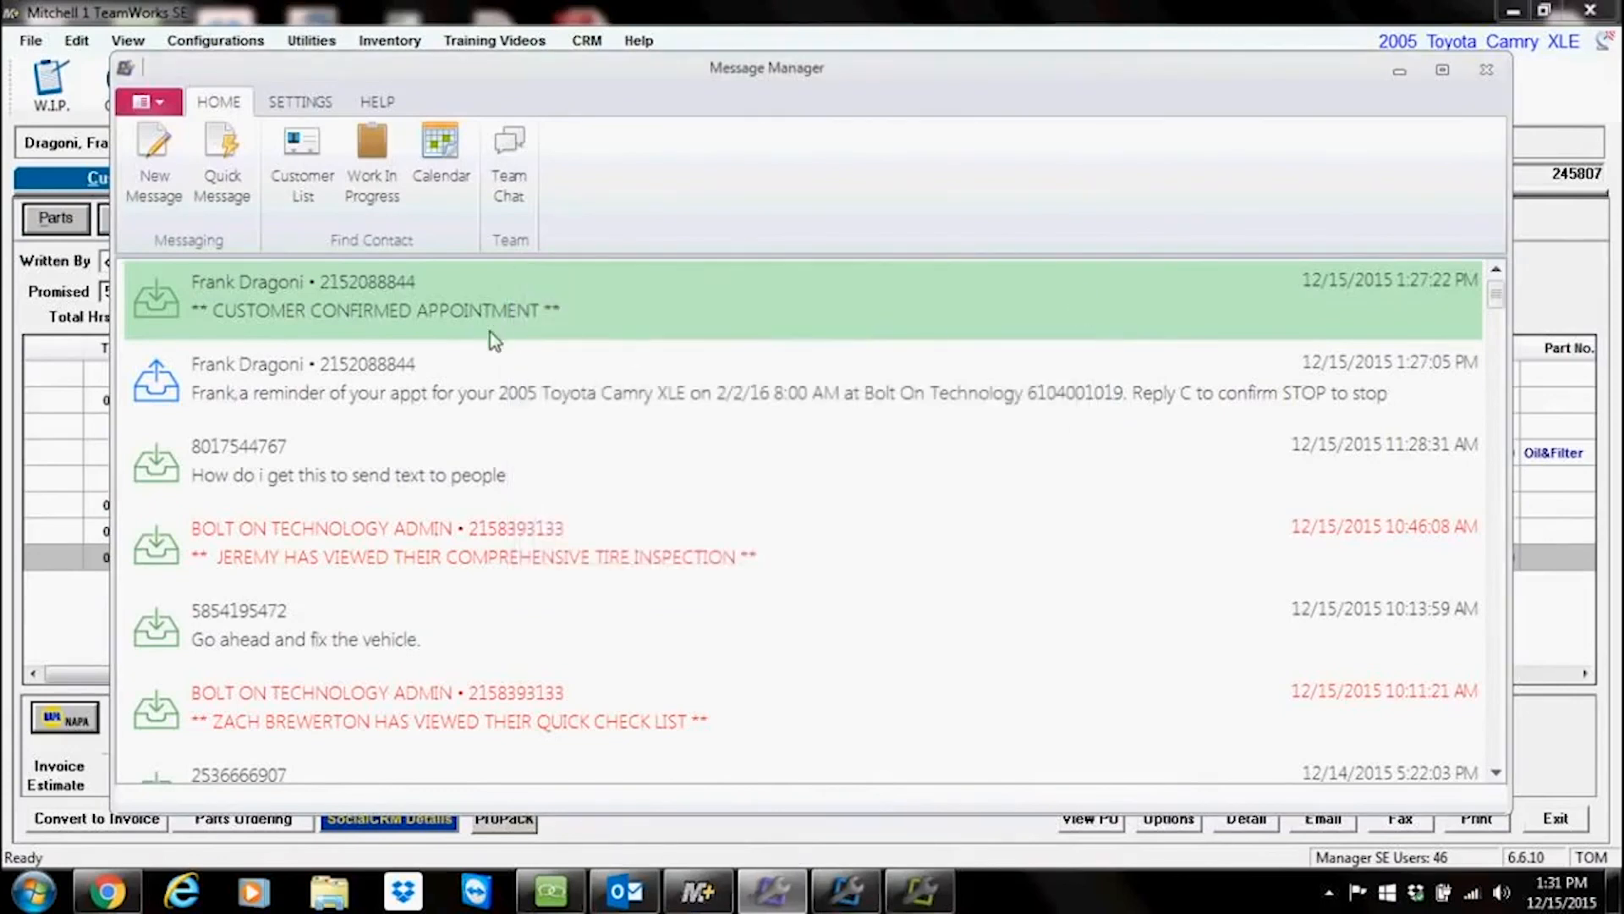
Step: Reposition Message Manager and open the customer's conversation from the confirmed appointment entry
left_click_drag(631, 66, 699, 25)
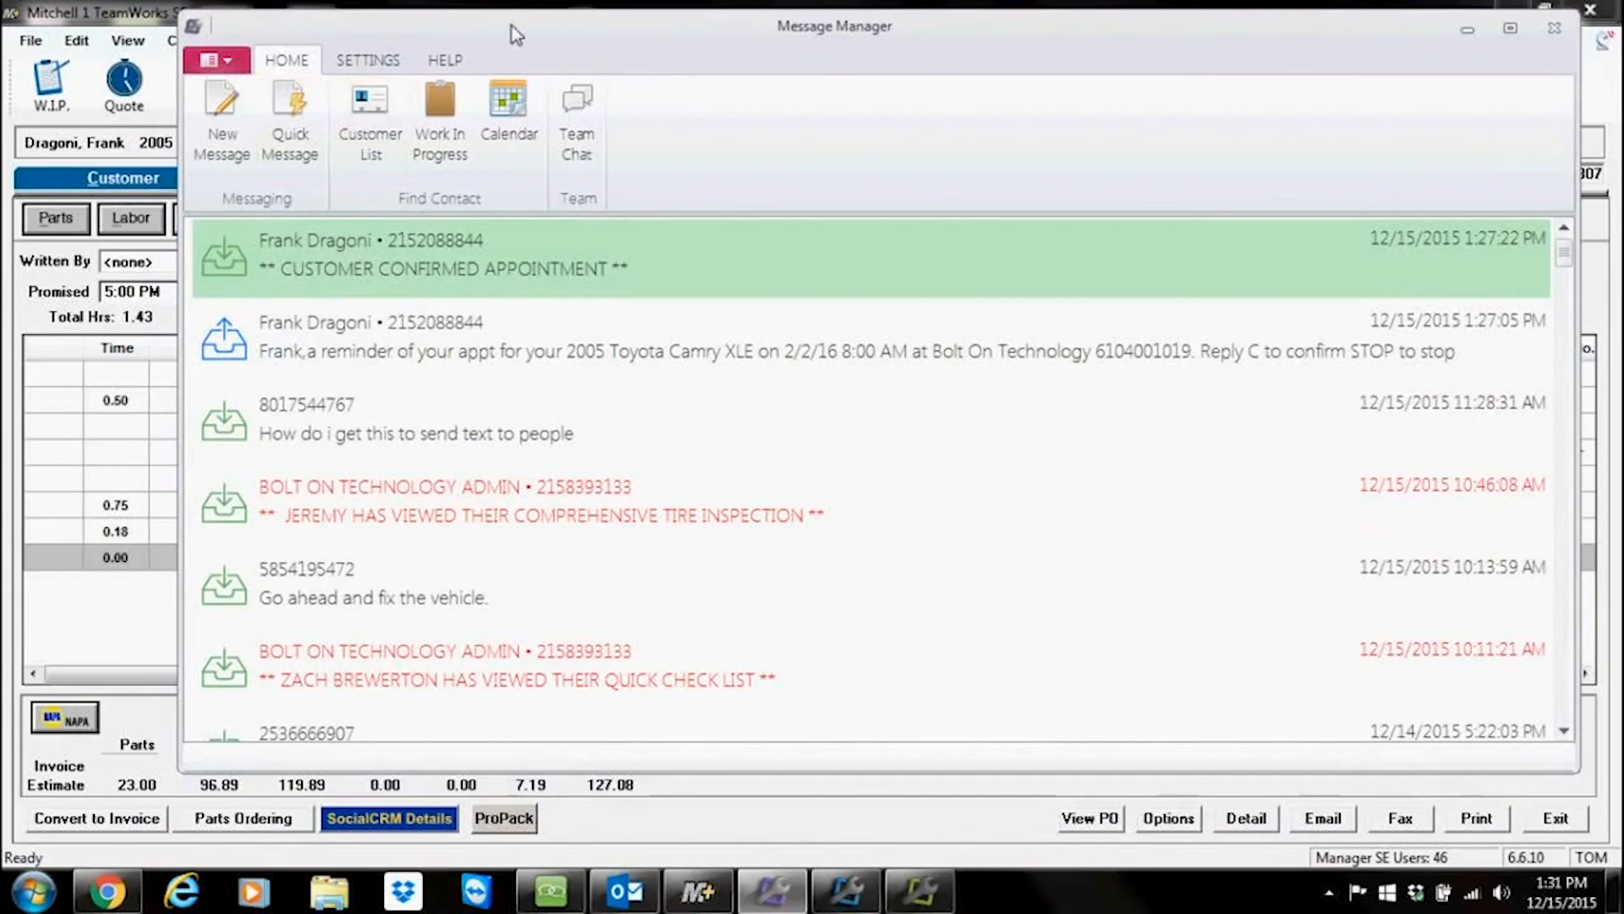
left_click_drag(511, 25, 515, 37)
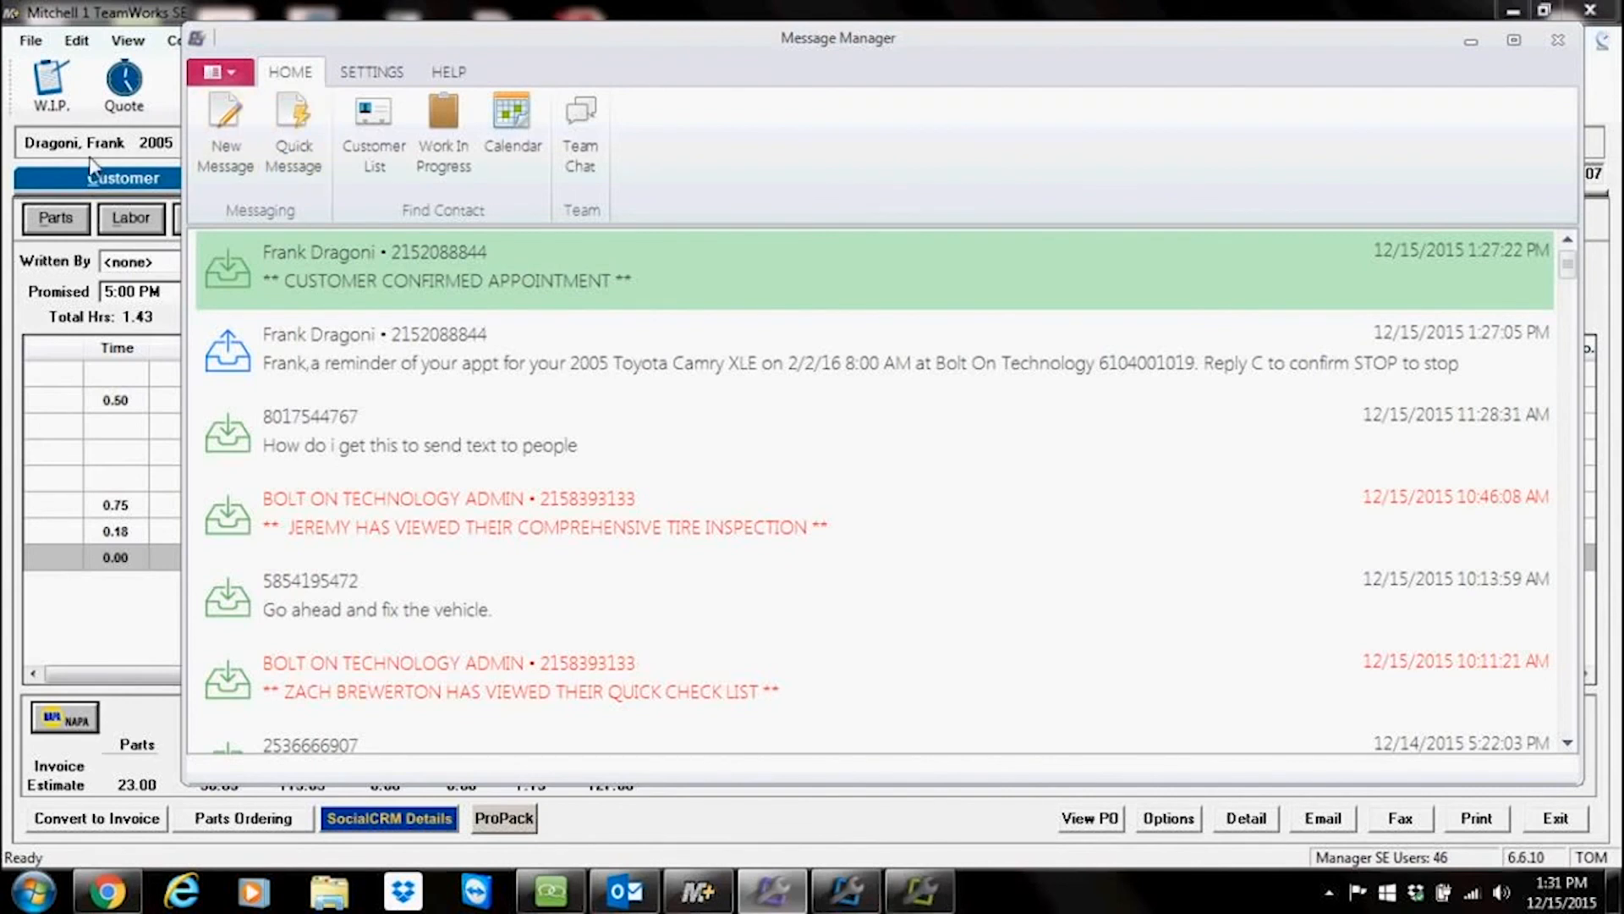
left_click(287, 117)
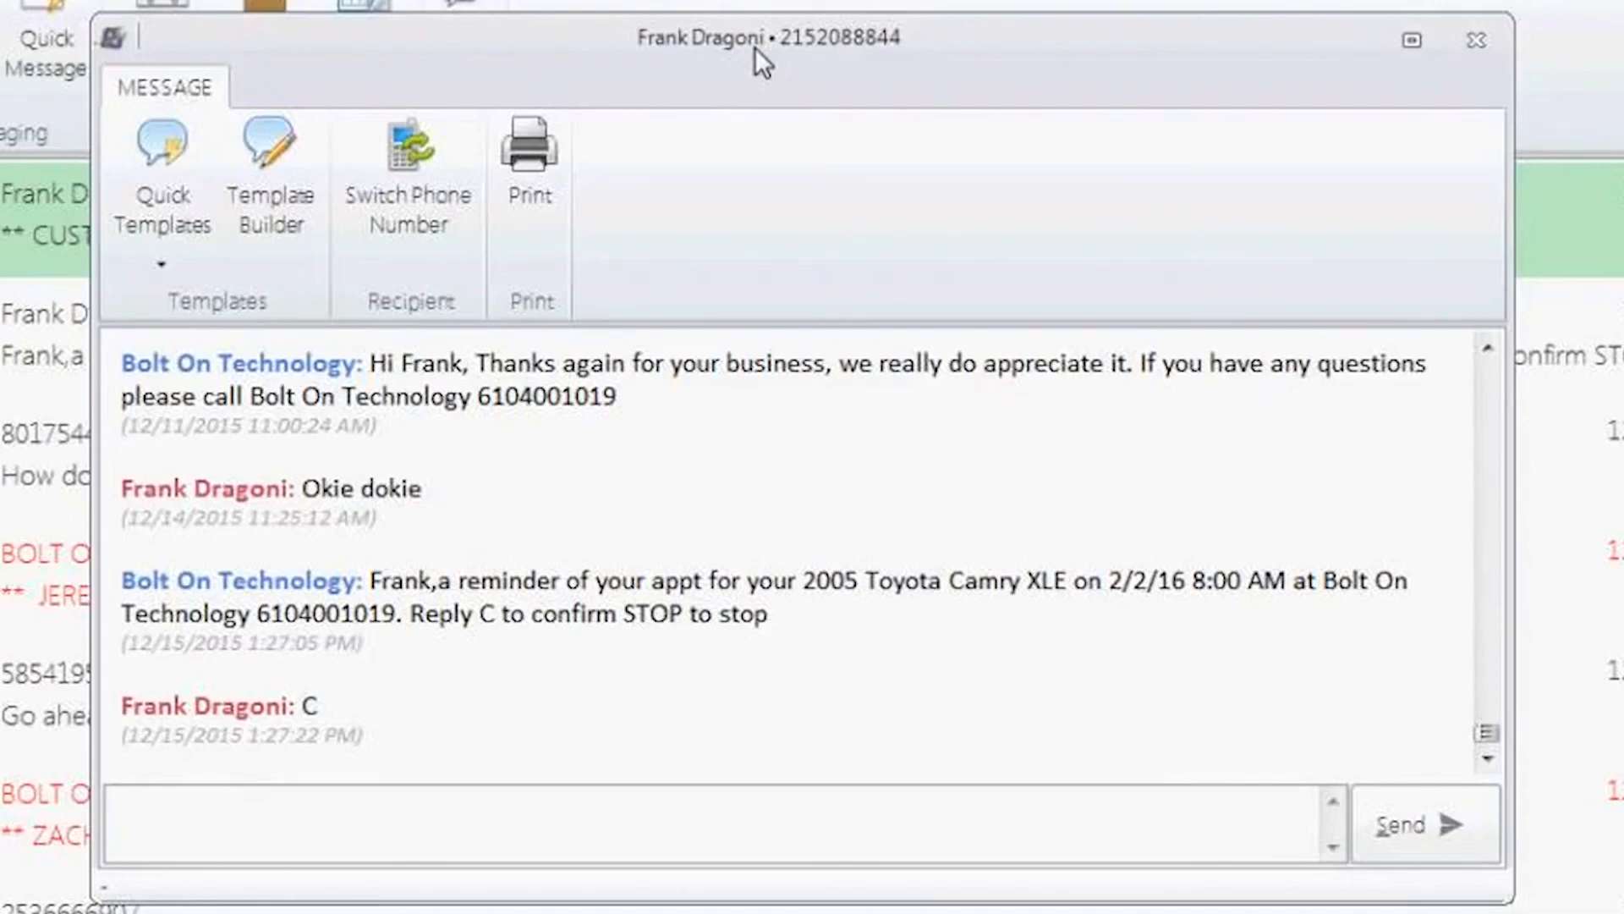
Step: Switch the conversation's recipient to the customer's Cellular2 number and back to the Cellular number, twice
left_click(408, 154)
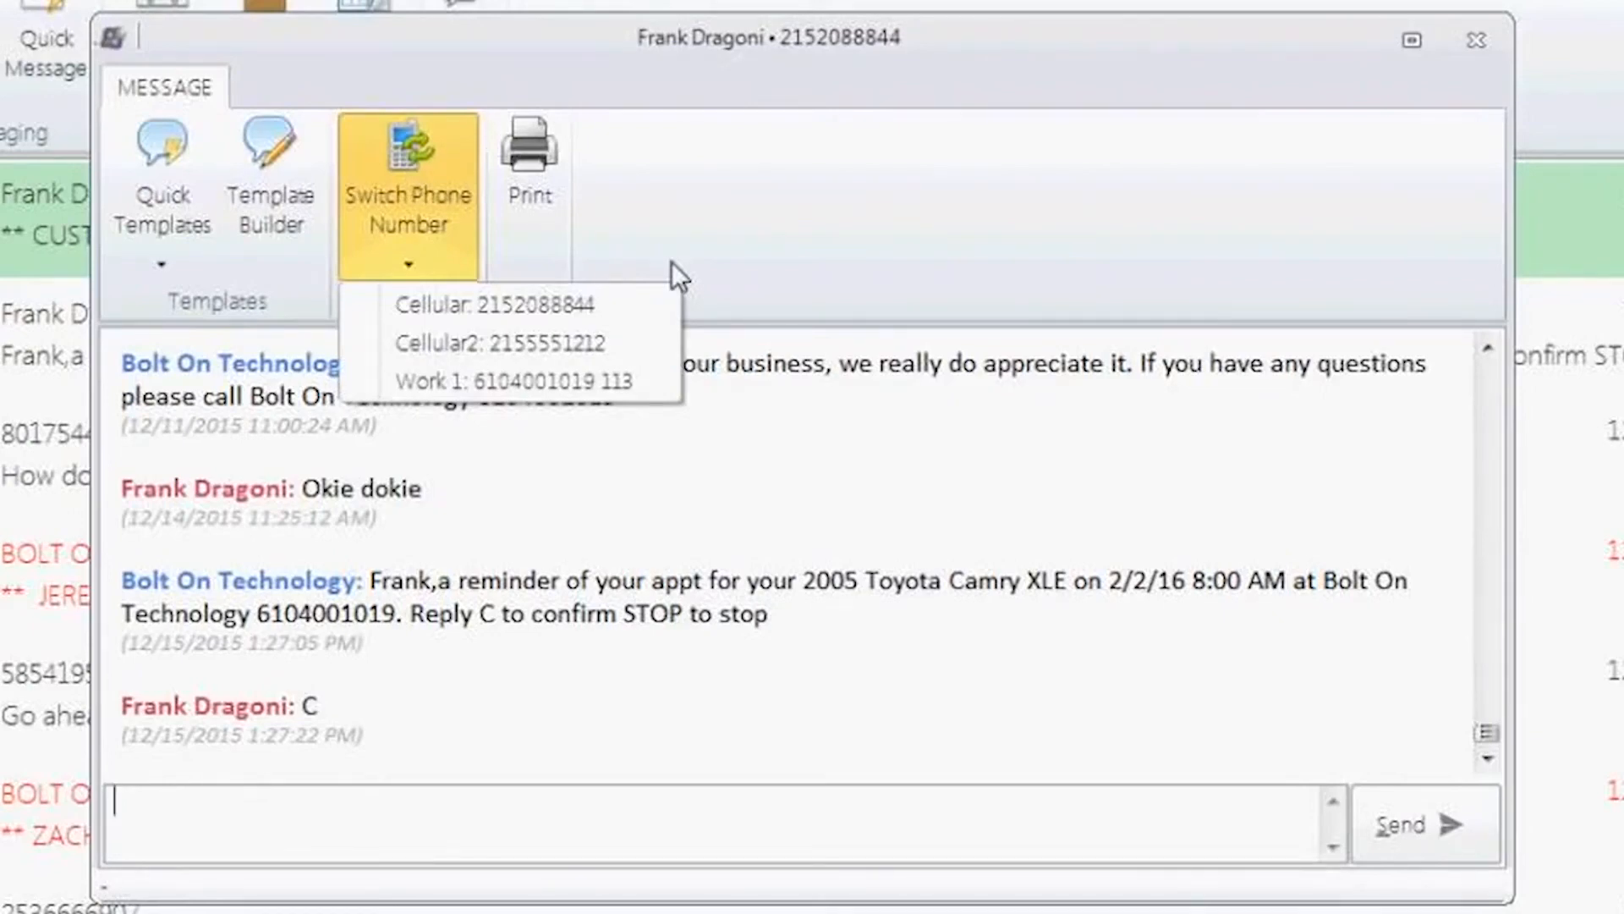
left_click(554, 343)
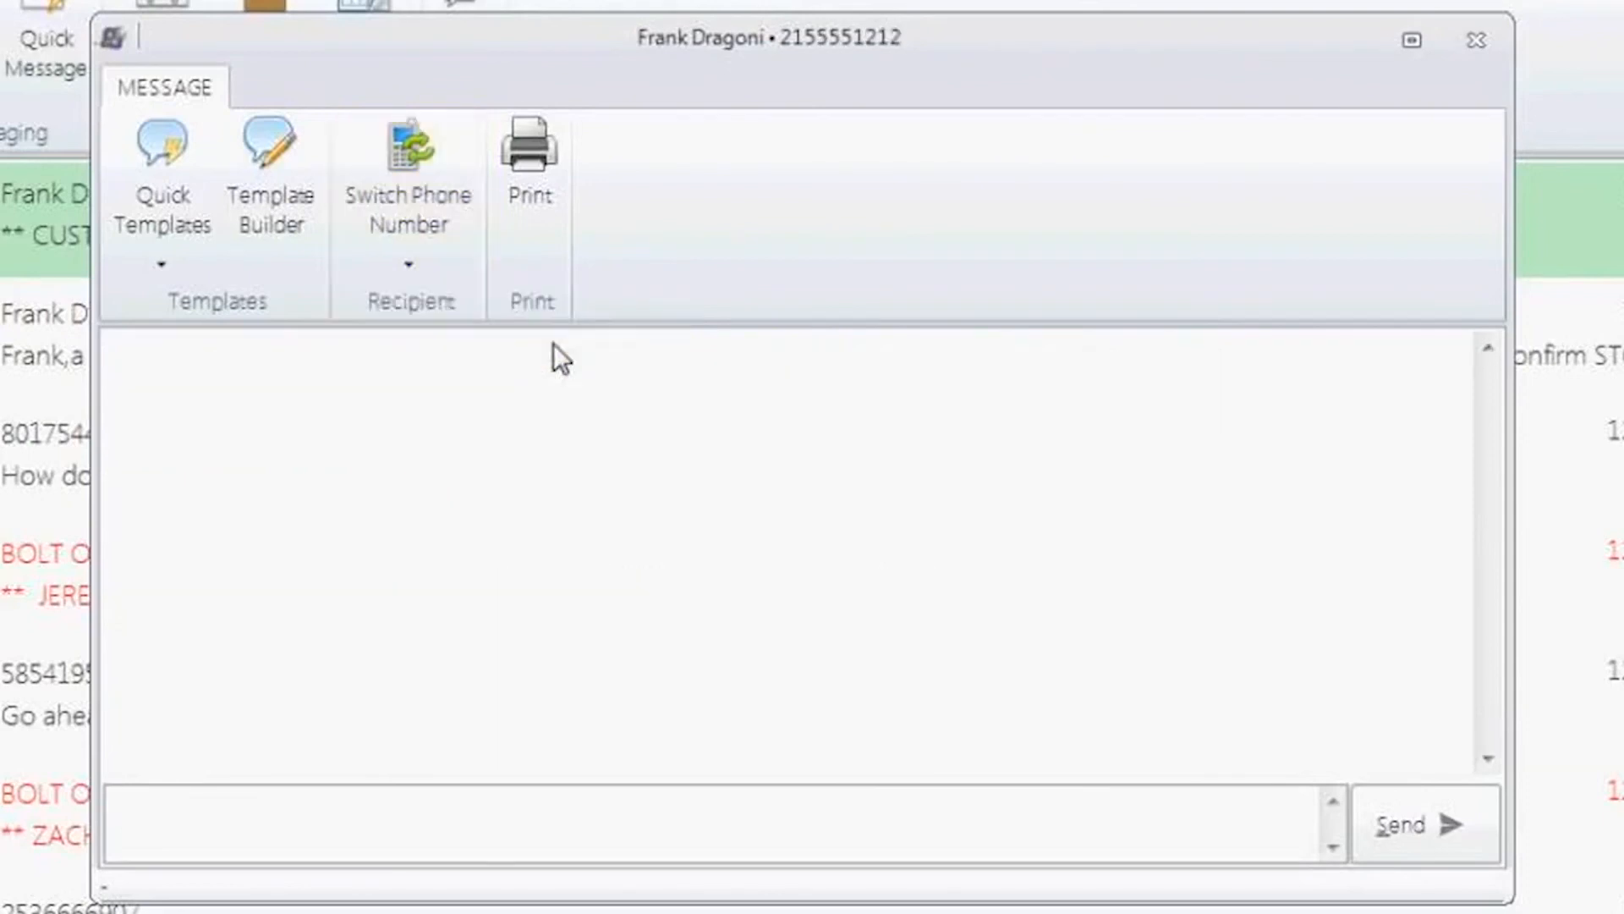
left_click(409, 160)
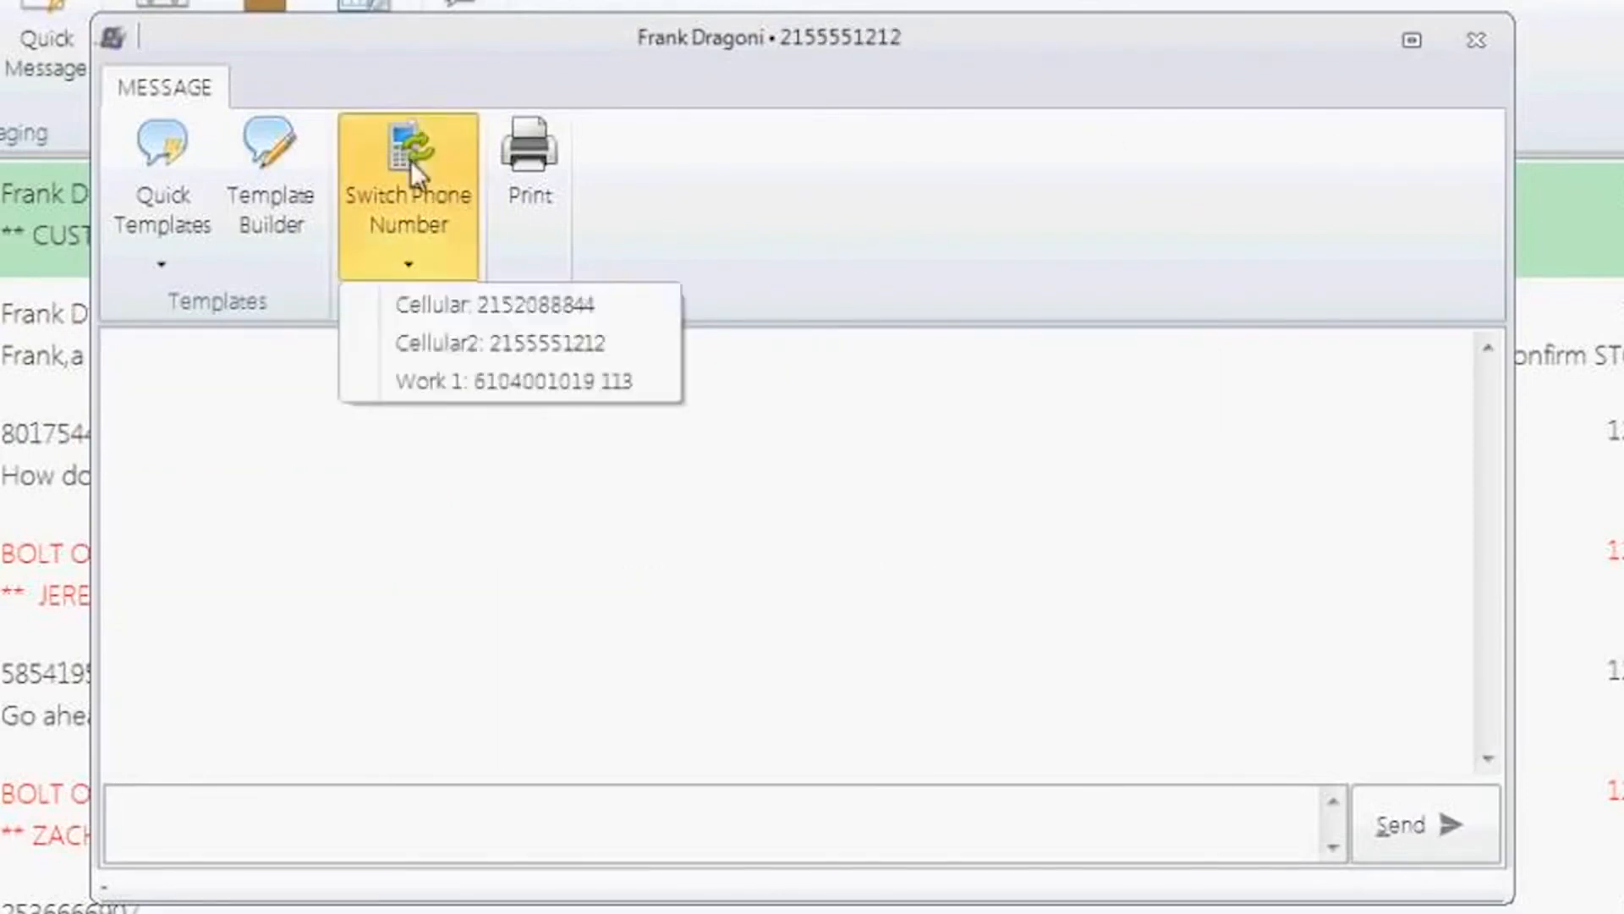
left_click(465, 303)
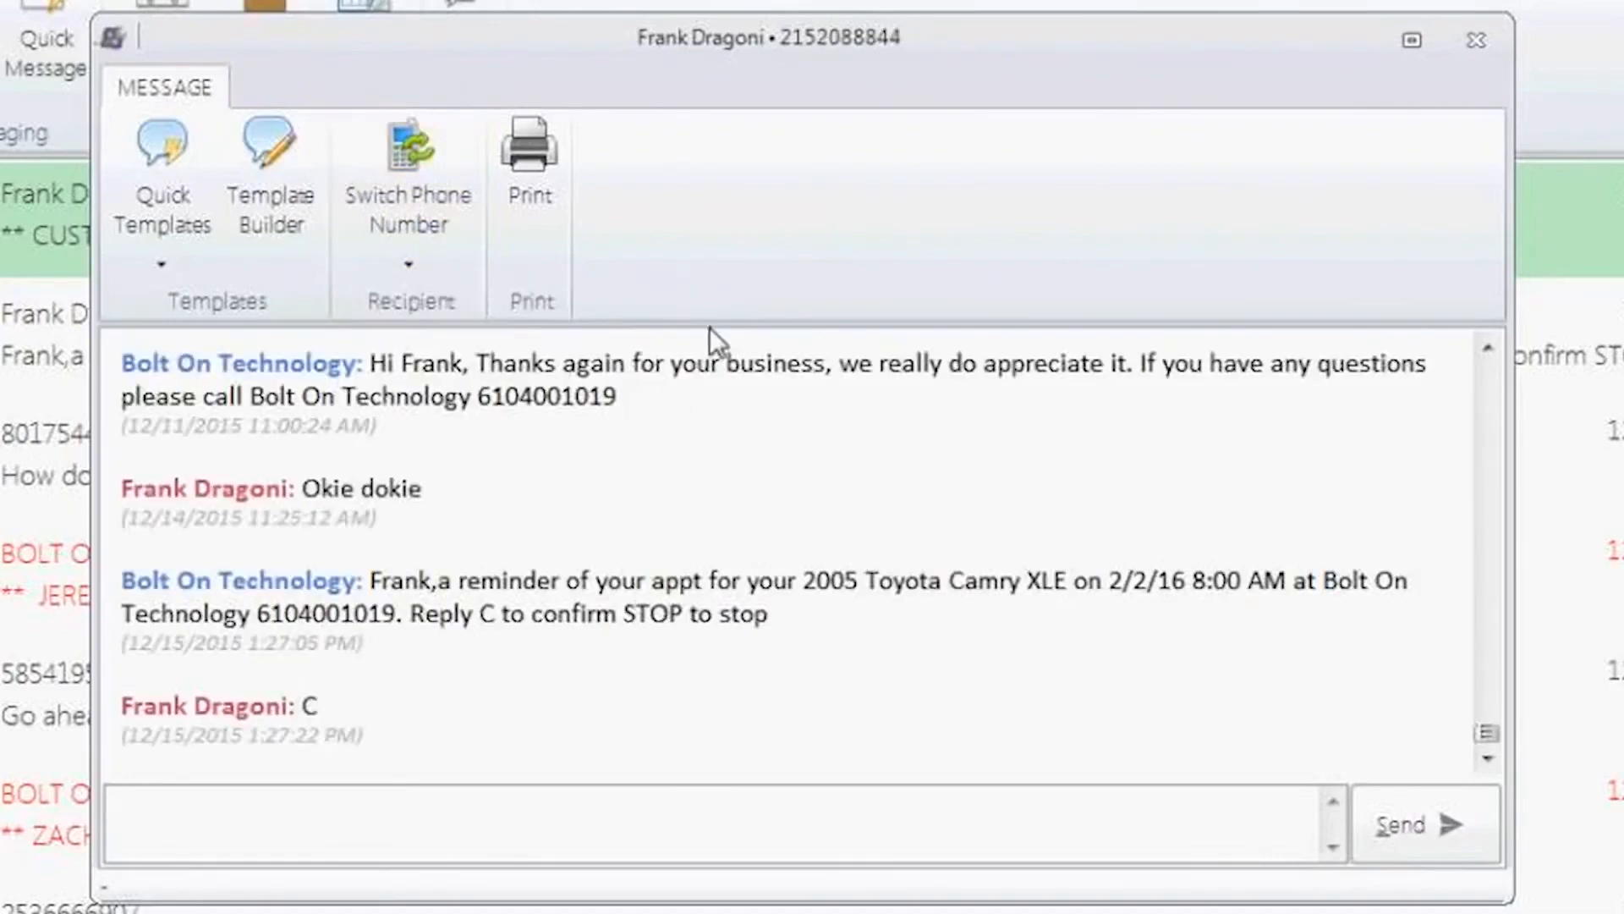
left_click(406, 221)
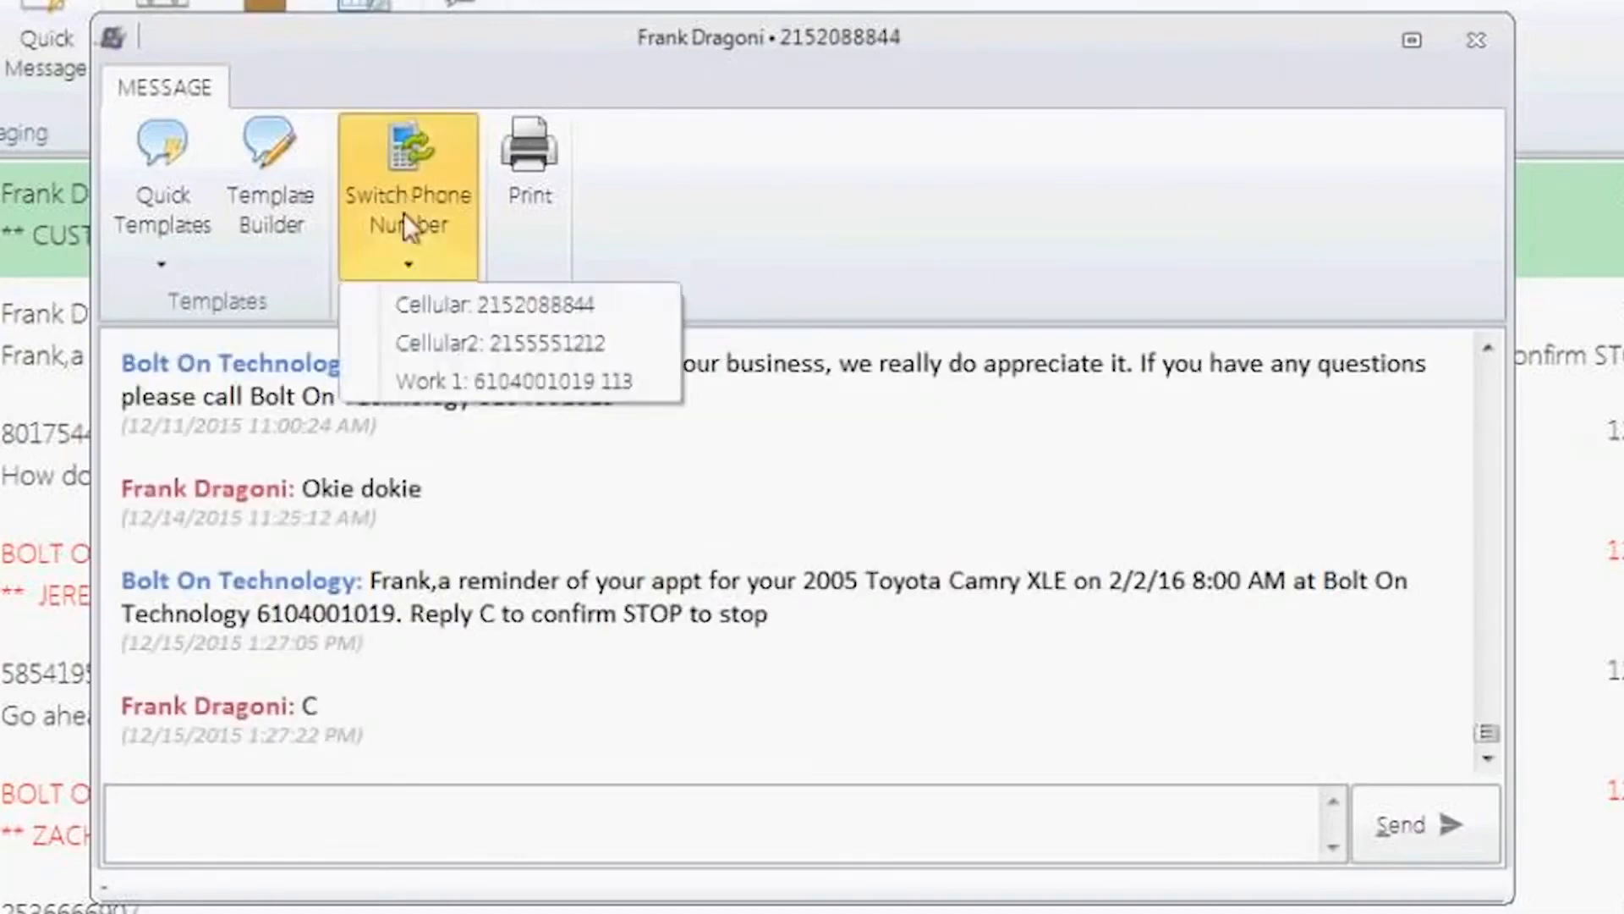
left_click(428, 340)
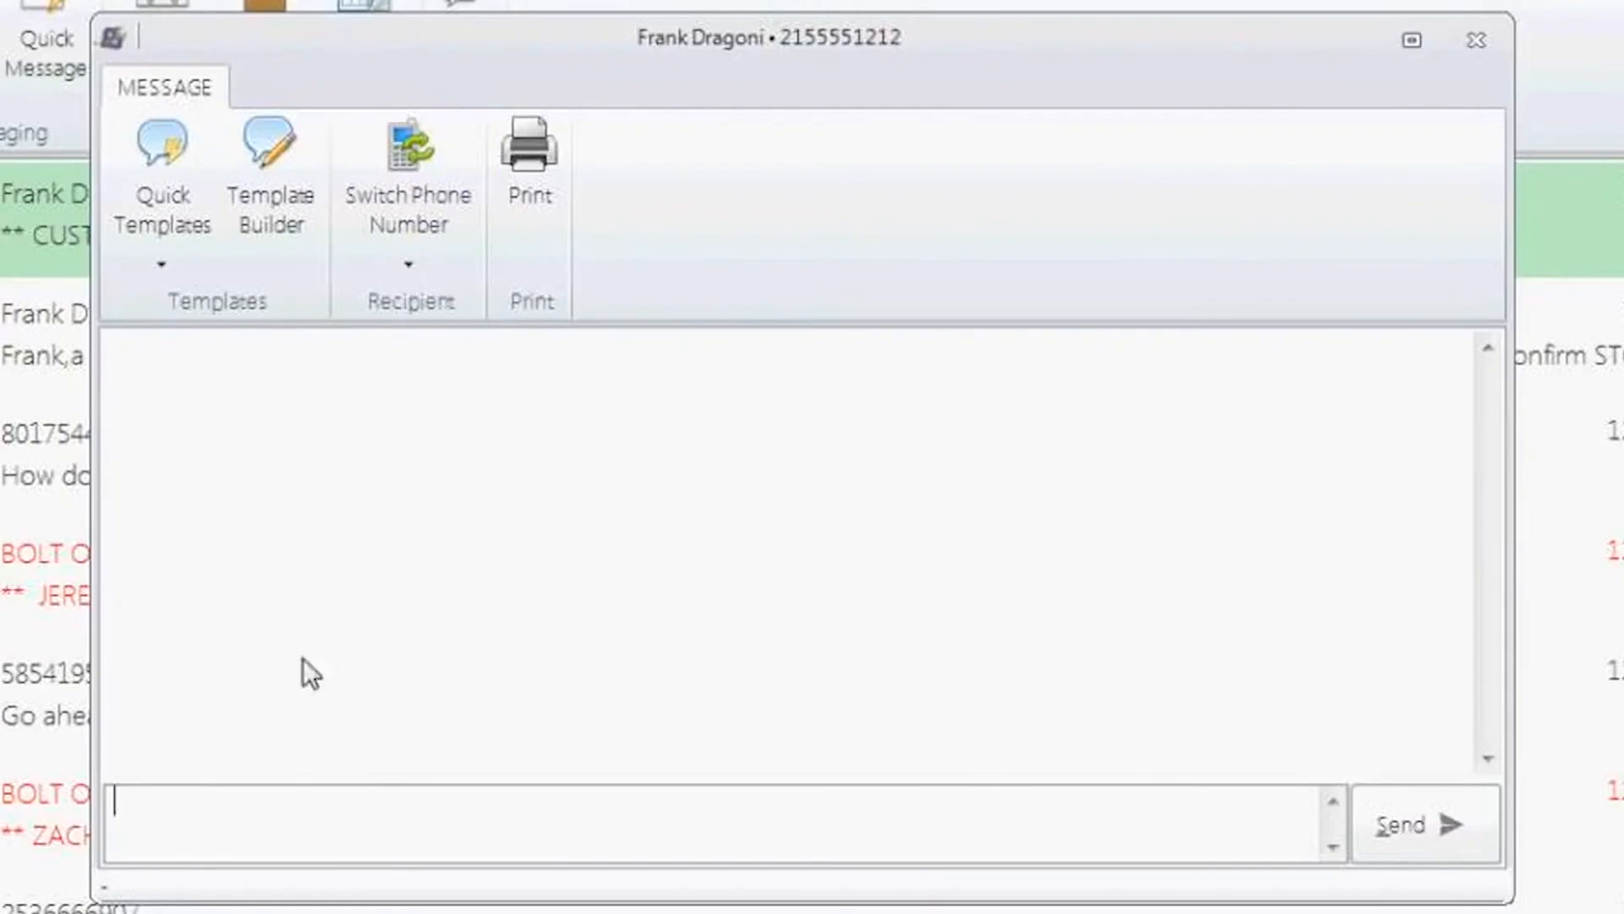
left_click(414, 181)
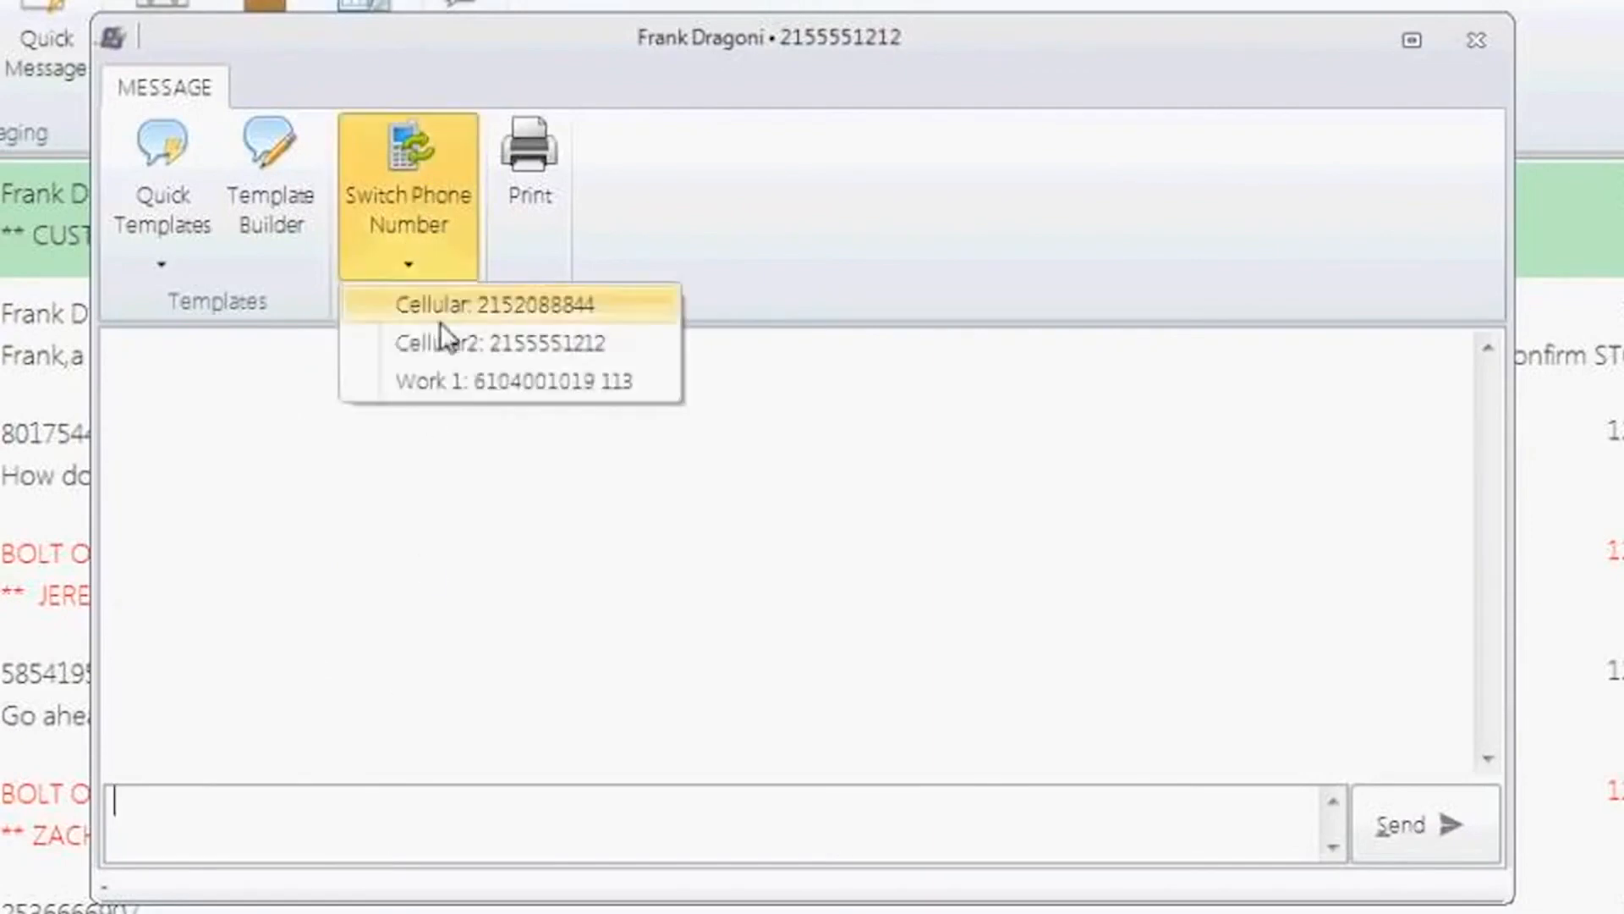
left_click(445, 302)
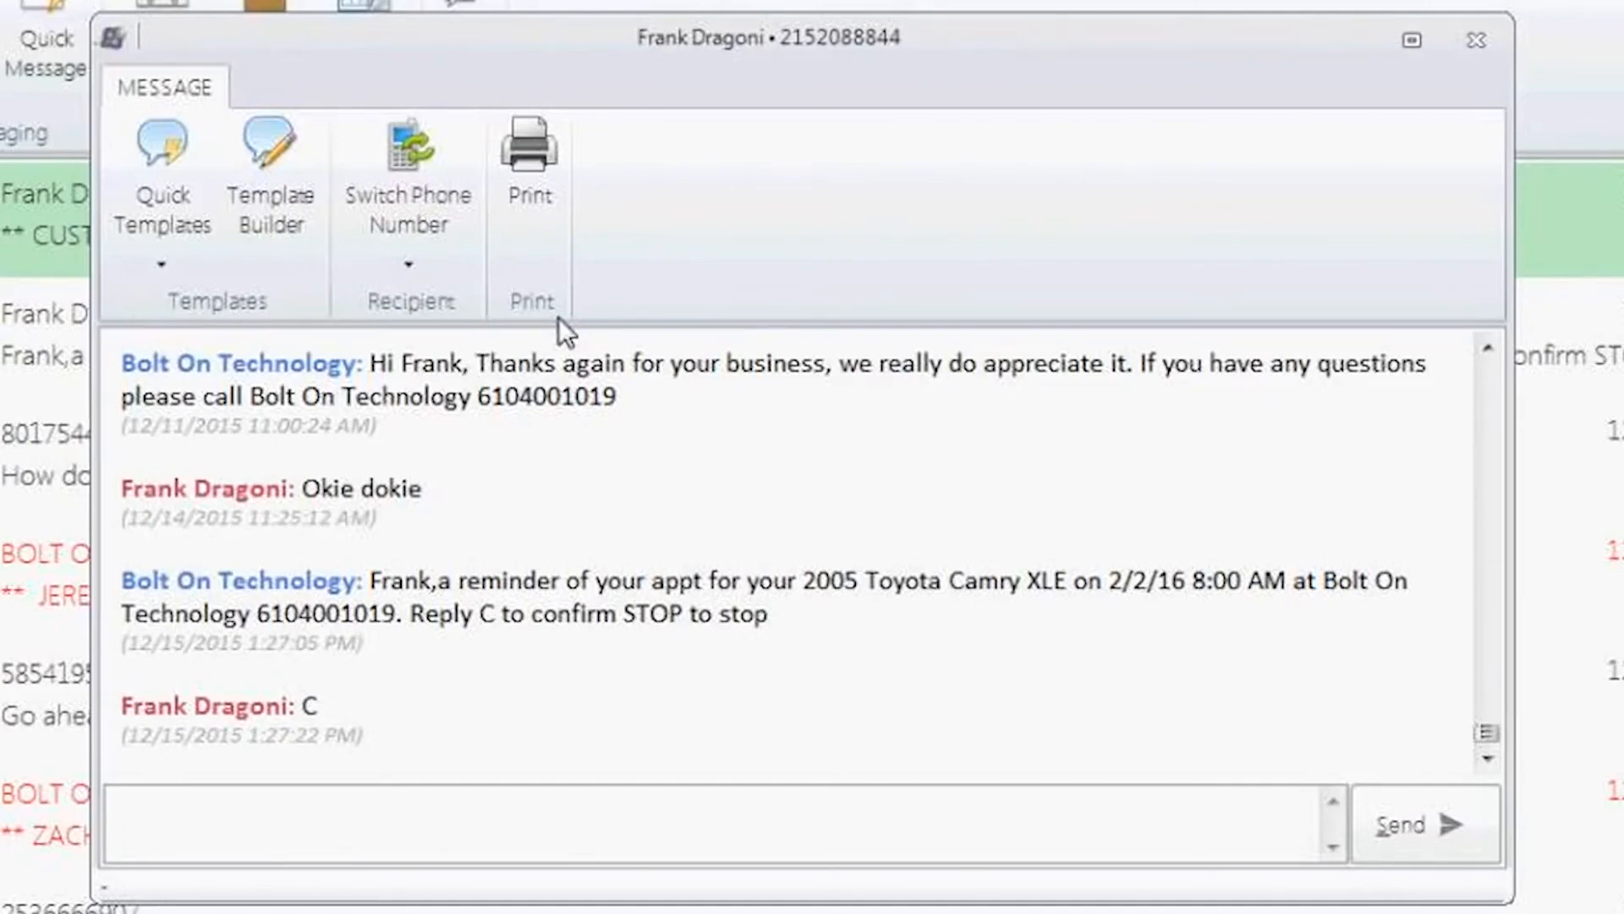
Step: Open the Quick Templates list of message templates for the conversation
left_click(164, 188)
left_click(253, 210)
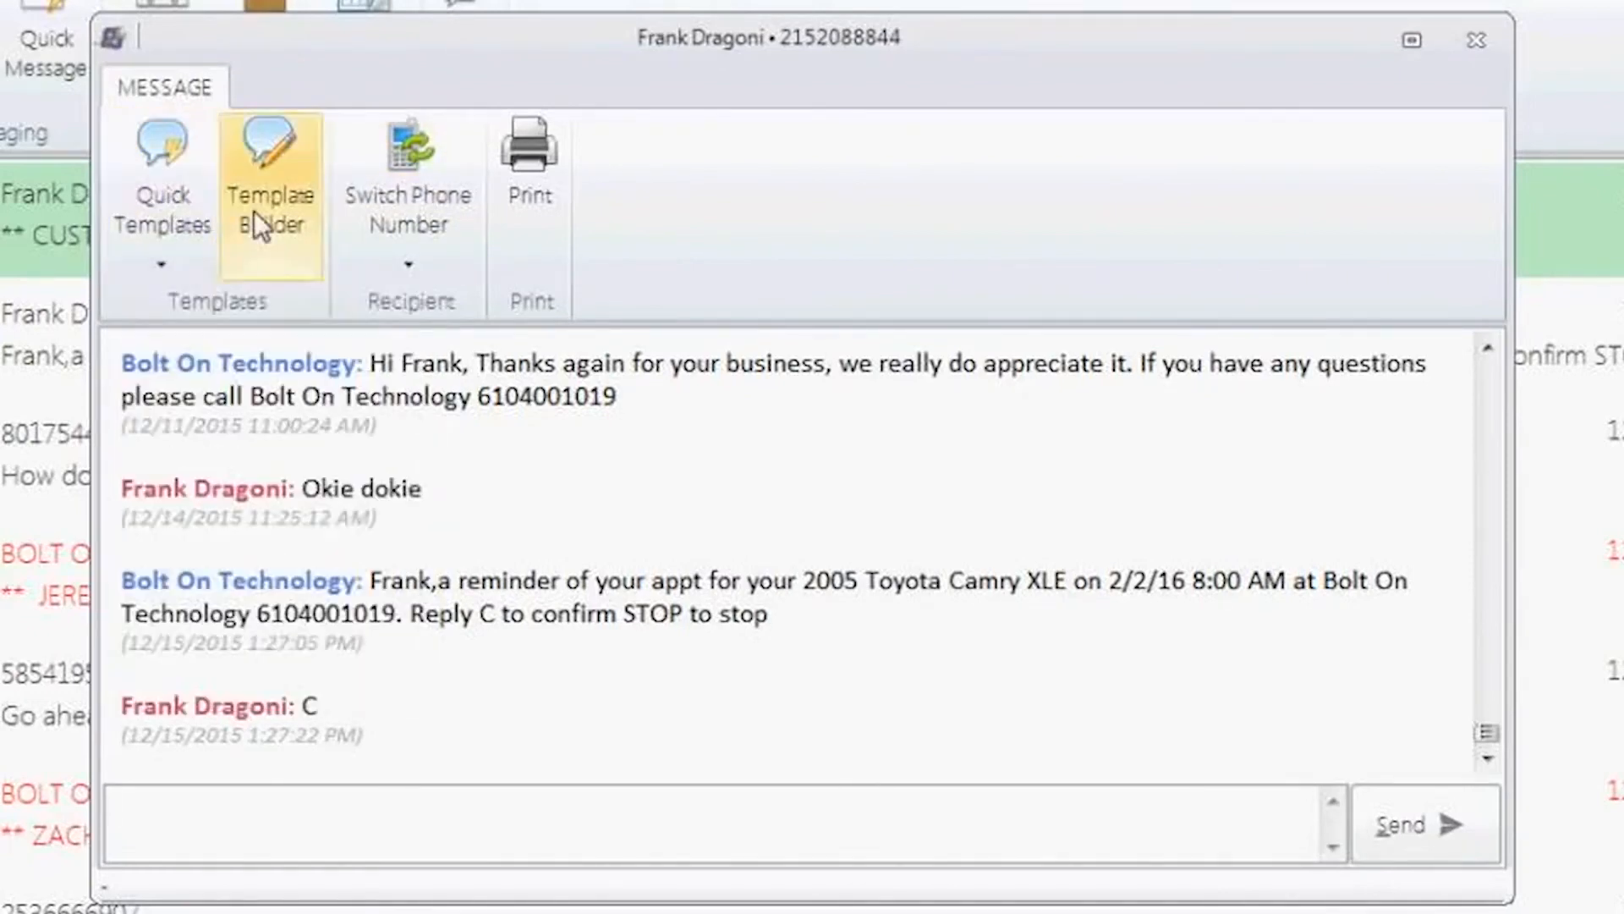
left_click(161, 215)
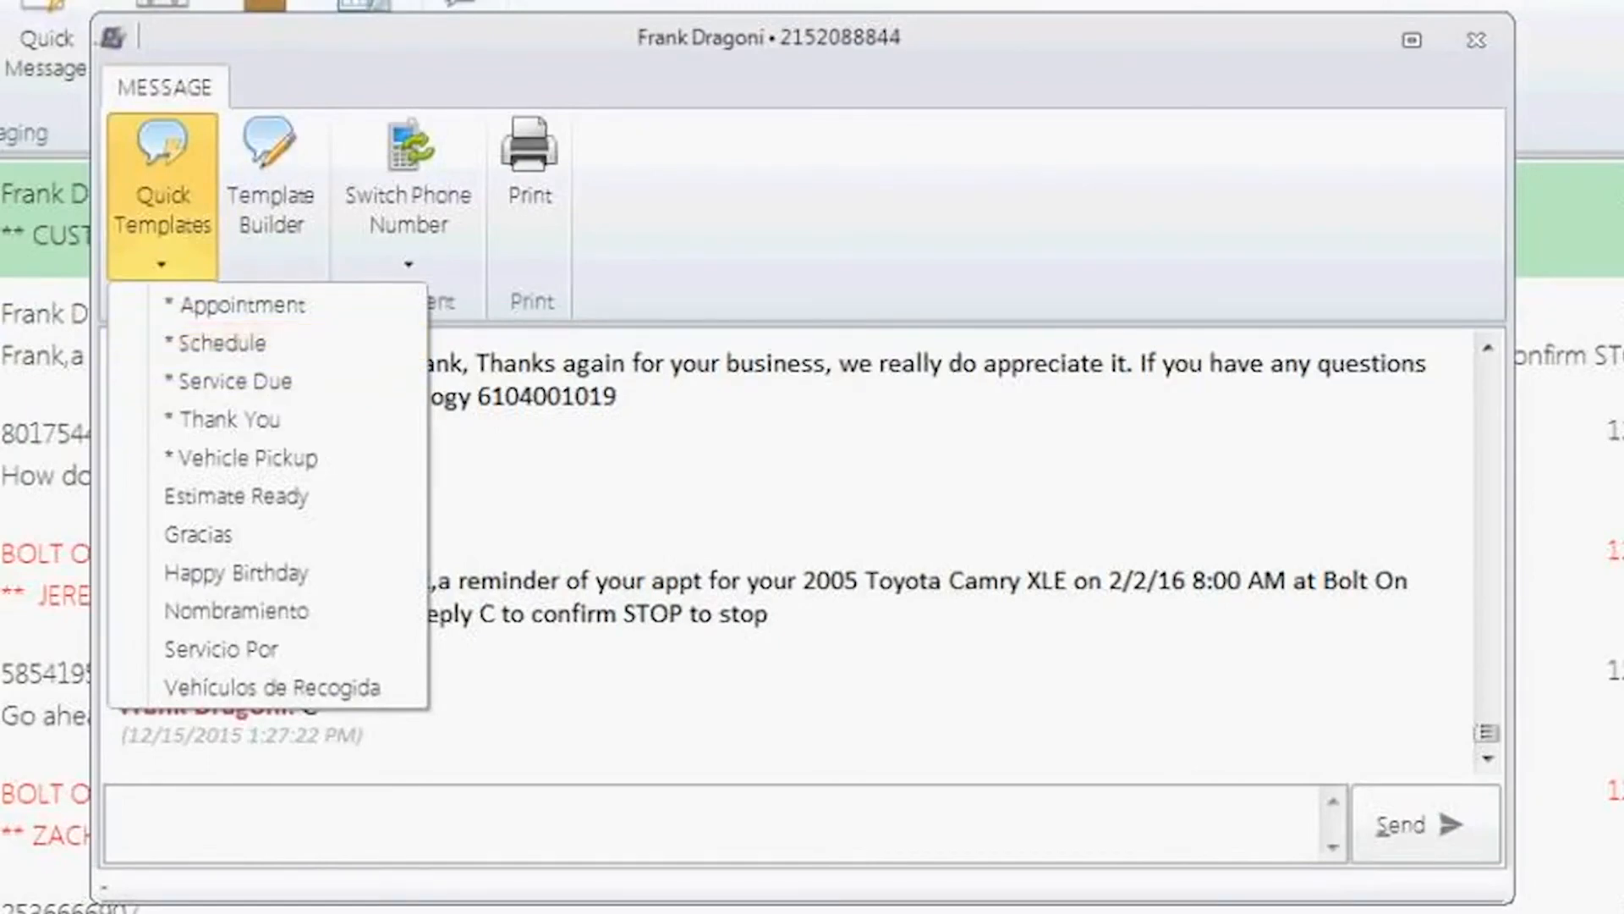
Step: Insert the Vehicle Pickup quick template into the customer's message and send it
left_click(246, 221)
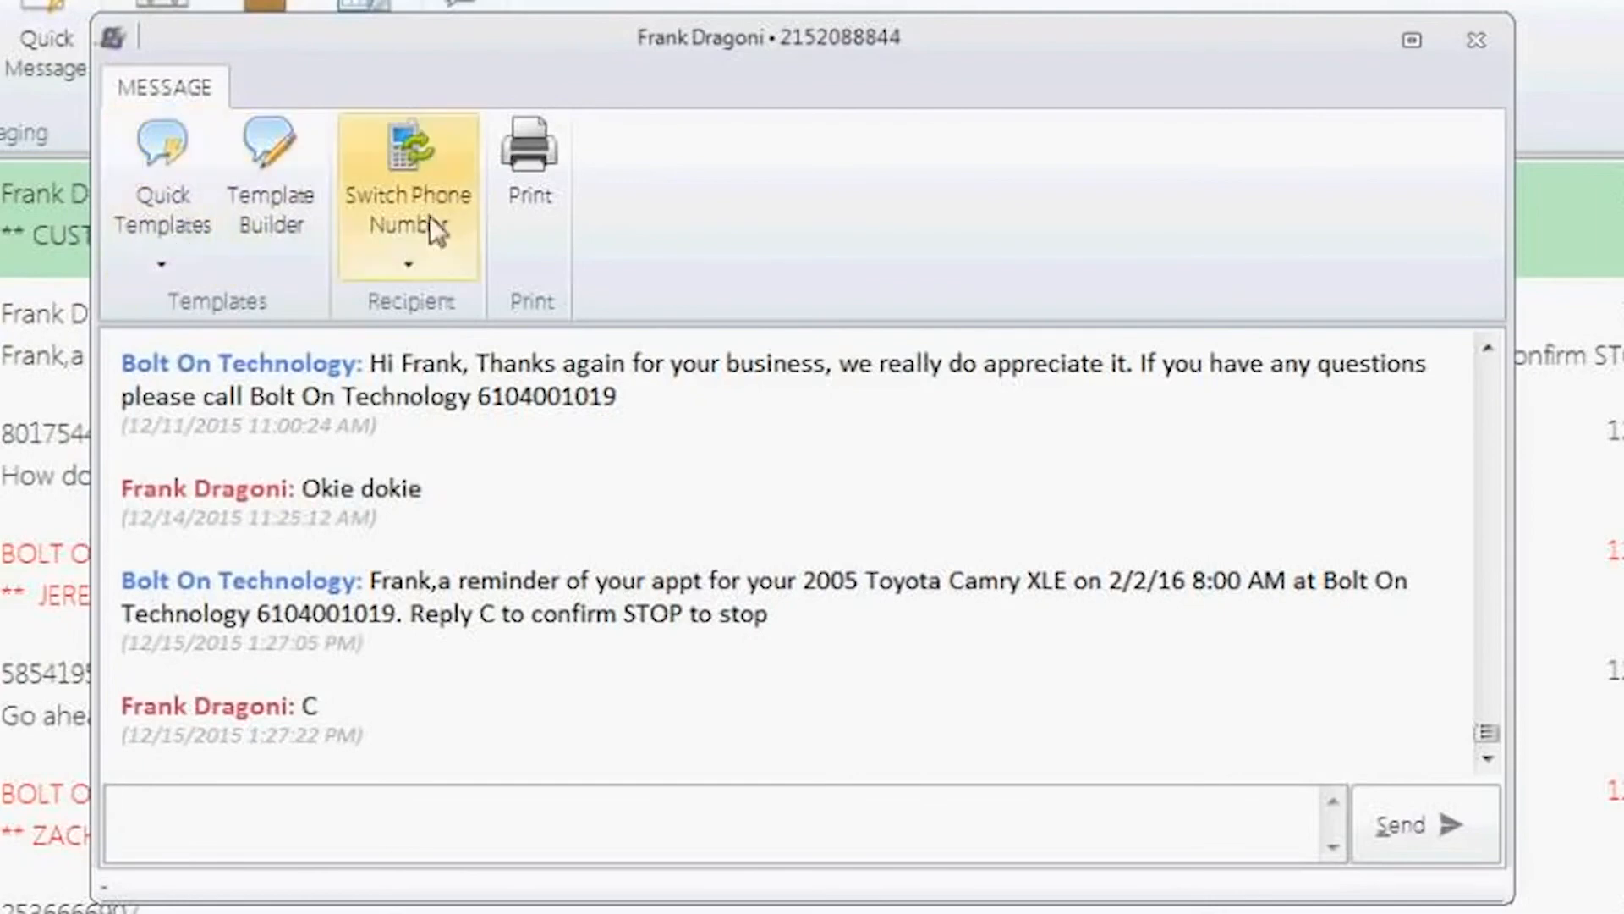
left_click(156, 155)
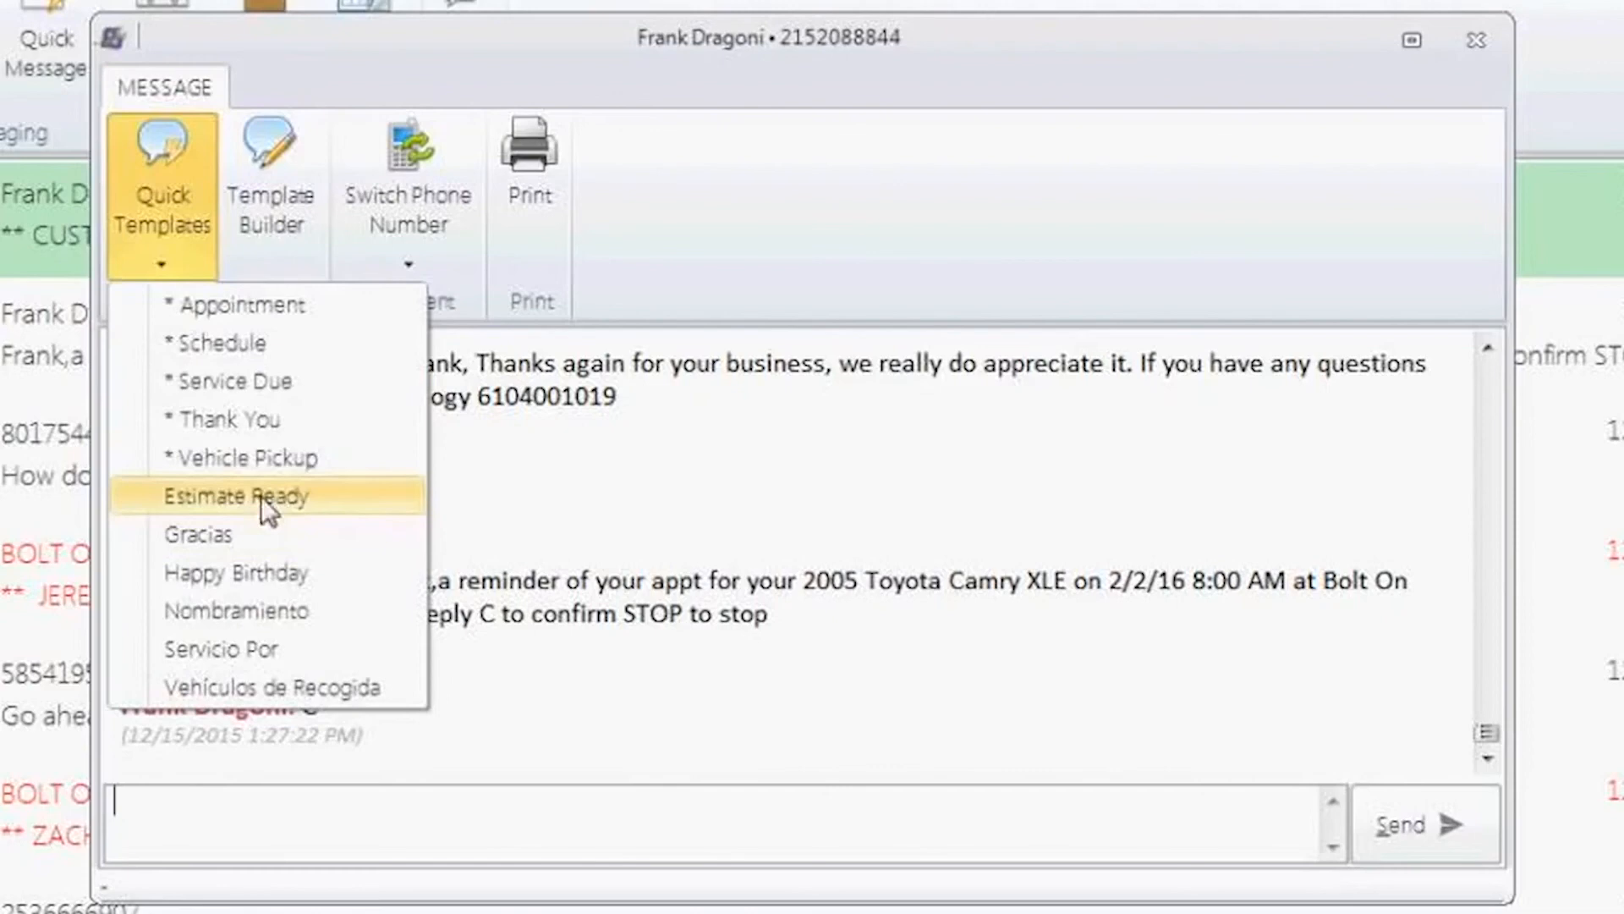
left_click(260, 457)
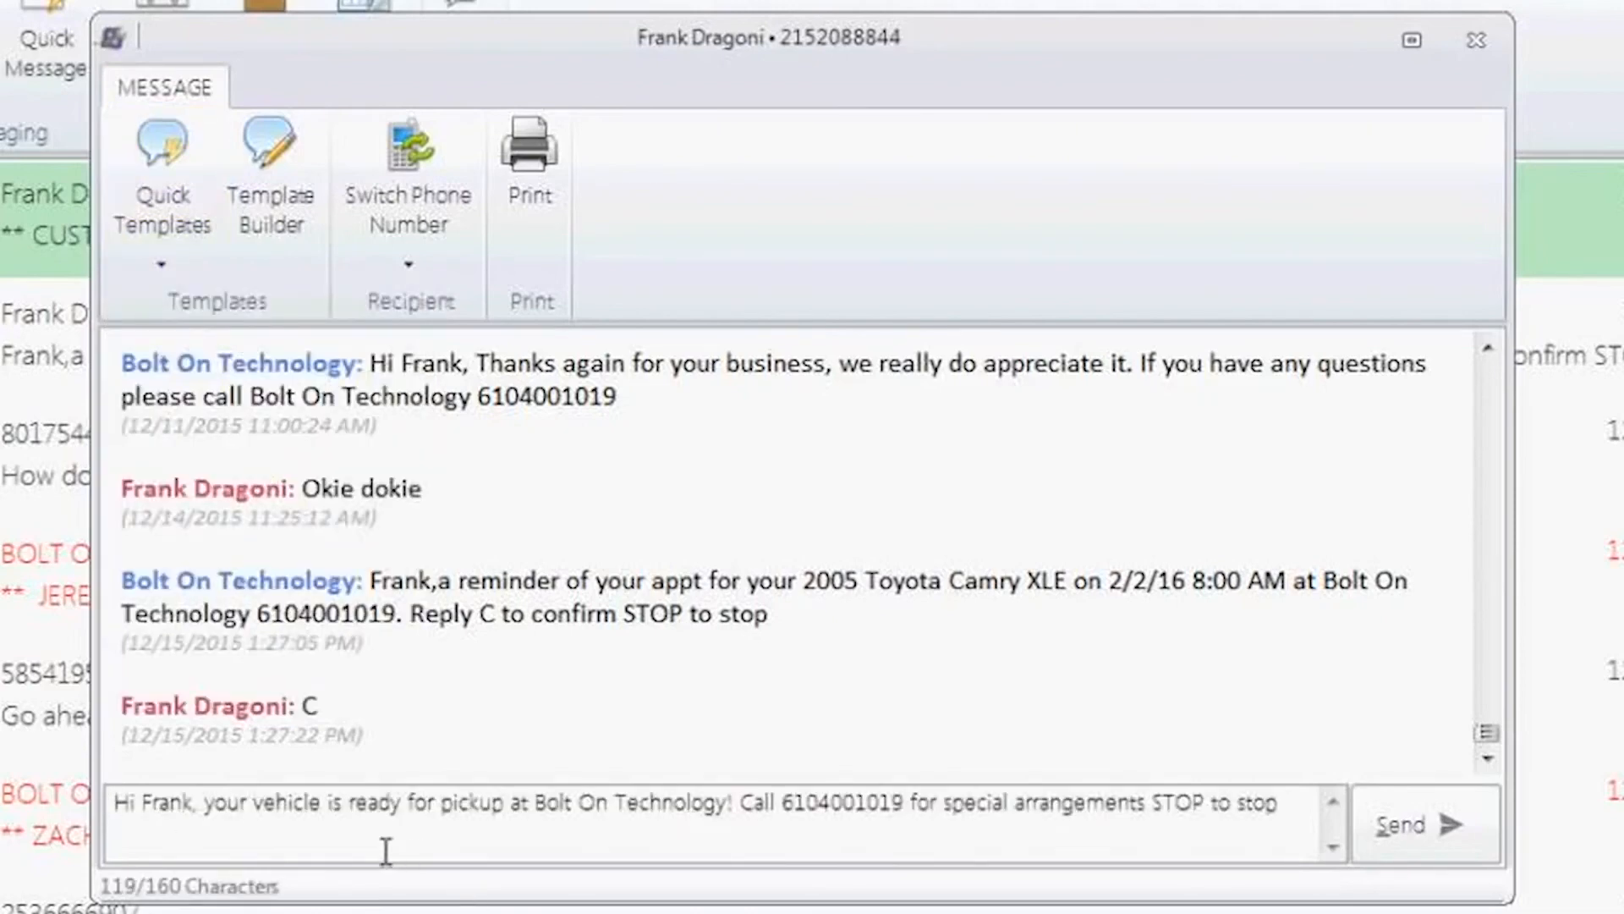
left_click_drag(193, 803, 115, 805)
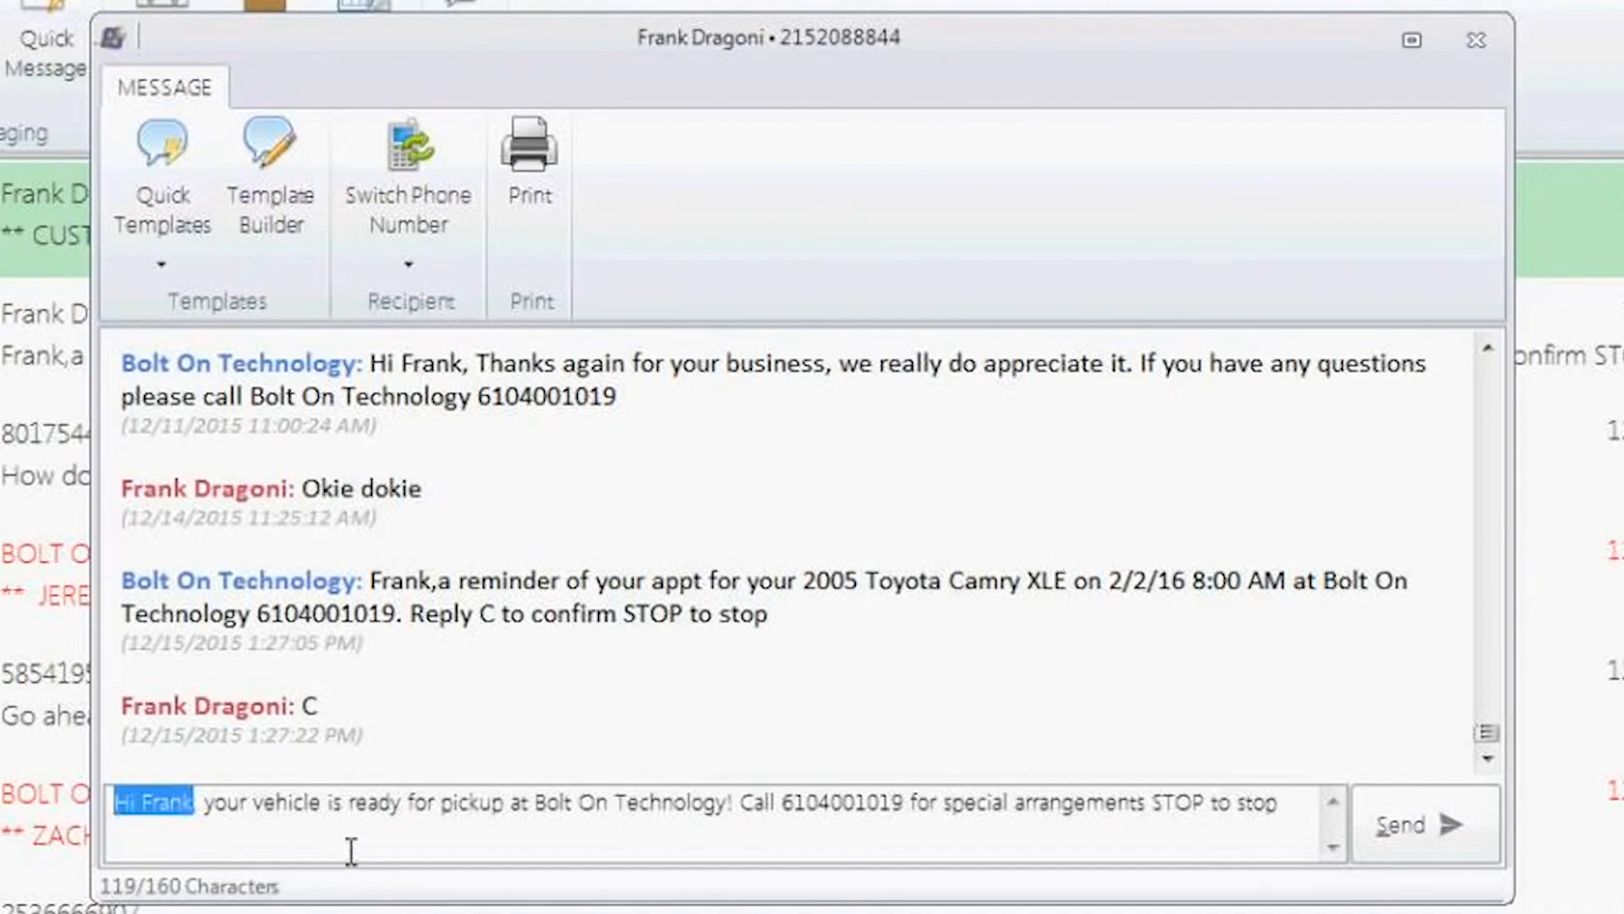
left_click(1404, 835)
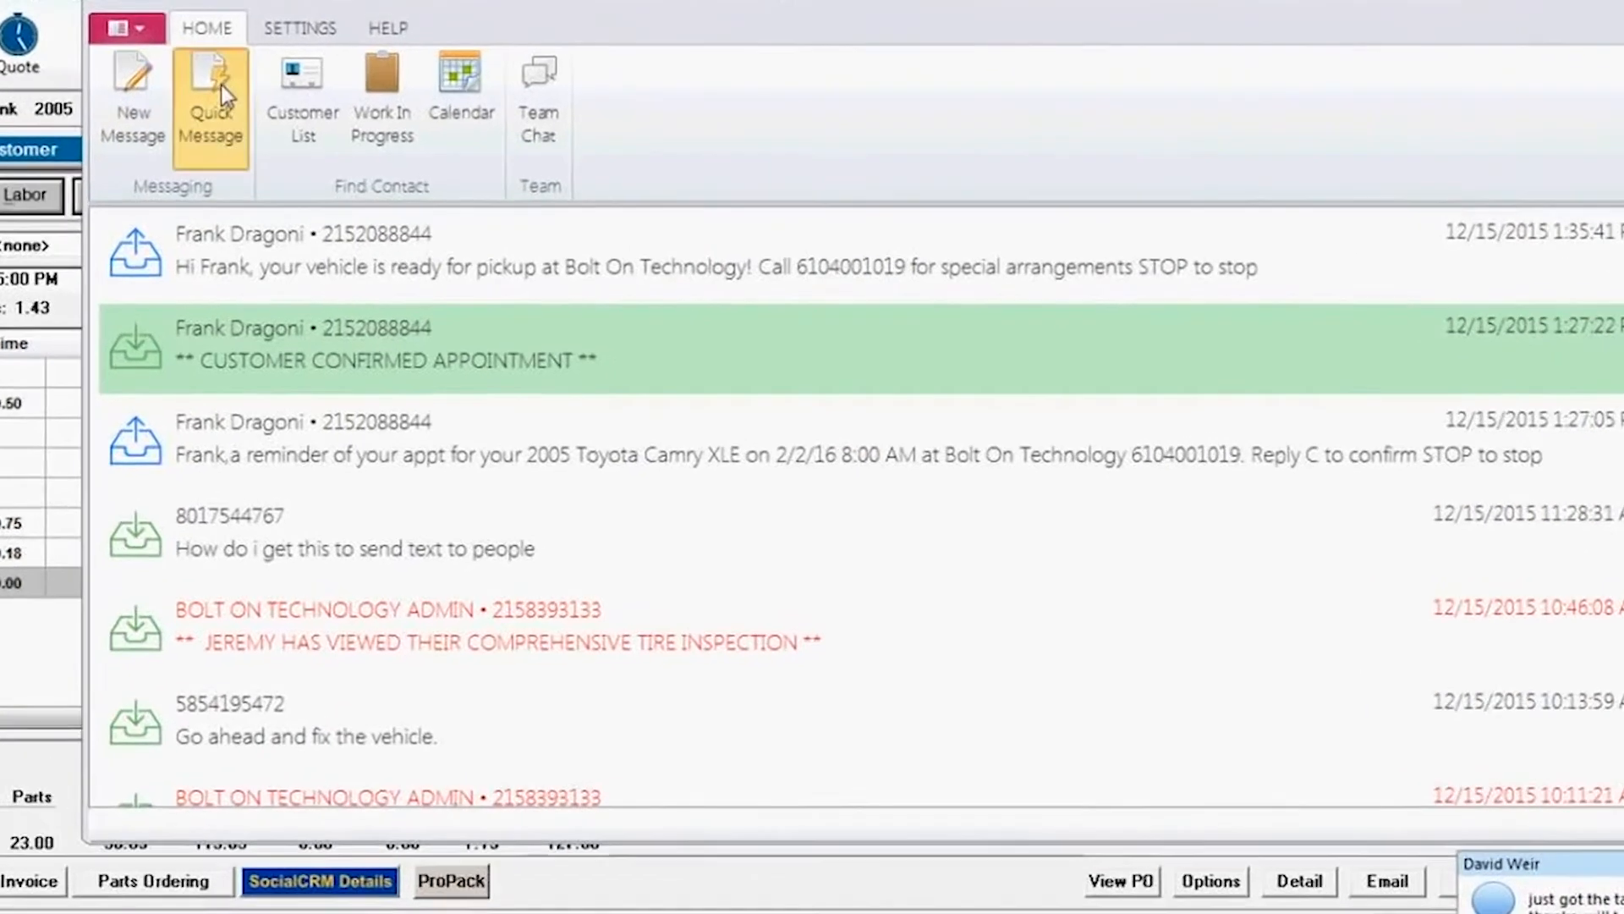
Step: Reopen the customer's conversation and view the Template Builder's templates and merge fields, then close it
left_click(221, 85)
left_click(198, 184)
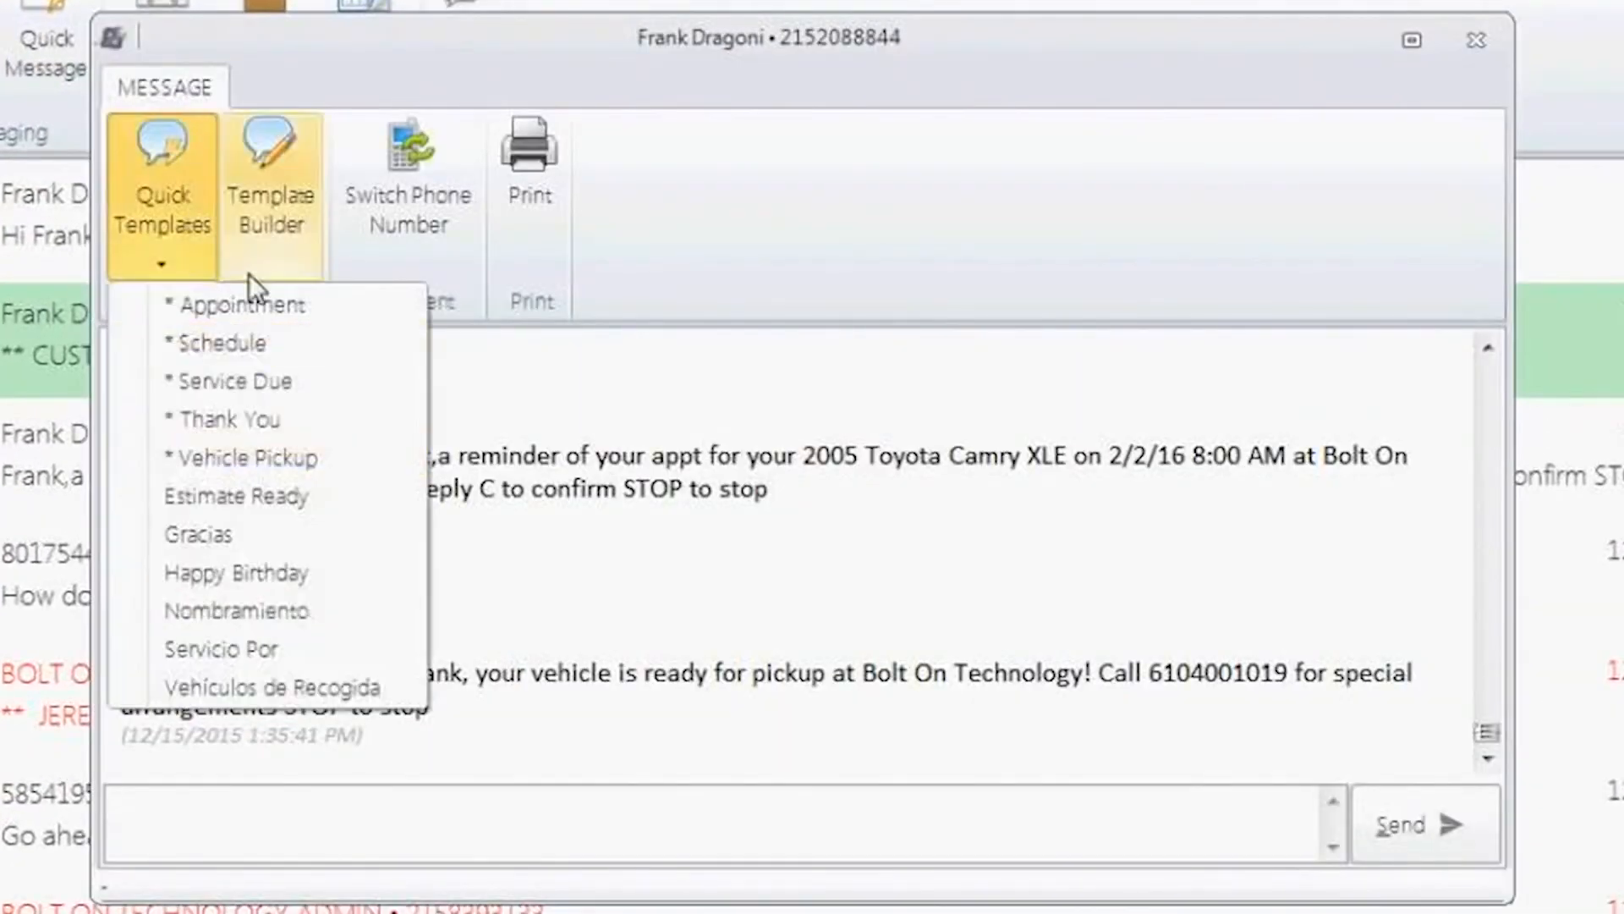
left_click(181, 175)
left_click(181, 169)
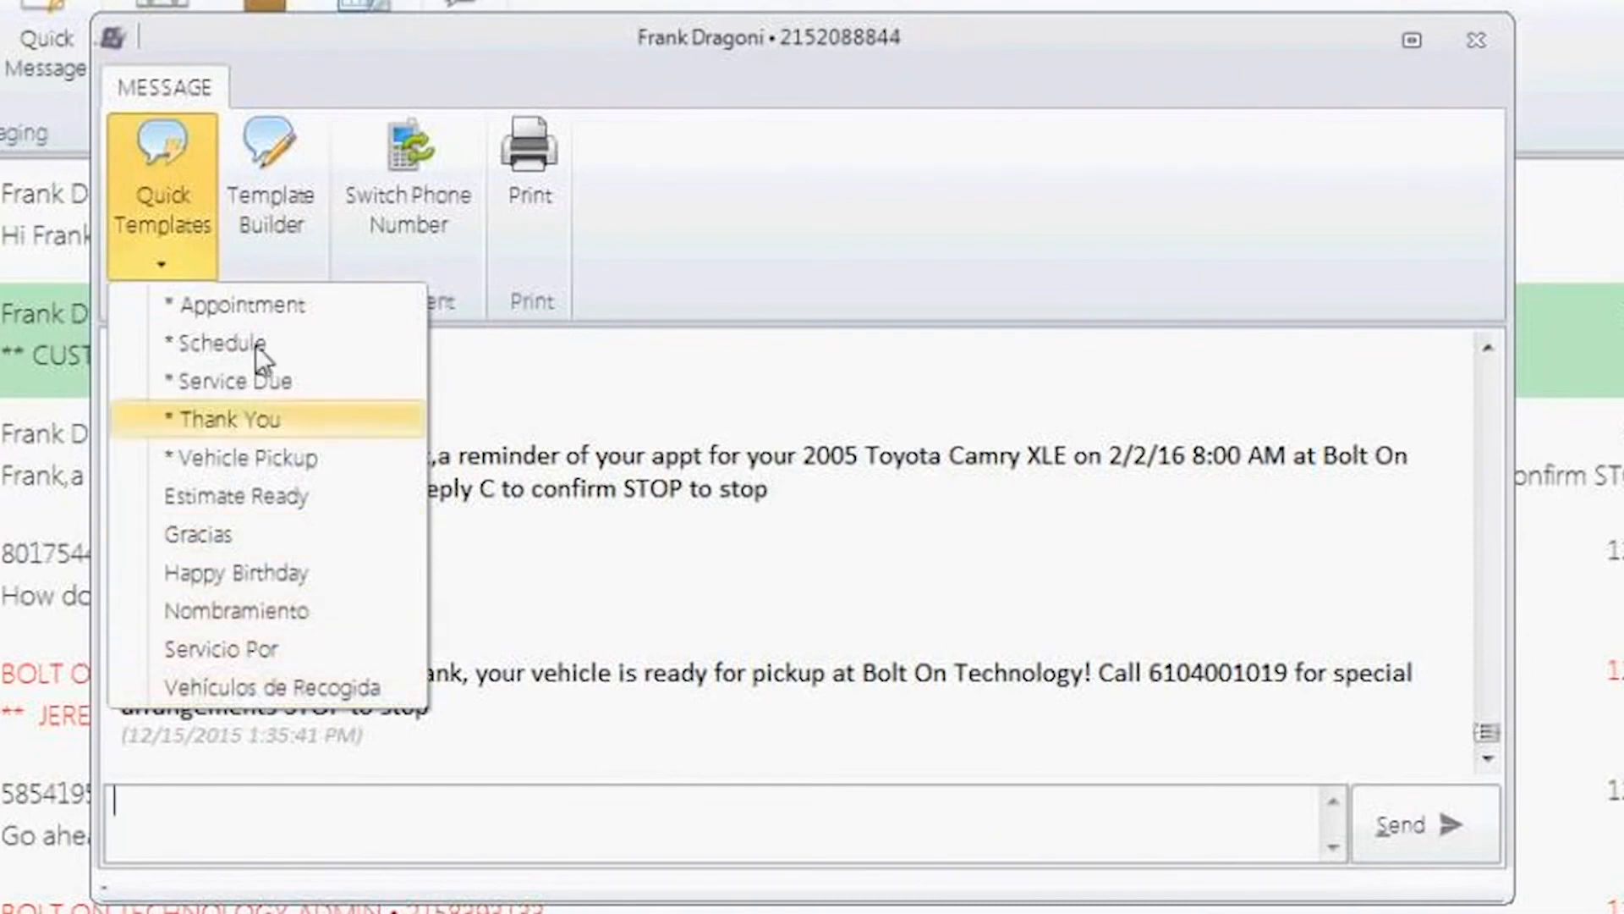
left_click(274, 193)
left_click(276, 174)
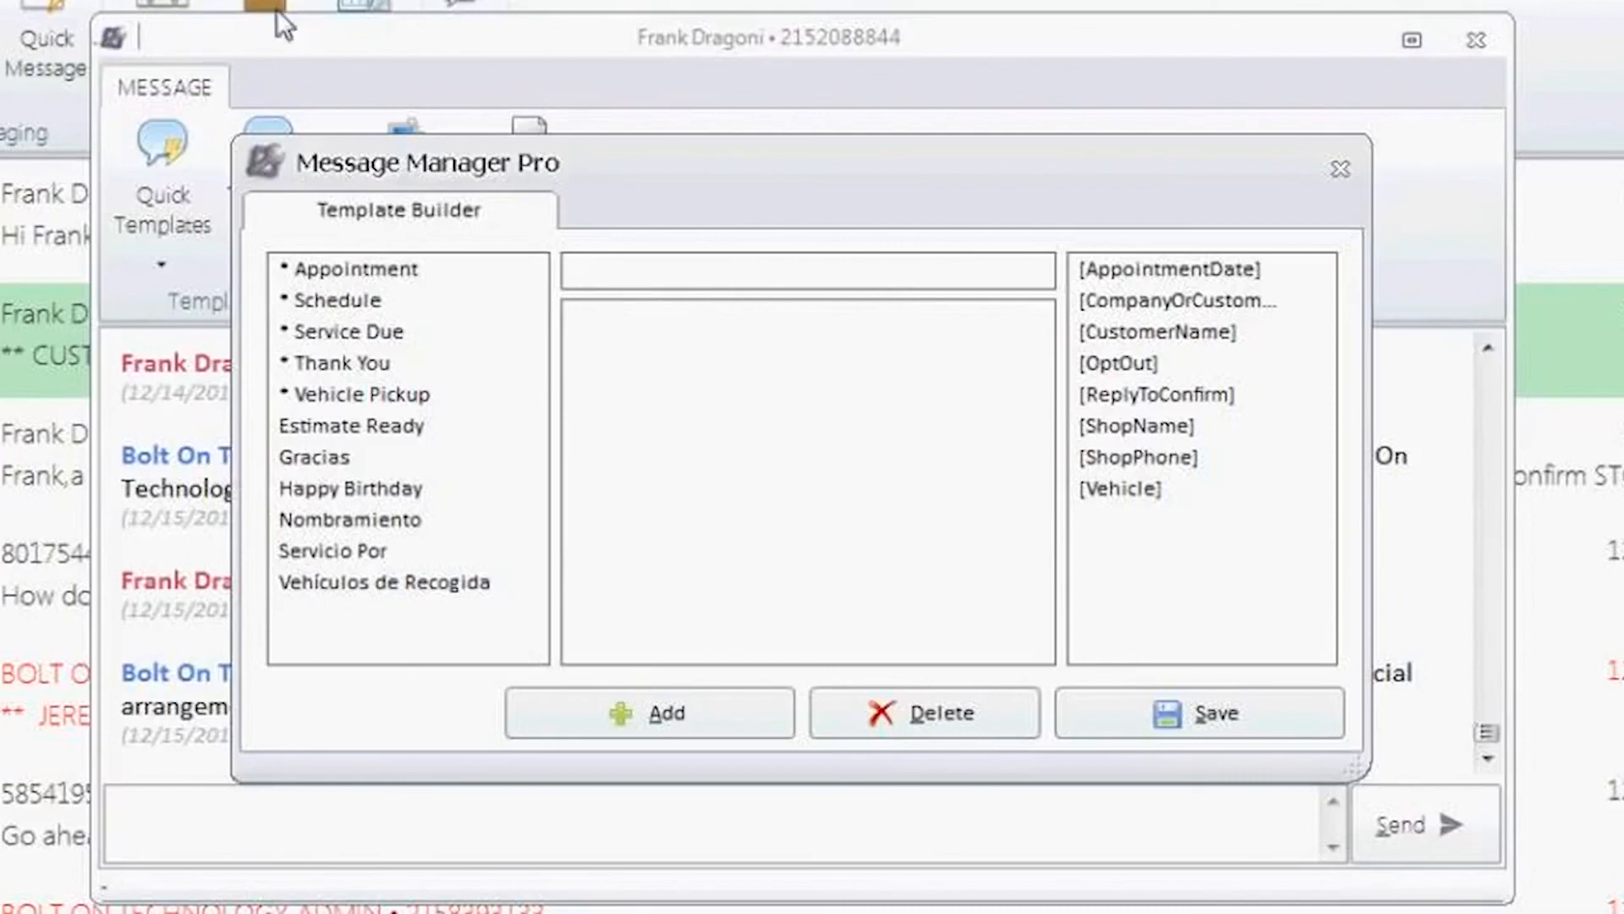
left_click(1336, 169)
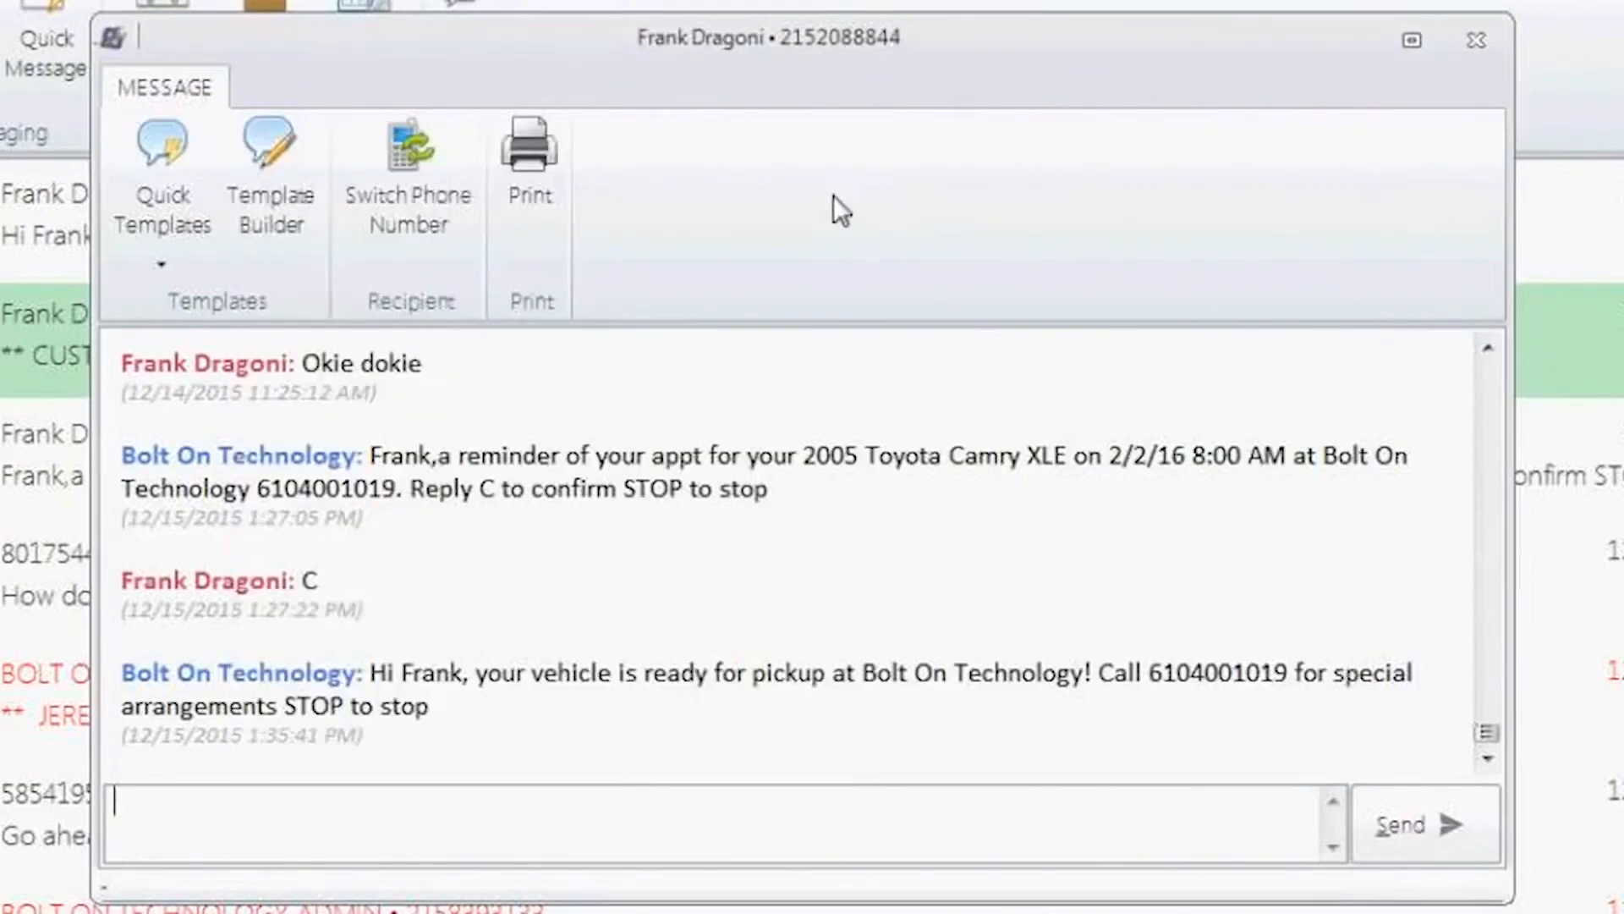
Step: Insert the Estimate Ready quick template, set the estimate amount to $300.00, and send it
left_click(184, 165)
left_click(283, 496)
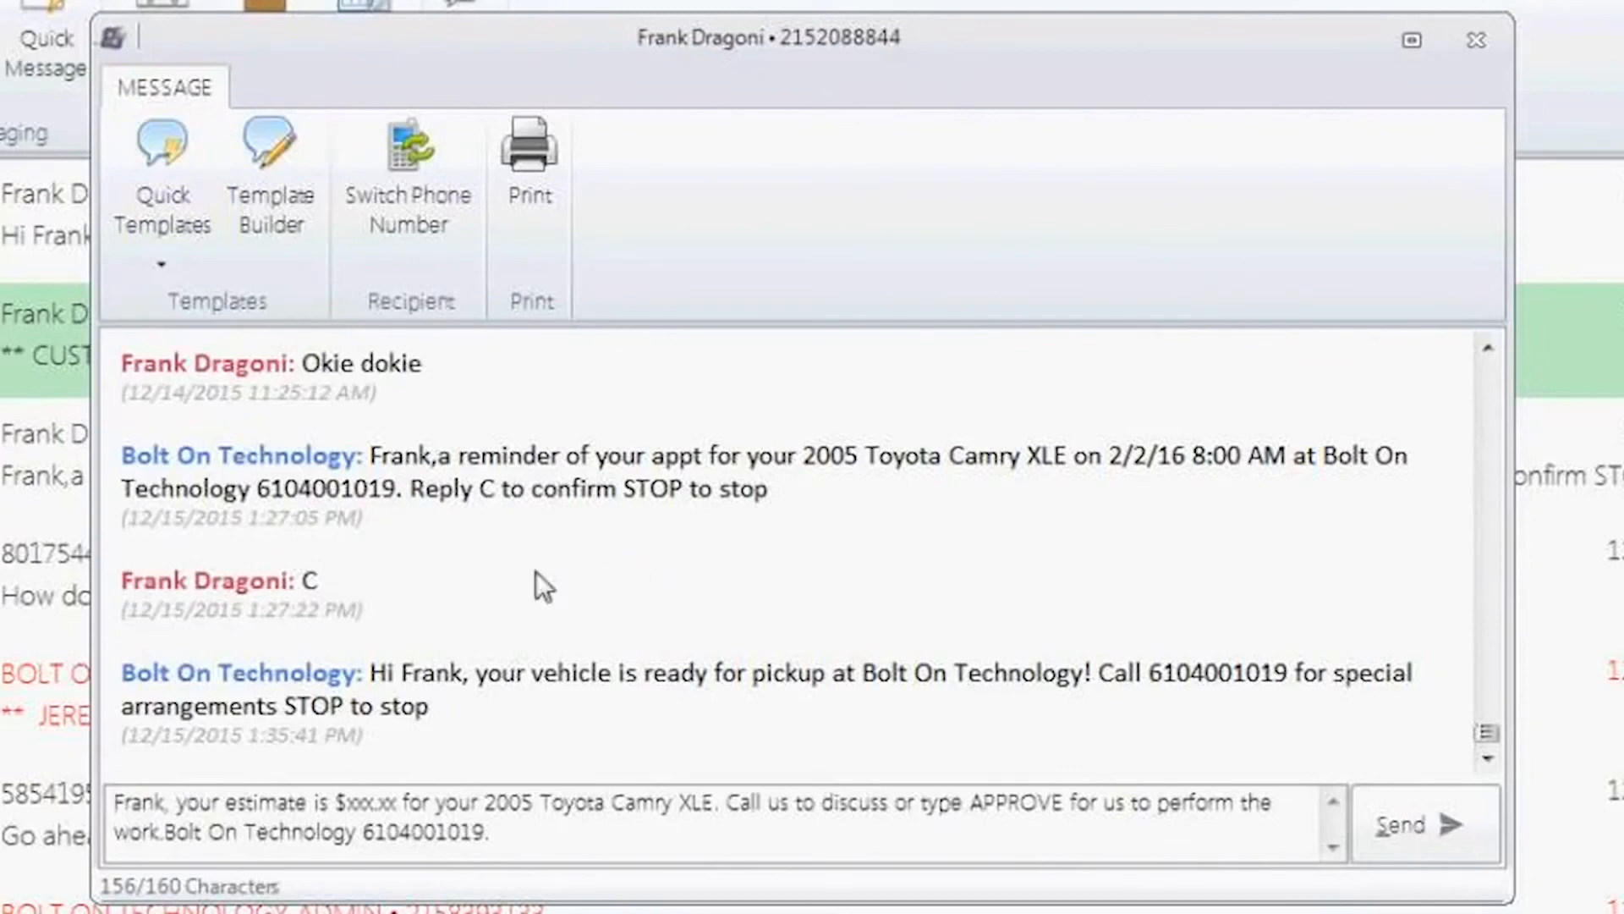
left_click(405, 803)
key("BackSpace")
key("BackSpace")
key("BackSpace")
key("BackSpace")
key("BackSpace")
key("BackSpace")
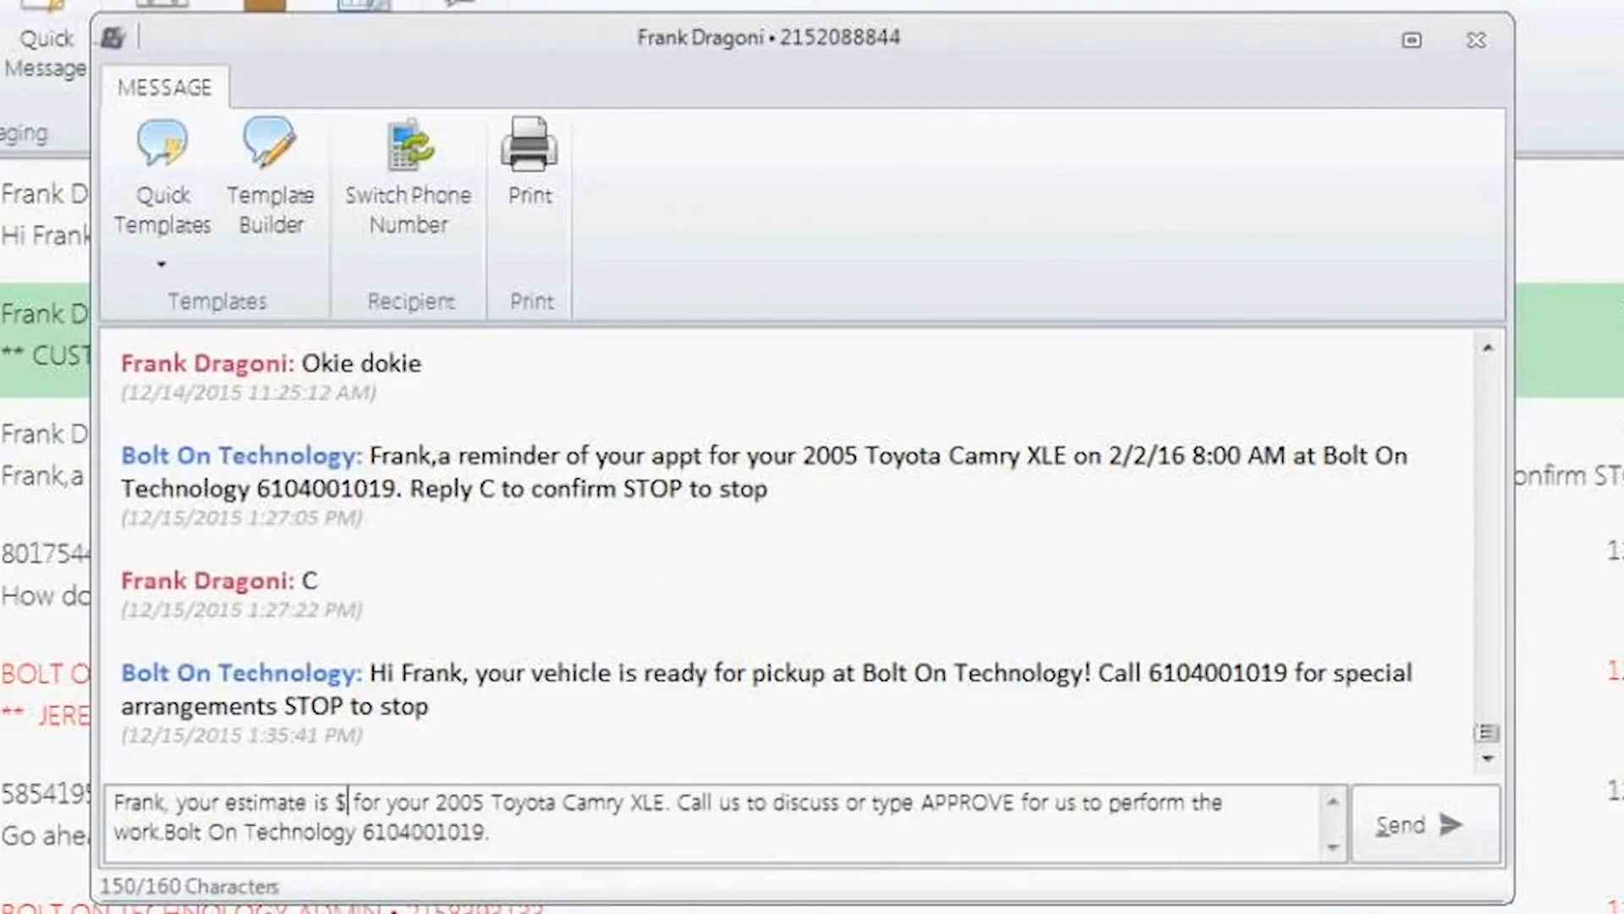
type("300.00")
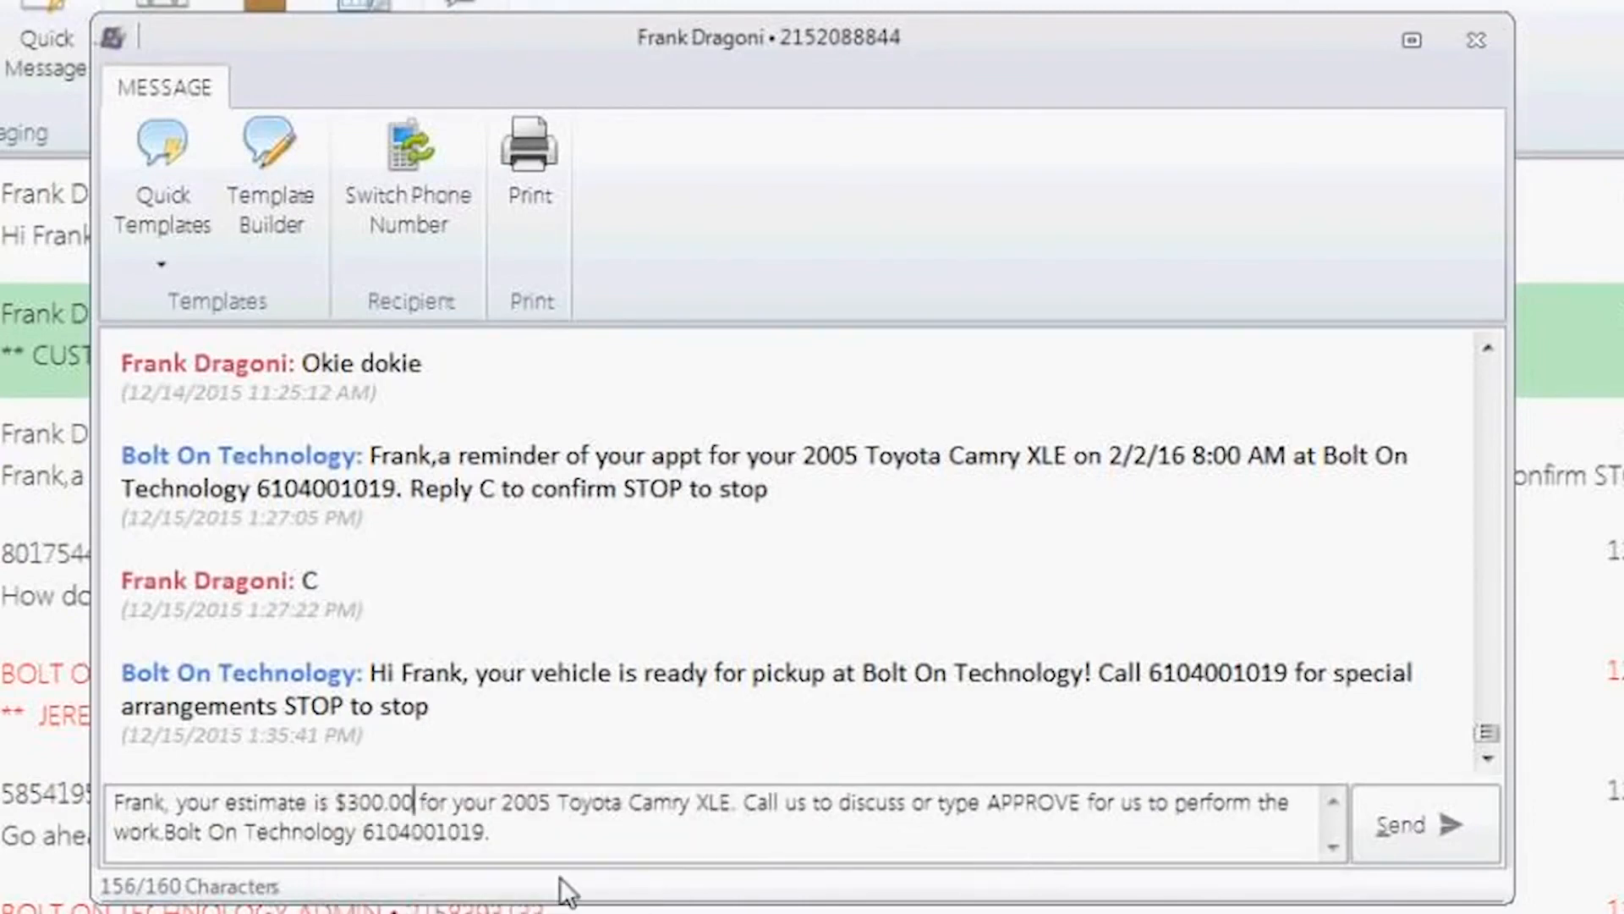
double_click(990, 801)
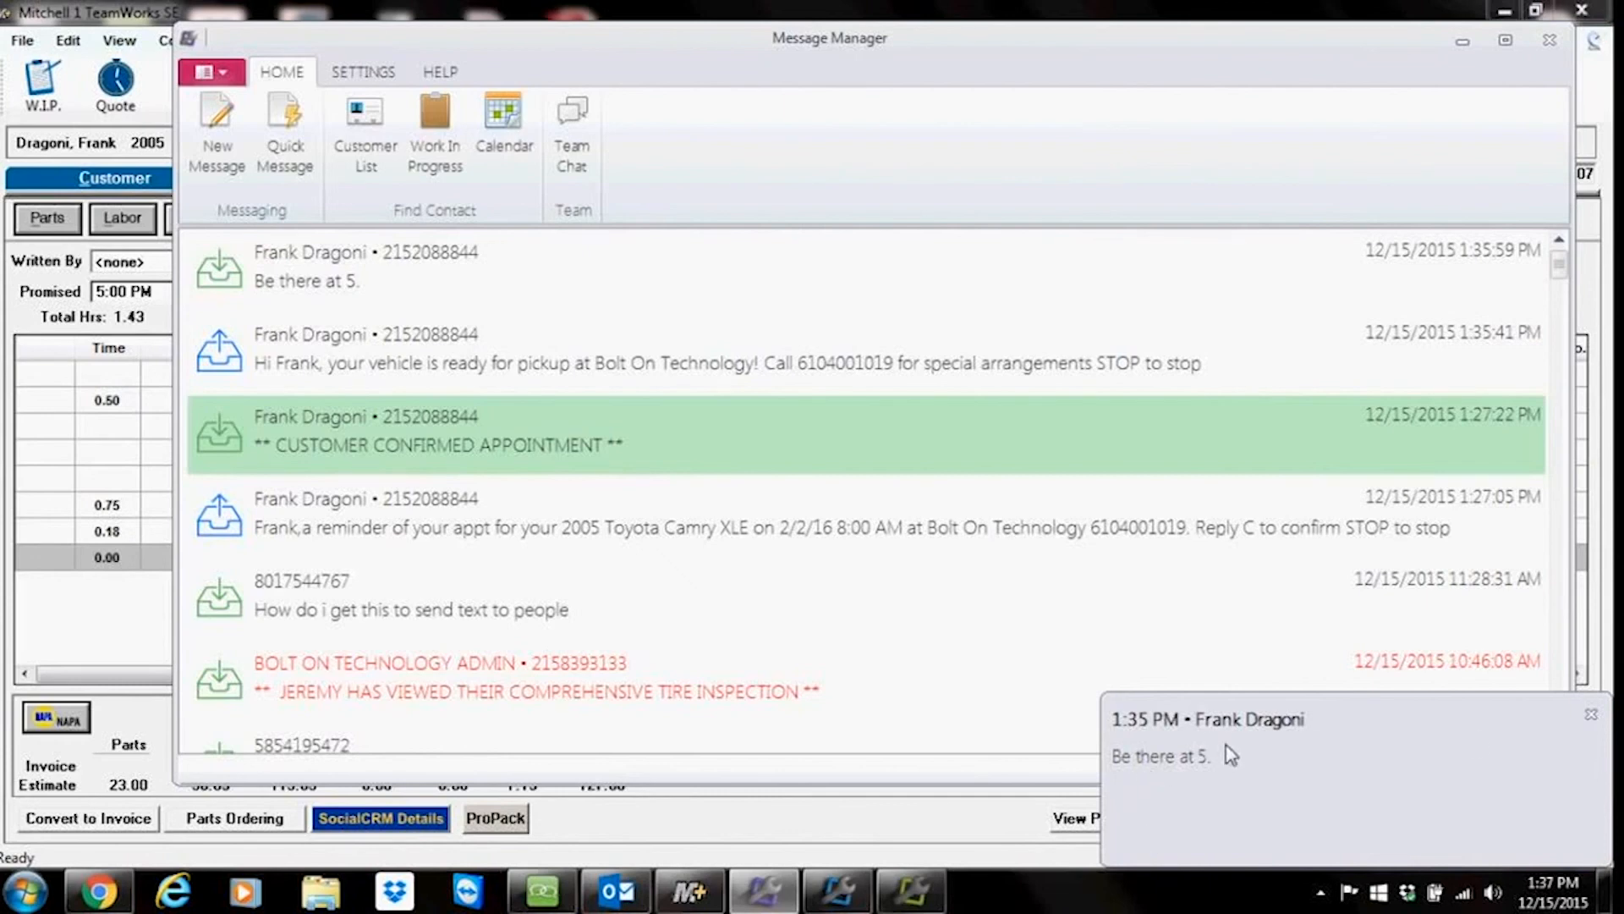
Step: Open the customer's reply from the notification in a maximized conversation, then close it and minimize Message Manager
left_click(1166, 766)
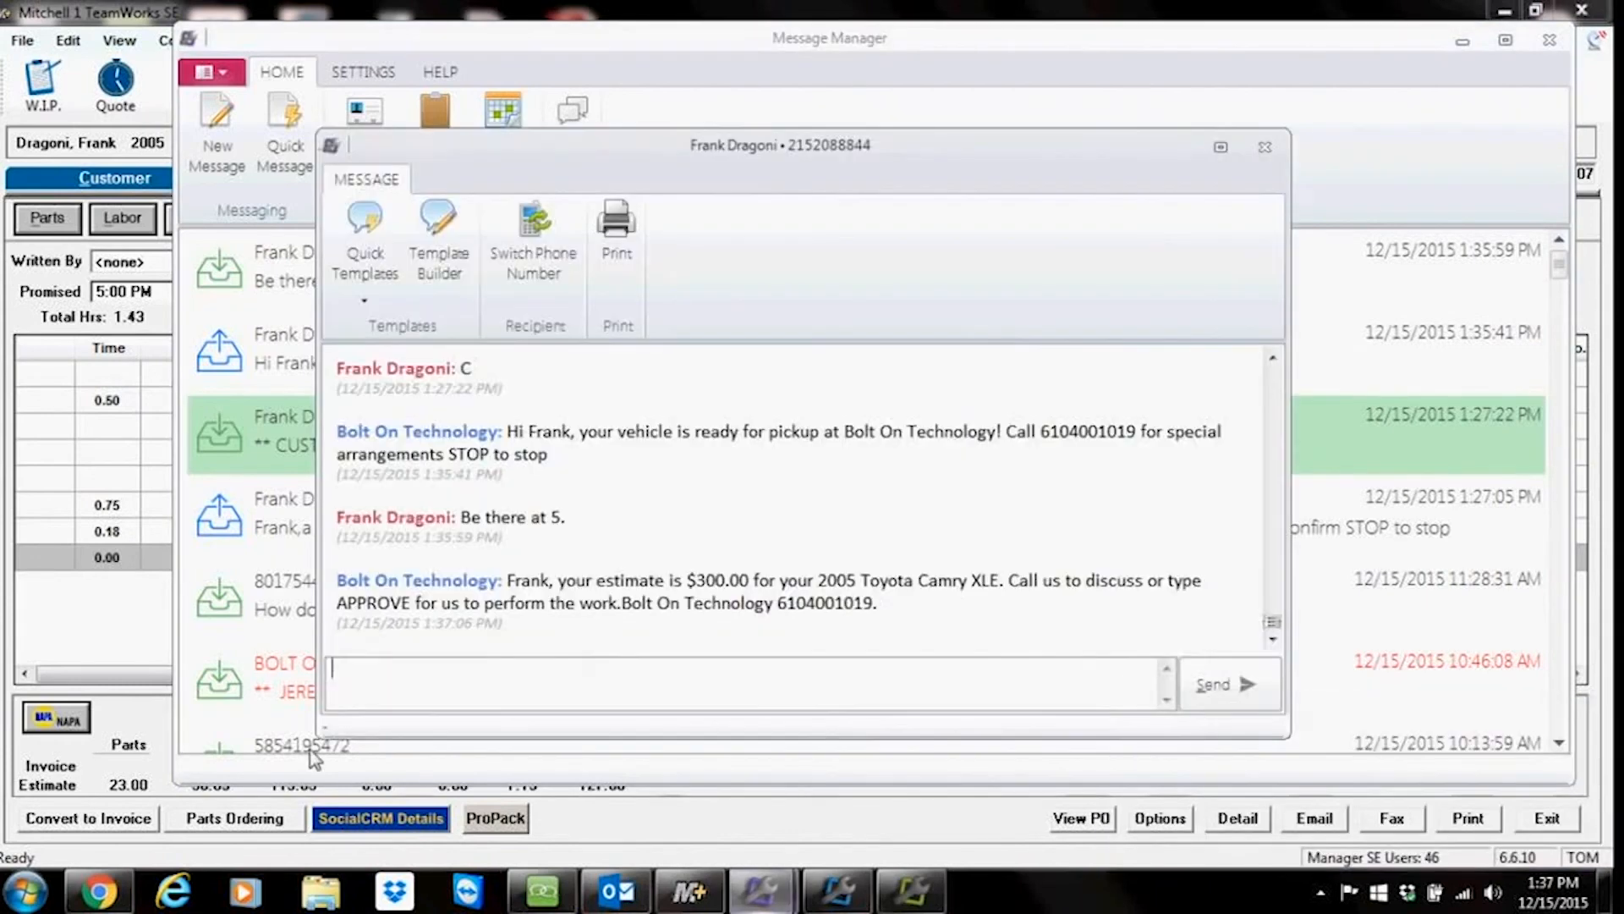
left_click(1222, 149)
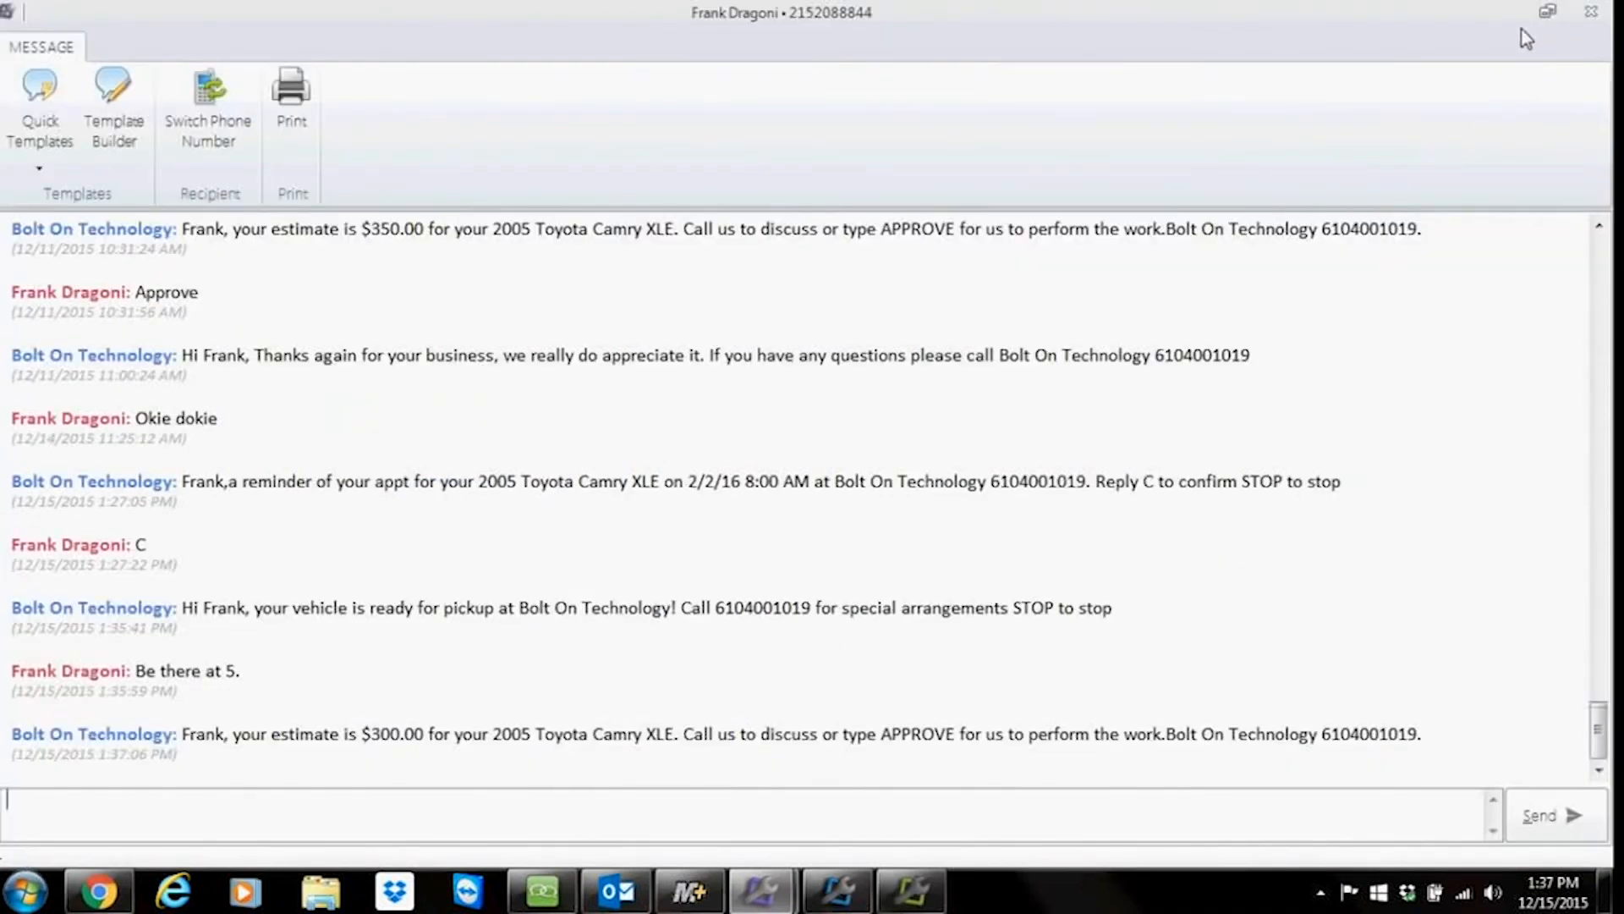
left_click(1591, 12)
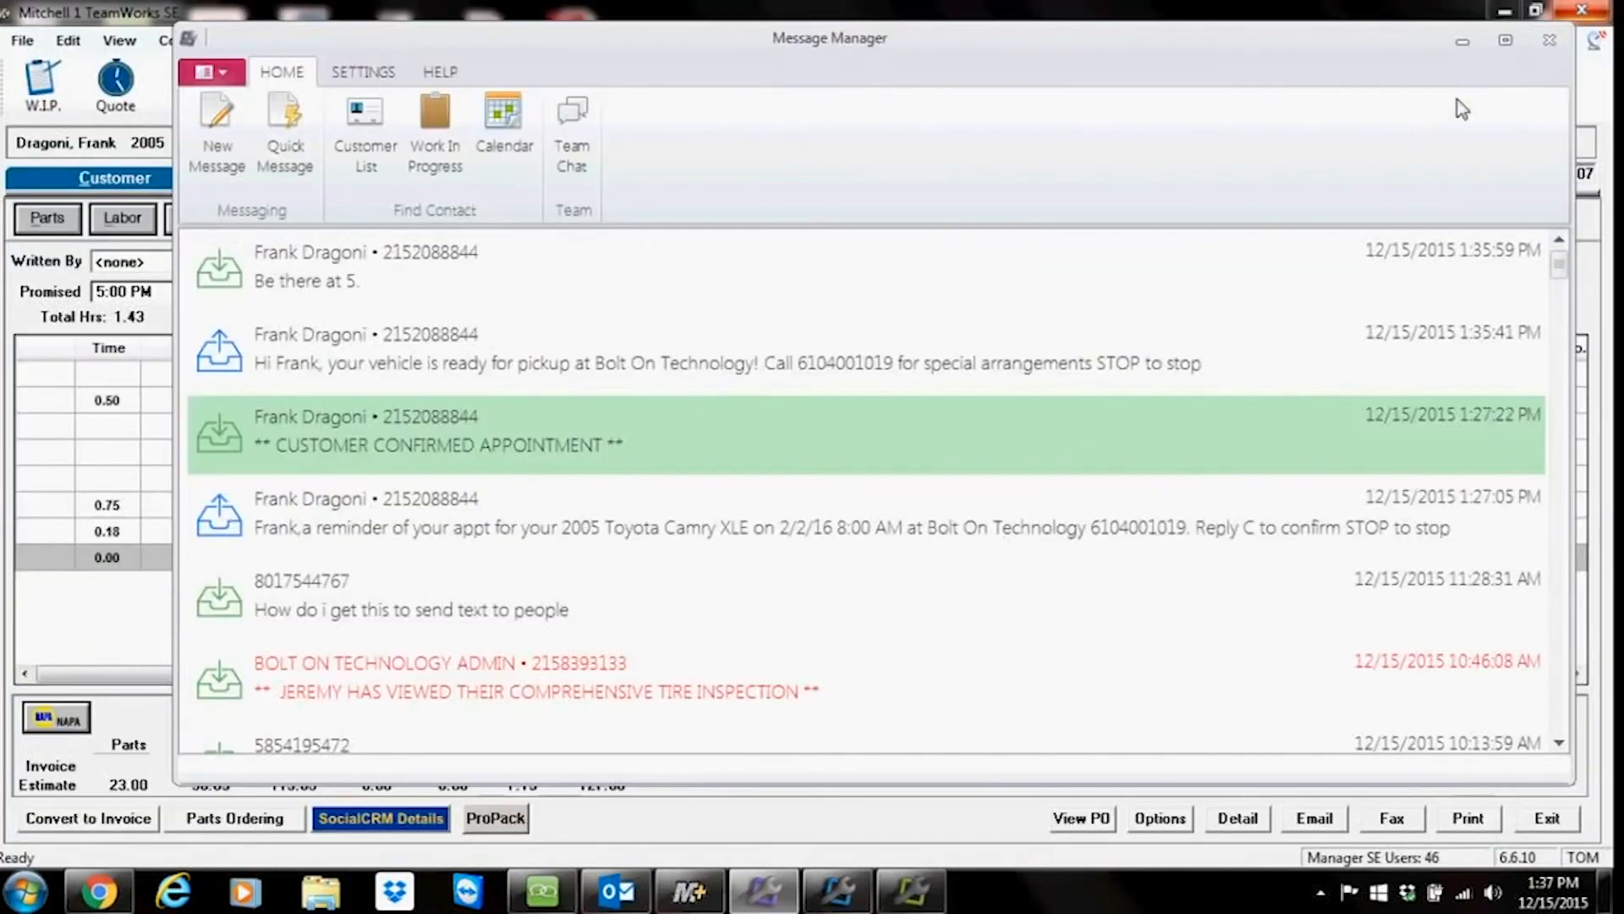
left_click(1465, 44)
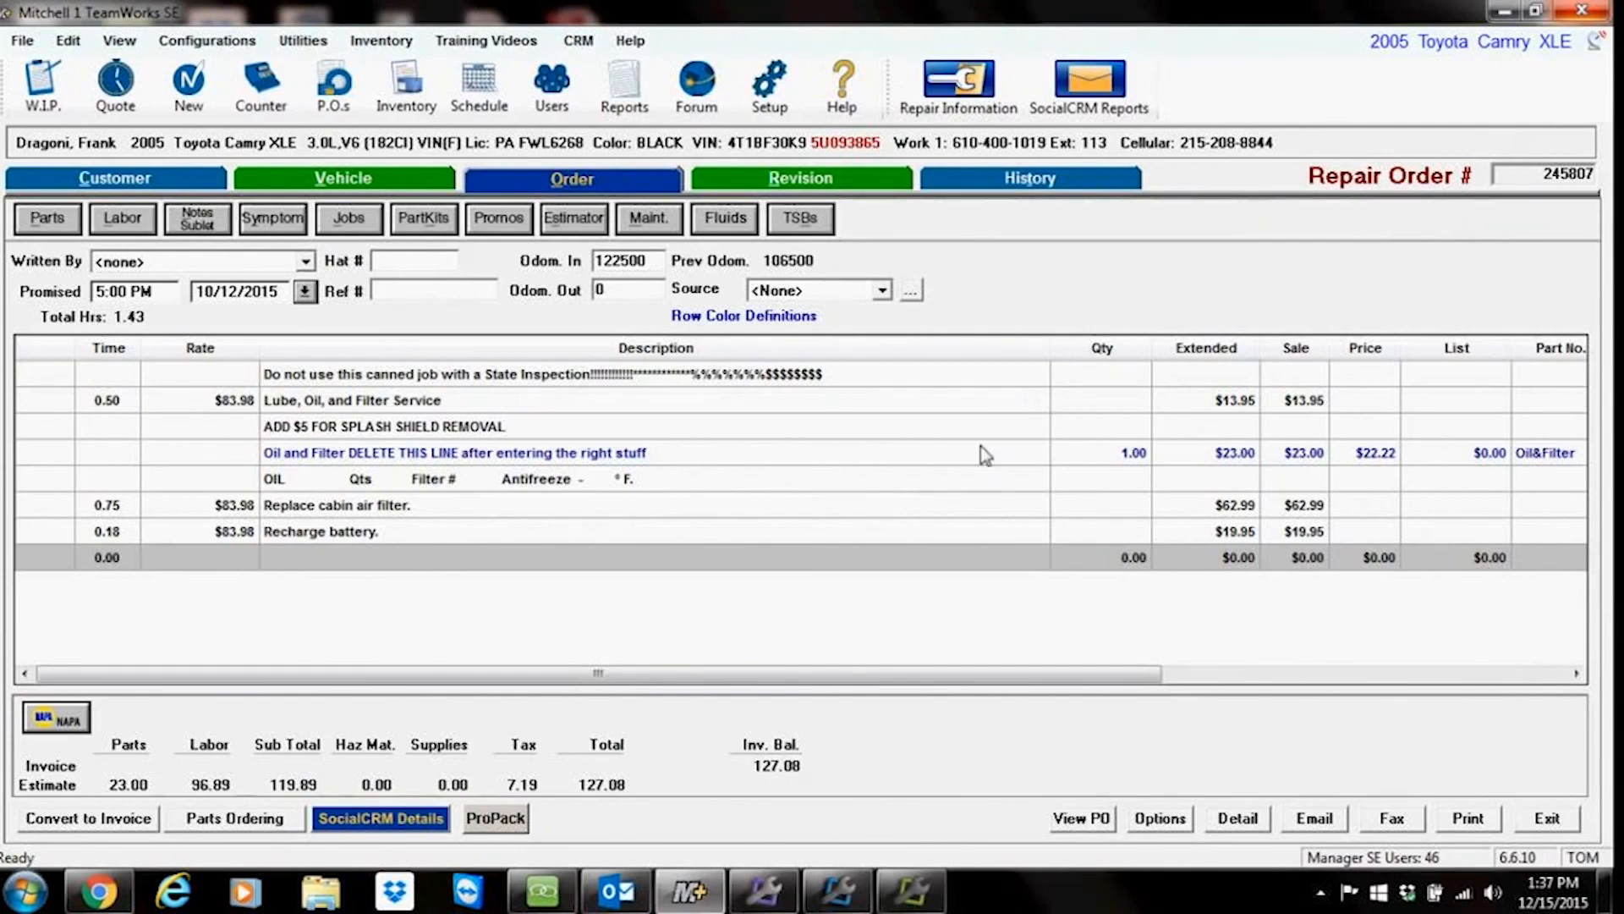
Step: Restore Message Manager and open the conversation to highlight the sent estimate message, then close it
left_click(760, 889)
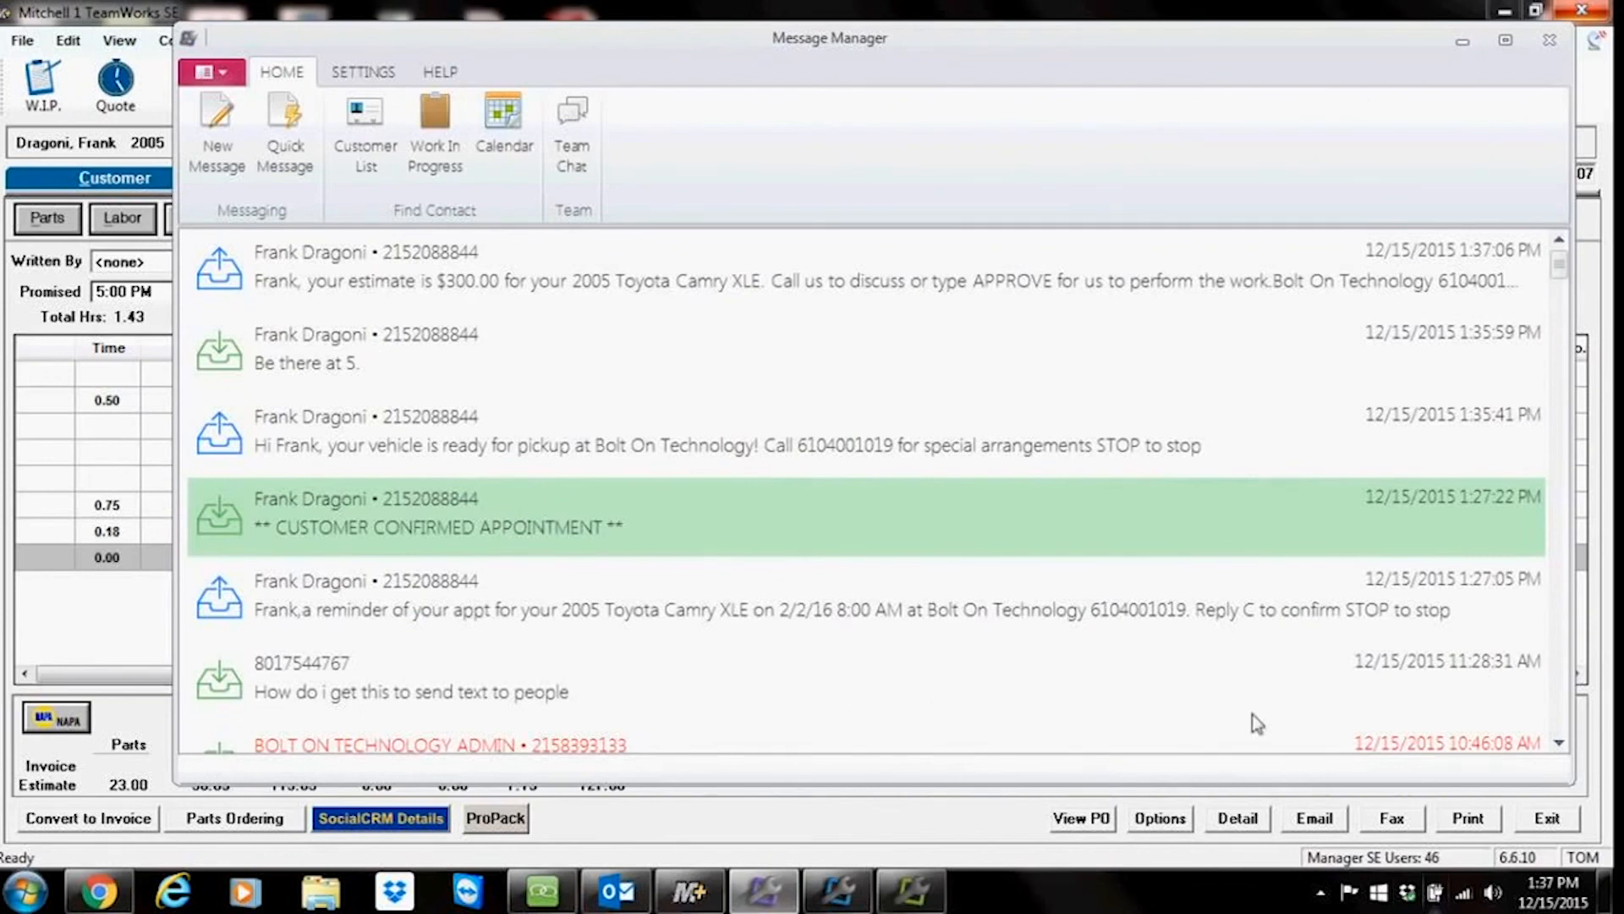
double_click(404, 287)
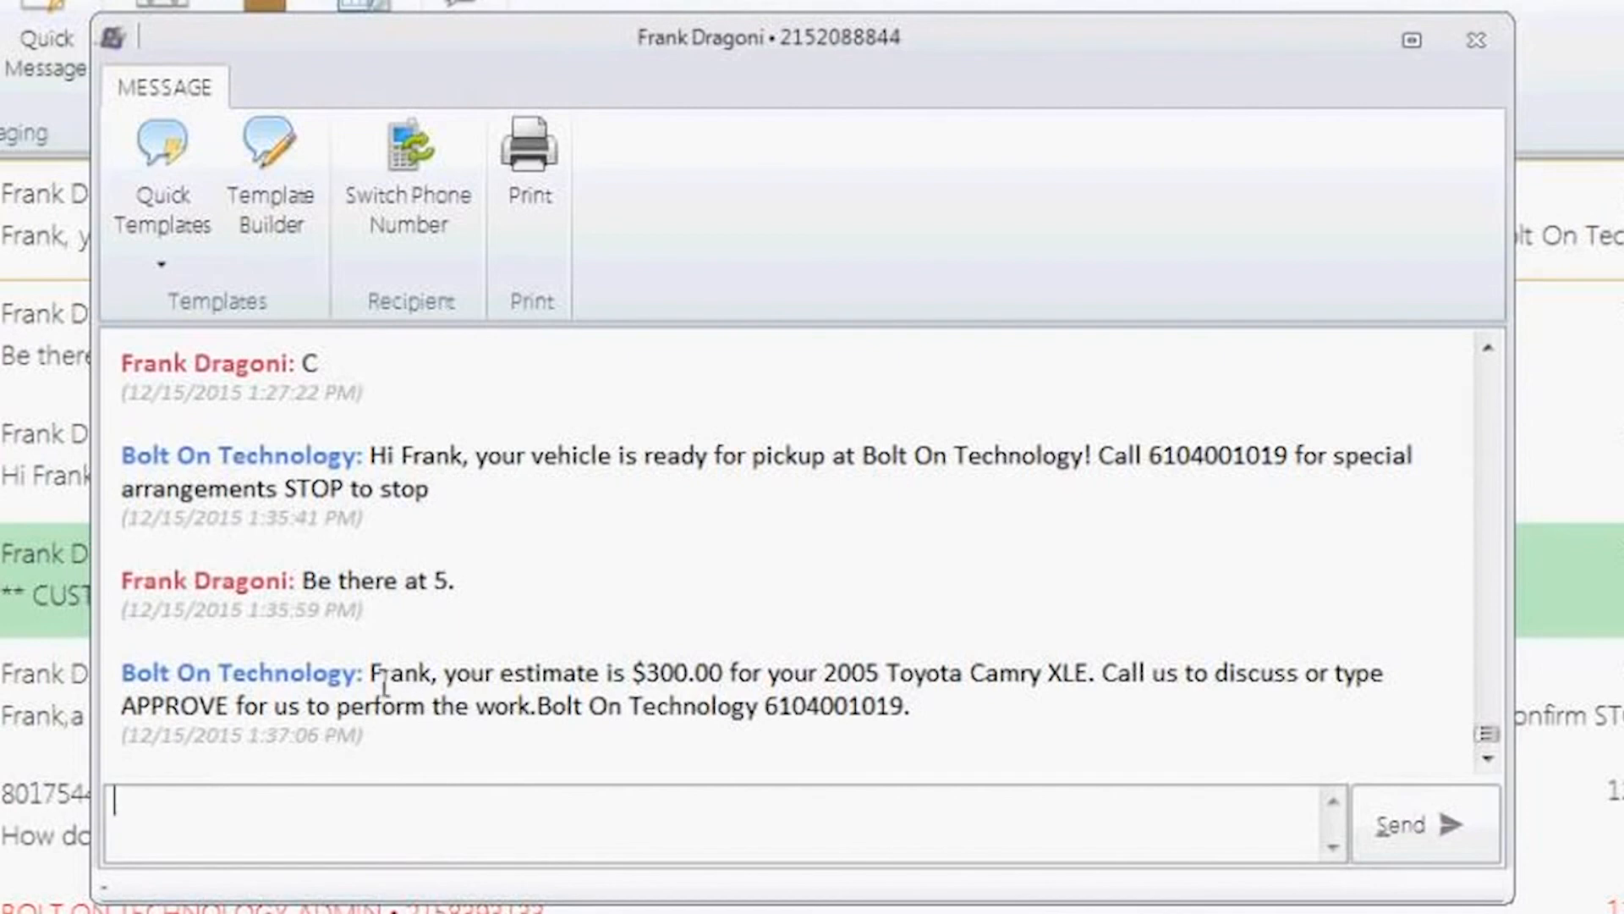
left_click_drag(385, 684, 987, 719)
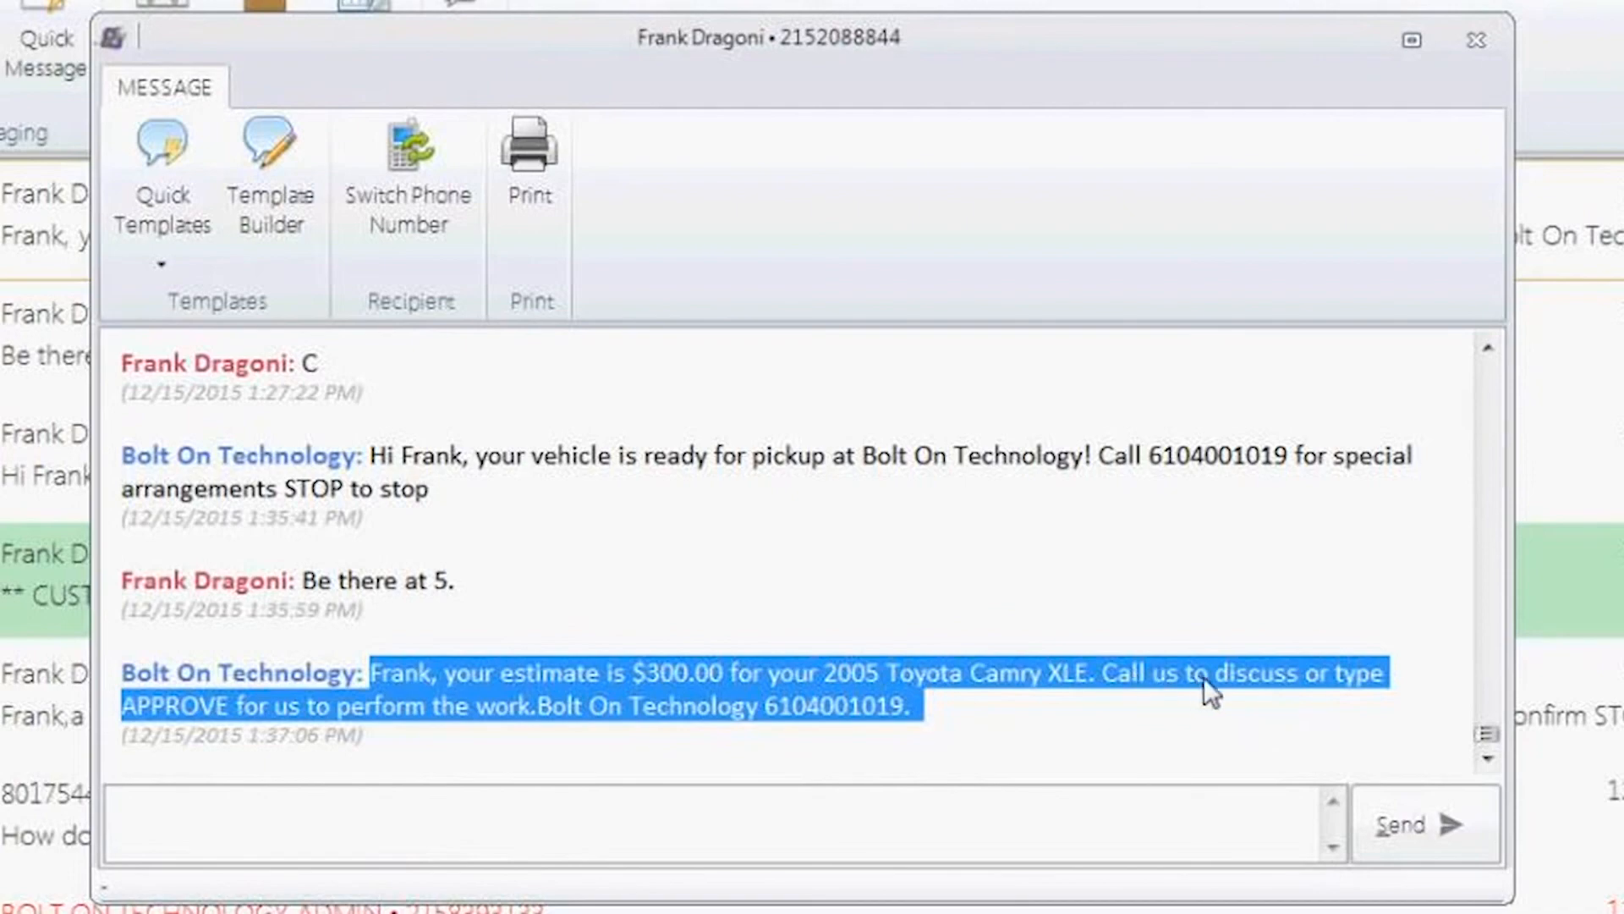
left_click(1479, 37)
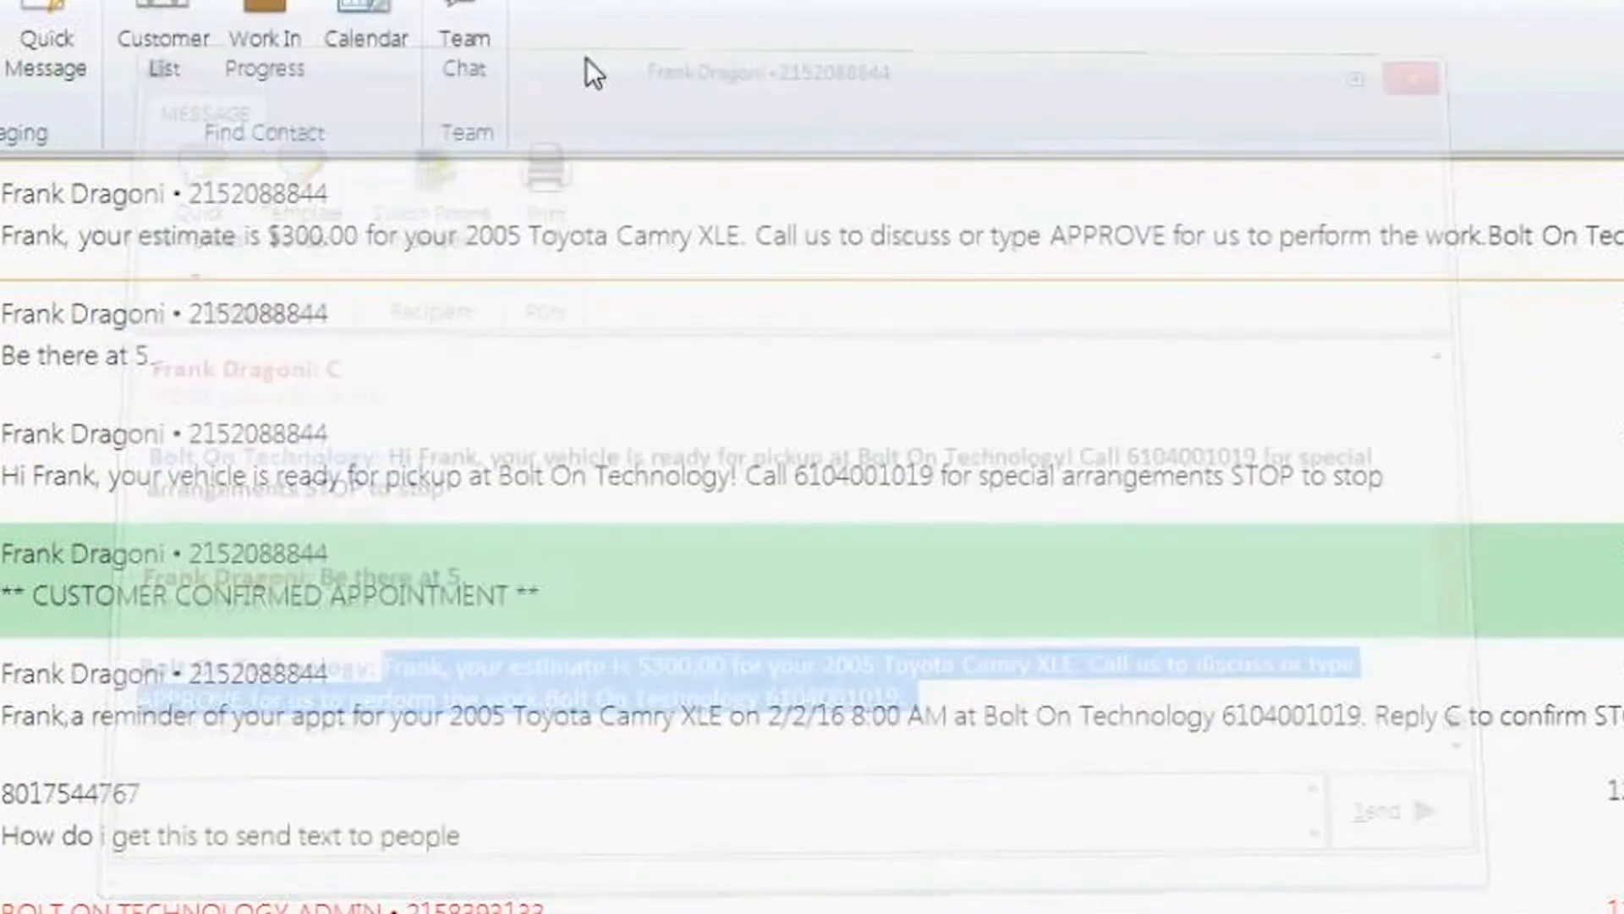
Step: Reopen the conversation to highlight the customer's Approve reply, then close it and minimize Message Manager
double_click(102, 227)
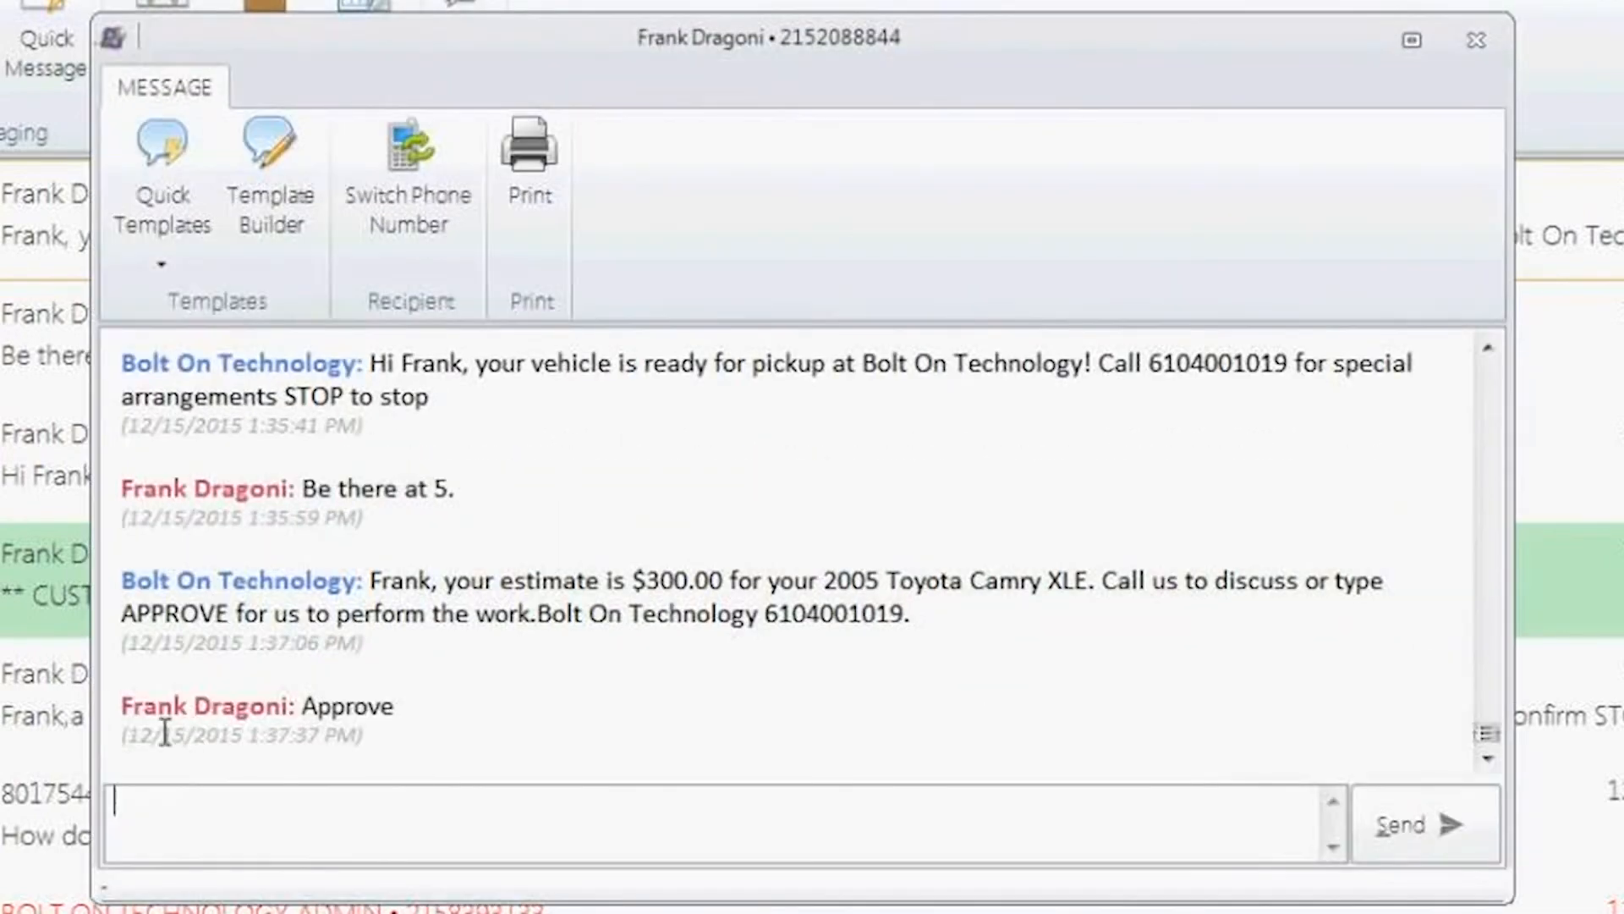
left_click_drag(127, 705, 352, 709)
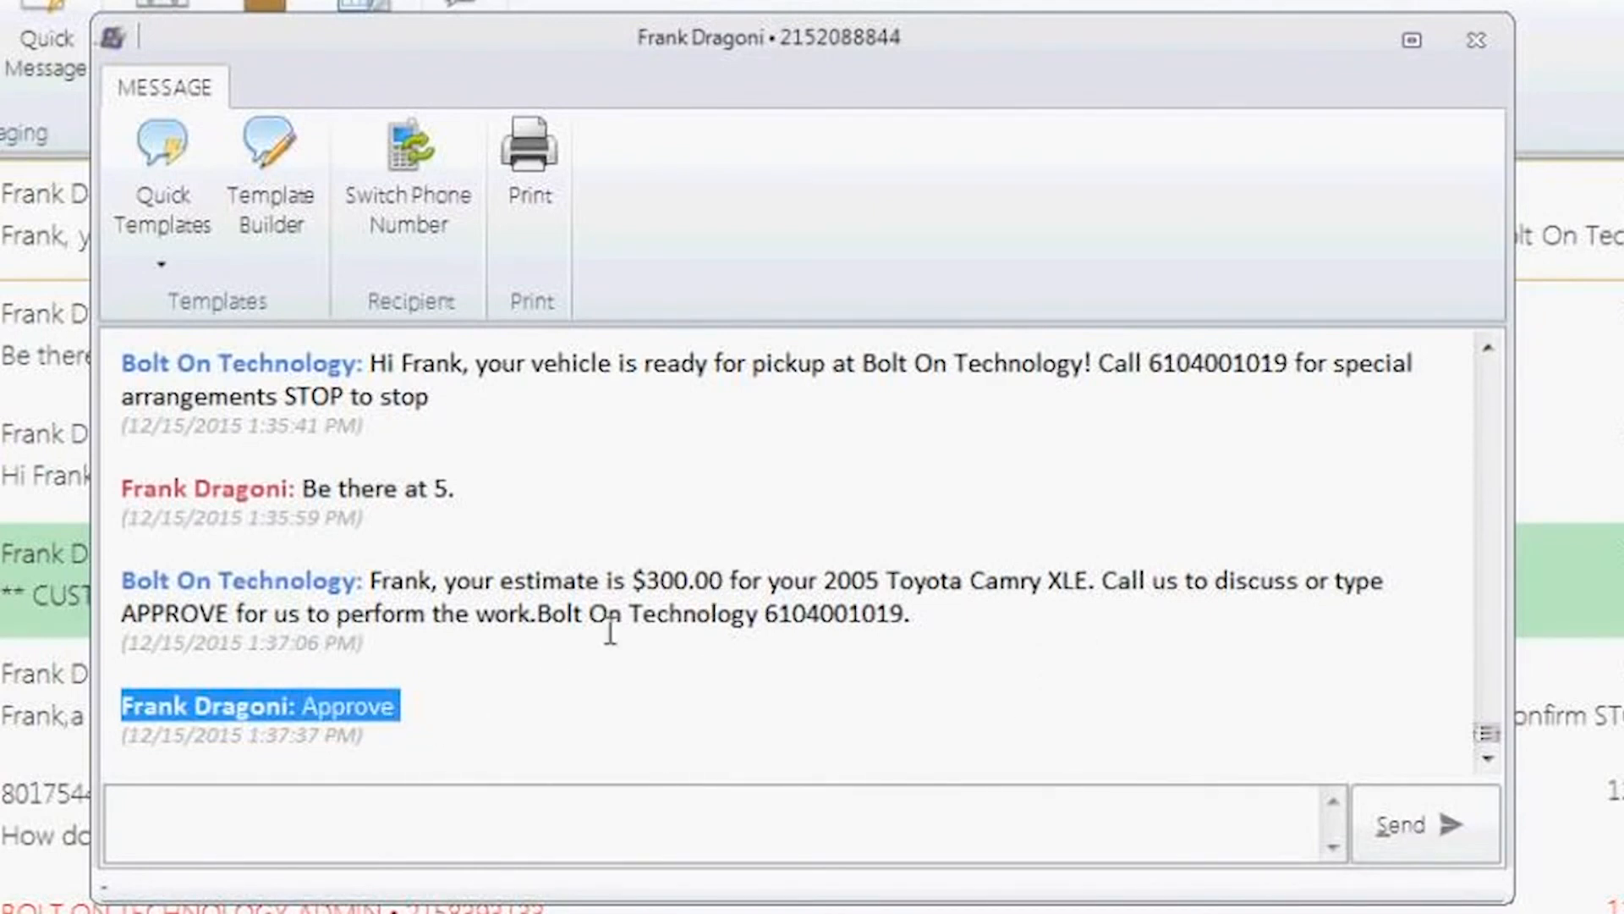
left_click(480, 724)
left_click_drag(387, 720, 396, 713)
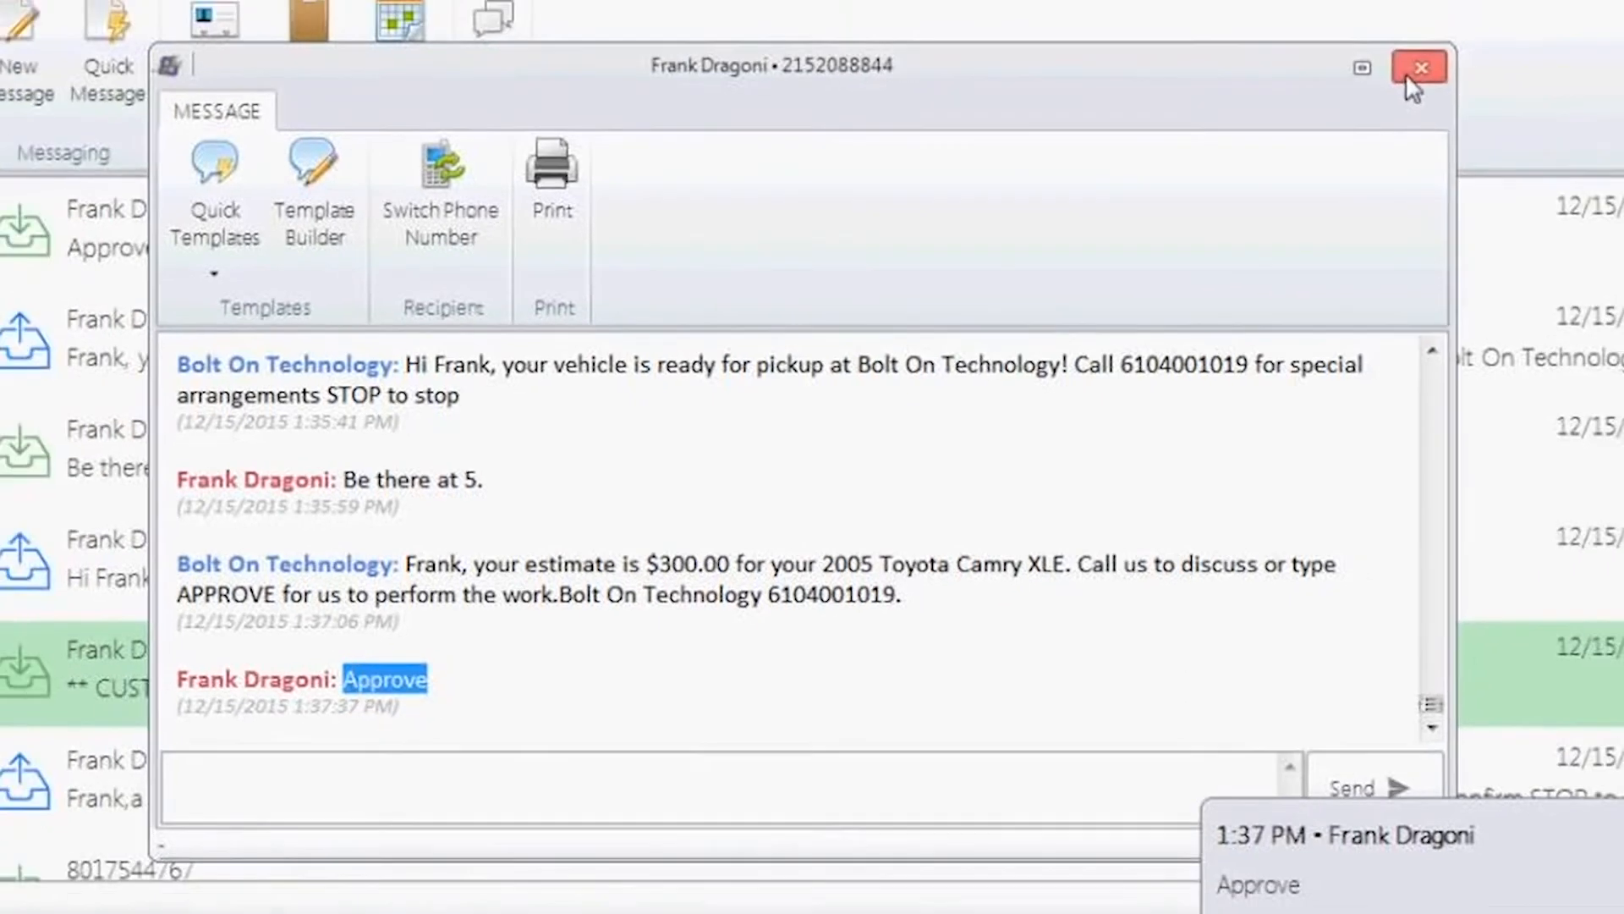
left_click(1476, 40)
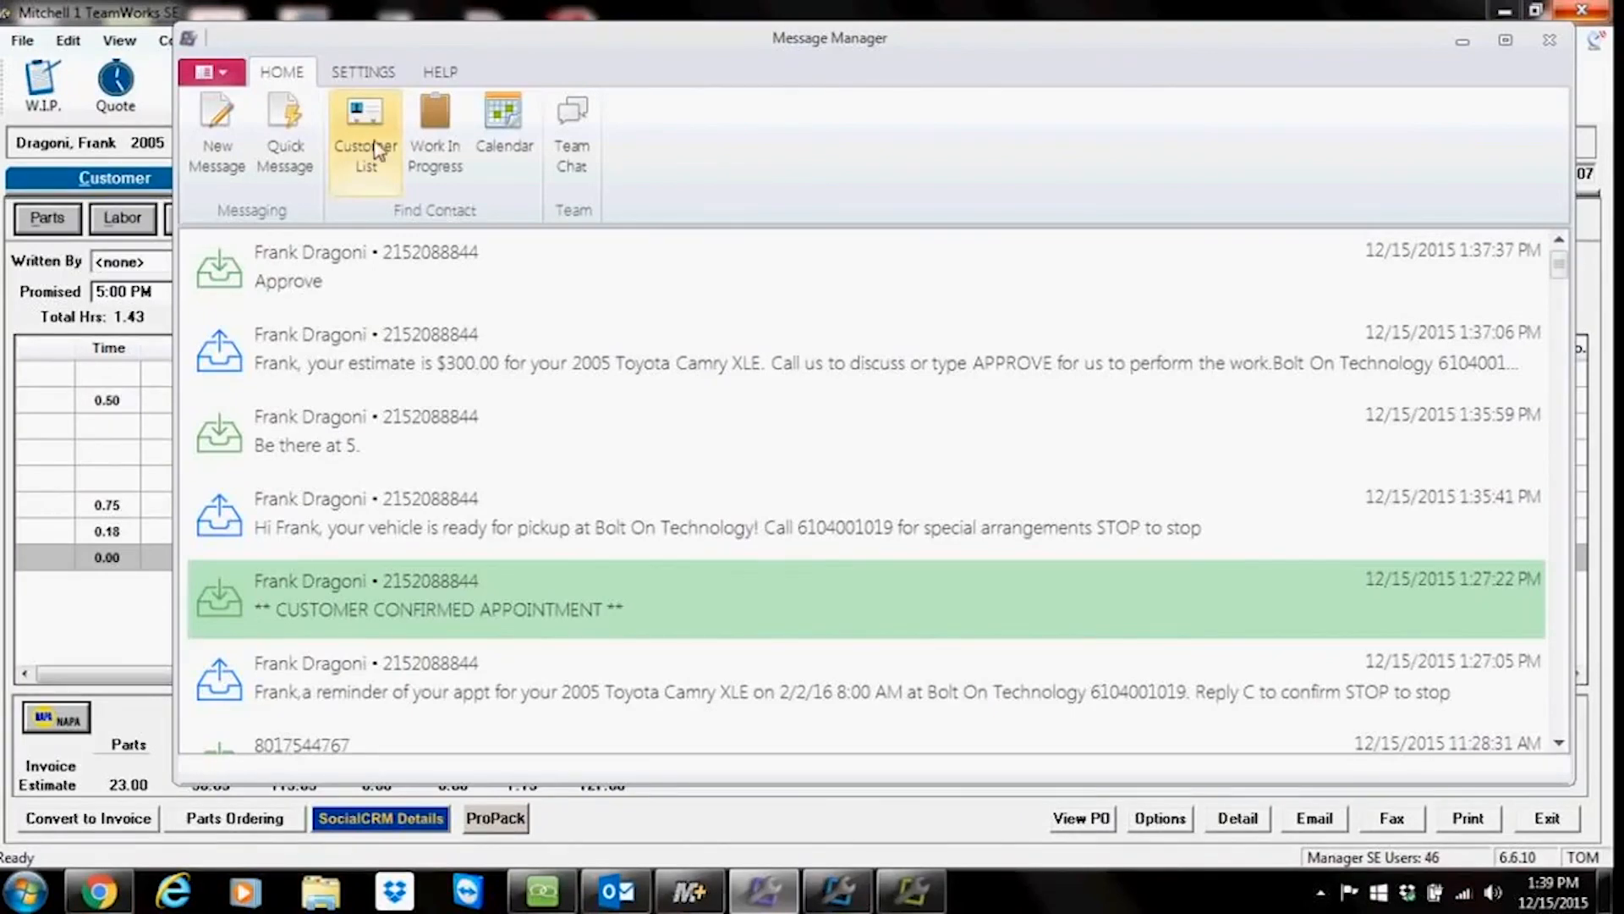
left_click(1462, 41)
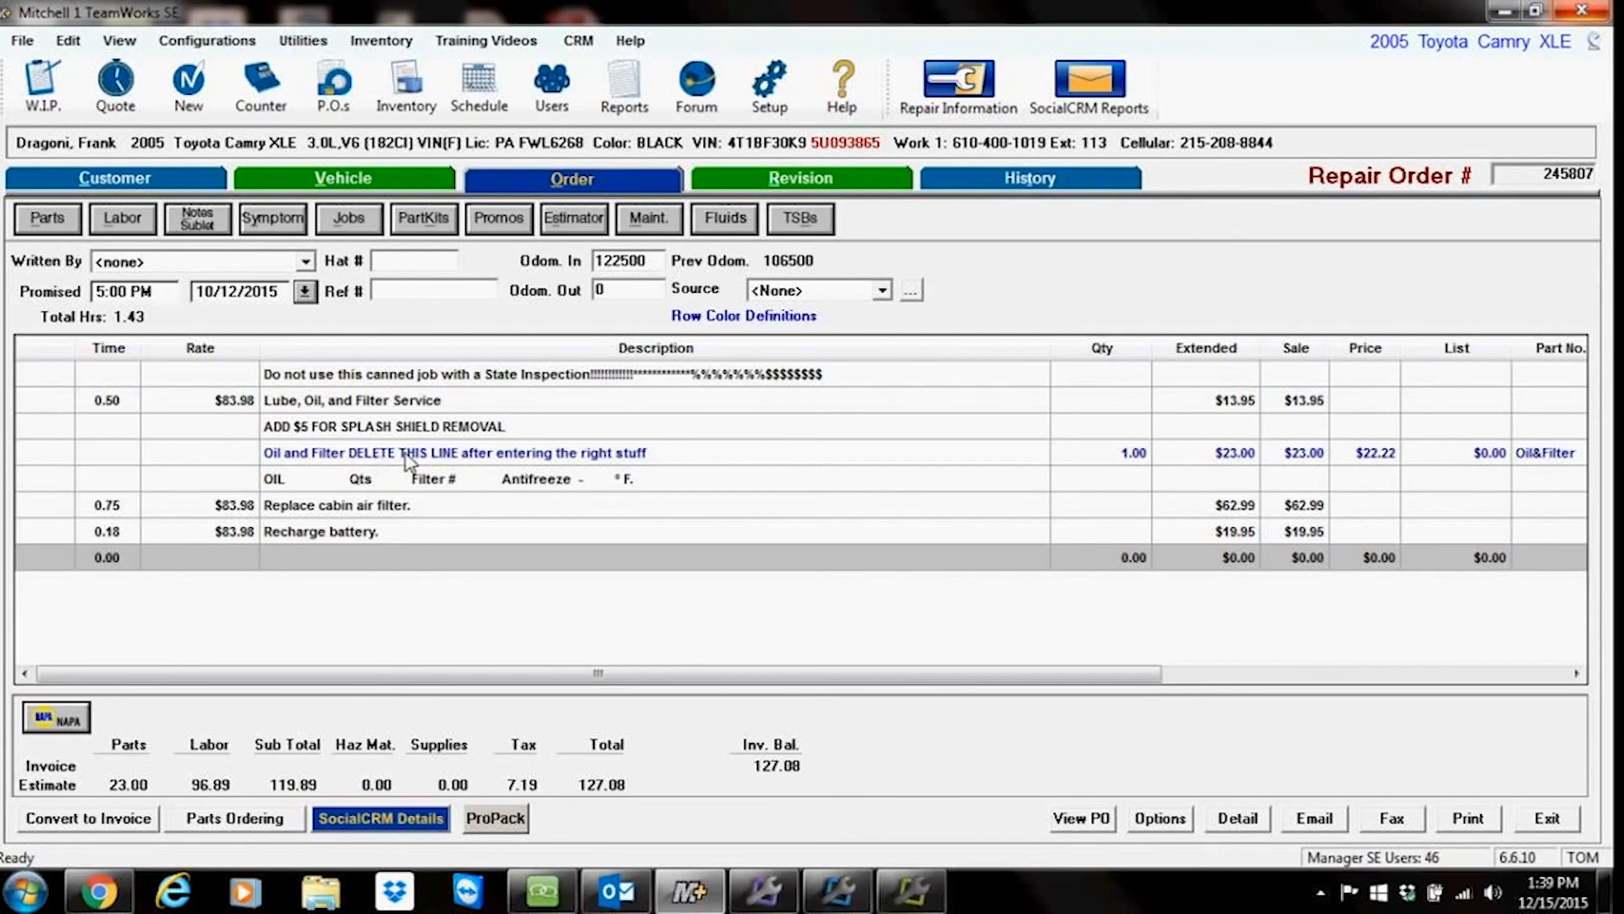
Step: Open the work-in-progress list and search the new-order customer list for jones, then cancel
left_click(49, 100)
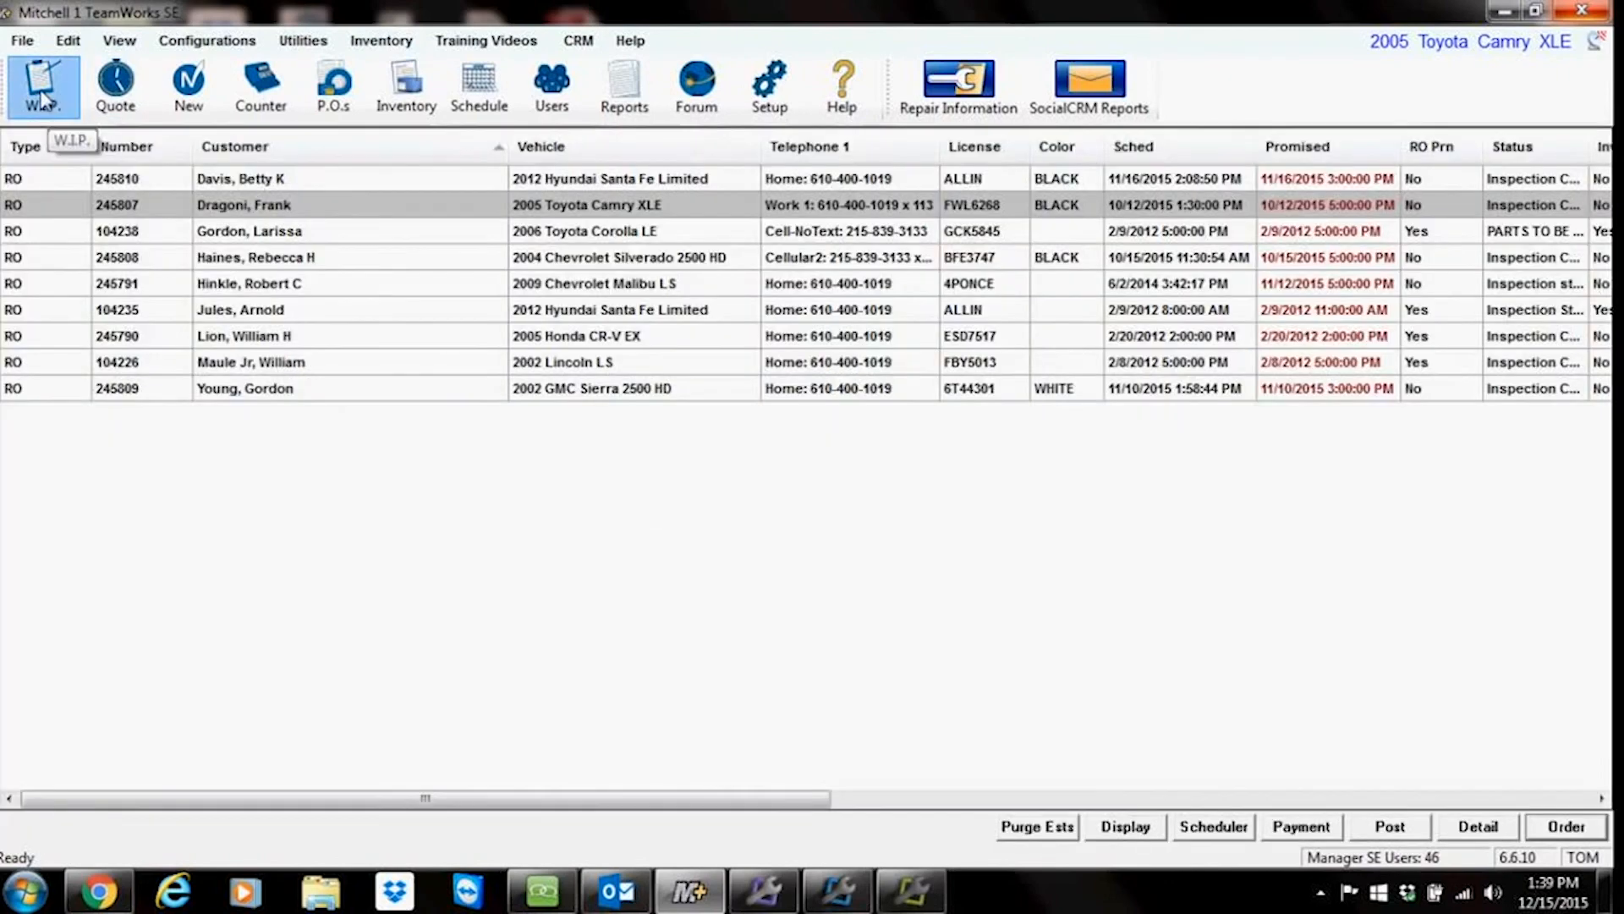
left_click(189, 84)
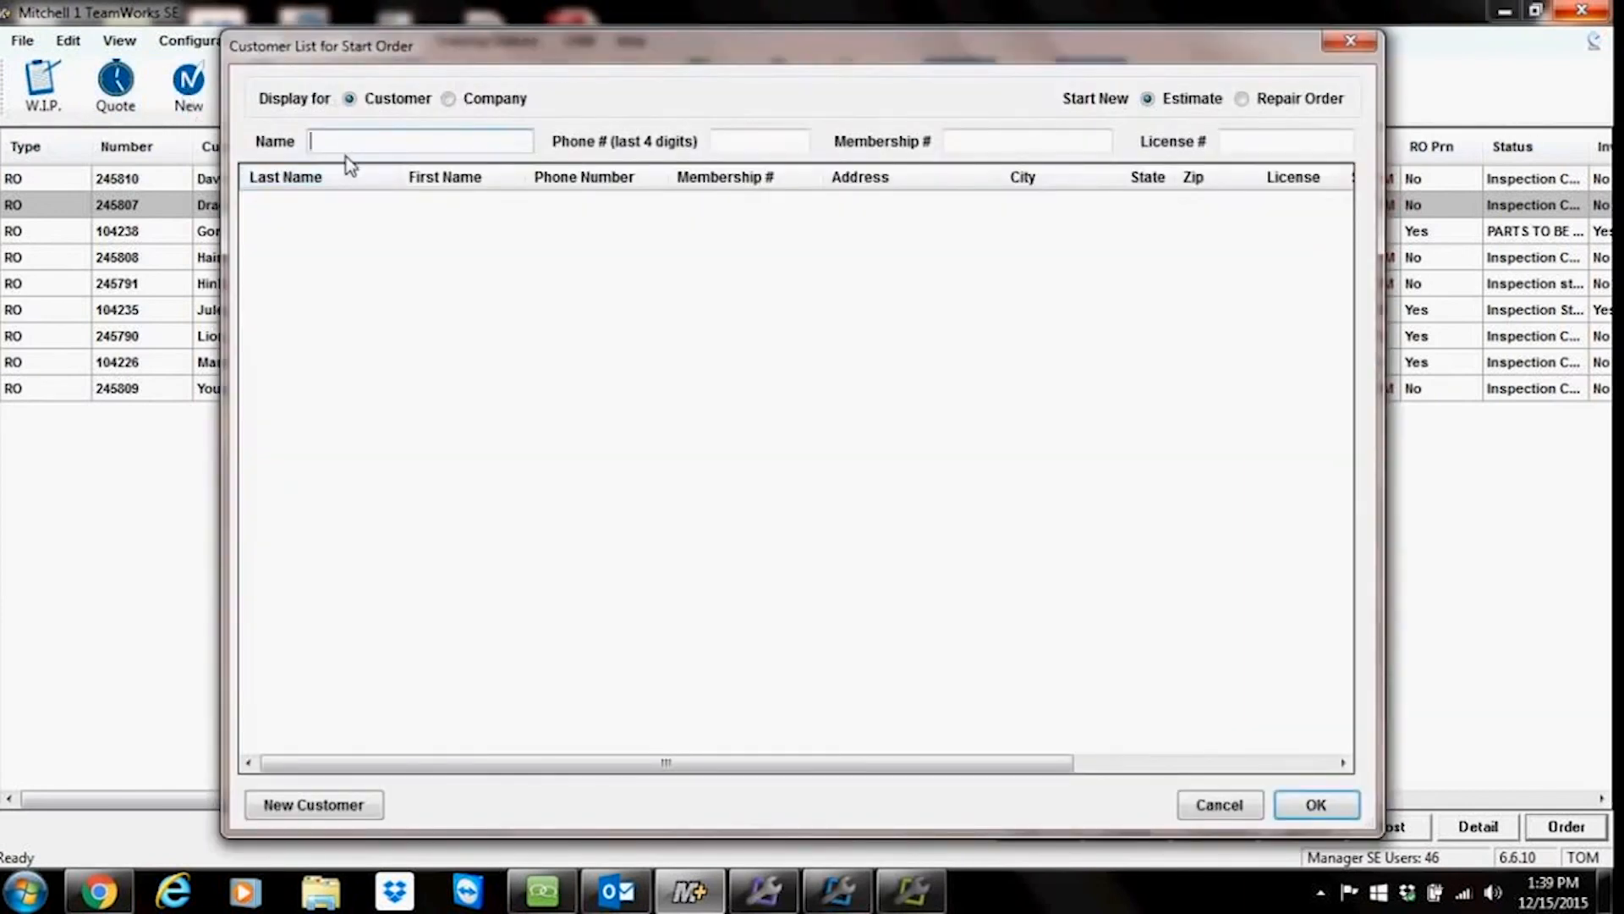
type("jones")
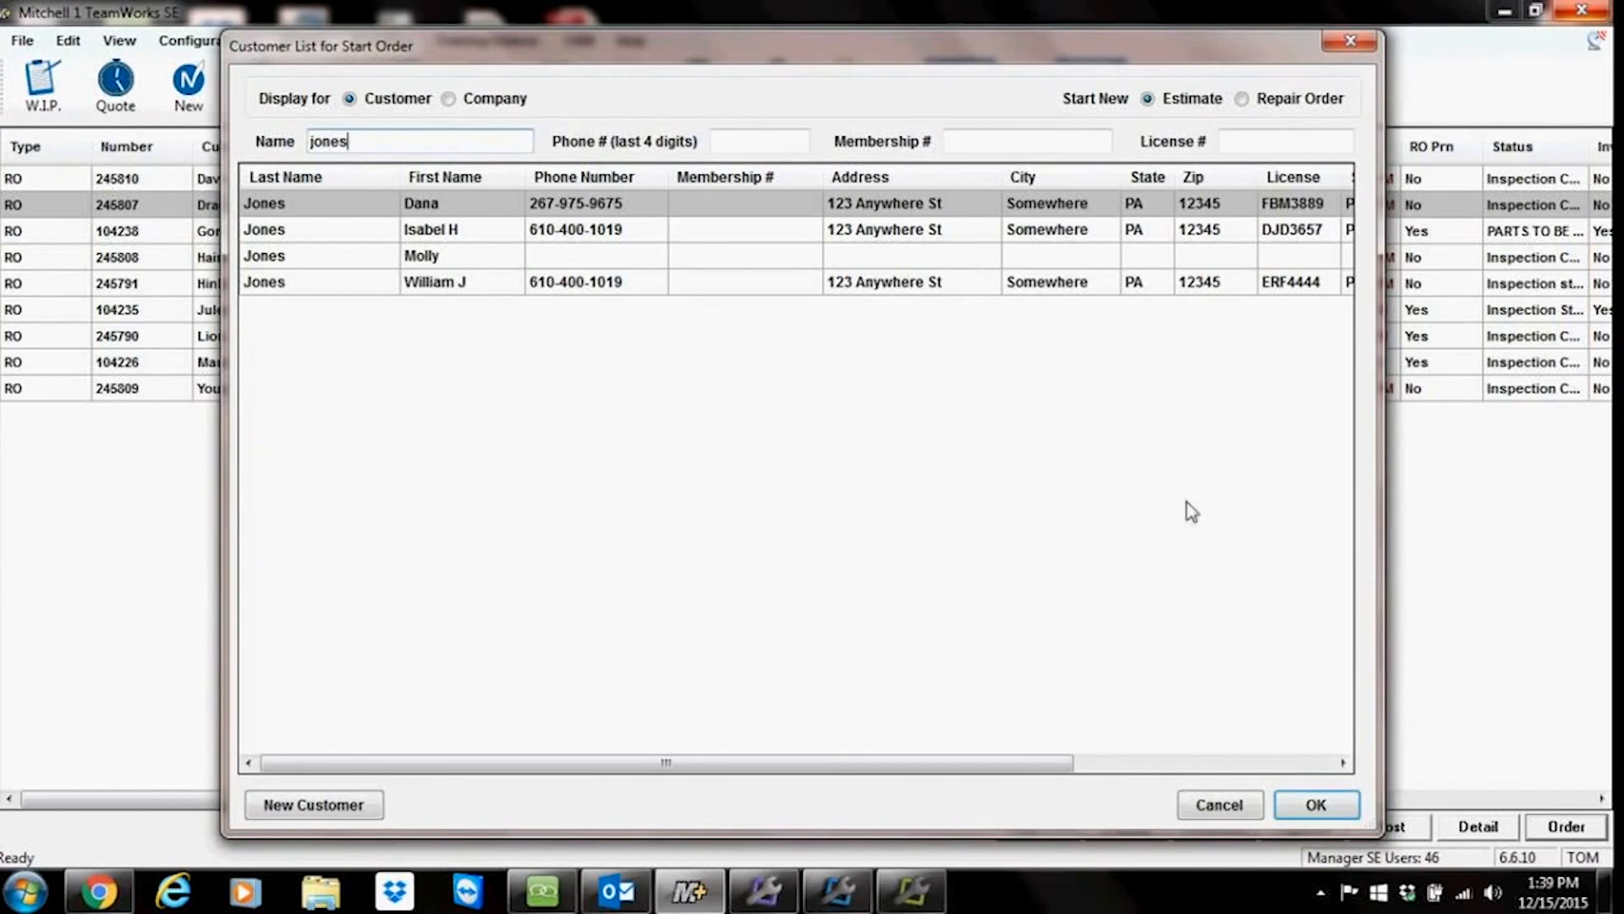
left_click(1189, 806)
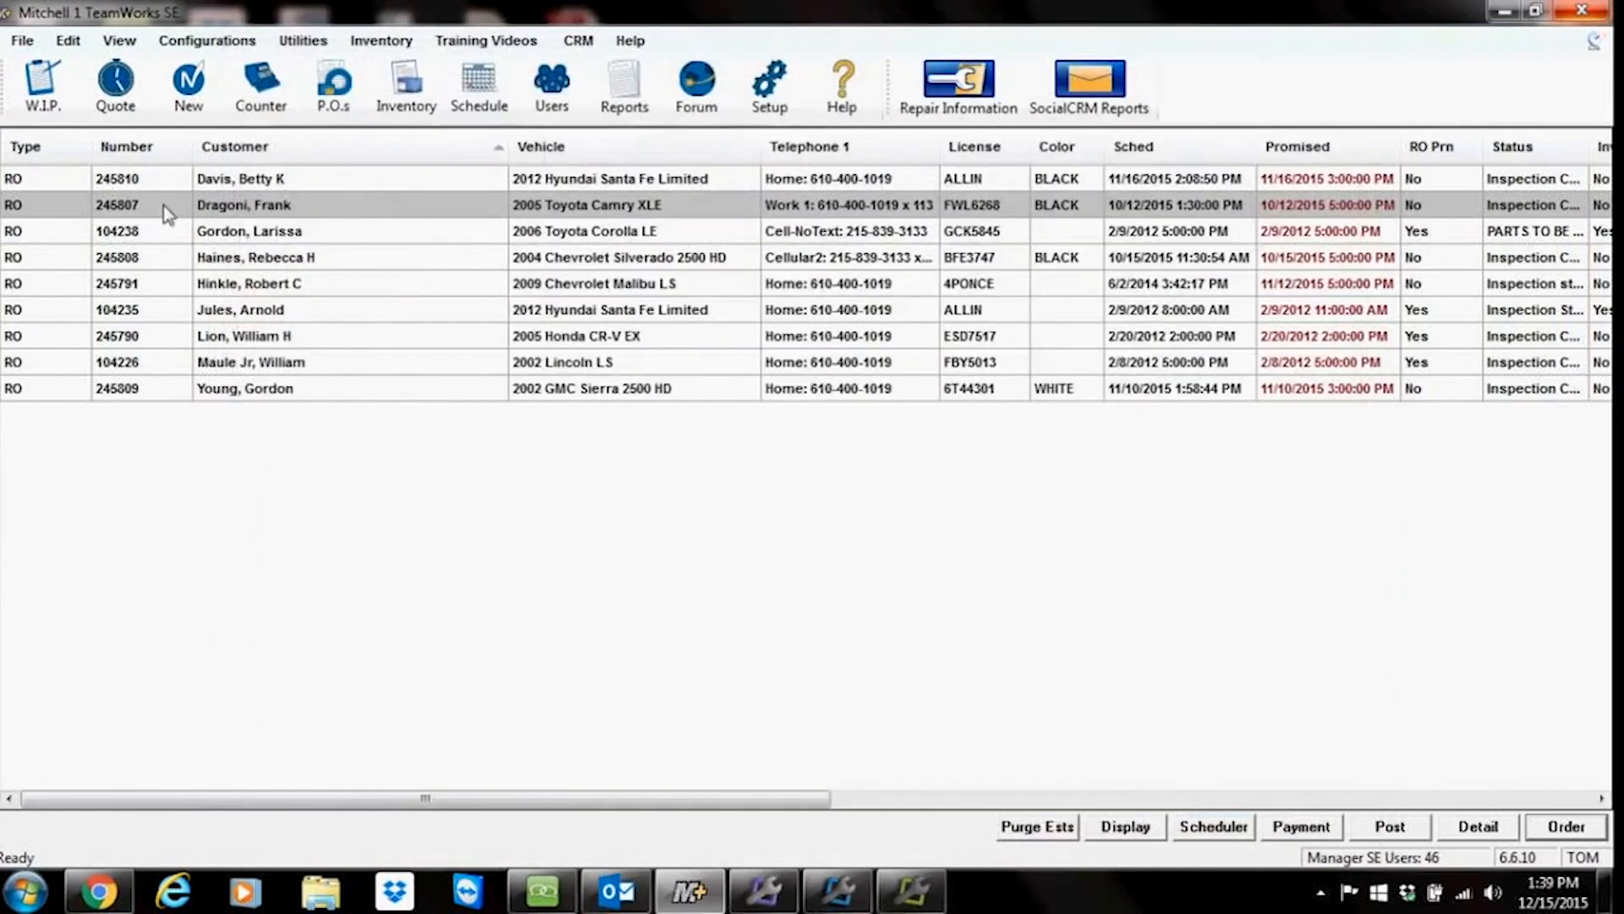
Step: Reopen the customer's repair order and open Message Manager's customer contacts list
double_click(249, 215)
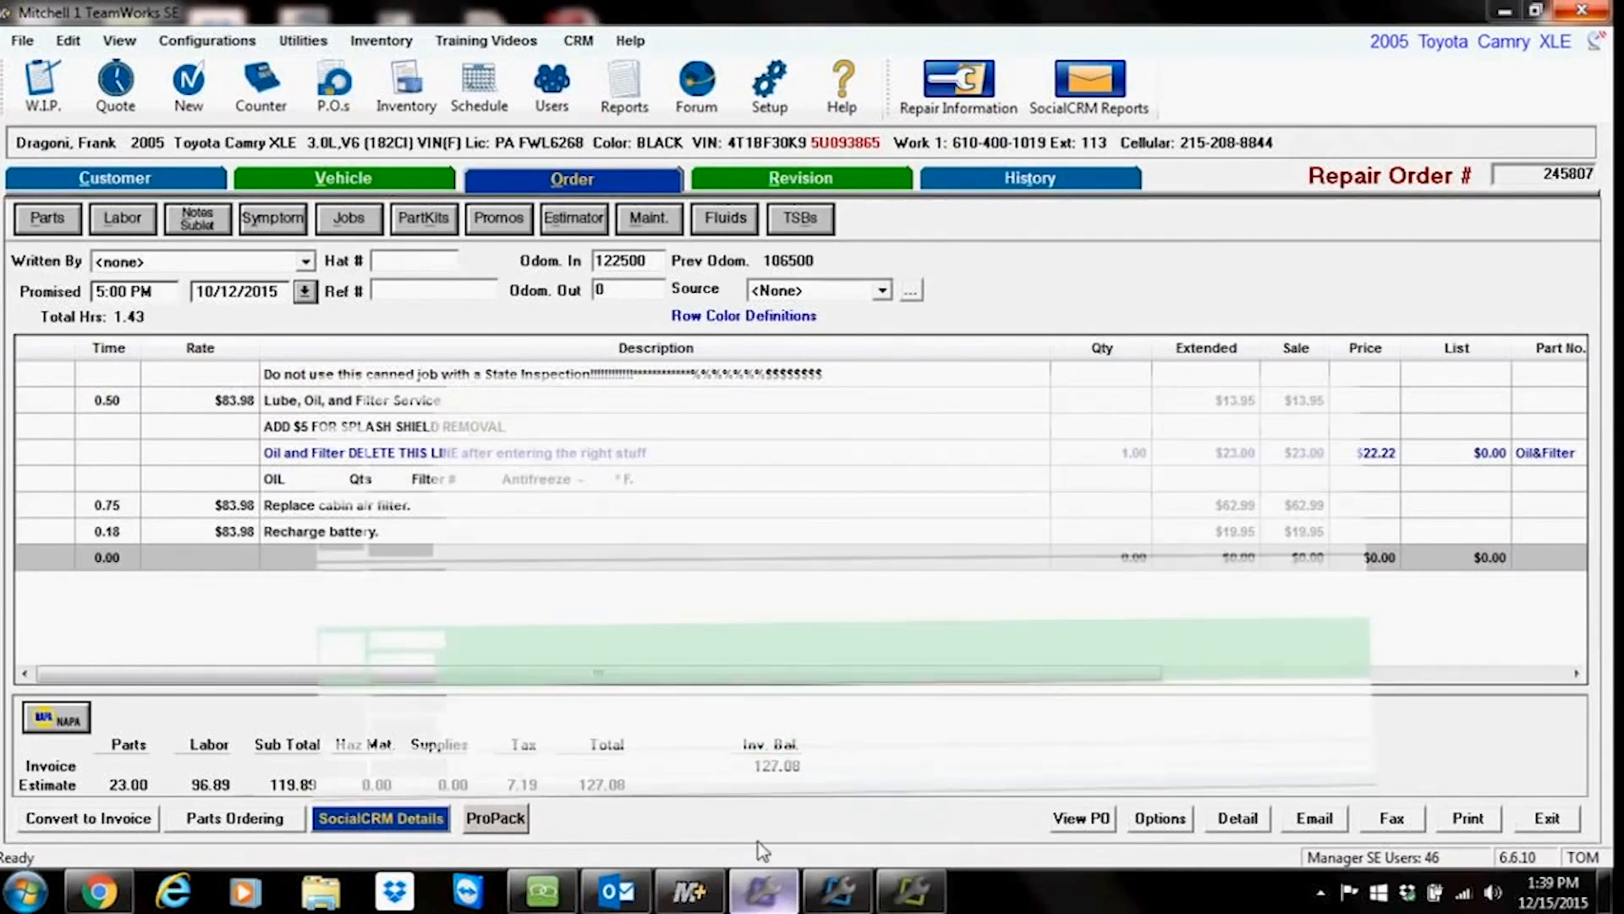
left_click(758, 841)
left_click(363, 127)
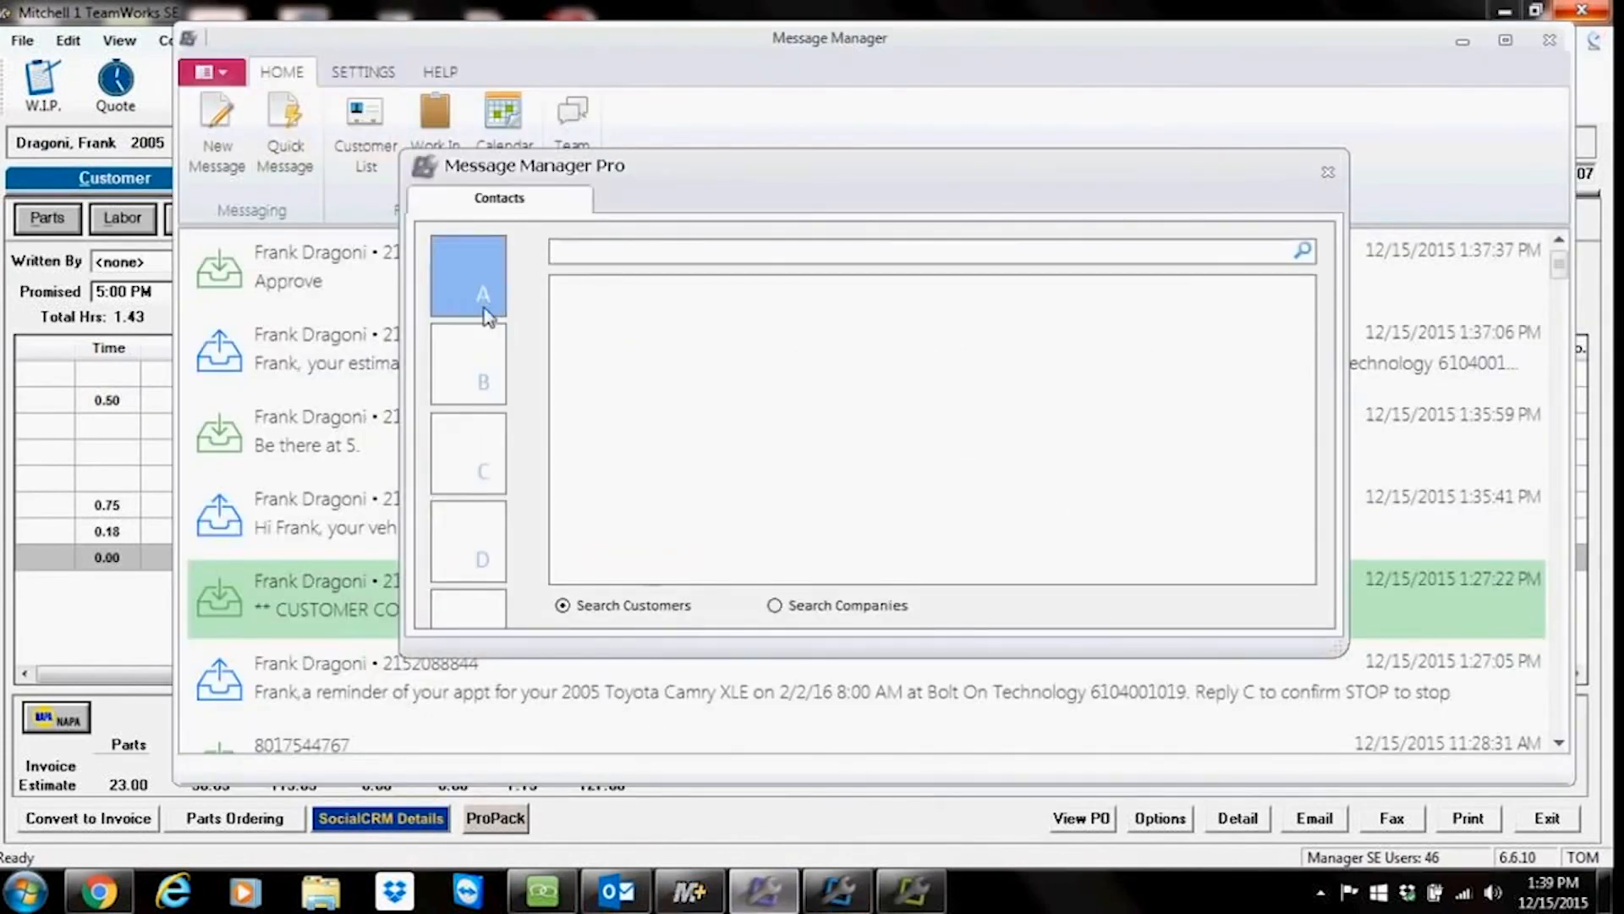
Step: Browse the contacts list by letter and try opening two customers under E, dismissing each warning
left_click(486, 372)
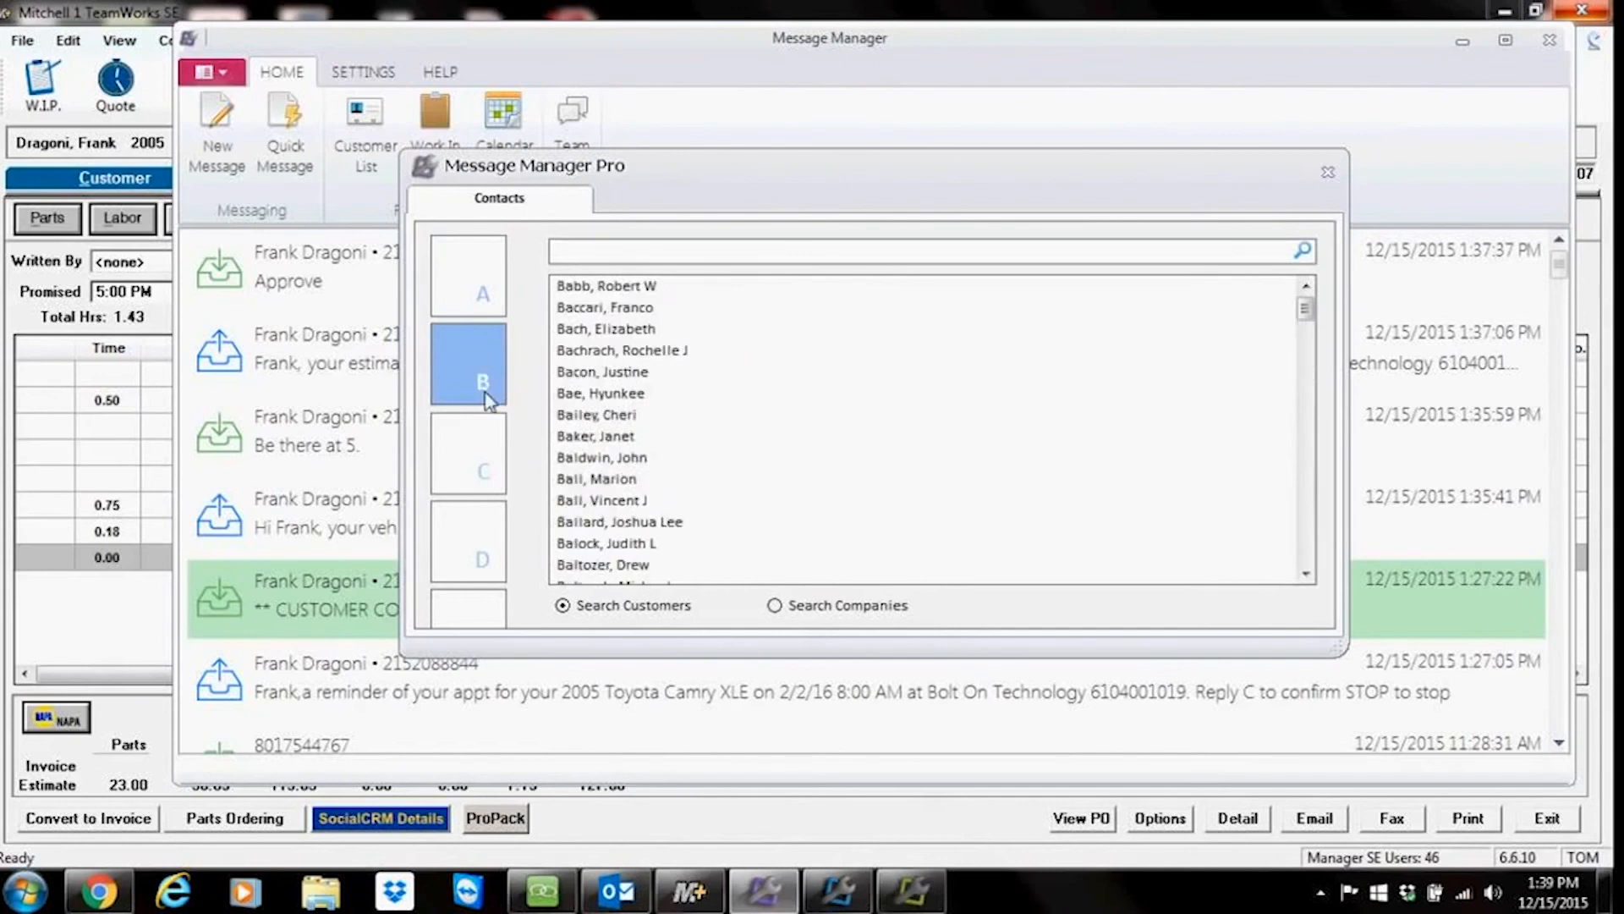
left_click(485, 442)
left_click(469, 528)
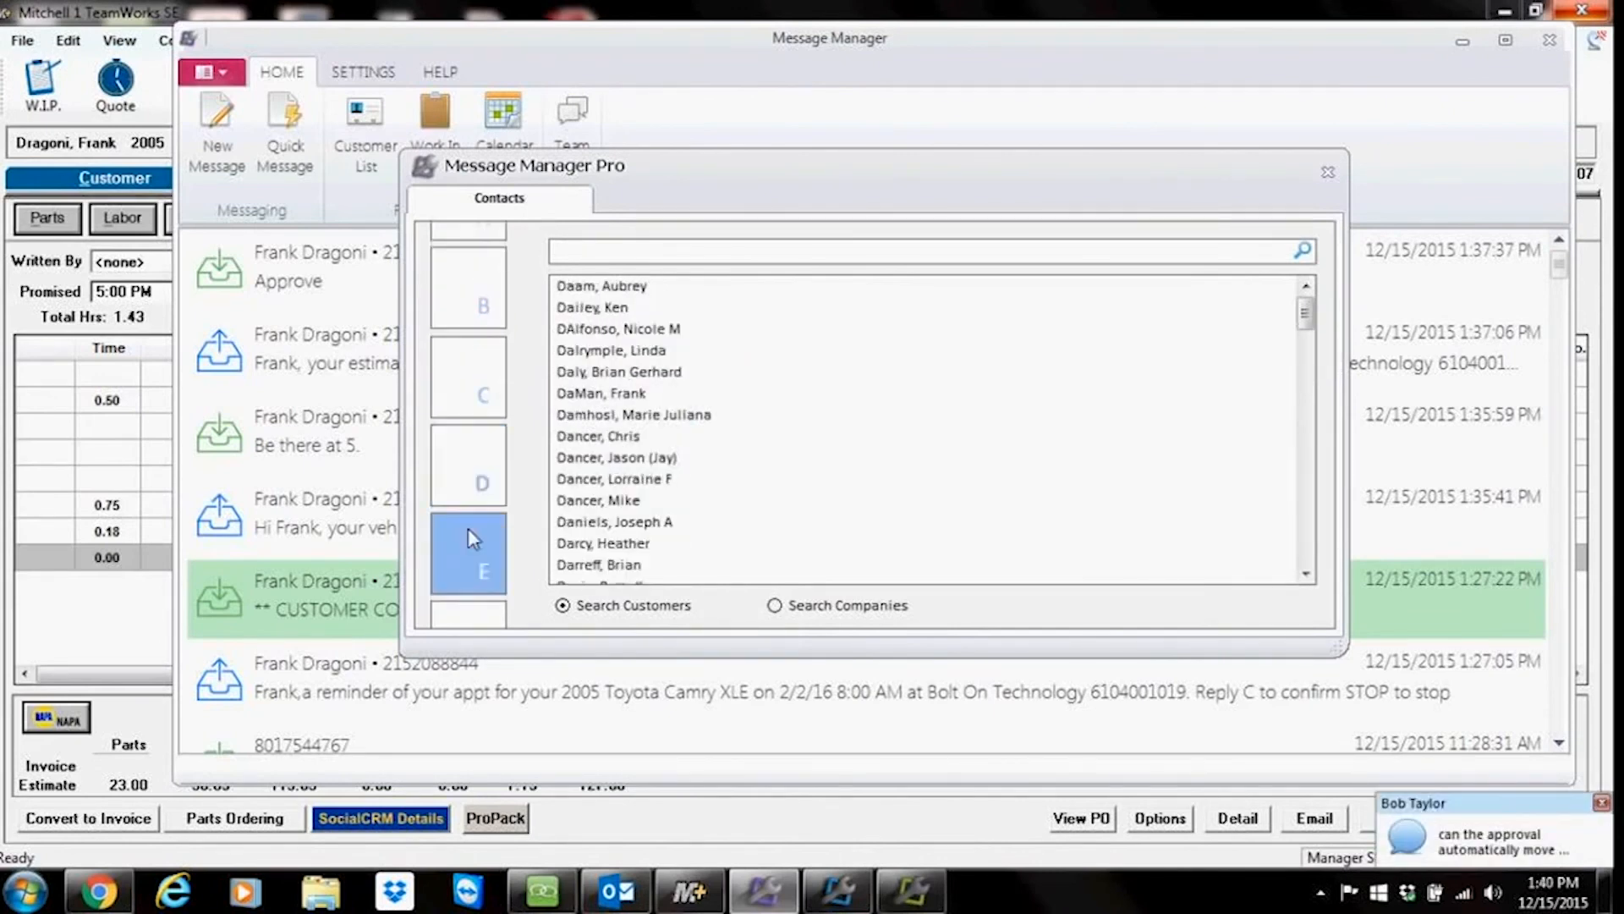
left_click(480, 461)
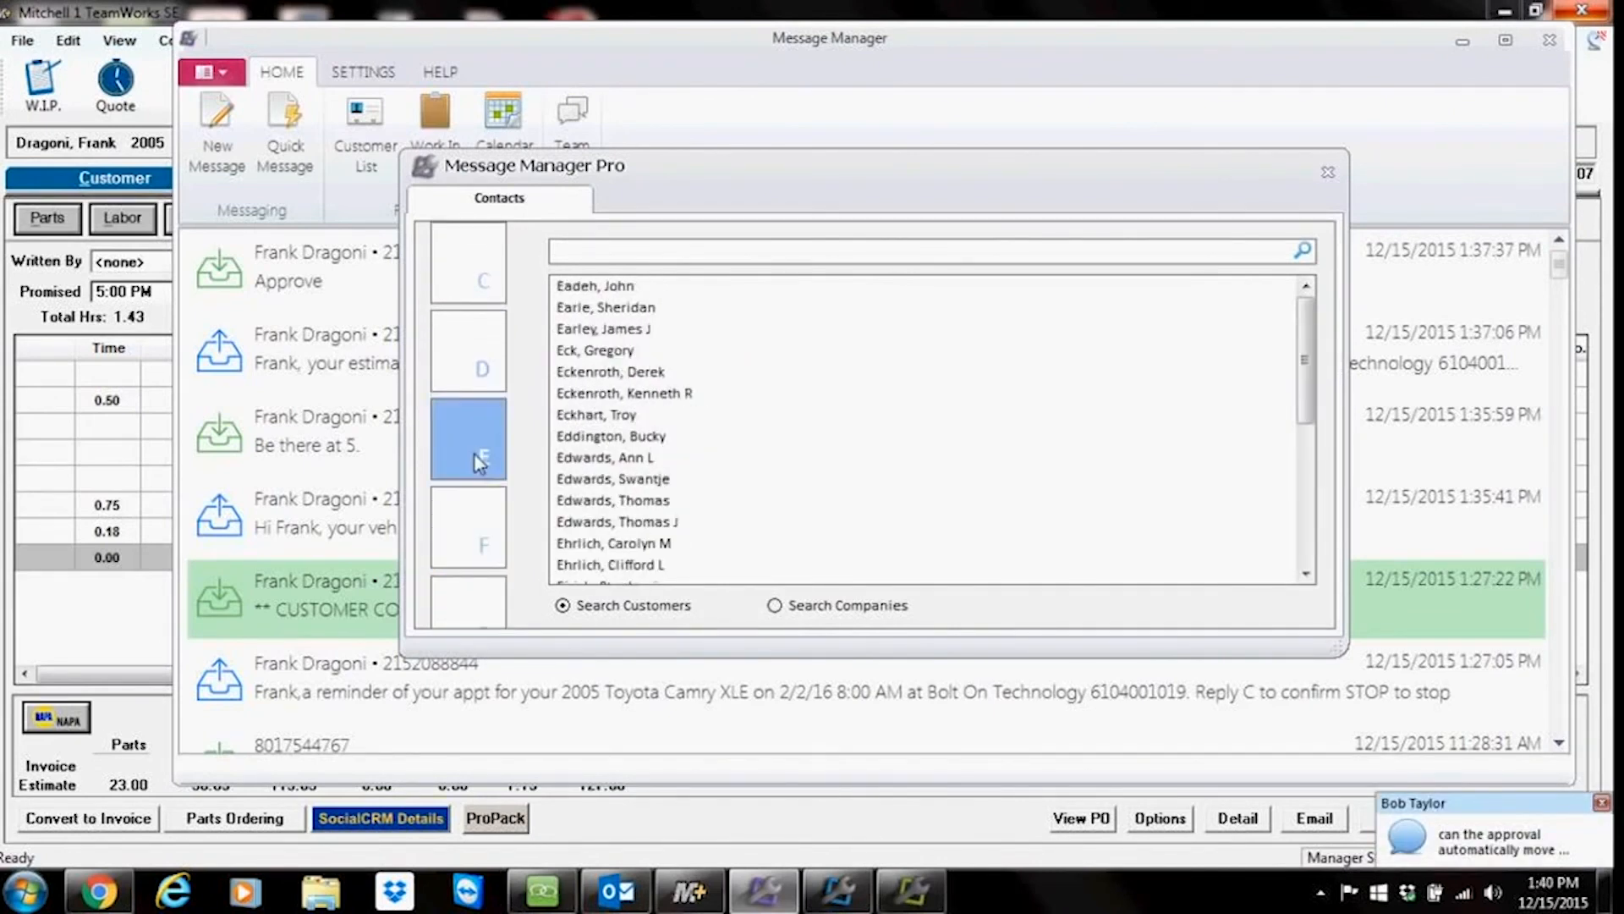
left_click(629, 461)
left_click(628, 463)
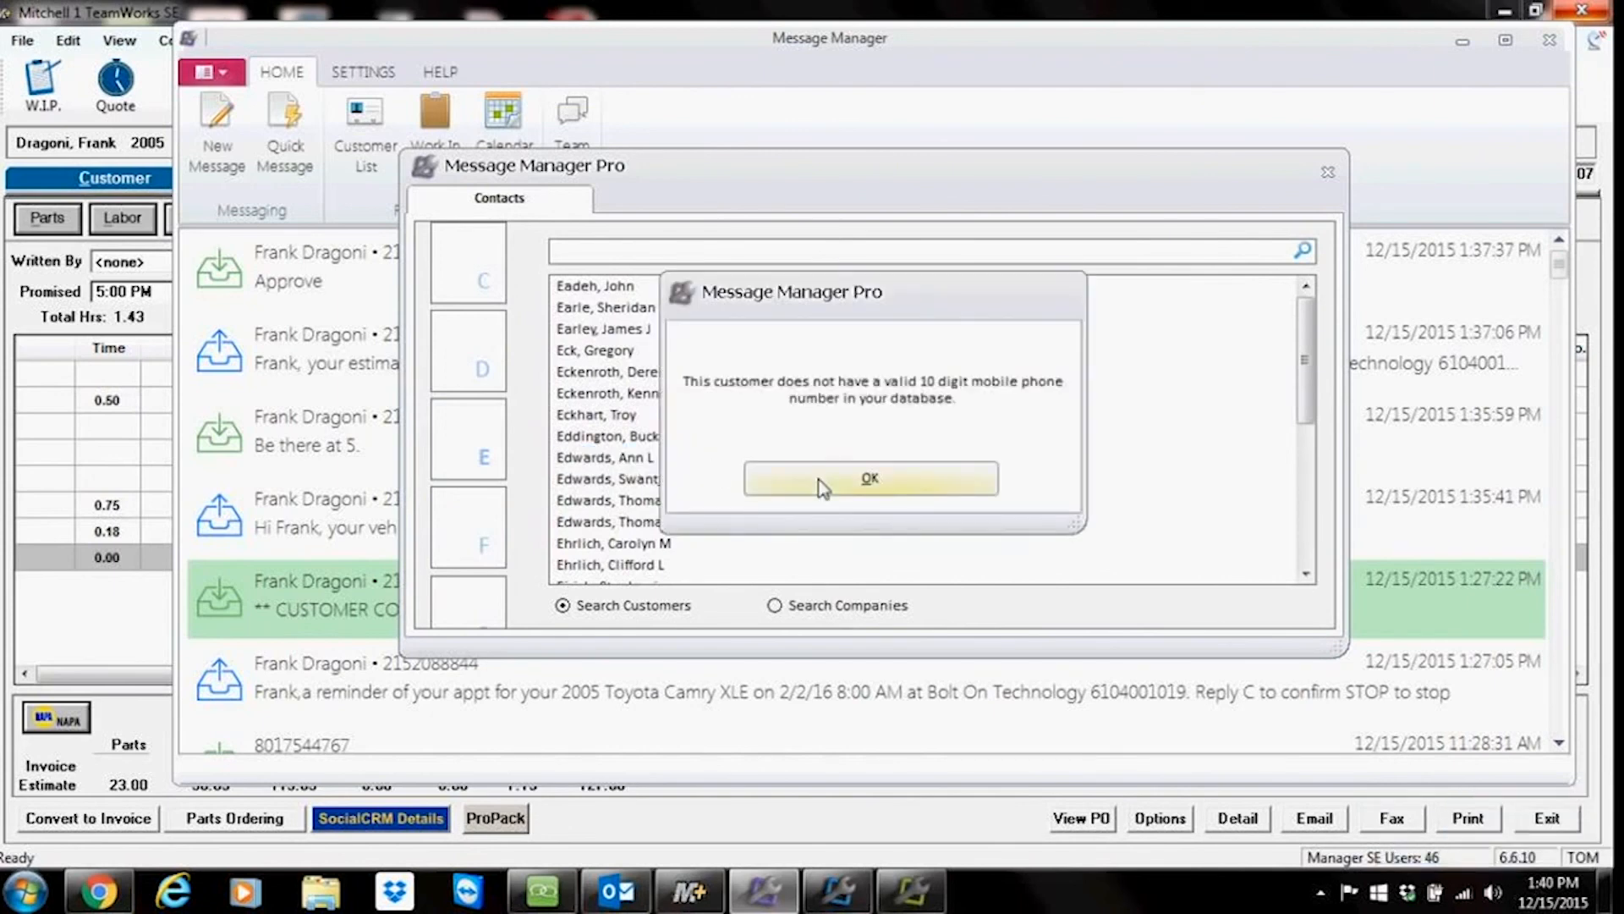
left_click(870, 478)
left_click(605, 421)
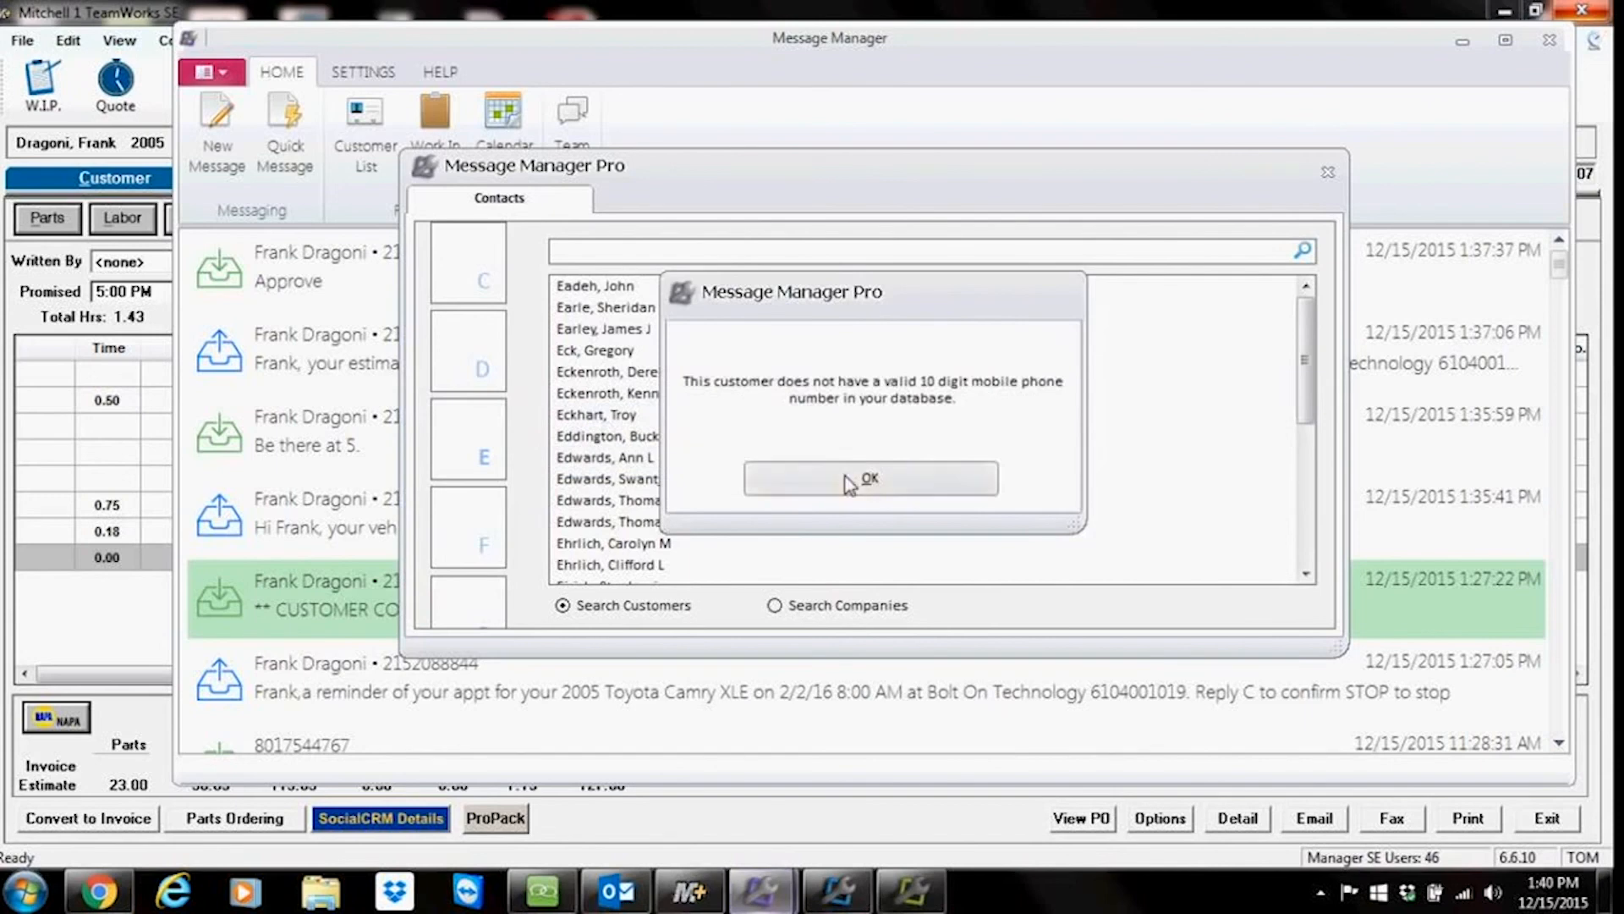
left_click(865, 478)
Step: Open another E customer's conversation, insert the Estimate Ready quick template, and close it without sending
left_click(597, 372)
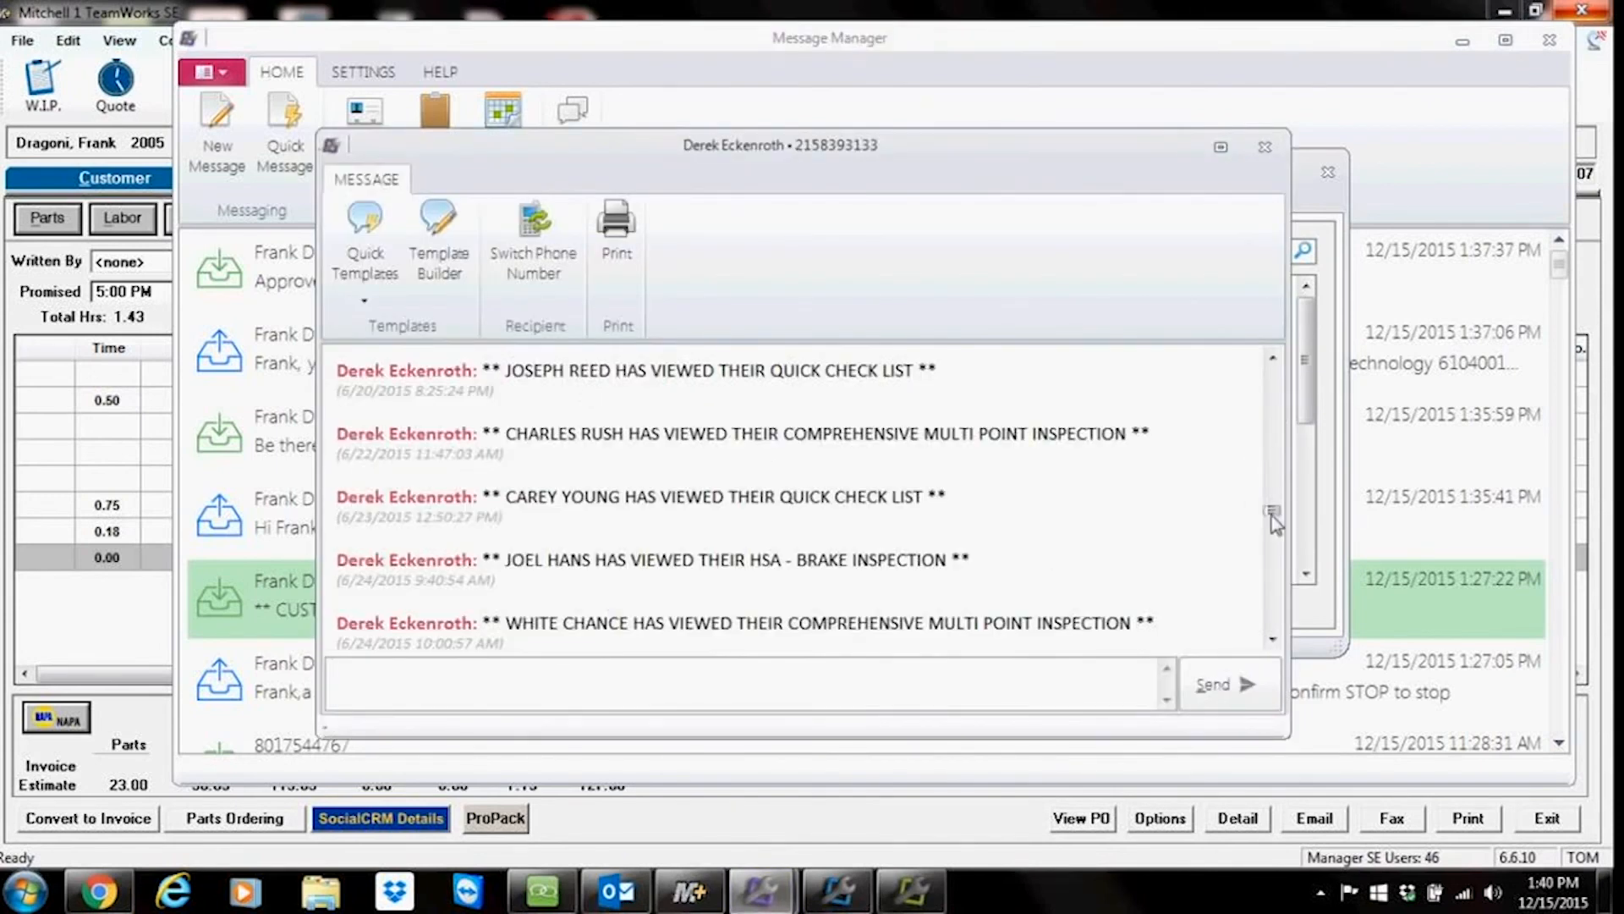
scroll(1273, 516, "down", 5)
left_click(364, 254)
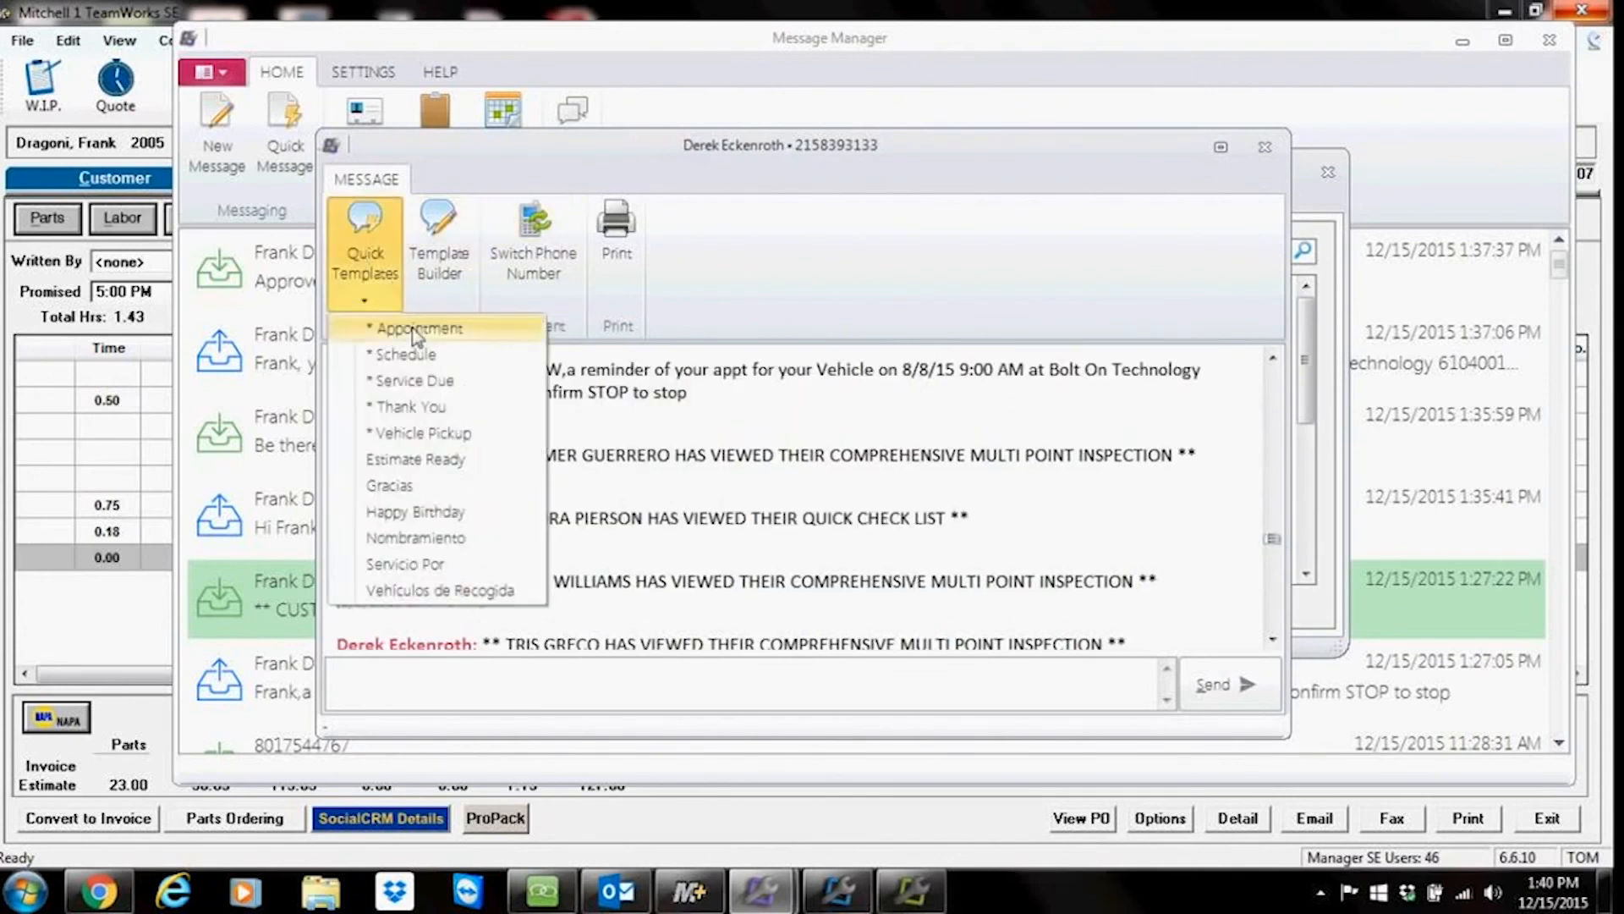
left_click(420, 460)
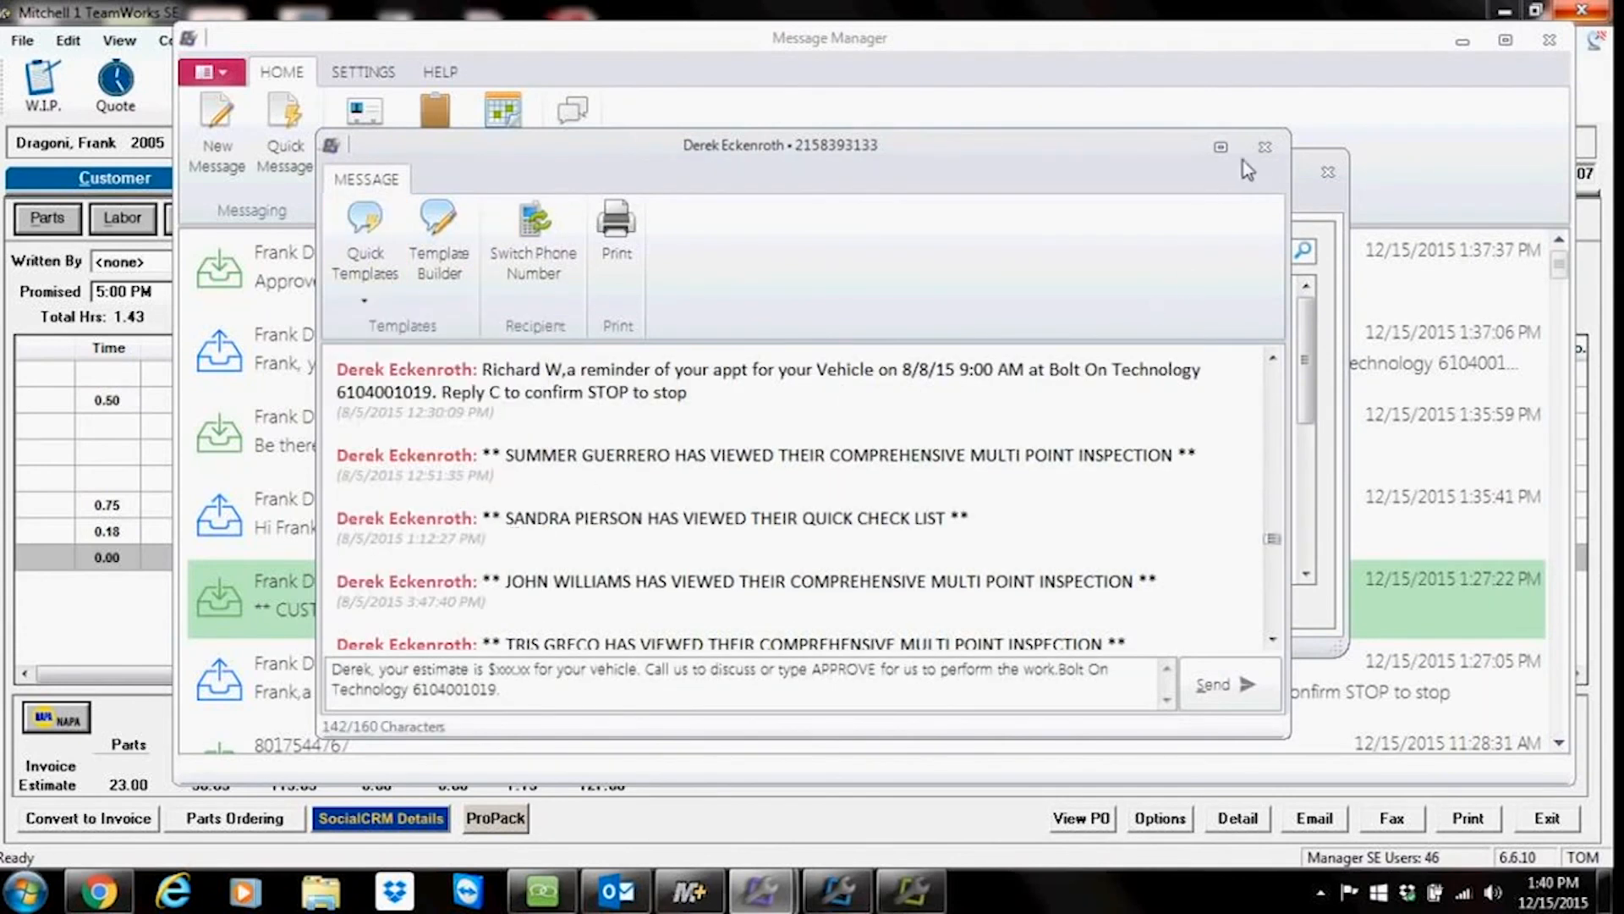
left_click(1264, 146)
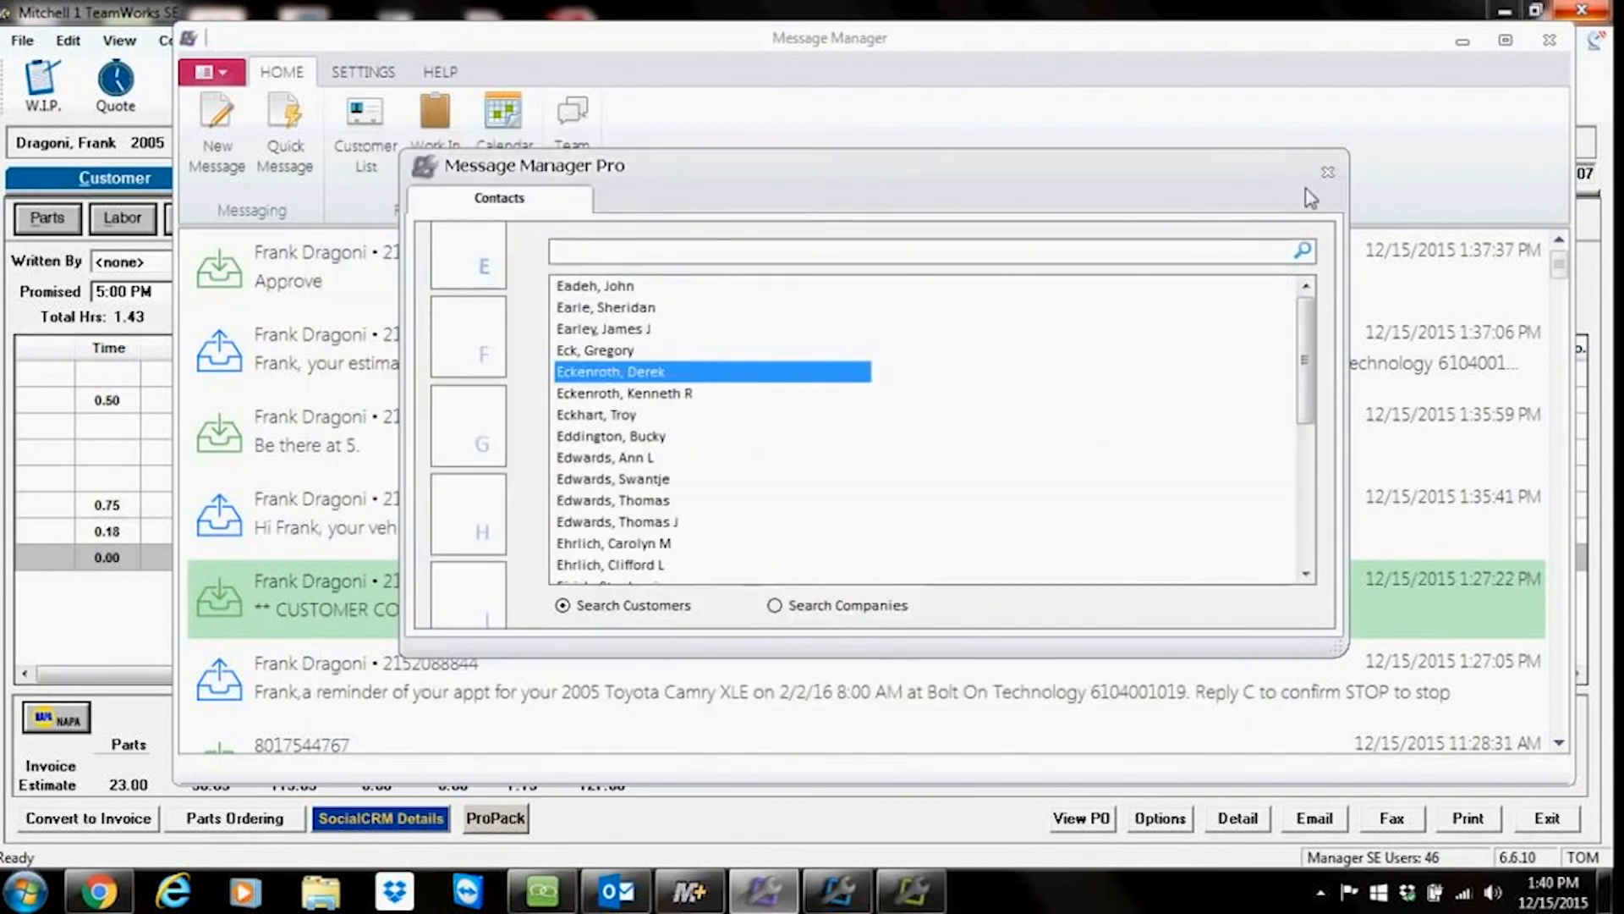
Step: Search the contacts for jones and open the second Jones customer's conversation
left_click(617, 260)
type("jones")
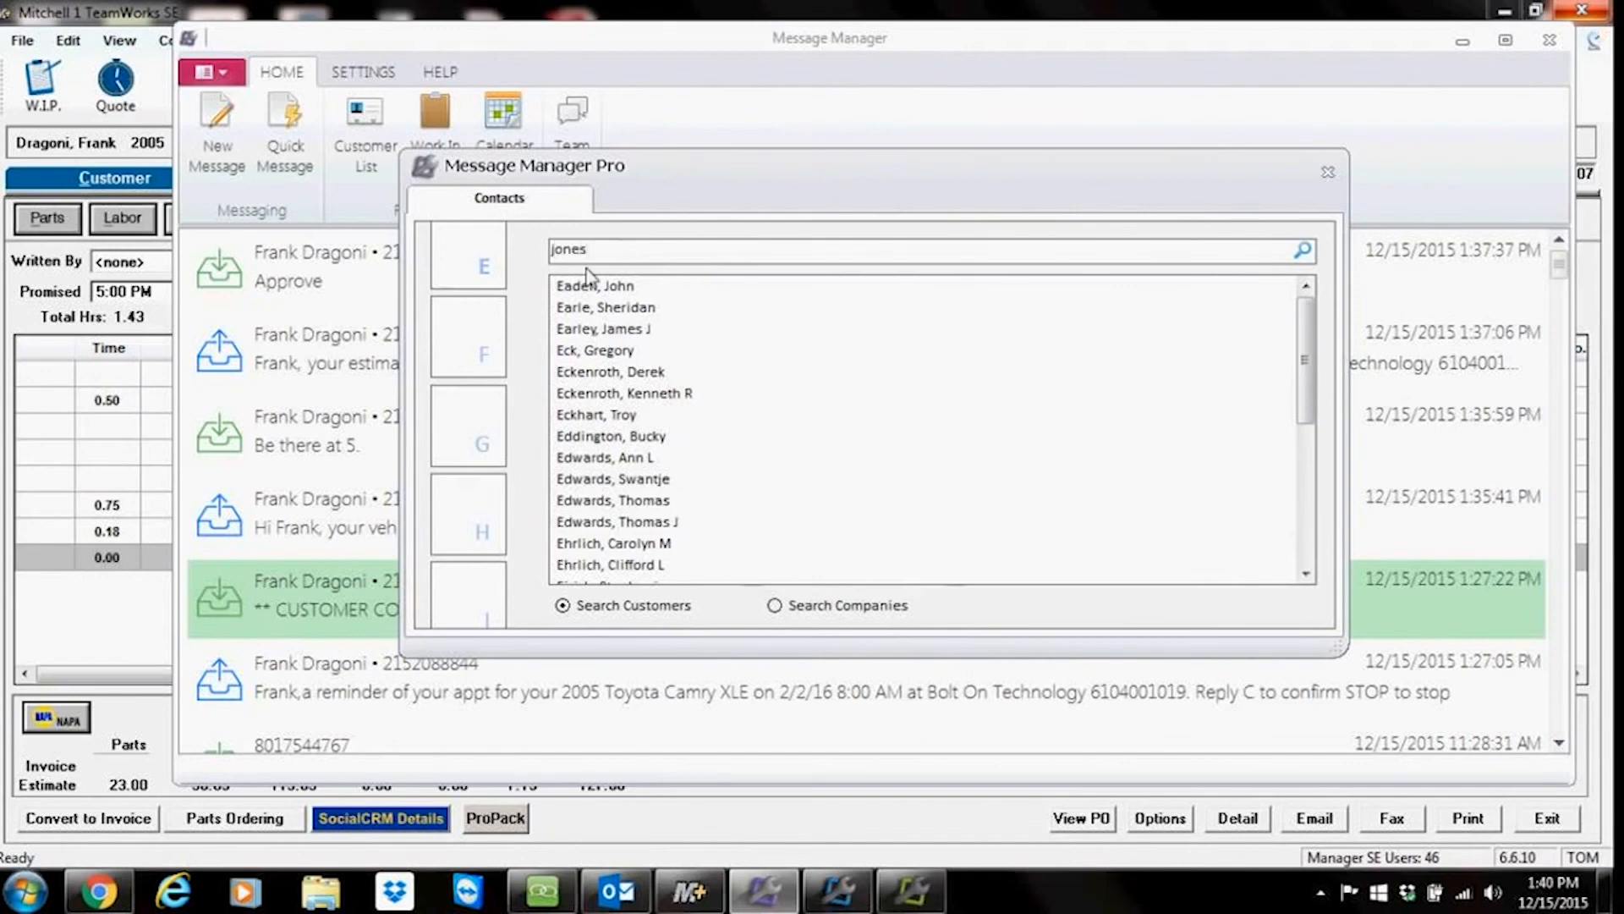
left_click(1303, 252)
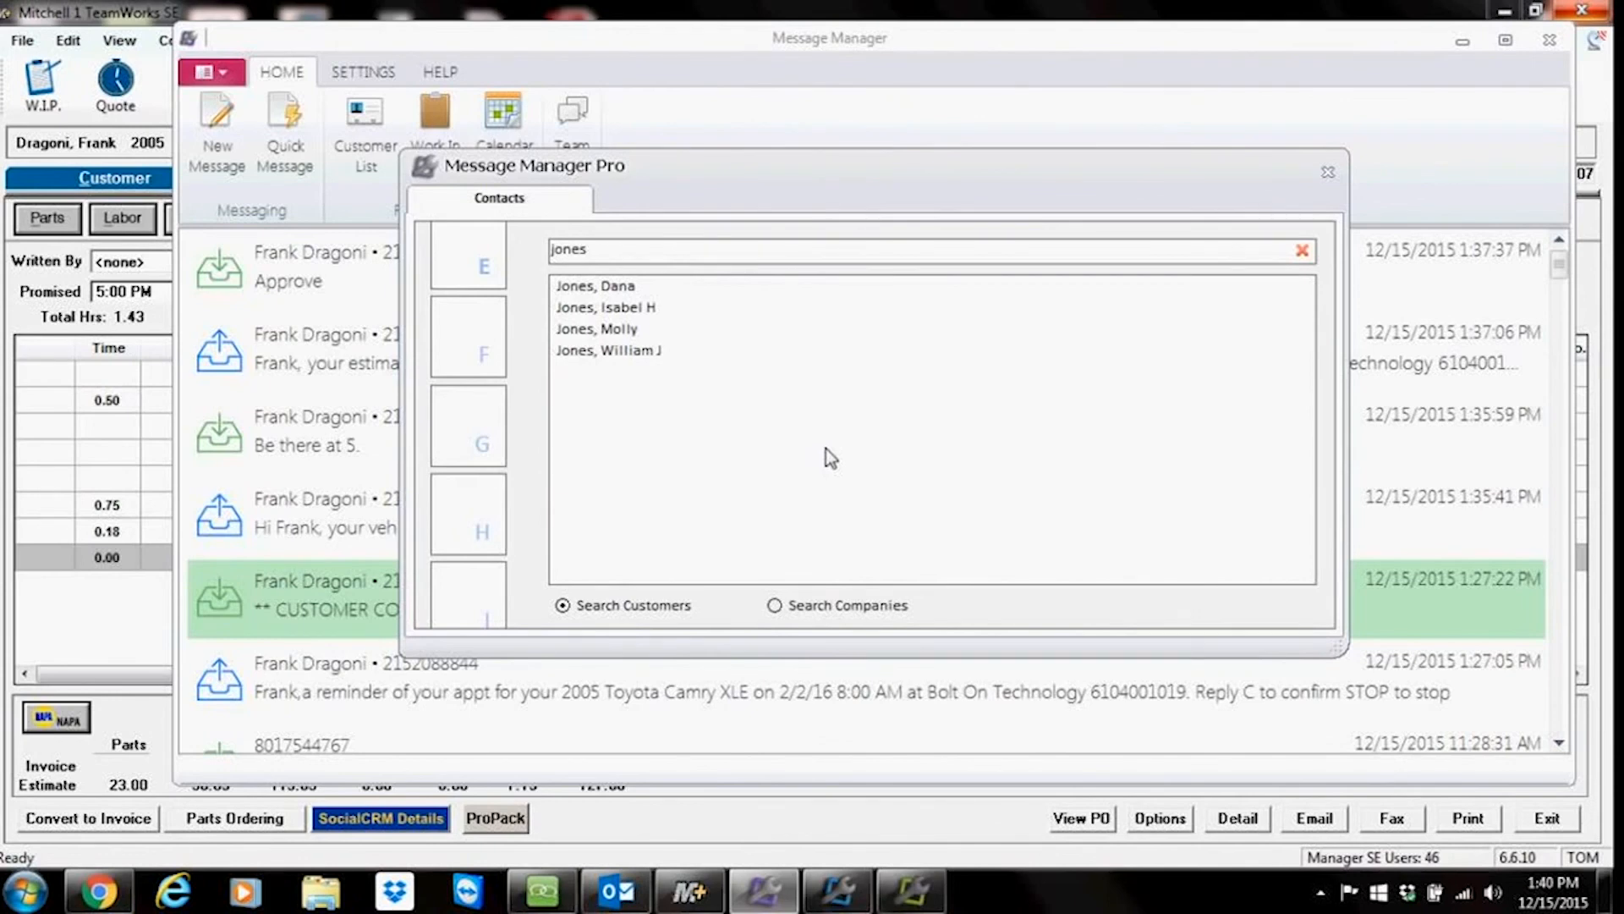
double_click(603, 310)
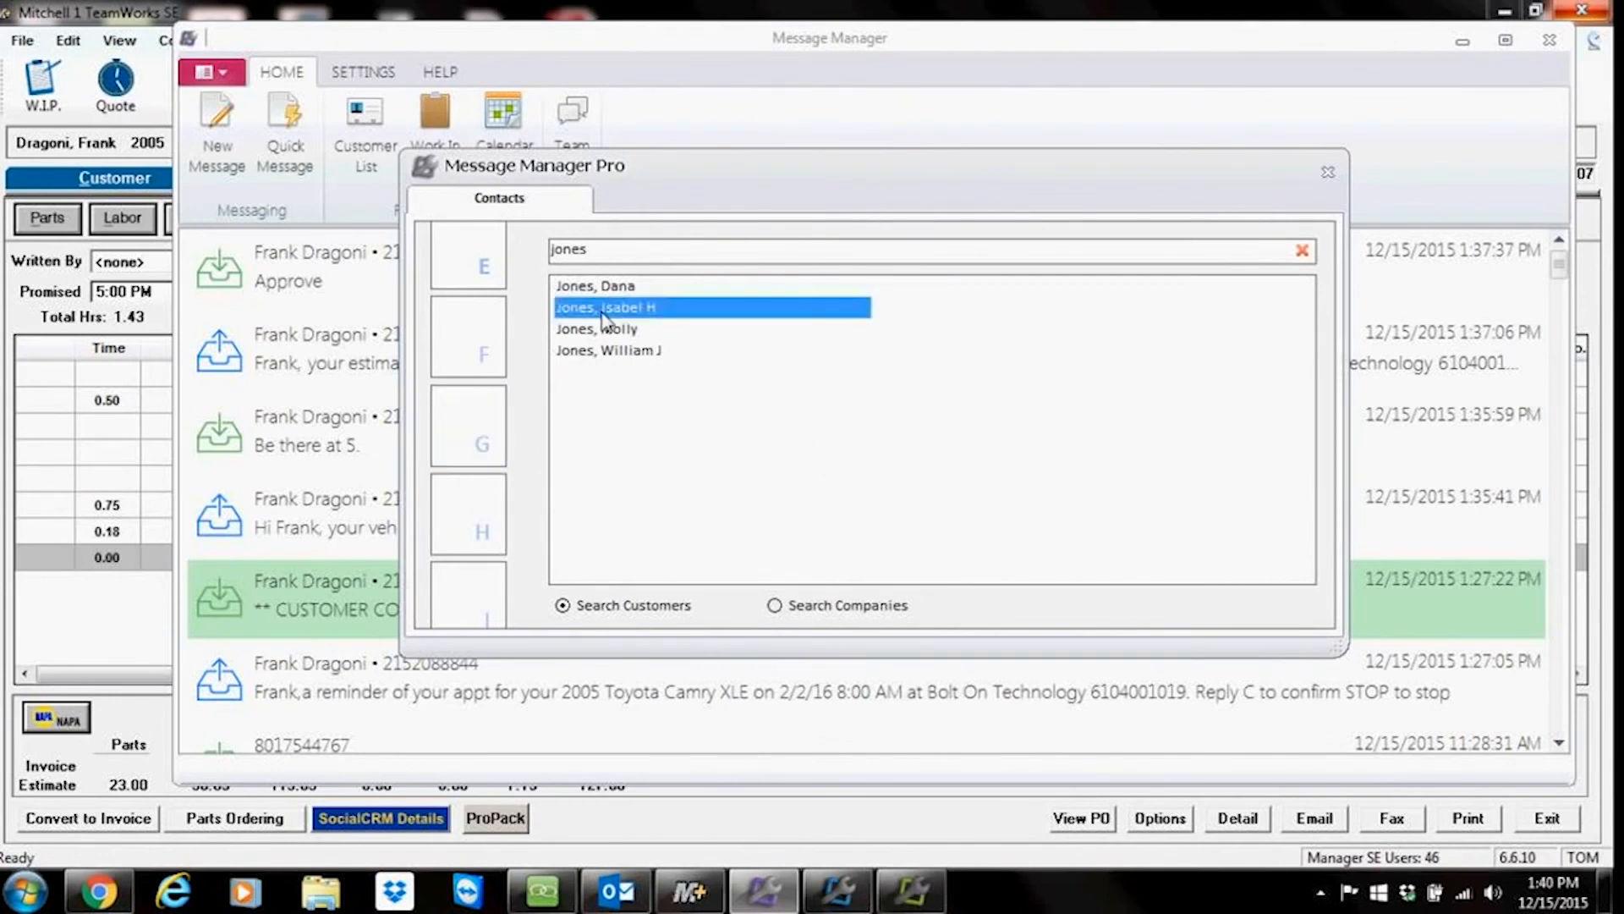
Step: Insert the Vehicle Pickup quick template into the message and close the conversation without sending
left_click(363, 258)
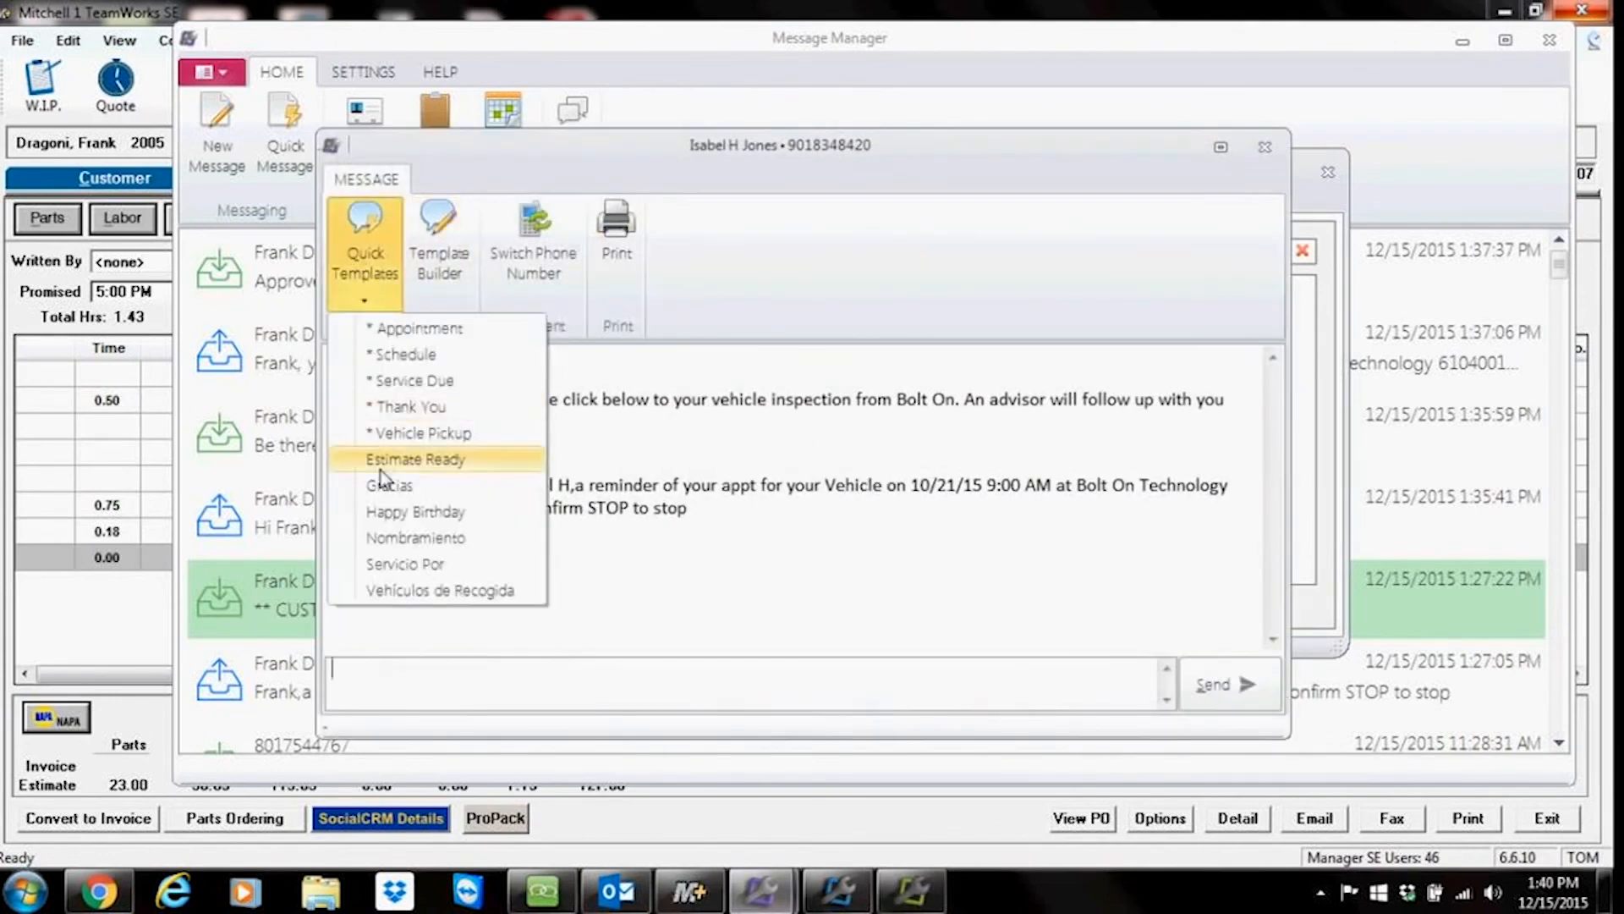
left_click(396, 438)
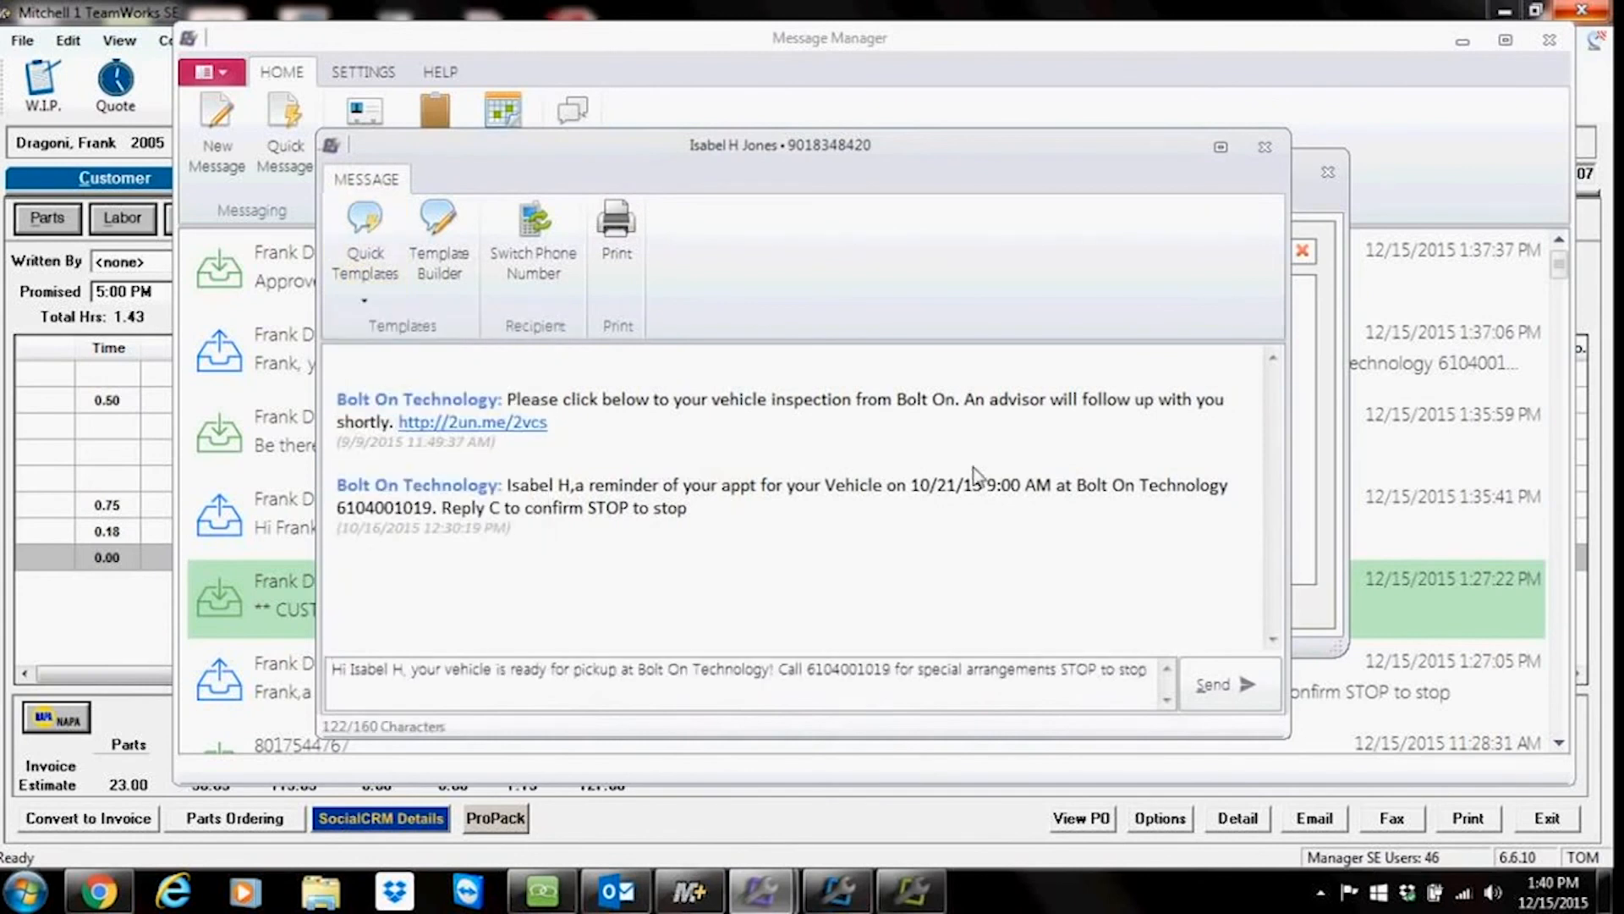
left_click(1265, 147)
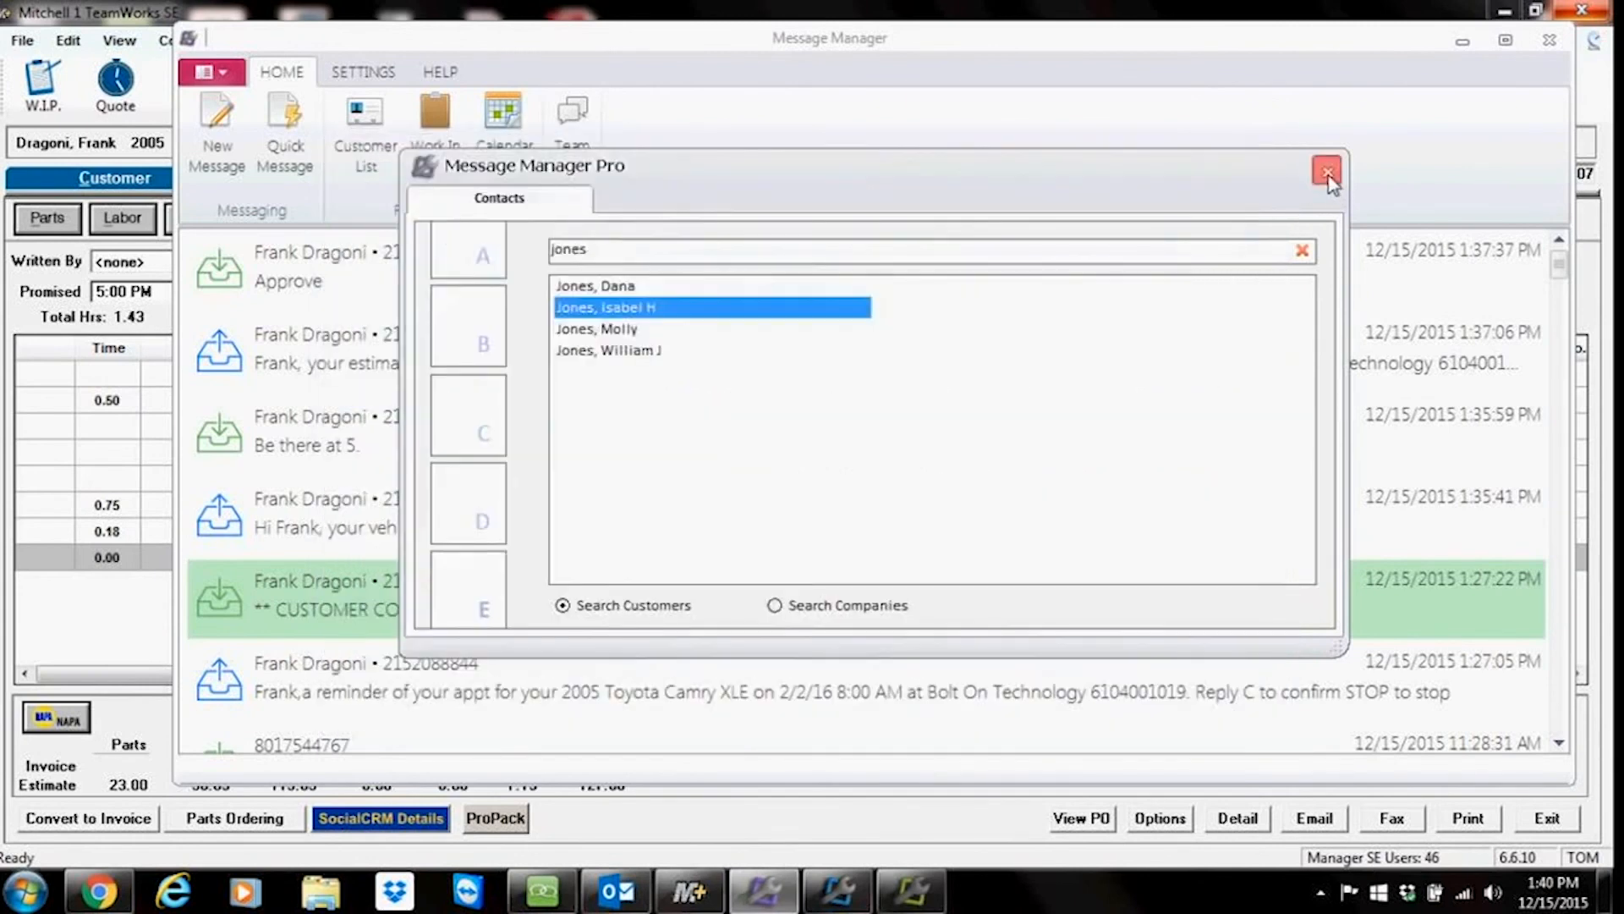
Step: Close the contacts list, minimize Message Manager, and restore it from the taskbar
left_click(1327, 173)
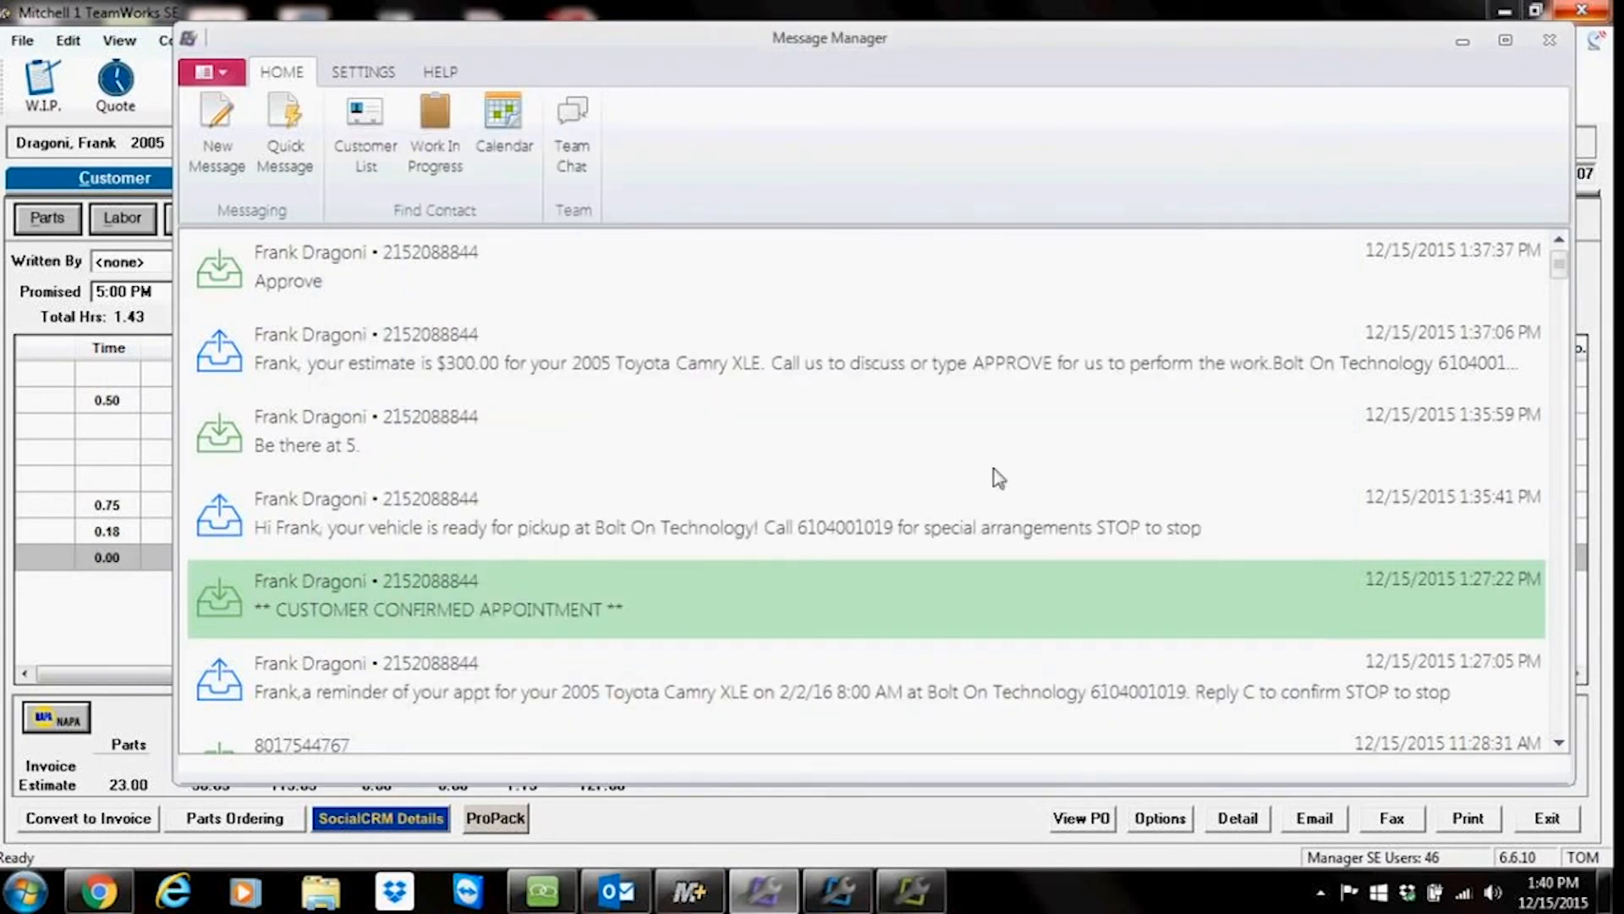
left_click(1460, 44)
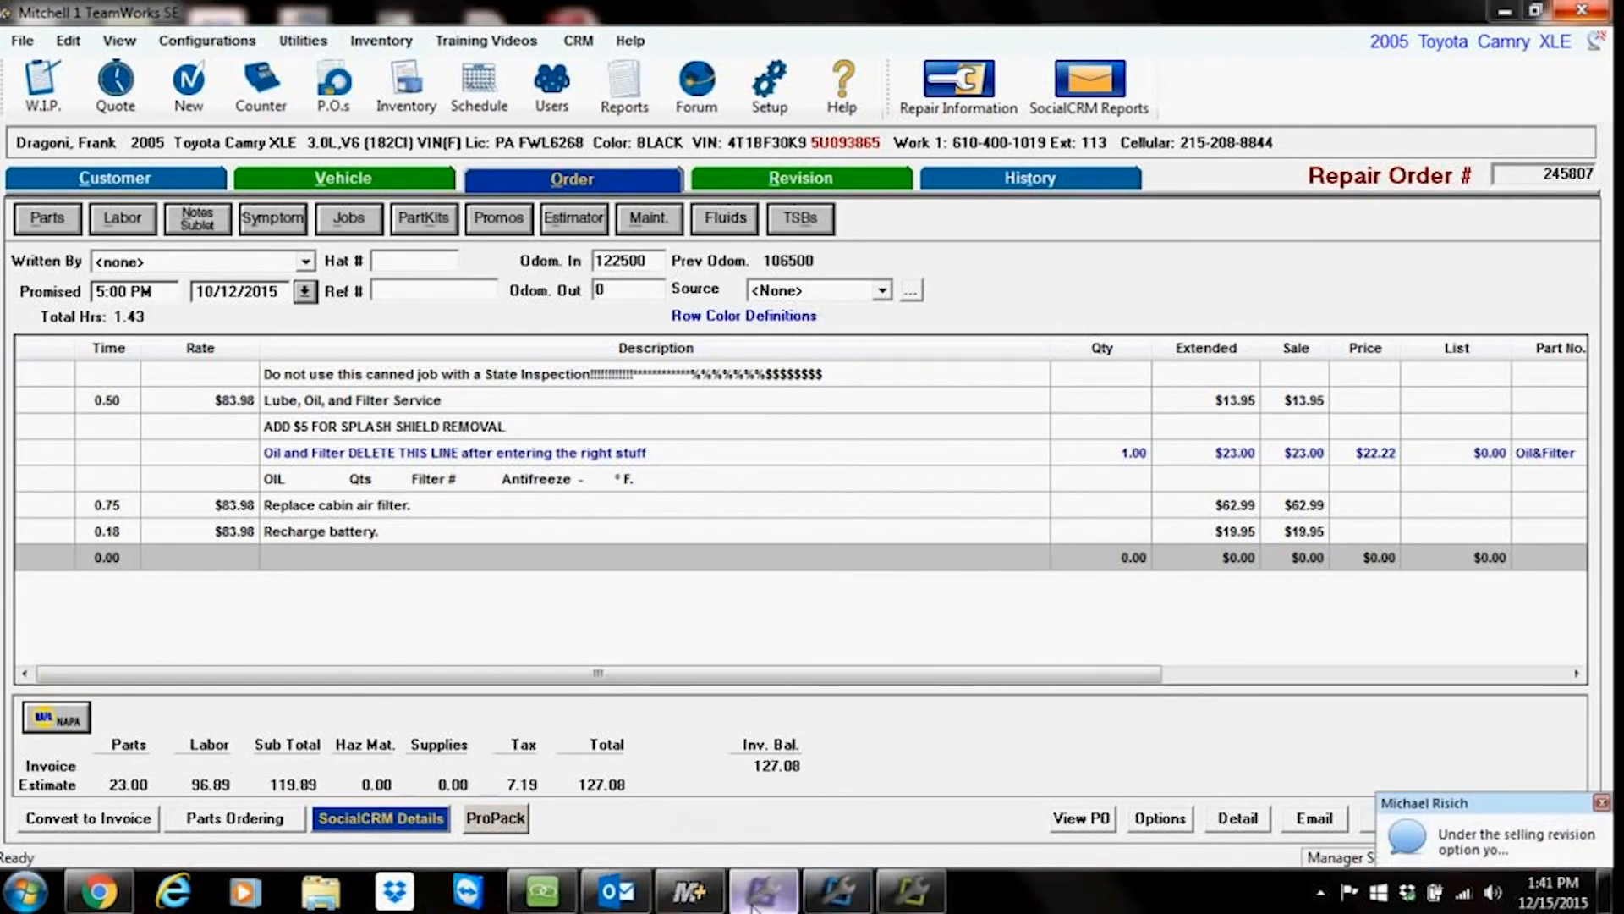
left_click(760, 892)
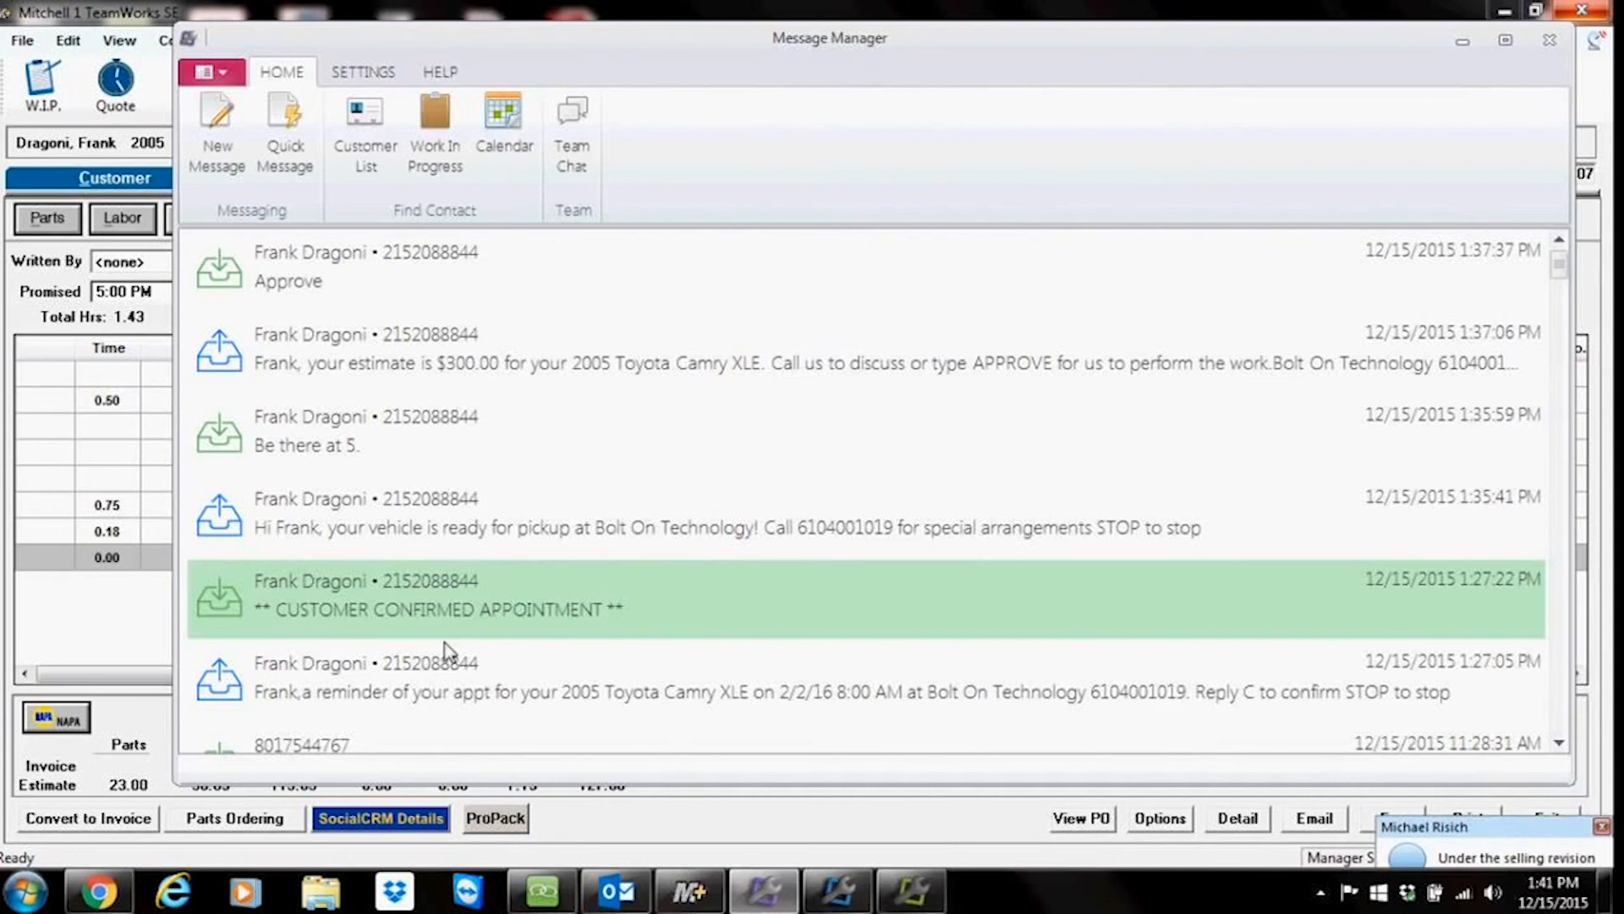
Step: Open the work-in-progress list and open the conversation of the 2009 Chevrolet Malibu LS customer
left_click(439, 166)
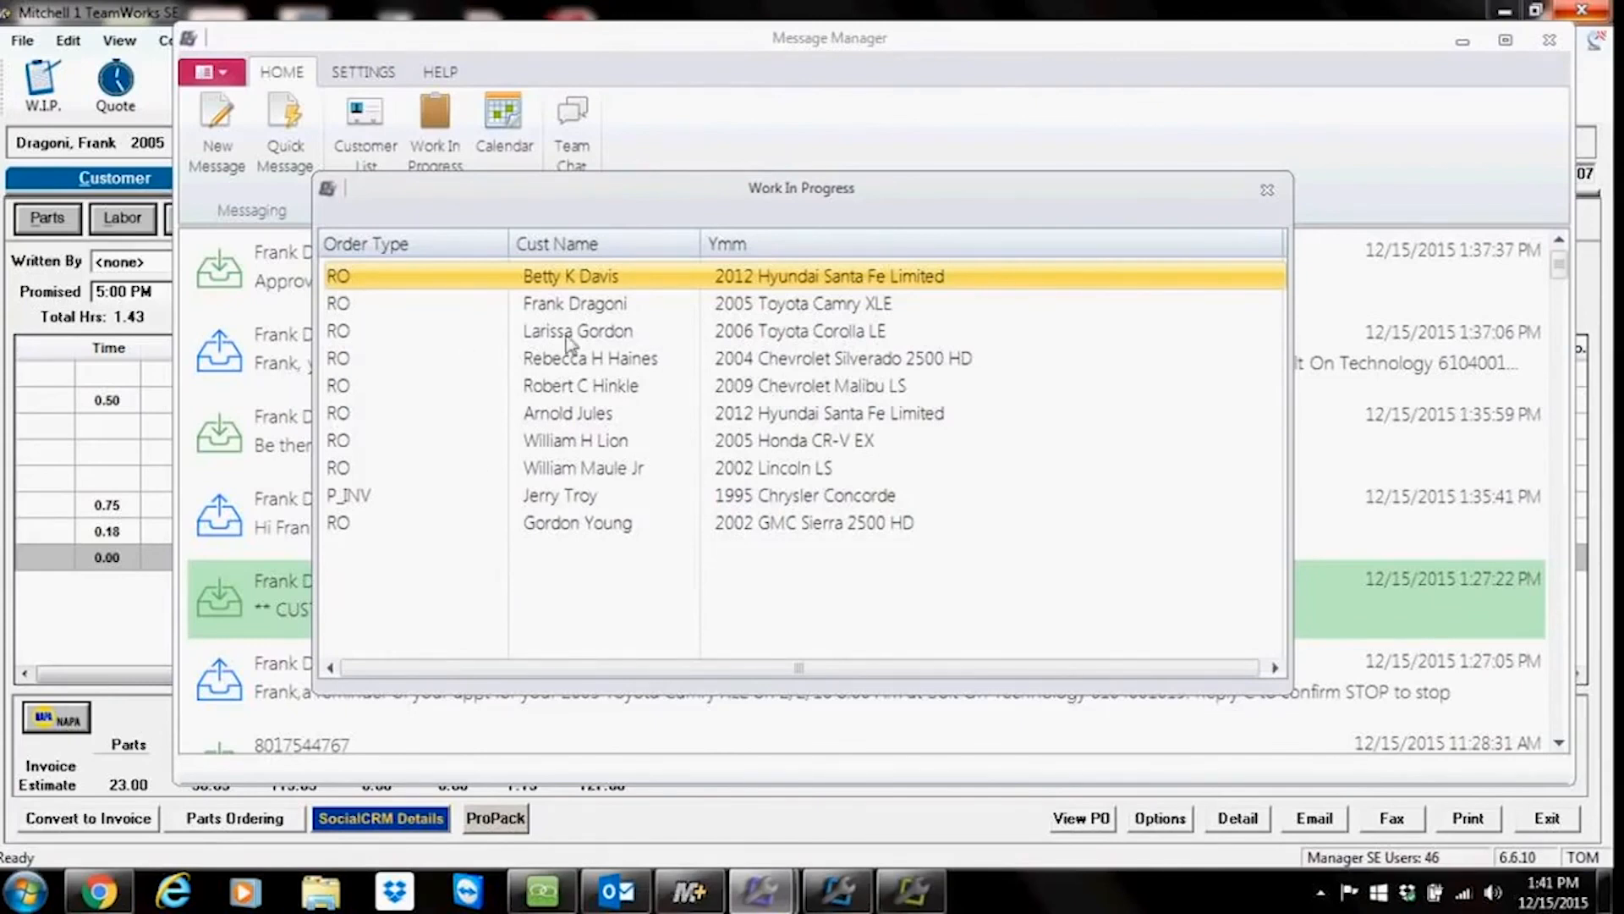
double_click(612, 335)
left_click(709, 510)
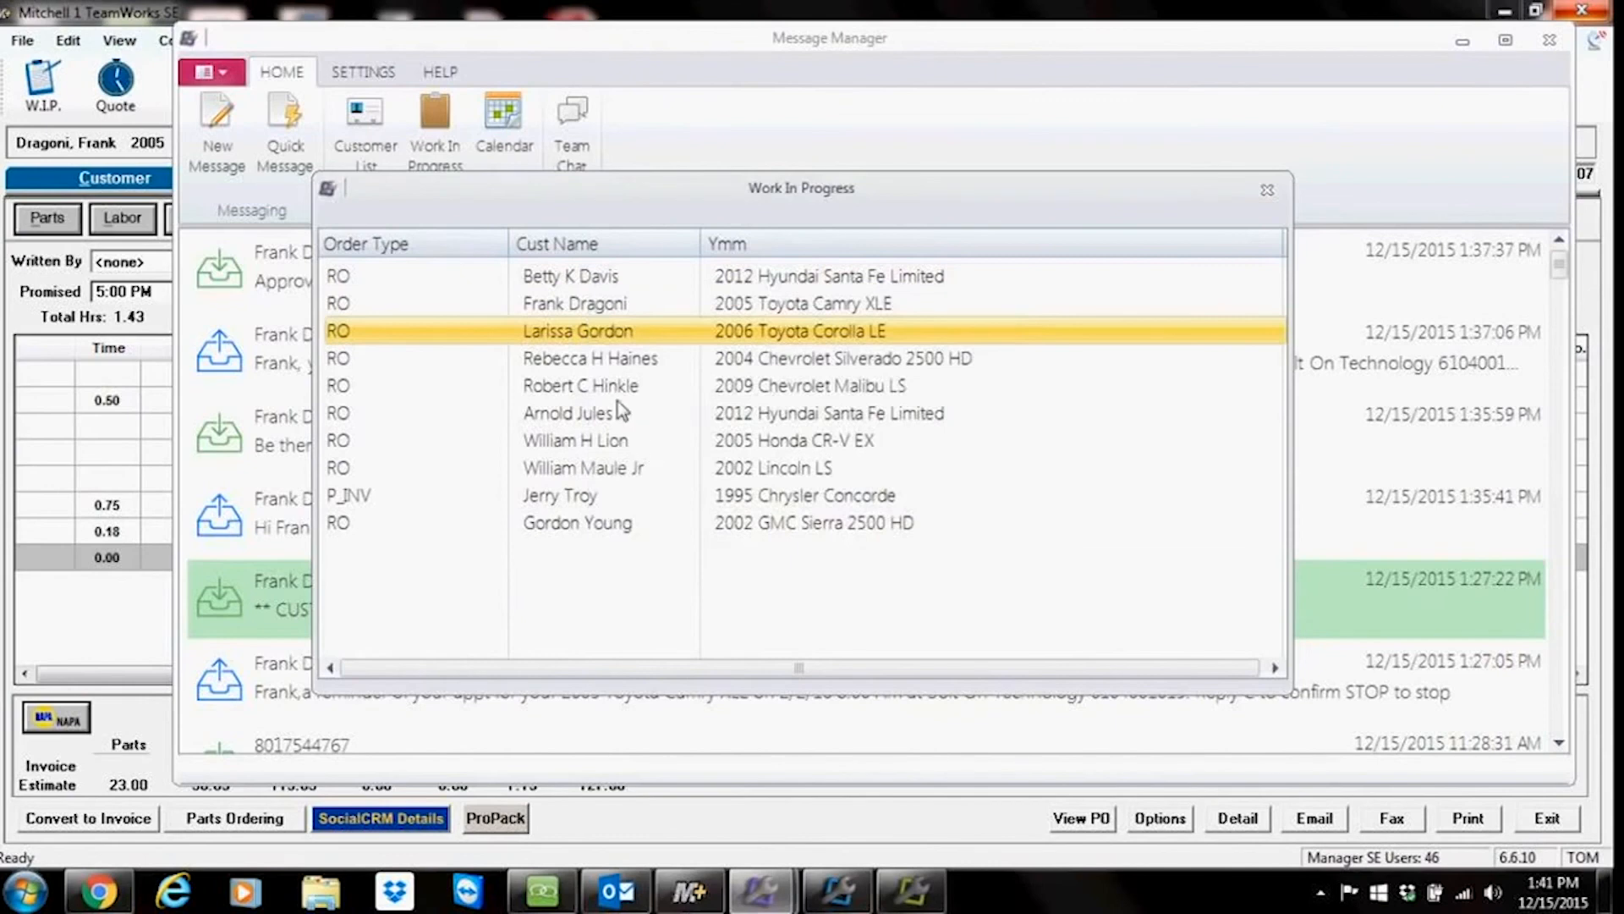
left_click(614, 389)
double_click(614, 393)
Step: Insert the Service Due quick template into the message and close the conversation without sending
left_click(365, 253)
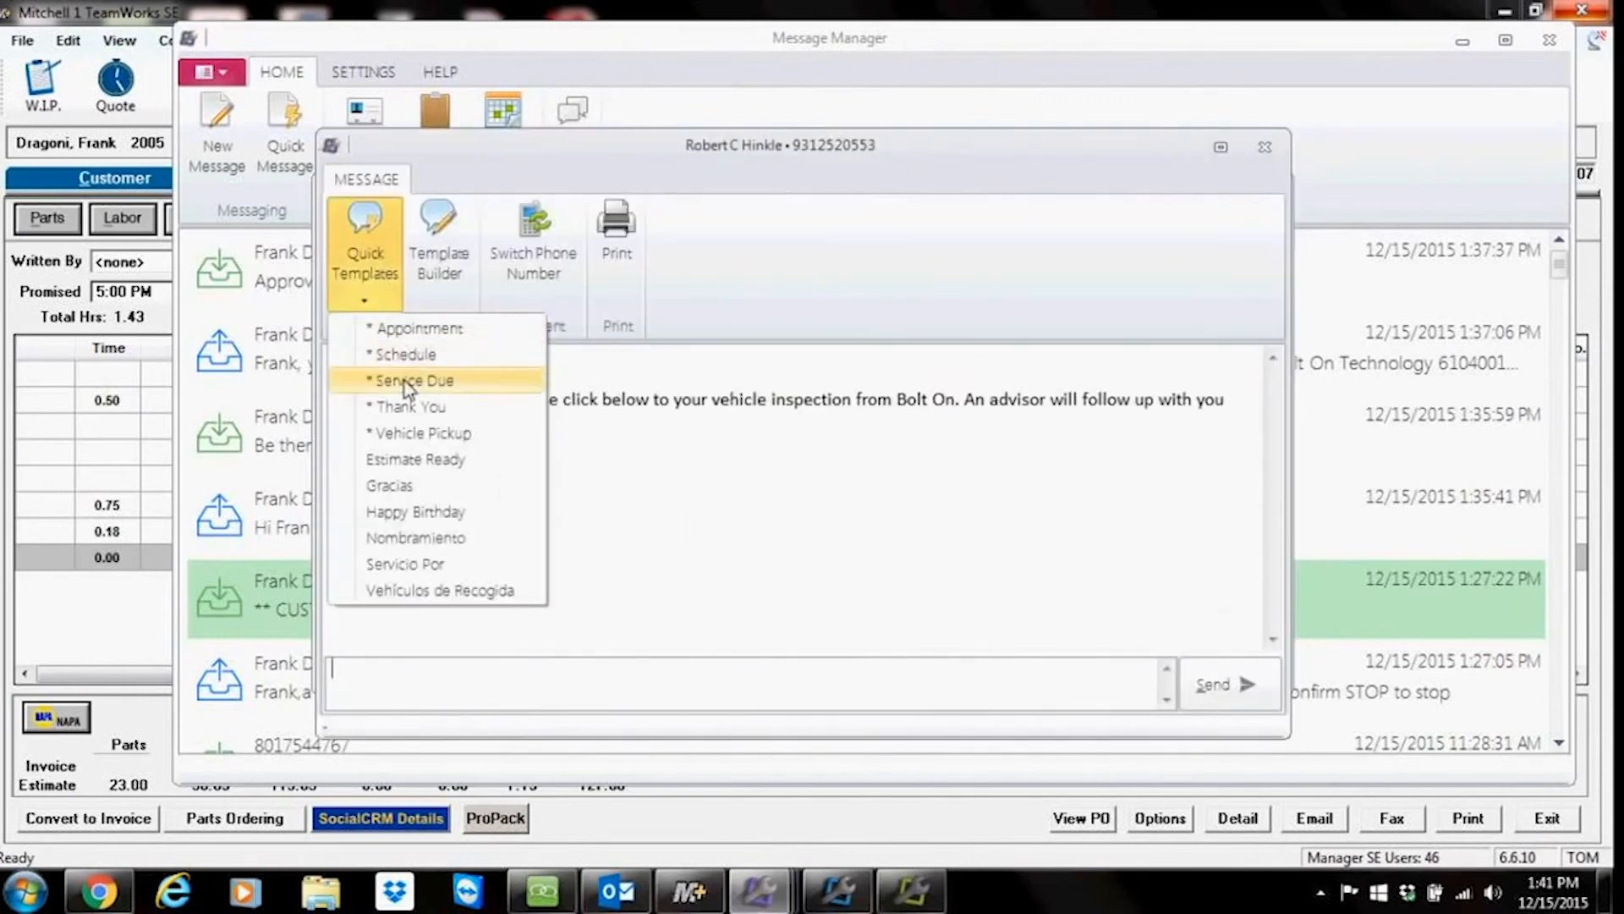
left_click(412, 382)
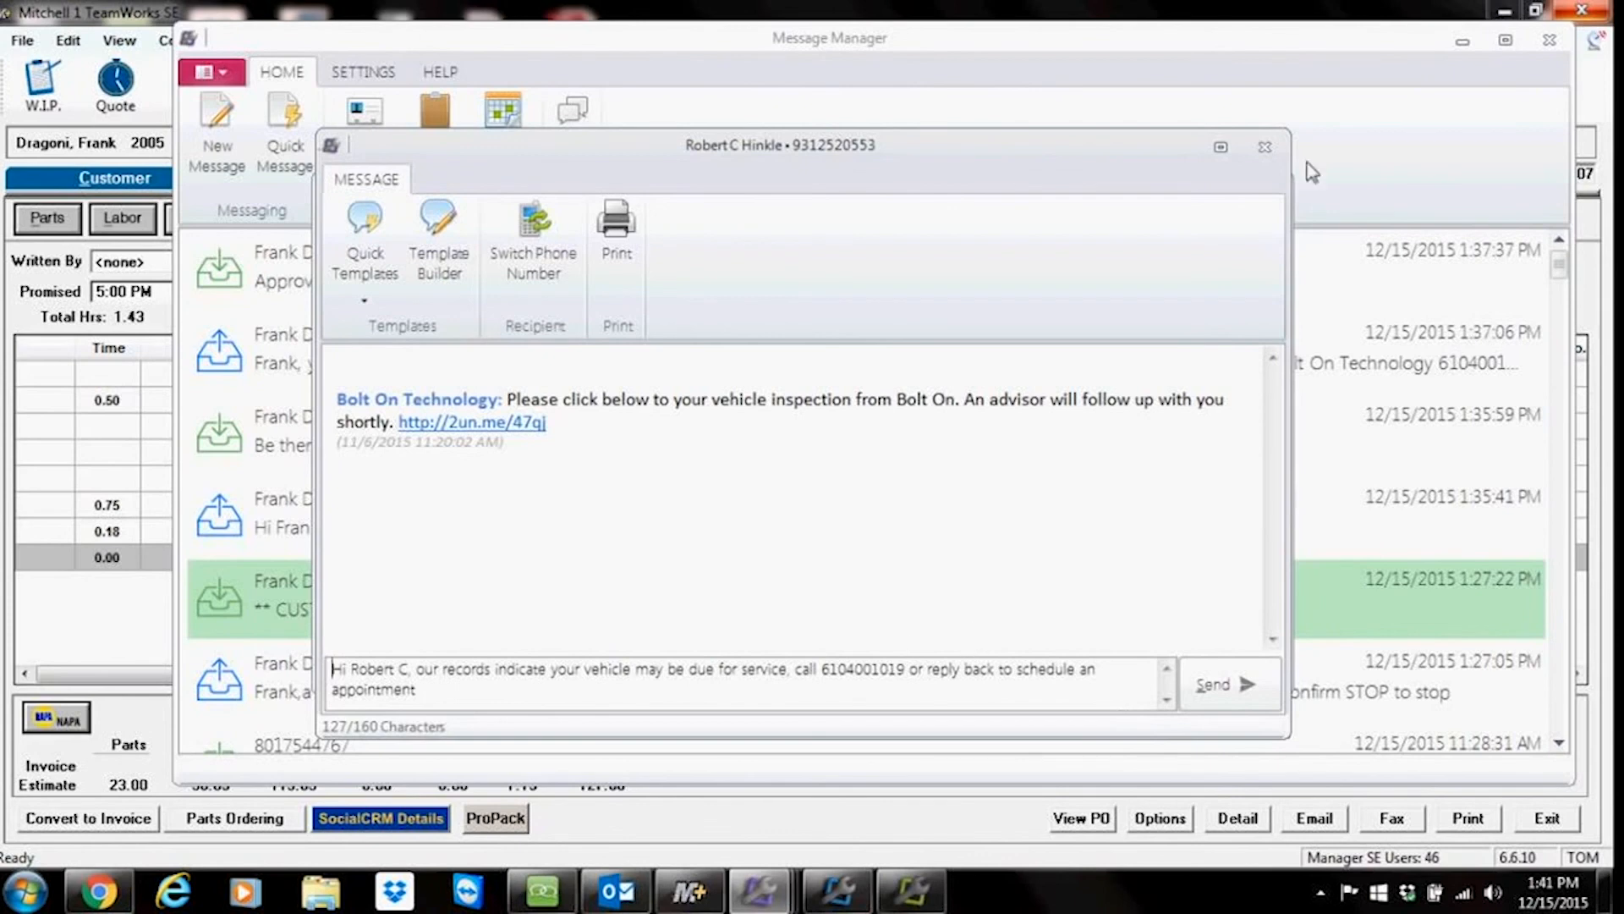
left_click(1283, 148)
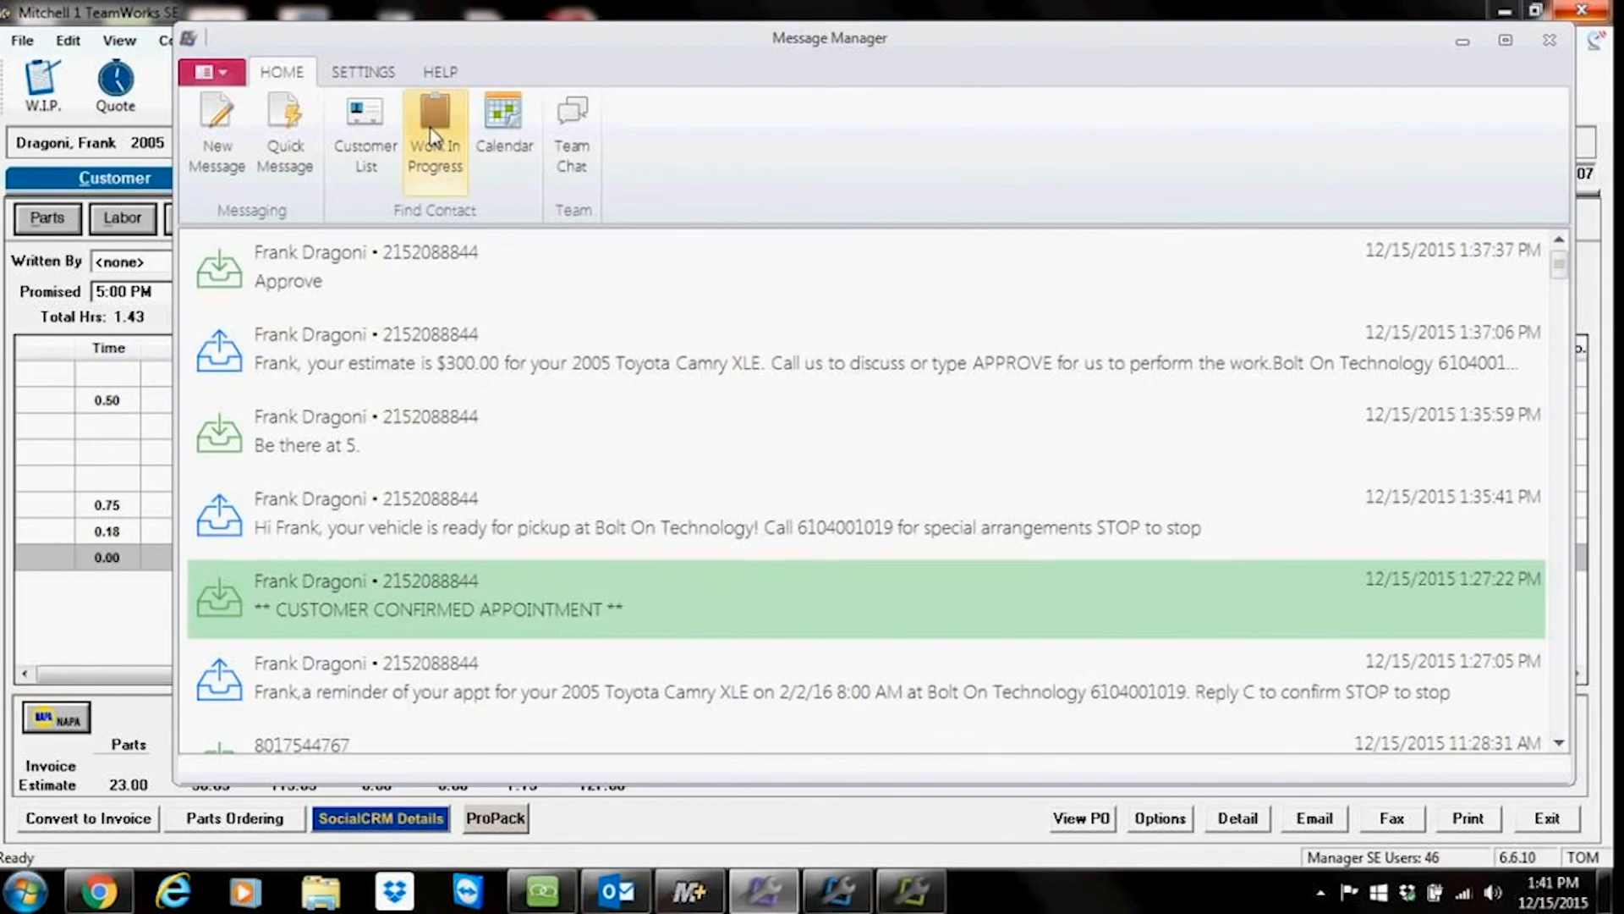
Step: From the work-in-progress list, open the 2005 Toyota Camry XLE customer's conversation and send the Thank You template
left_click(434, 135)
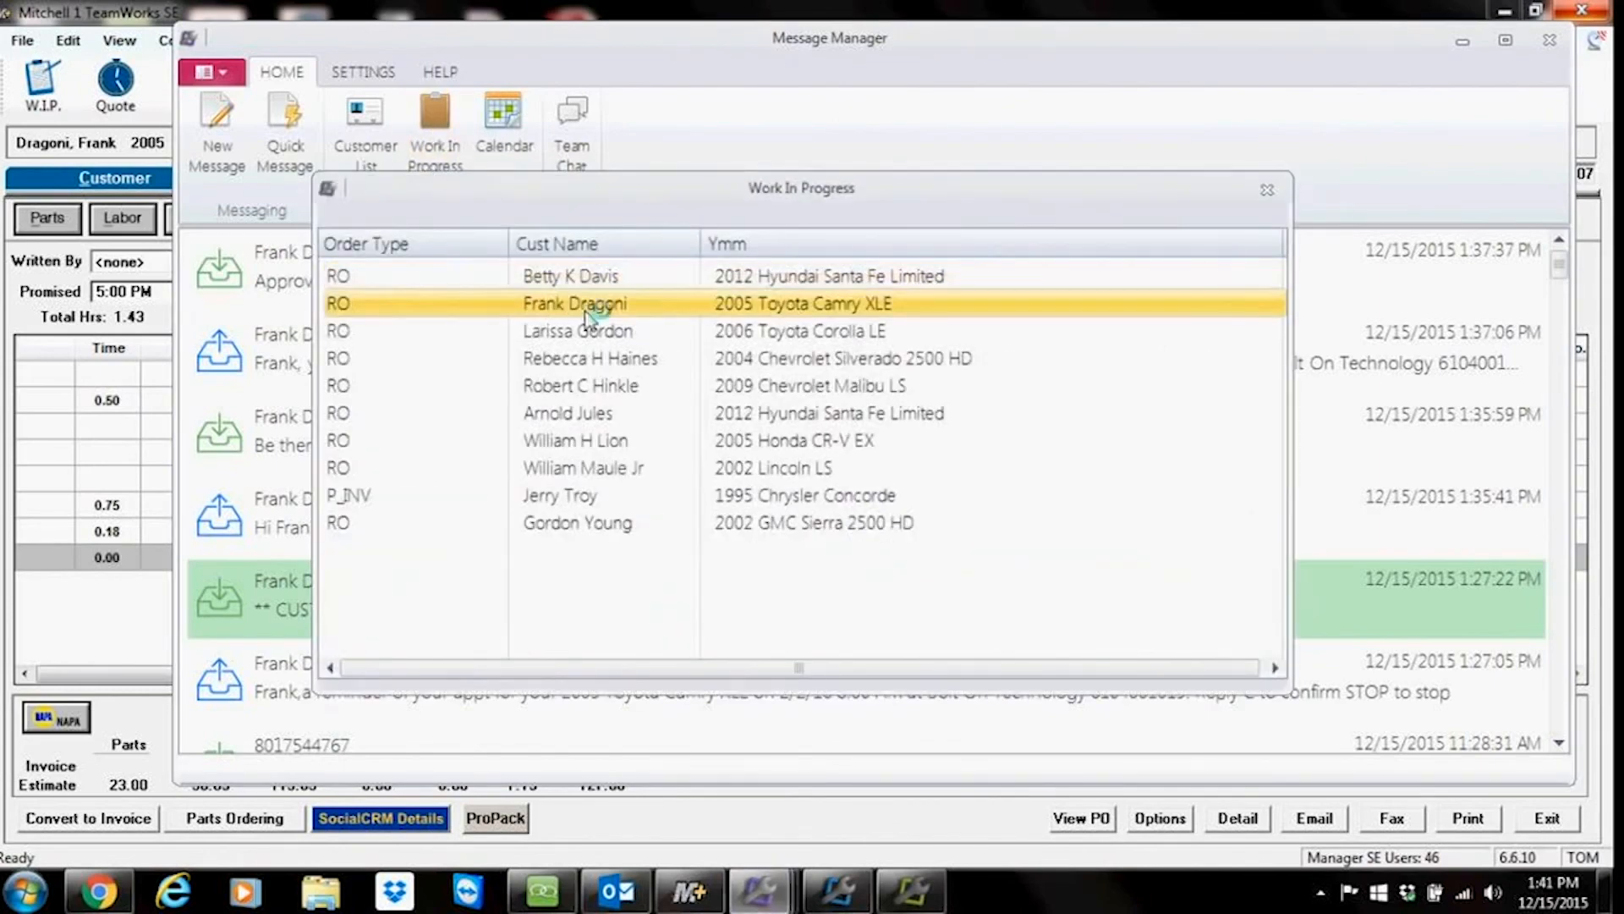
double_click(589, 315)
left_click(364, 270)
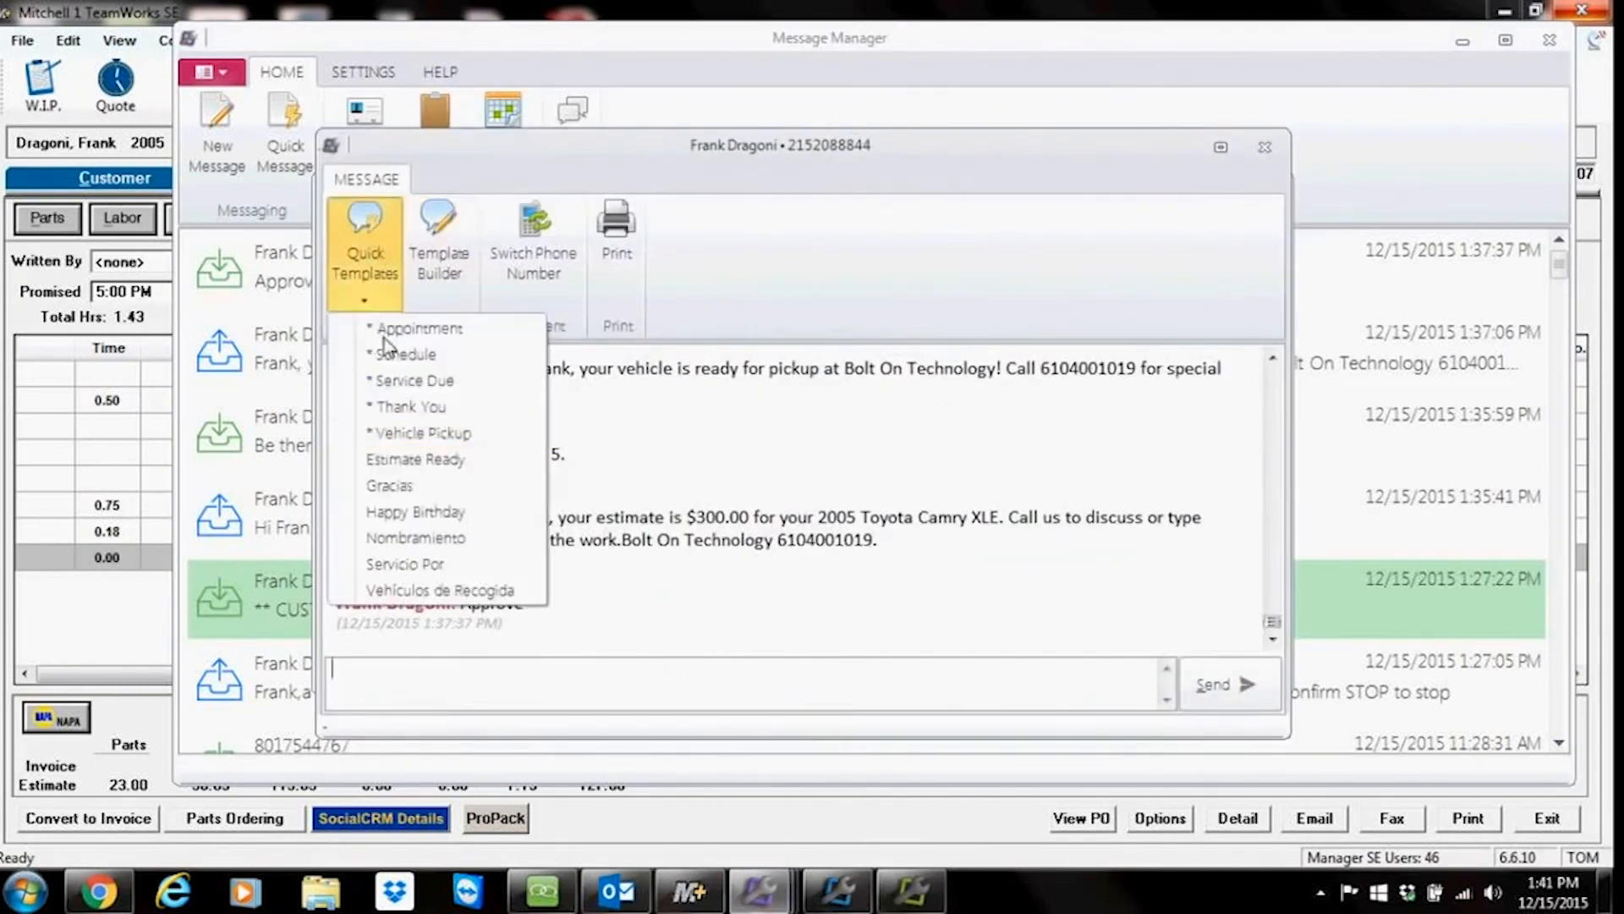
left_click(414, 407)
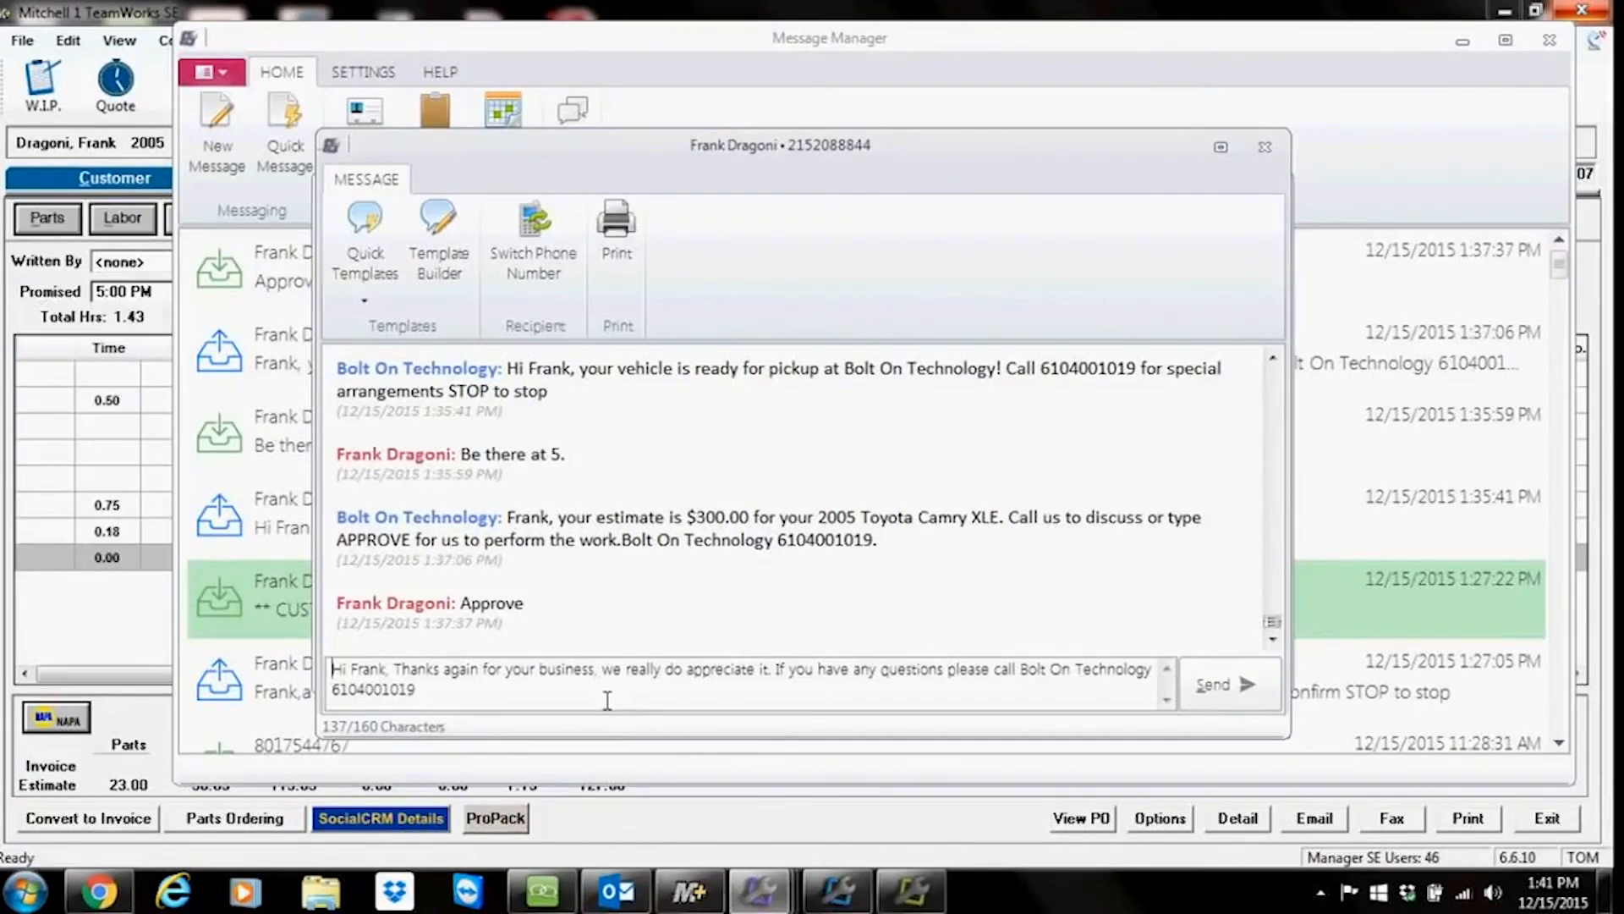
left_click(1244, 681)
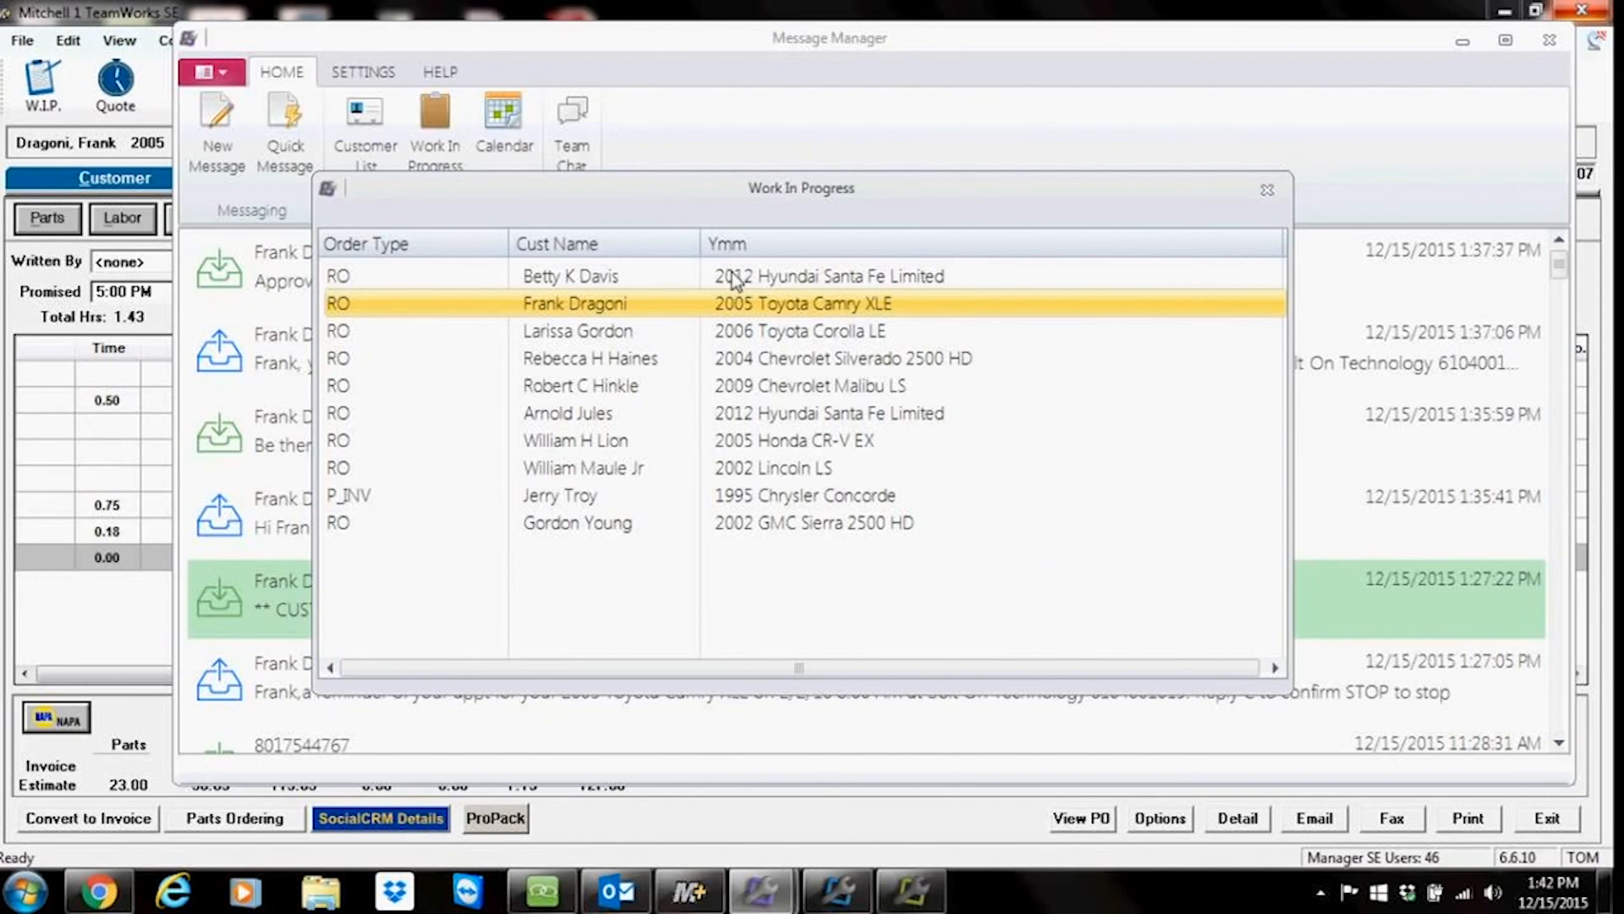
Step: Open the first 2012 Hyundai Santa Fe Limited customer's conversation, insert the Schedule template, then close it and the list
double_click(560, 280)
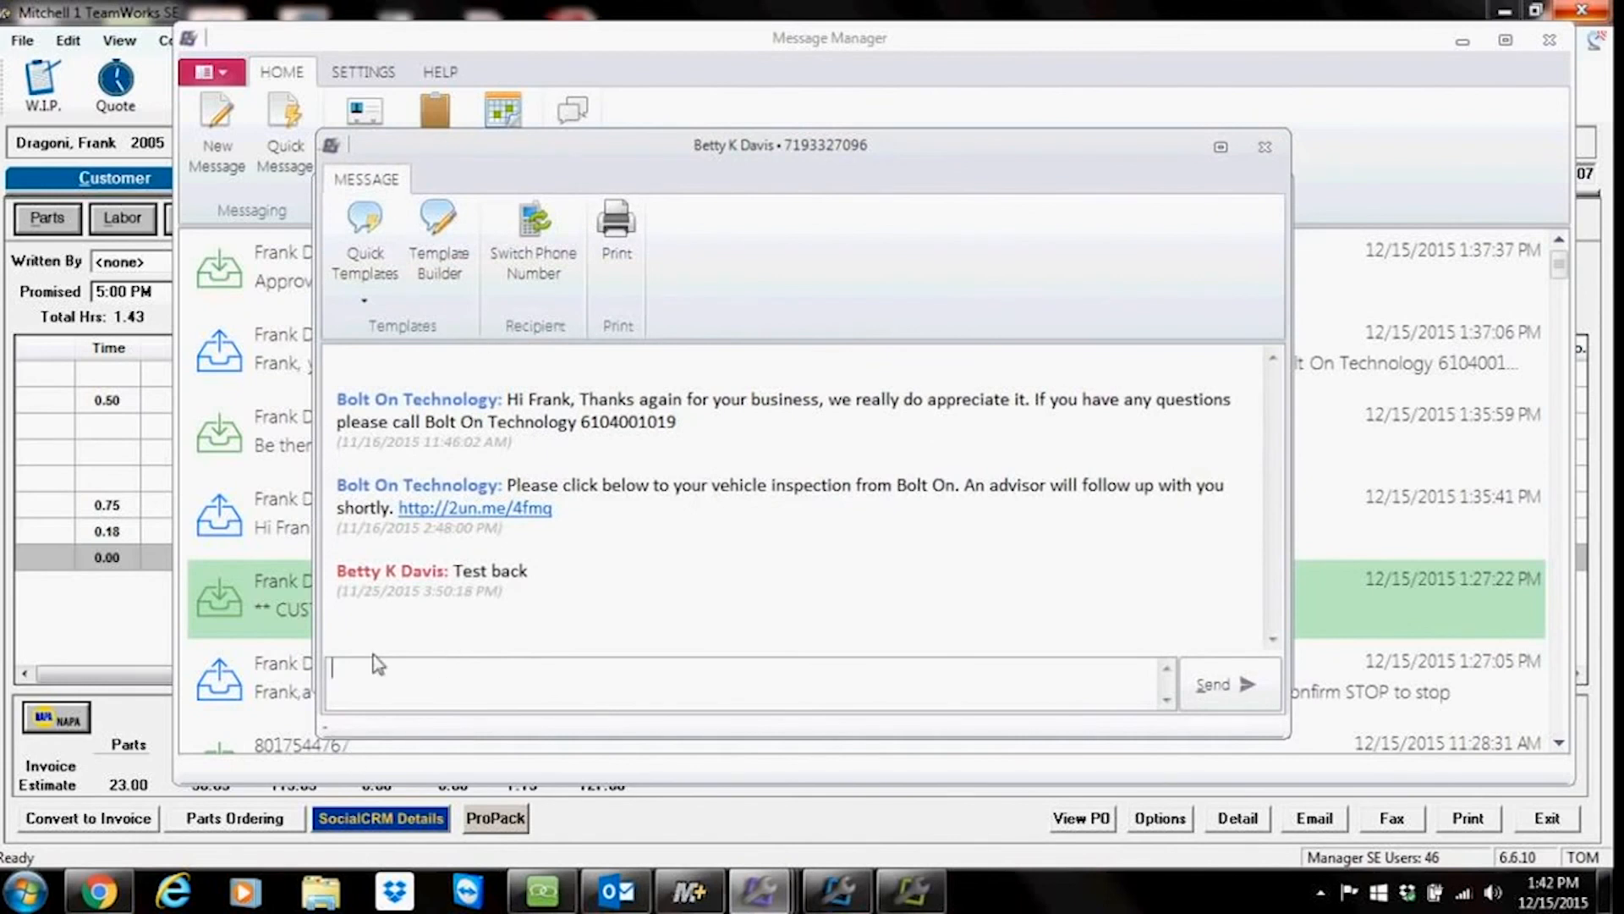
left_click(376, 228)
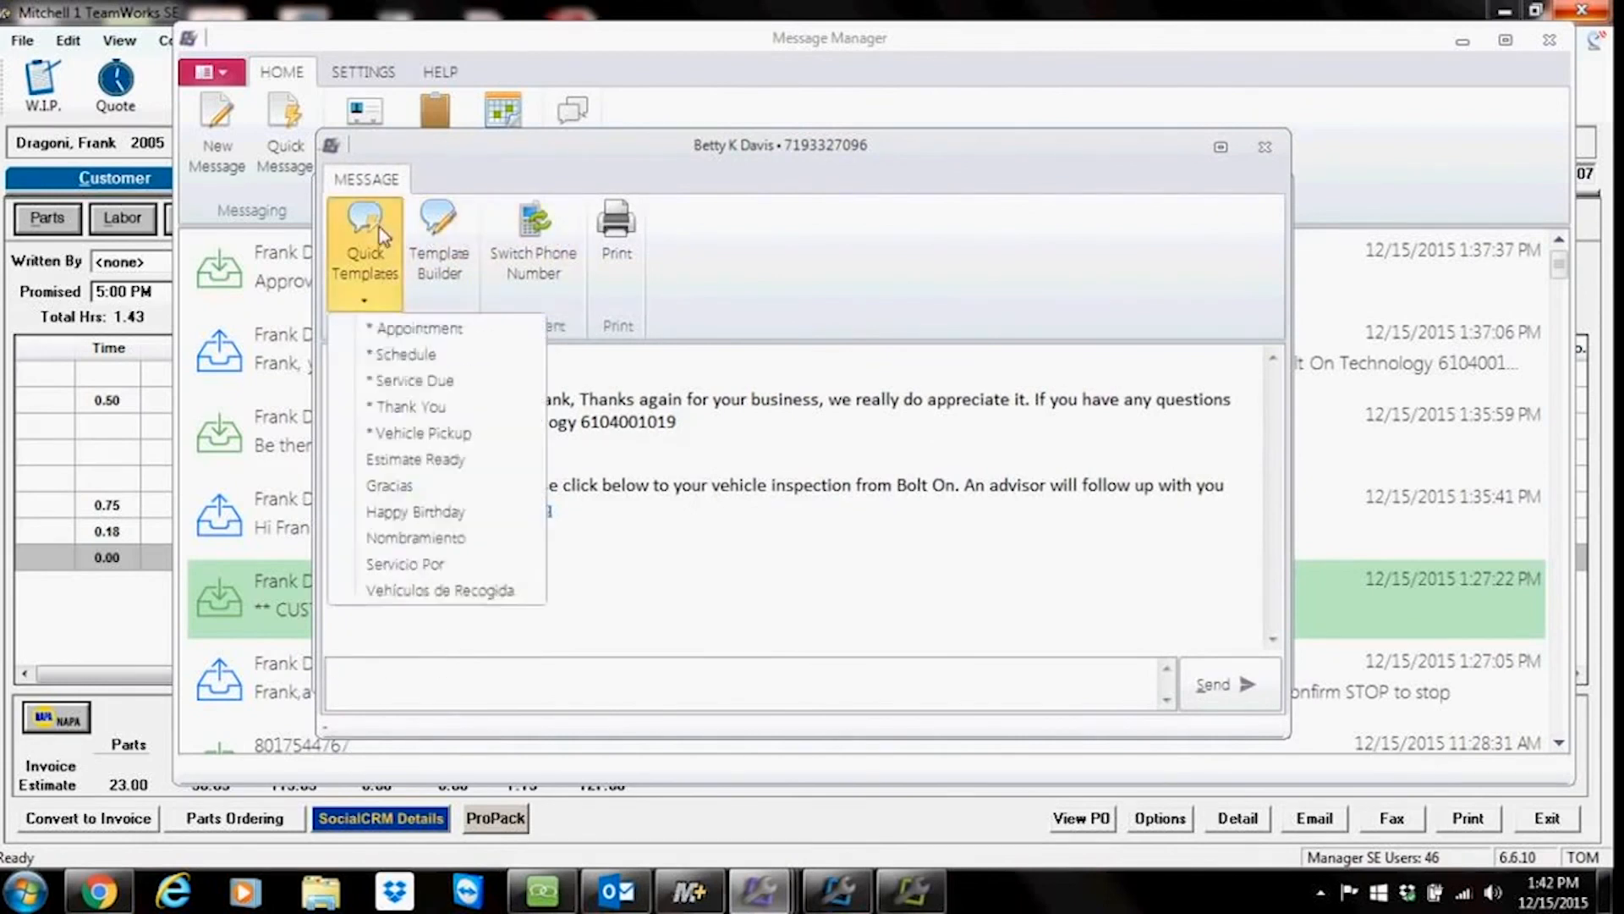
left_click(382, 356)
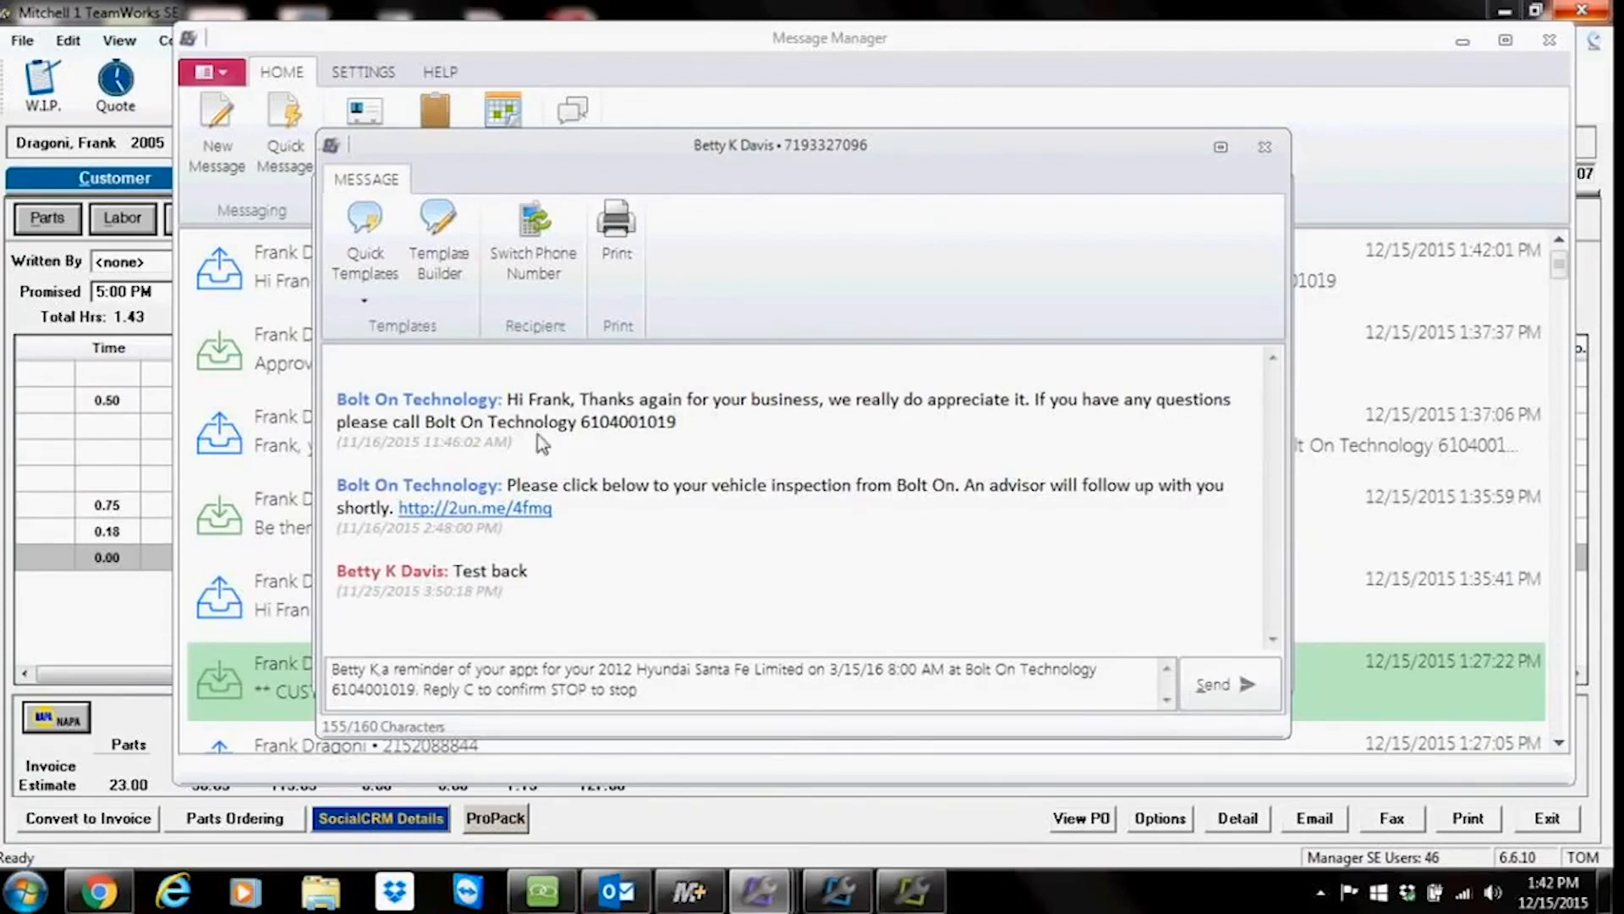
left_click(1265, 146)
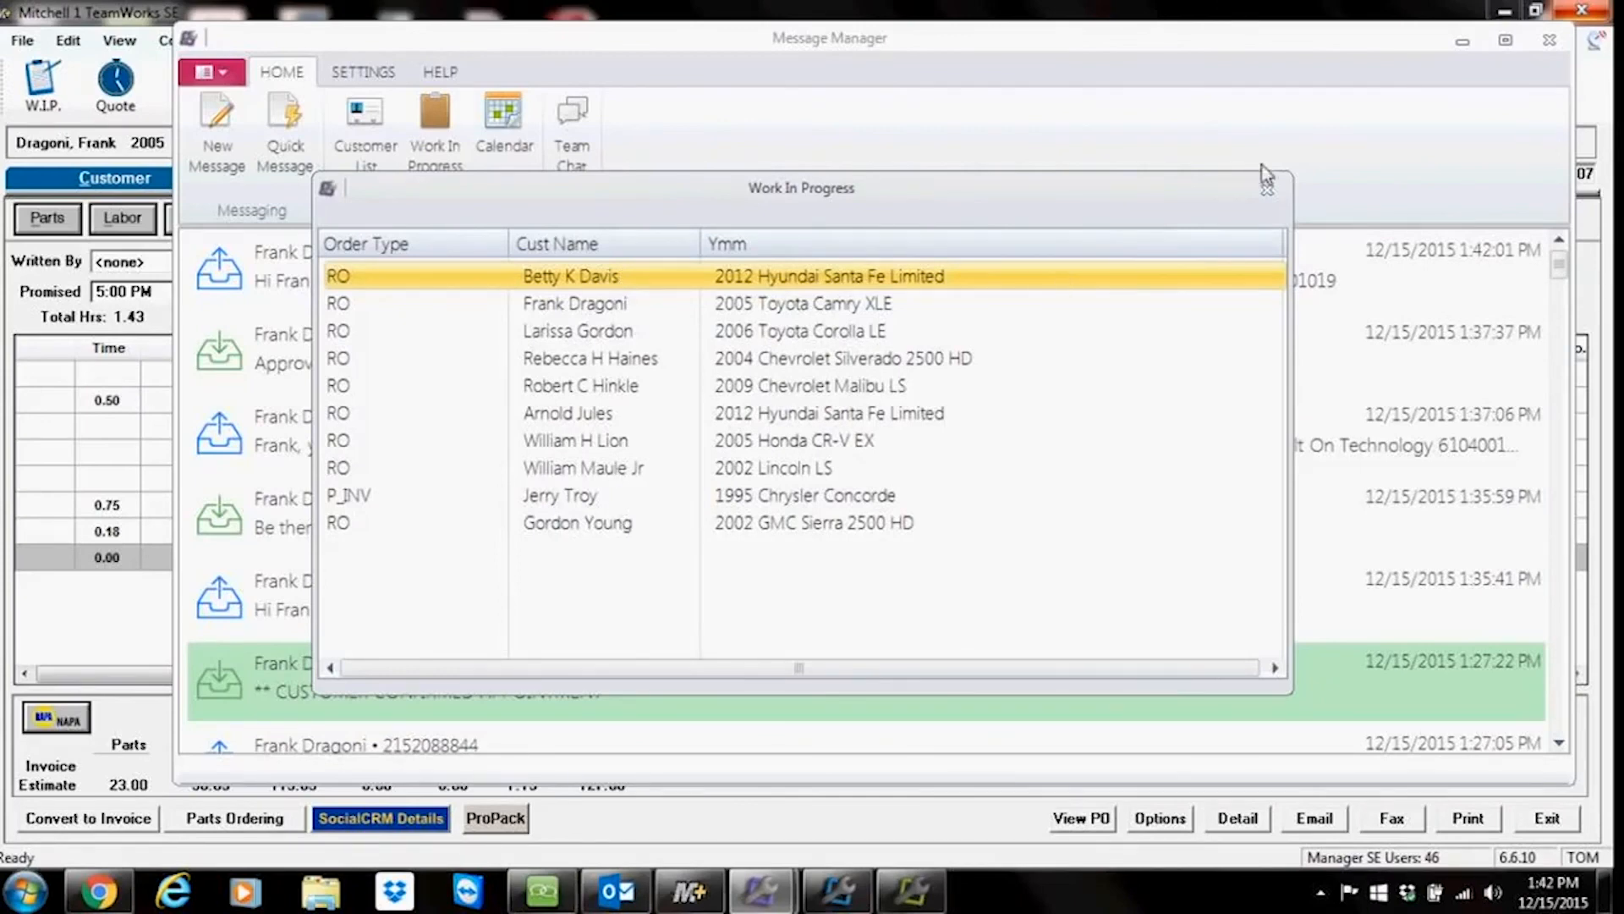
left_click(1268, 191)
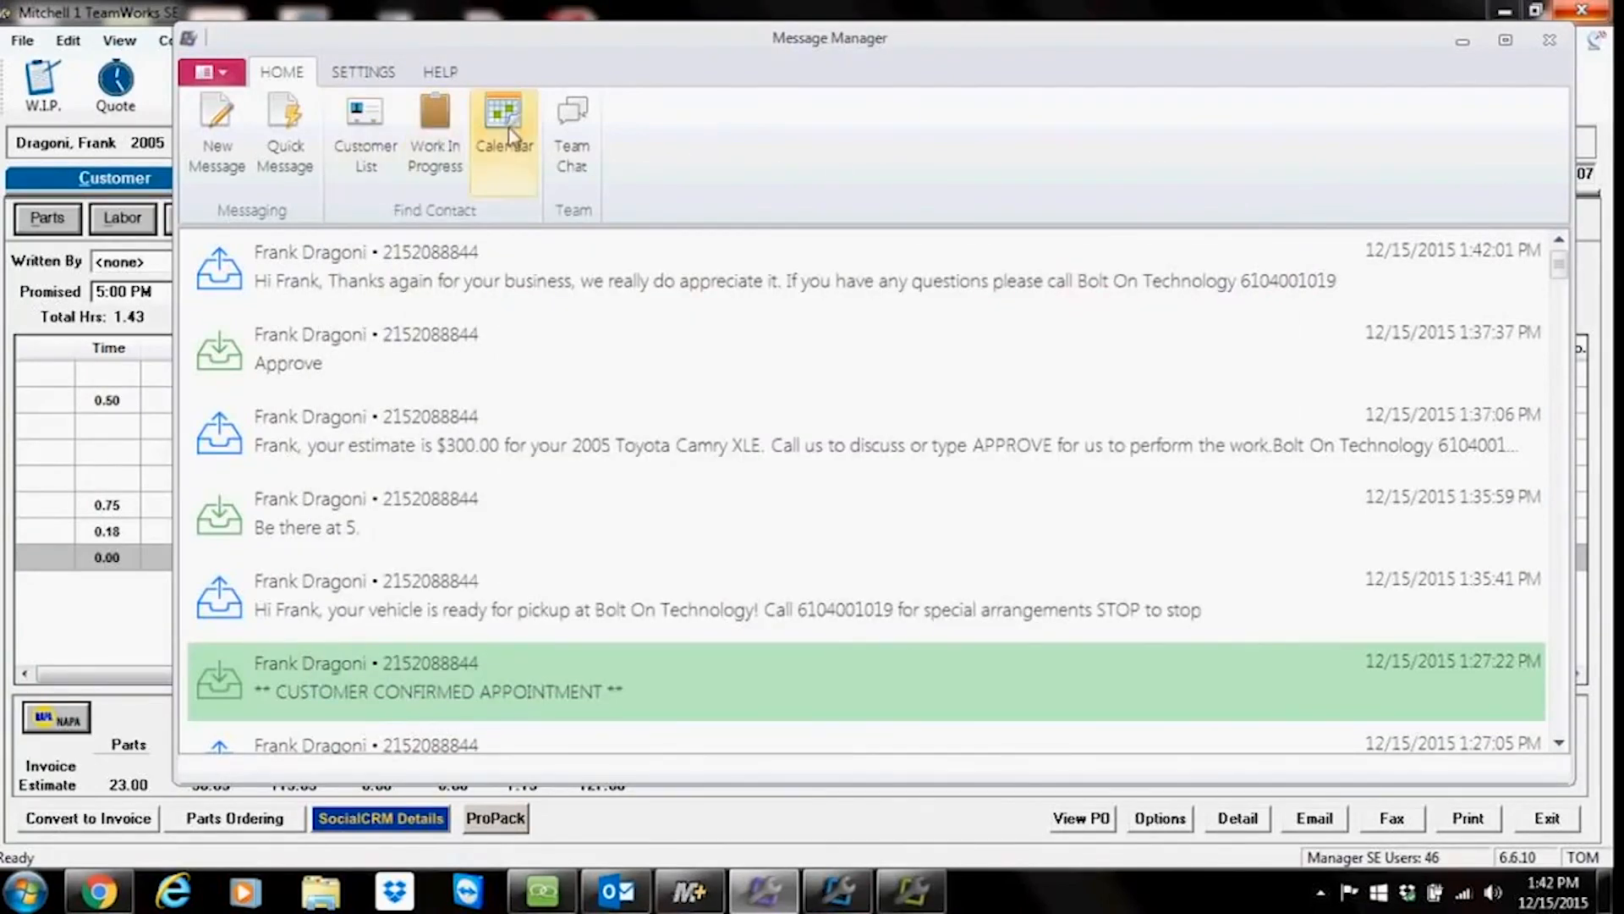
Step: Open the appointments calendar and view the appointments for February 2, 2016
left_click(506, 126)
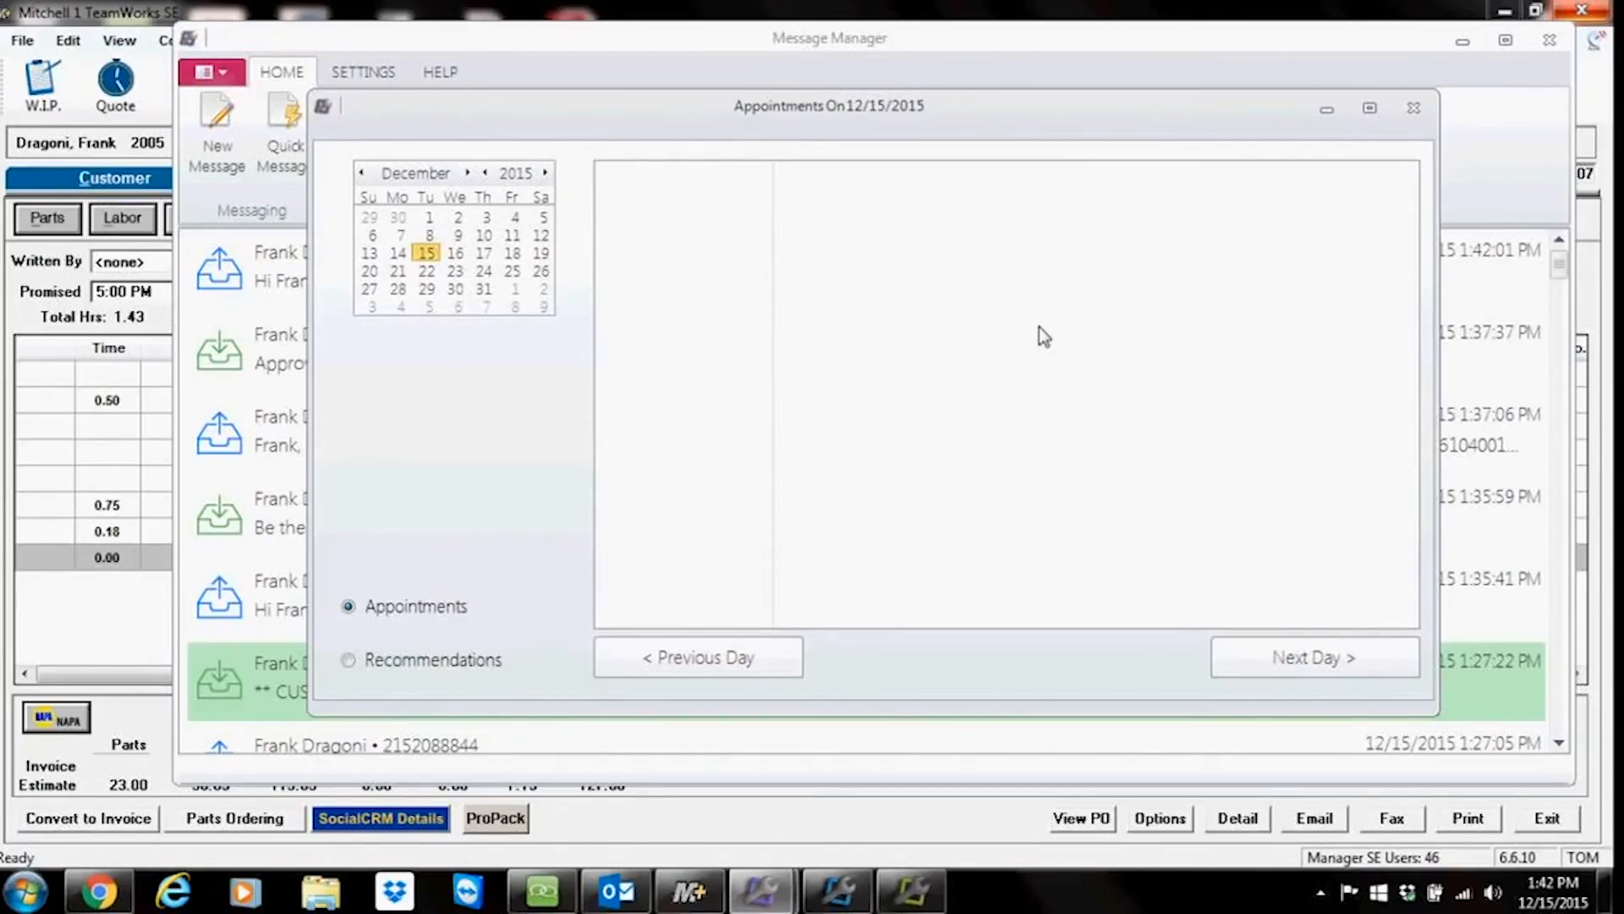
left_click(467, 173)
left_click(467, 174)
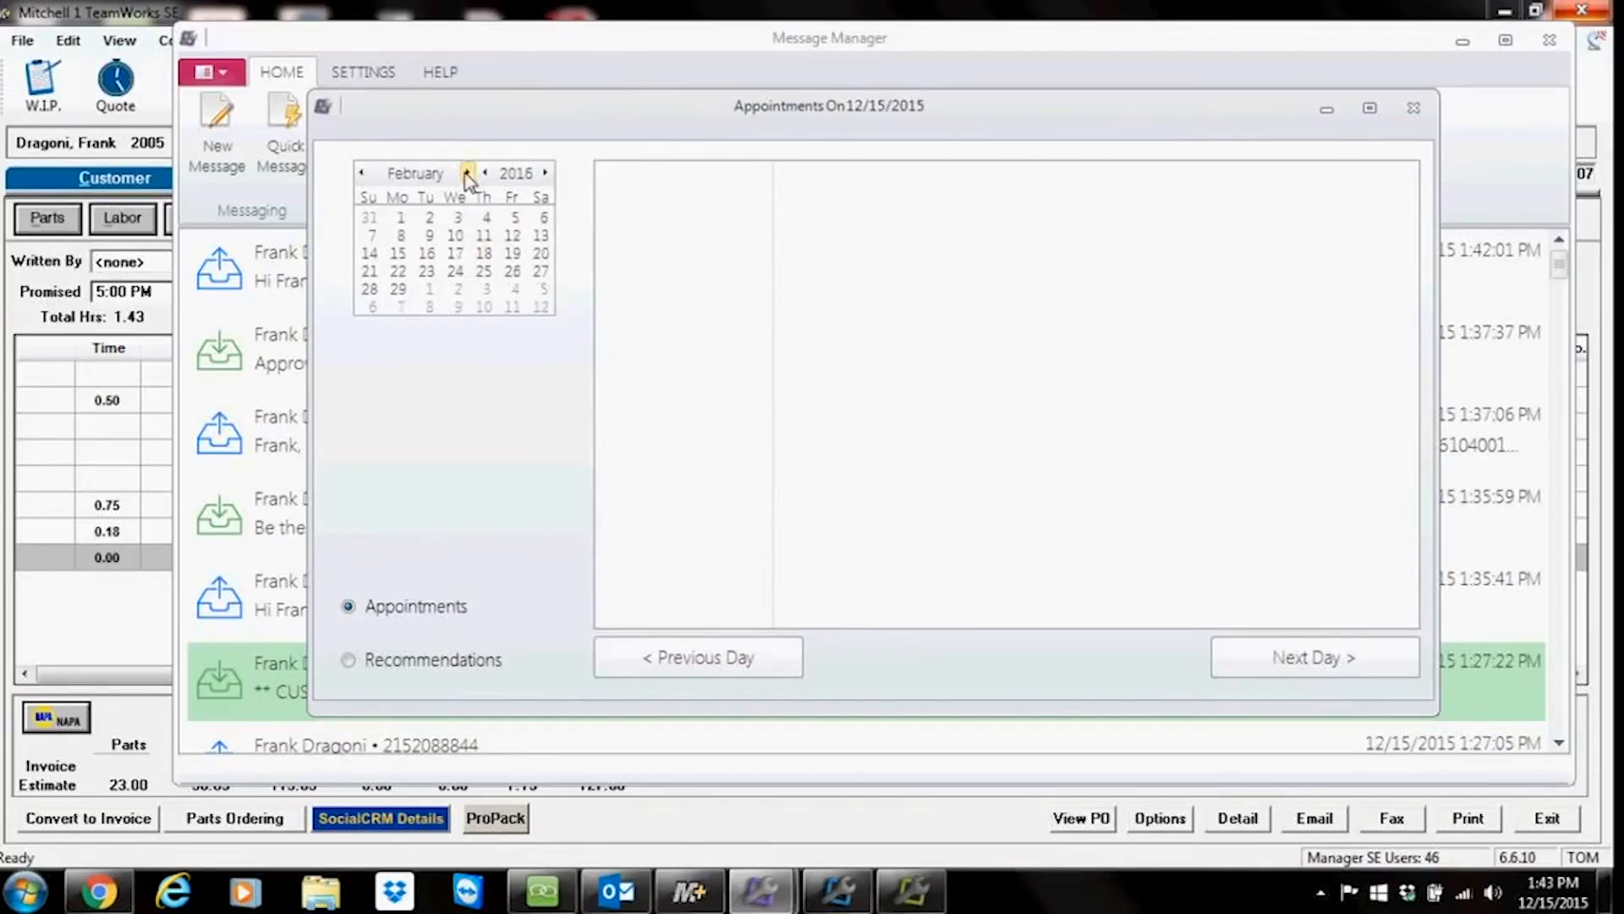
left_click(423, 220)
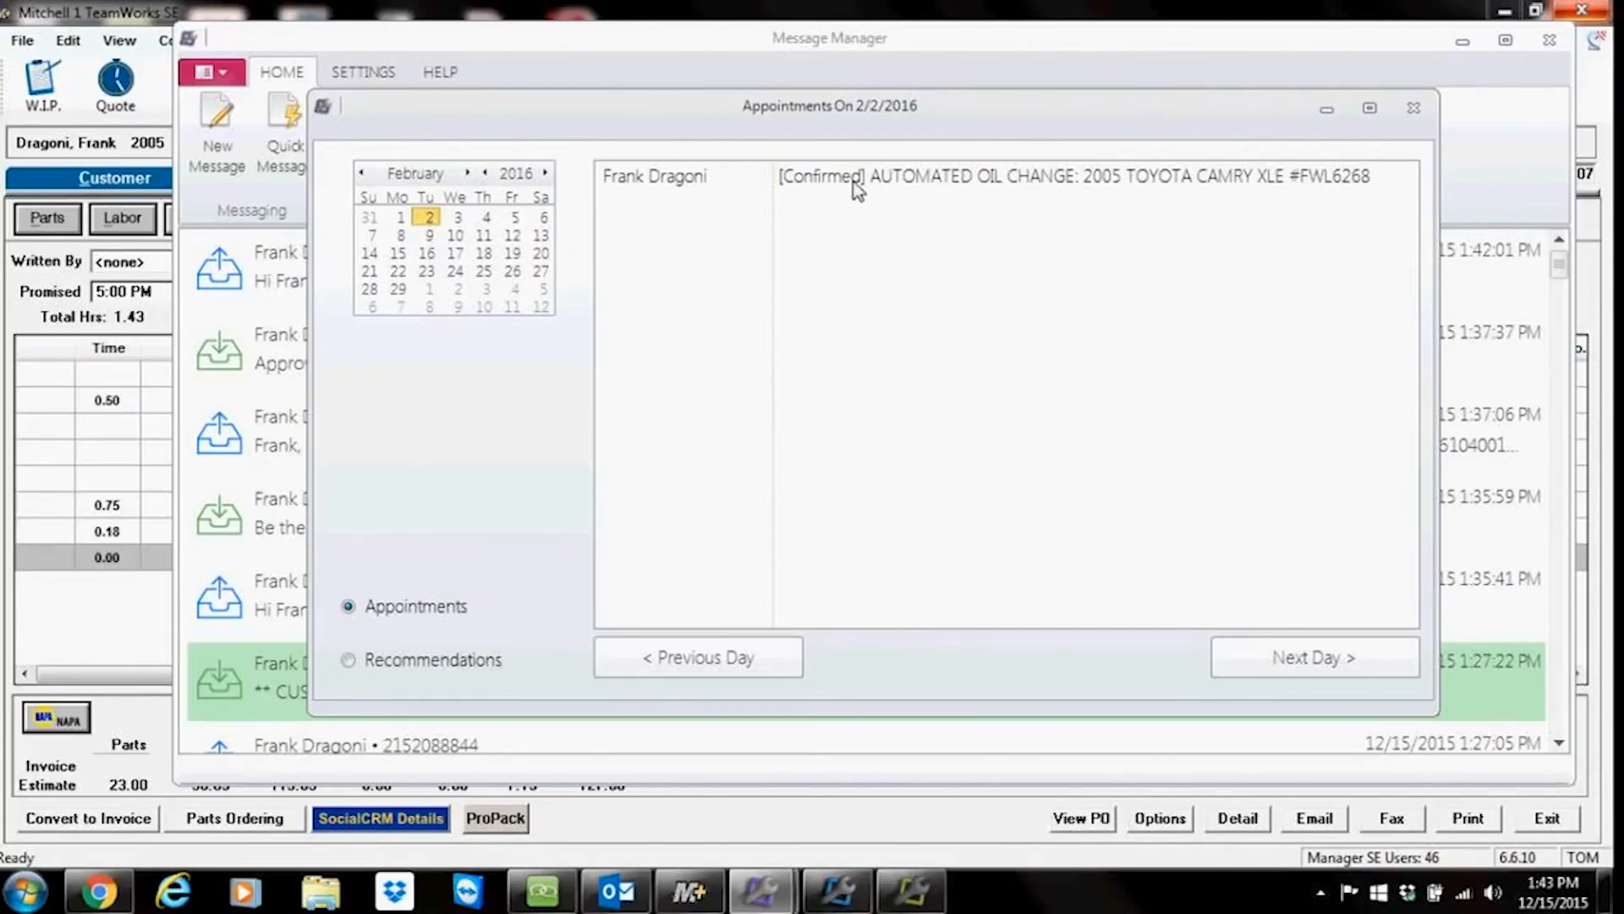
Step: Open the confirmed oil-change appointment's customer conversation from the calendar and close it again
double_click(957, 177)
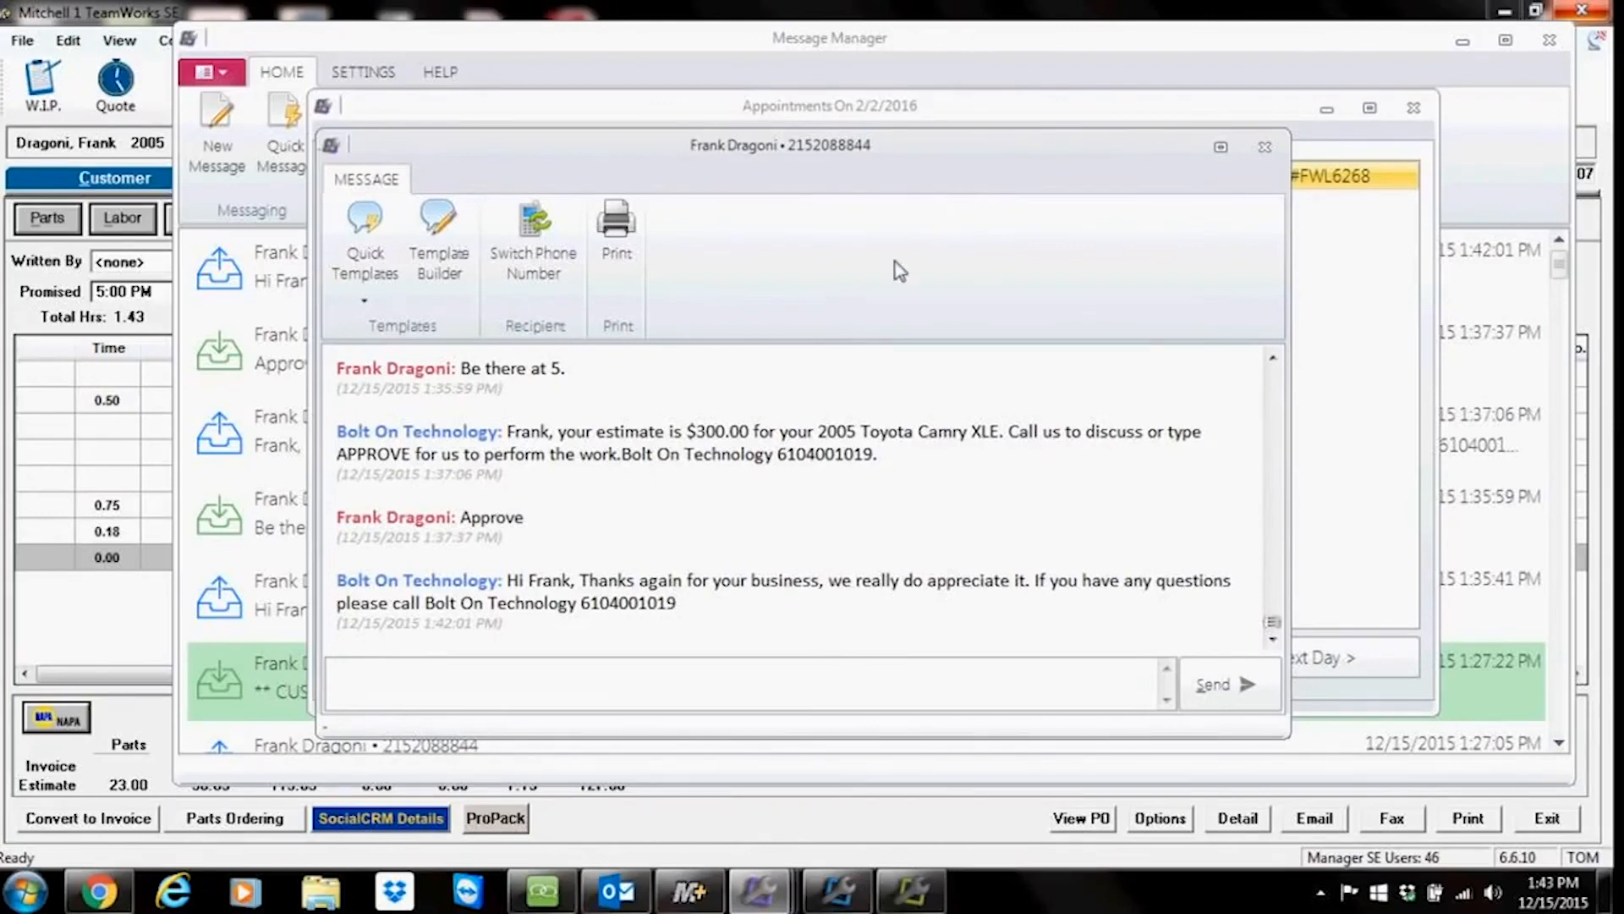
left_click(1264, 147)
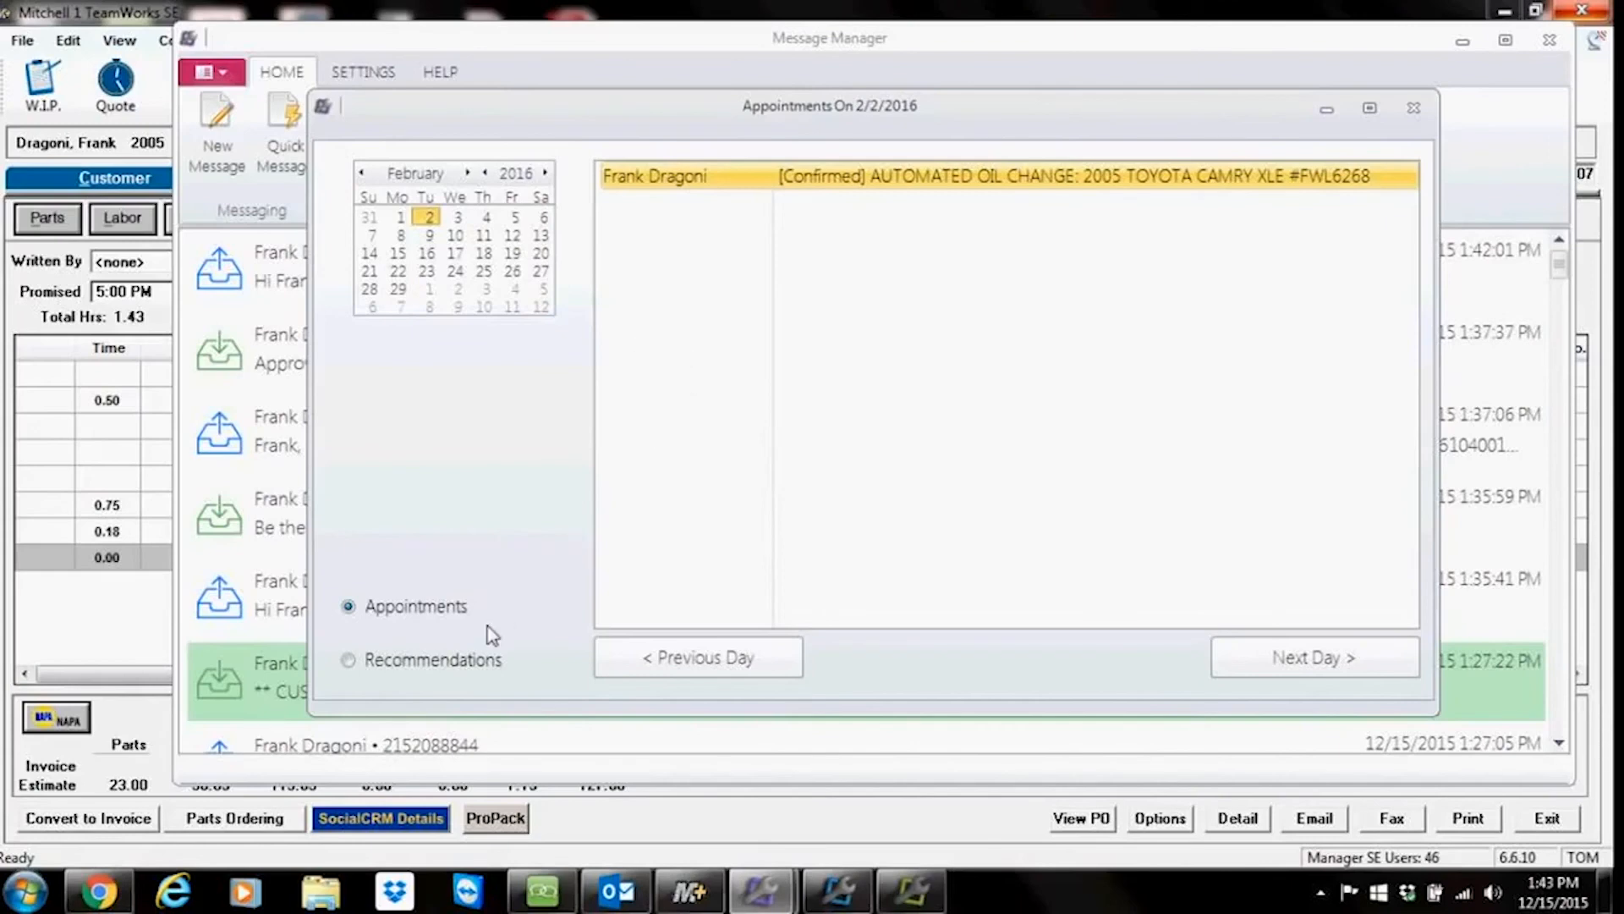
Step: Switch the February 2, 2016 calendar between the recommendations and appointments lists, ending on recommendations
left_click(349, 663)
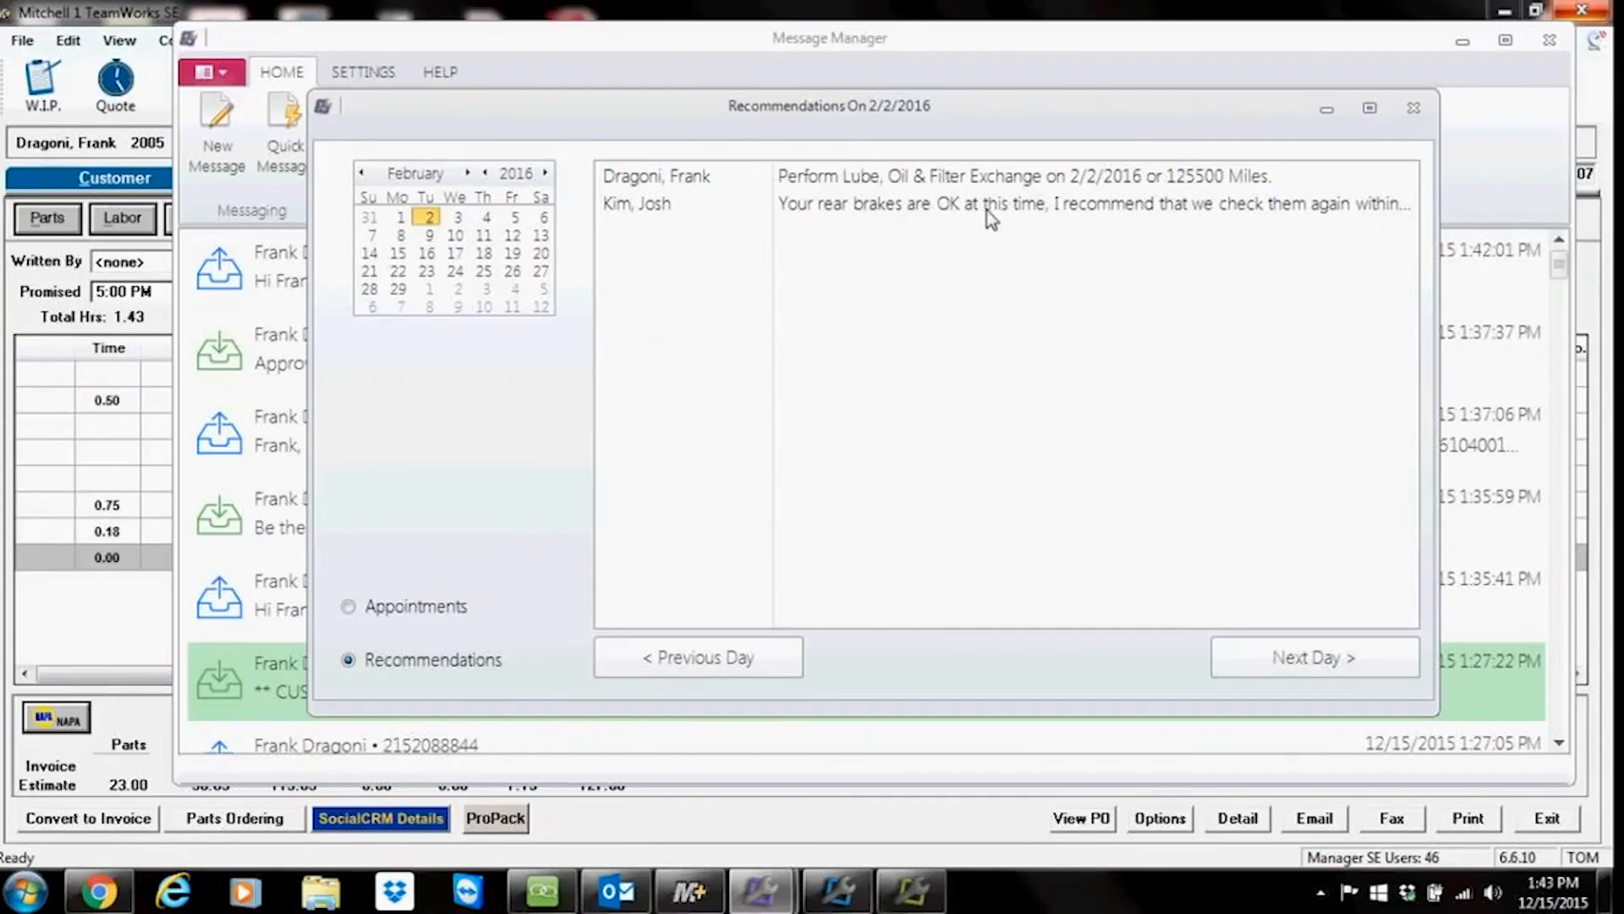
left_click(349, 608)
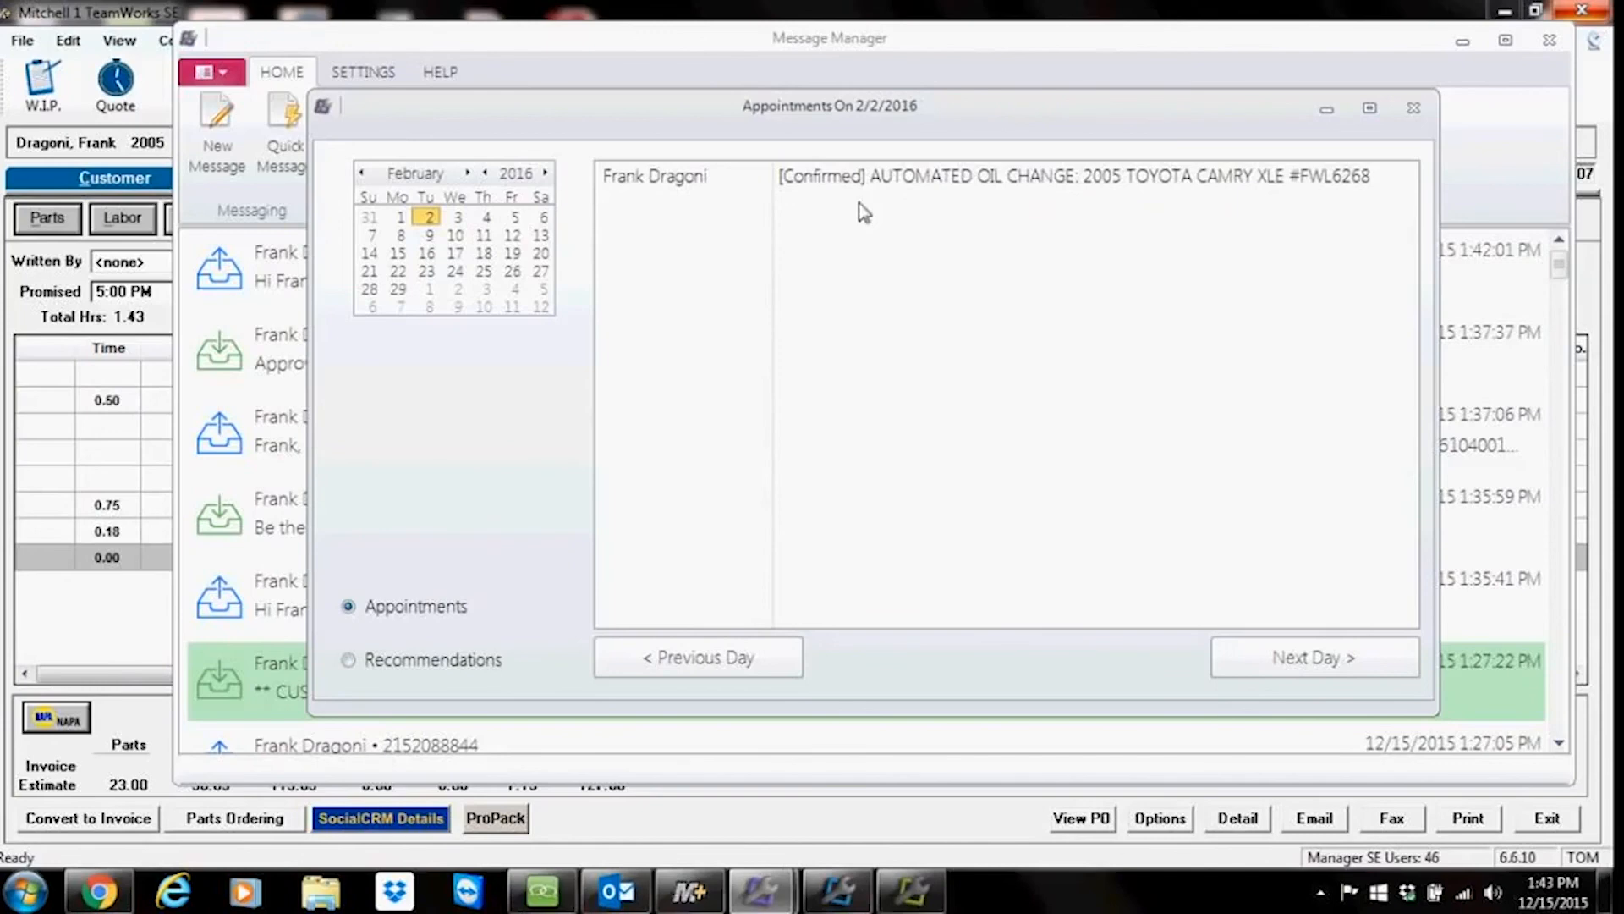
left_click(350, 660)
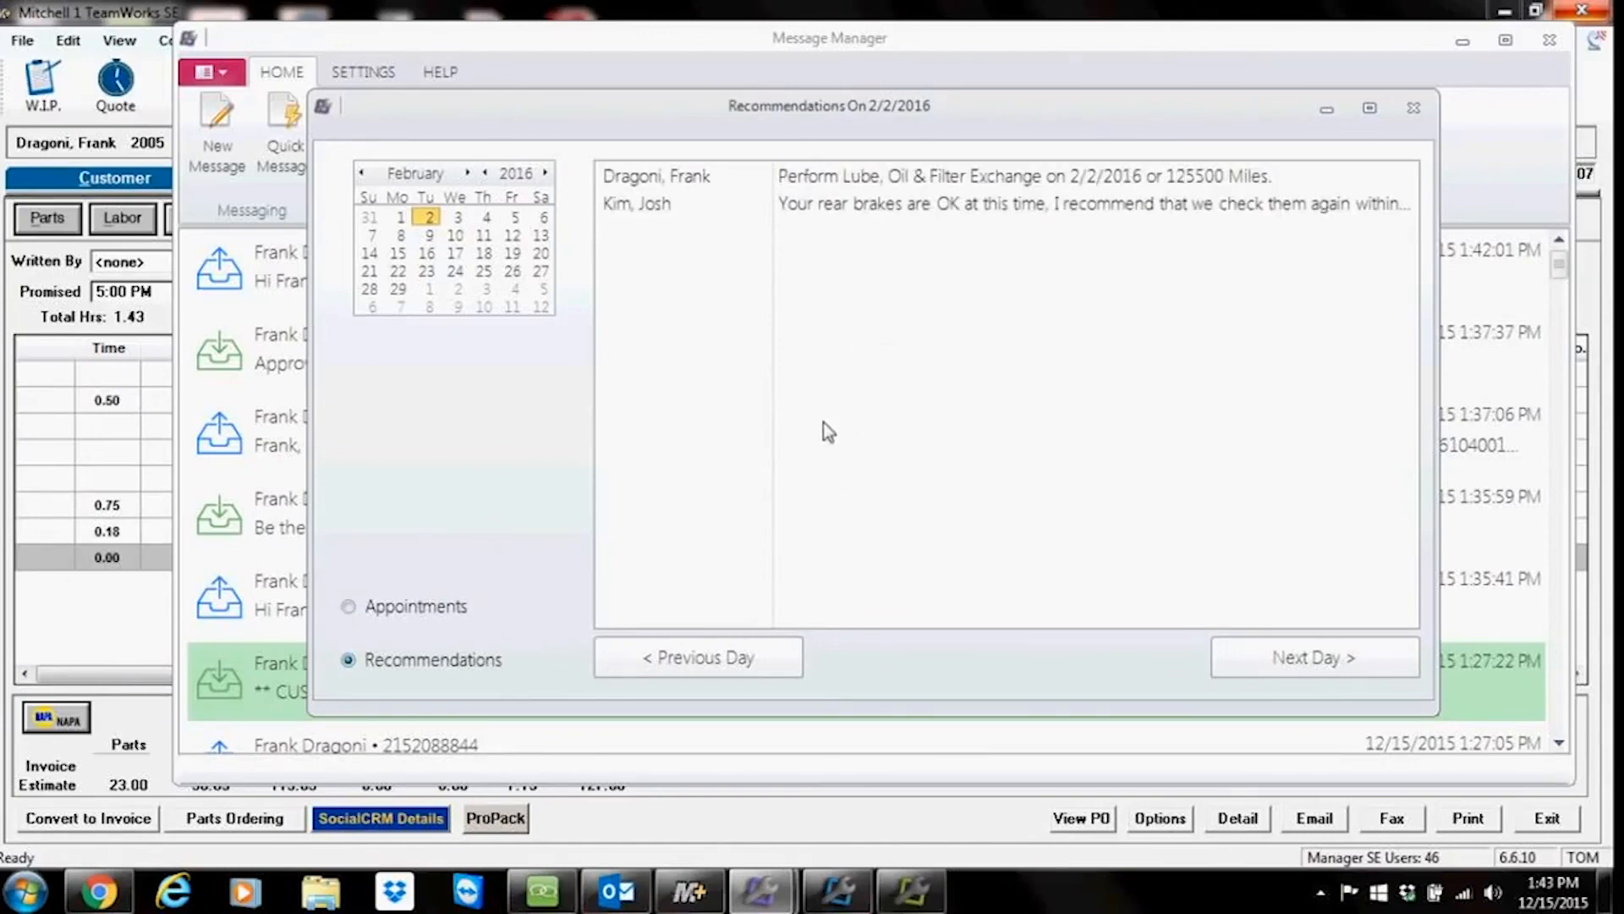
Step: Open the rear-brakes recommendation customer's conversation, insert the Service Due template, close it unsent, and close the recommendations calendar
double_click(872, 205)
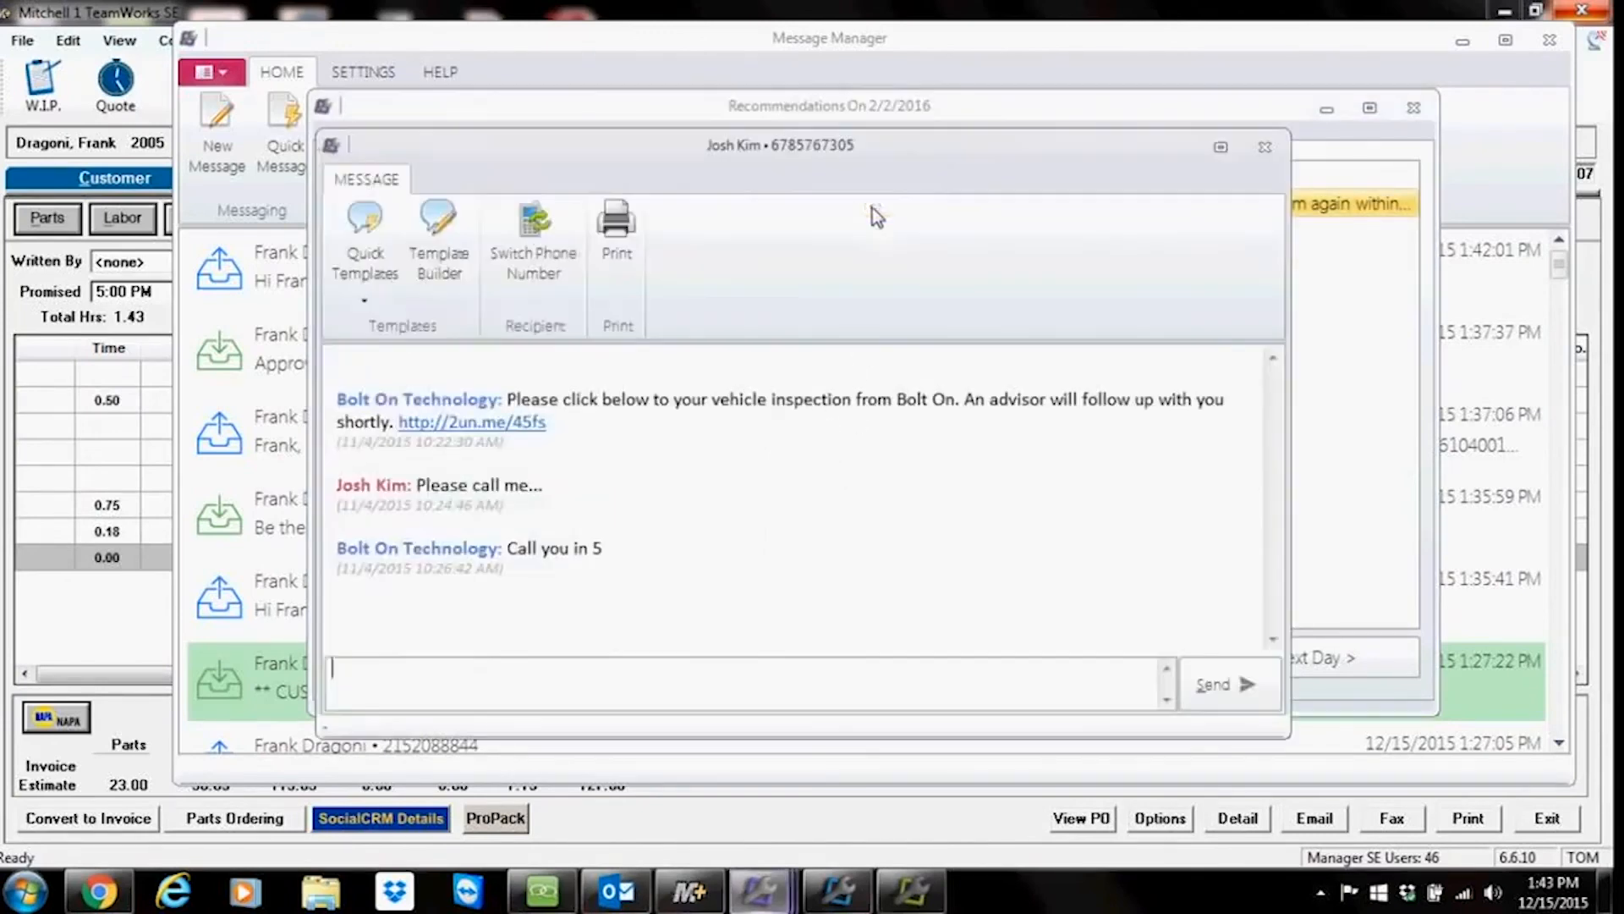
left_click(363, 230)
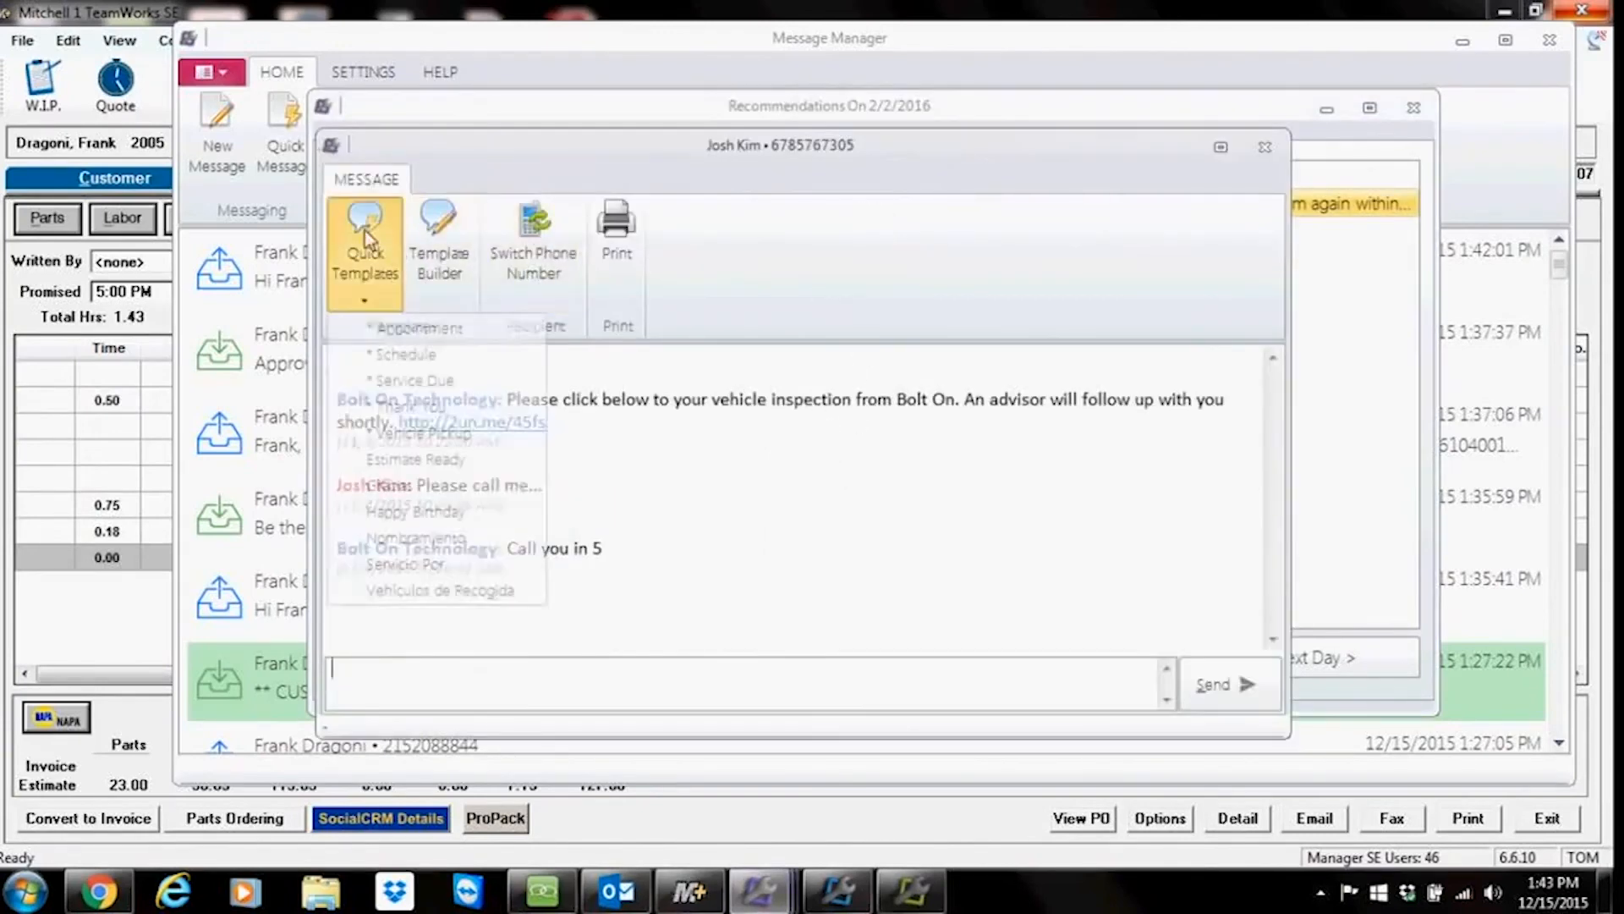
left_click(411, 380)
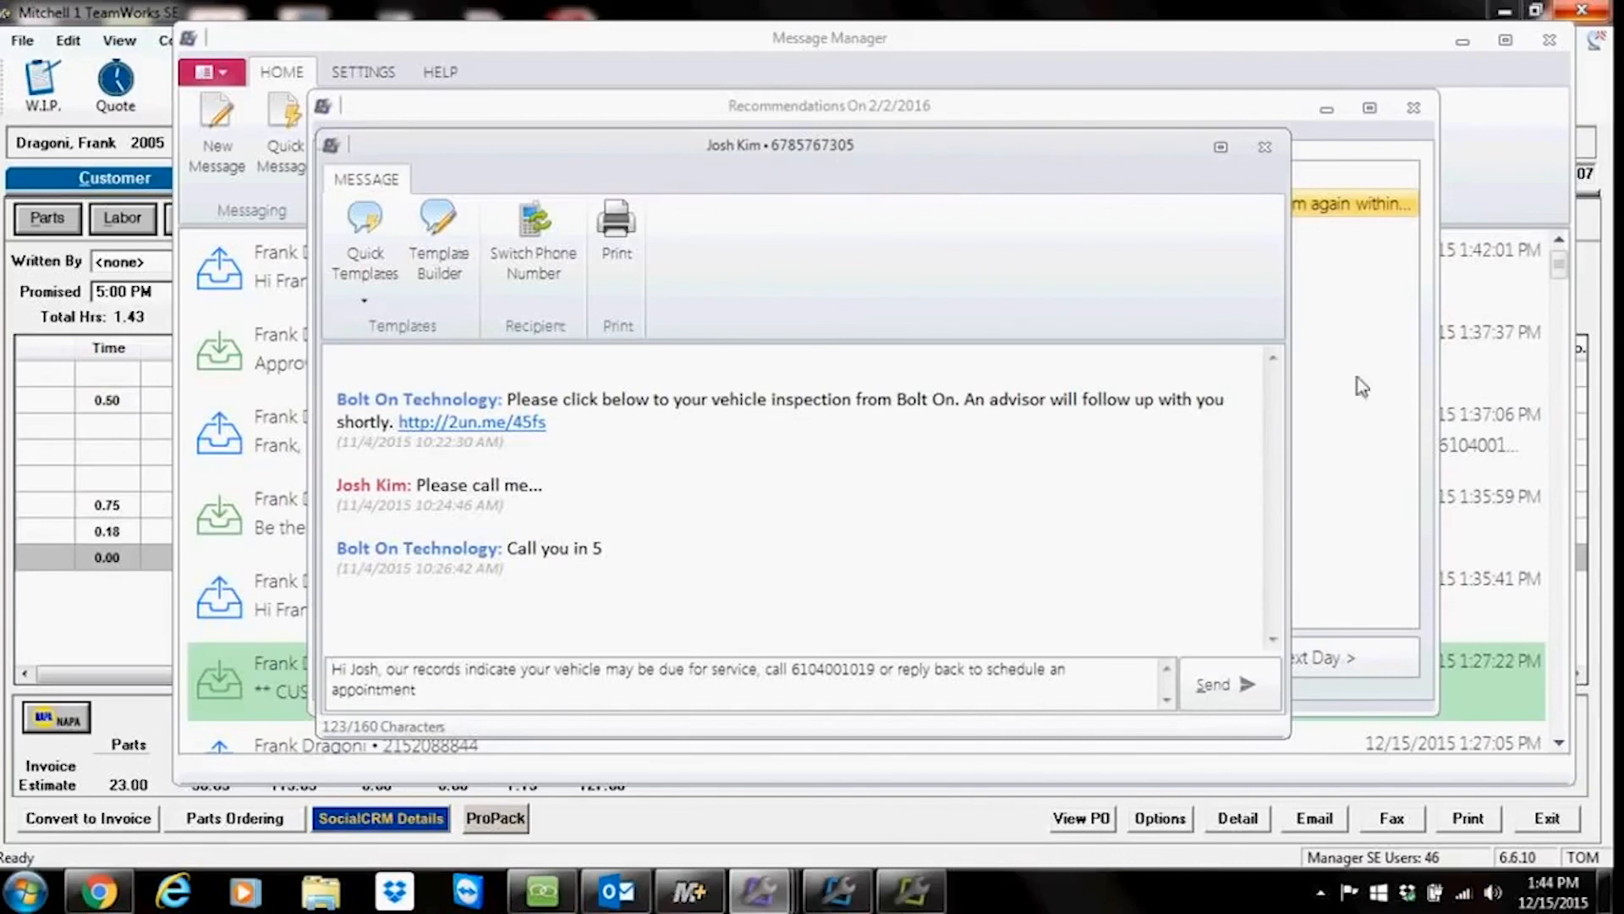
left_click(1262, 149)
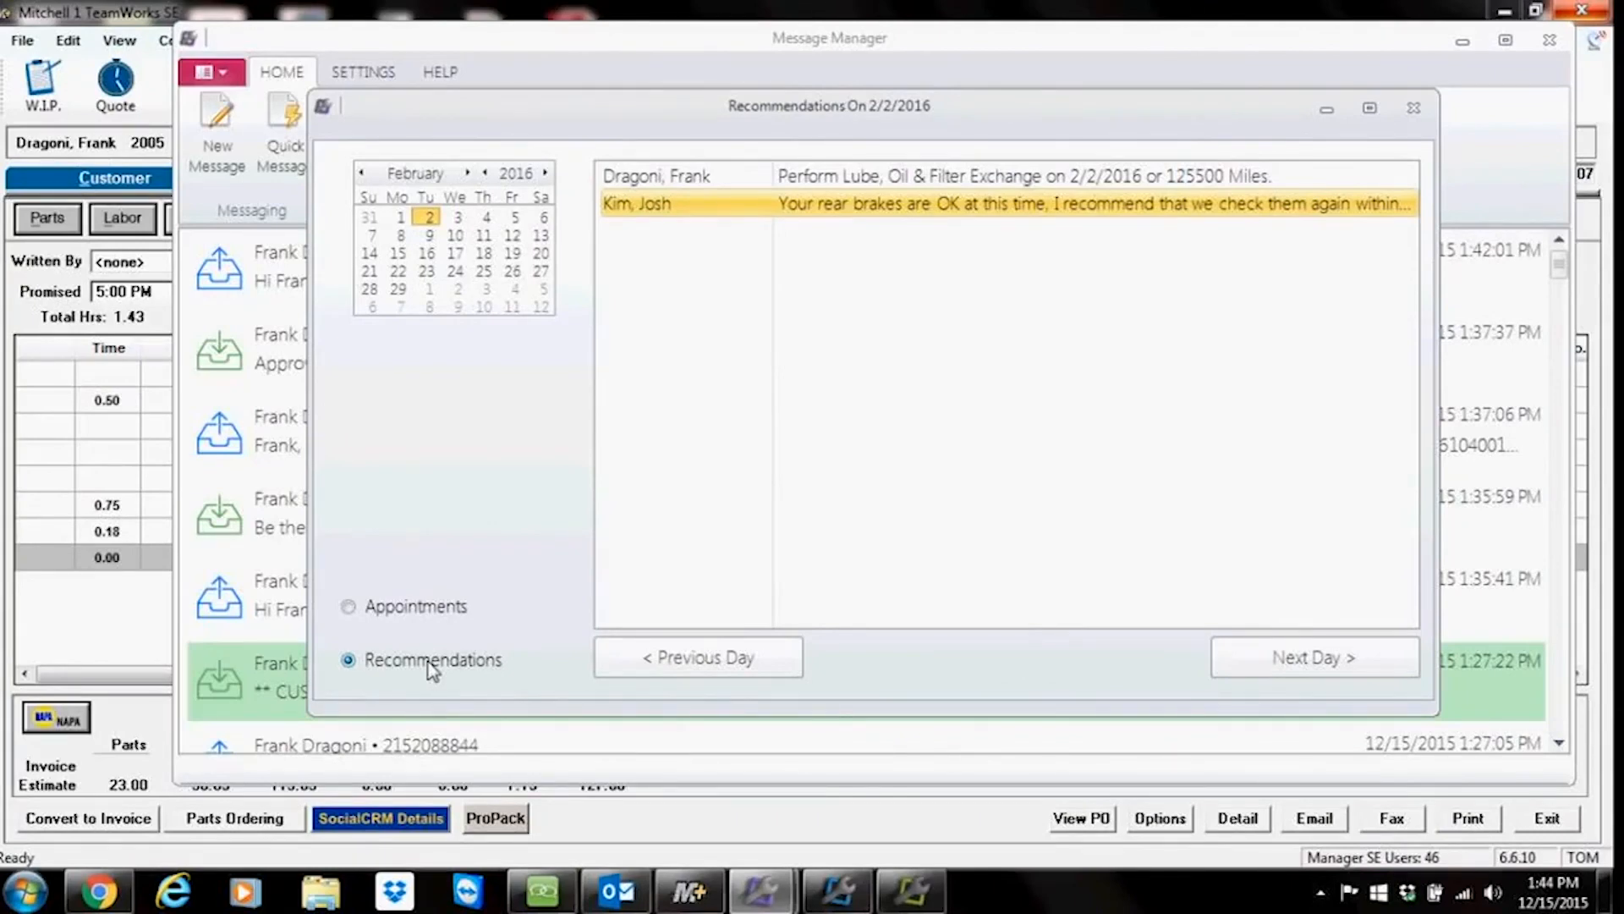
left_click(1414, 109)
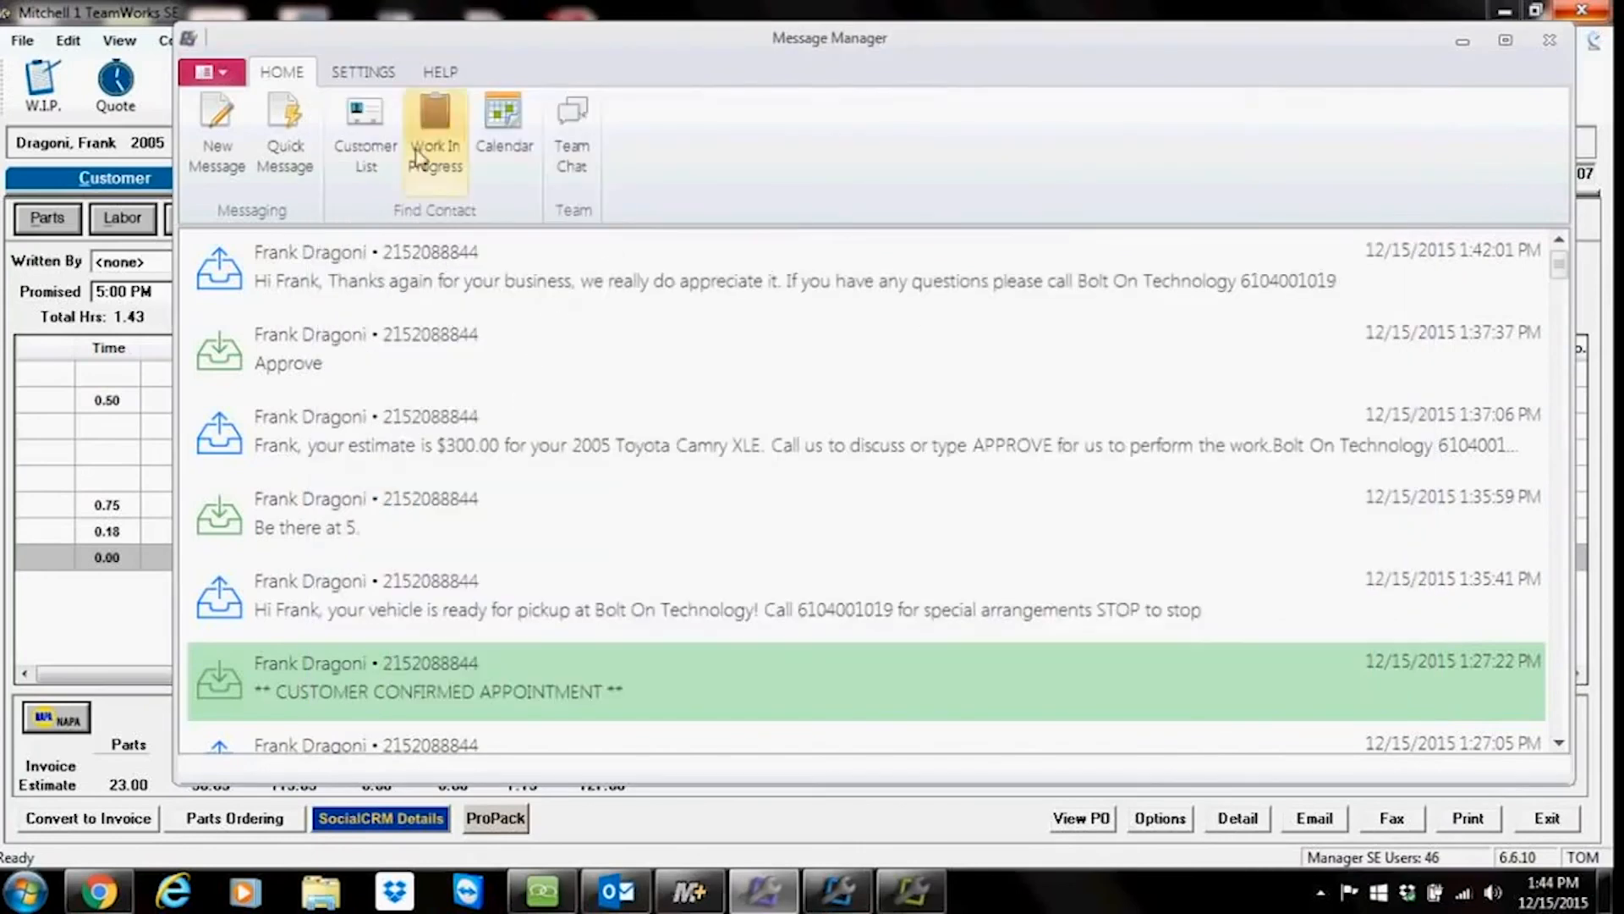
Step: Open the Messaging settings, select the Message Manager number fields, and save the dialog
left_click(364, 73)
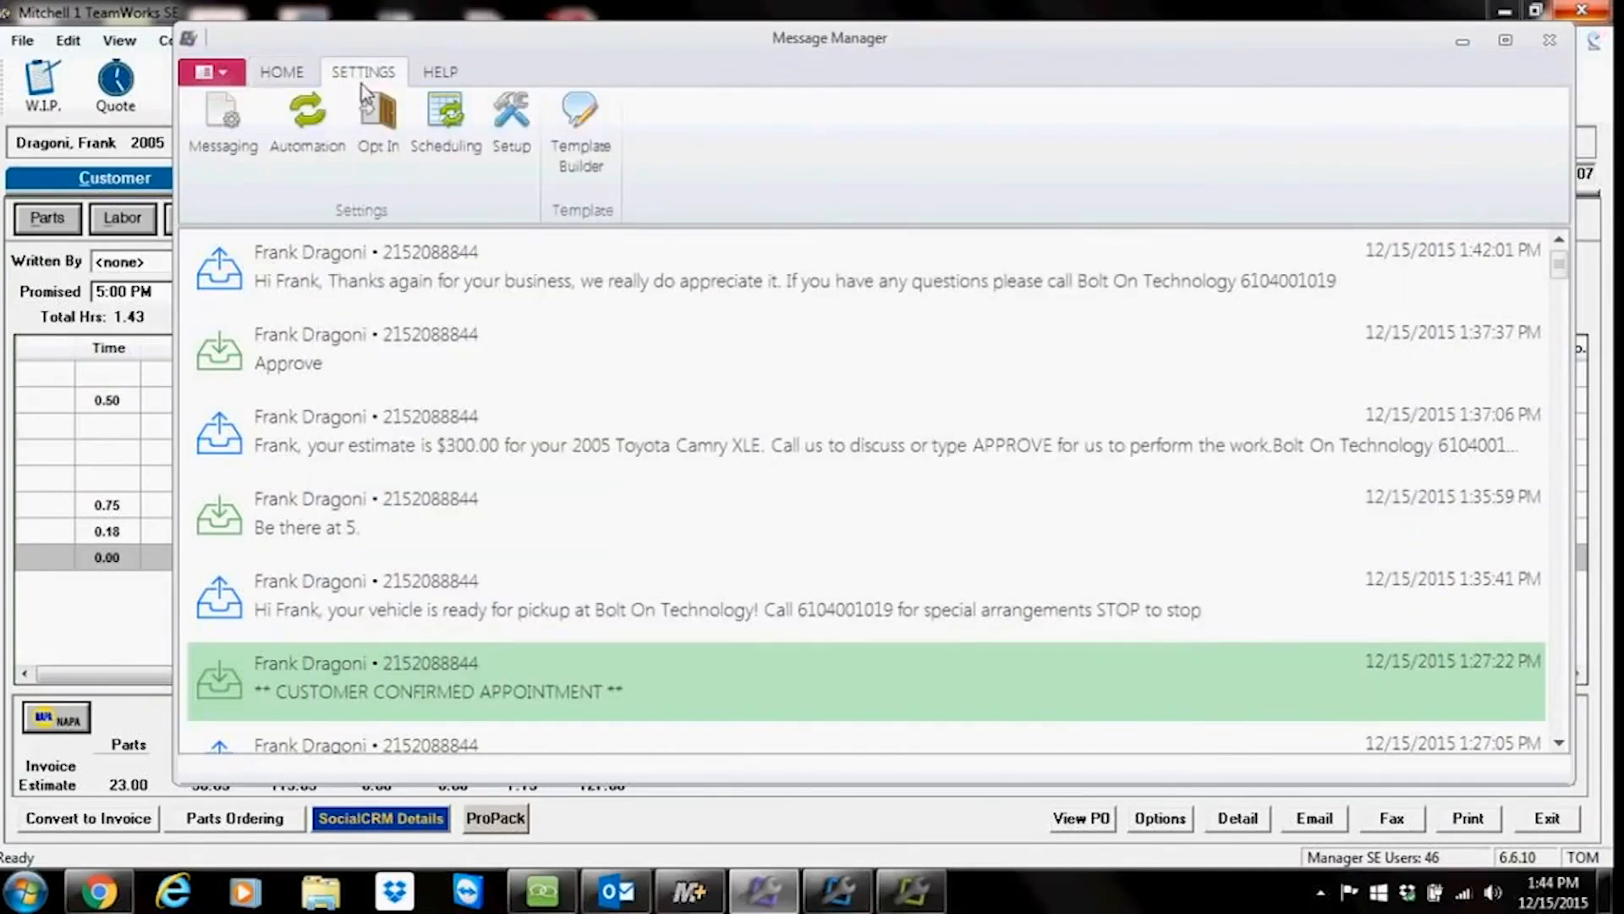
left_click(239, 144)
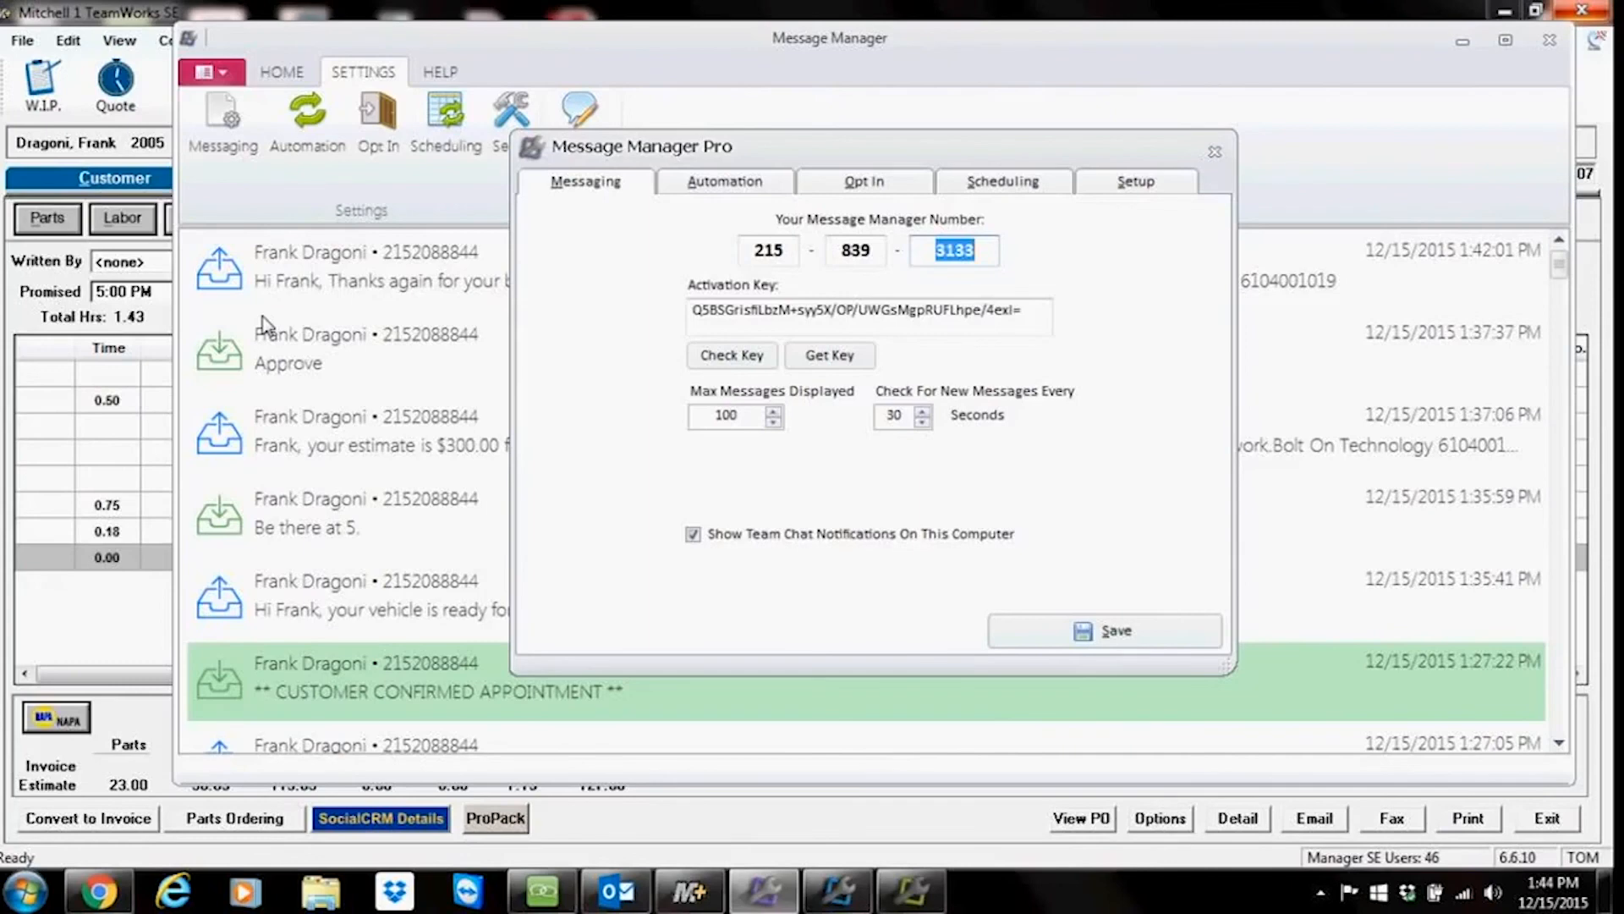
left_click_drag(789, 251, 756, 264)
left_click_drag(888, 254, 834, 258)
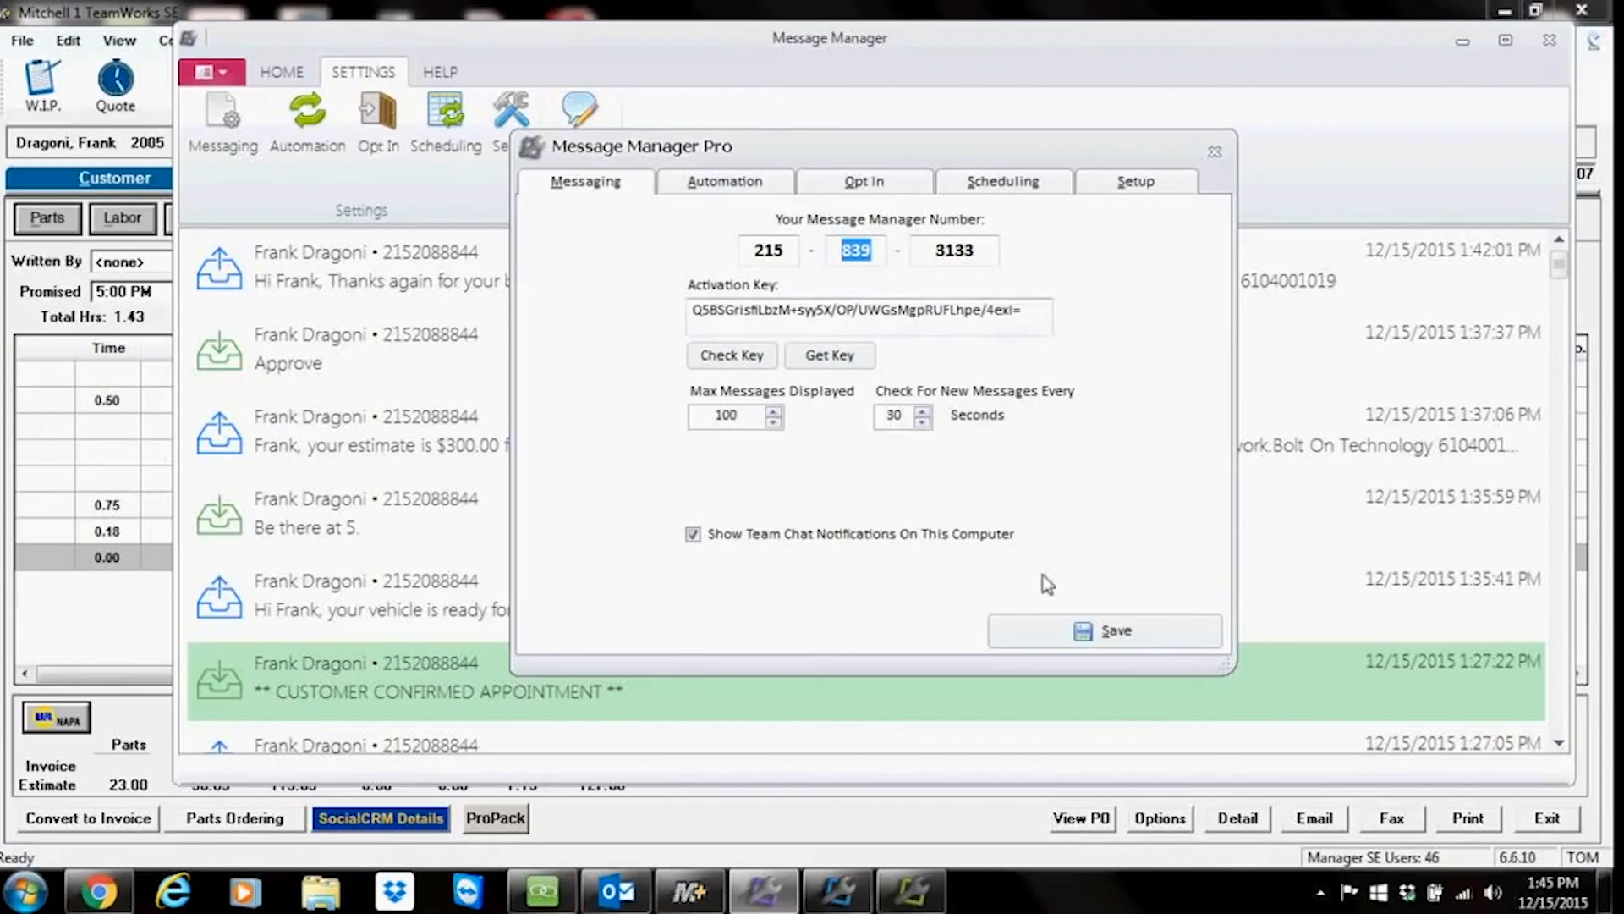
left_click(1083, 636)
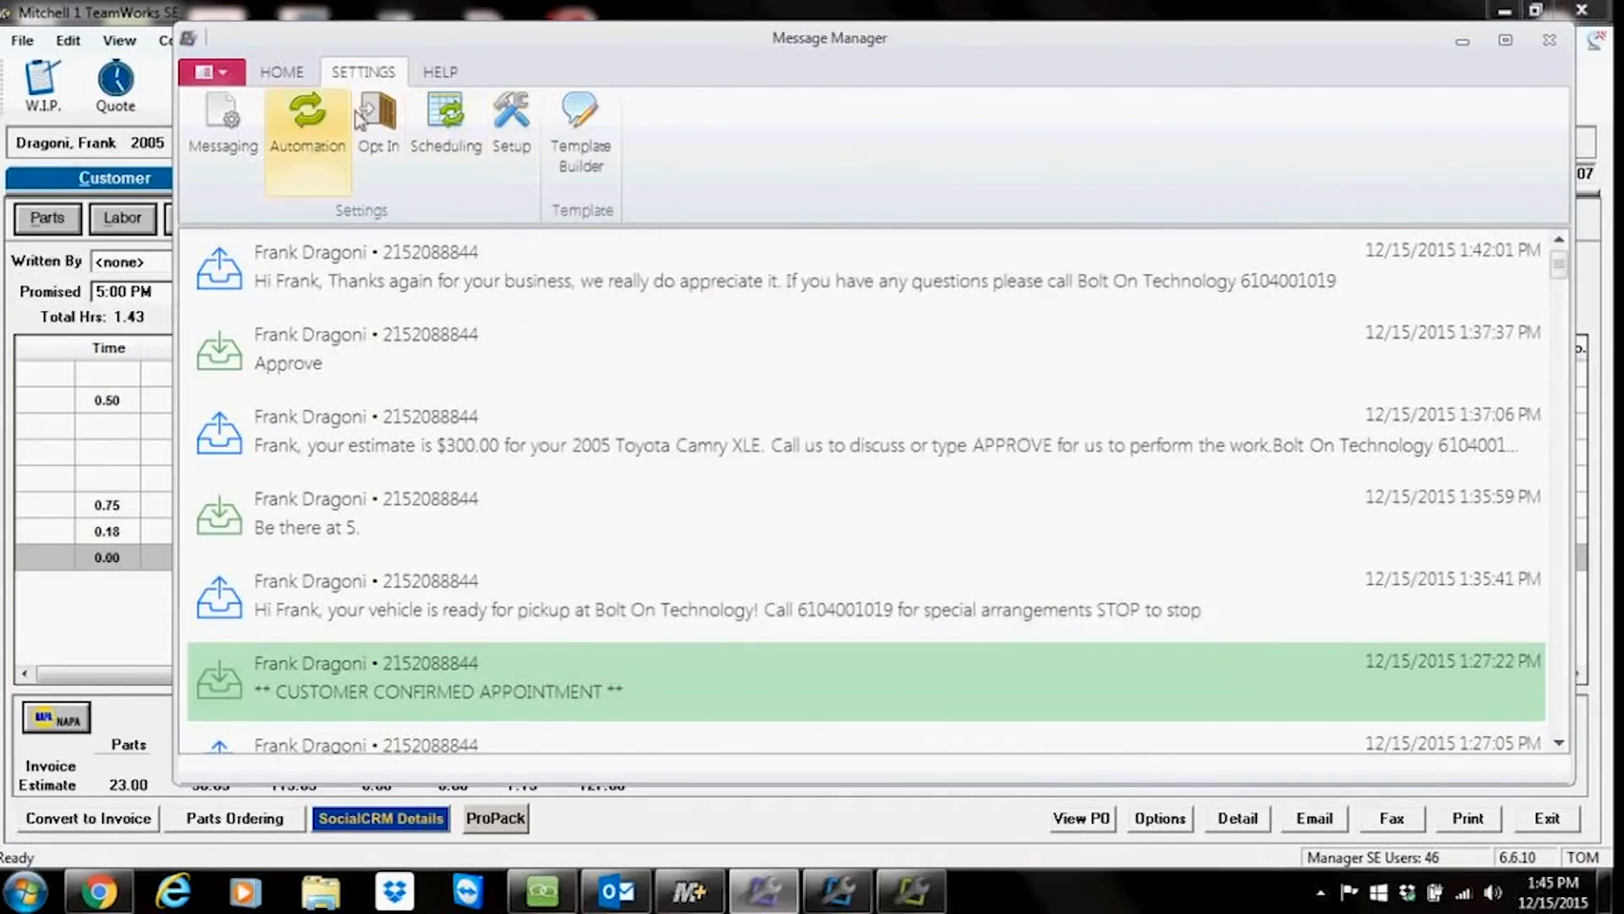
Step: Return to the Home ribbon, minimize Message Manager, and print the repair order to a report preview
left_click(273, 75)
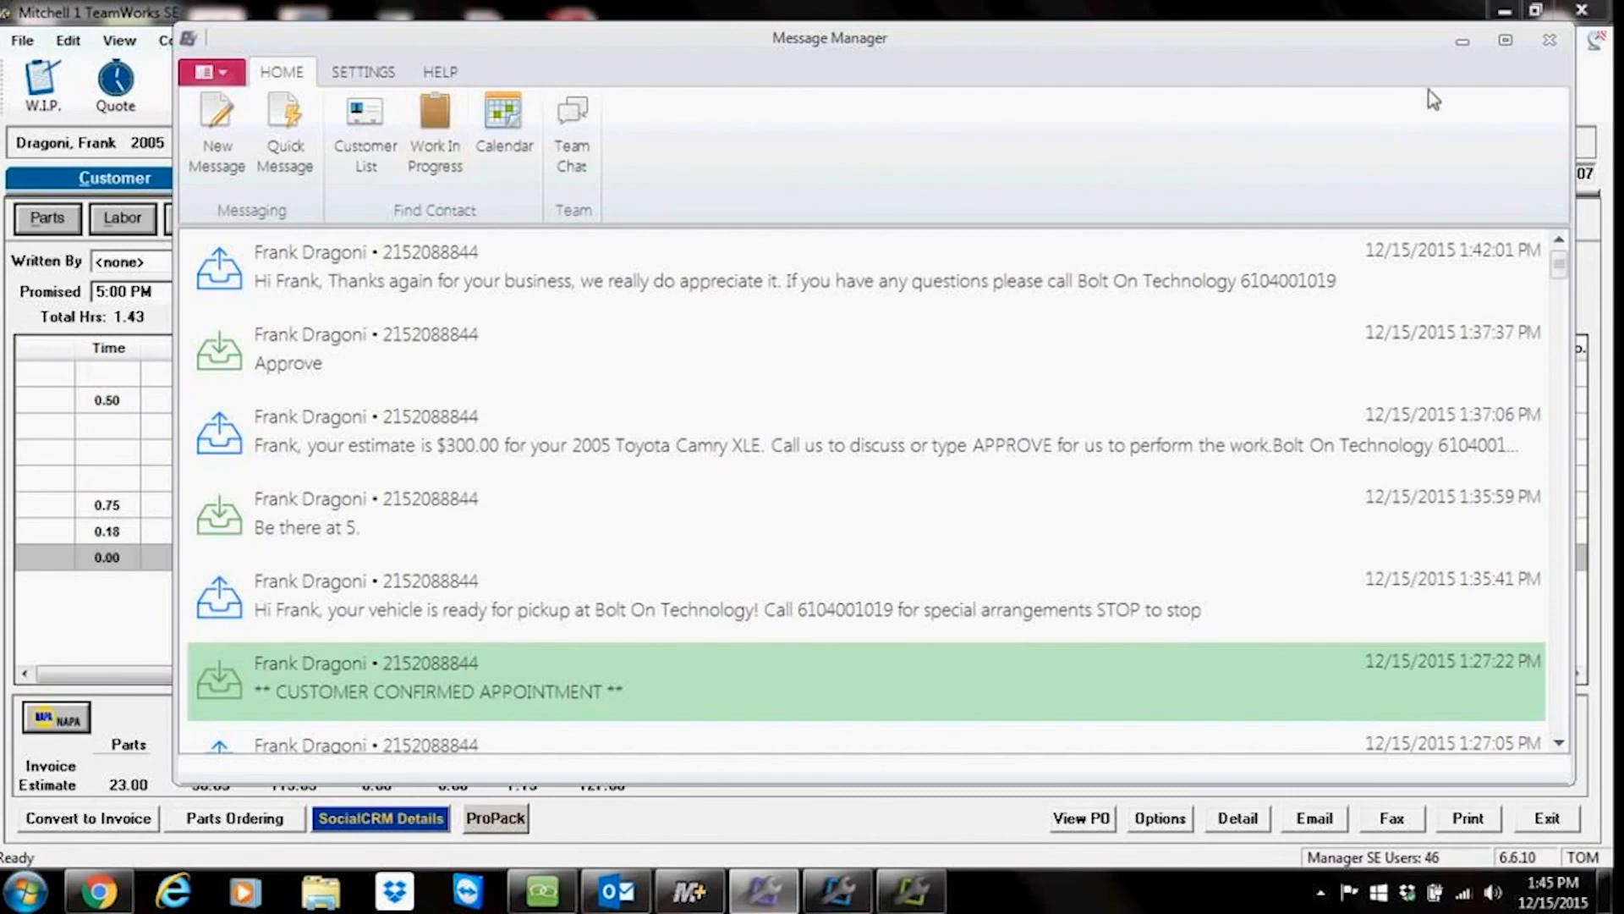
left_click(1462, 42)
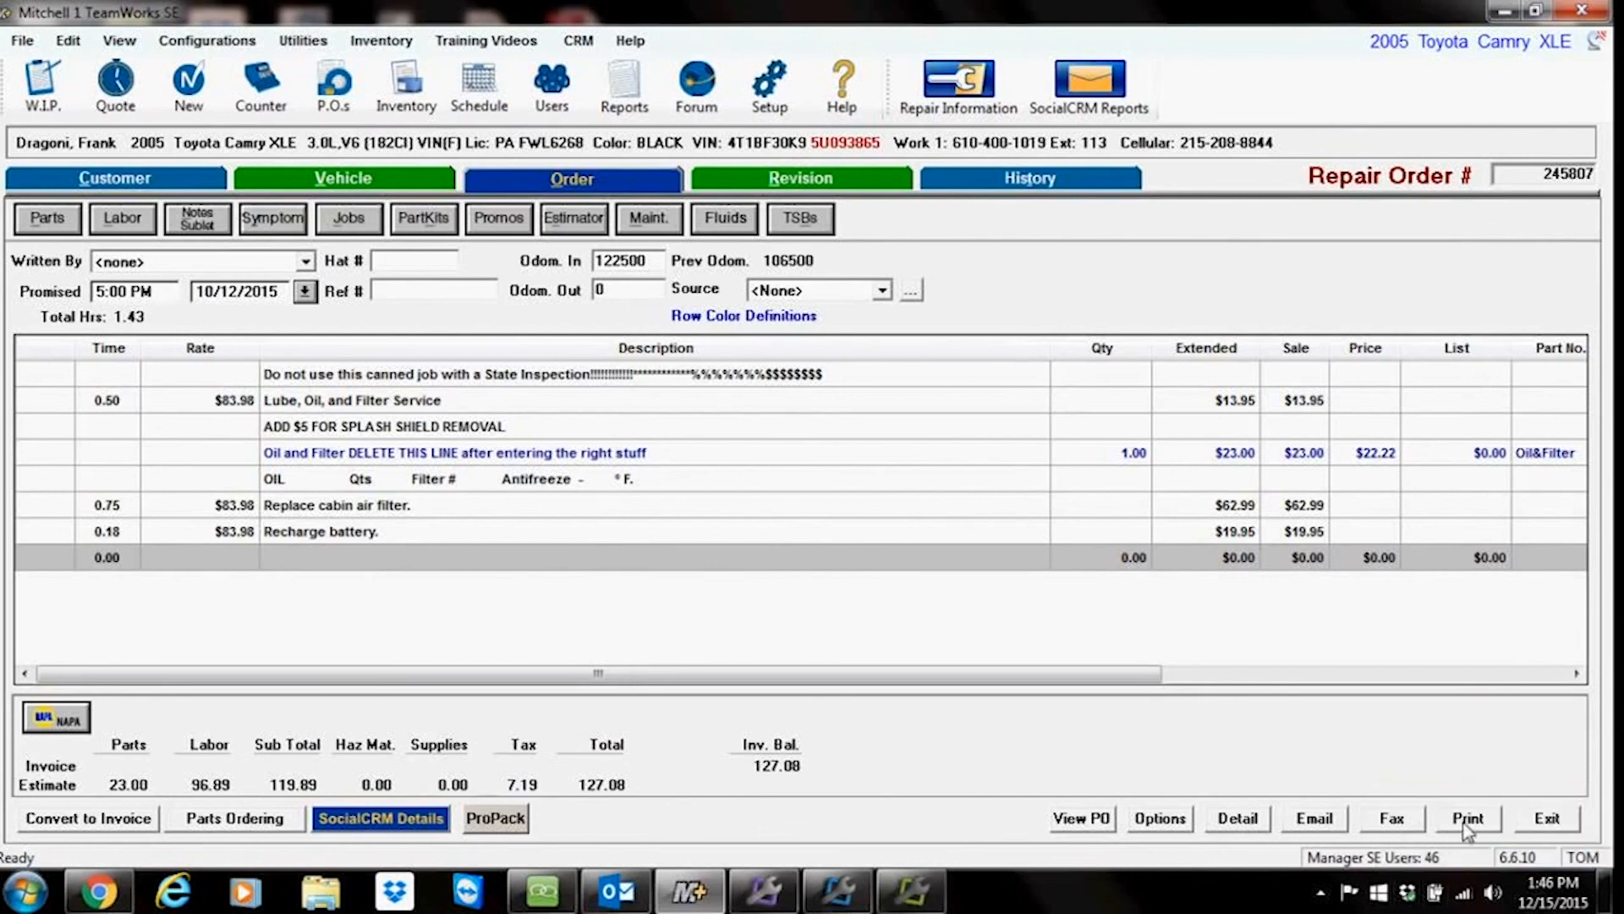
left_click(1466, 825)
left_click(603, 468)
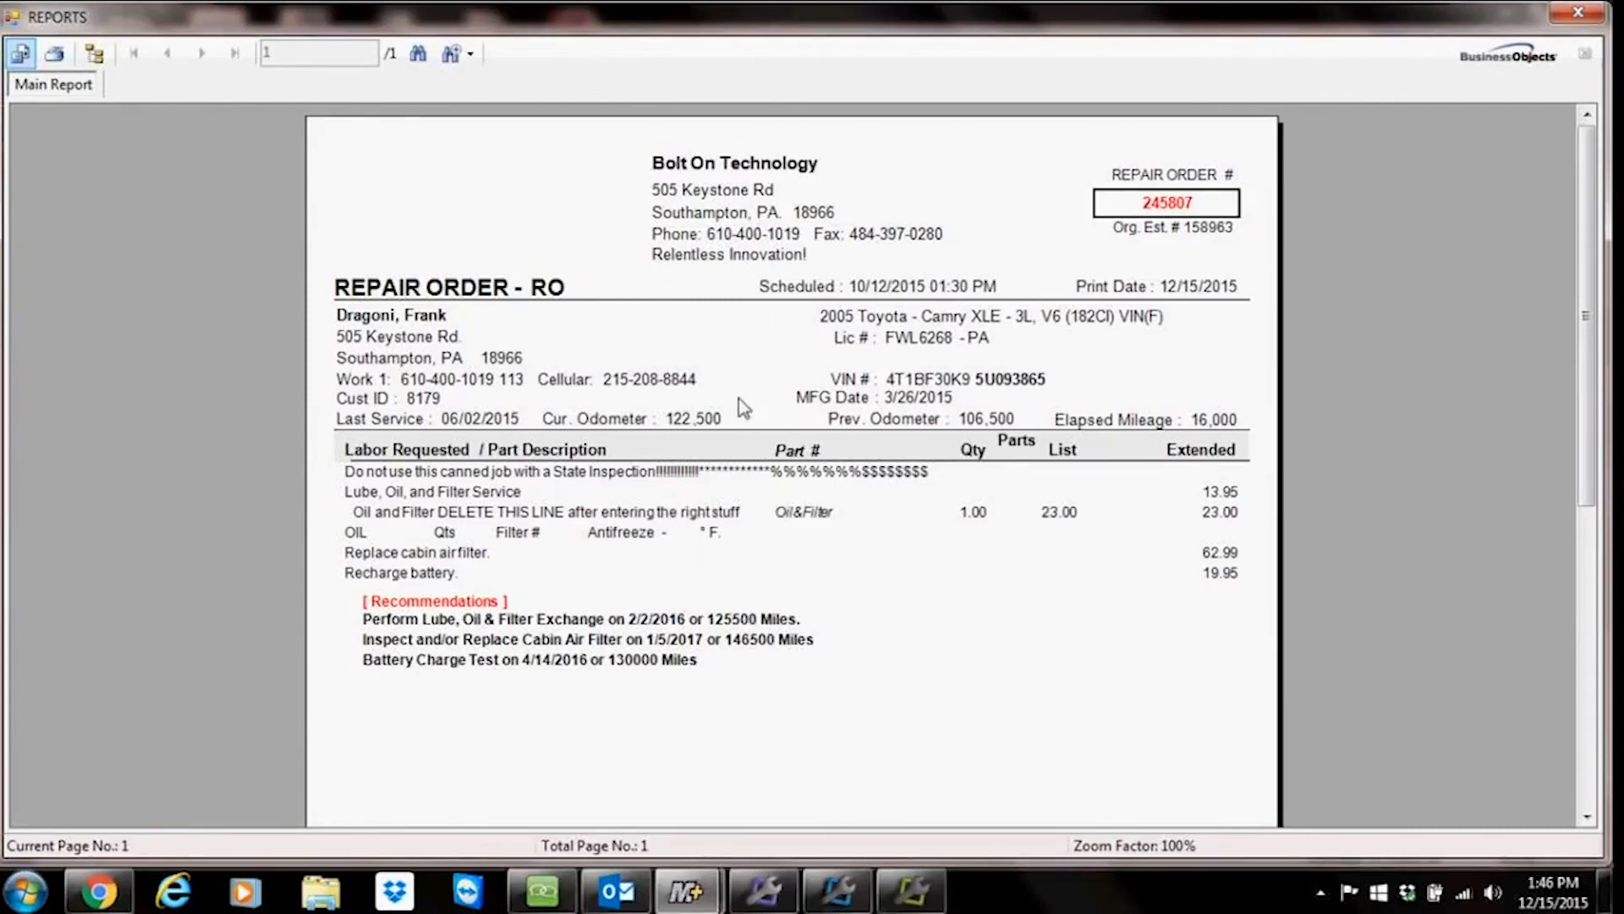
Step: Open the Recommendations subreport in the repair order preview, then close the report window
double_click(518, 636)
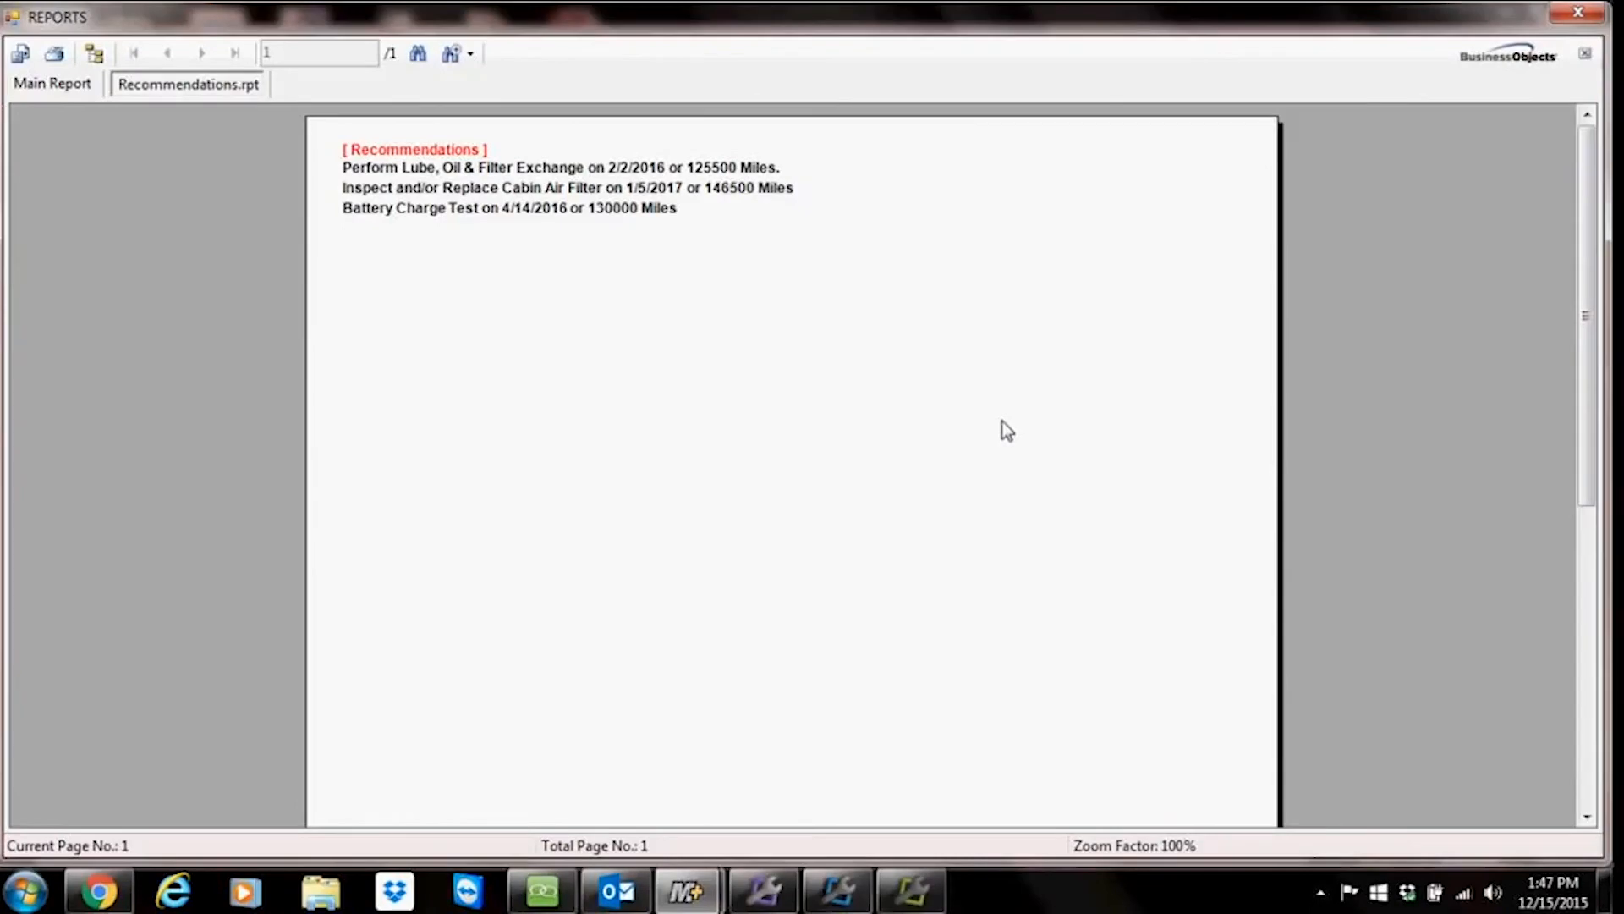
left_click(1578, 12)
Step: Decline printing a technician work sheet and maximize the Report Pro invoice preview
left_click(886, 531)
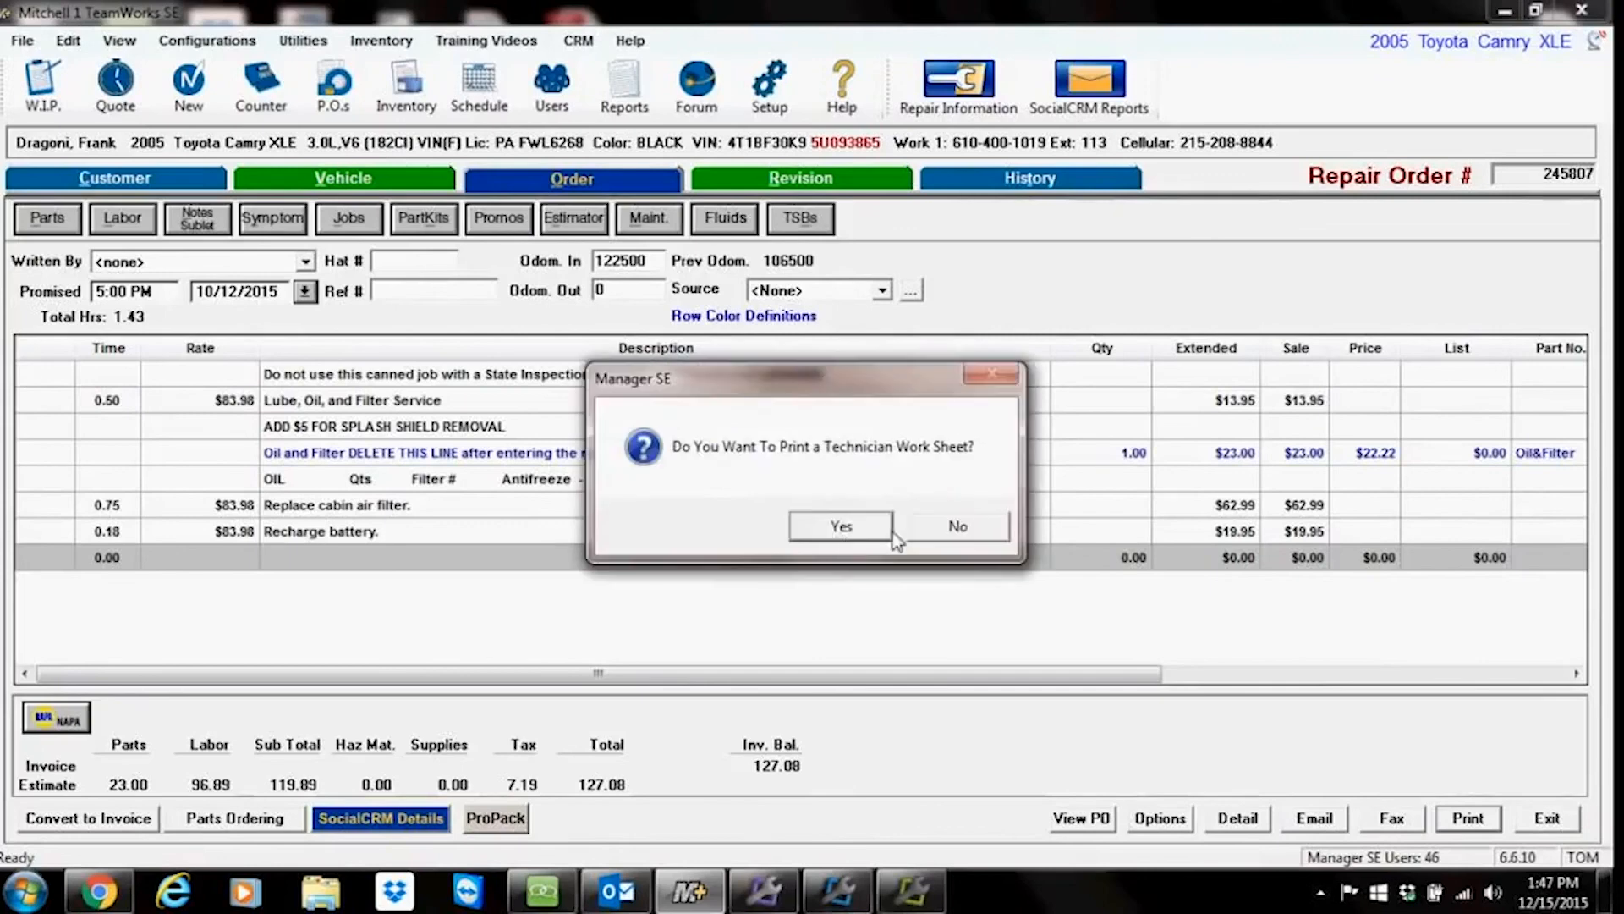
left_click(934, 533)
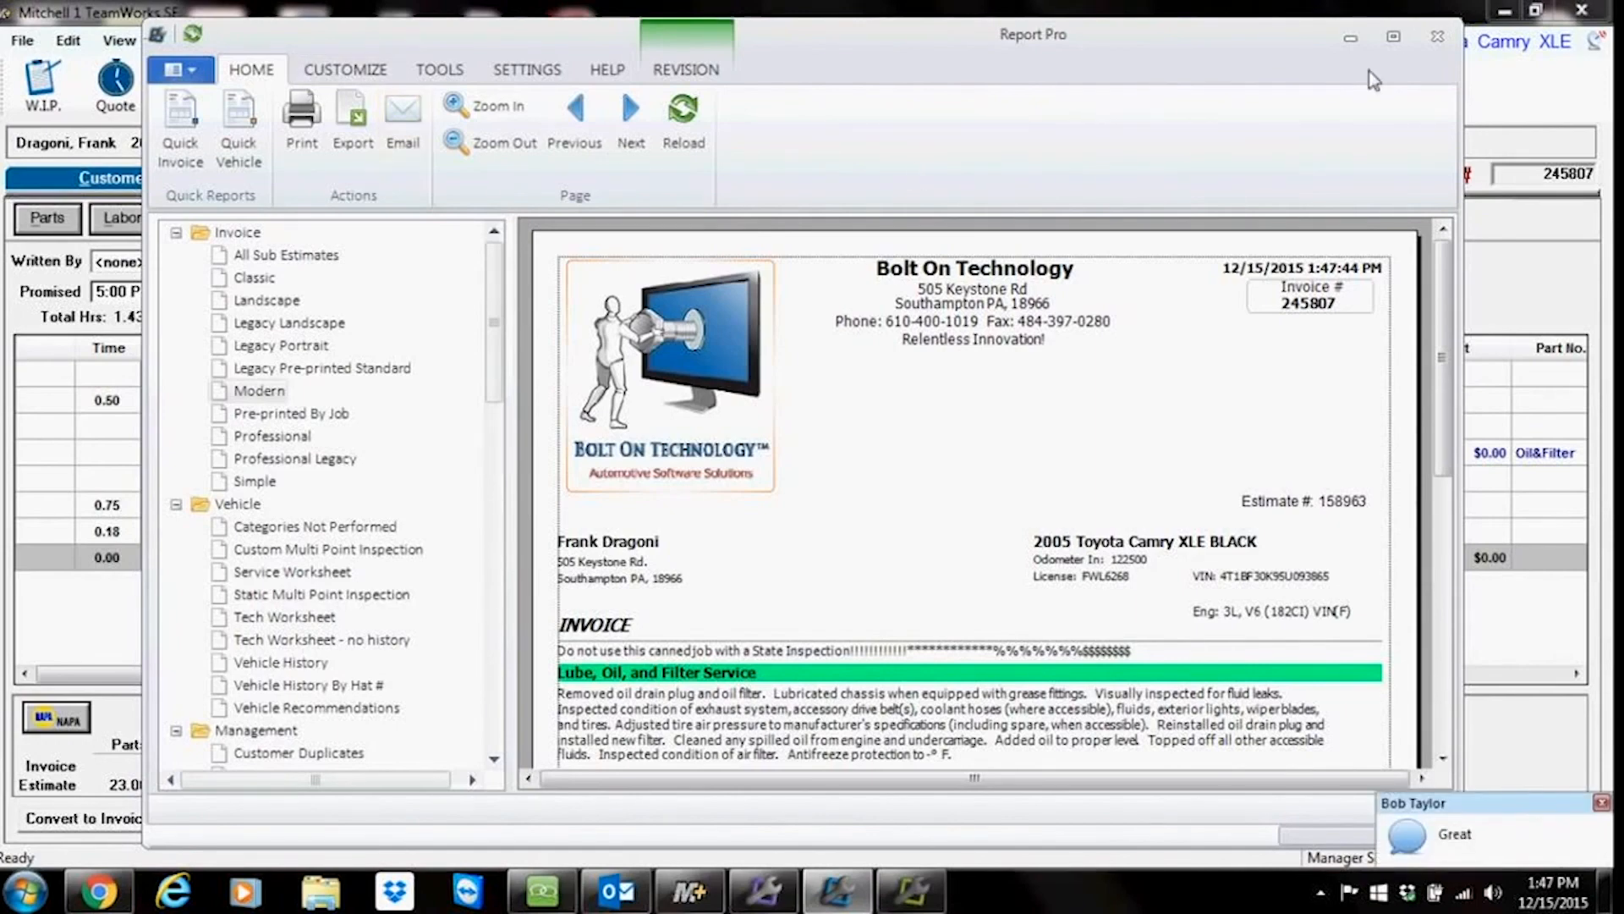
left_click(1393, 37)
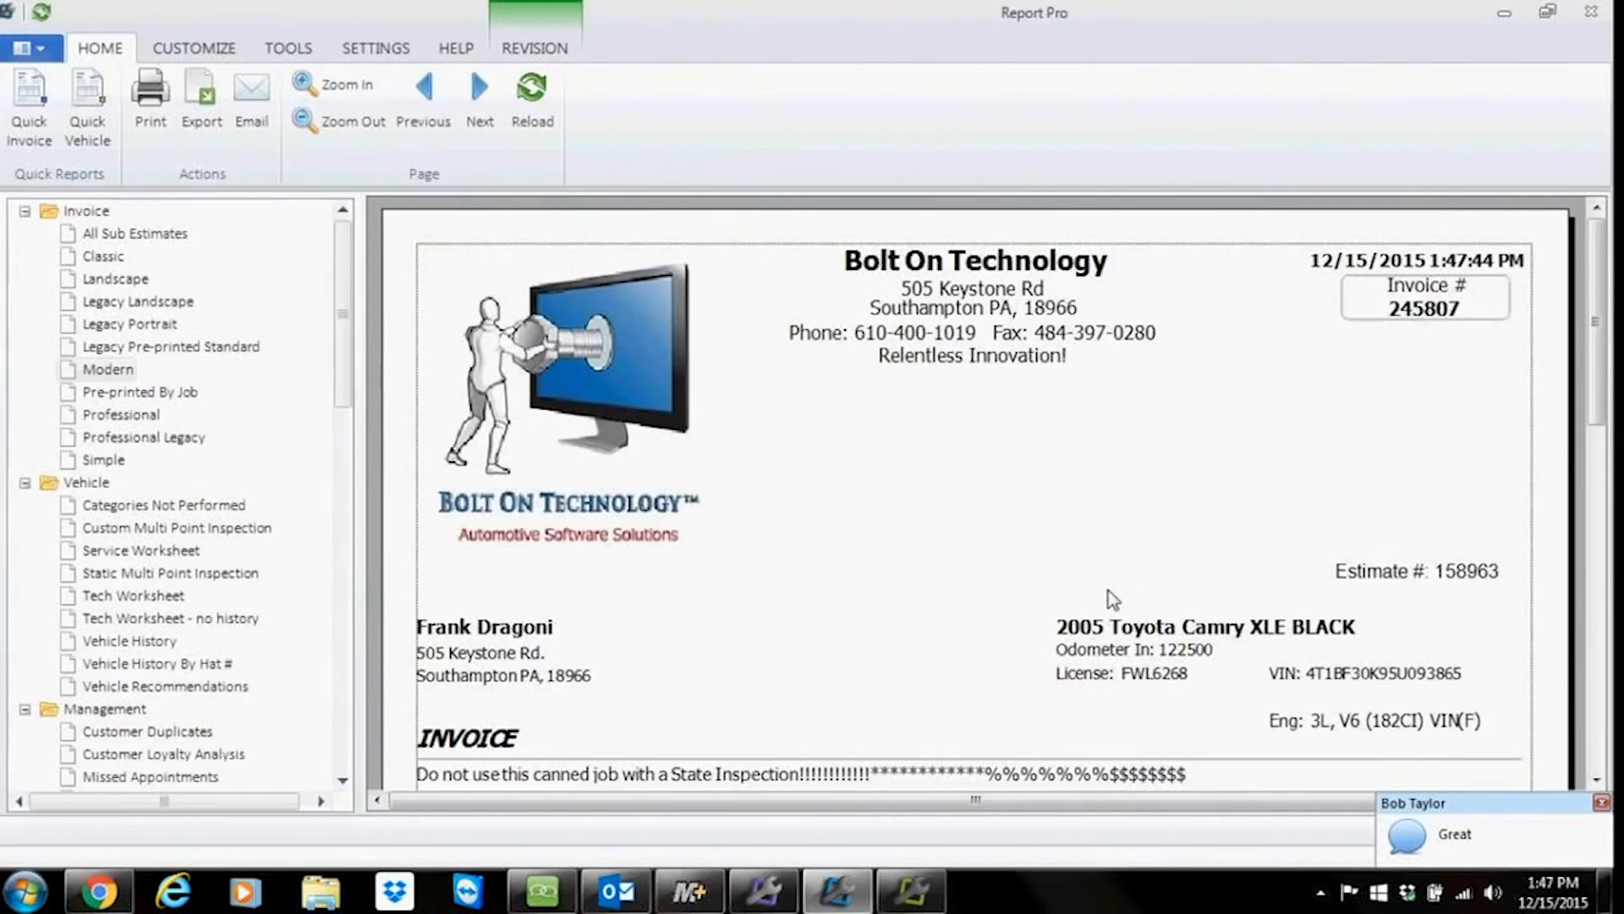
Step: Scroll through the invoice preview to review its header, jobs and job totals
scroll(1108, 584, "down", 2)
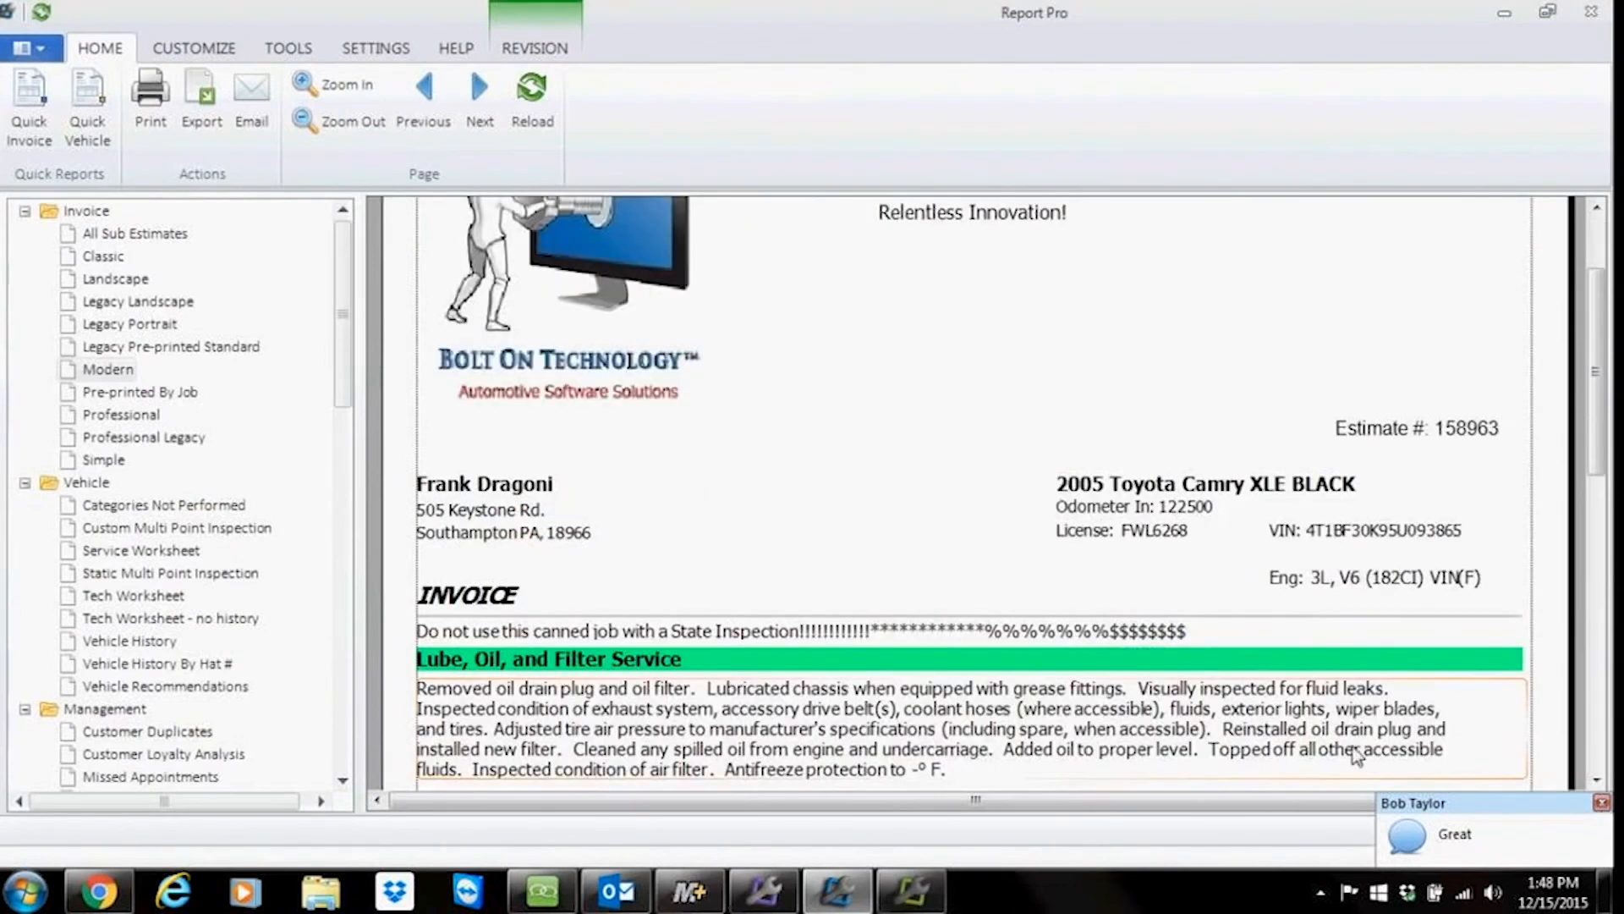
scroll(1032, 651, "up", 2)
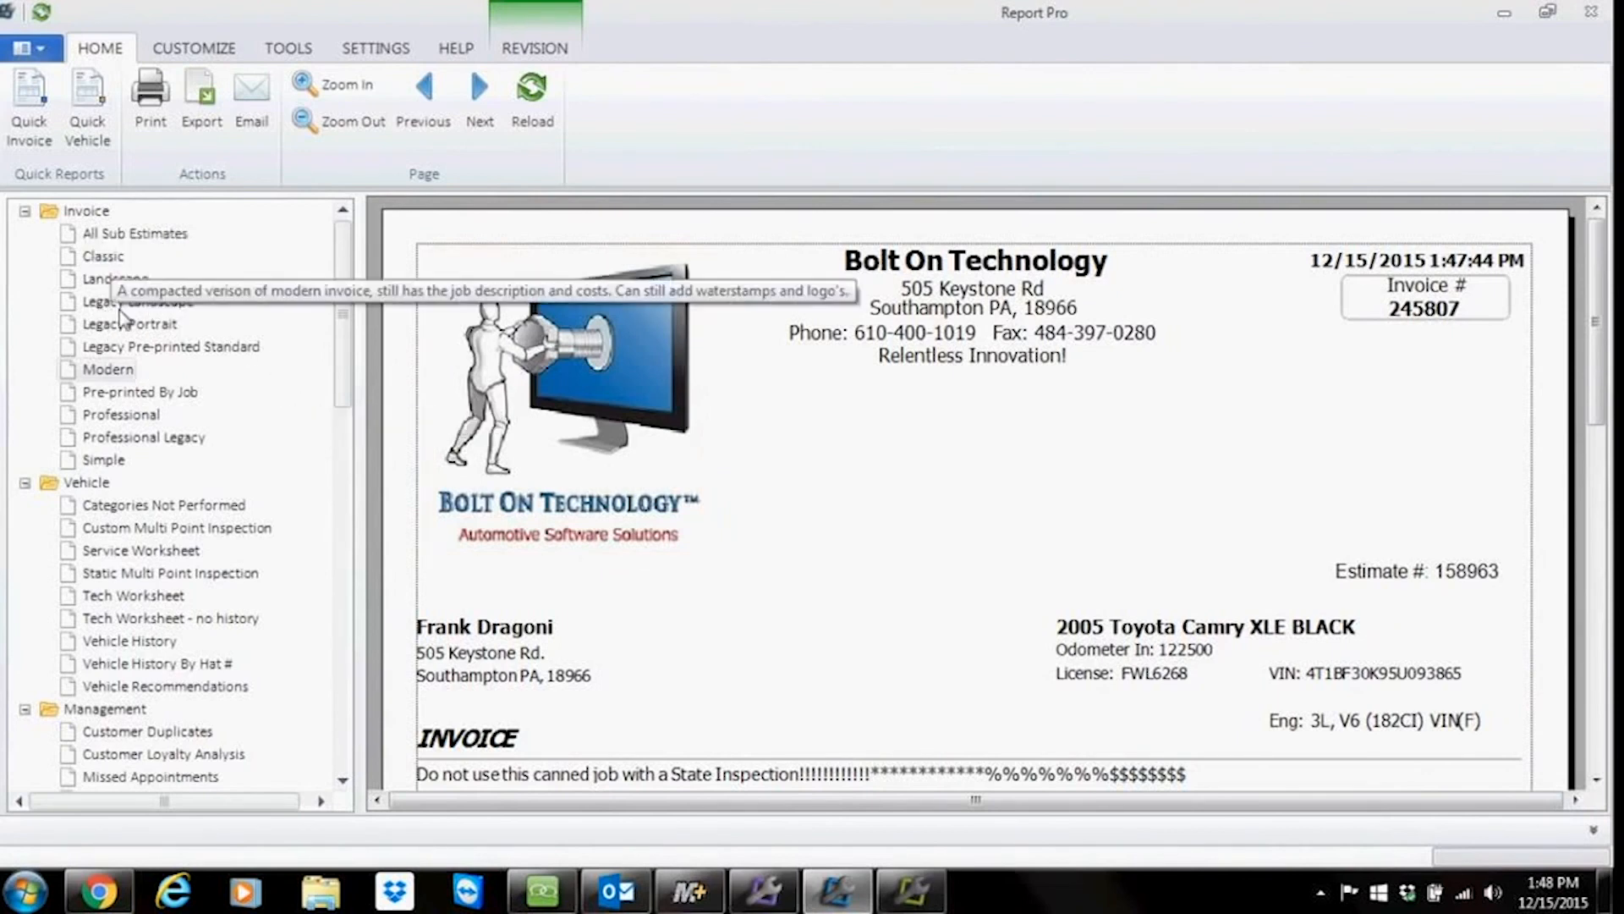
scroll(734, 510, "down", 3)
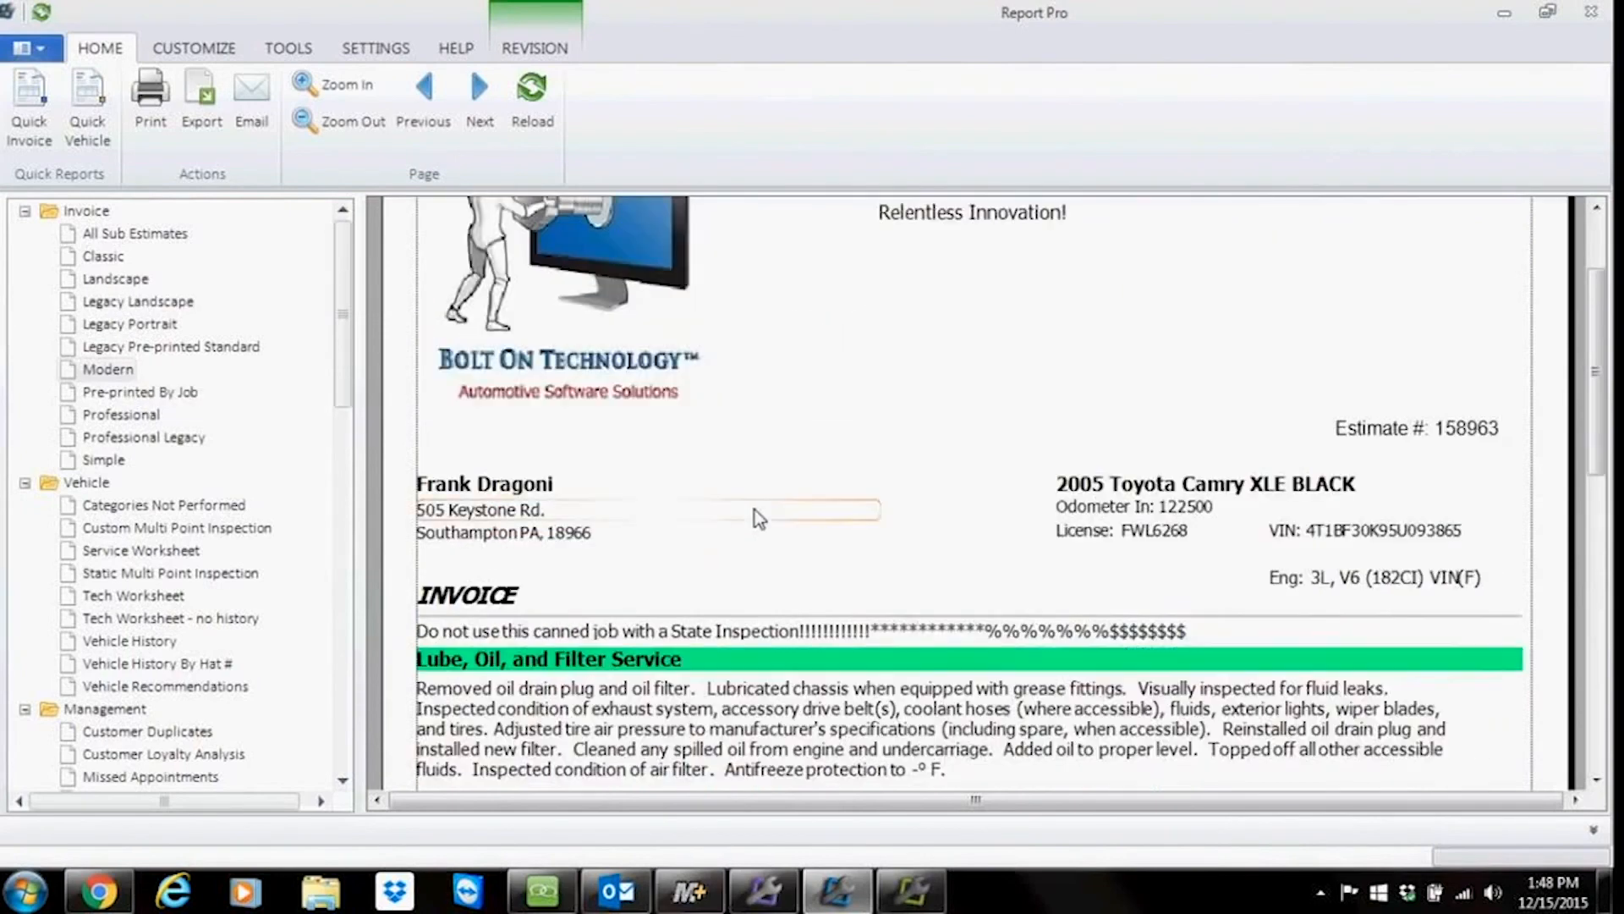
scroll(761, 514, "down", 5)
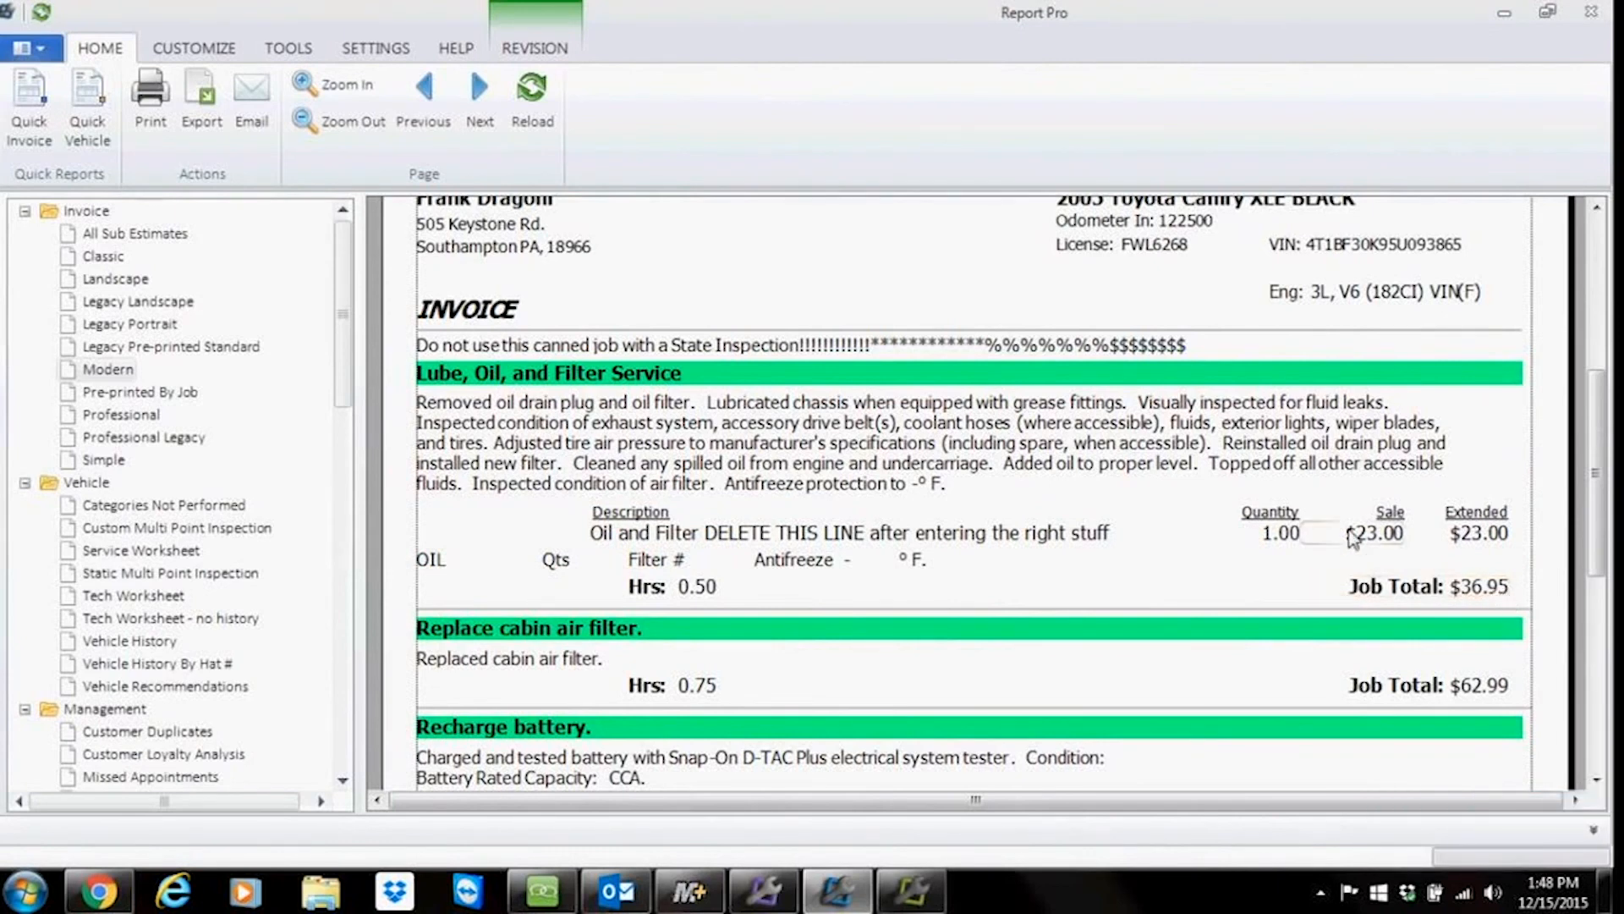
scroll(1353, 537, "up", 3)
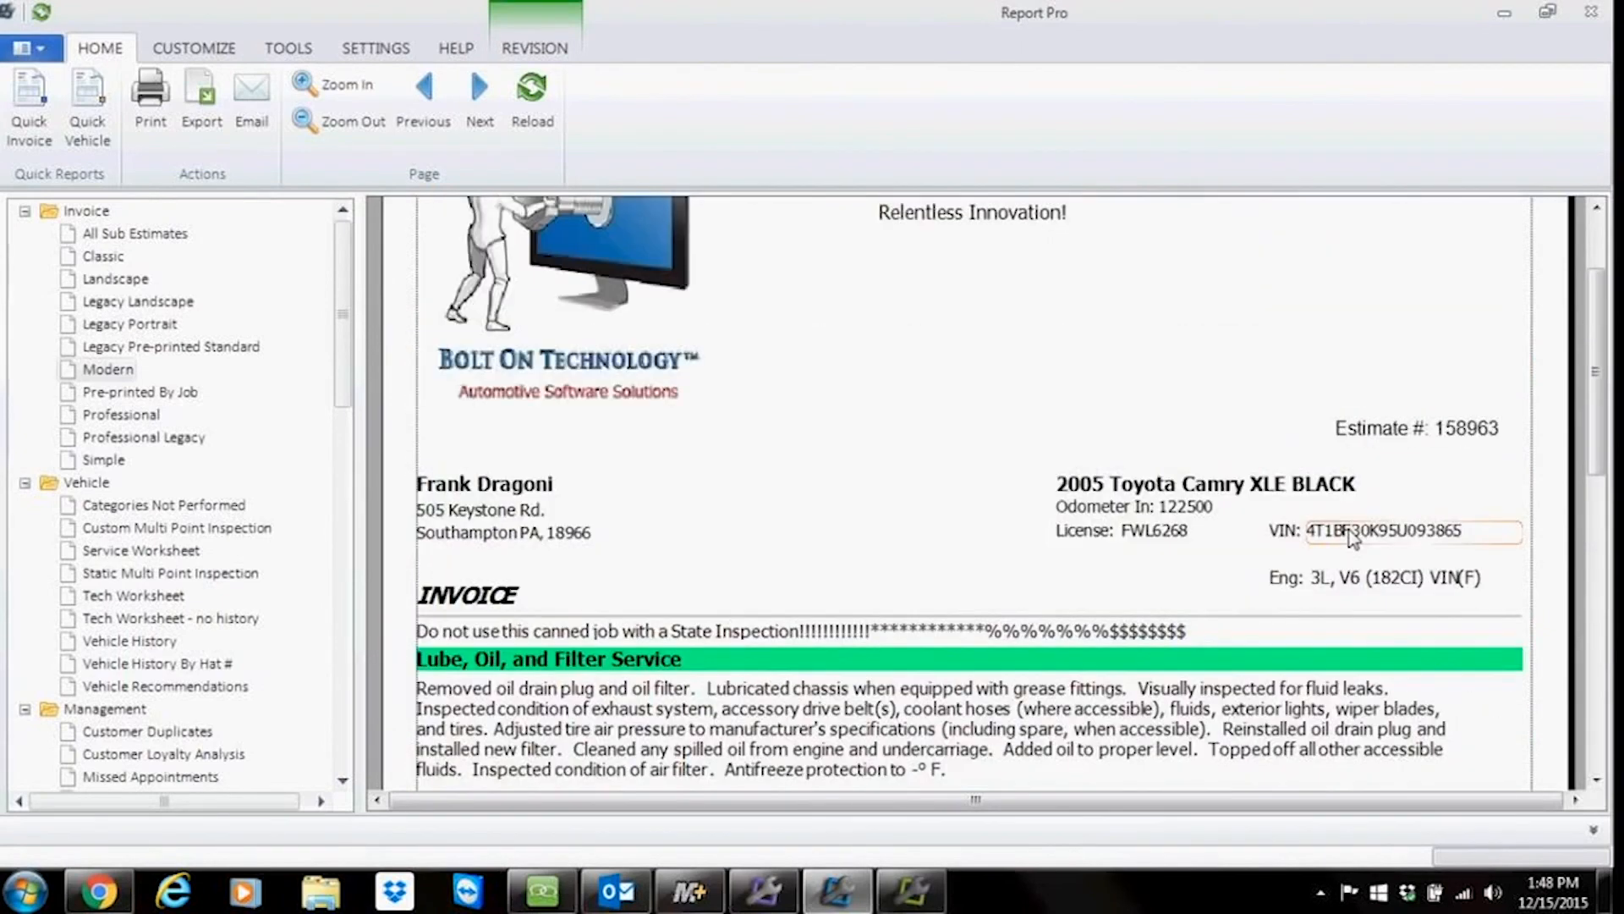
scroll(1354, 537, "up", 2)
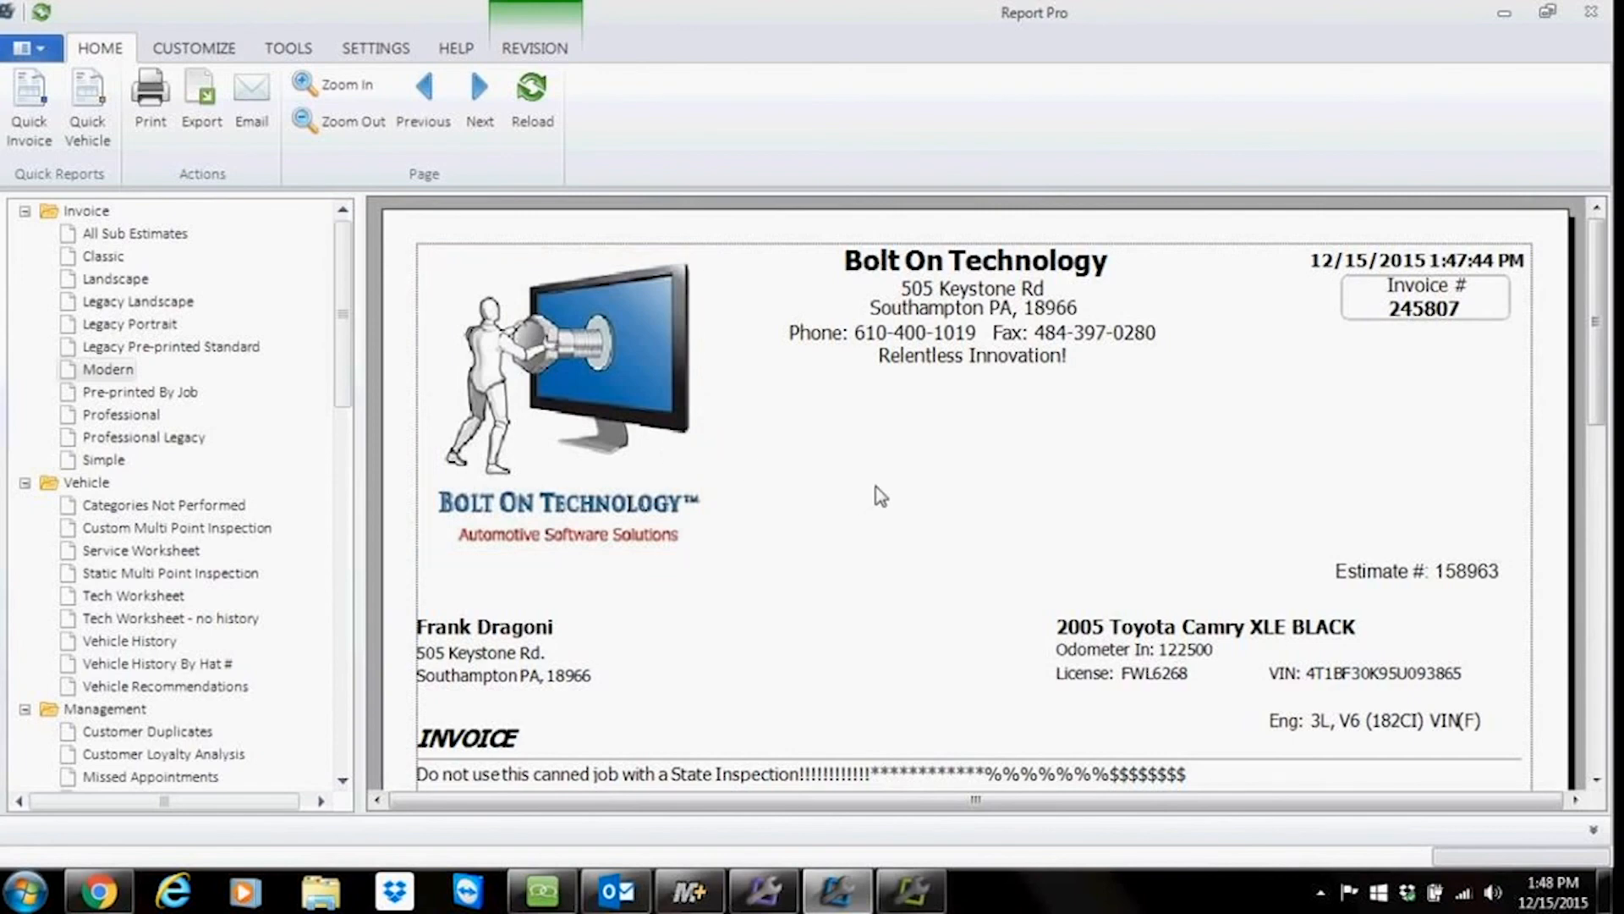
scroll(880, 497, "down", 10)
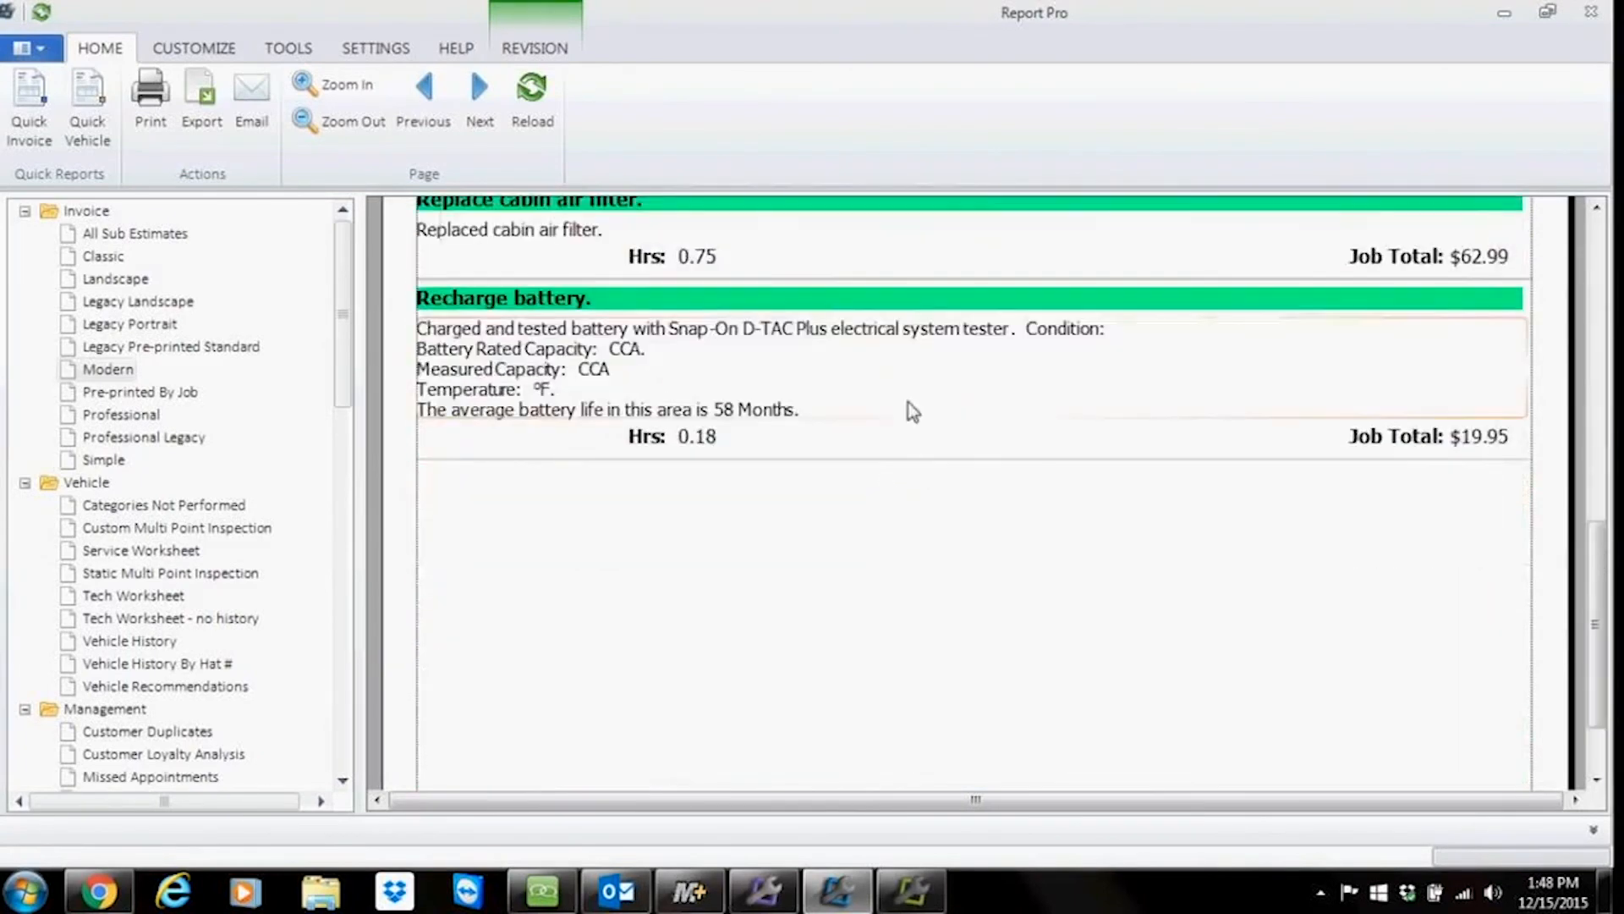
scroll(912, 388, "down", 3)
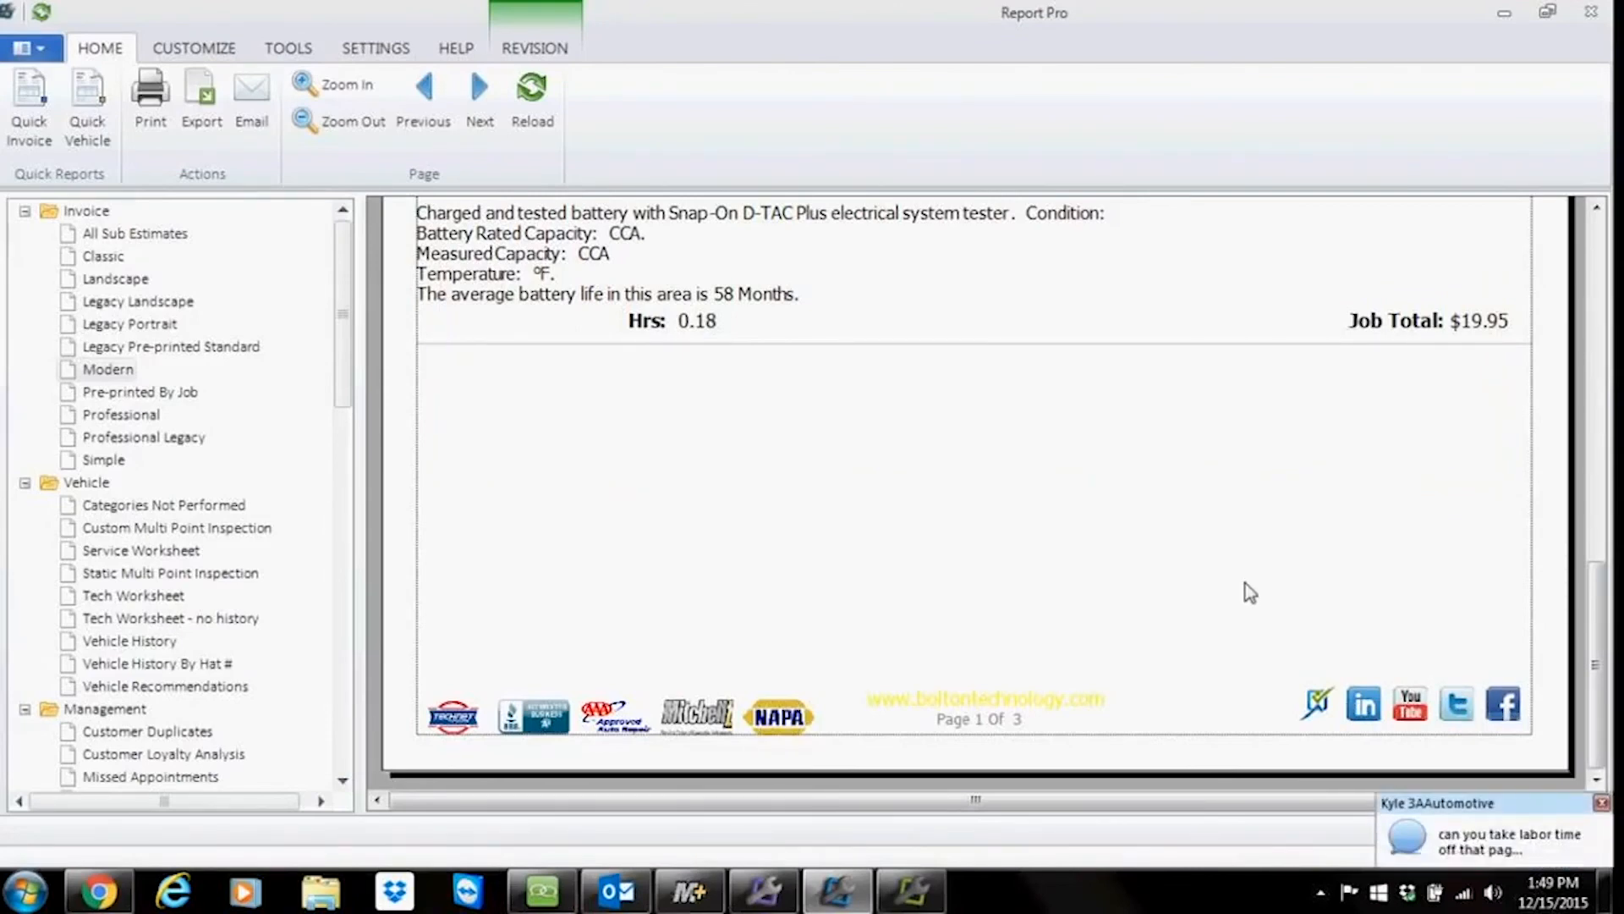
Step: Follow the invoice footer's Facebook link and minimize the browser
left_click(1510, 715)
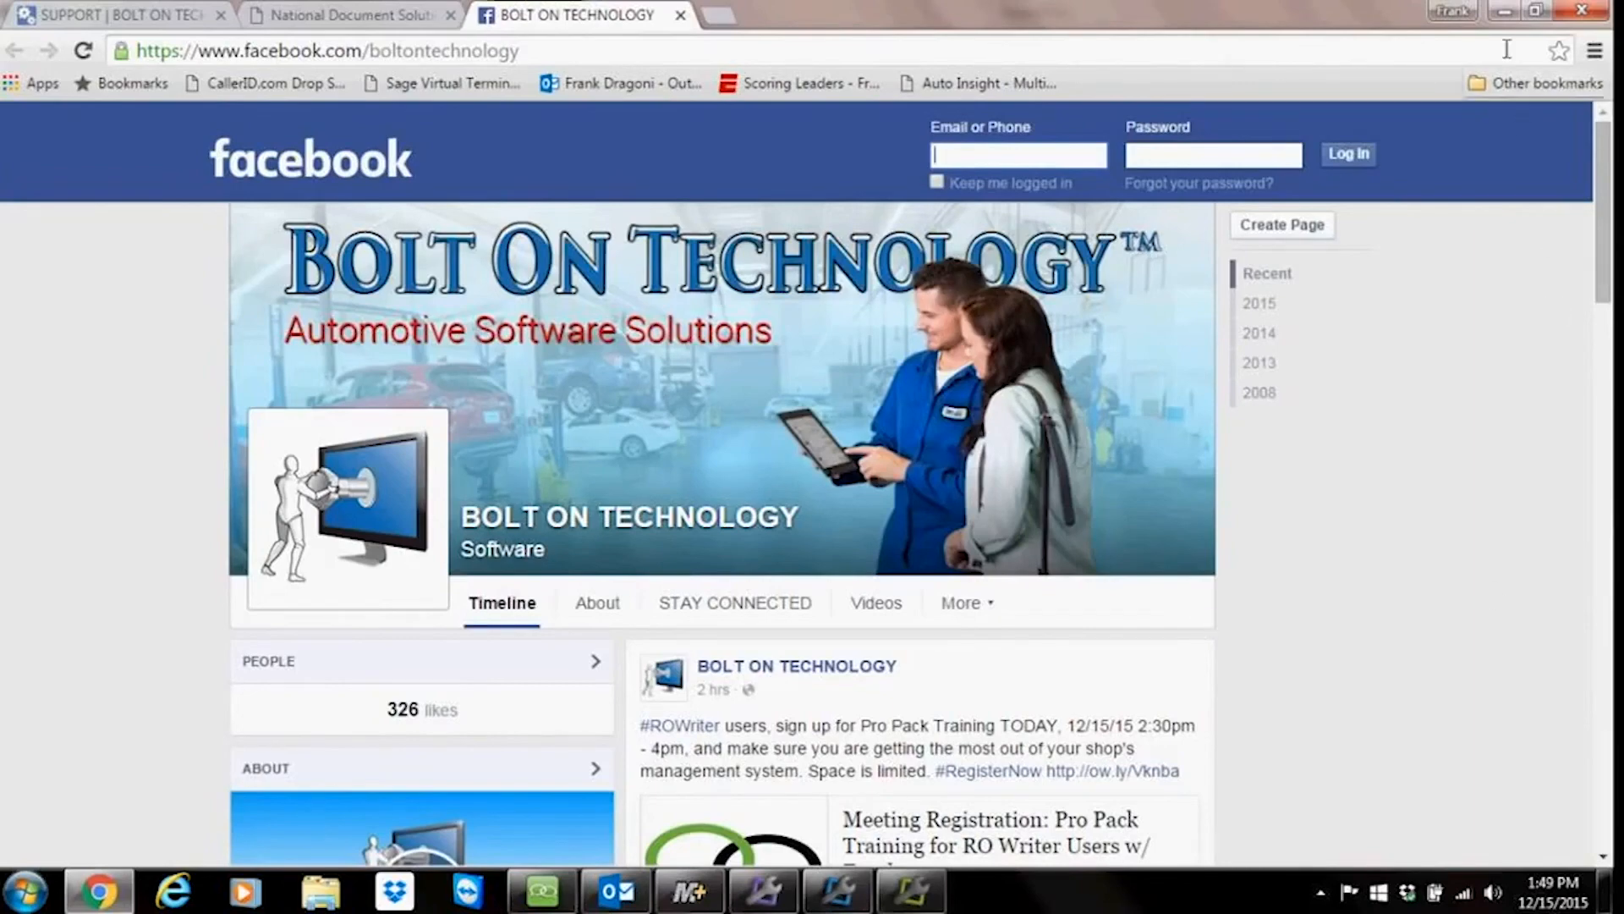
left_click(1500, 15)
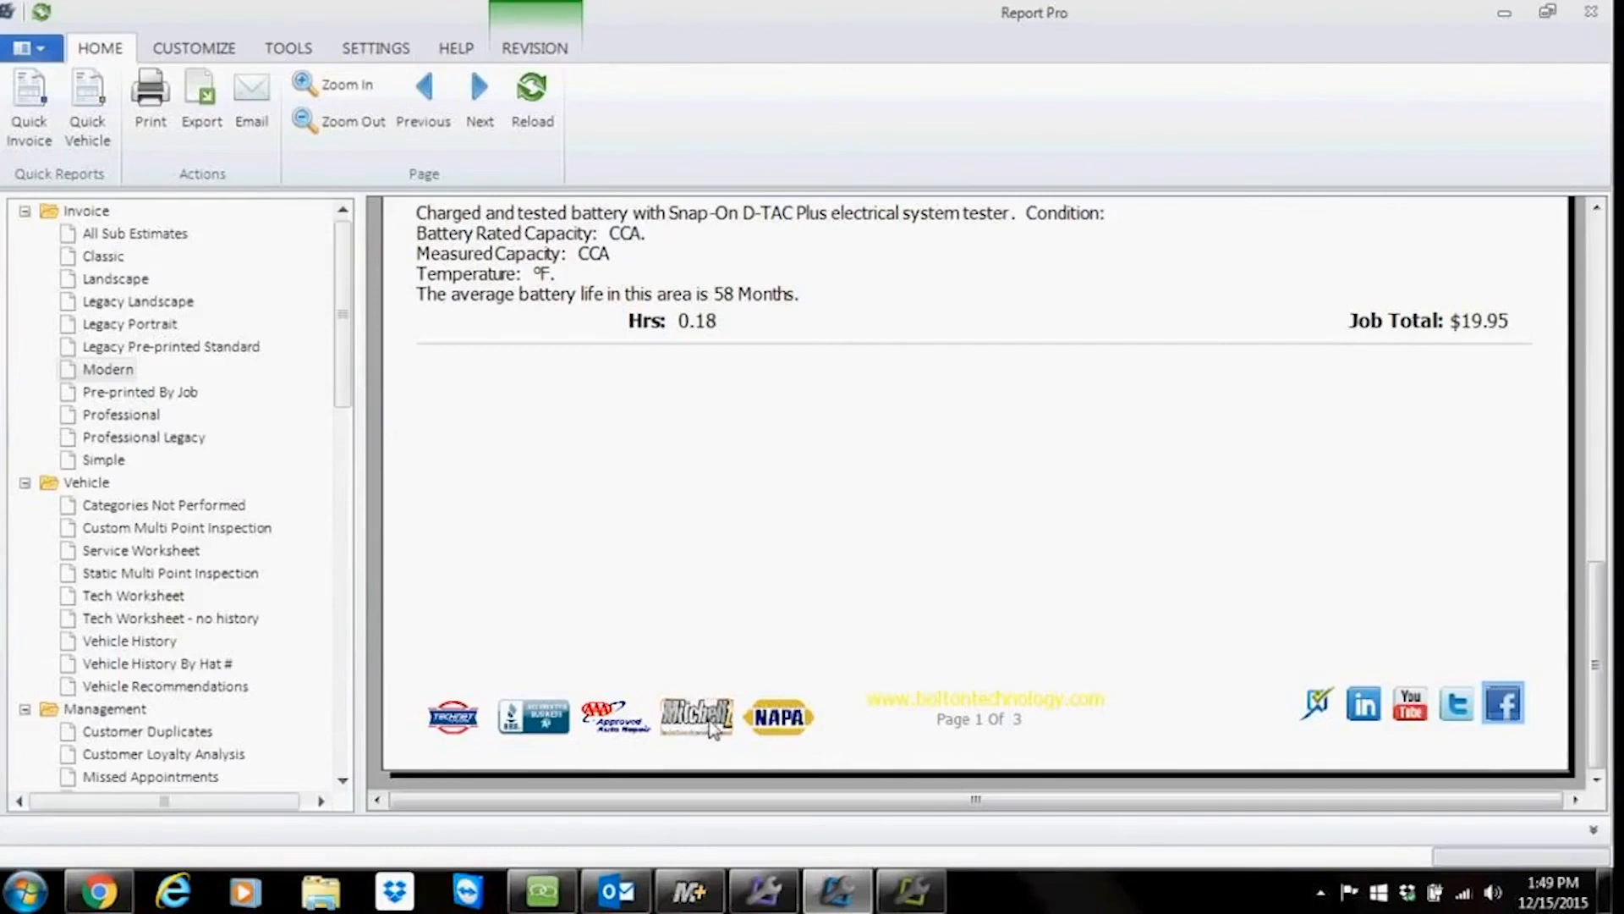
Step: Go to the next invoice page and scroll through the recommendations and declined work sections
scroll(738, 626, "up", 3)
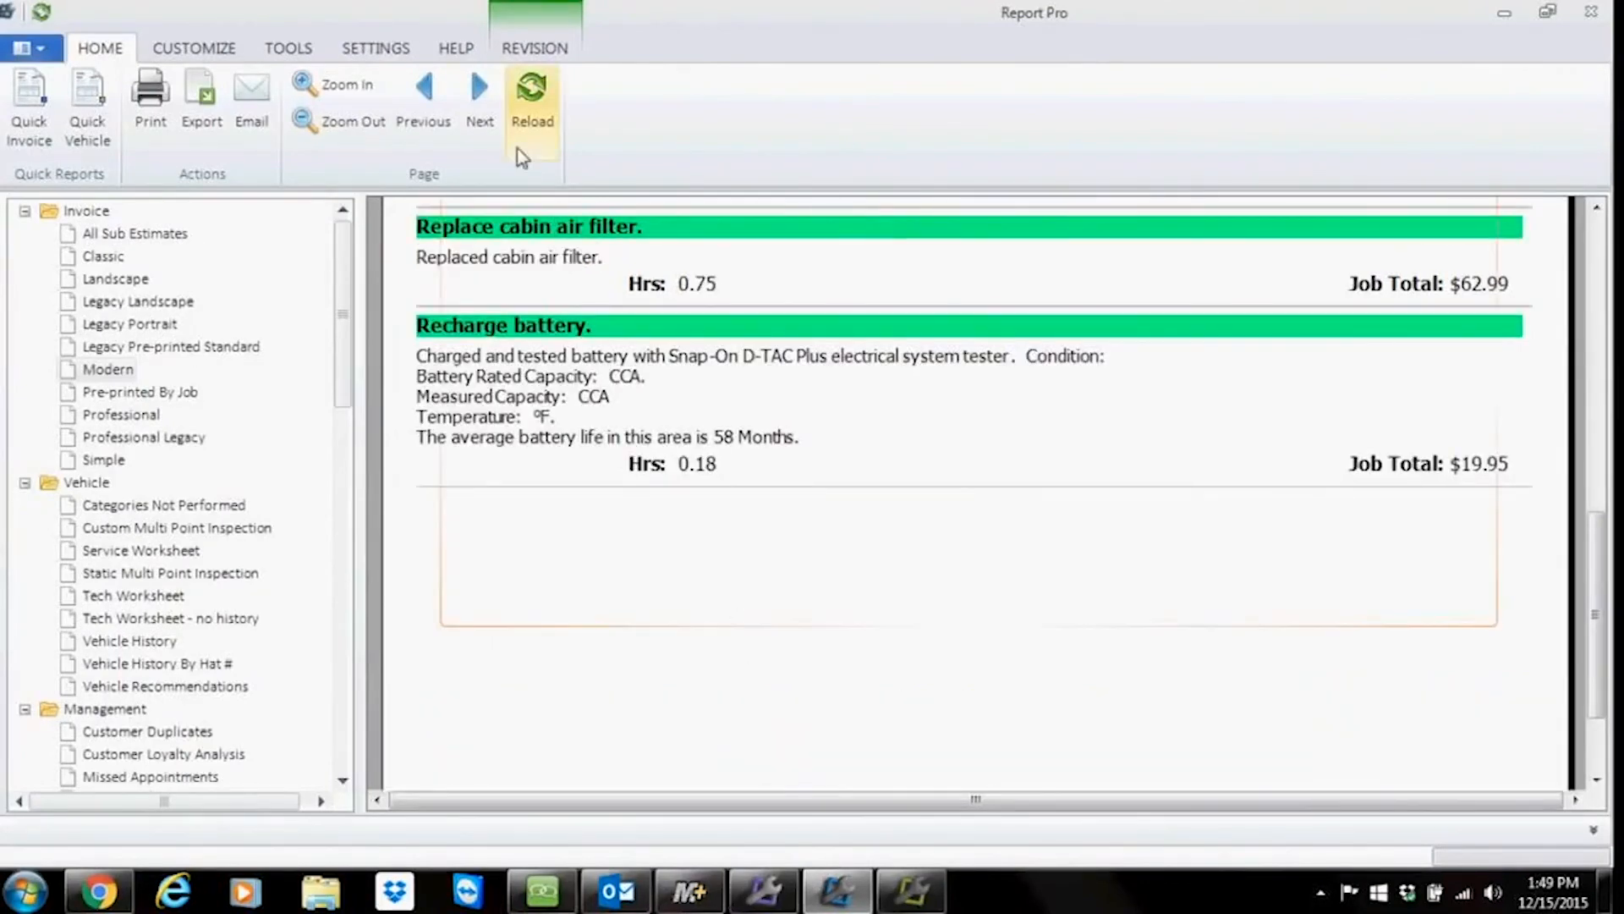
left_click(480, 95)
scroll(816, 474, "down", 6)
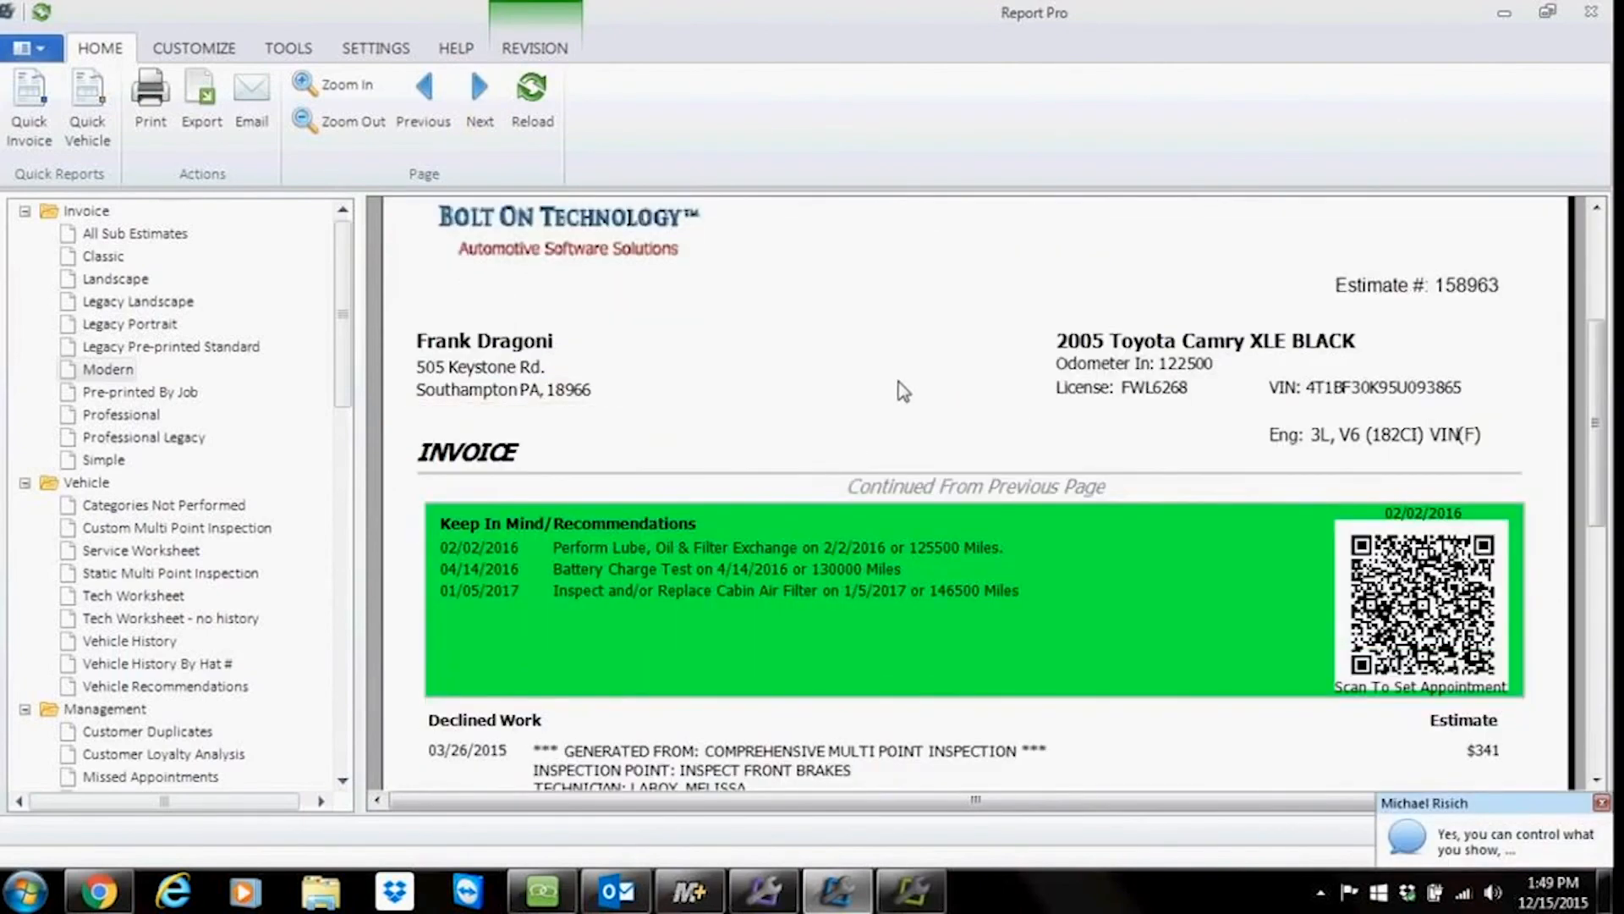
scroll(918, 430, "down", 3)
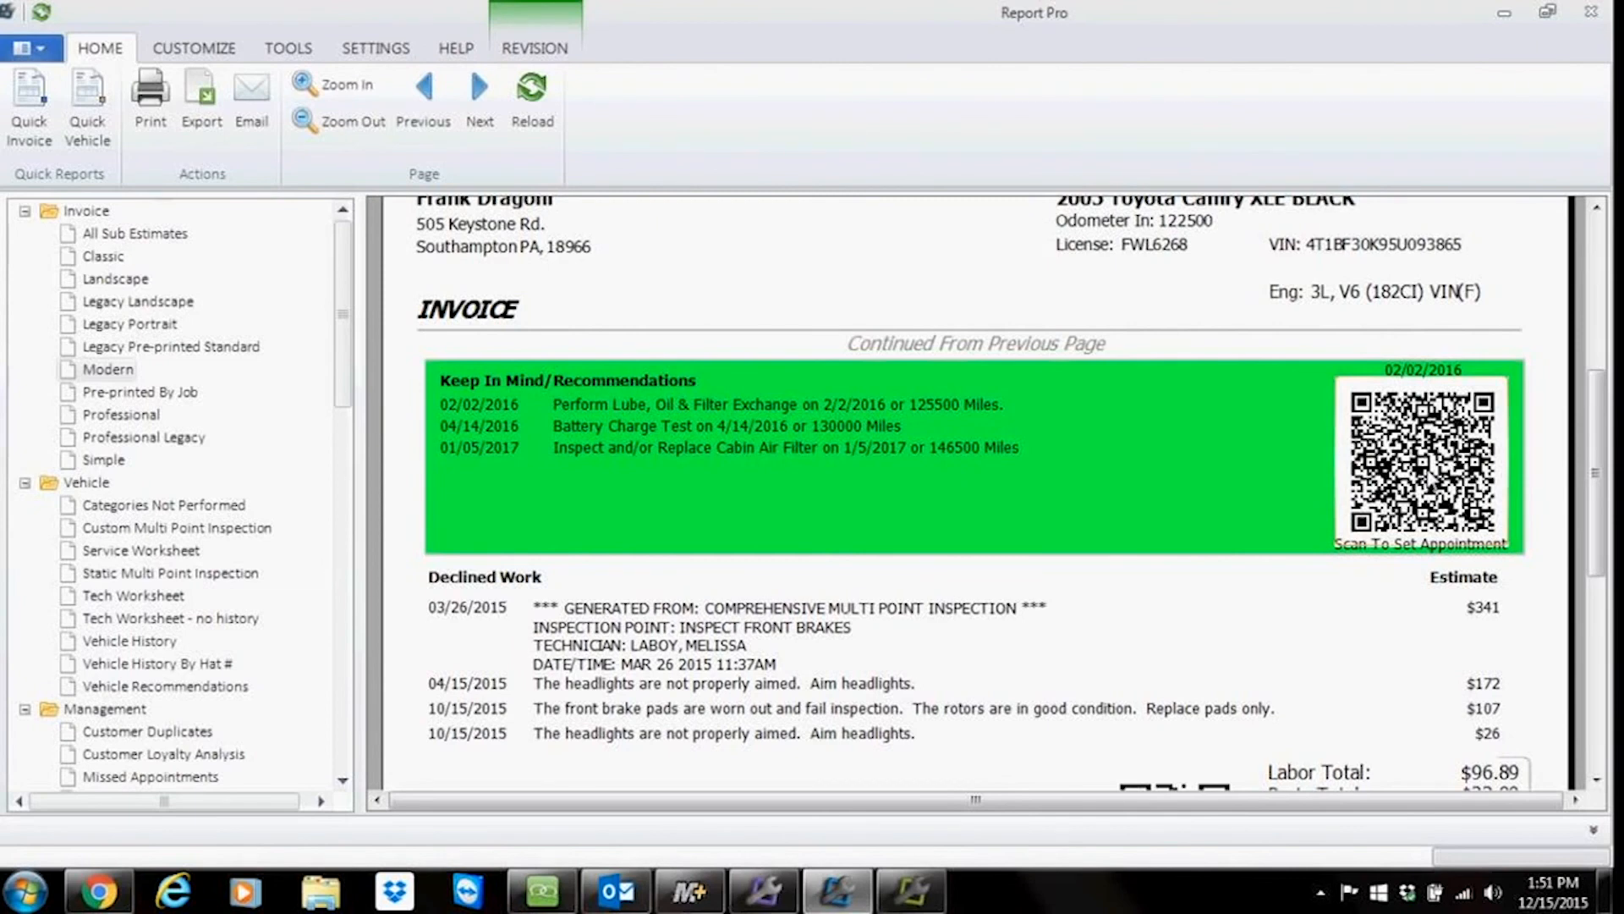
scroll(1207, 540, "down", 2)
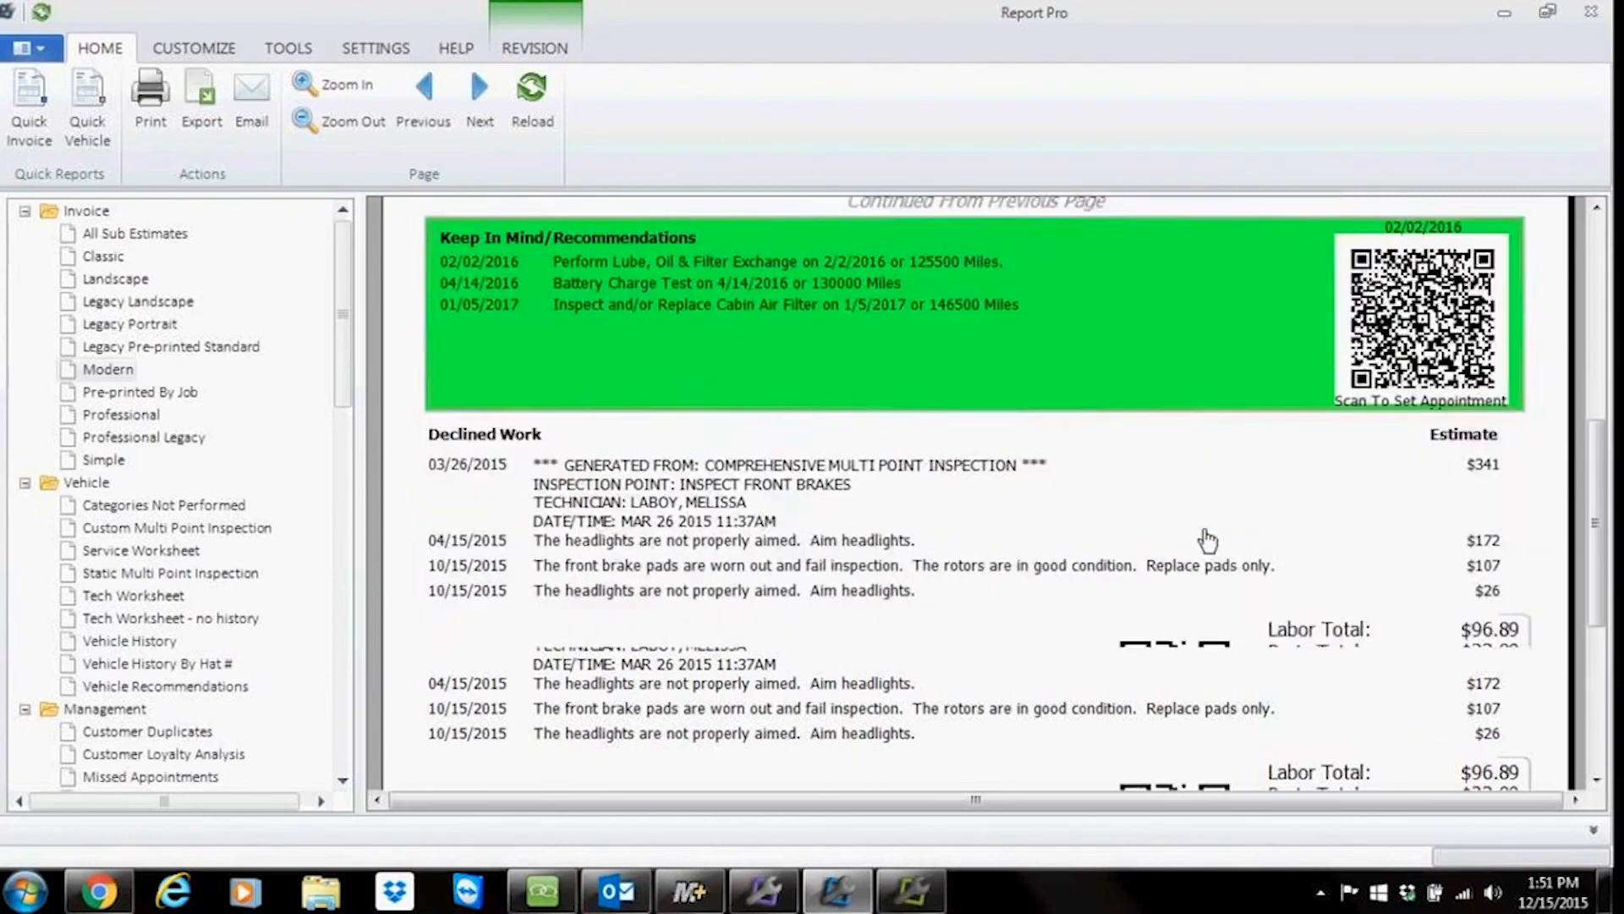
Step: Enable the American Express card logo in the invoice's credit card settings, save, and reload the Modern invoice
scroll(1207, 540, "down", 2)
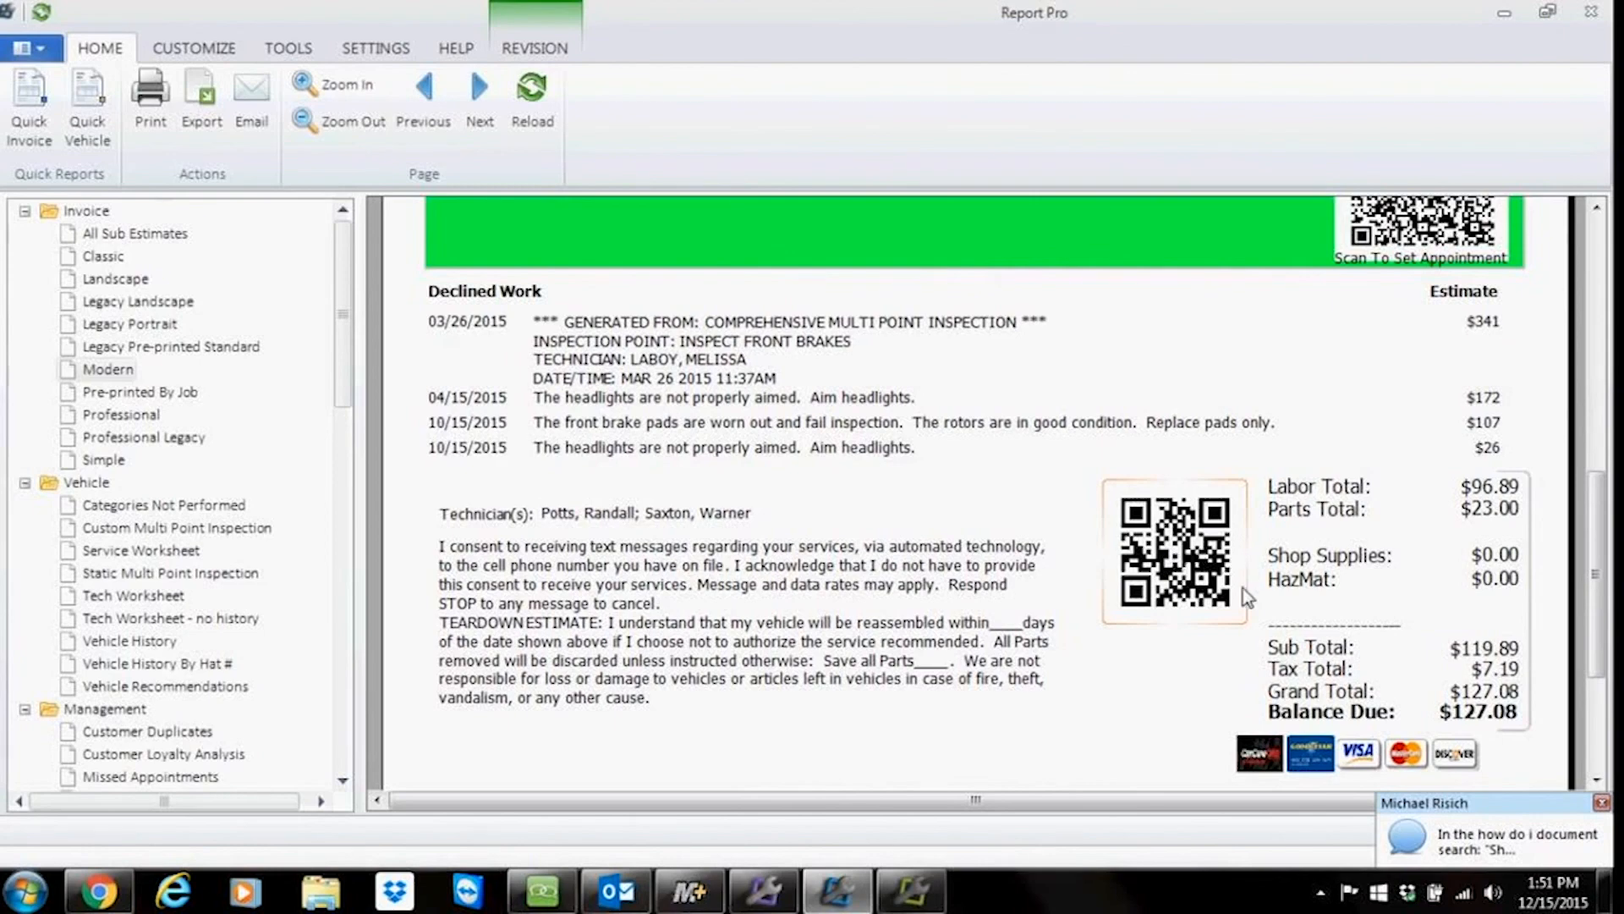
scroll(1284, 572, "down", 2)
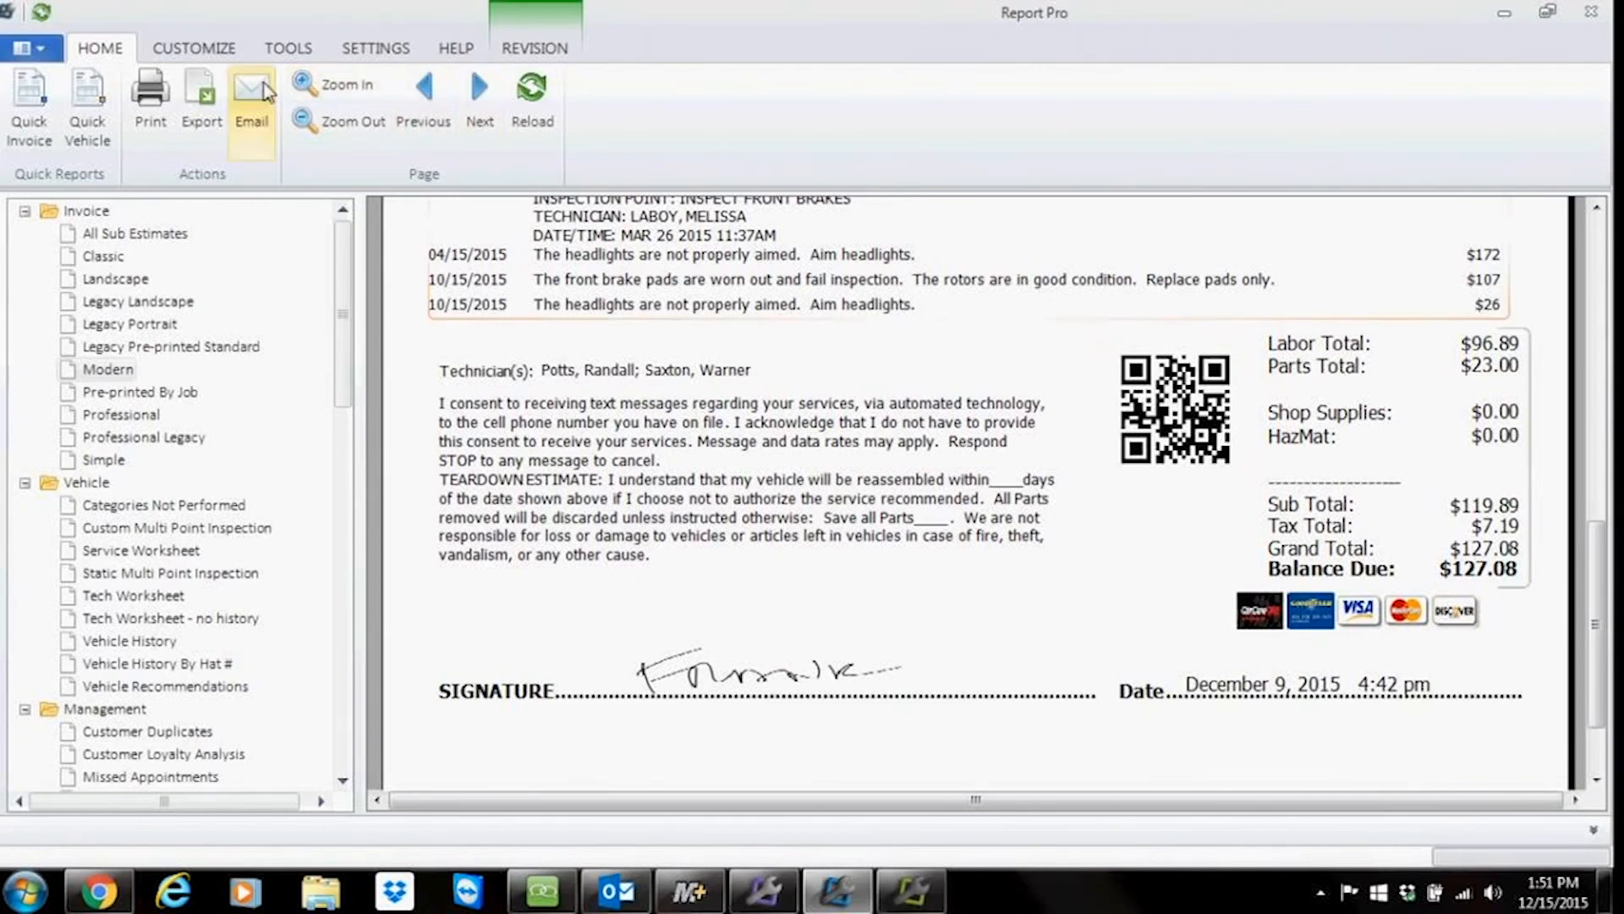
left_click(201, 53)
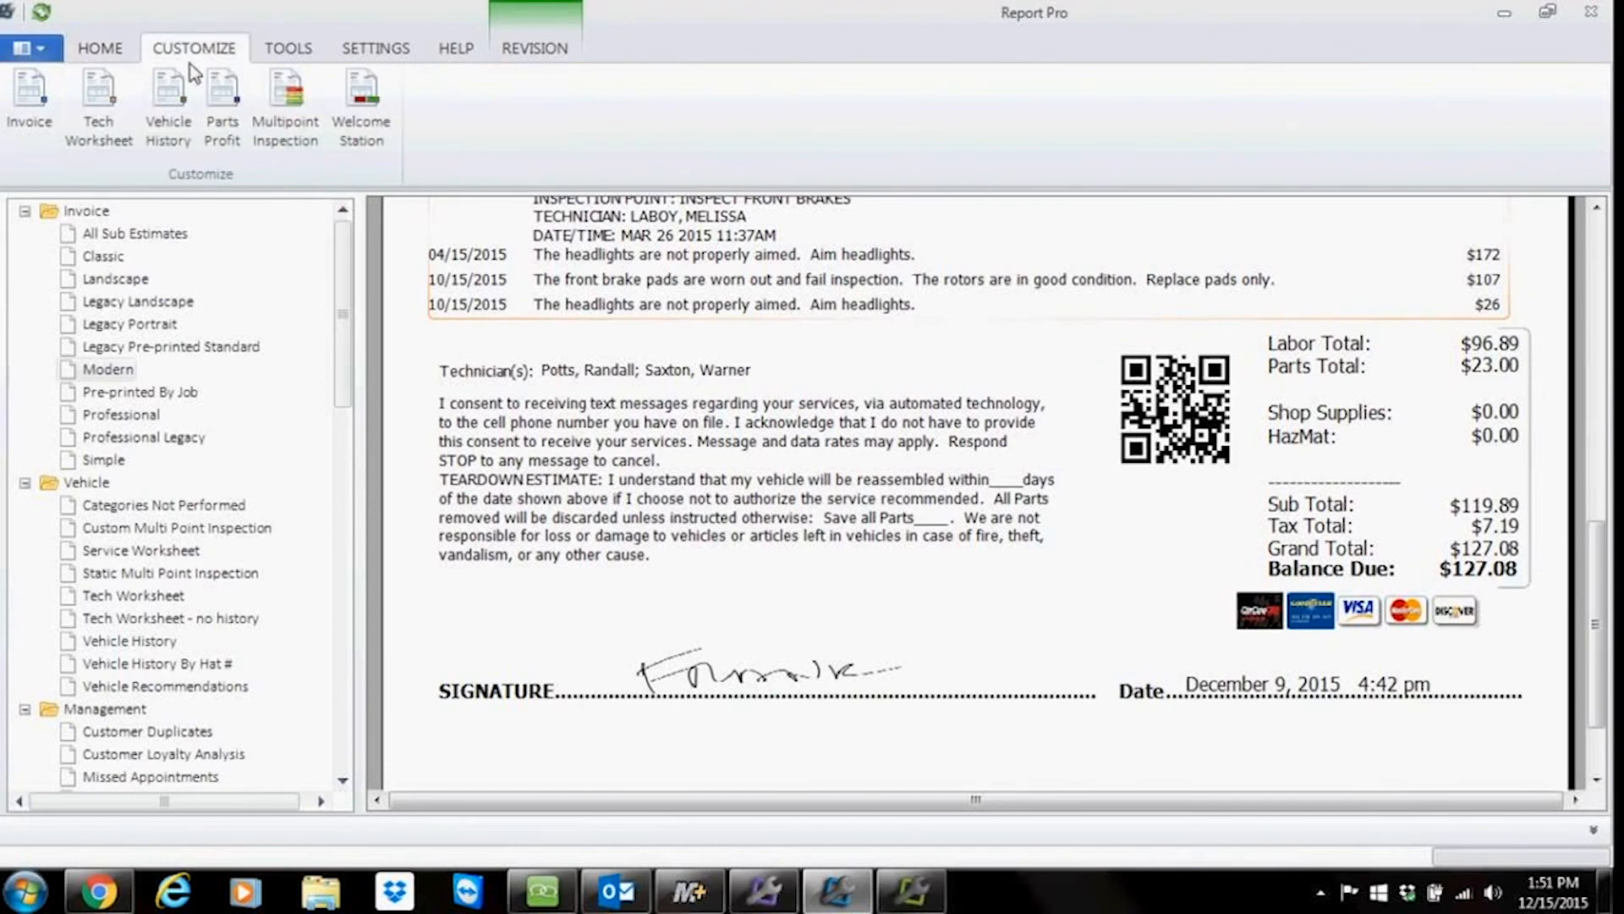
left_click(30, 101)
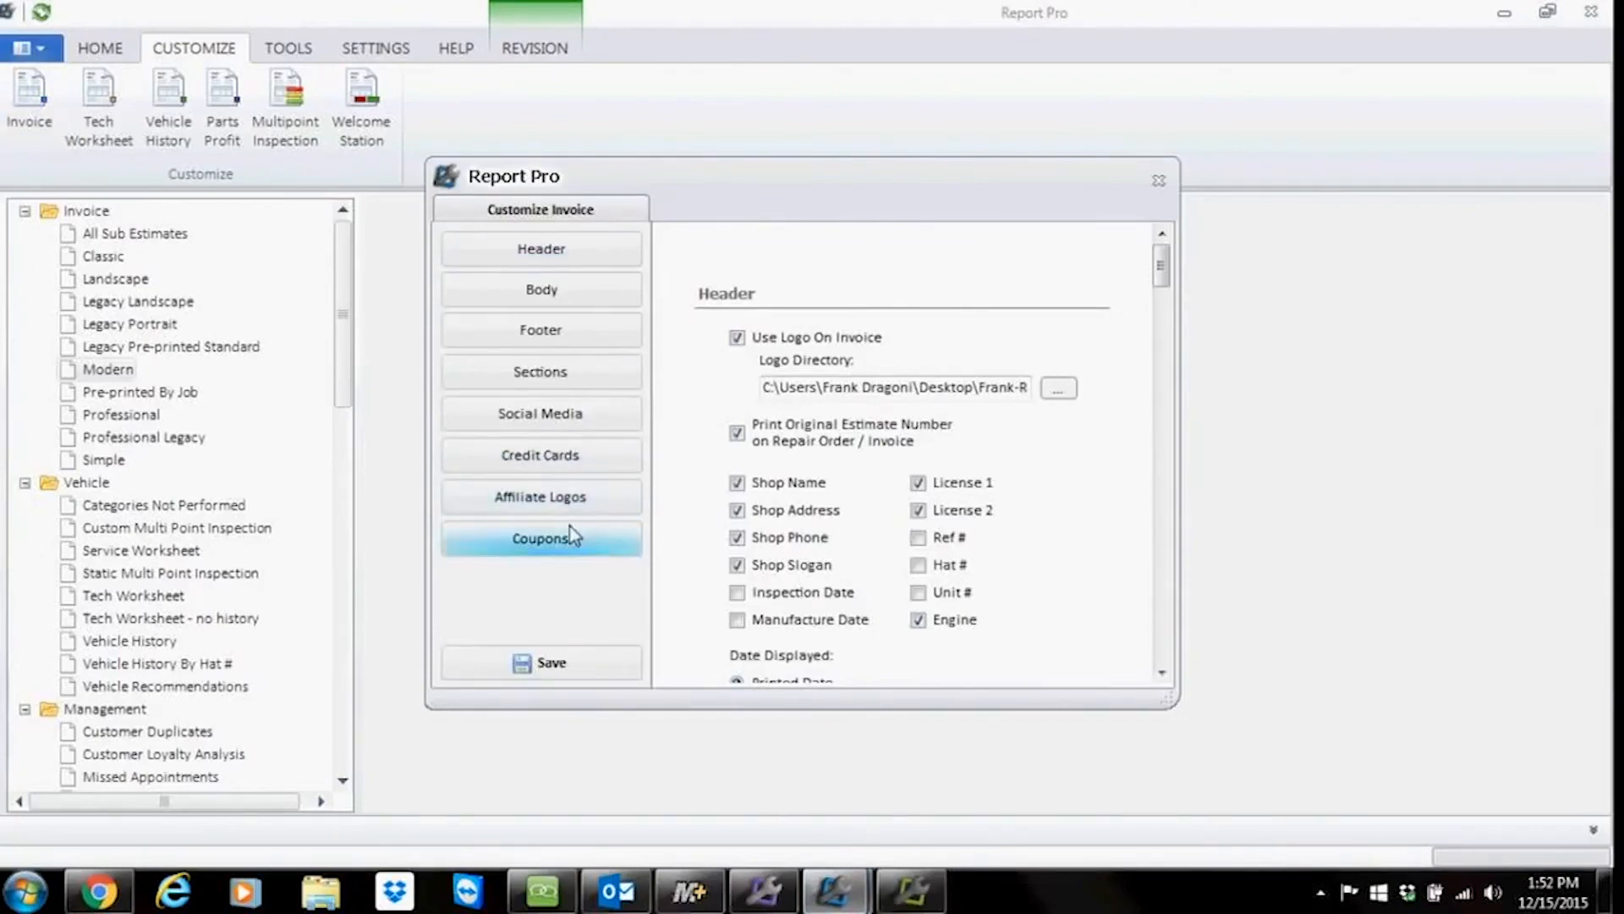
left_click(542, 461)
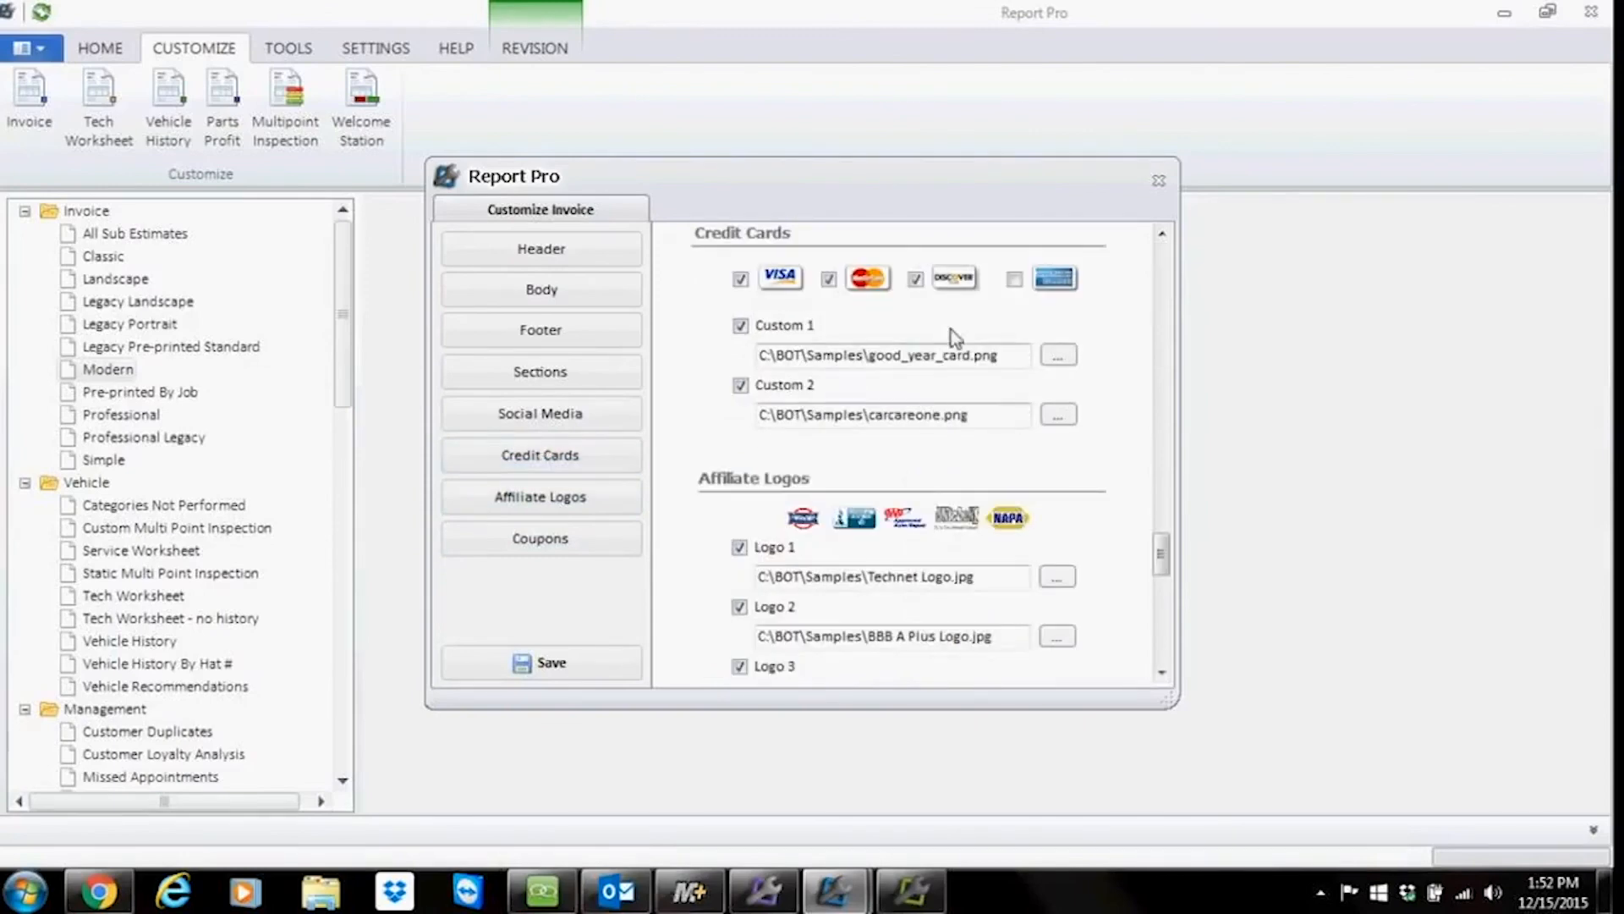
left_click(1015, 281)
left_click(560, 667)
left_click(108, 368)
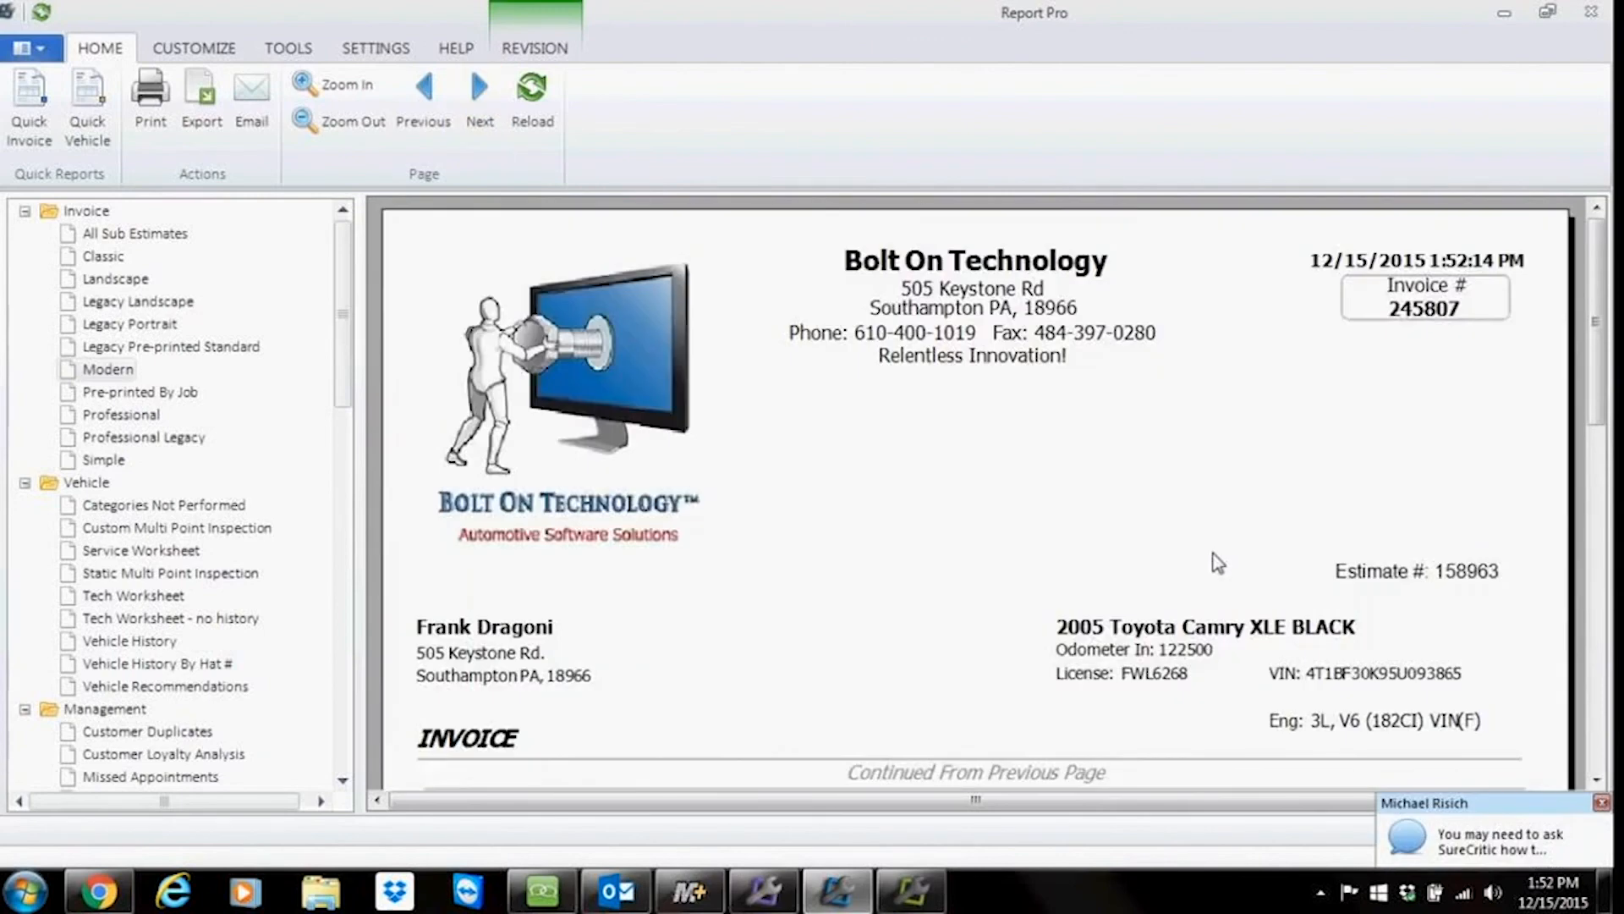
Step: Review the invoice footer and the Customize Invoice header, body, footer and sections options
scroll(1218, 562, "down", 10)
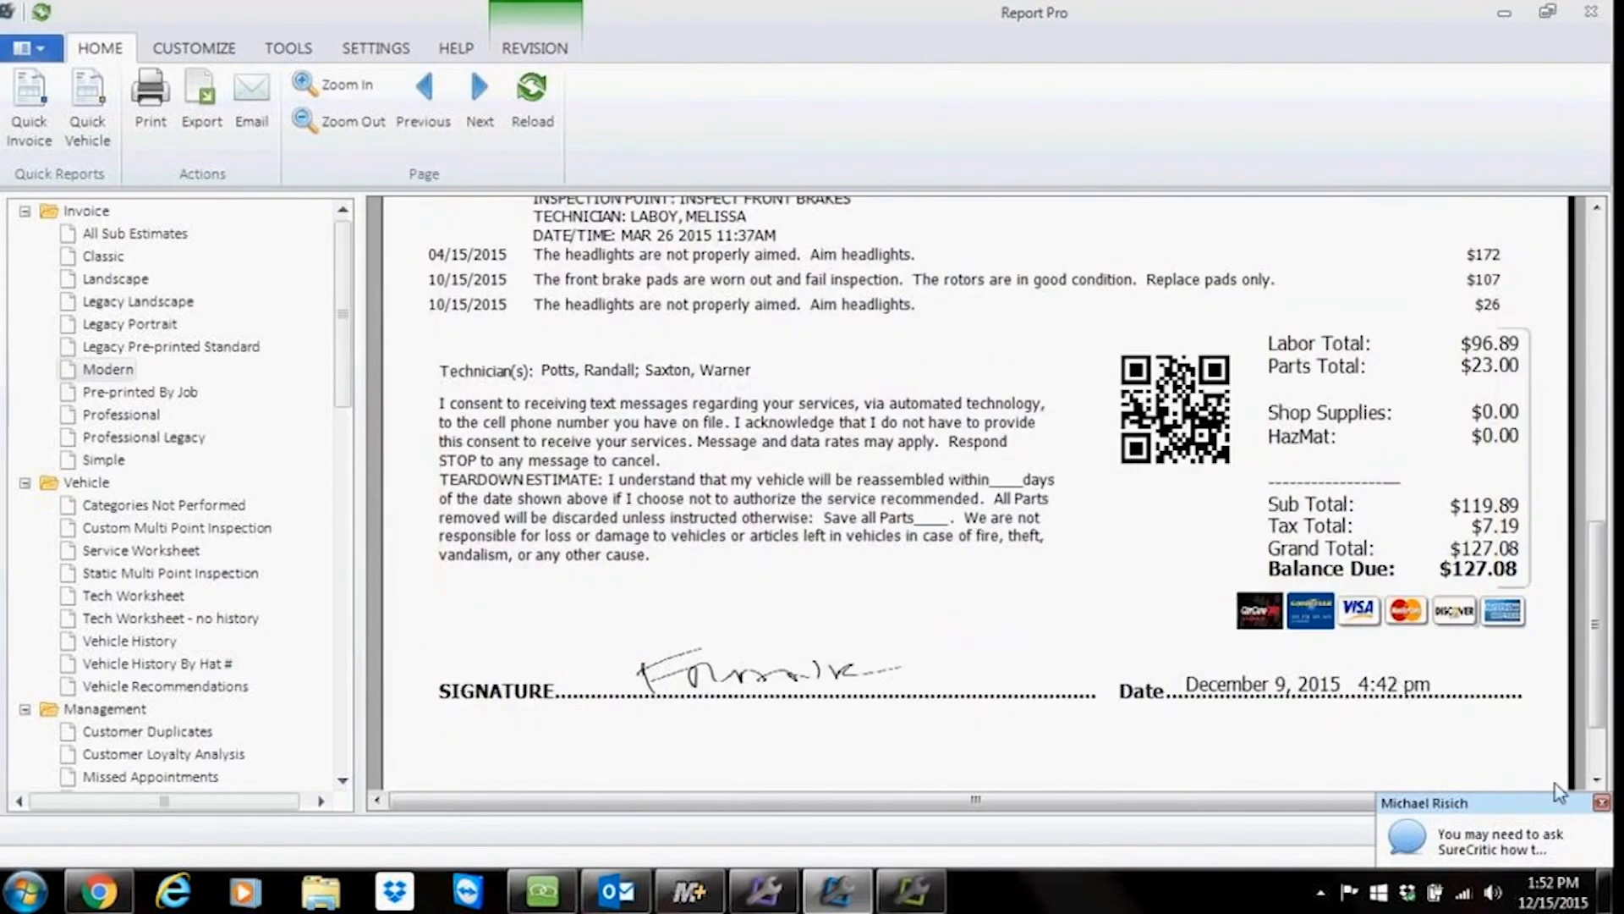
left_click(1601, 803)
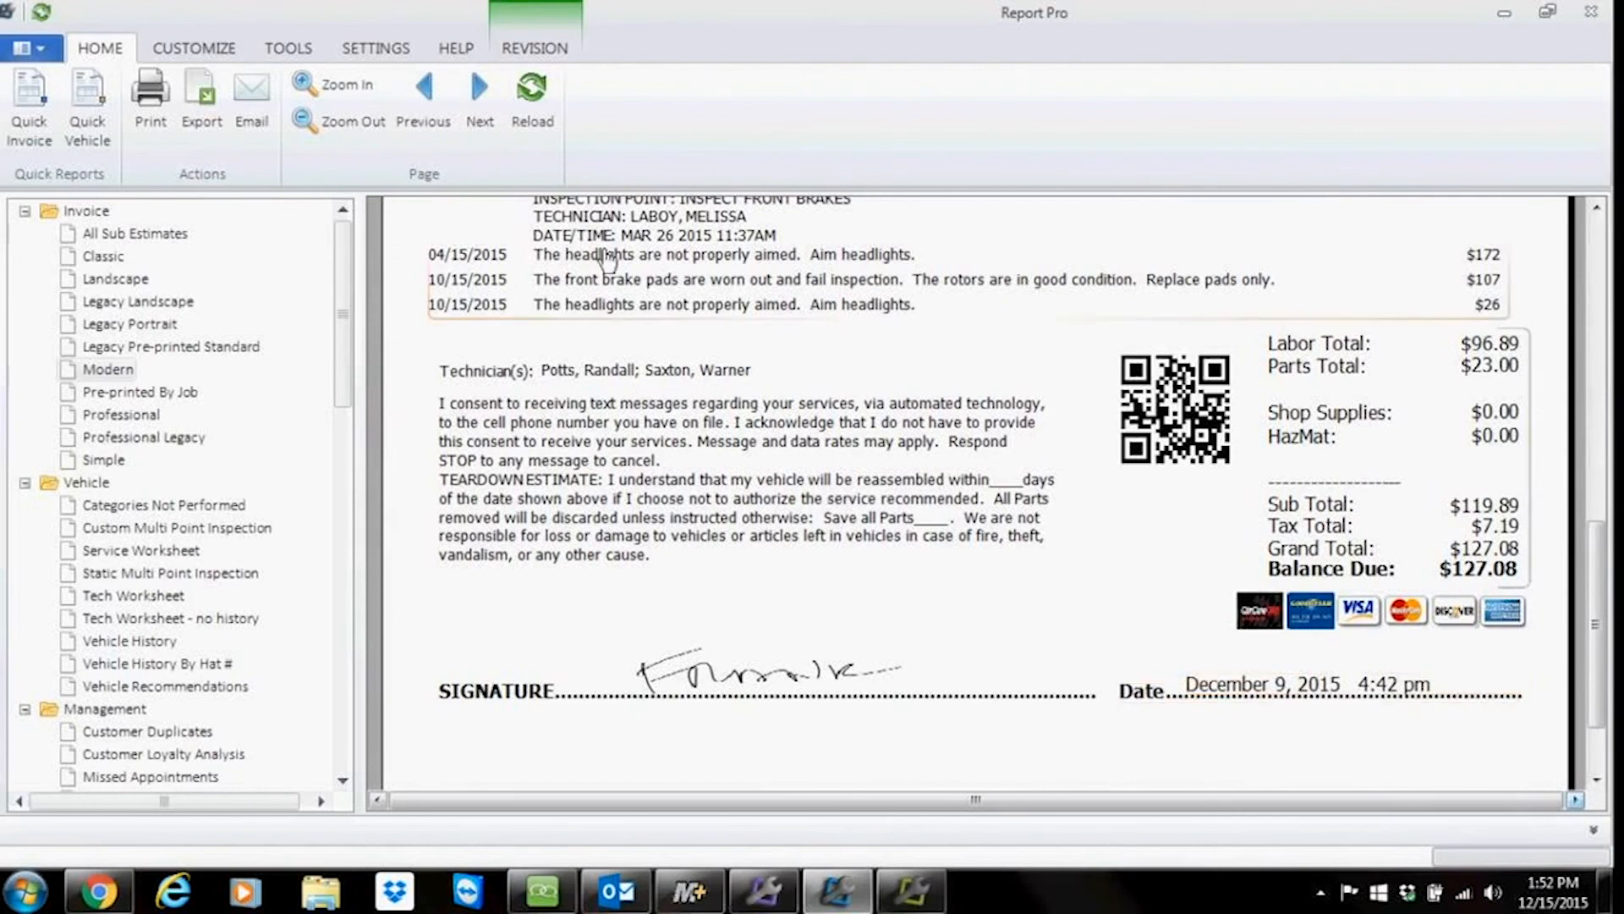
left_click(194, 49)
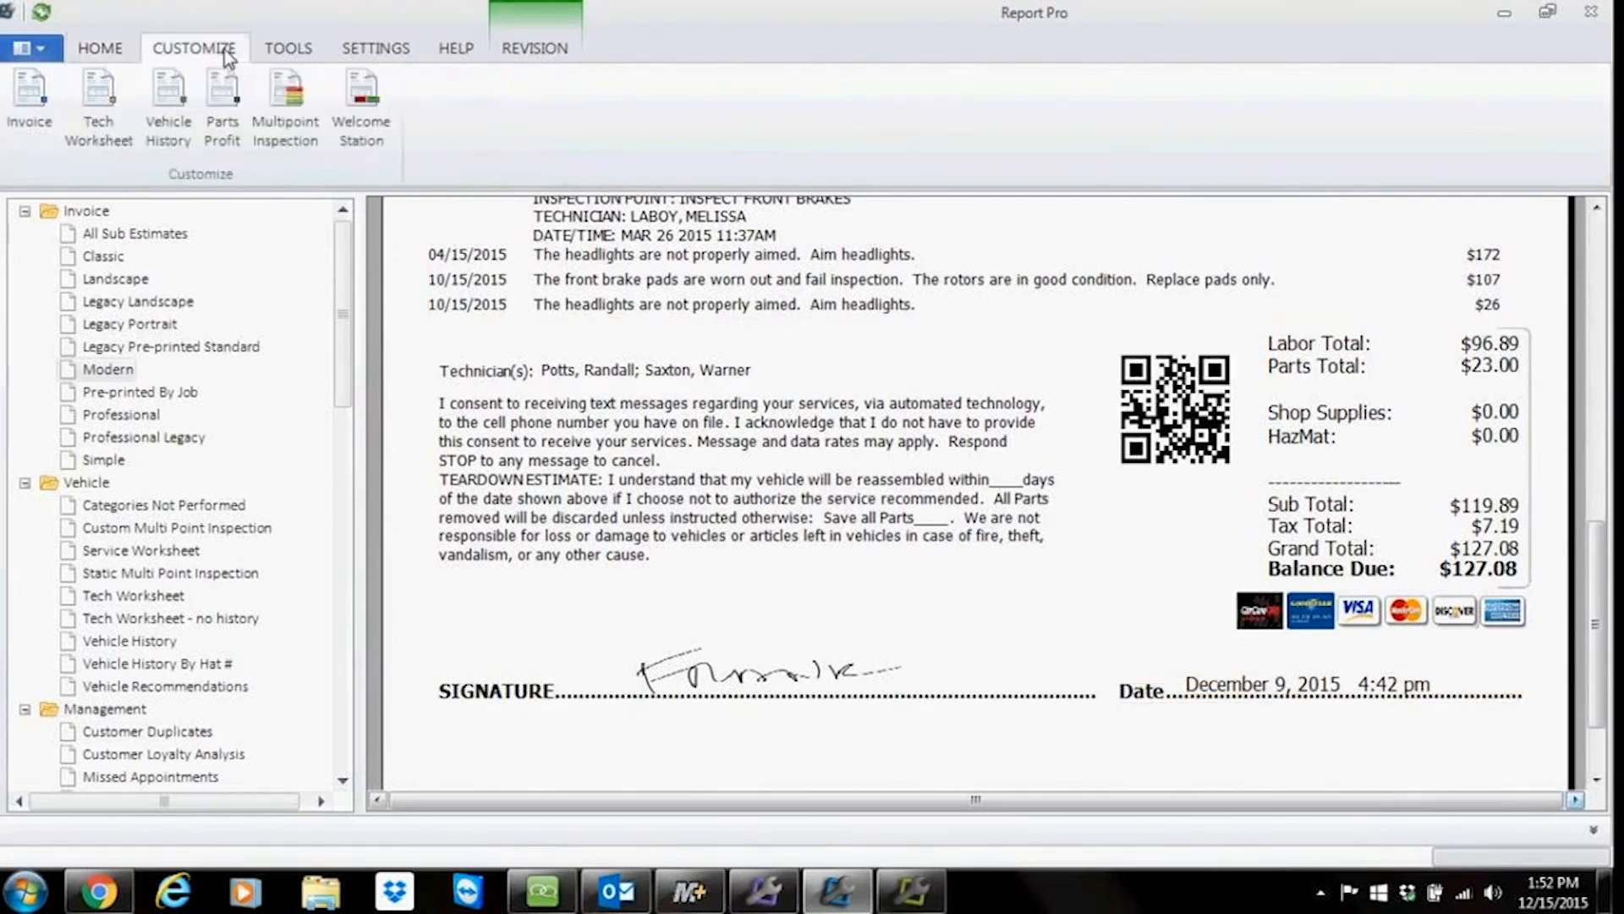
left_click(30, 100)
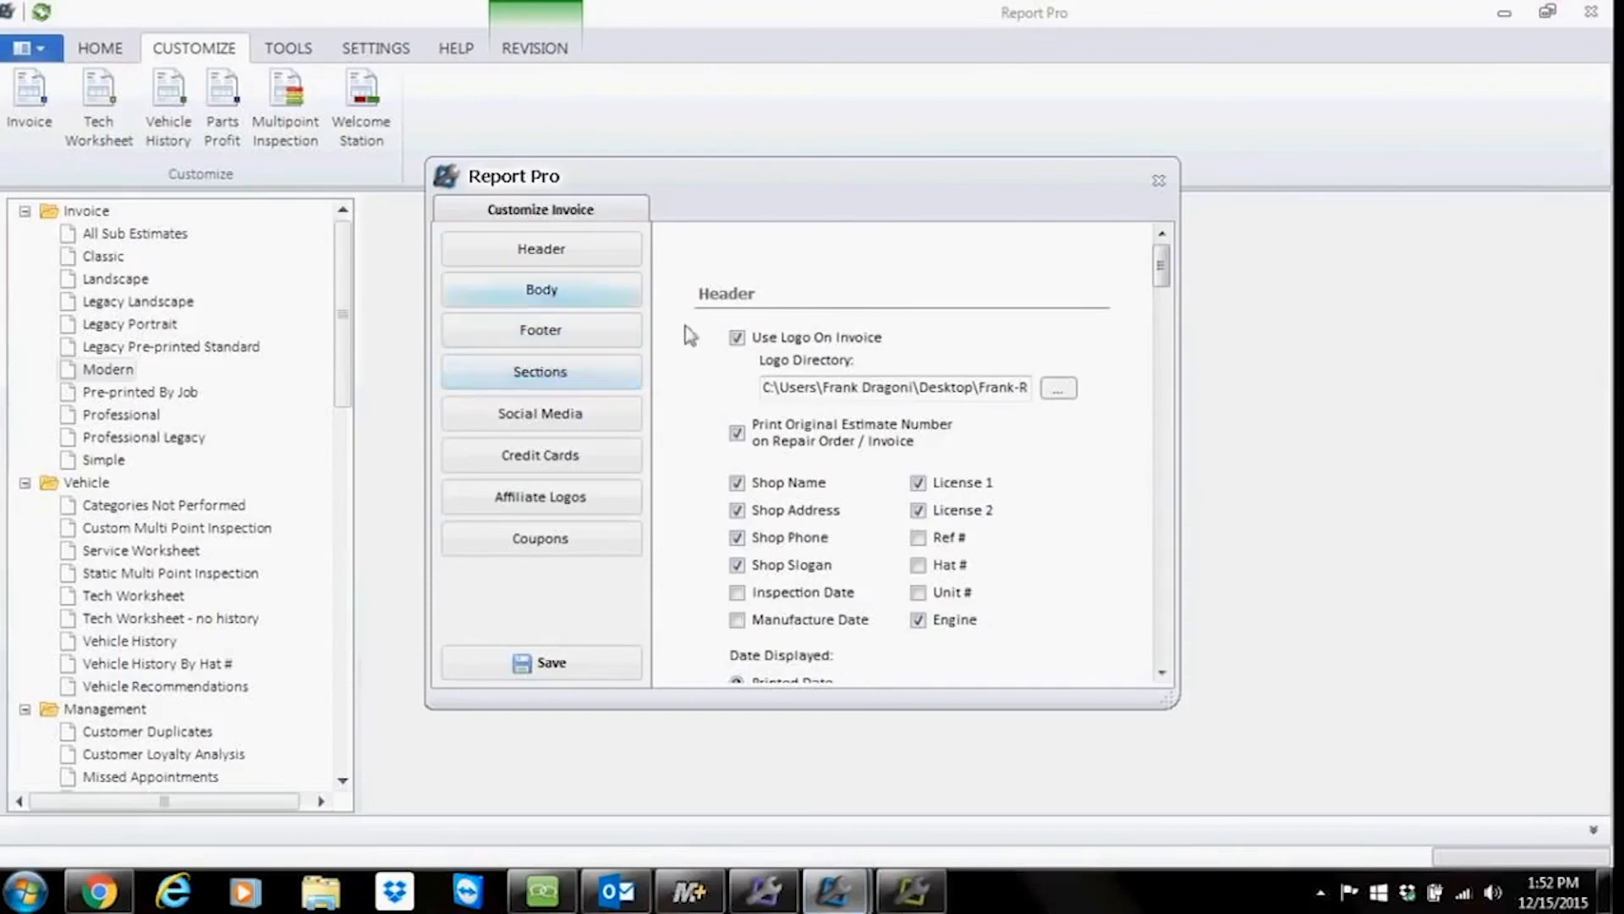
left_click_drag(1164, 285, 1182, 375)
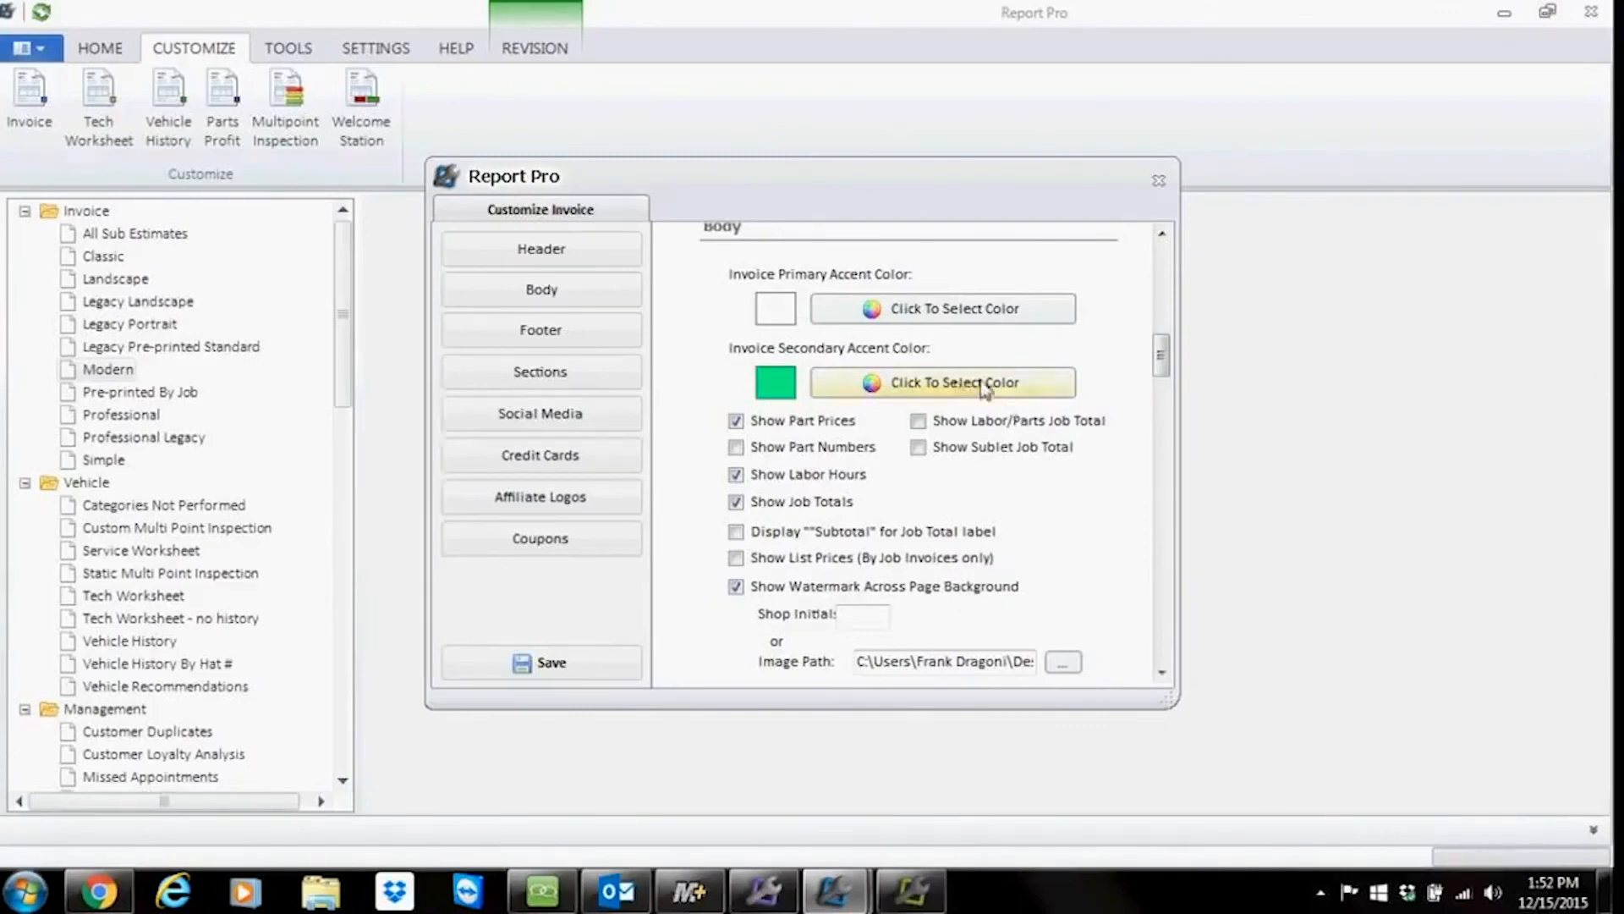
scroll(1173, 385, "down", 2)
scroll(1173, 385, "down", 2)
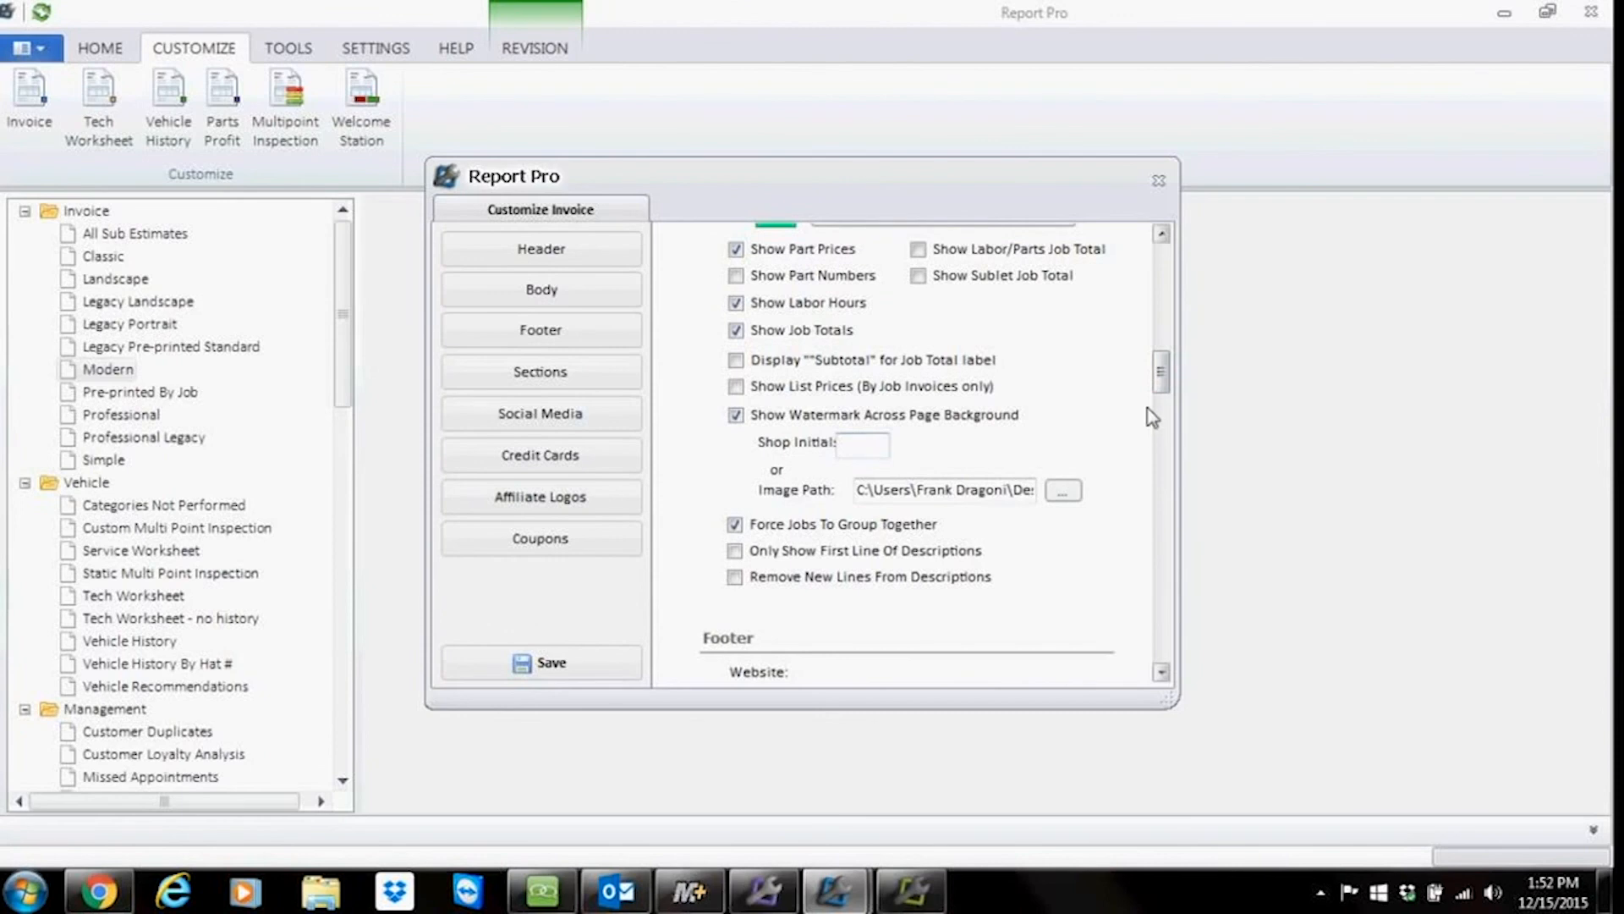
scroll(1174, 393, "down", 2)
scroll(1167, 399, "down", 3)
scroll(1161, 403, "up", 10)
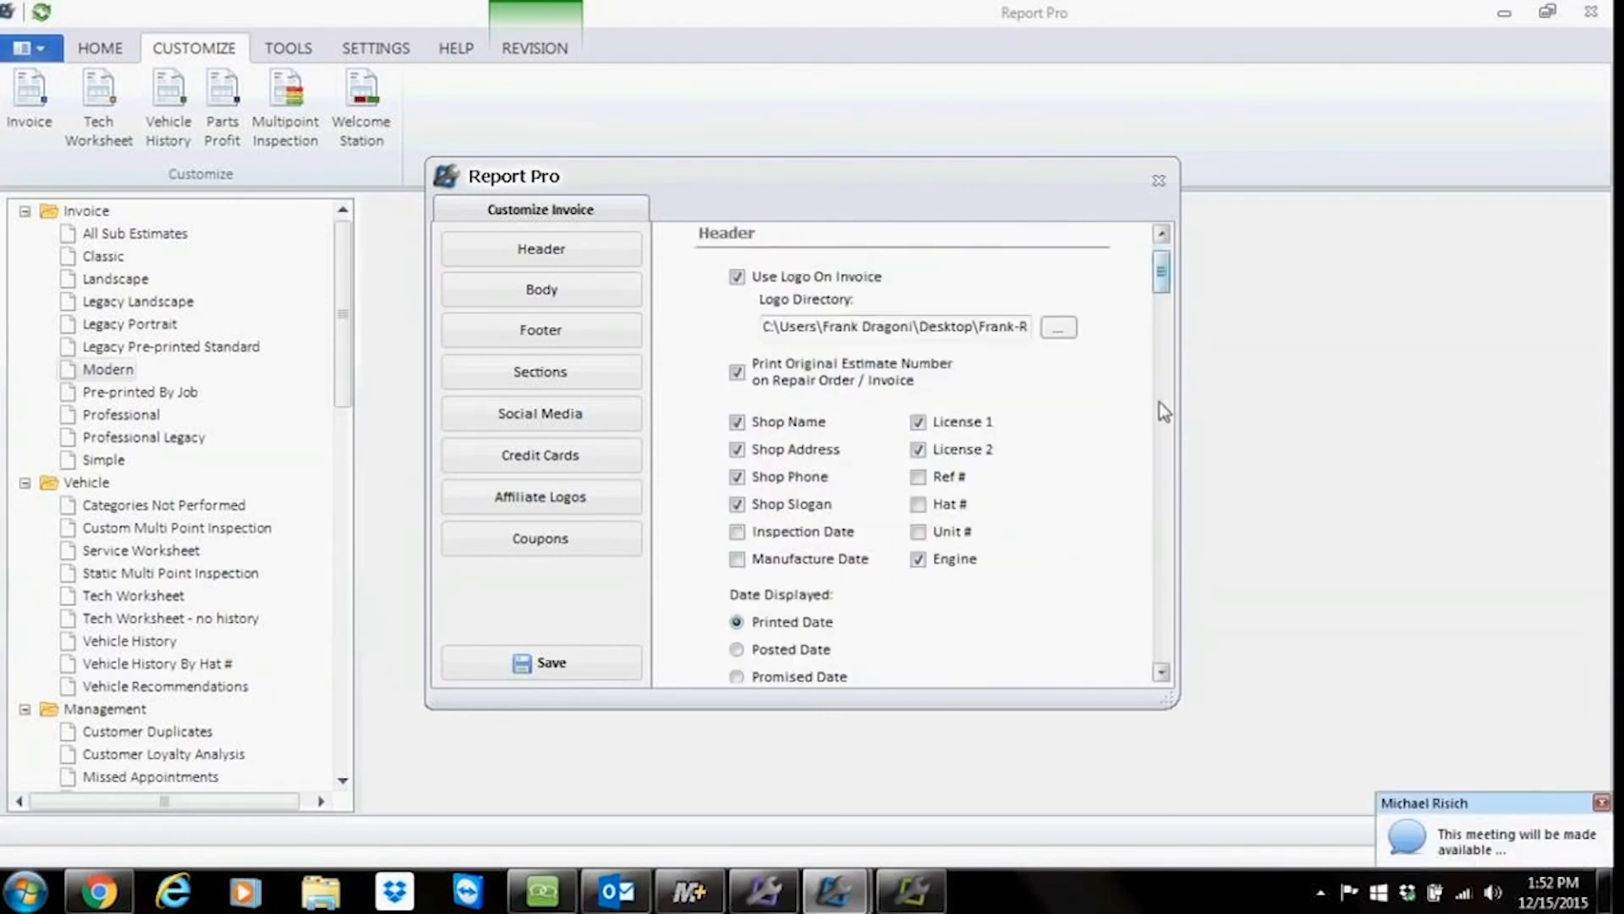
left_click_drag(1159, 290, 1186, 453)
left_click(1162, 671)
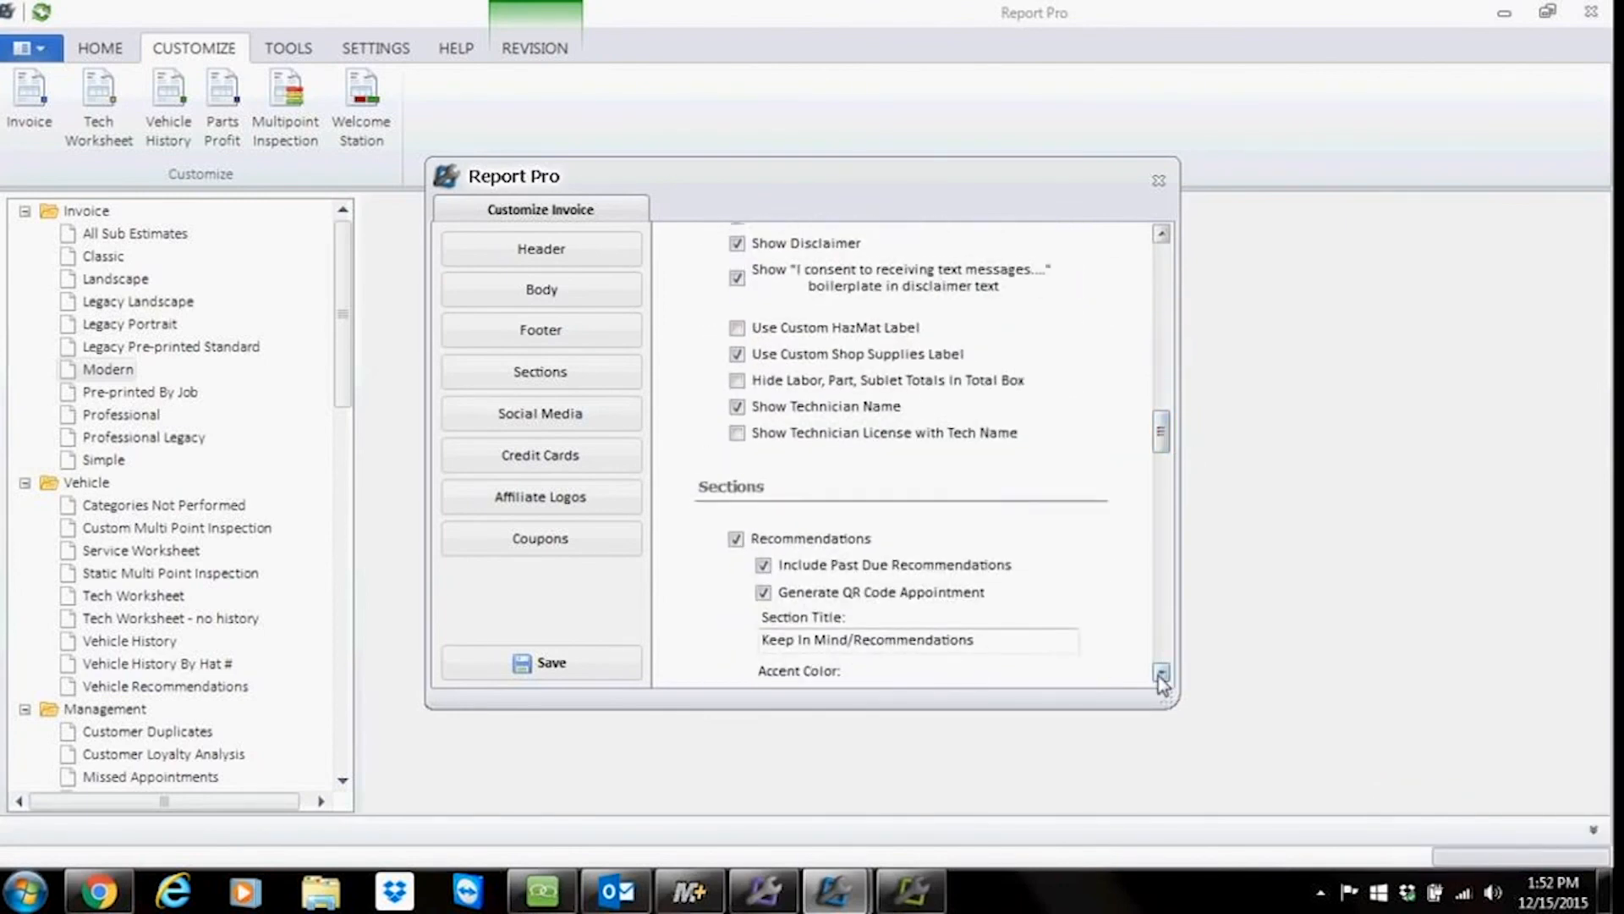
left_click(1163, 674)
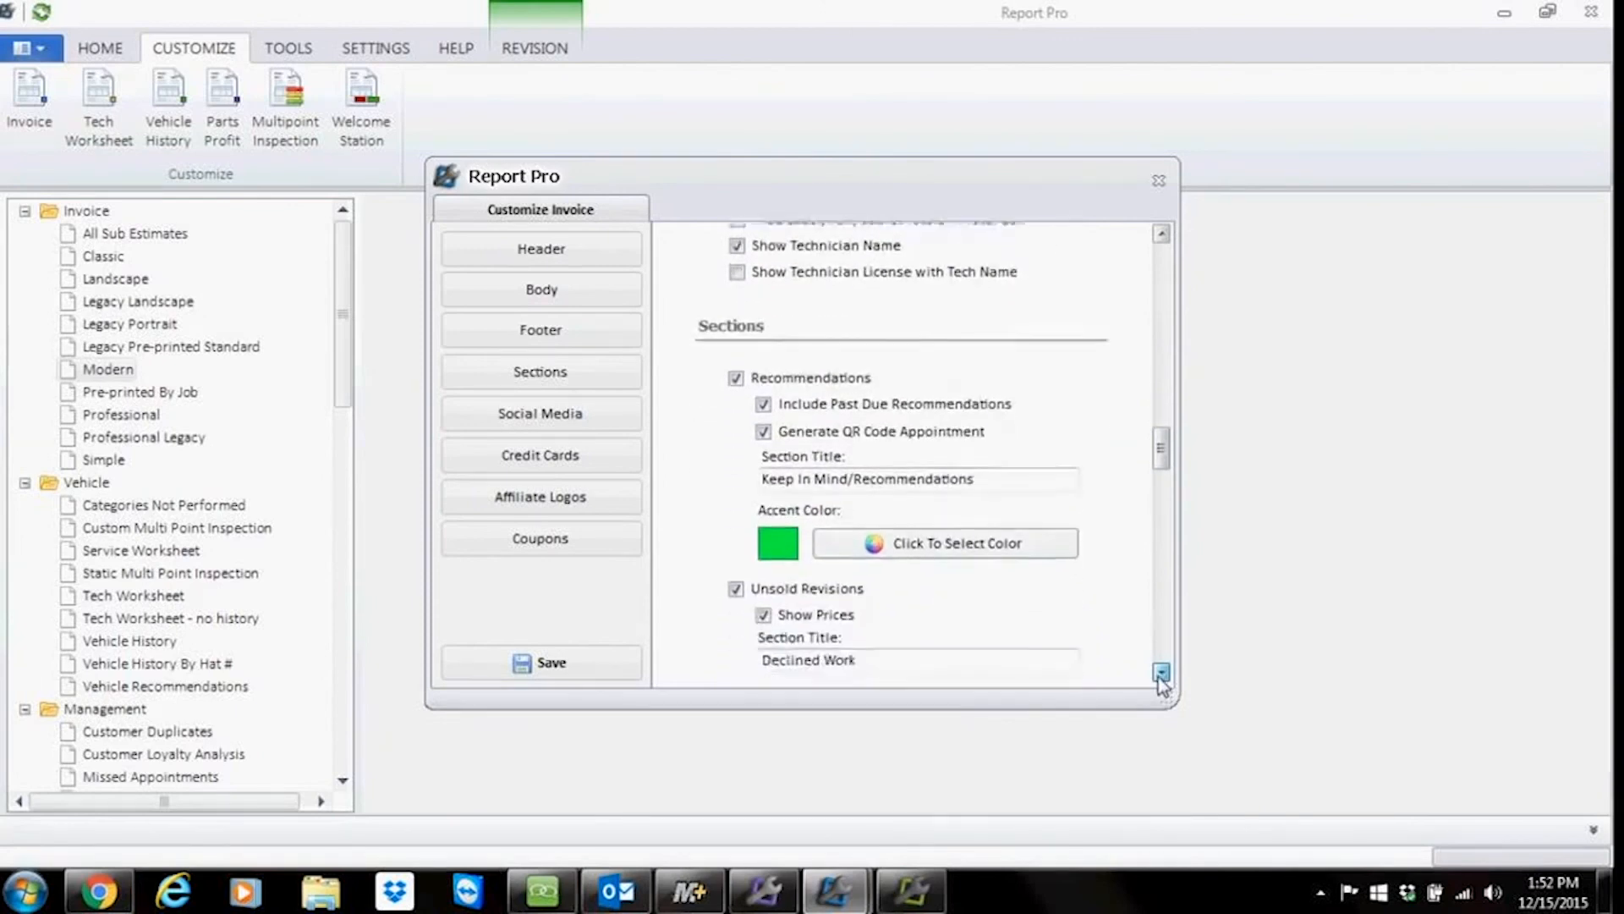
left_click(1163, 673)
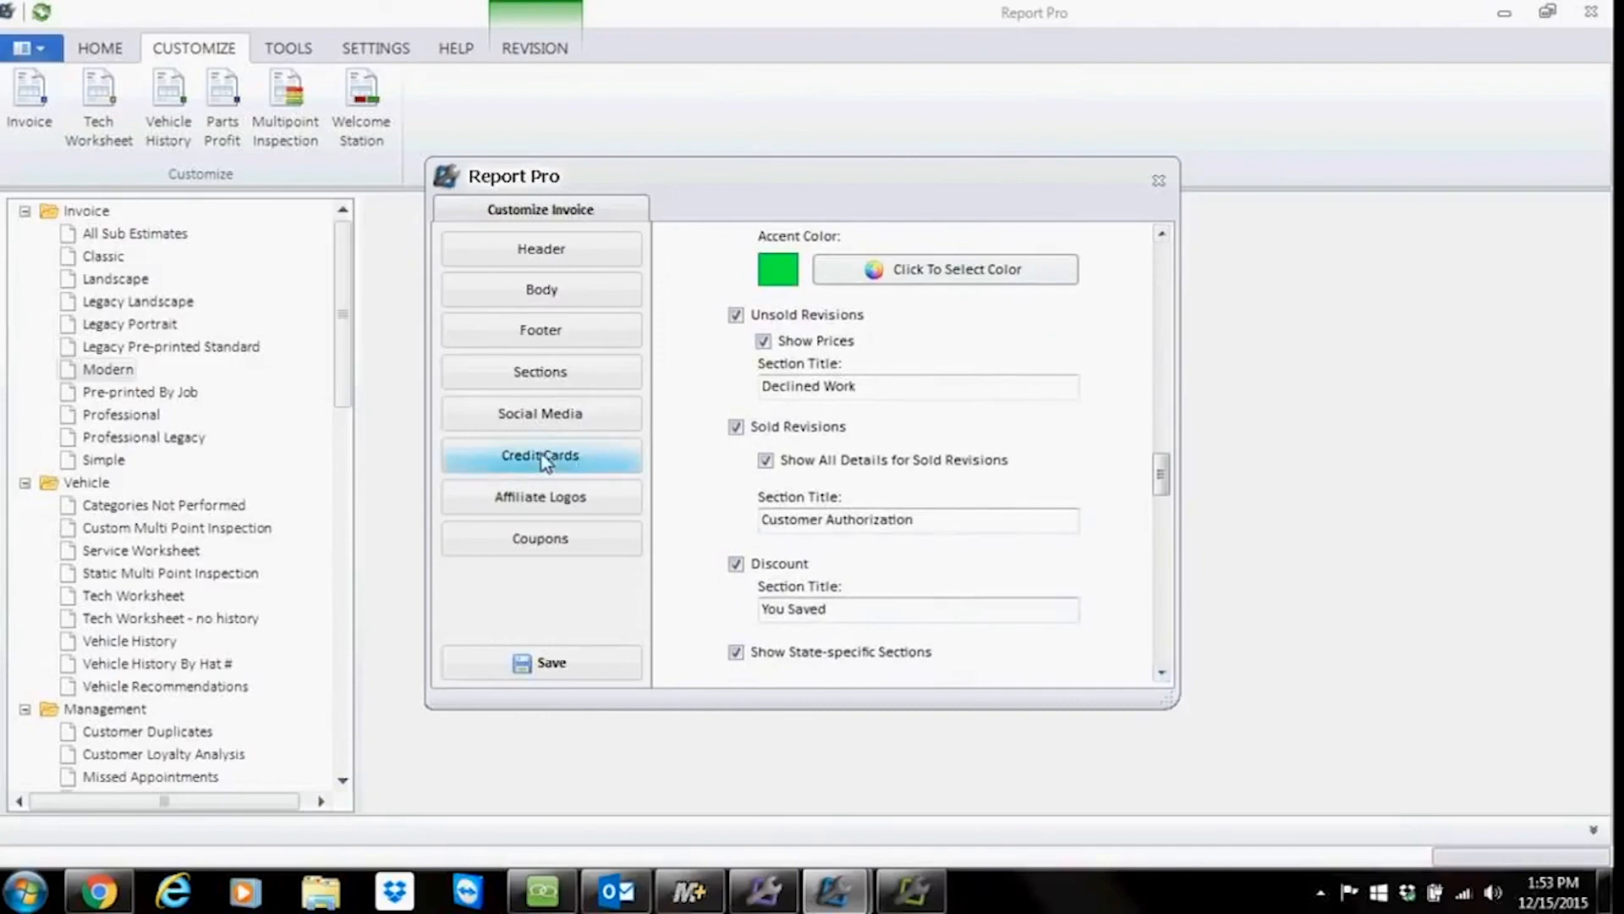
Step: Review the social media and affiliate logo settings and browse the sample logo images for Logo 1
left_click(541, 416)
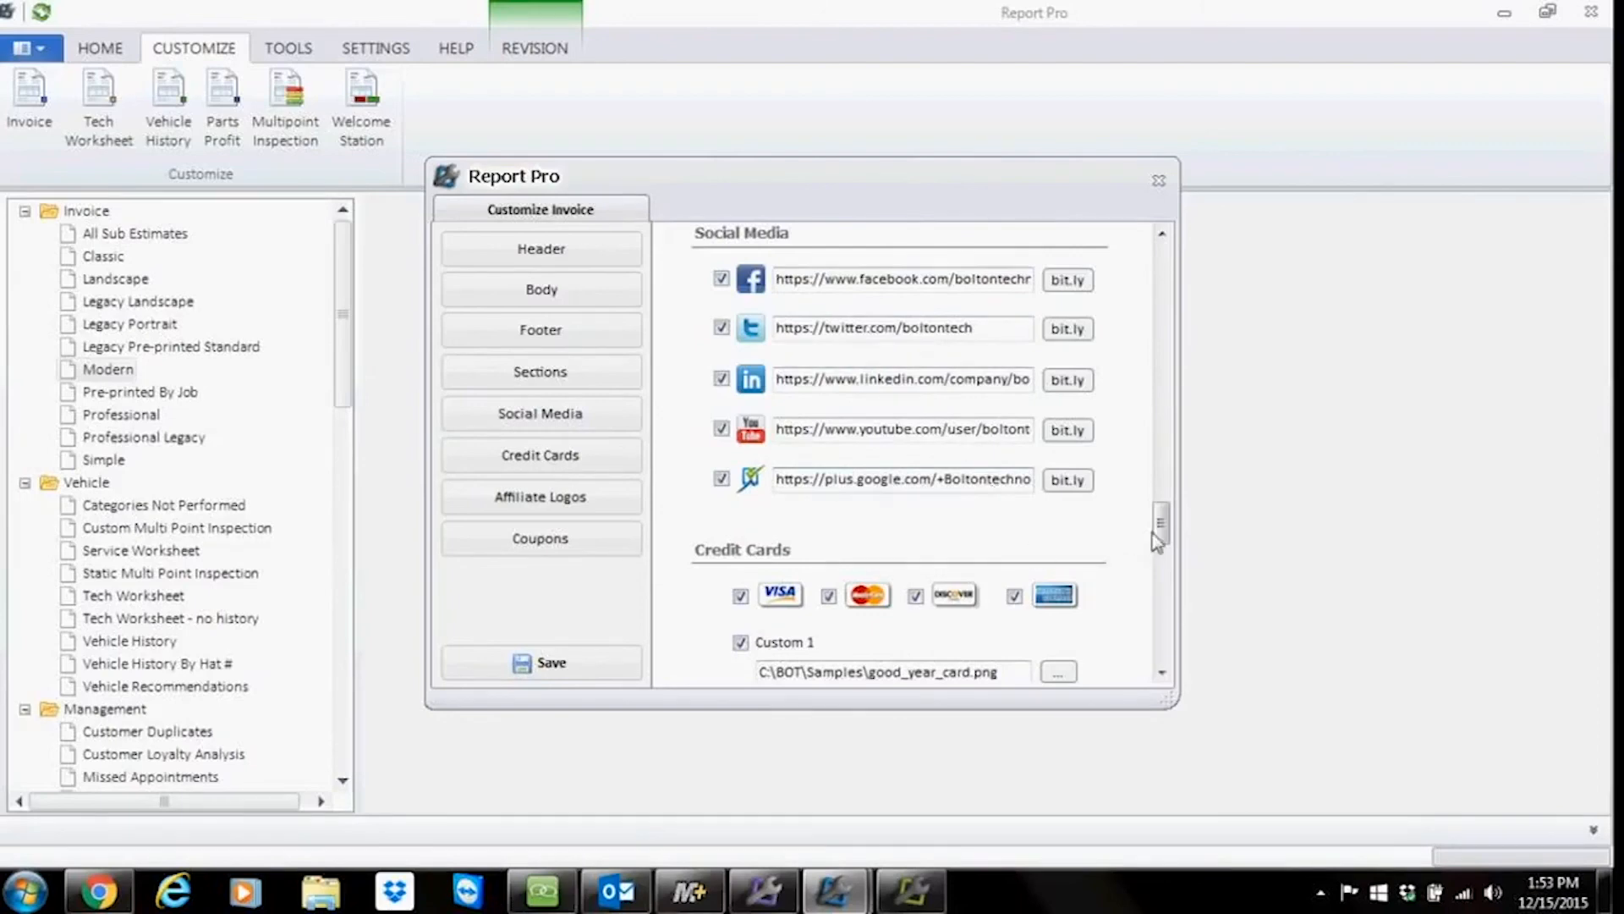
left_click_drag(1164, 533, 1165, 548)
left_click(595, 501)
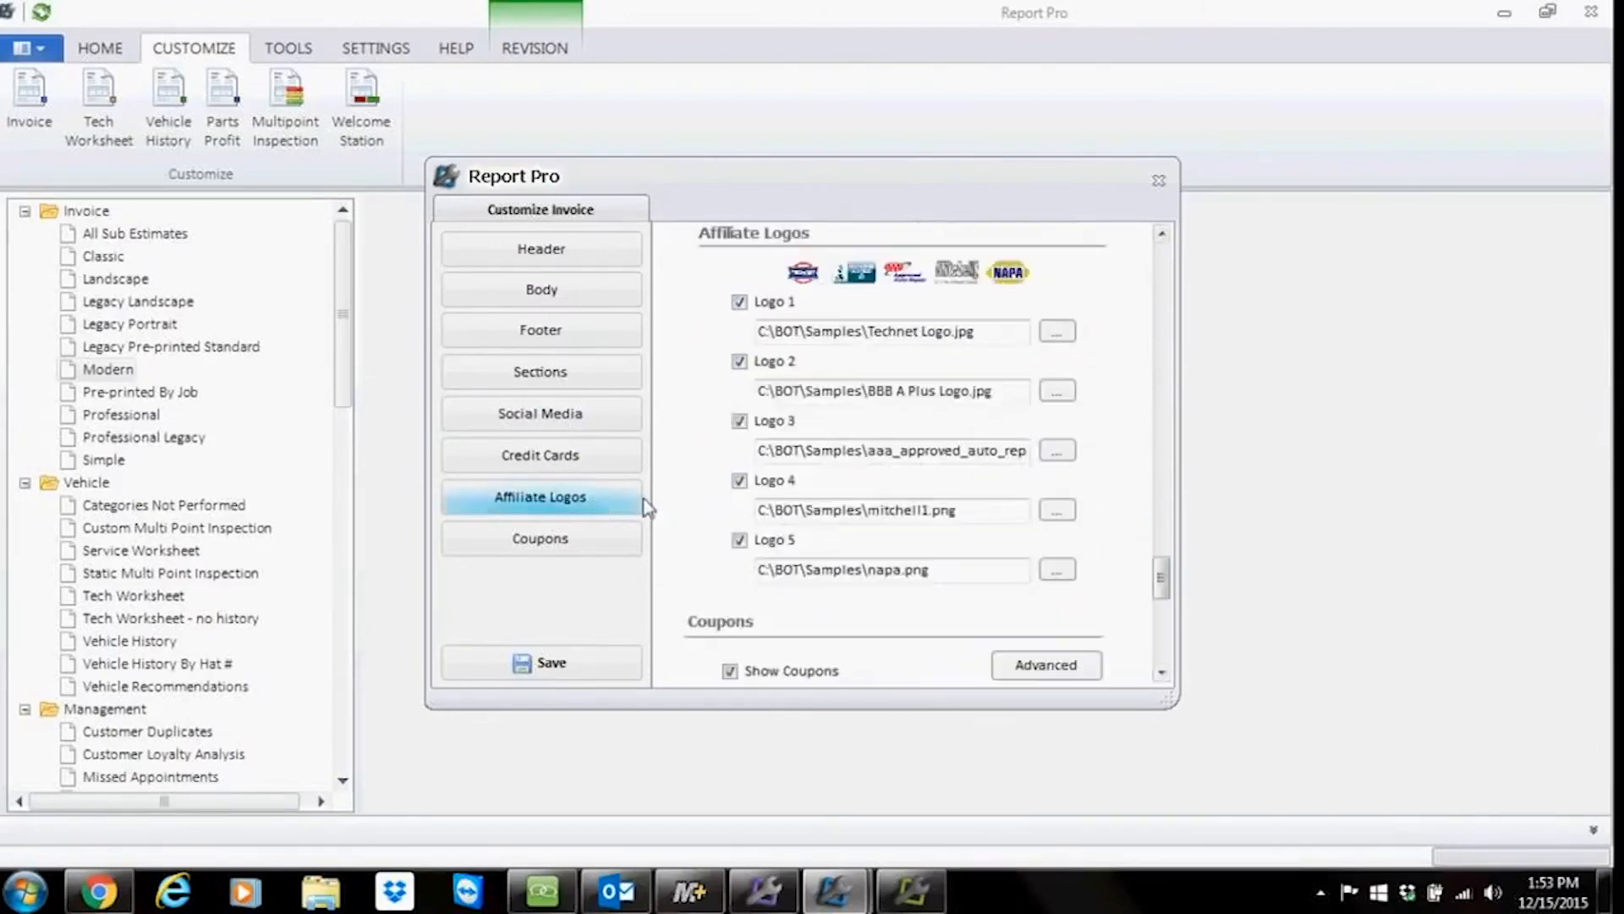
left_click(1057, 333)
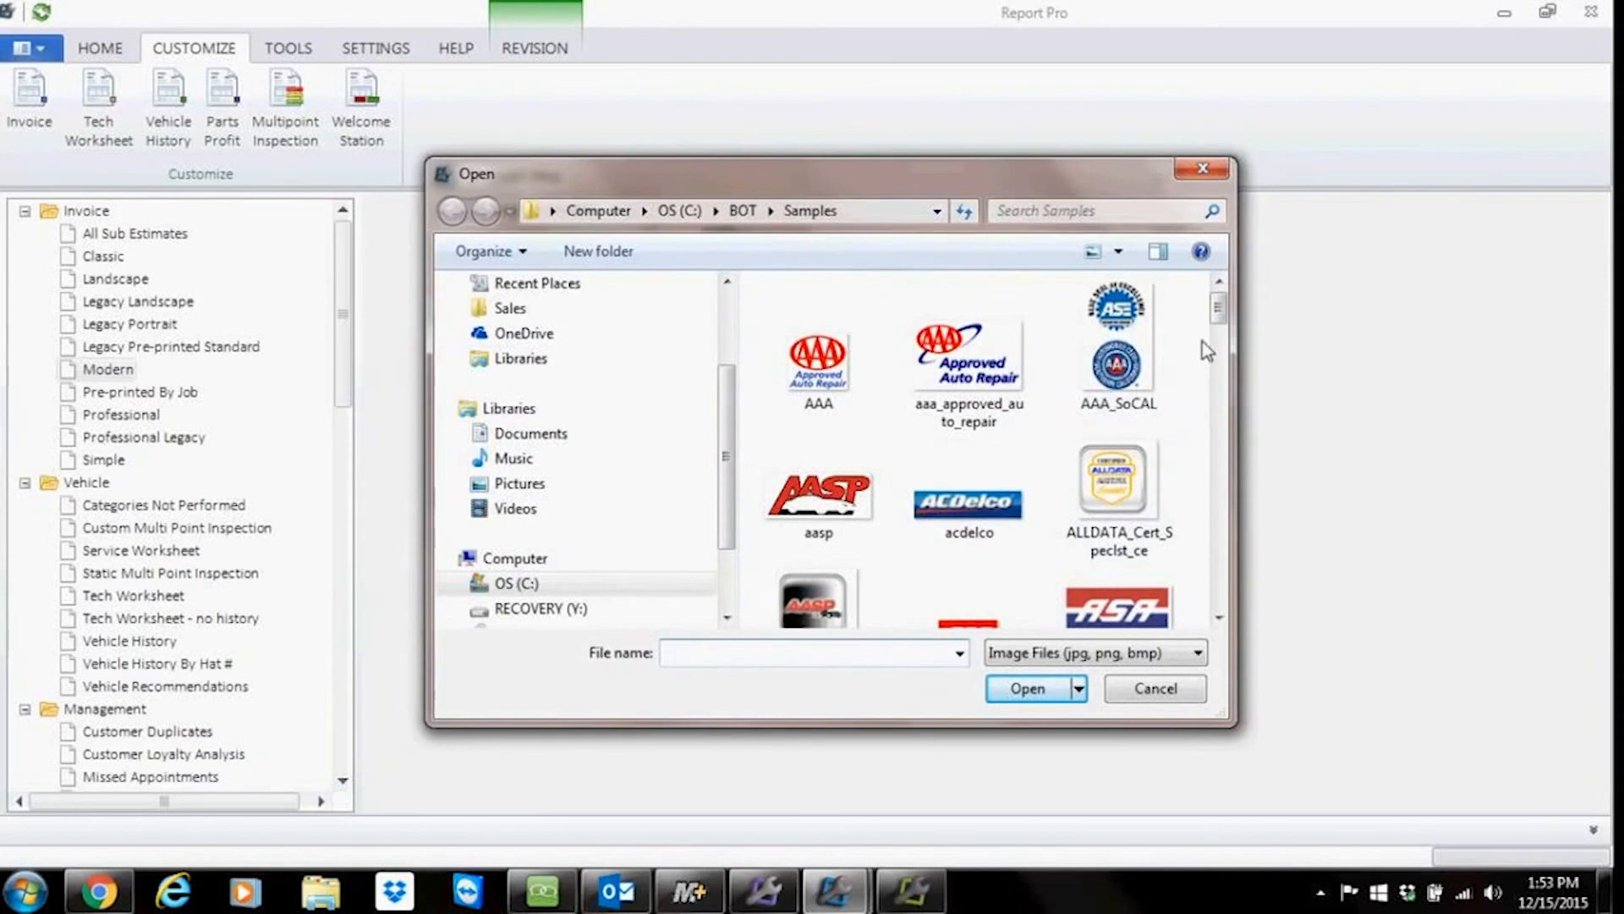
left_click_drag(1219, 315, 1242, 382)
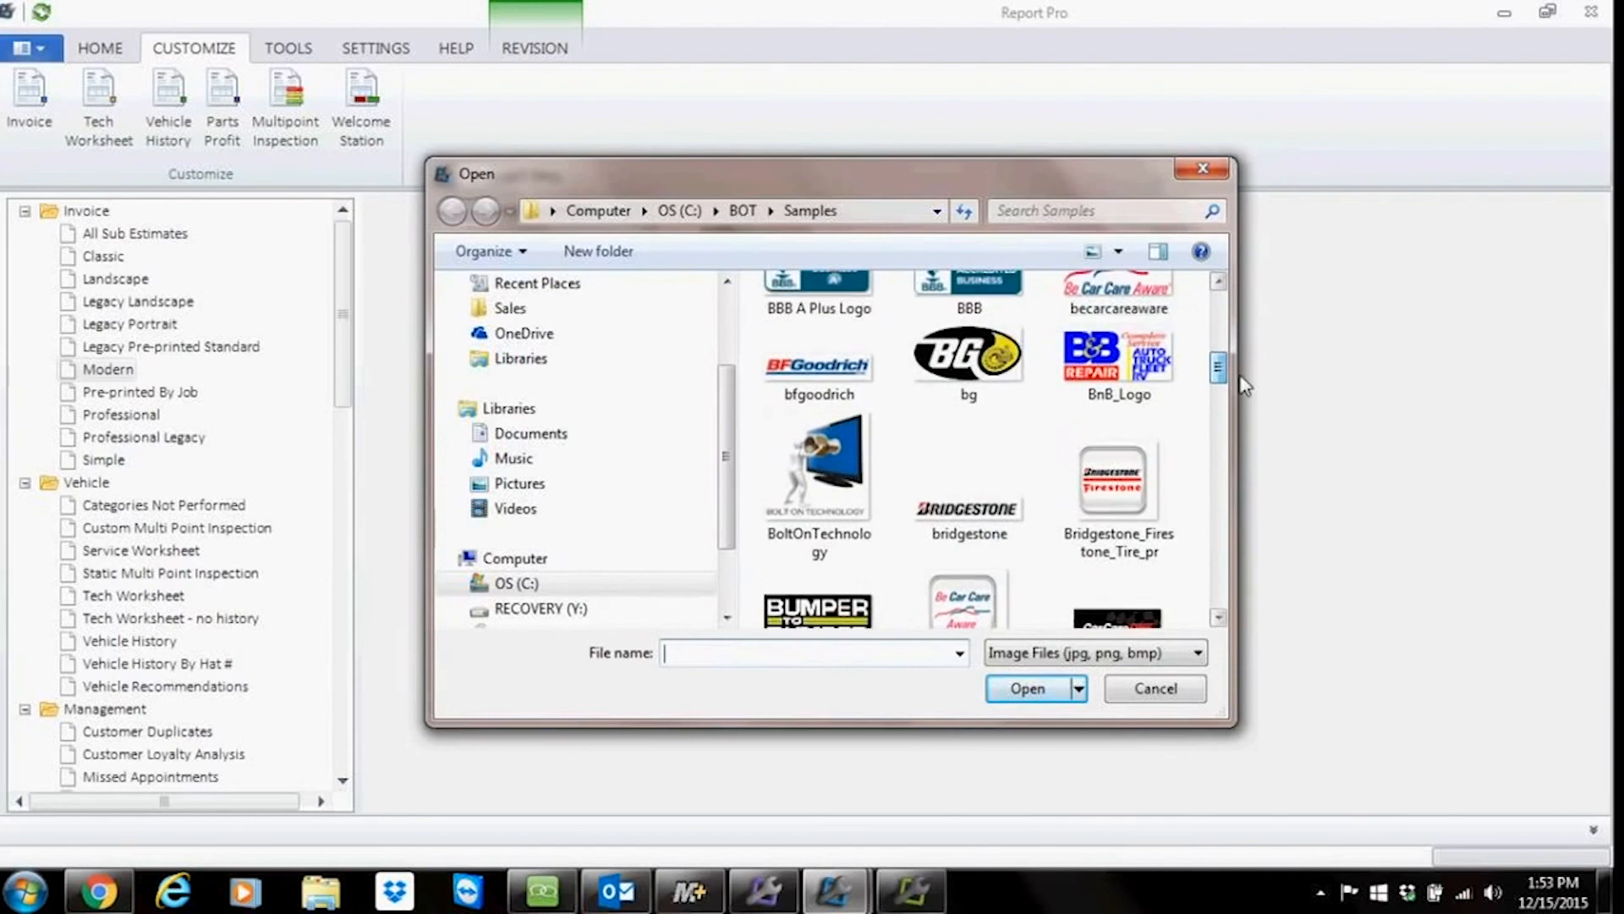
left_click(1142, 691)
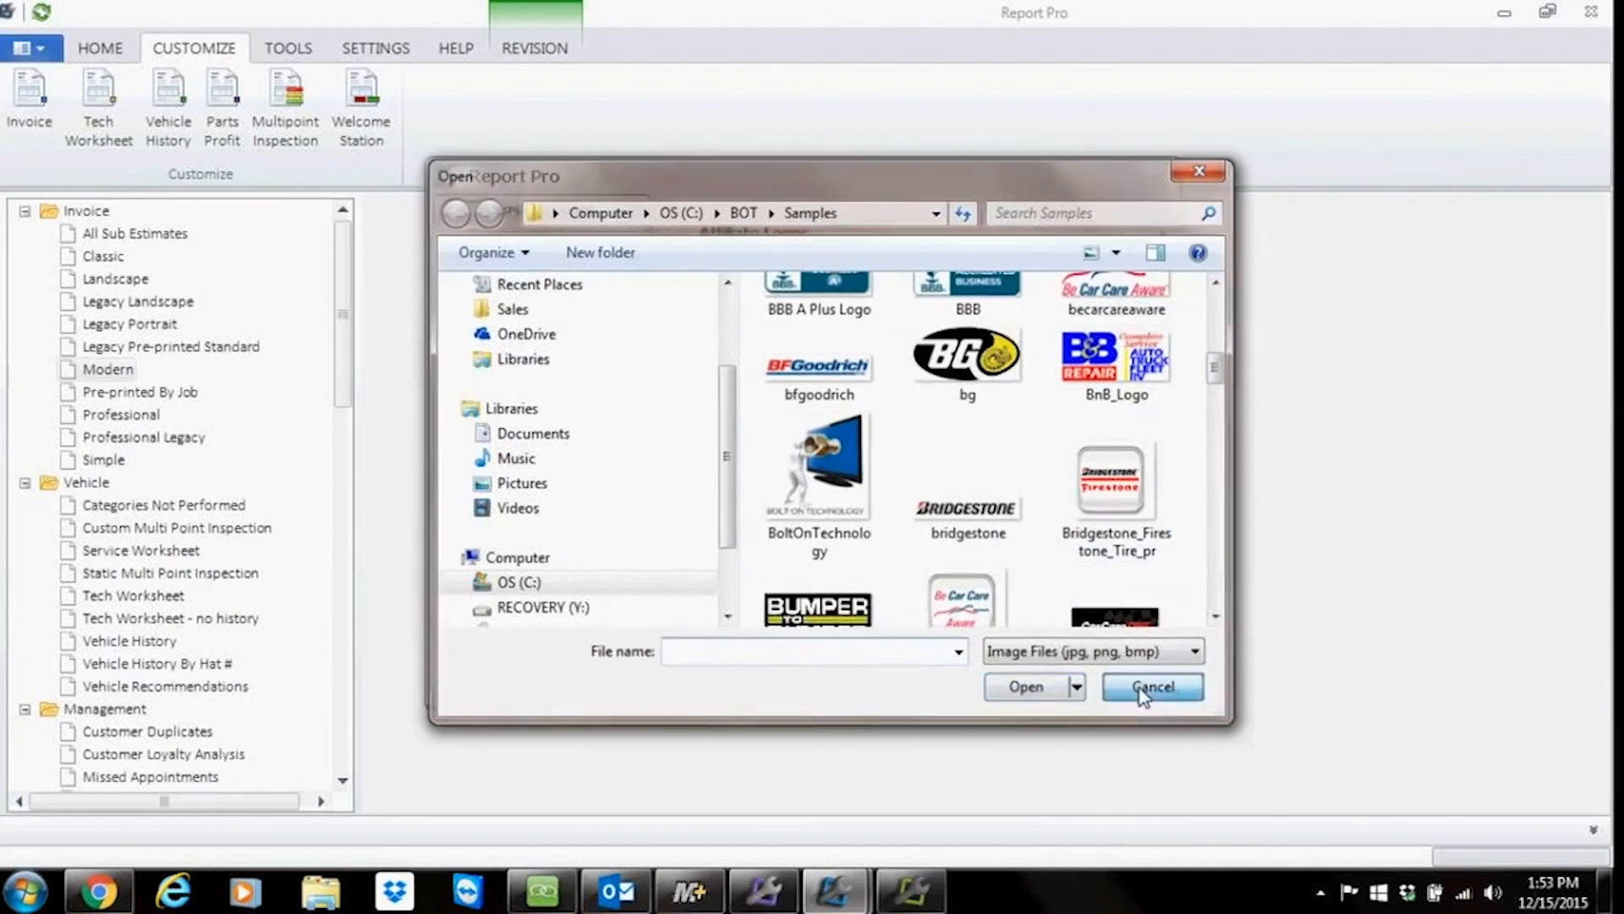
Step: Save the invoice customization and go to the invoice's coupon page
left_click_drag(964, 512, 738, 491)
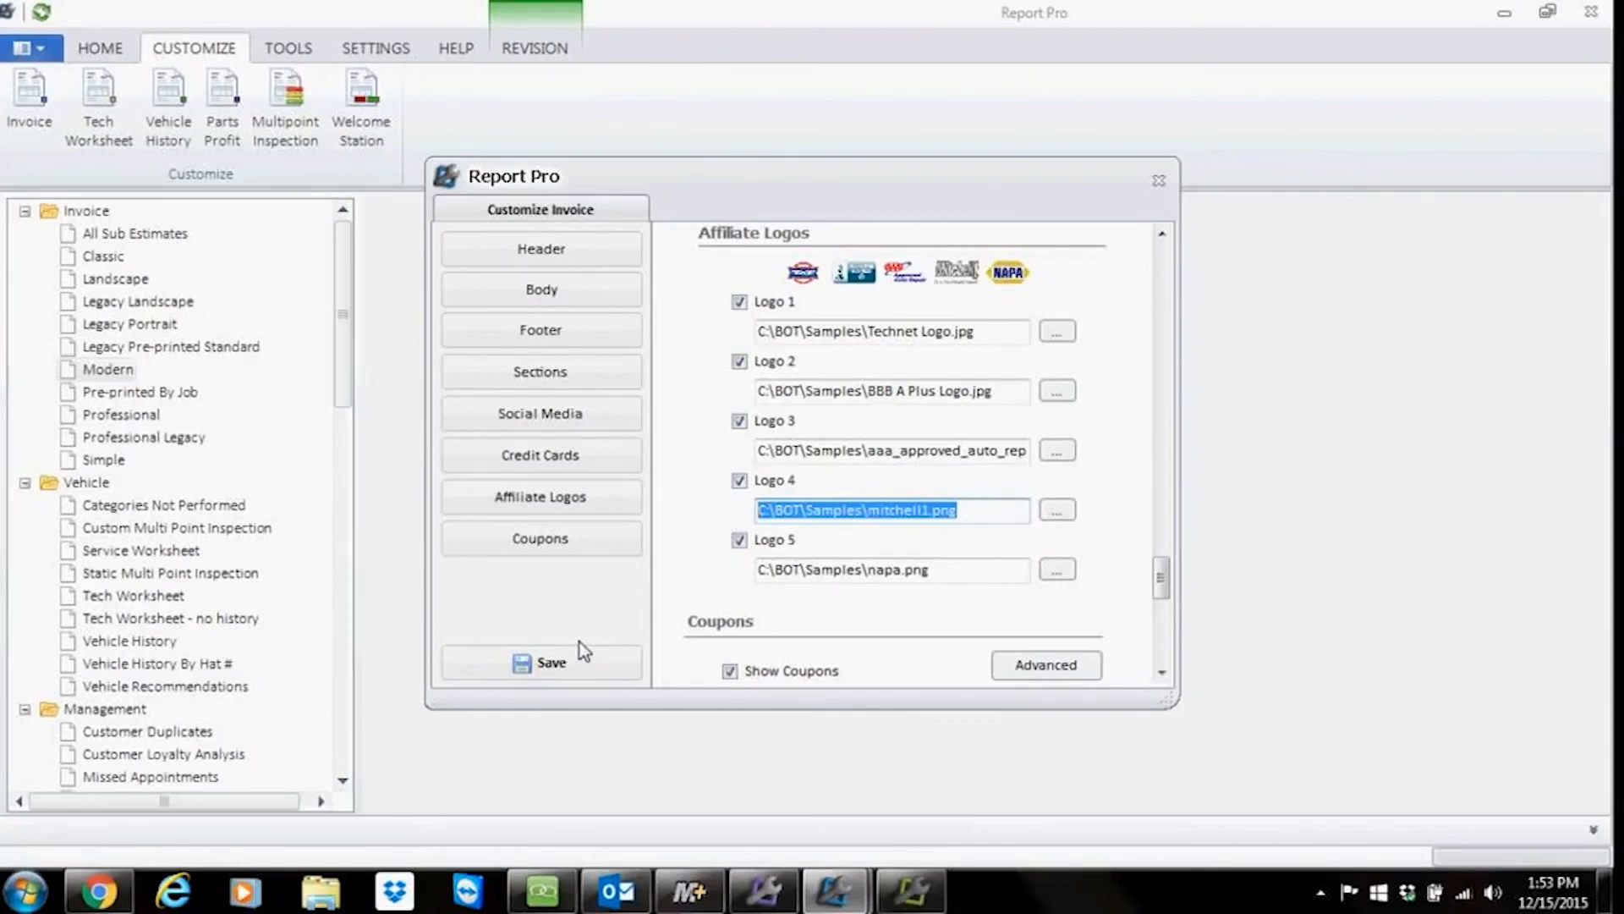
left_click(551, 664)
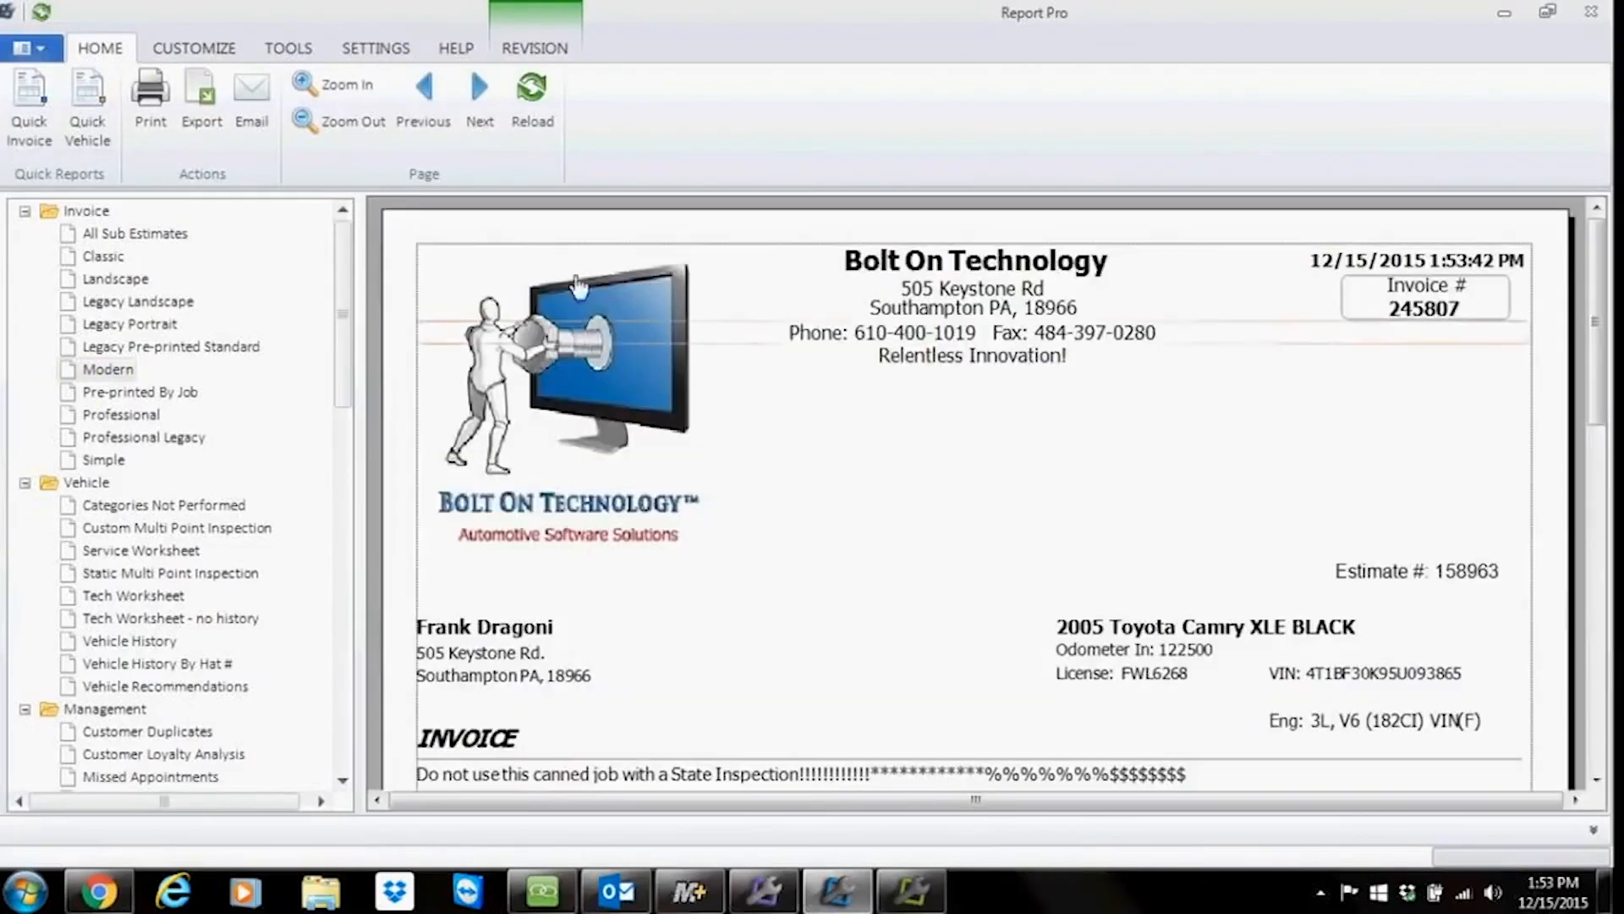
left_click(480, 97)
scroll(1240, 580, "down", 10)
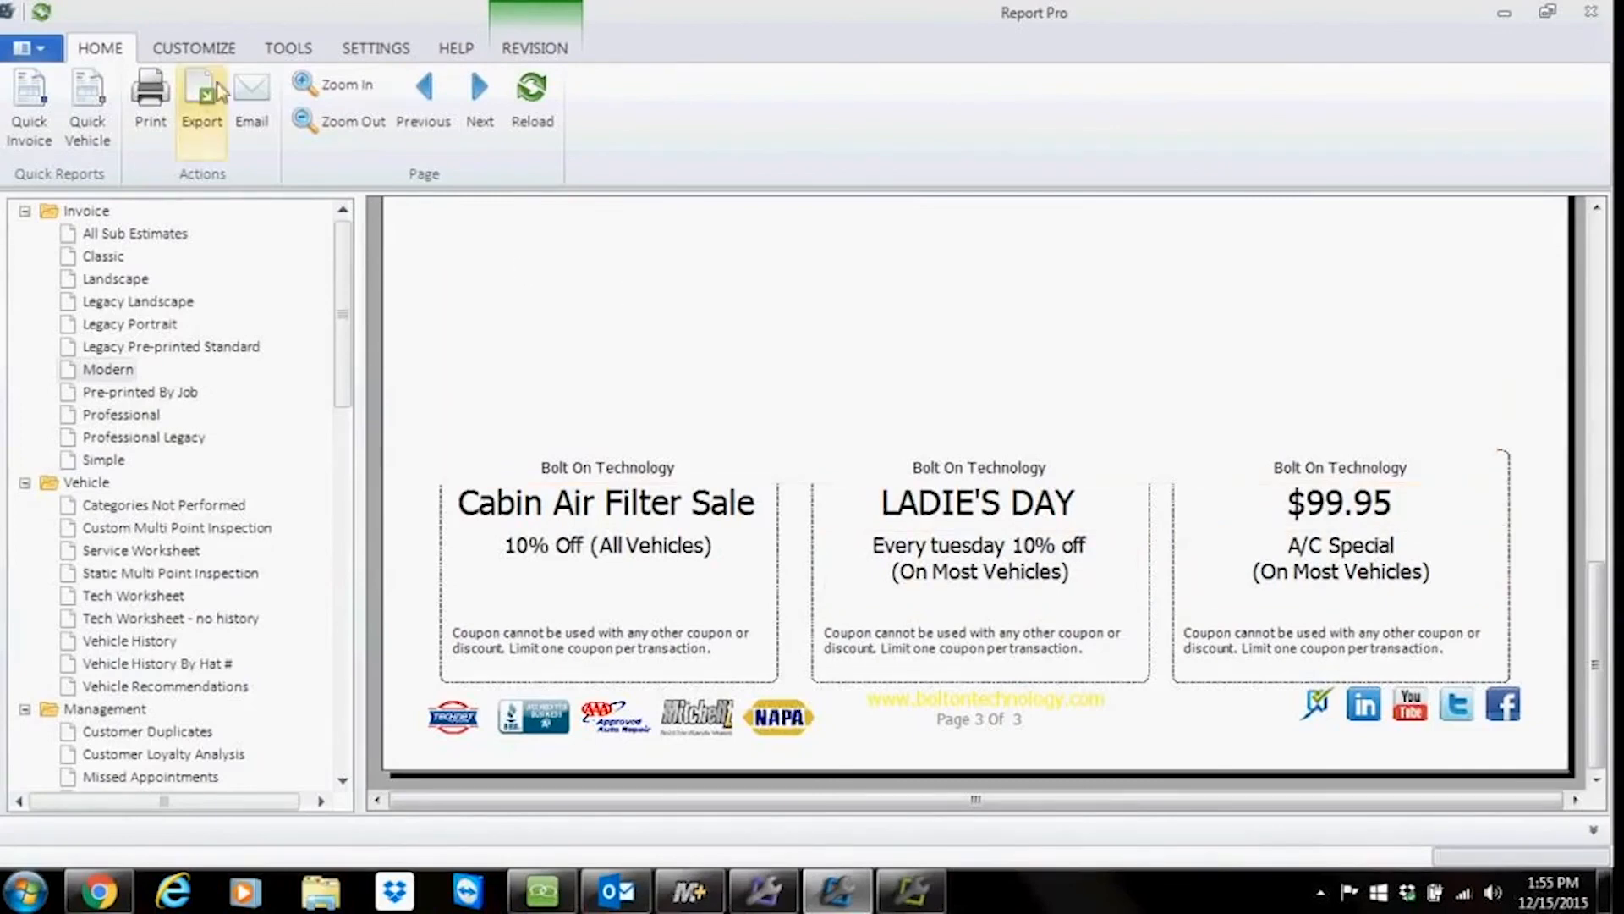
Step: Change the A/C Special coupon price to $119.95 in the invoice coupon settings and save
left_click(216, 49)
left_click(43, 103)
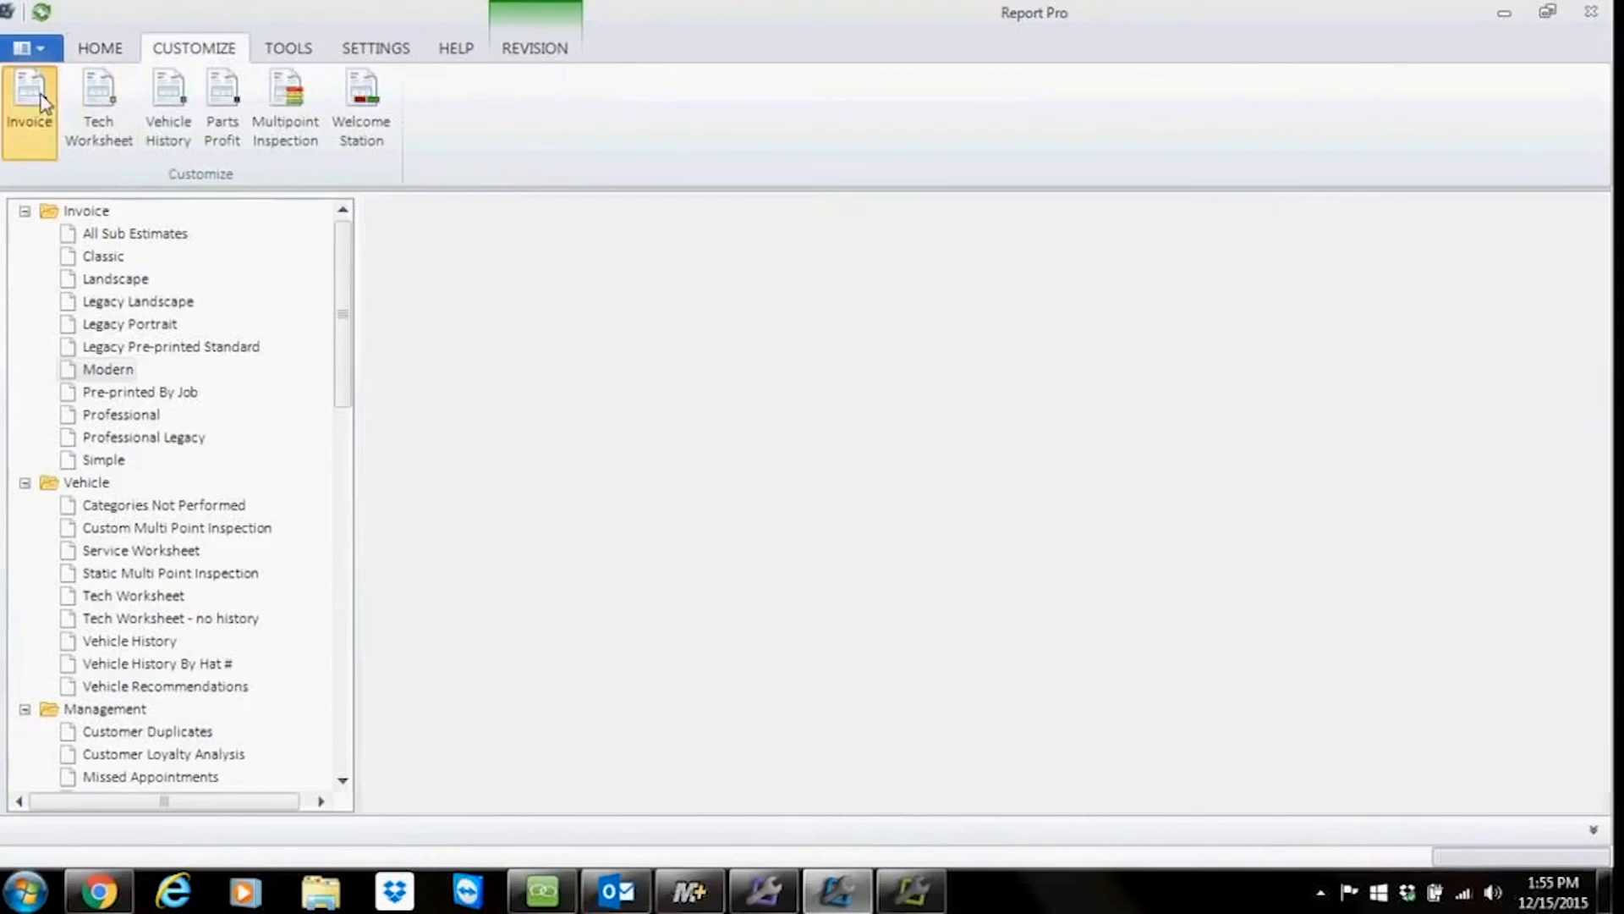
left_click(533, 542)
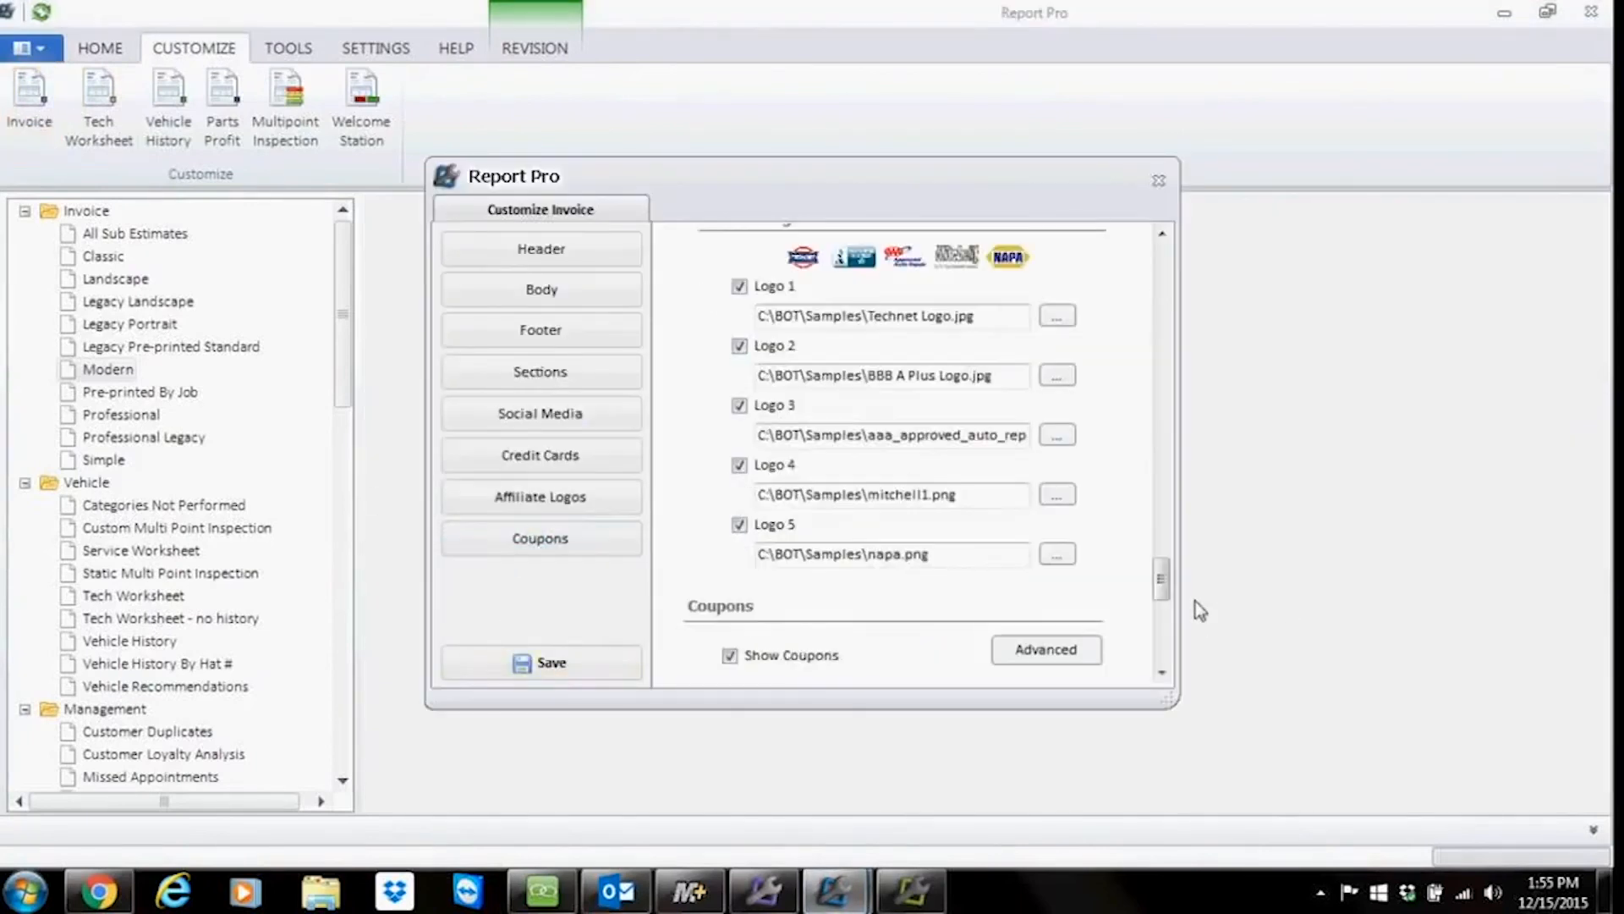
left_click_drag(1171, 584, 1144, 644)
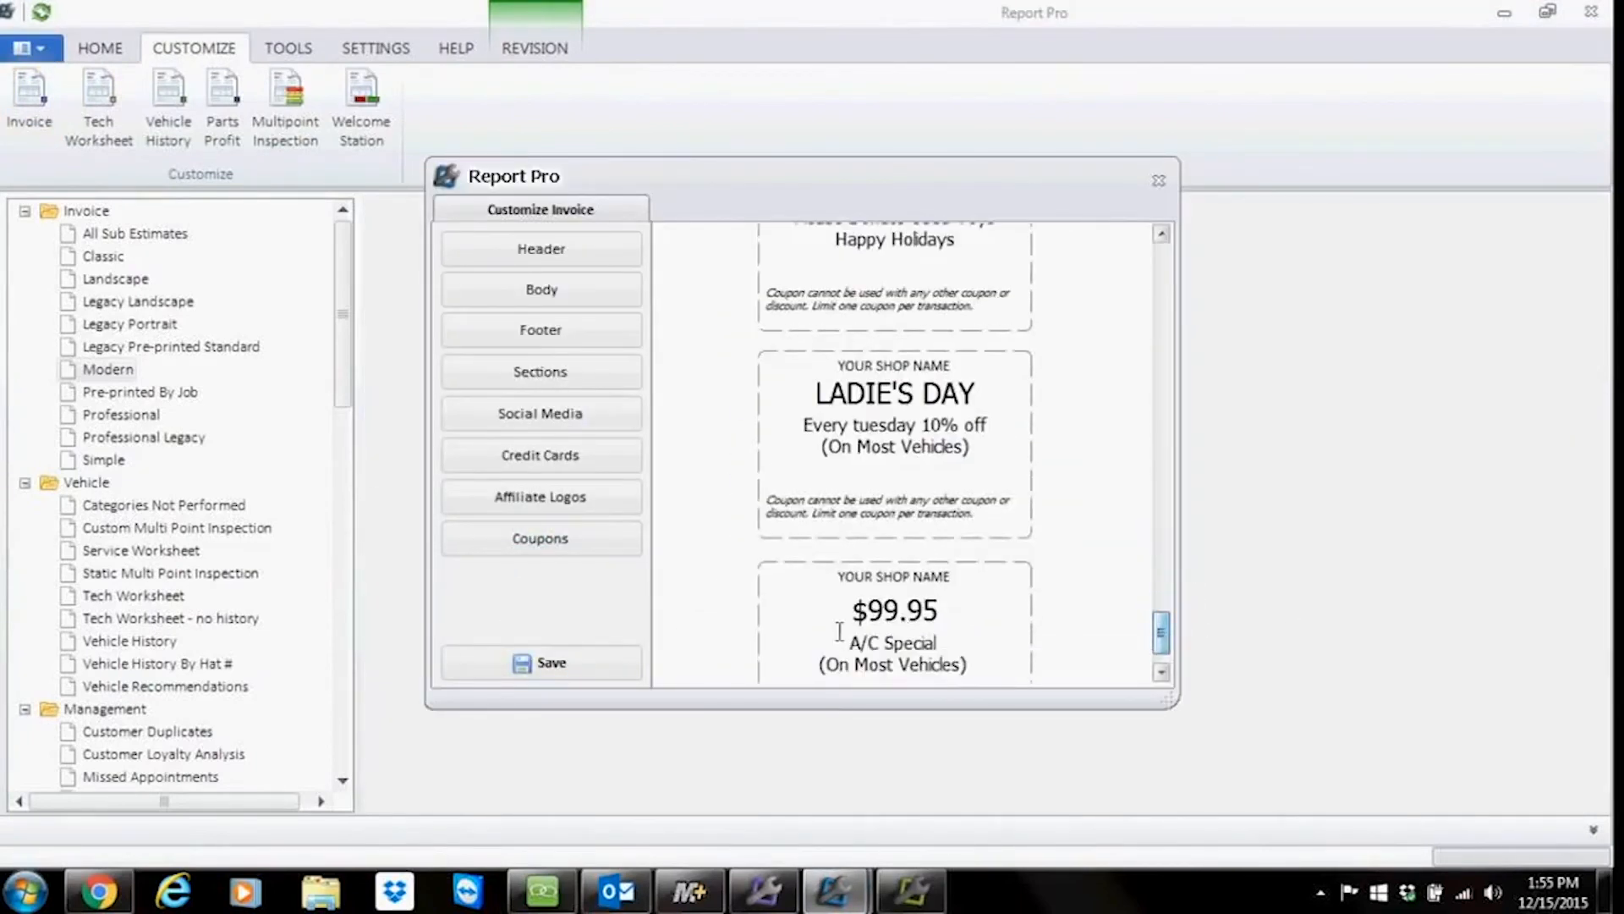
key("BackSpace")
type("11")
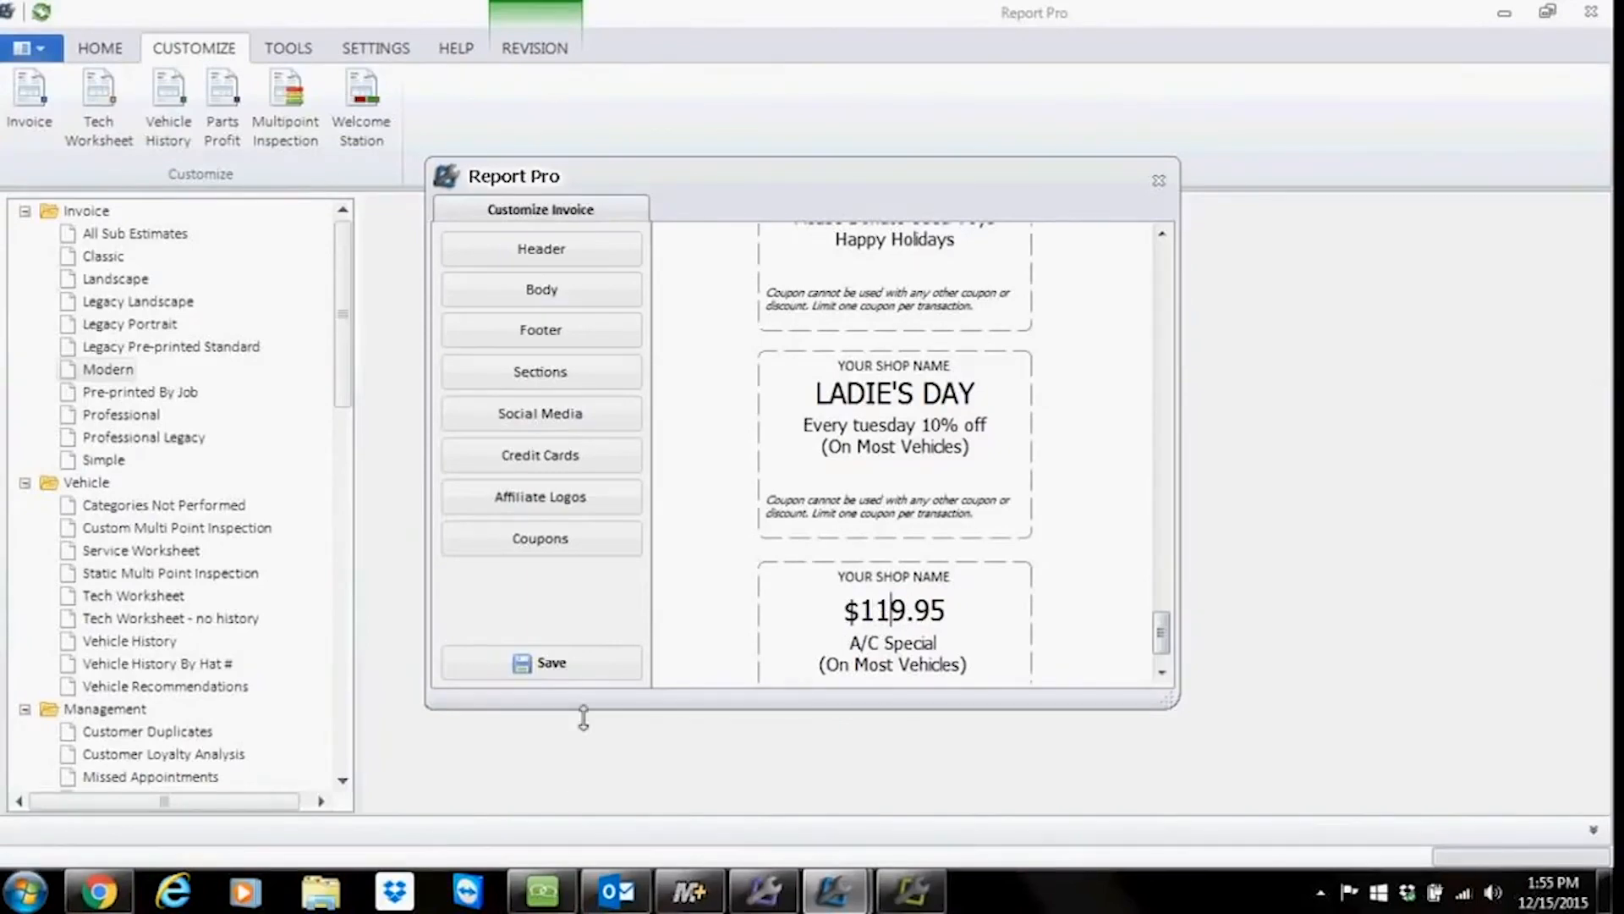
left_click(581, 664)
Step: Reload the Modern invoice and go to its coupon page
left_click(120, 369)
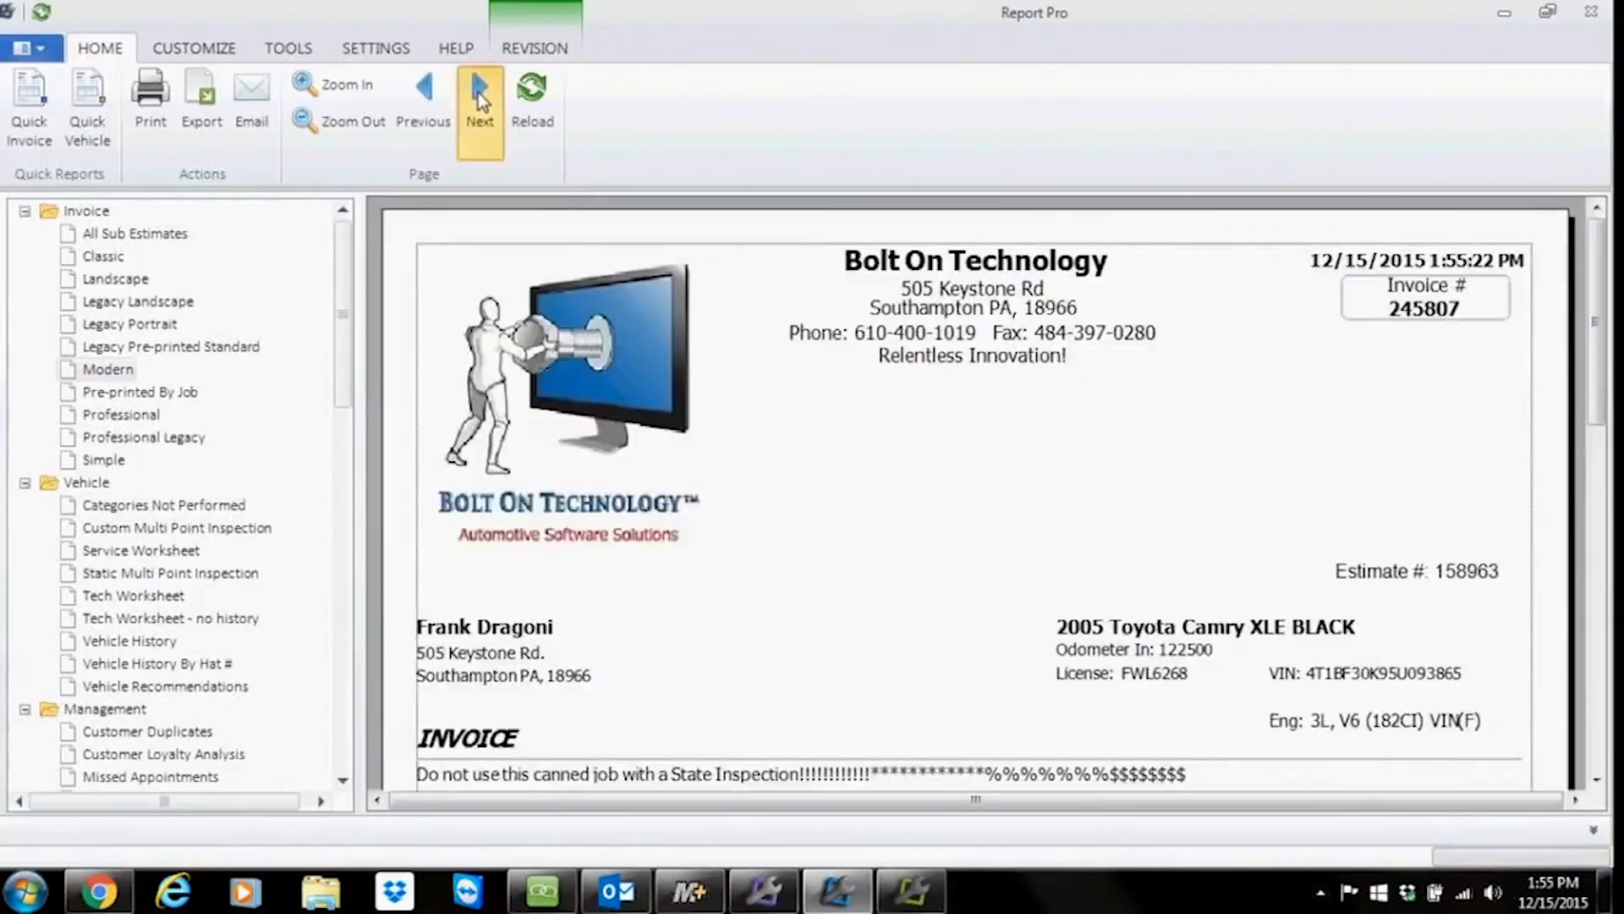
left_click(482, 101)
left_click(482, 102)
scroll(1146, 674, "down", 9)
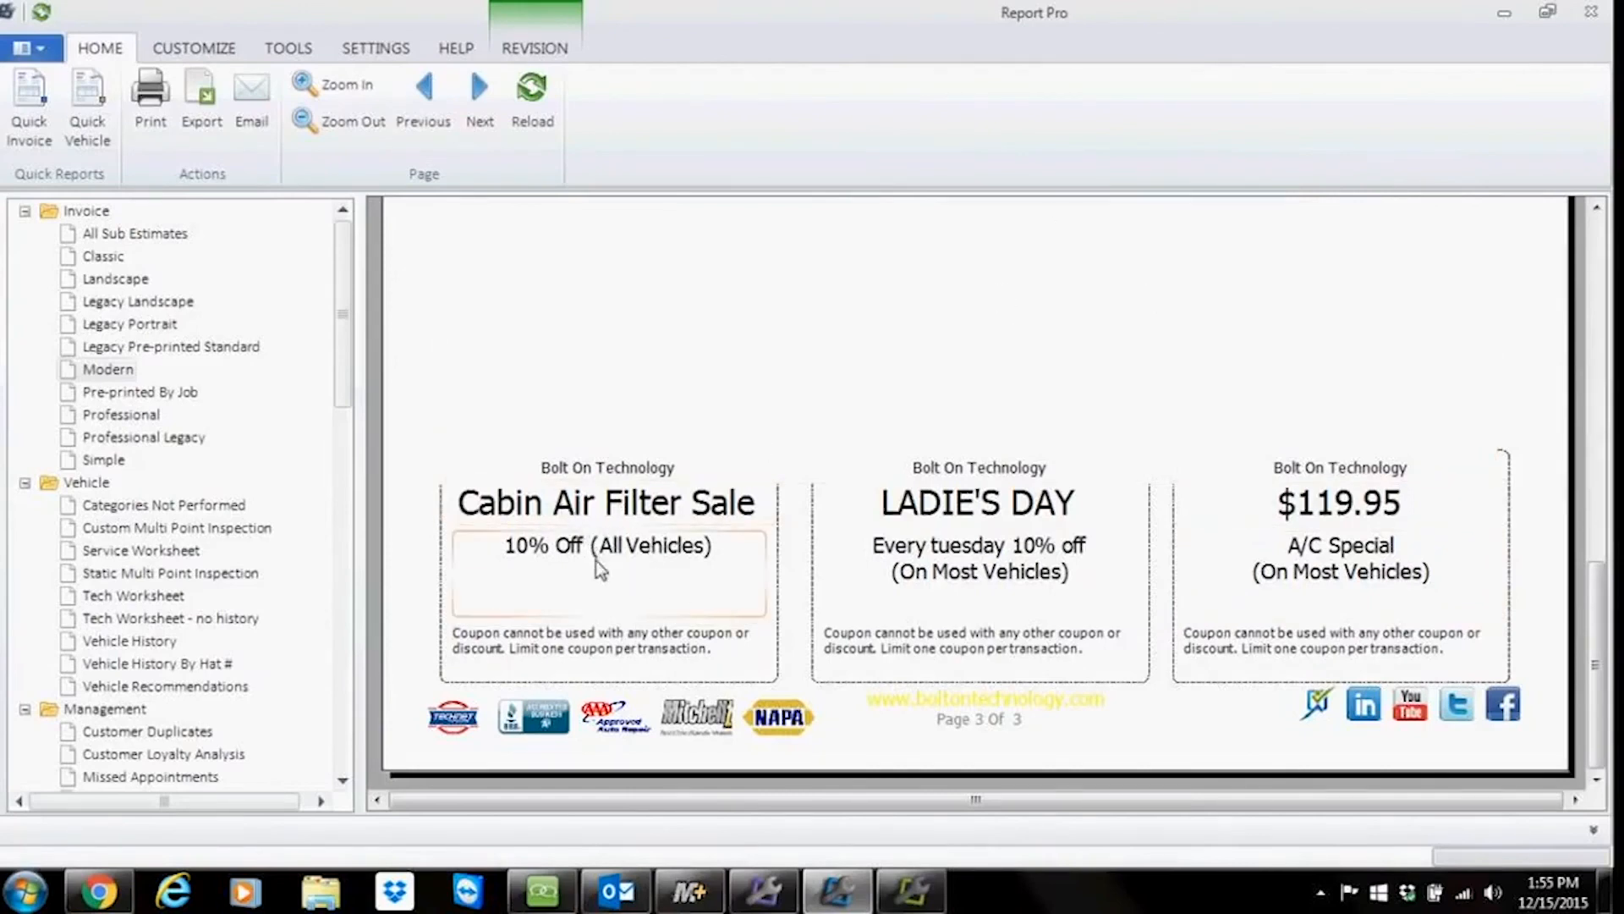
Step: Open the Advanced Coupon Designer and select the Brake Shoes recommendation category to view its linked coupon
left_click(194, 48)
left_click(37, 148)
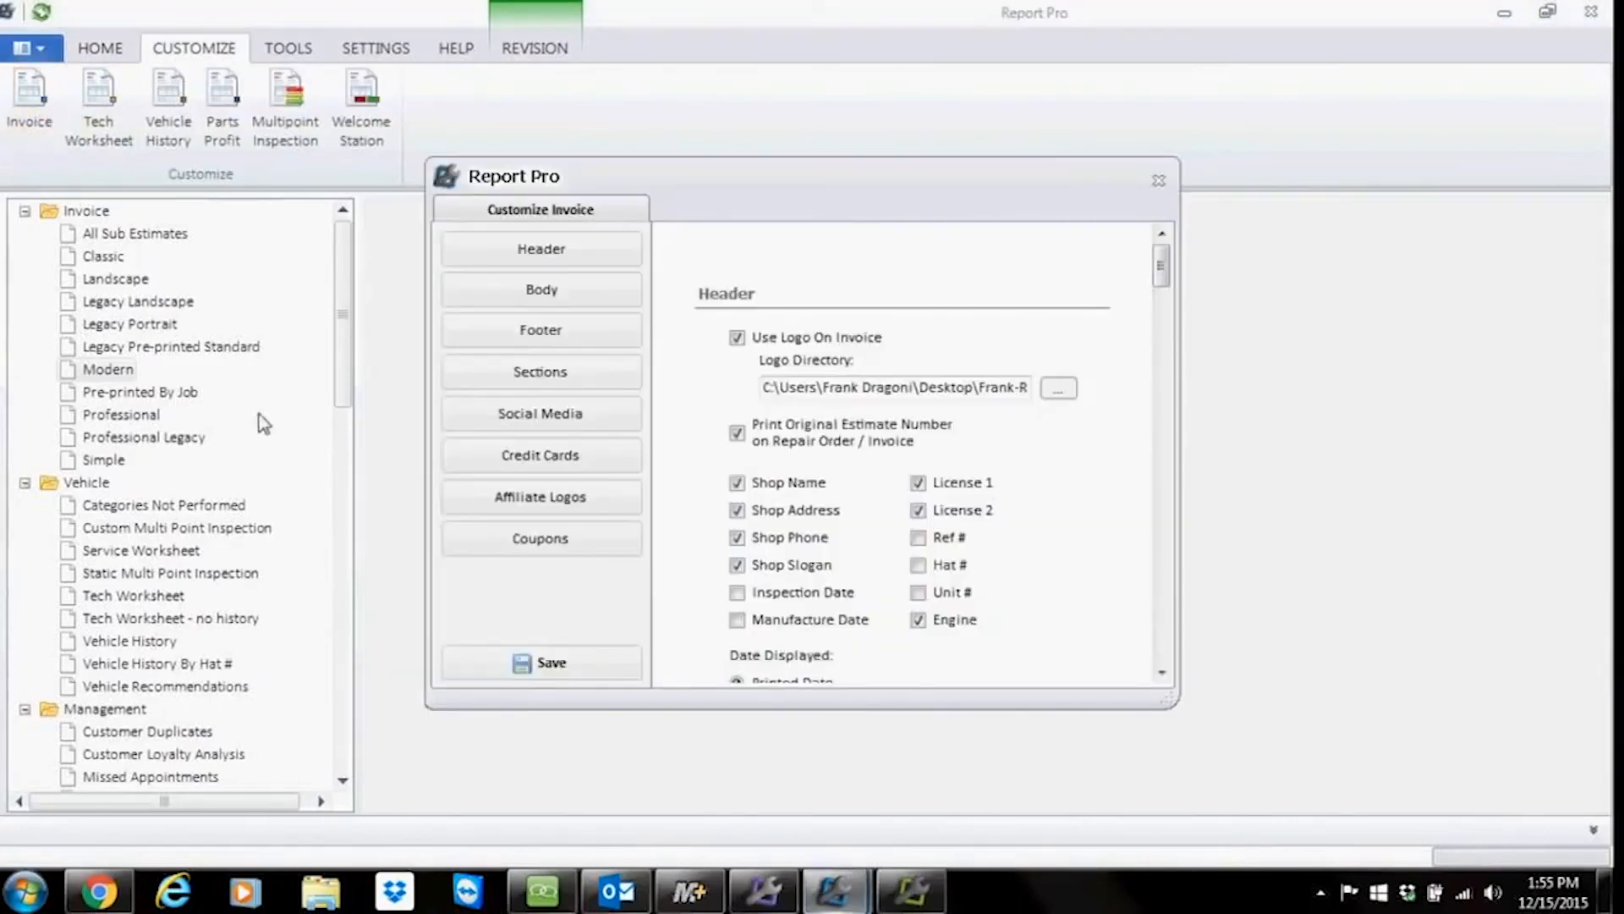
left_click(455, 542)
left_click_drag(1161, 579, 1166, 609)
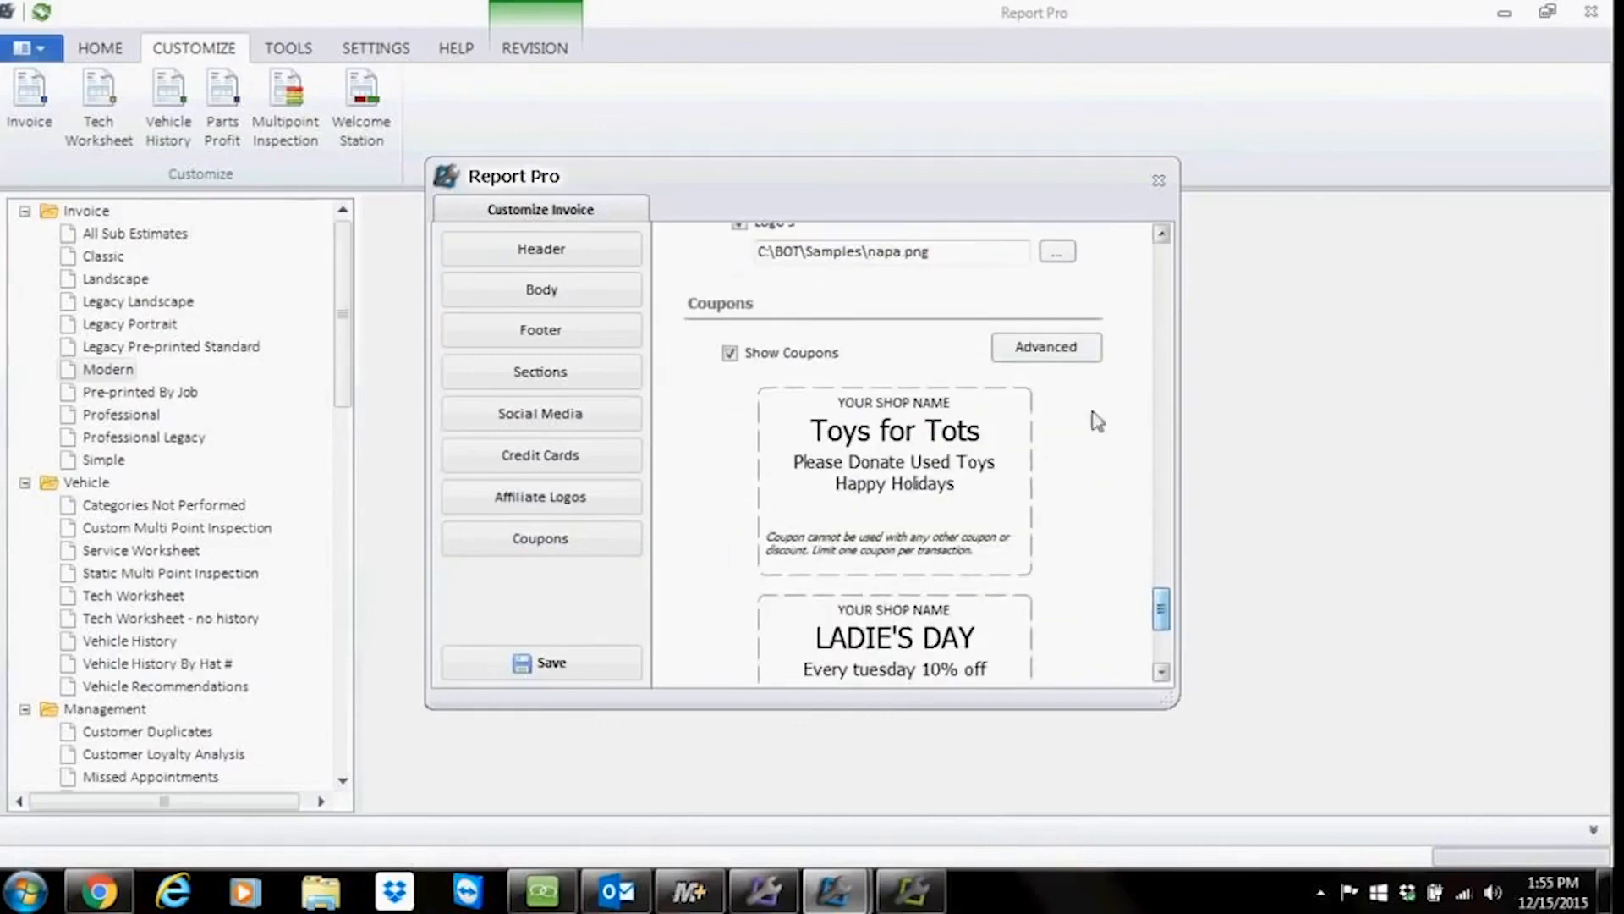
left_click(1053, 350)
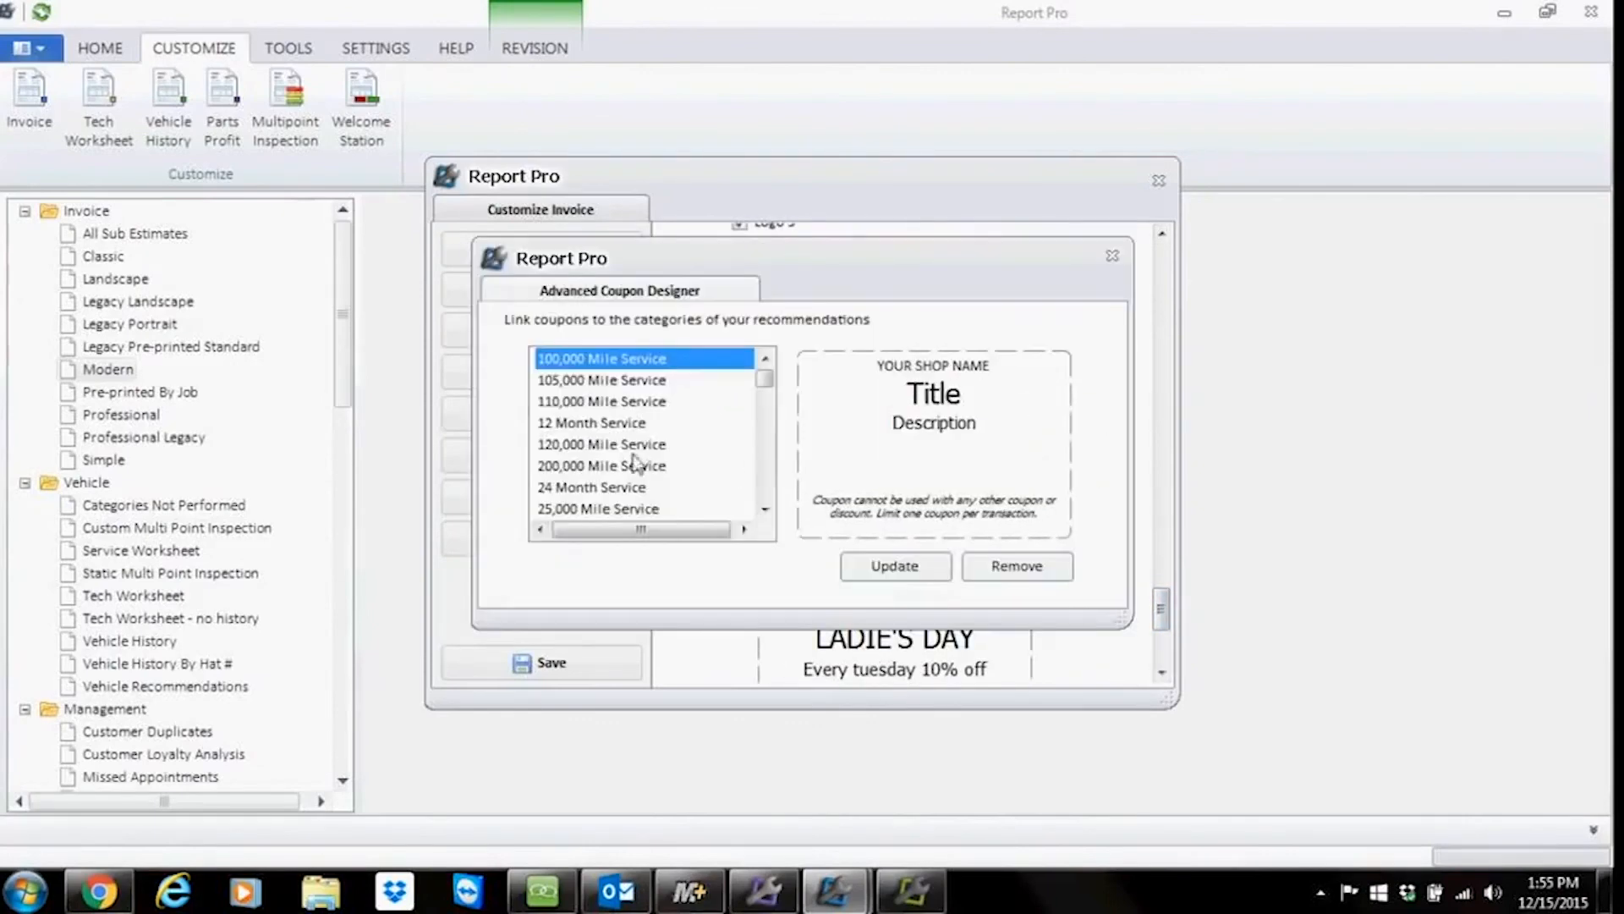
left_click(764, 510)
left_click(765, 510)
left_click(765, 511)
left_click(764, 510)
left_click(765, 510)
left_click(765, 510)
left_click(764, 510)
left_click(764, 510)
left_click(765, 511)
left_click(765, 510)
left_click(764, 510)
left_click(764, 510)
left_click(765, 510)
left_click(765, 510)
left_click(765, 510)
left_click(764, 510)
left_click(764, 510)
left_click(765, 510)
left_click(765, 510)
left_click(764, 510)
left_click(764, 510)
left_click(765, 510)
left_click(765, 510)
left_click(764, 510)
left_click(765, 510)
left_click(765, 510)
left_click(764, 510)
left_click(765, 510)
left_click(764, 510)
left_click(764, 510)
left_click(765, 510)
left_click(765, 510)
left_click(765, 510)
left_click(765, 510)
left_click(764, 510)
left_click(765, 510)
left_click(765, 510)
left_click(765, 510)
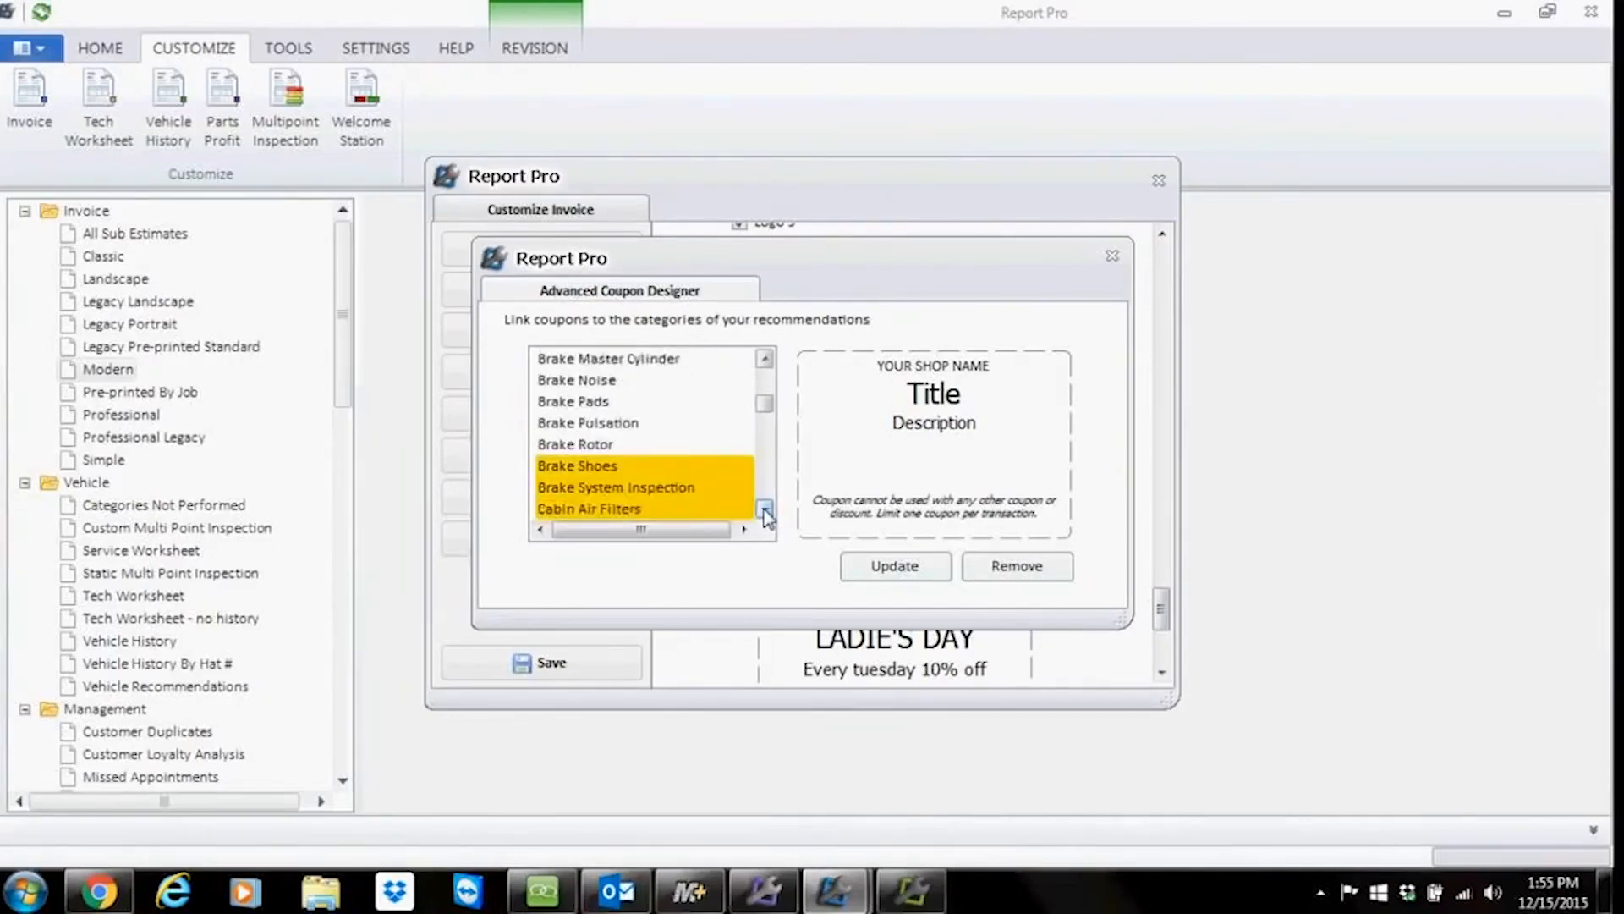
left_click(765, 510)
left_click(764, 510)
left_click(765, 510)
left_click(595, 406)
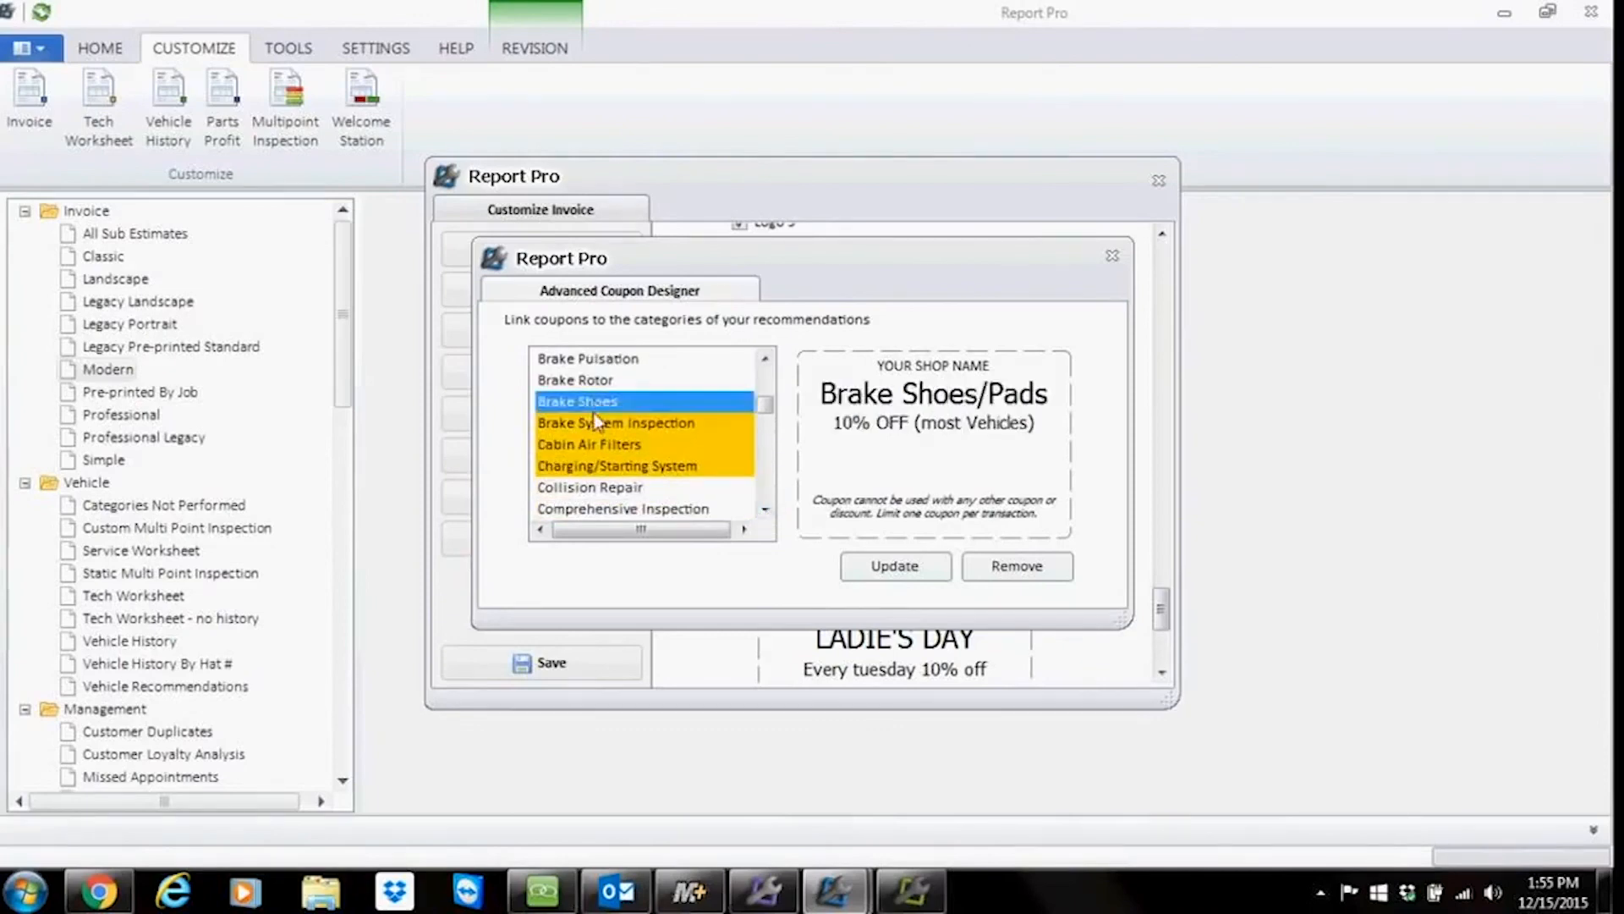
Step: Browse the highlighted recommendation categories in the Advanced Coupon Designer to view each linked coupon
left_click(598, 423)
left_click(602, 444)
left_click(609, 465)
left_click(611, 445)
left_click(614, 422)
left_click(606, 402)
left_click(592, 448)
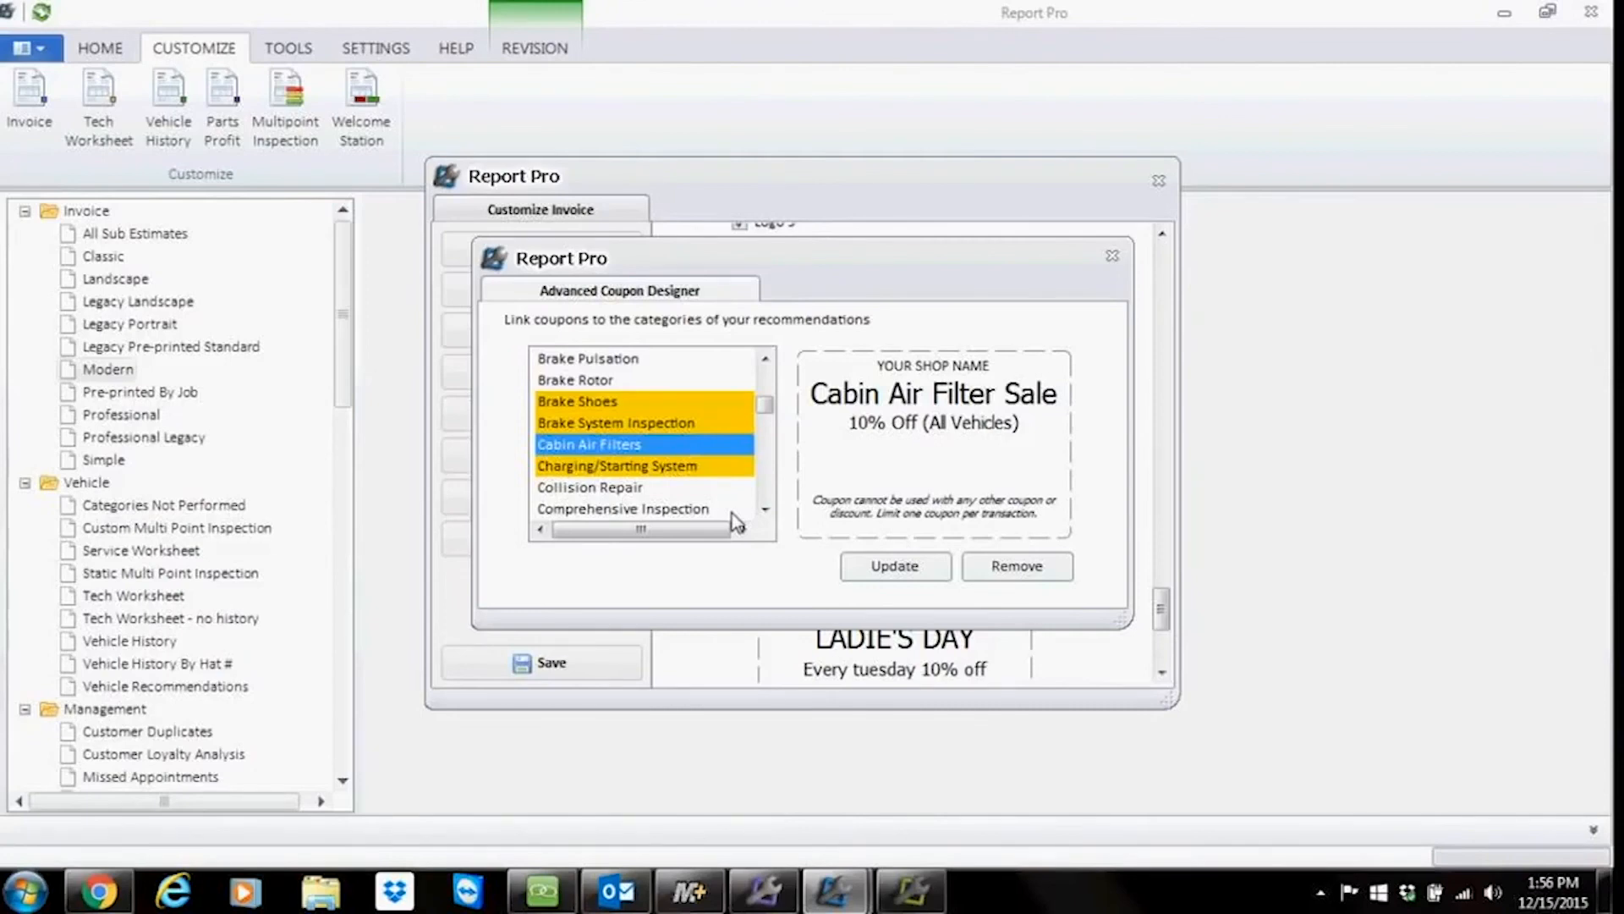
Step: Close the coupon designer, save the invoice customization, and page through the regenerated Modern invoice
left_click(1108, 256)
left_click(548, 668)
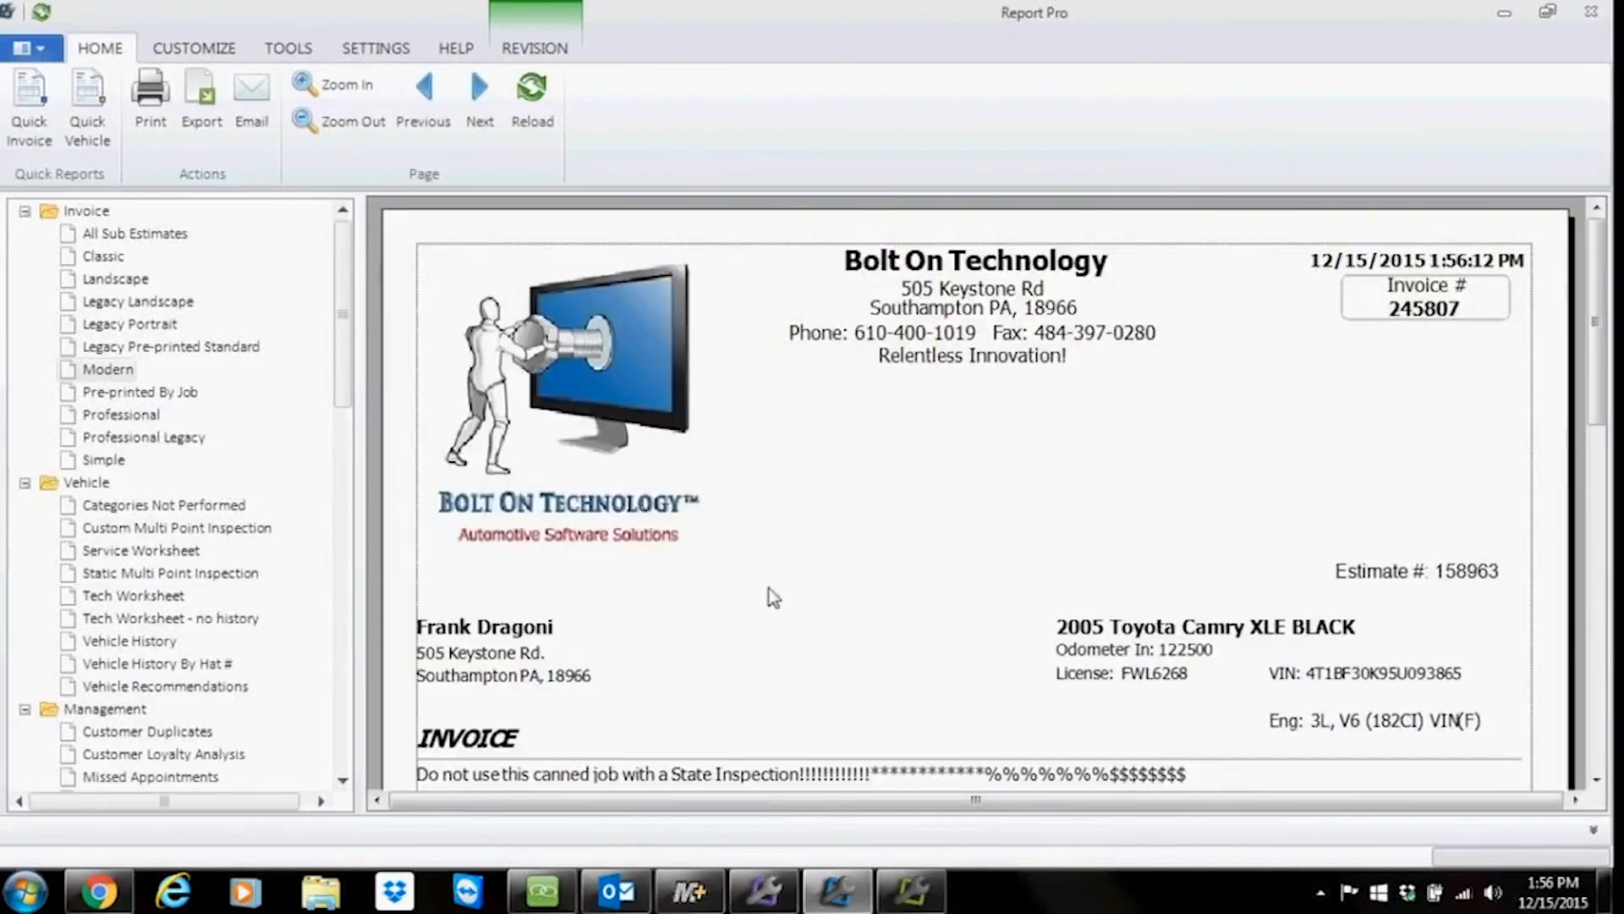
left_click(484, 127)
scroll(867, 554, "down", 5)
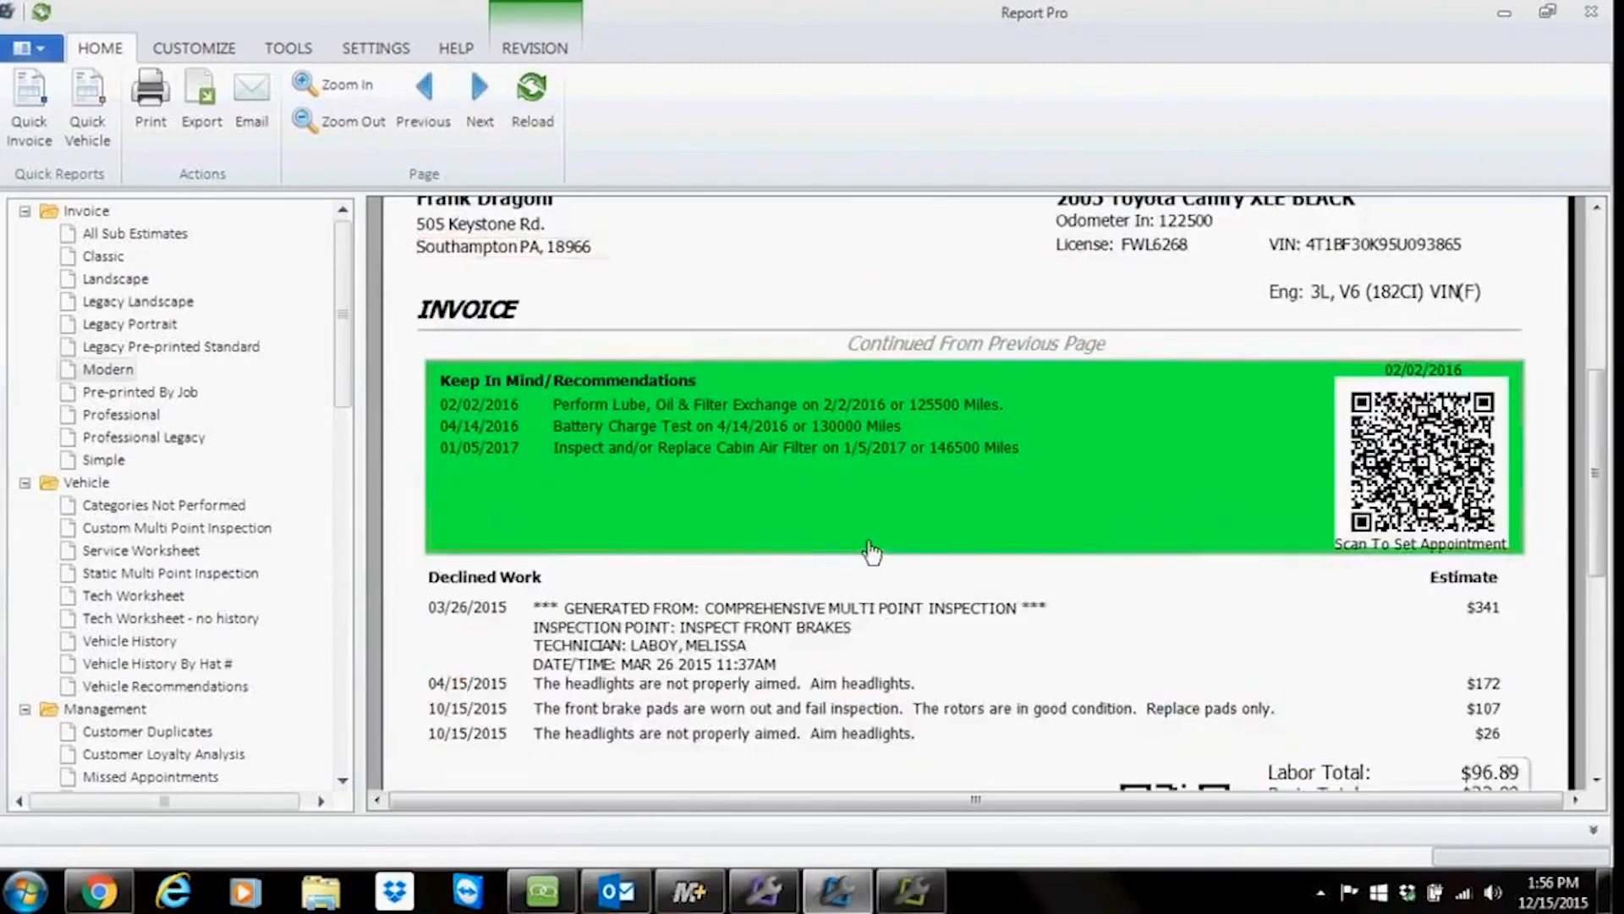
scroll(872, 550, "up", 3)
left_click(480, 106)
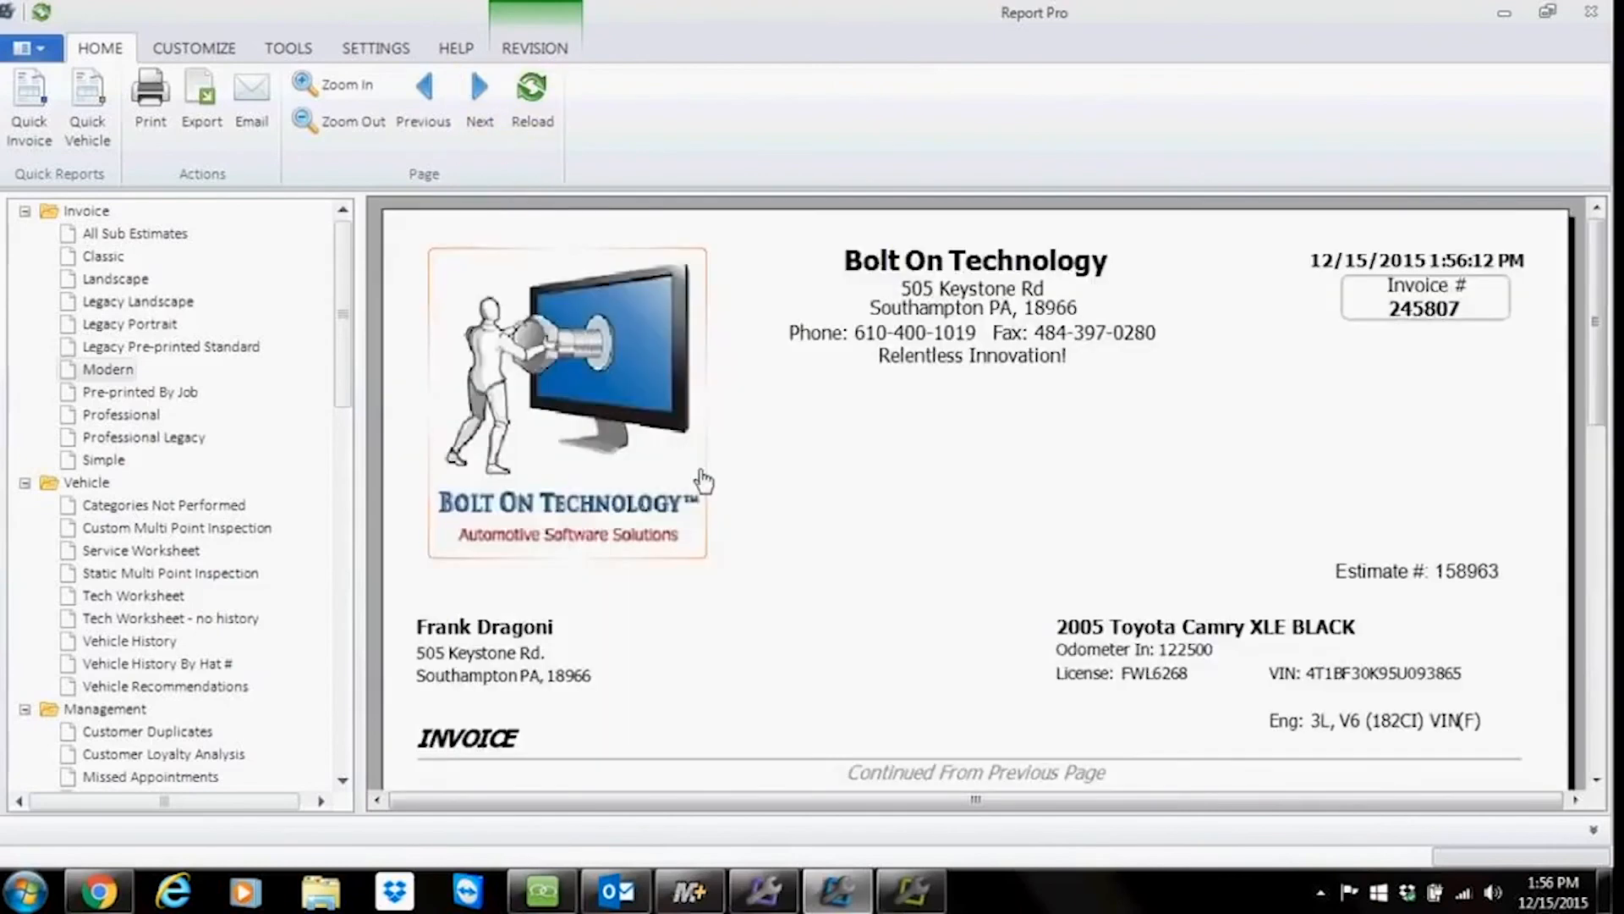
scroll(707, 483, "down", 5)
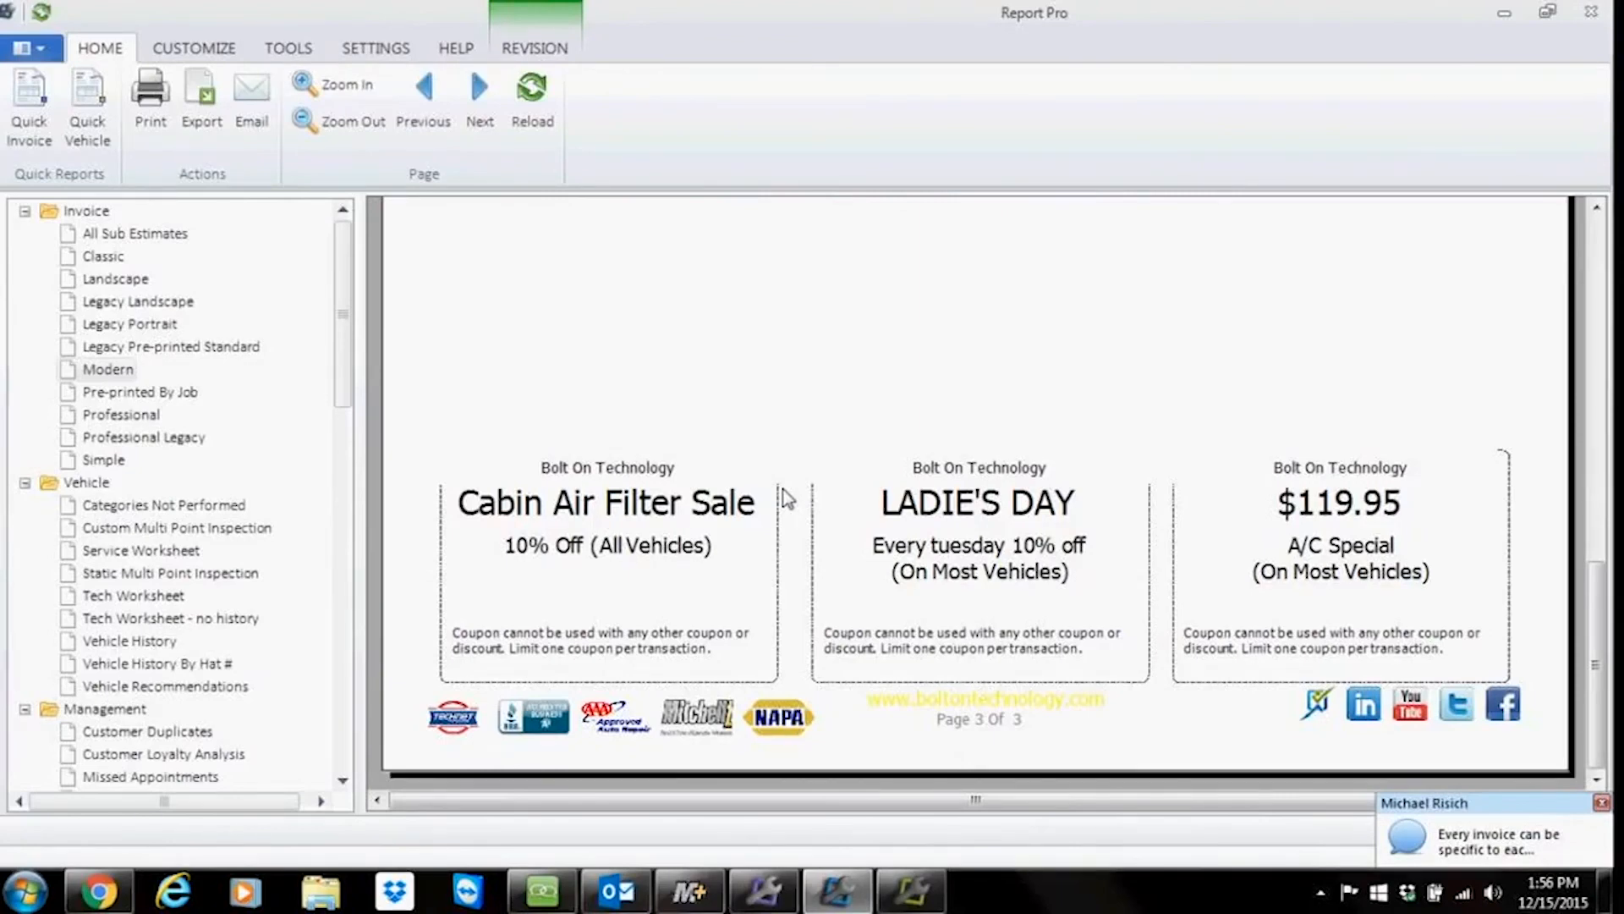
scroll(785, 508, "up", 10)
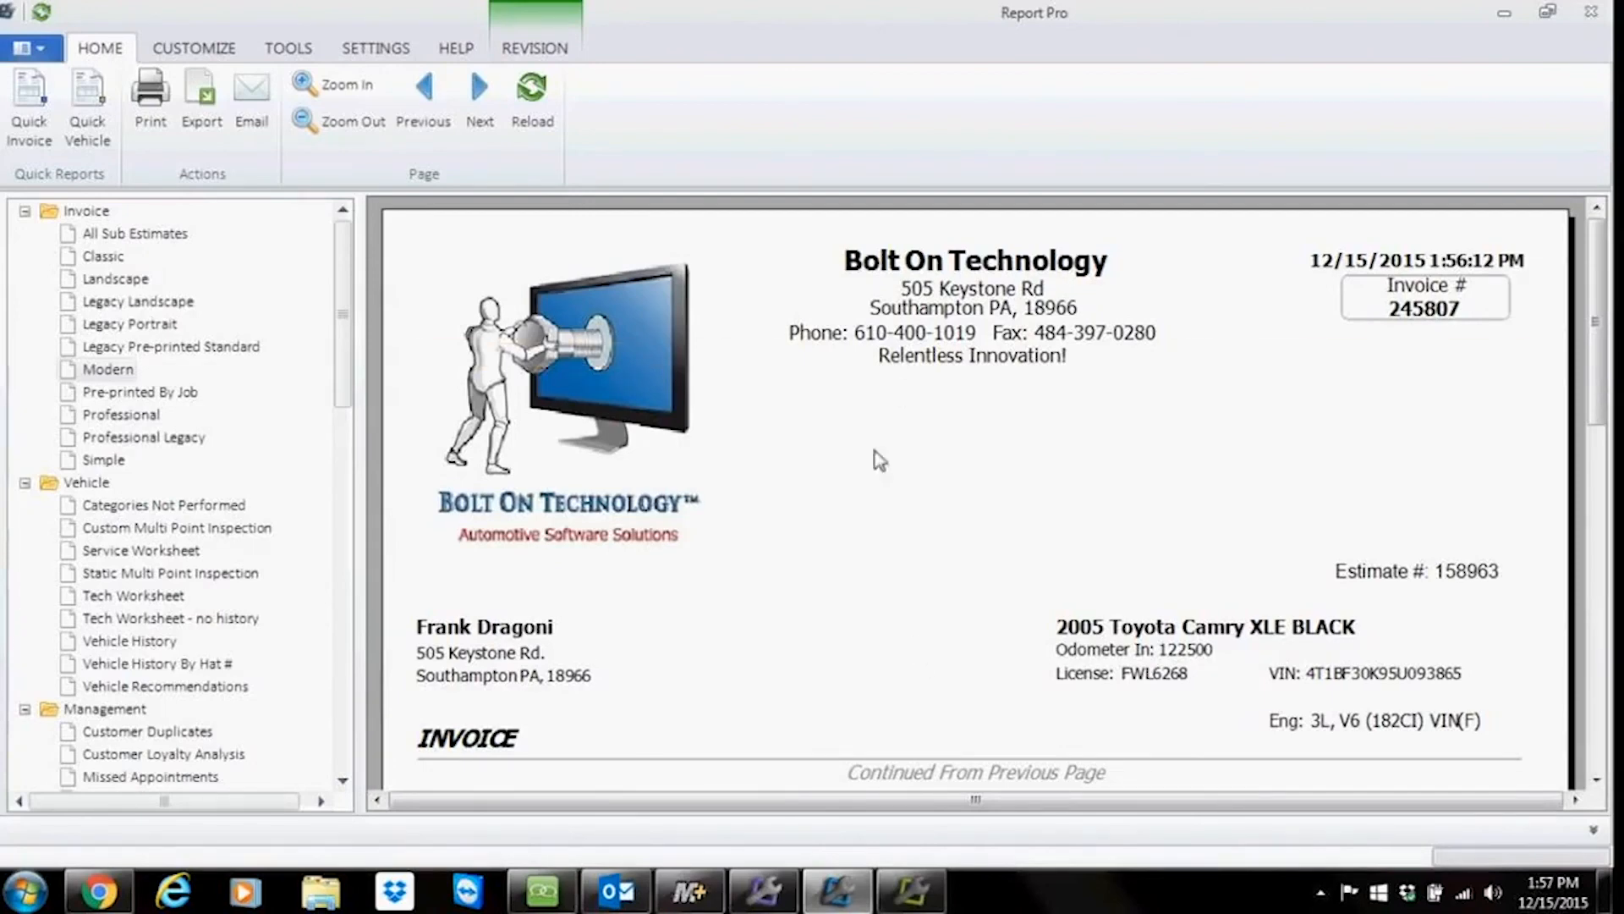
Step: Email the invoice PDF to the customer with the message "Here is your invoice" and send it
left_click(114, 324)
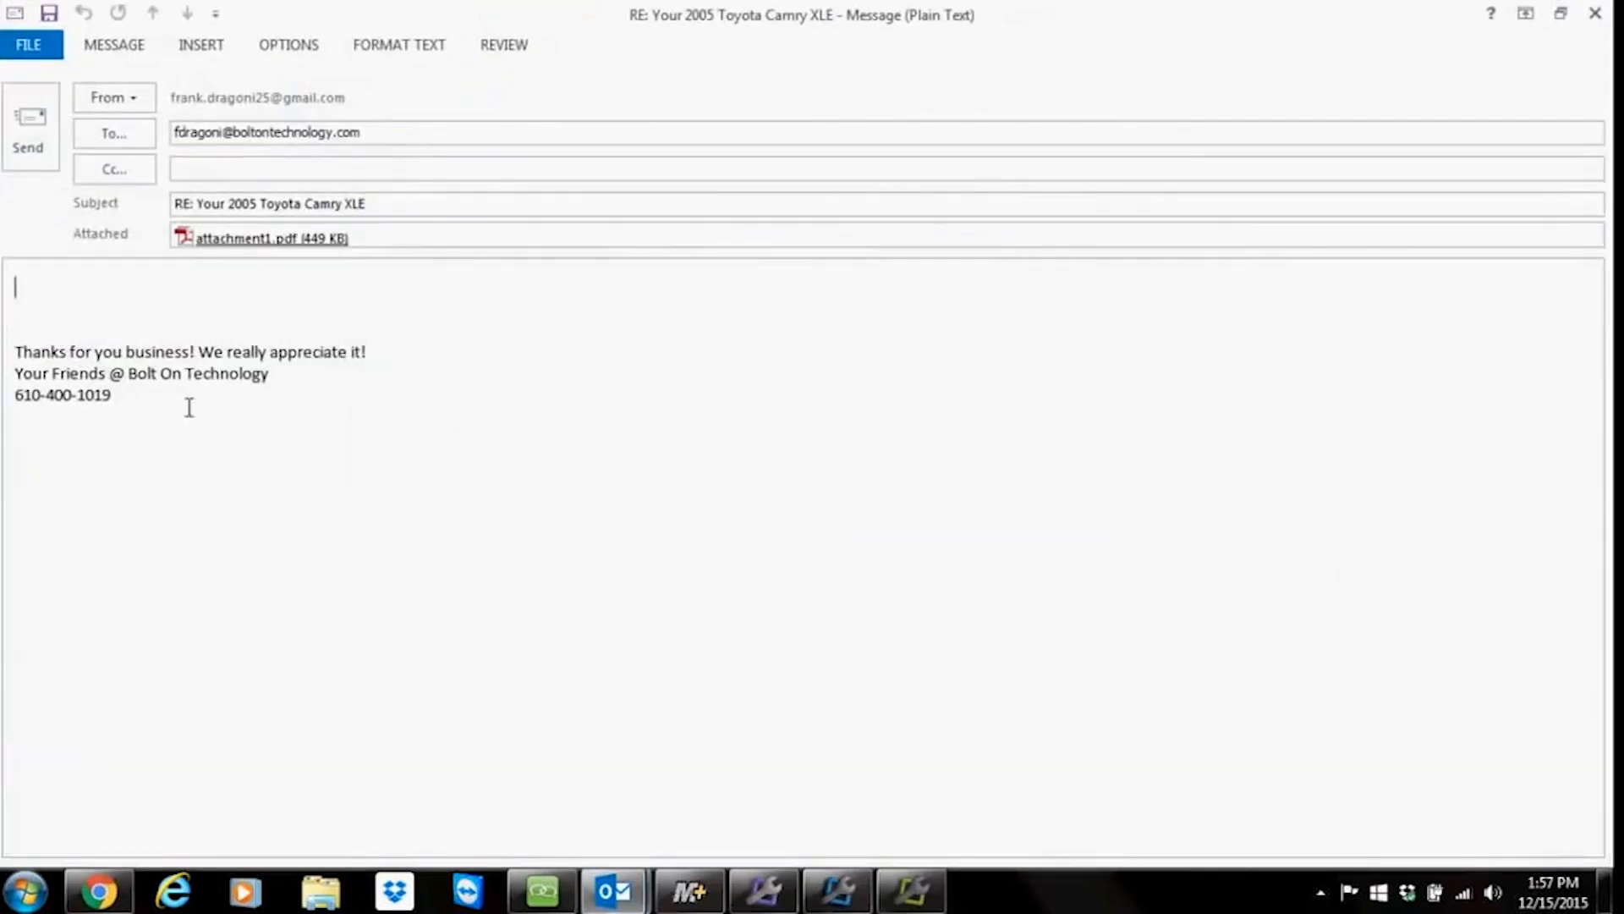
left_click_drag(394, 142, 87, 121)
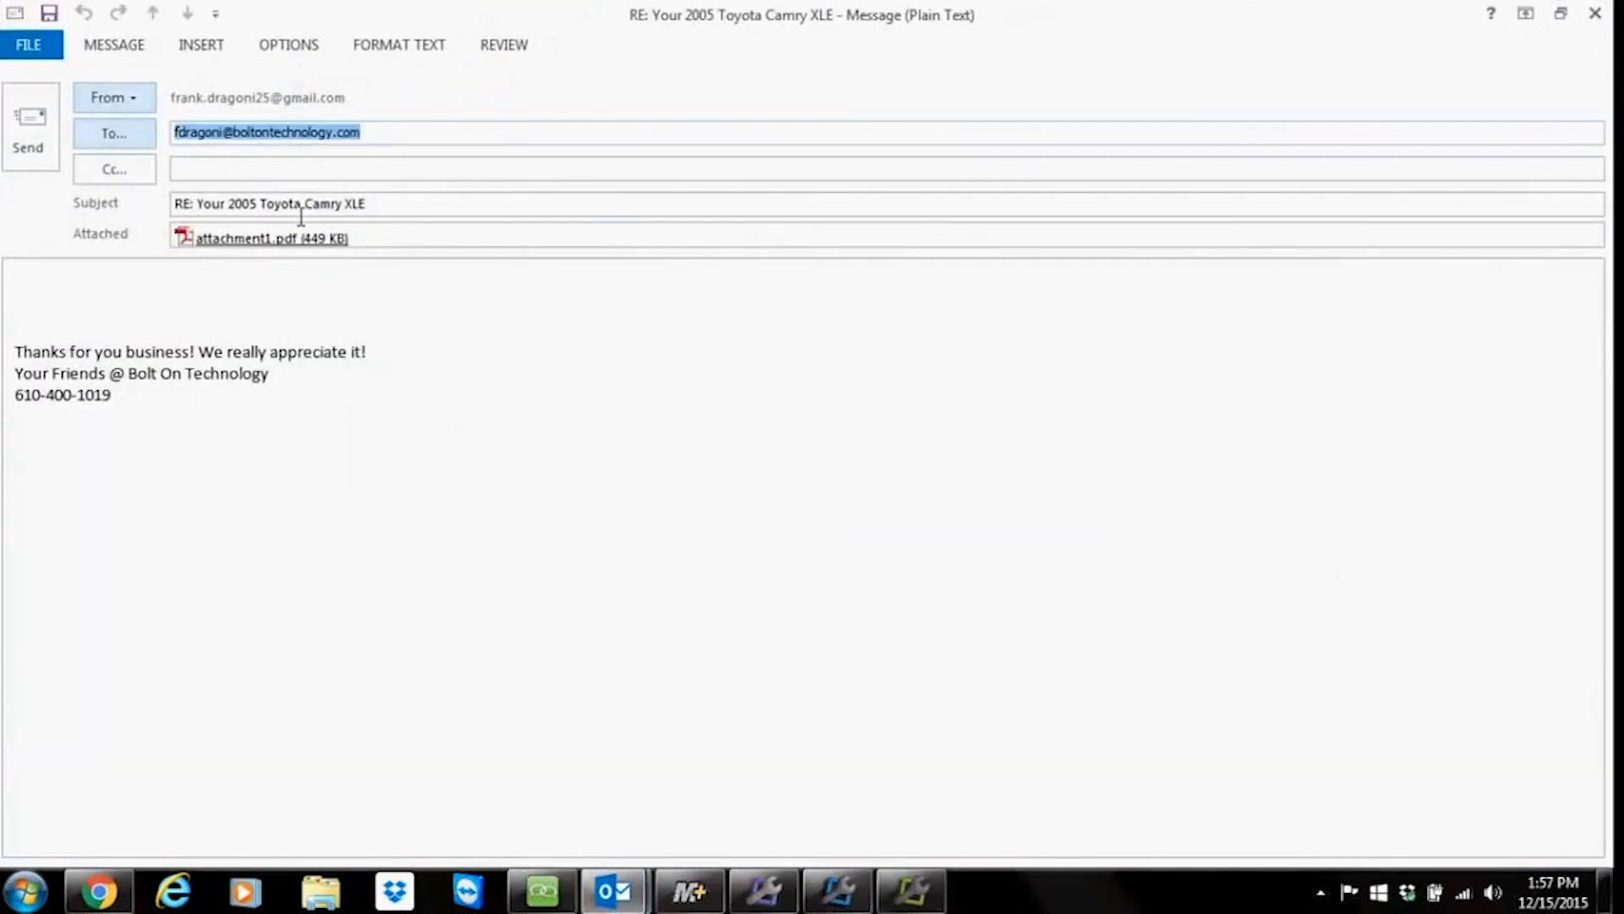
left_click_drag(407, 214, 173, 206)
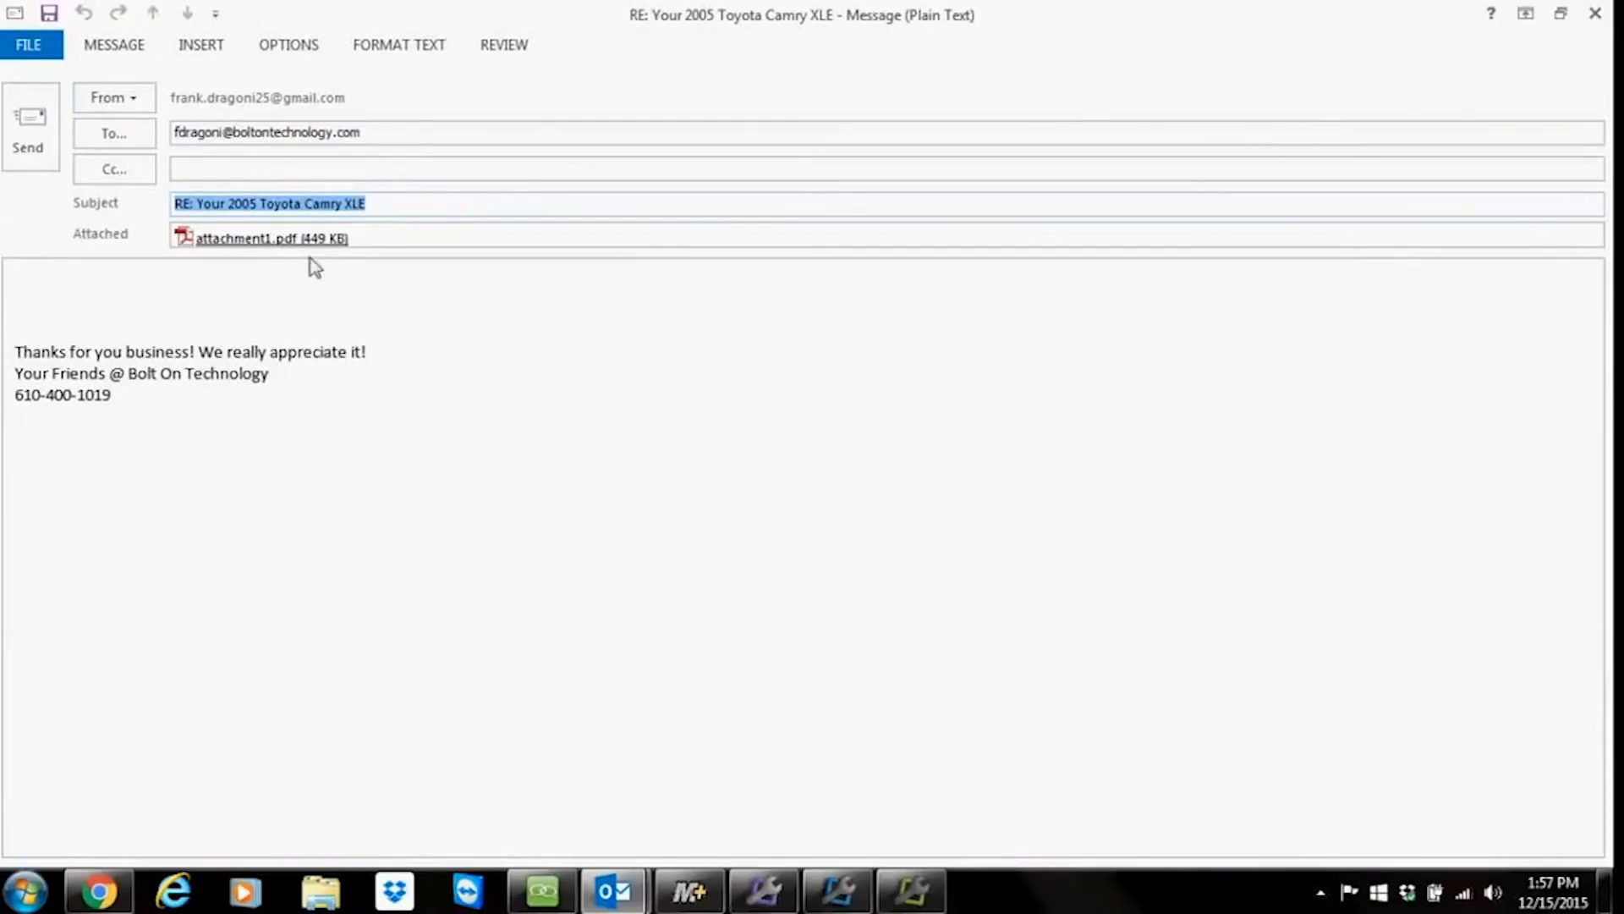
left_click_drag(380, 248, 46, 245)
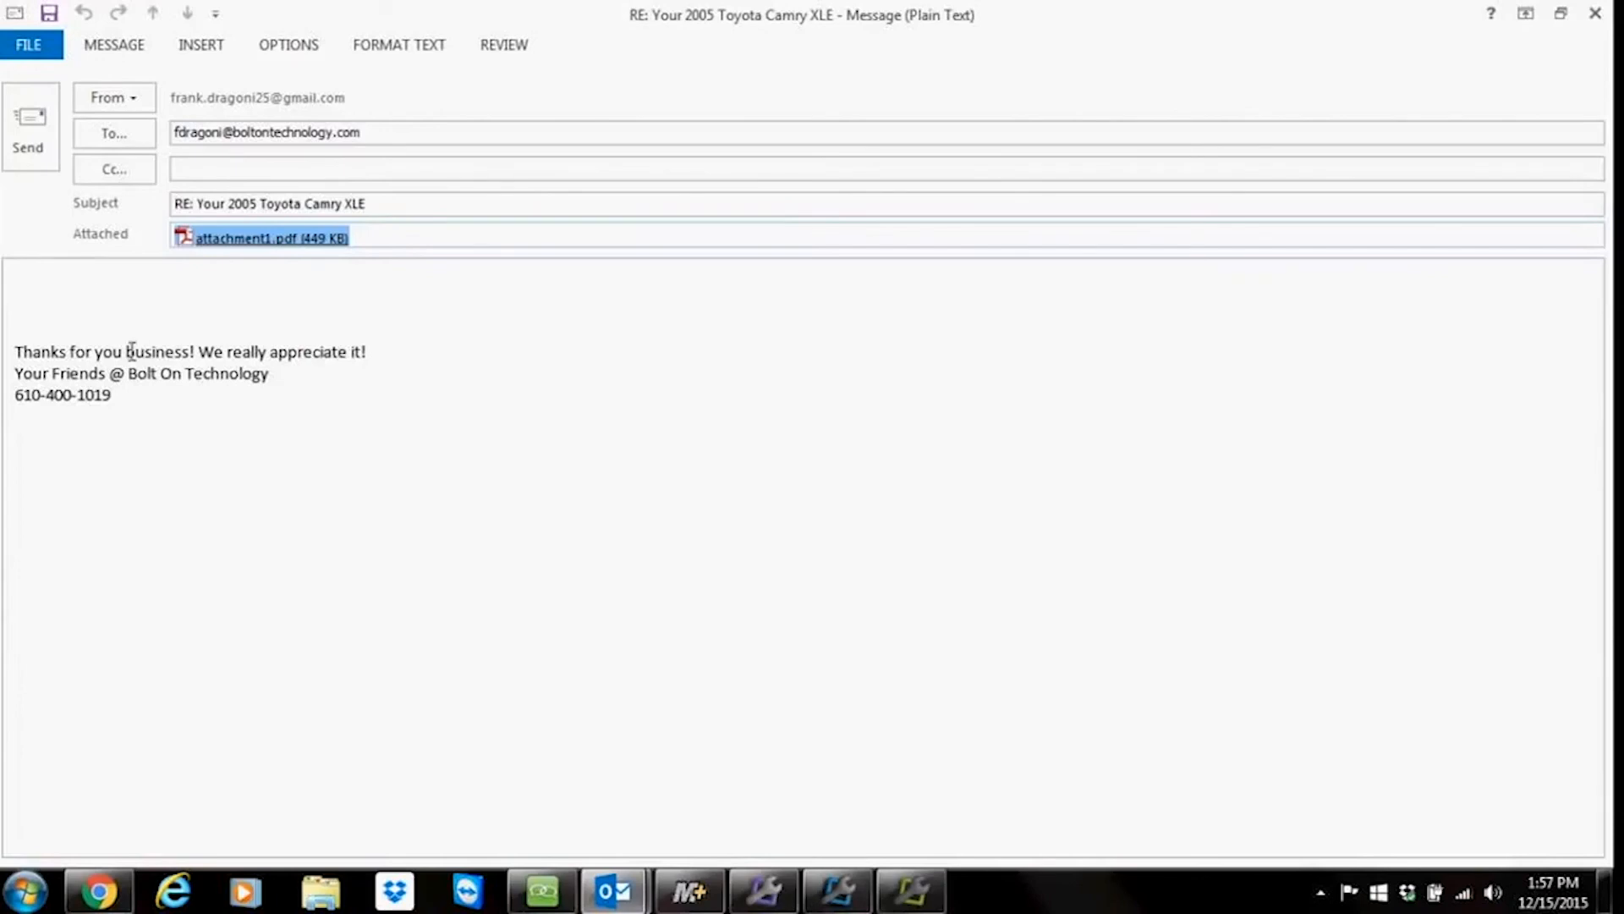
left_click_drag(148, 426, 15, 350)
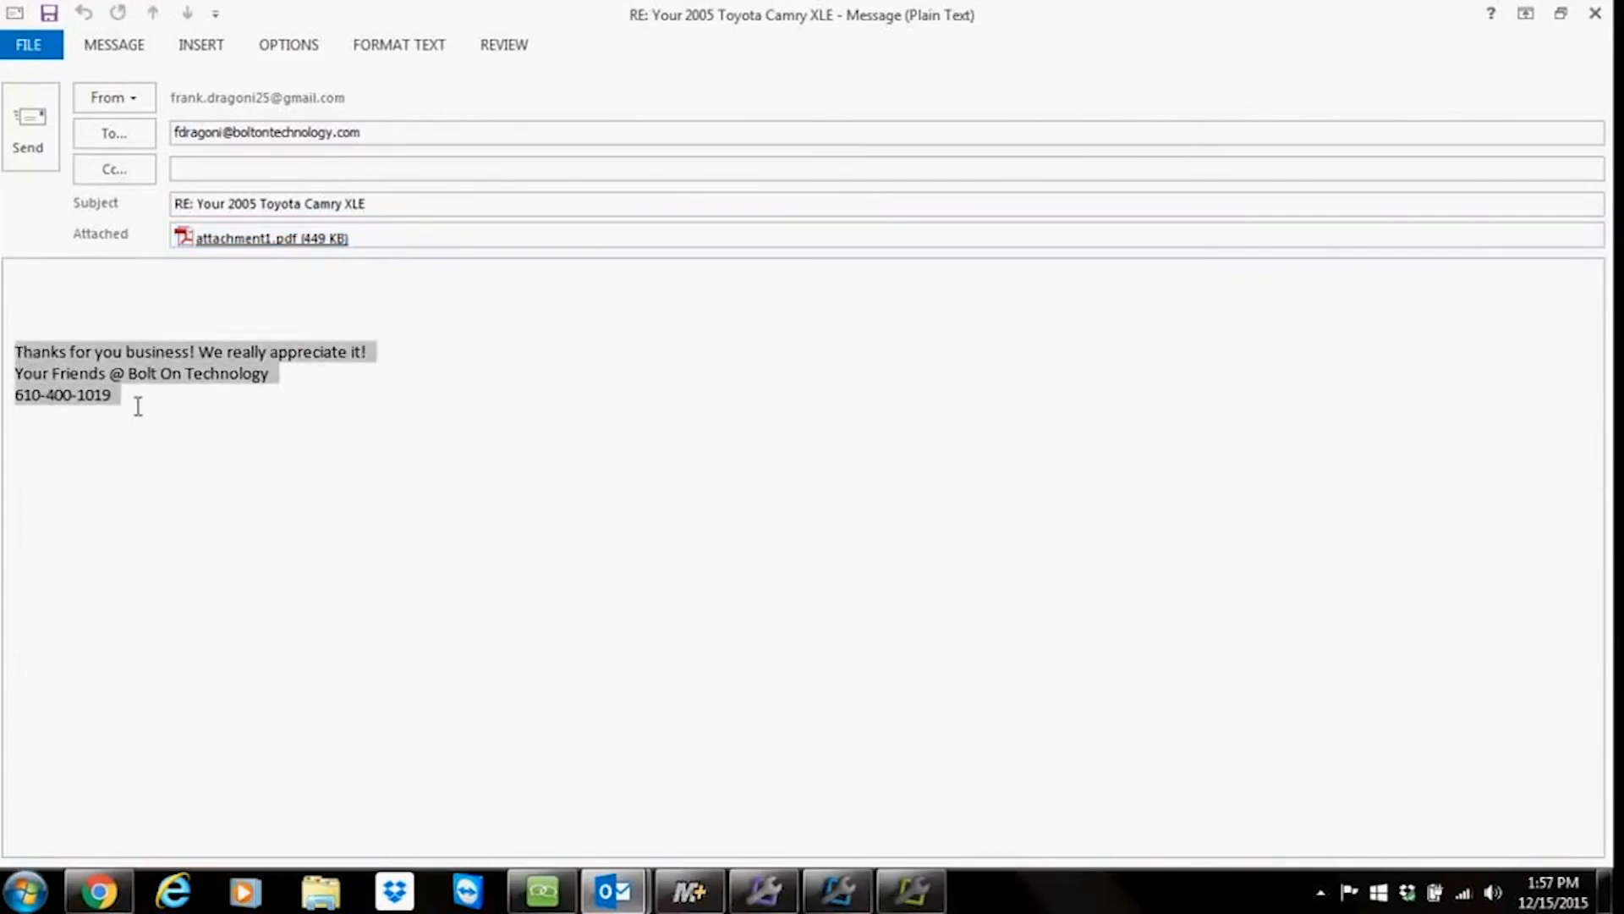
left_click(80, 287)
type("Here is your invoice")
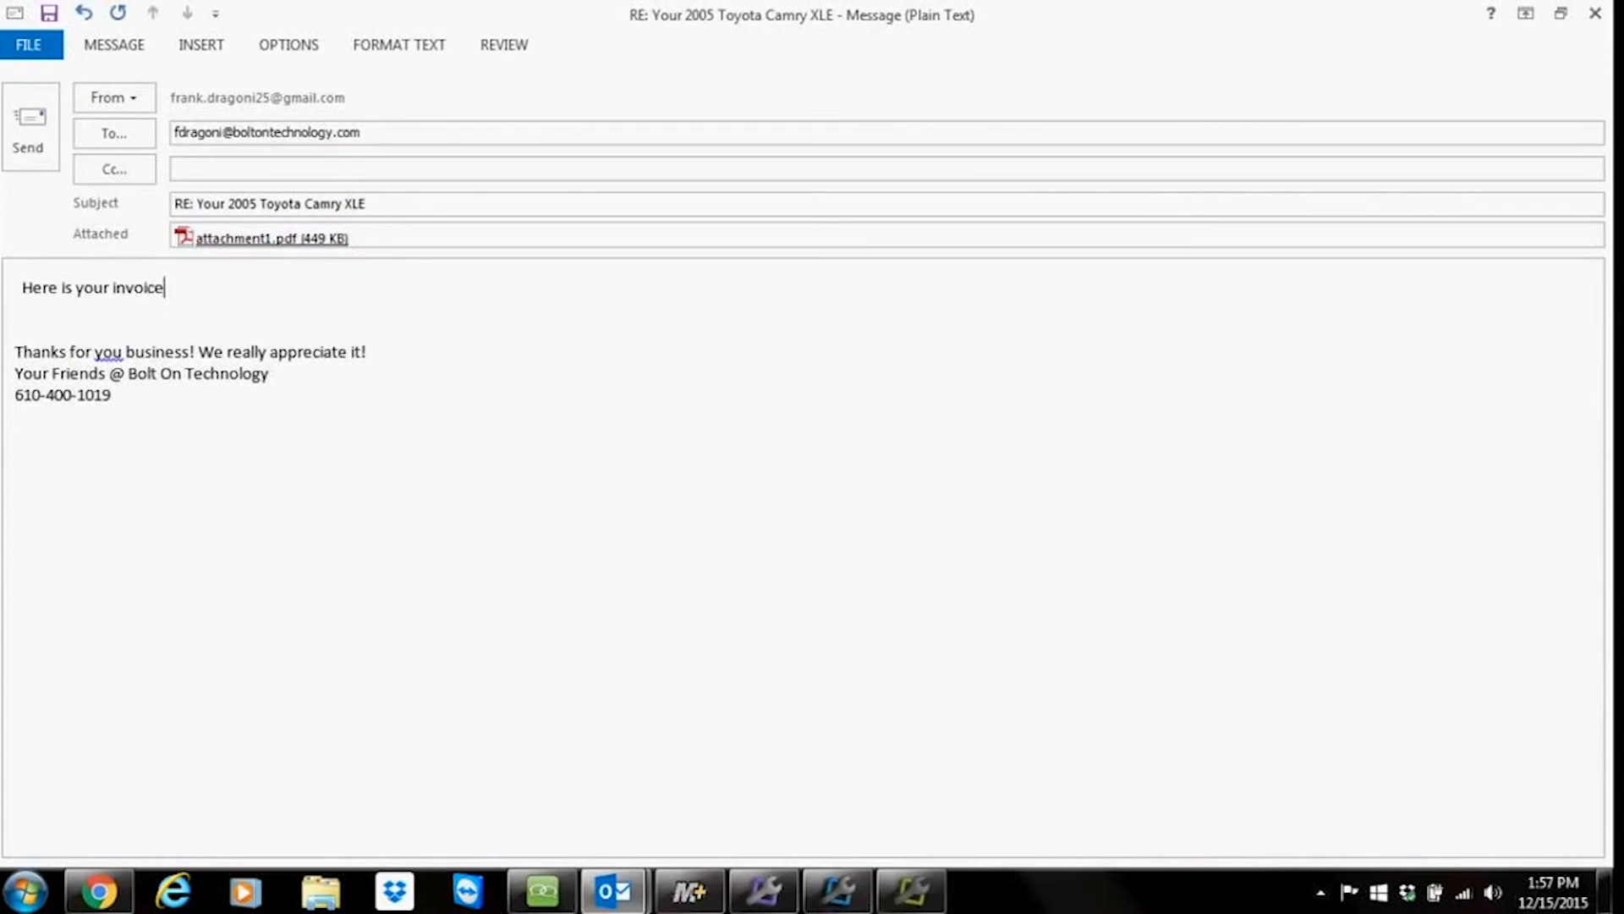
left_click(28, 140)
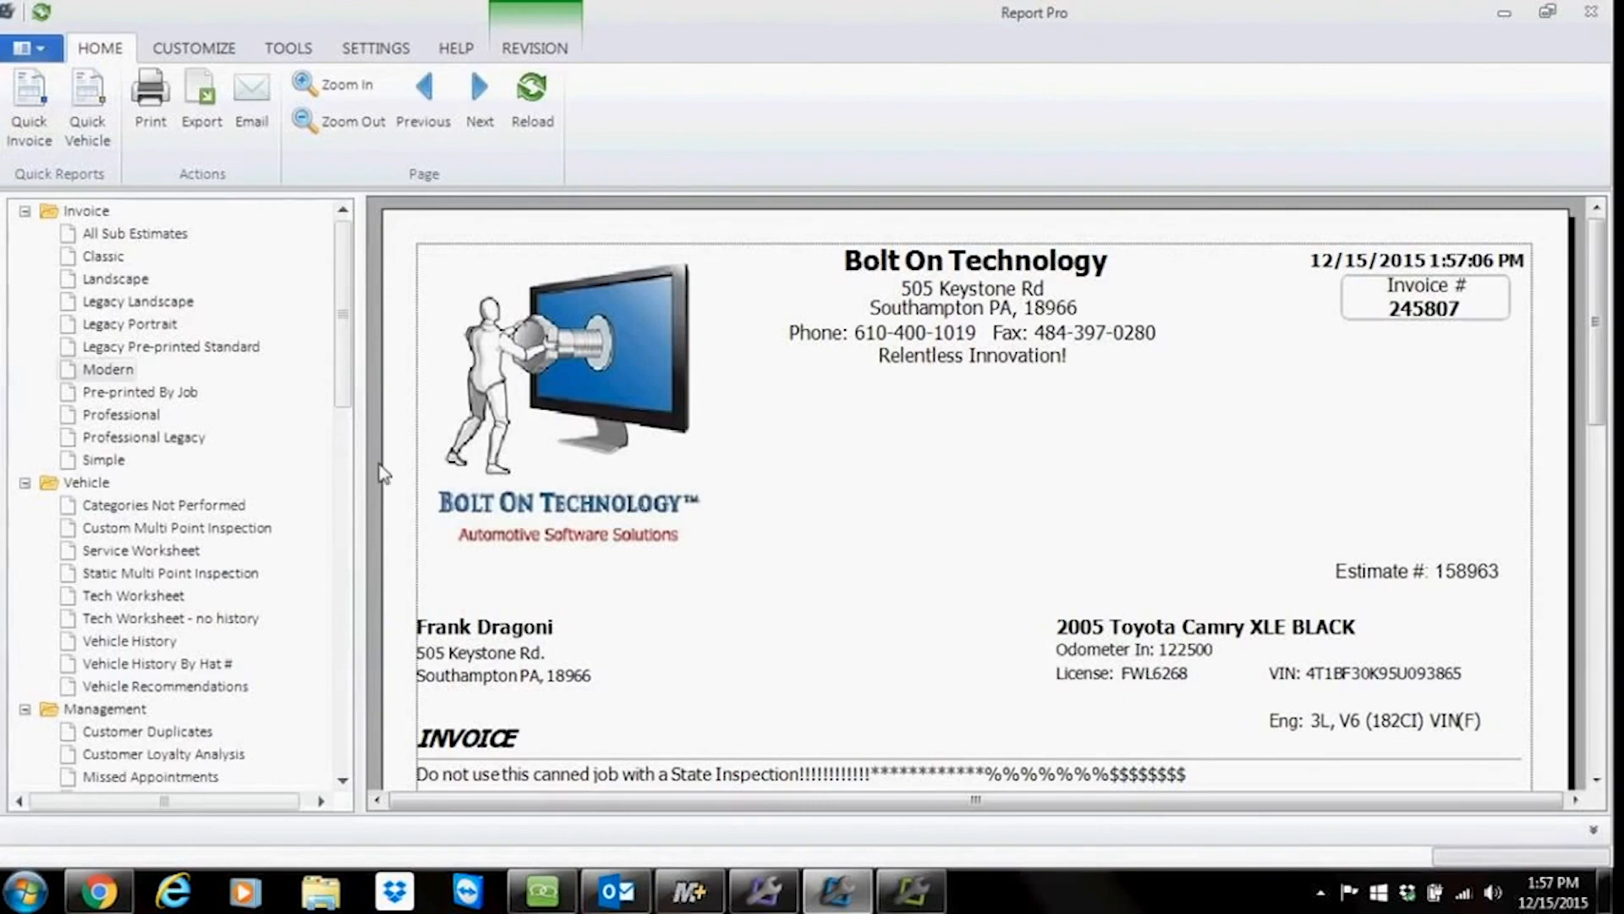
Step: Open the received invoice e-mail in the inbox and its attached PDF
left_click(620, 895)
left_click(51, 277)
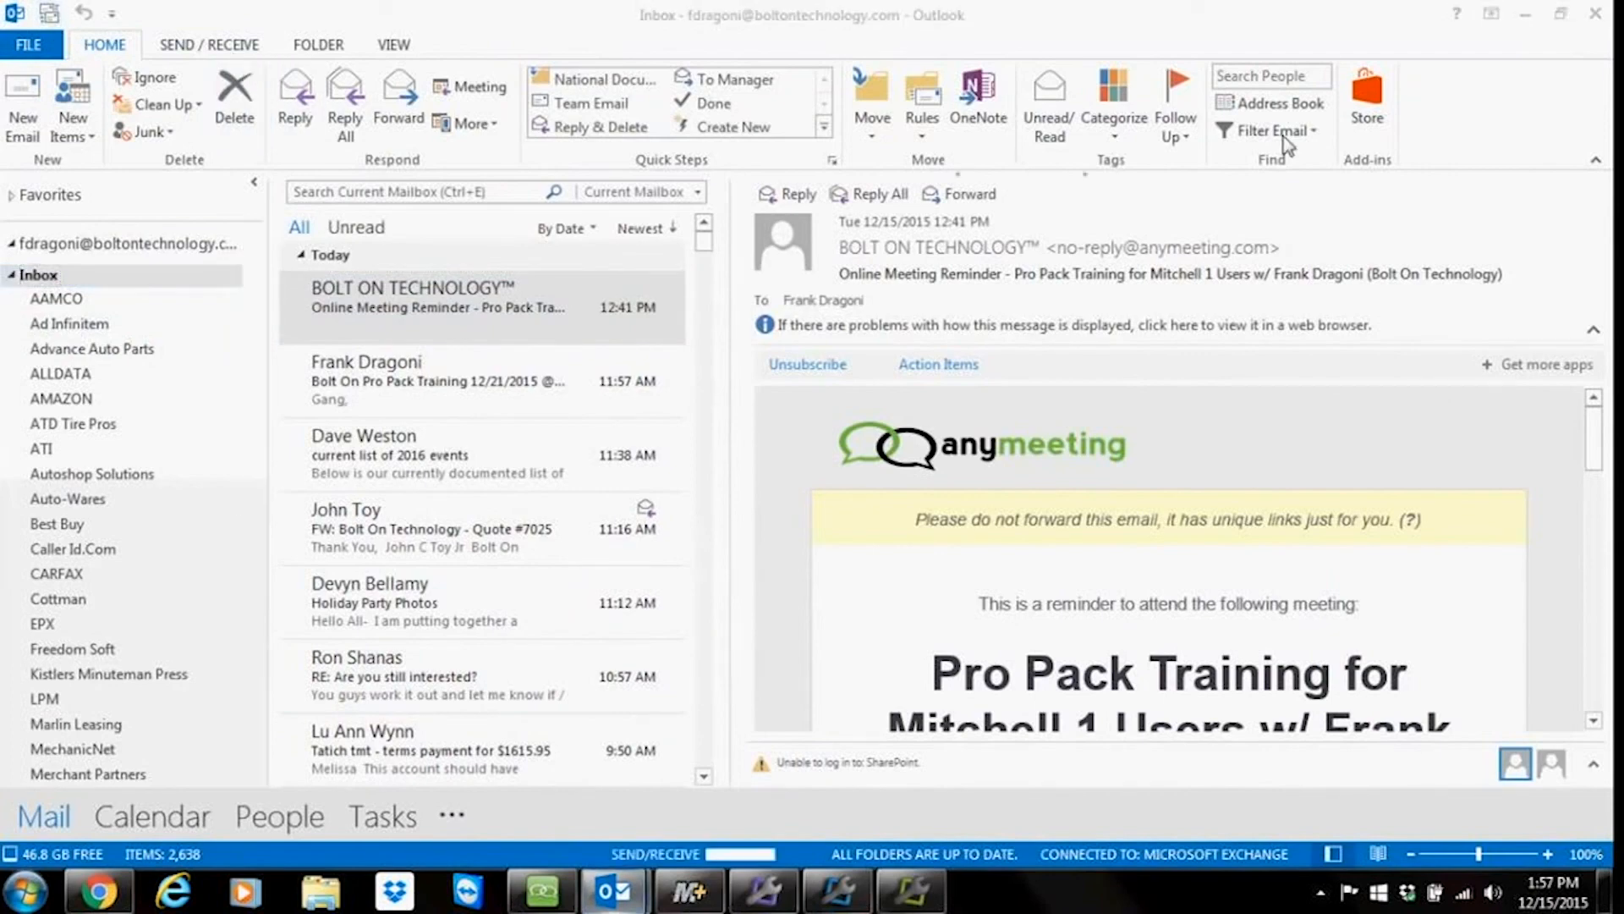
left_click(1524, 15)
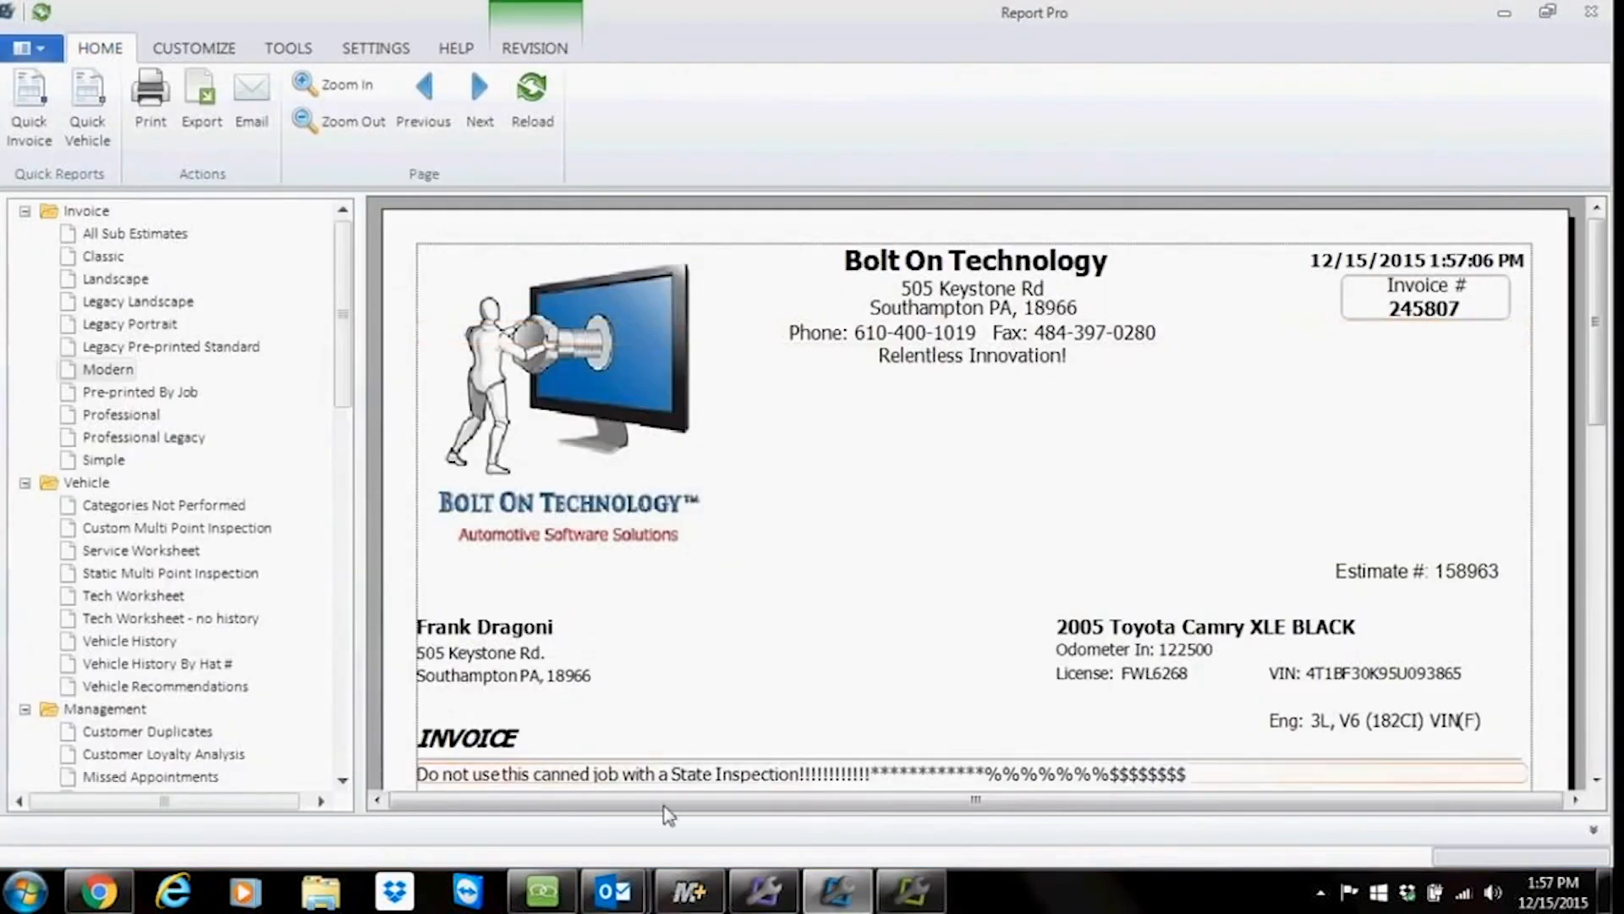
left_click(631, 905)
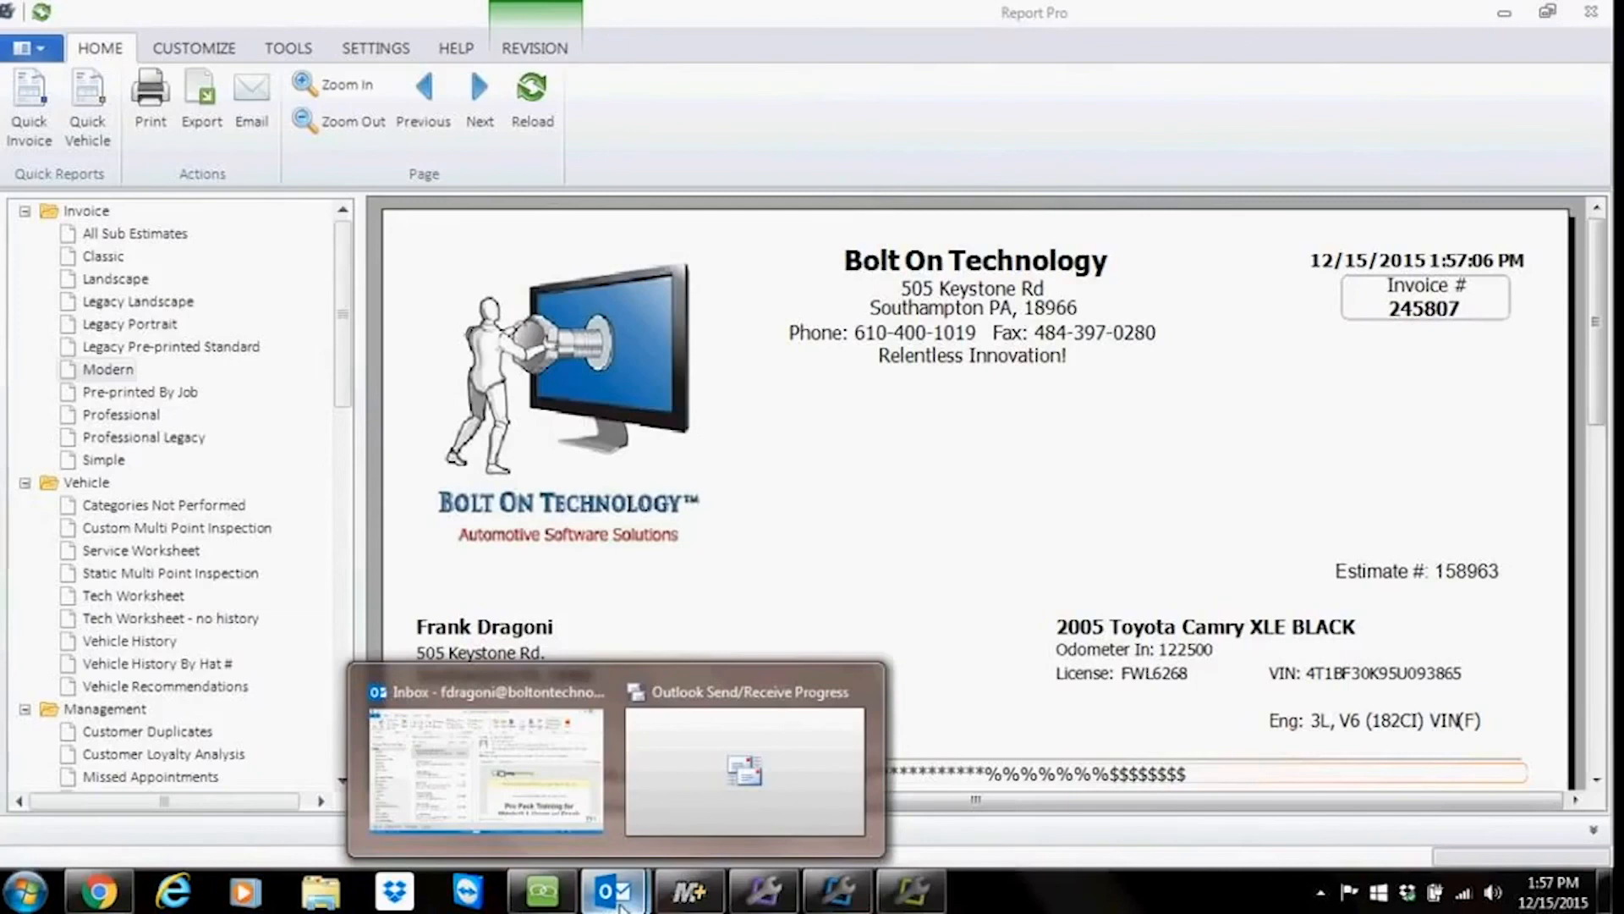
left_click(499, 769)
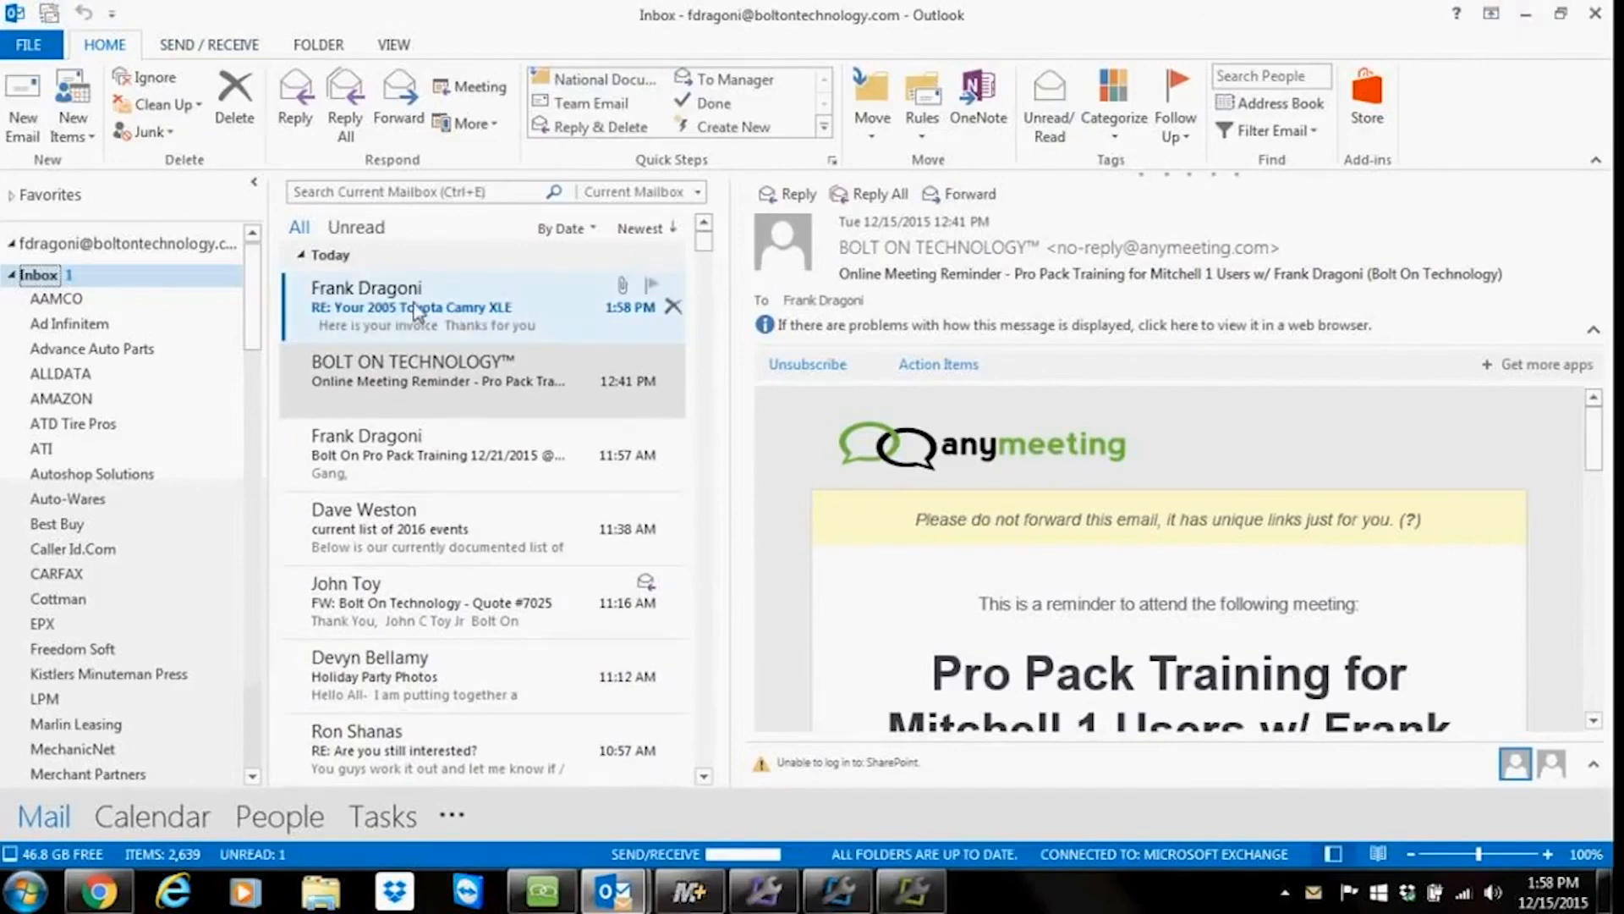
double_click(416, 309)
double_click(197, 306)
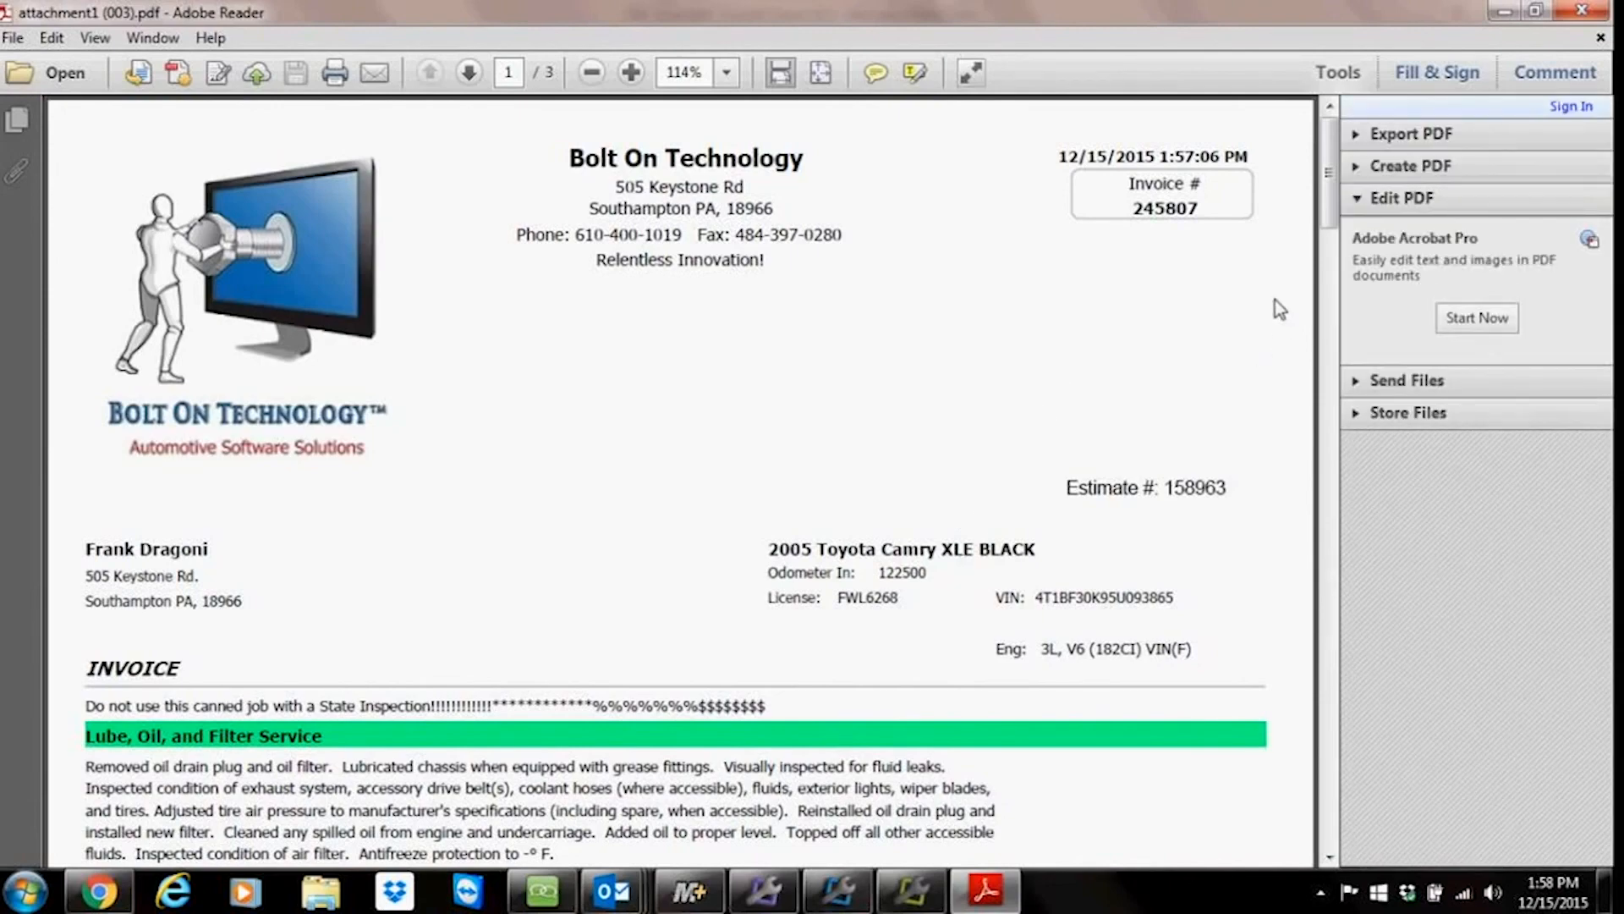
Step: Scroll through the pages of the attached invoice PDF, then close the PDF and the message
left_click_drag(1330, 223, 1337, 356)
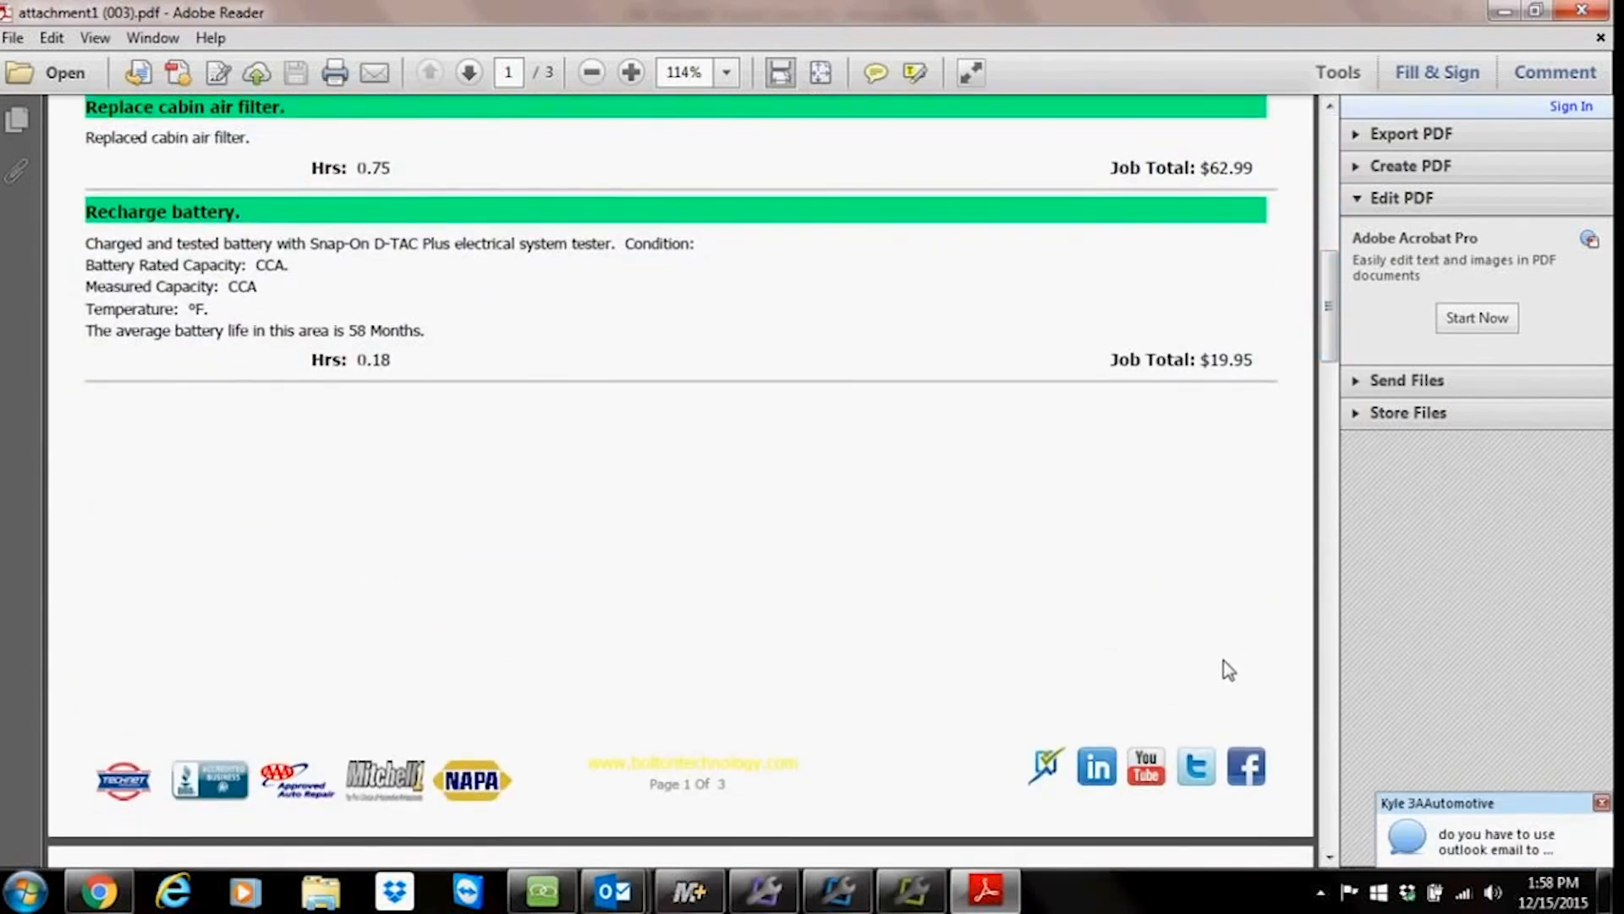
left_click_drag(1334, 362, 1344, 500)
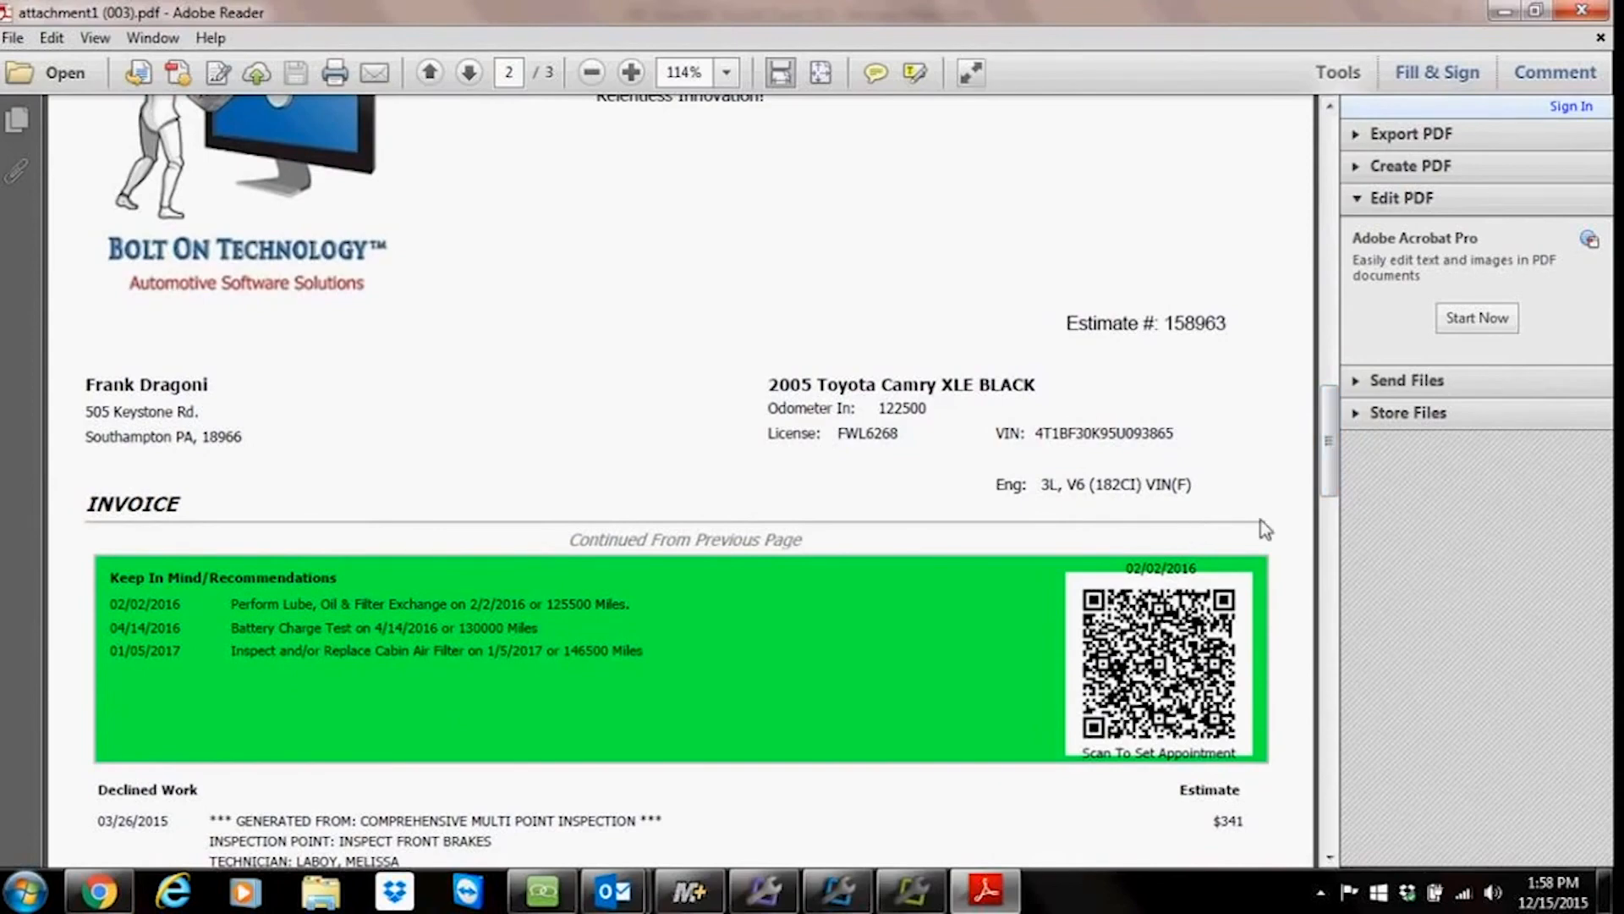
left_click_drag(1334, 473, 1340, 703)
left_click_drag(1334, 772, 1207, 228)
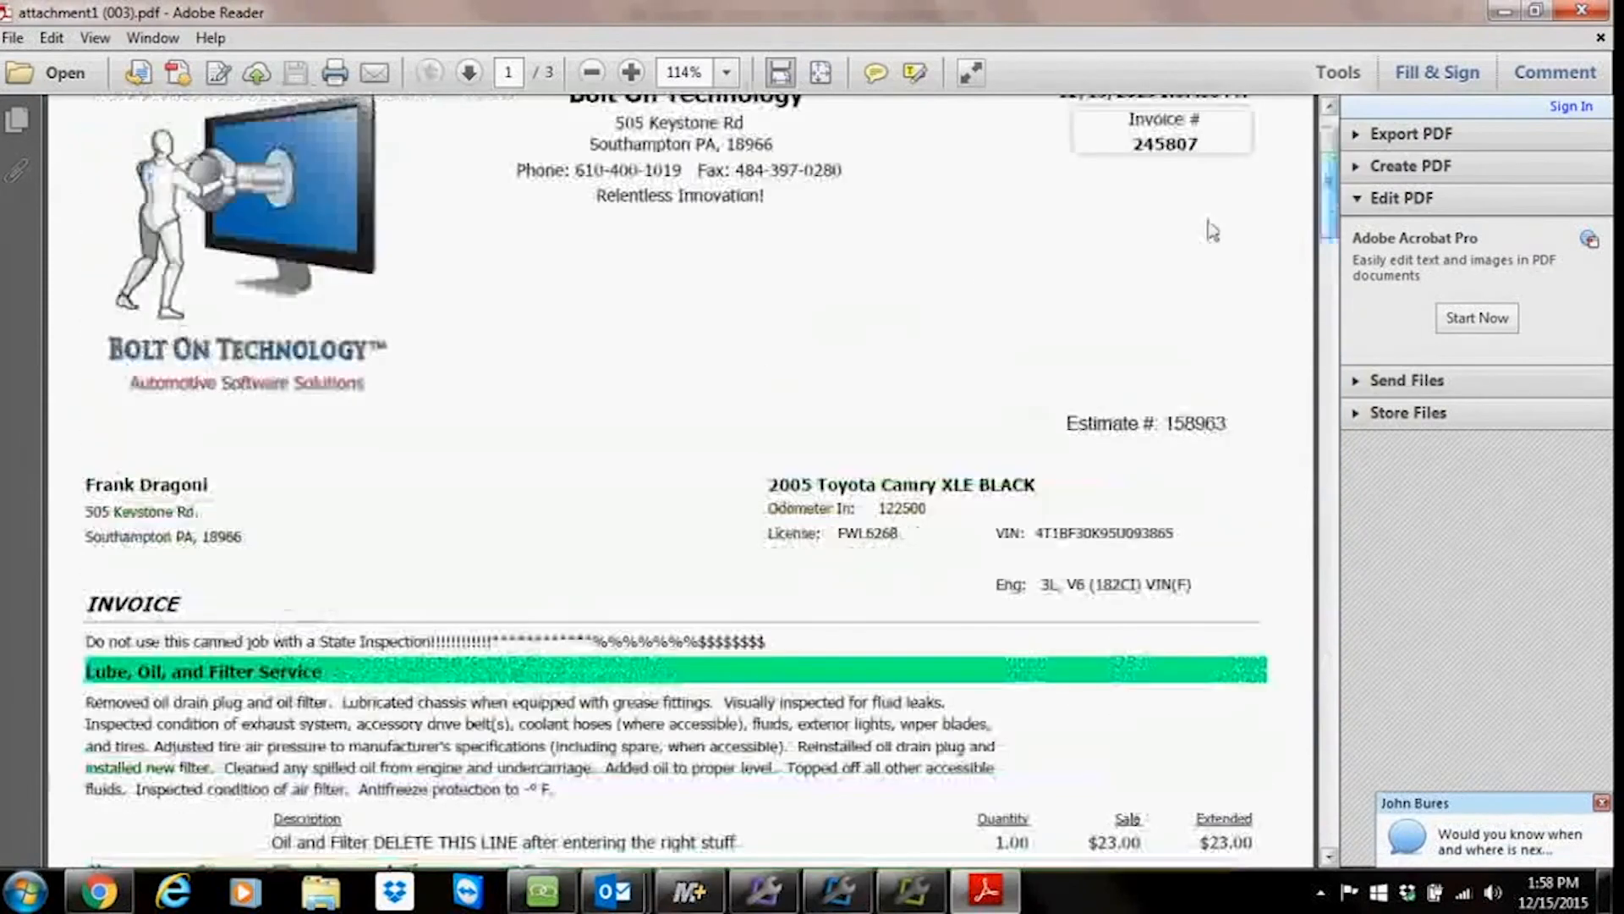
left_click(1578, 11)
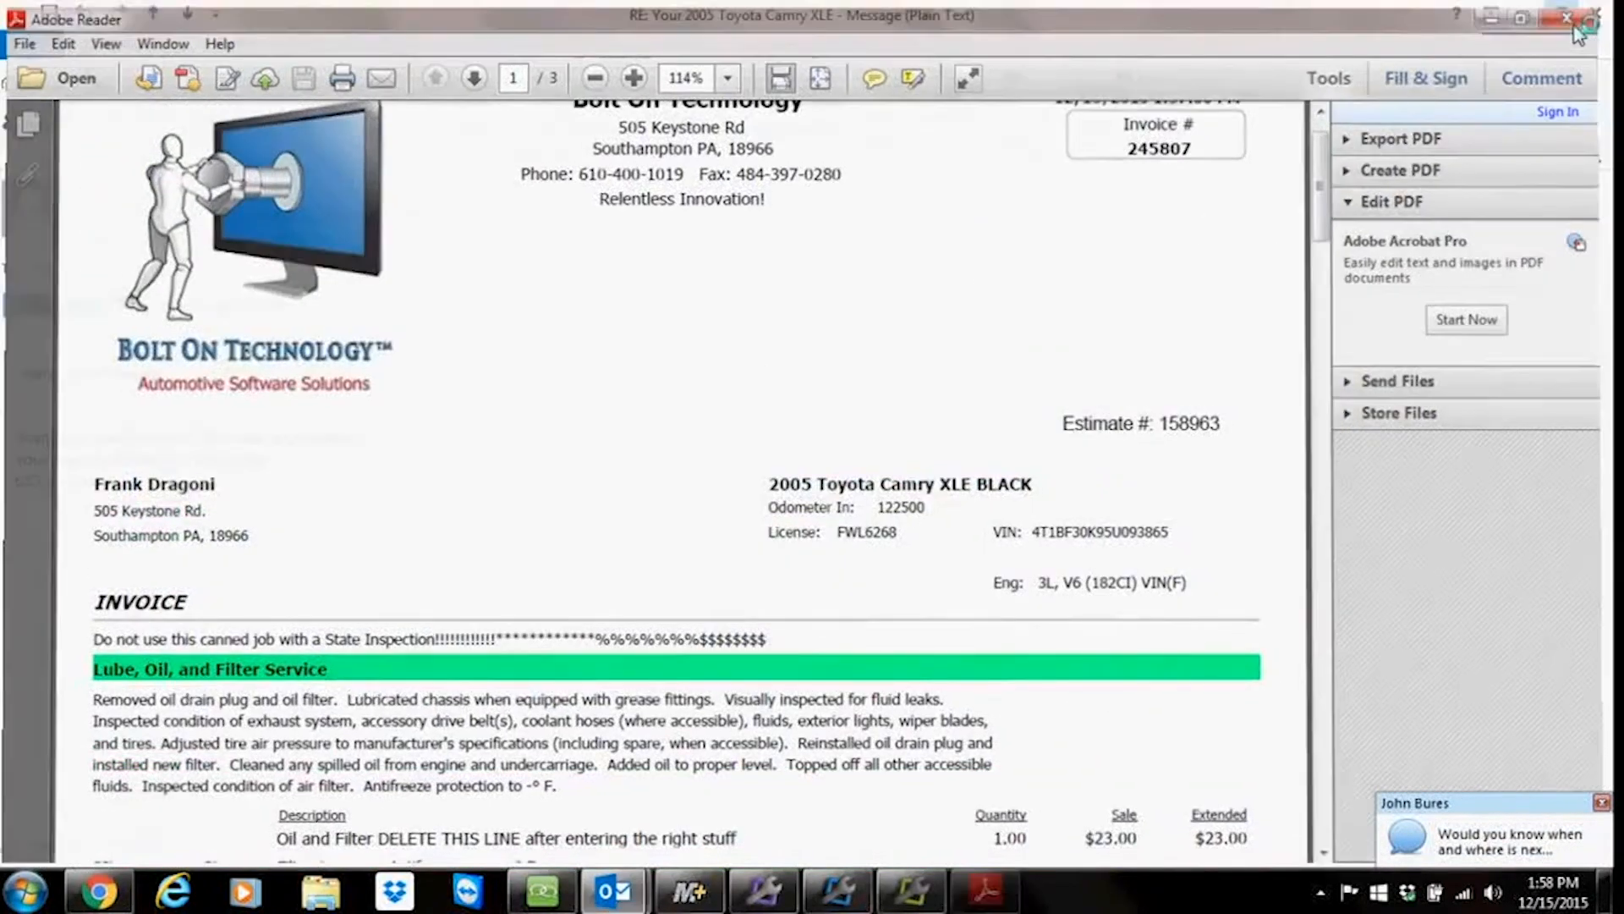
left_click(1585, 18)
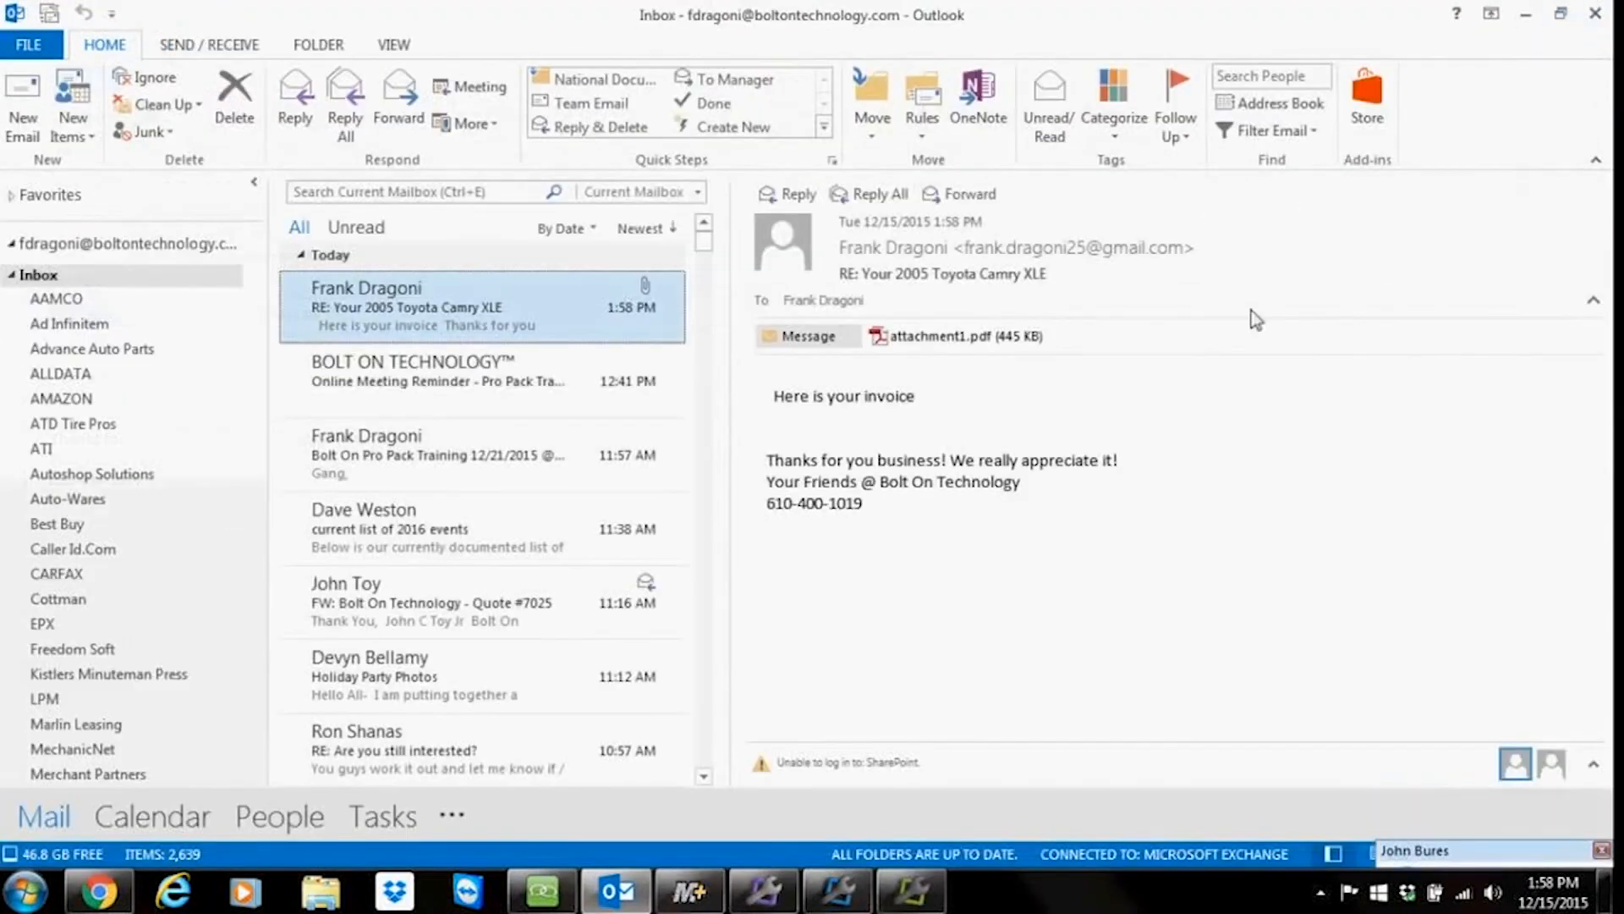
Step: Scroll through the list of available reports in Report Pro
left_click(35, 275)
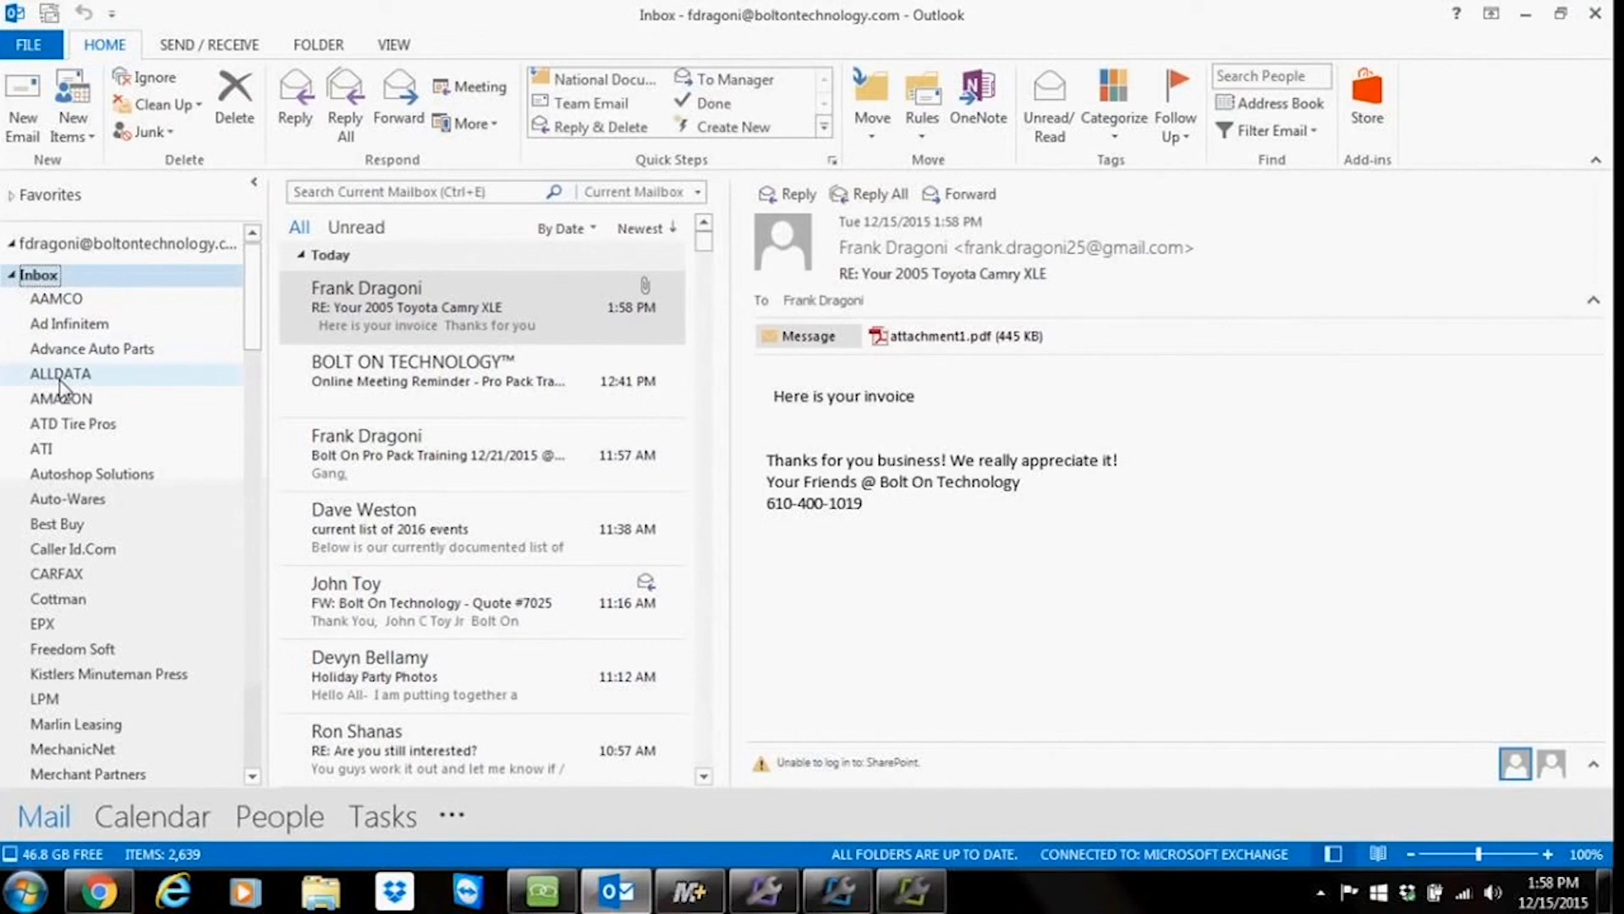
left_click(1525, 15)
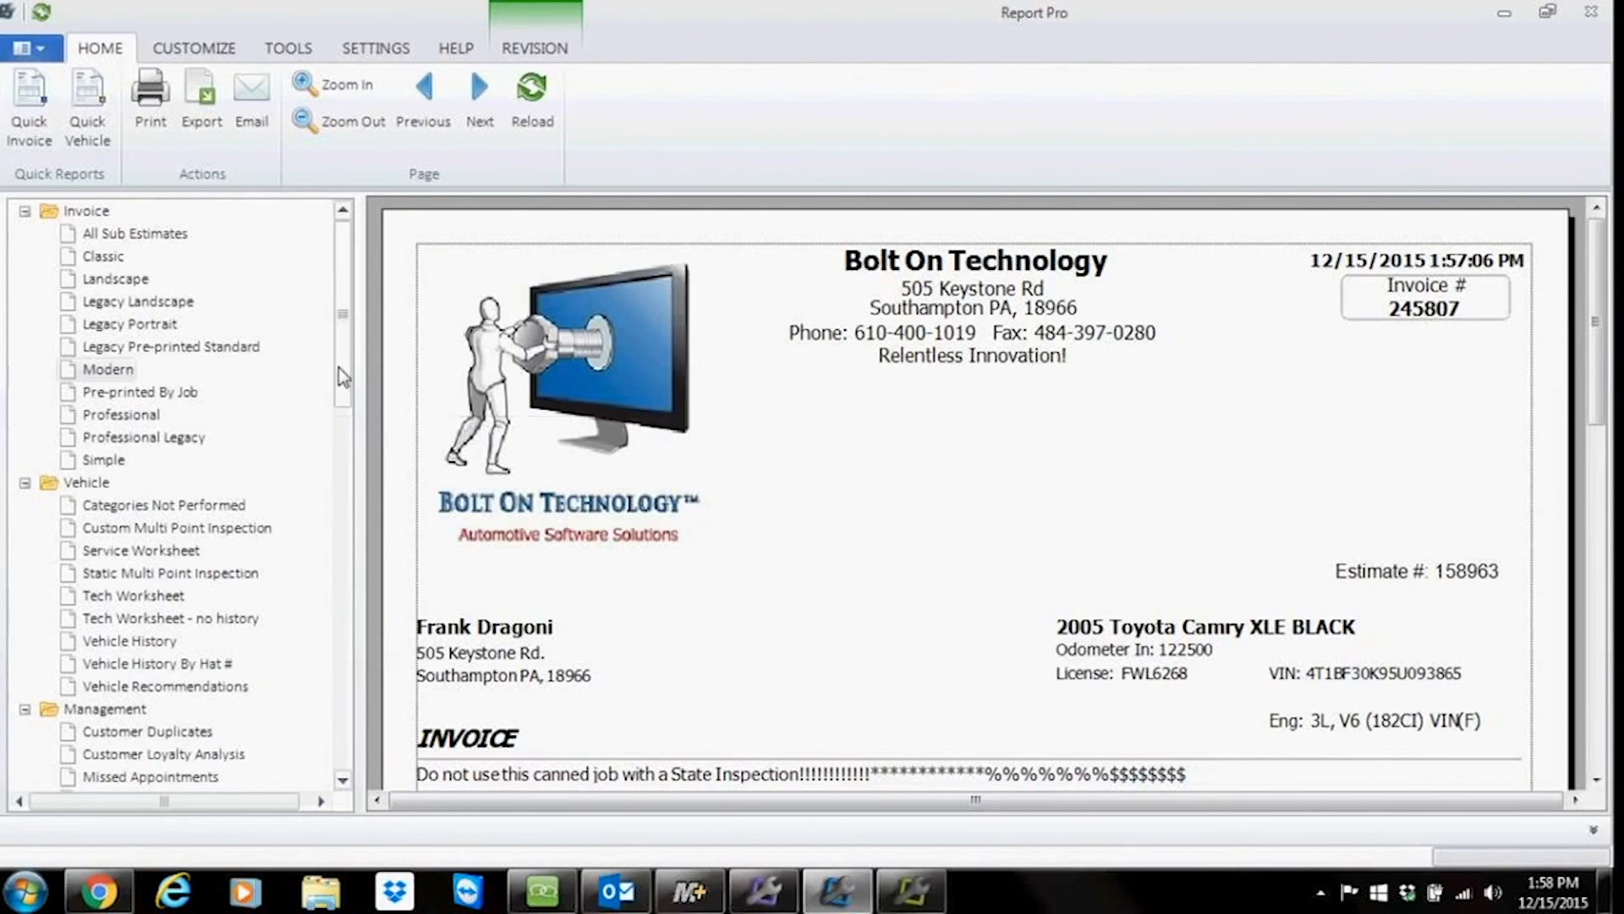
left_click_drag(343, 362, 343, 602)
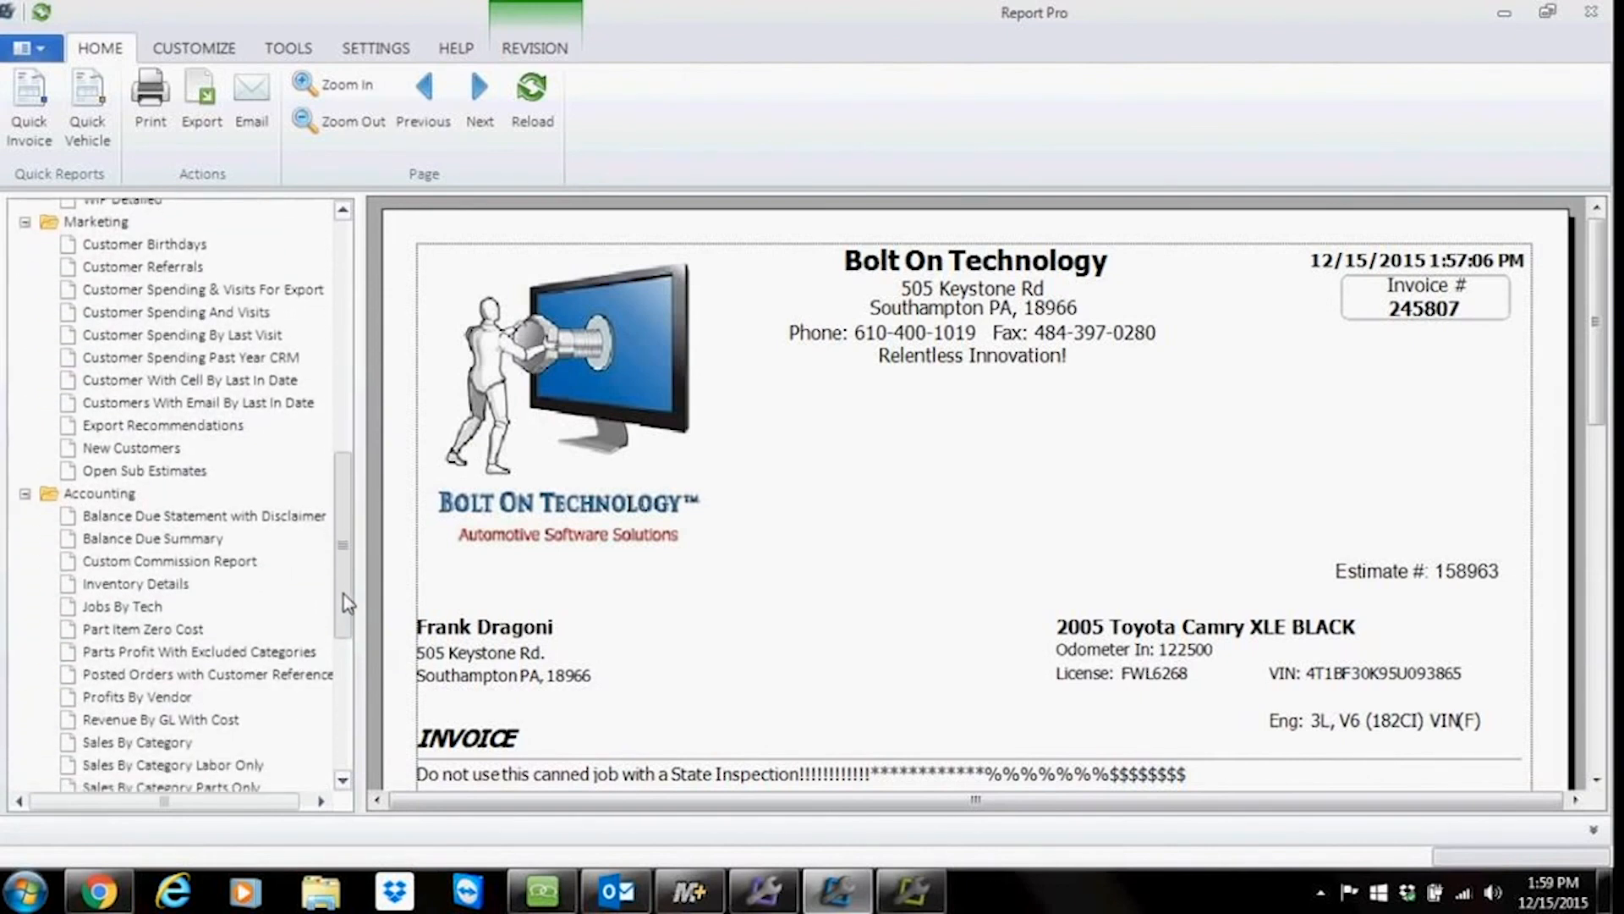
left_click_drag(347, 603, 349, 536)
mouse_move(211, 438)
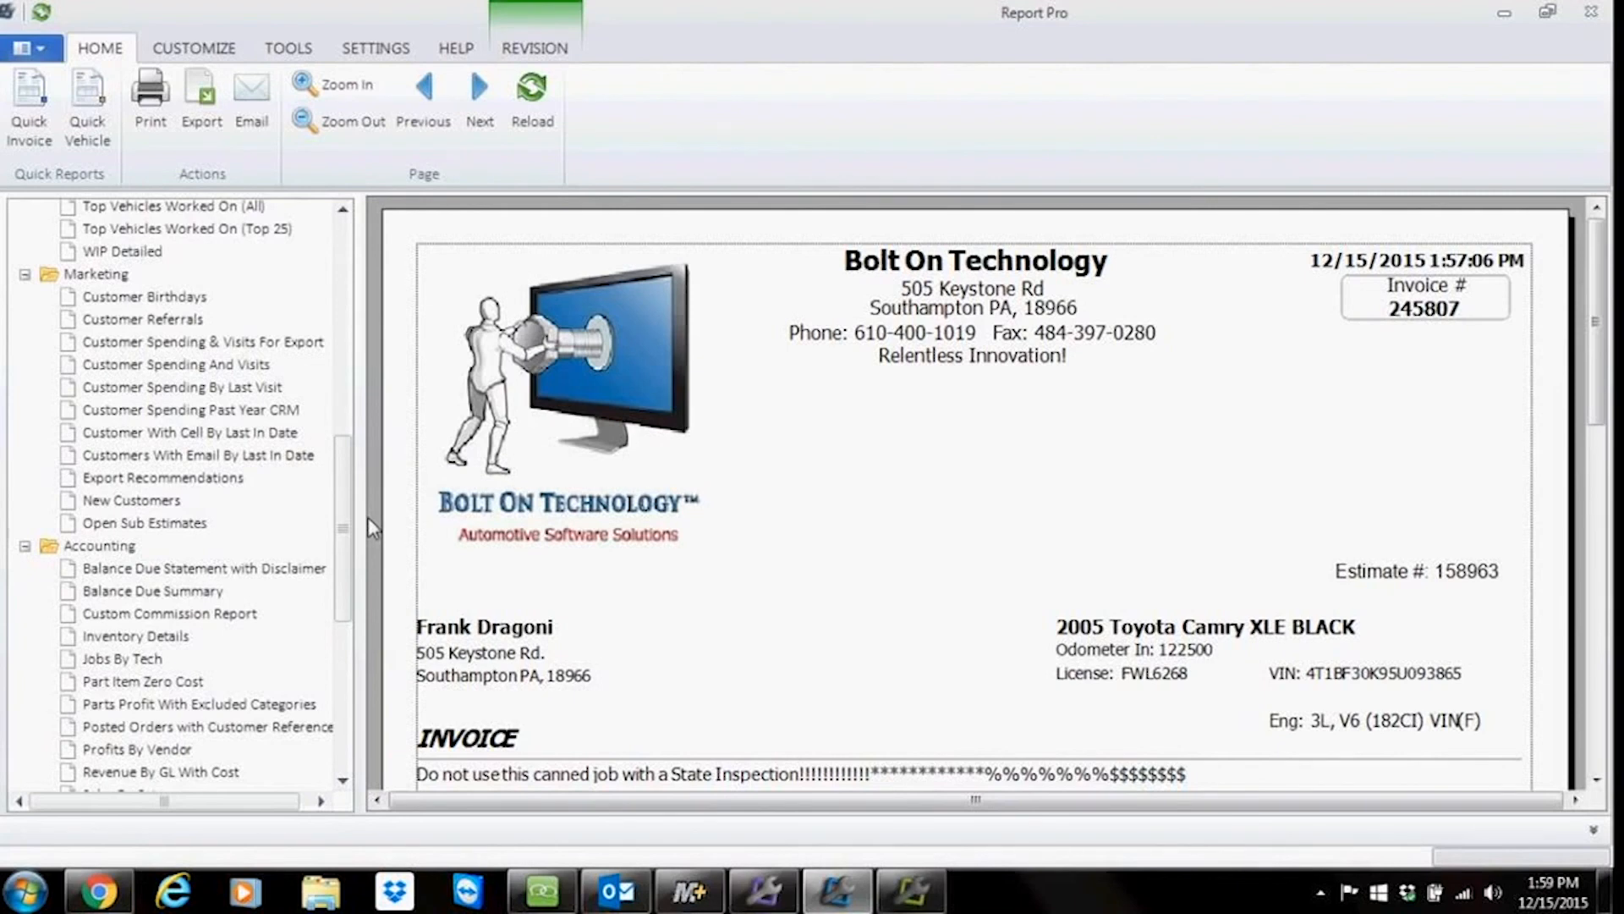
left_click_drag(358, 535, 355, 292)
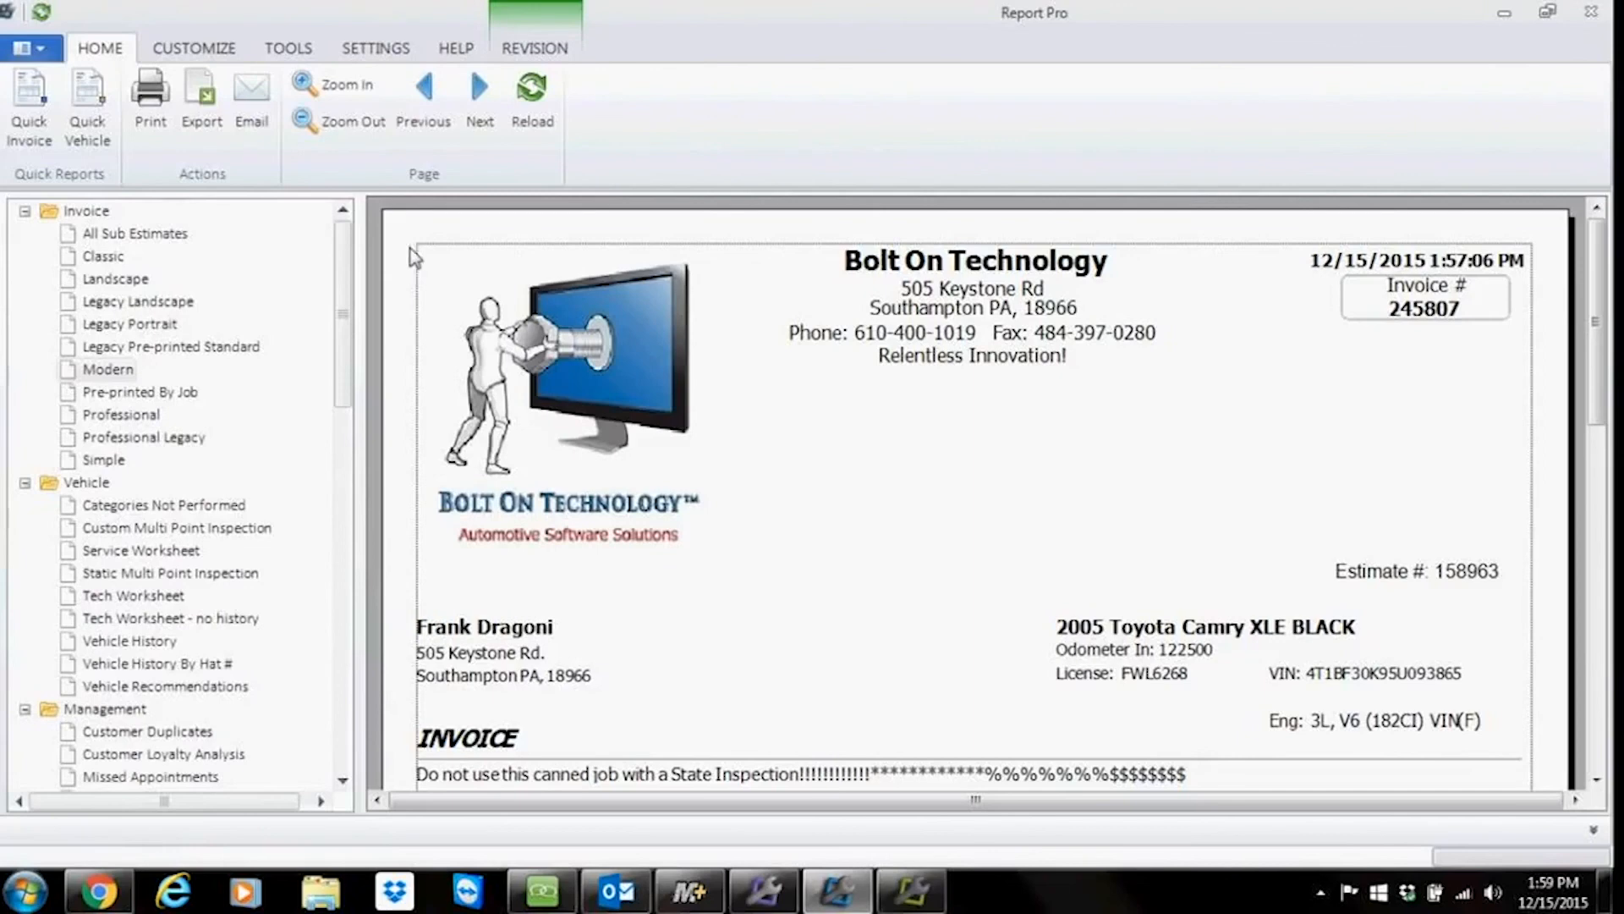
Step: Open the Query Builder tool from the tools and close it again
left_click(288, 49)
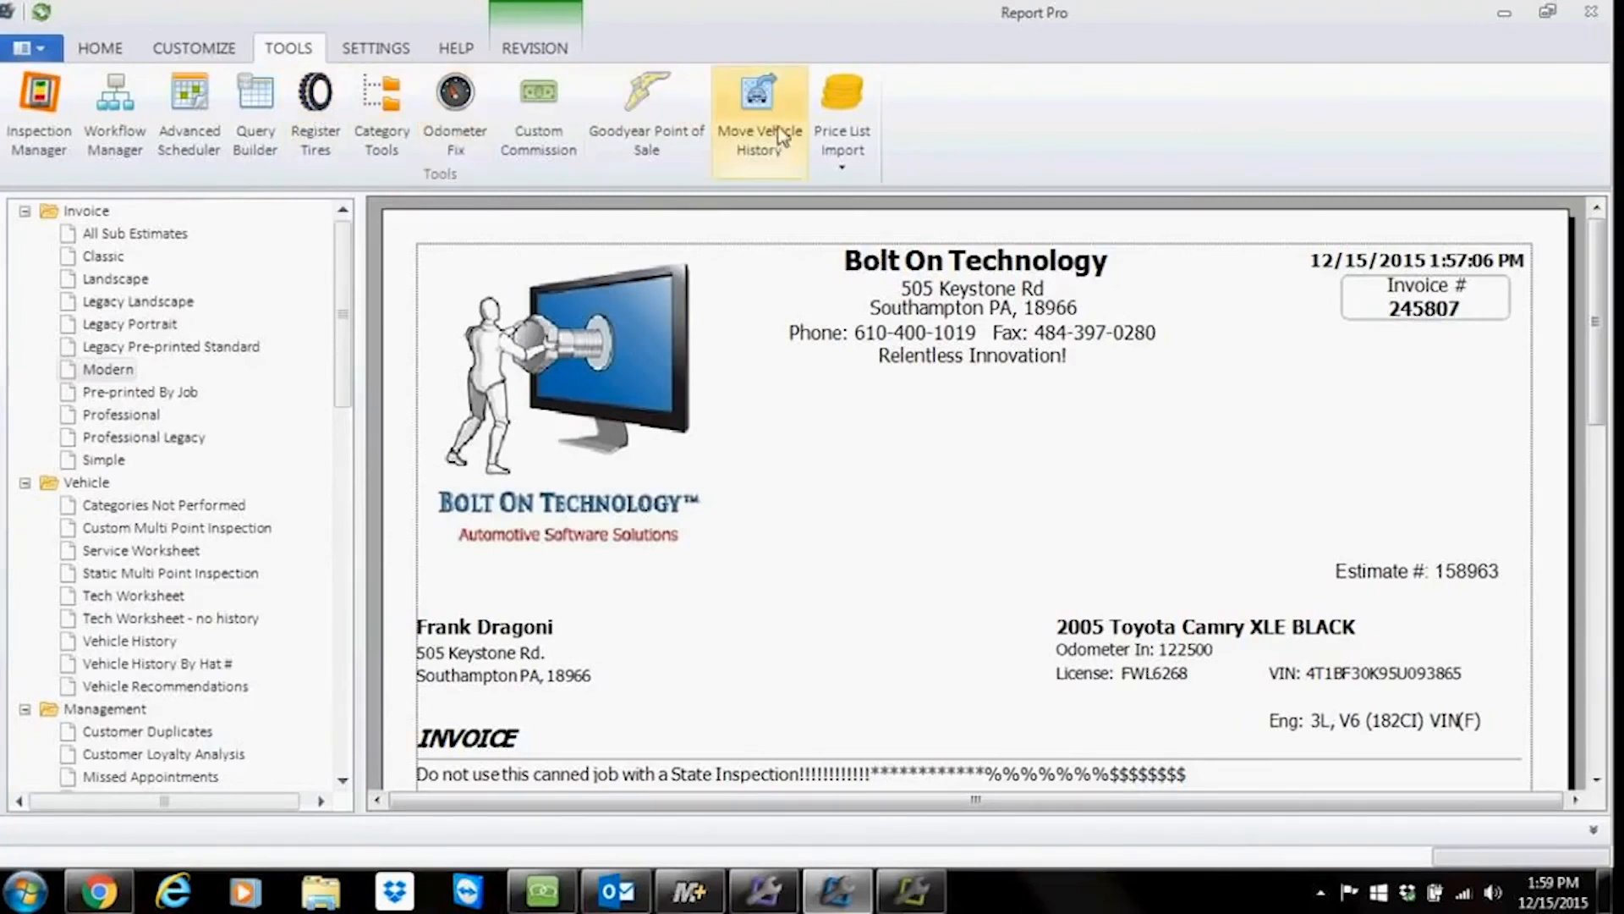
left_click(255, 110)
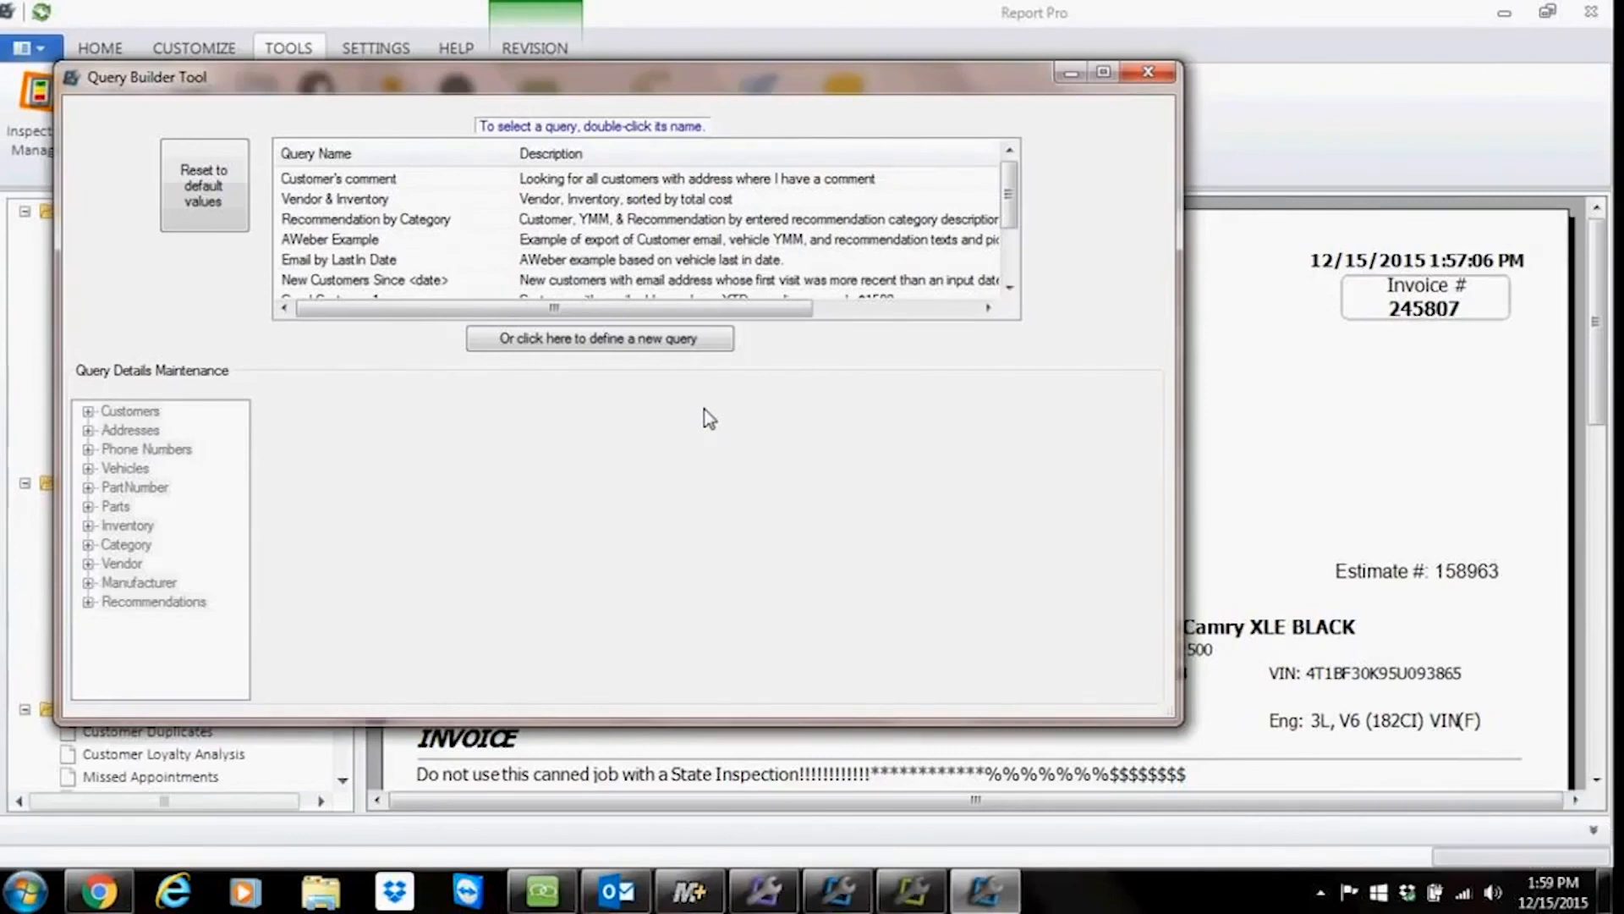
left_click(1148, 72)
left_click(111, 50)
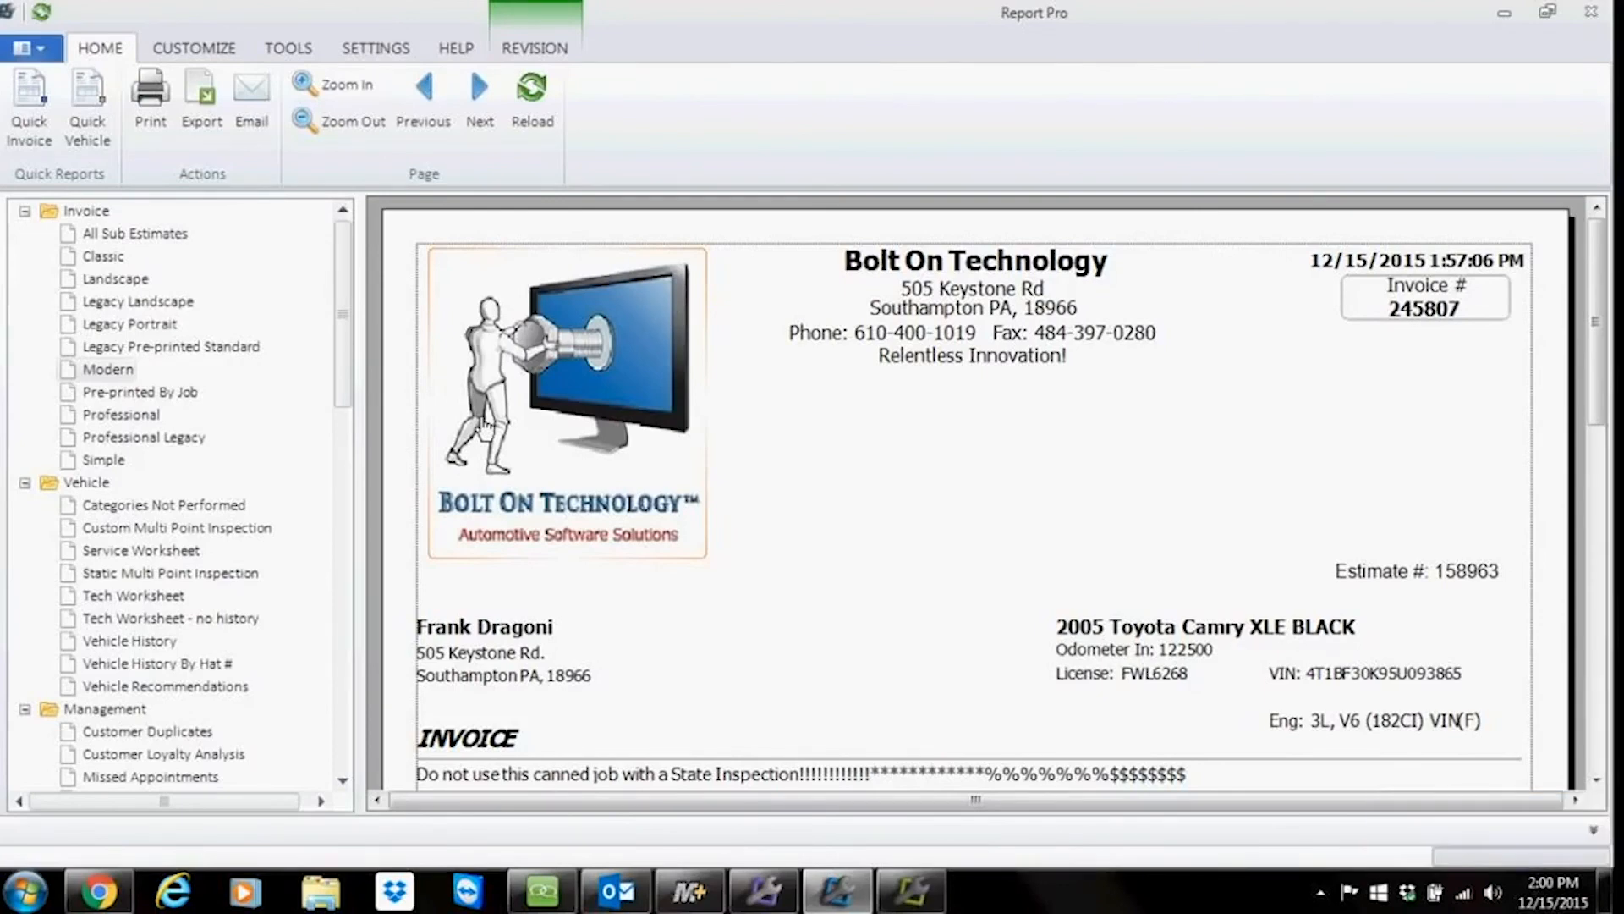
Step: Show the Bolt On Technology support page and the National Document Solutions sticker store in the browser
left_click(101, 893)
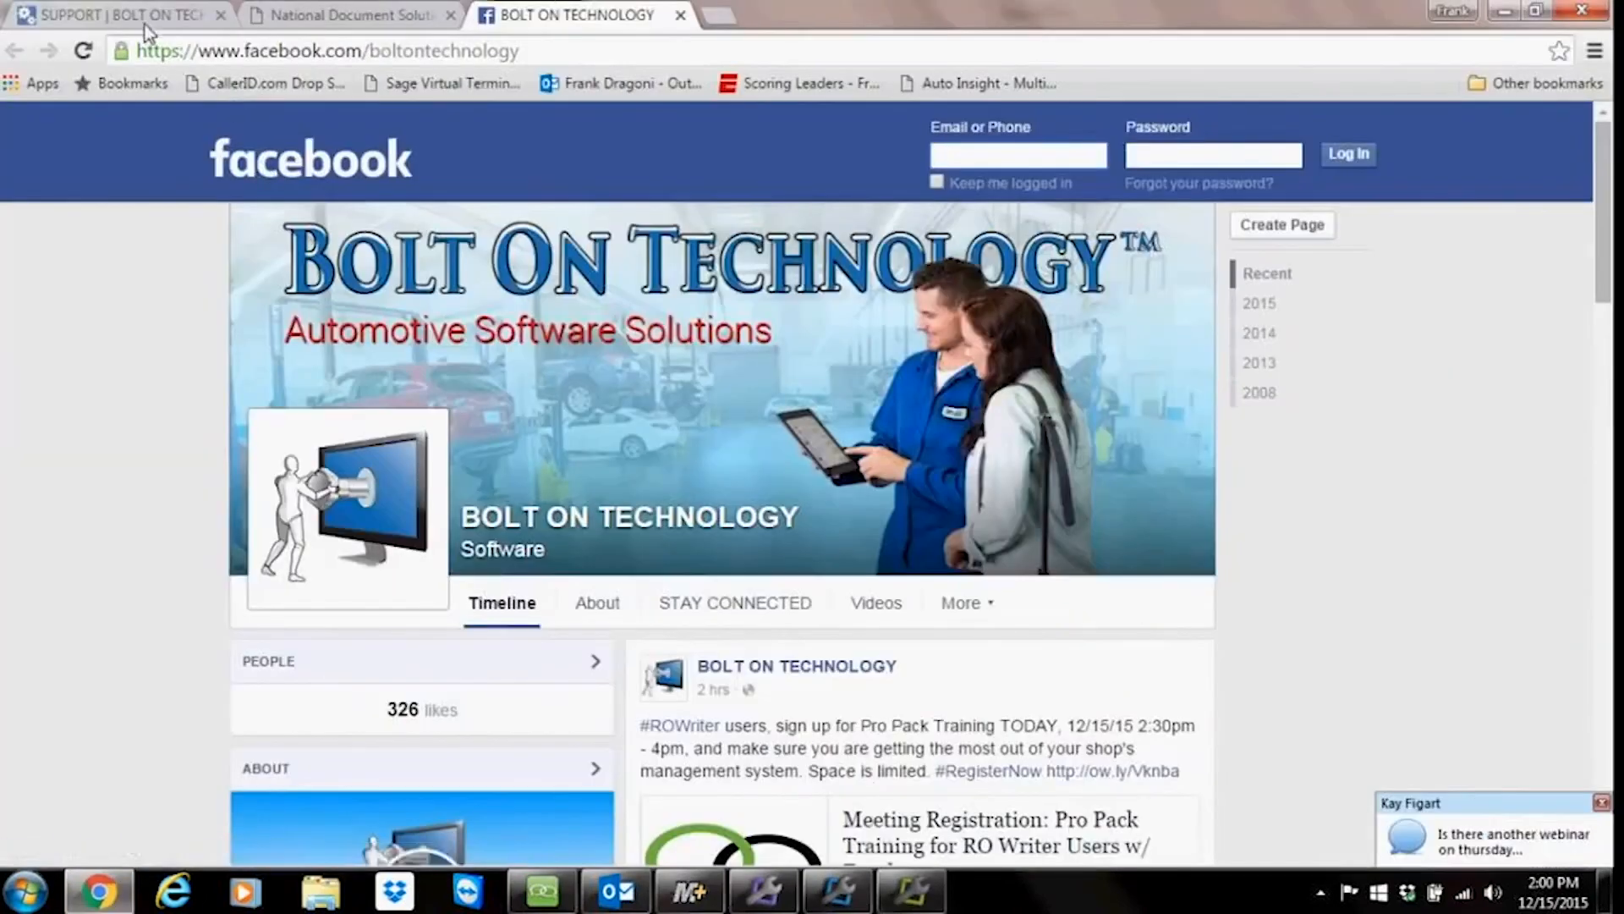
left_click(144, 18)
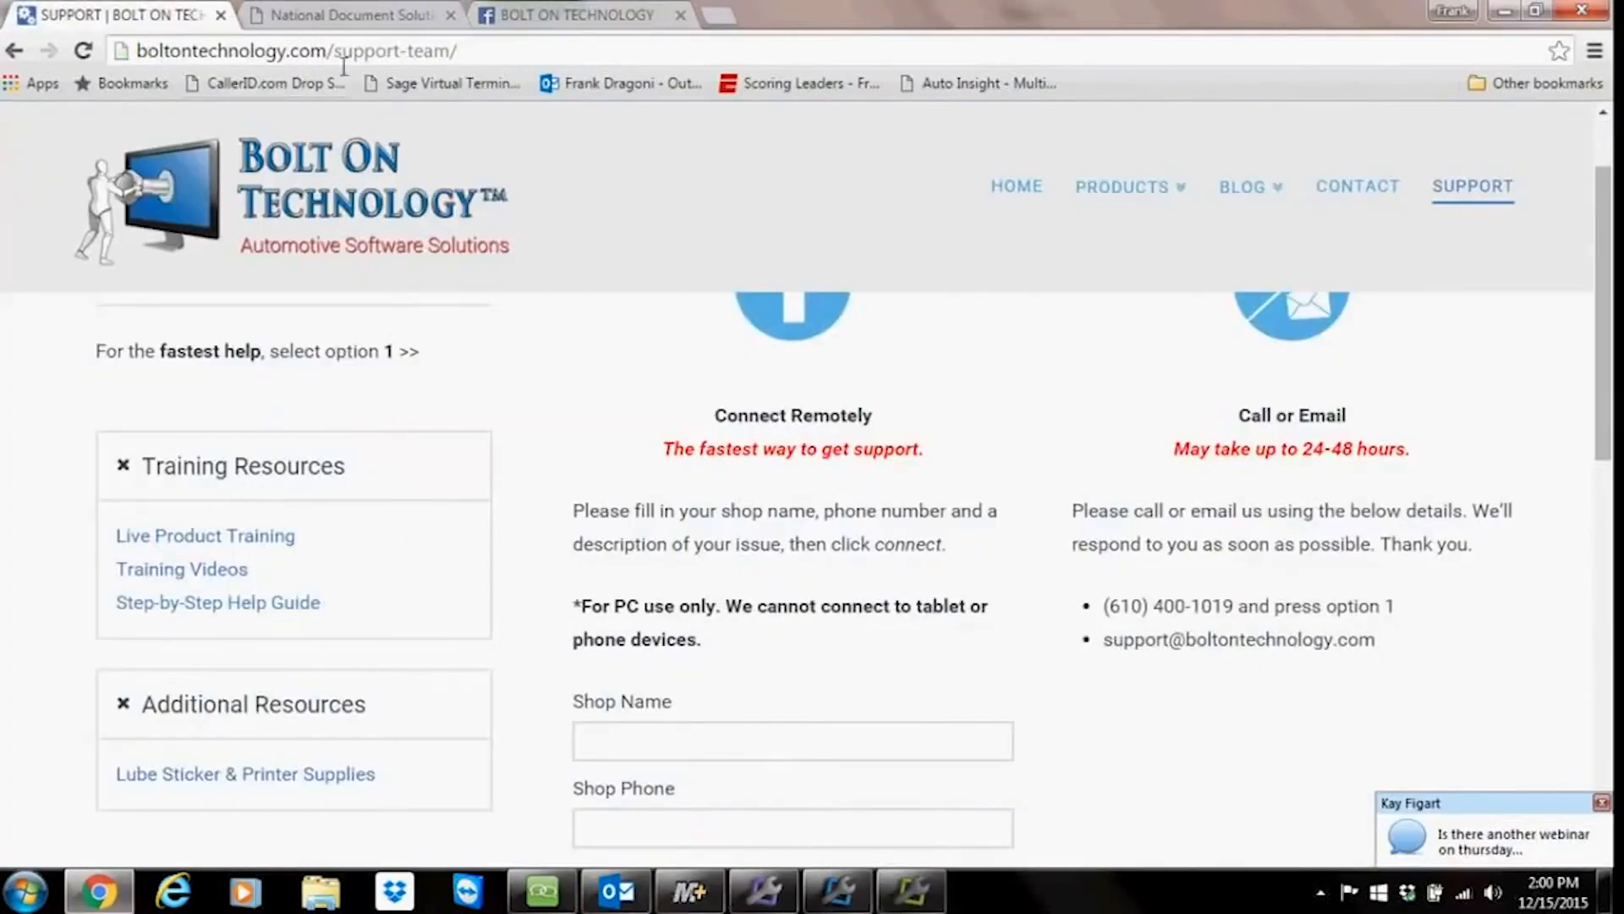
left_click(369, 17)
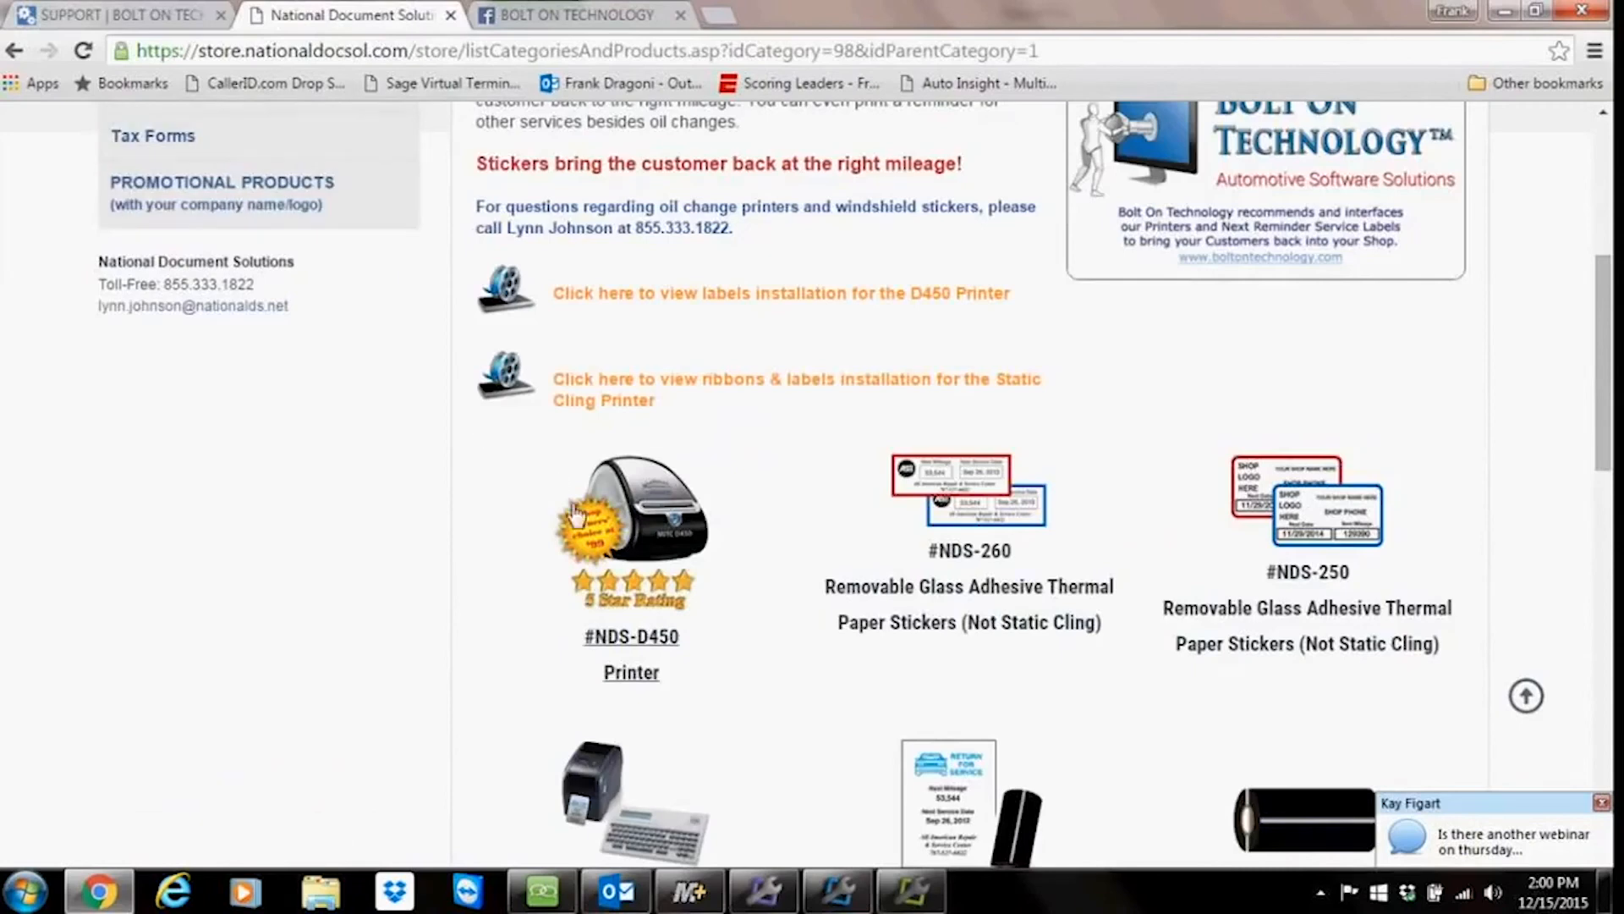
mouse_move(825, 903)
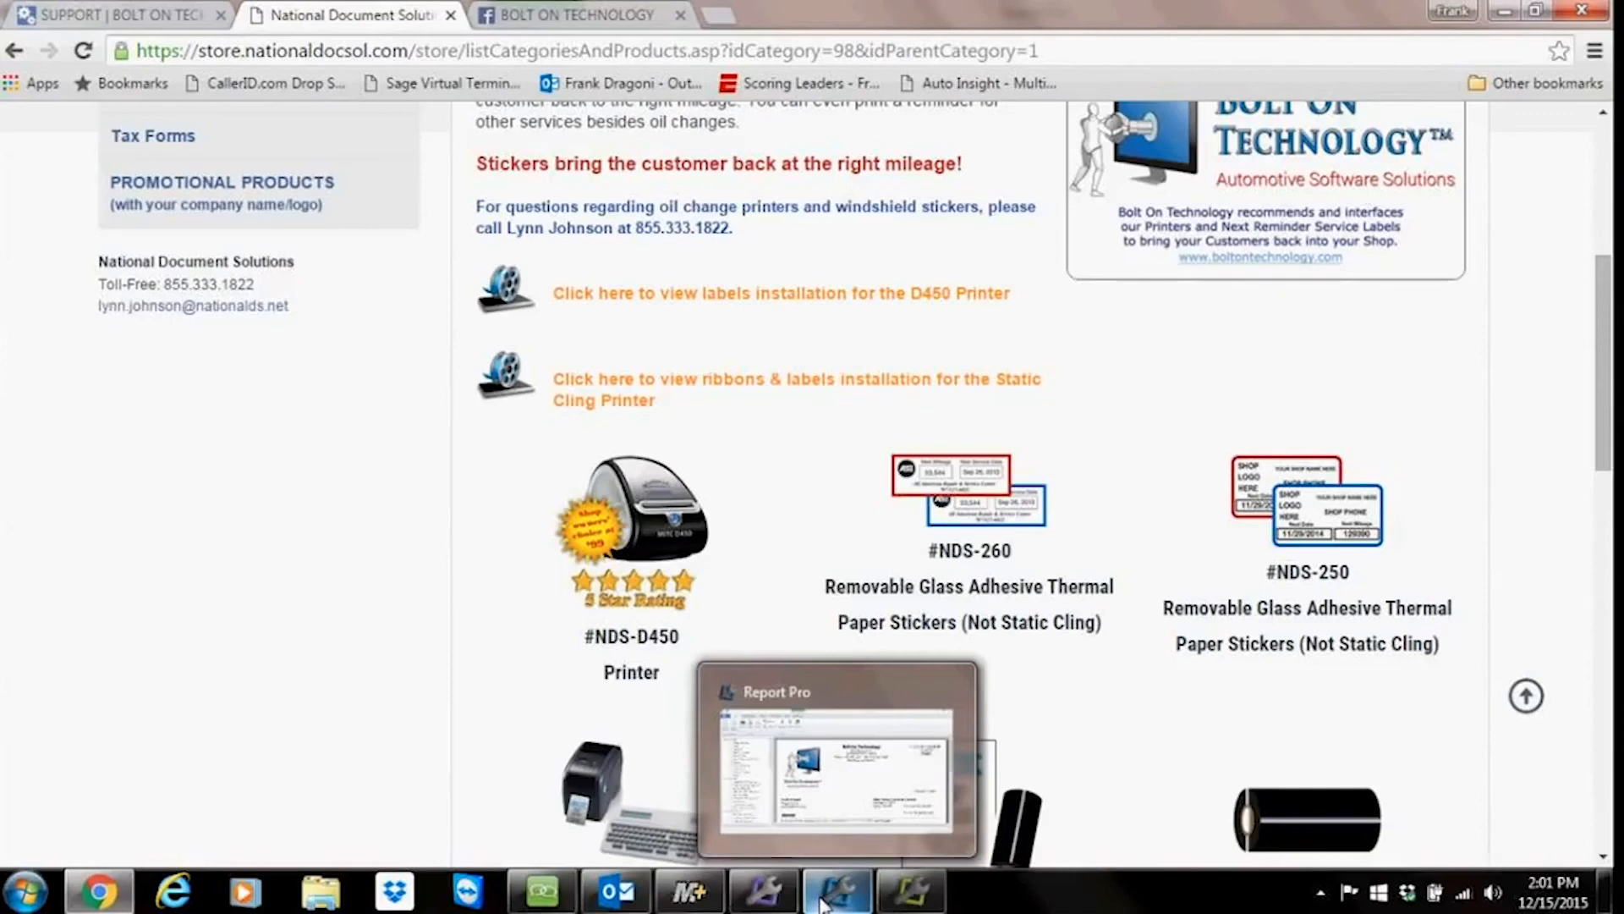
mouse_move(617, 891)
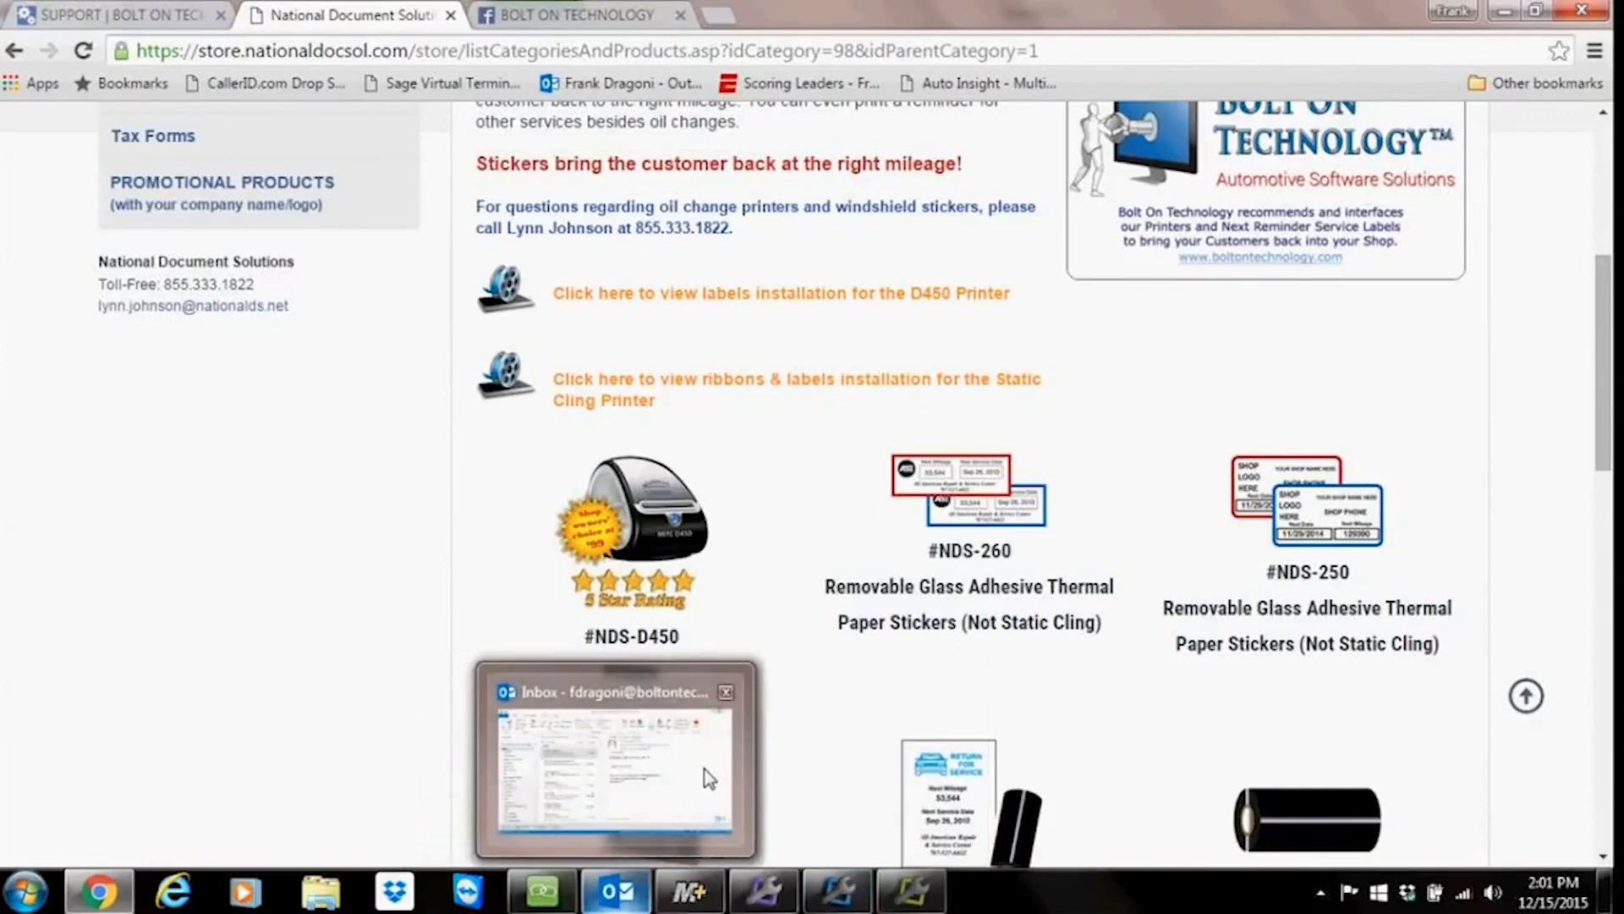